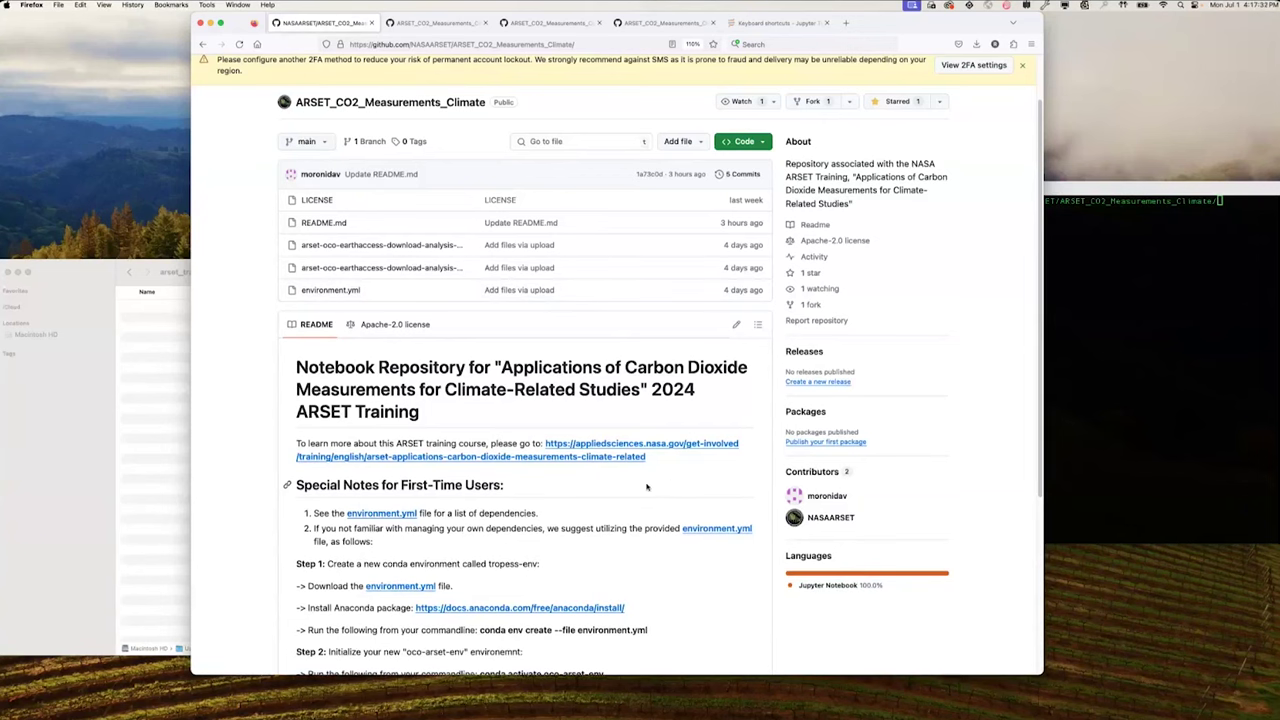
# Reposition and widen the Firefox window showing the repository README
pyautogui.scroll(2, 660, 488)
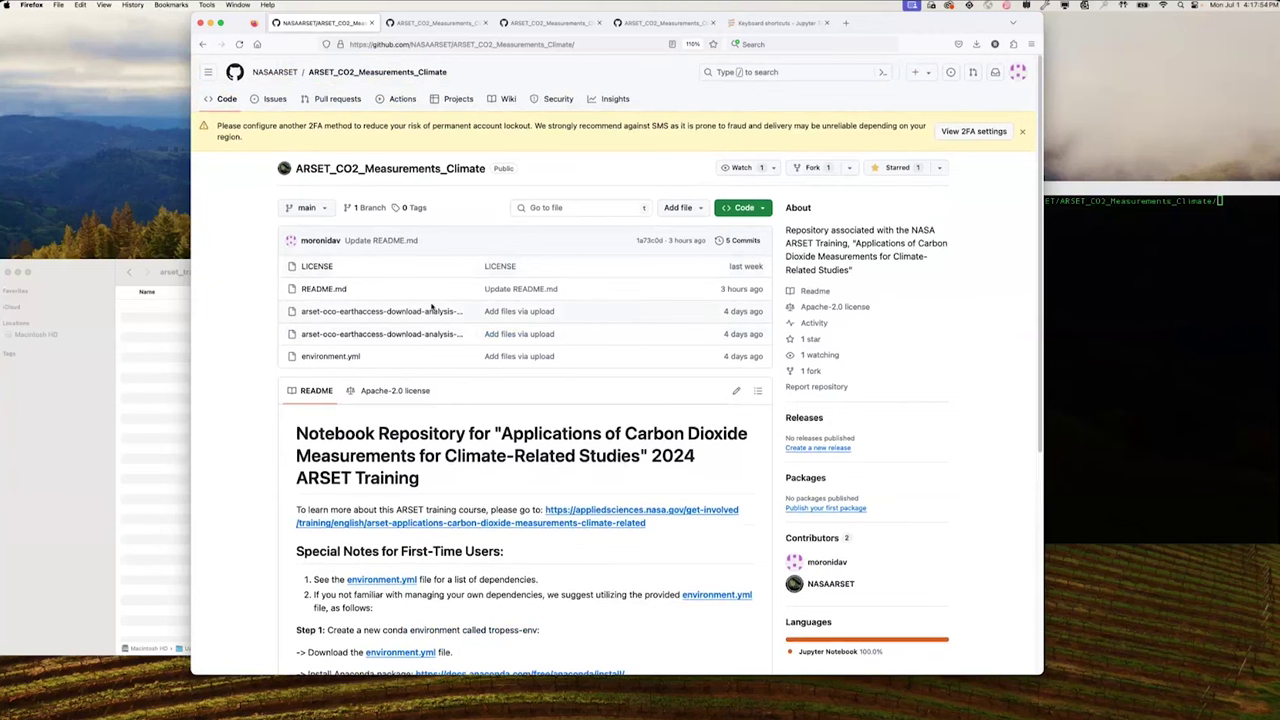
pyautogui.moveTo(235, 20); pyautogui.dragTo(253, 42)
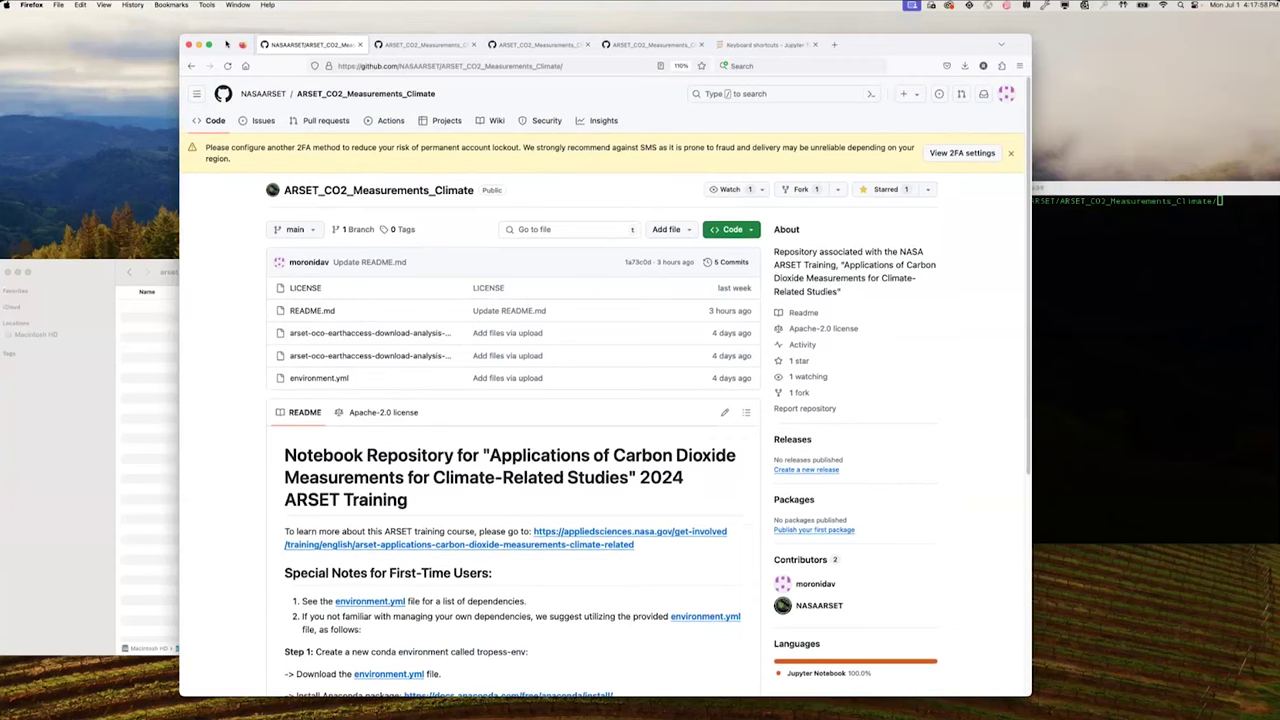
pyautogui.moveTo(226, 44); pyautogui.dragTo(220, 26)
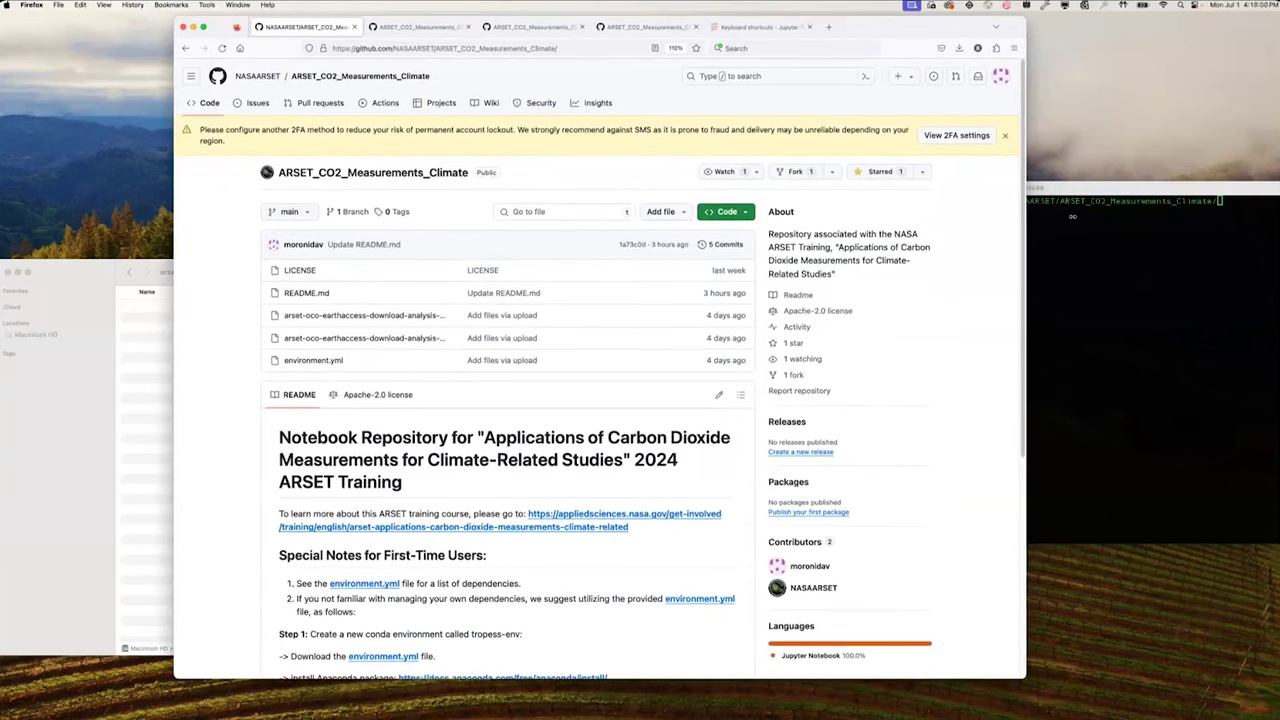
pyautogui.doubleClick(208, 22)
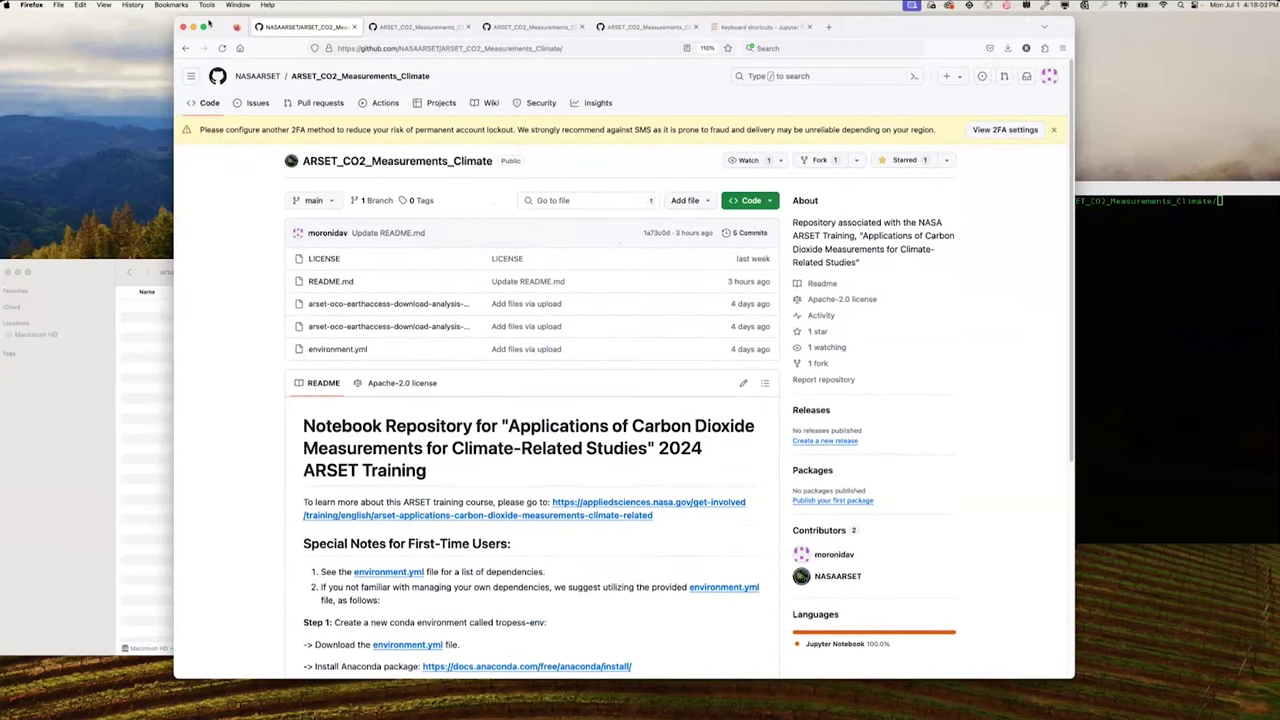
pyautogui.moveTo(208, 22); pyautogui.dragTo(182, 18)
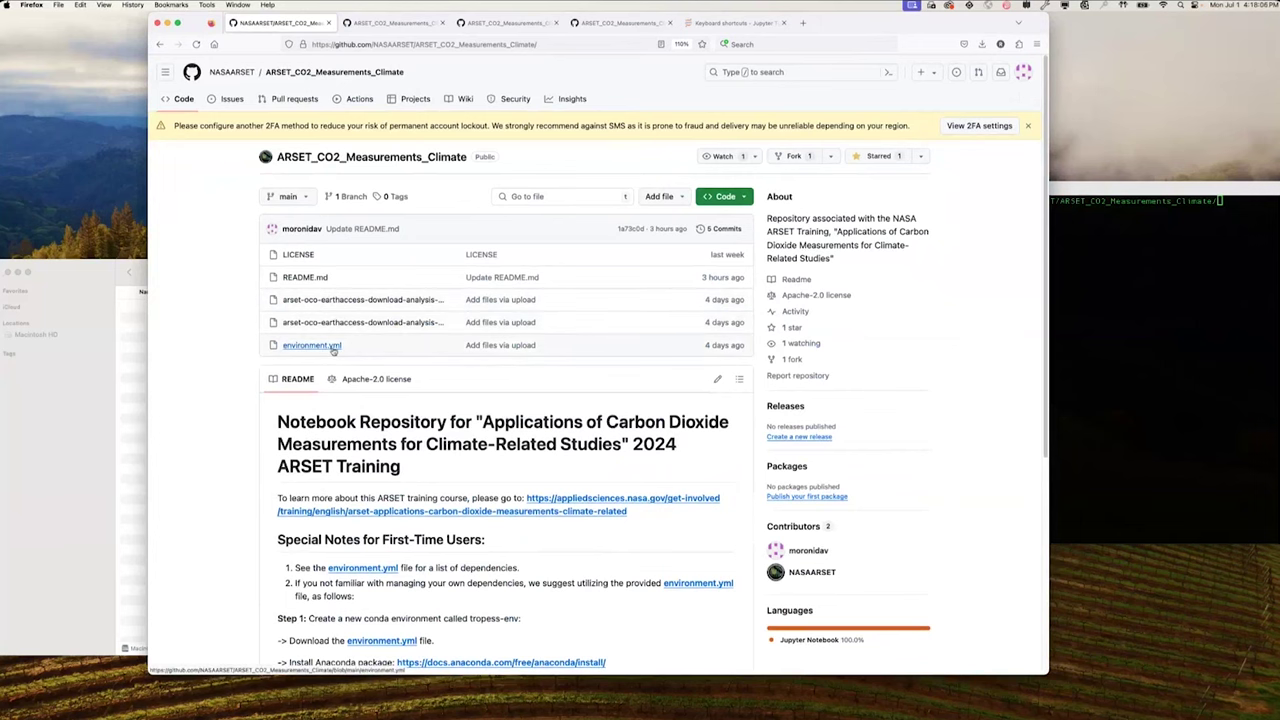
# Highlight the README's Anaconda installation line, then bring up the environment.yml tab
pyautogui.scroll(-3, 445, 368)
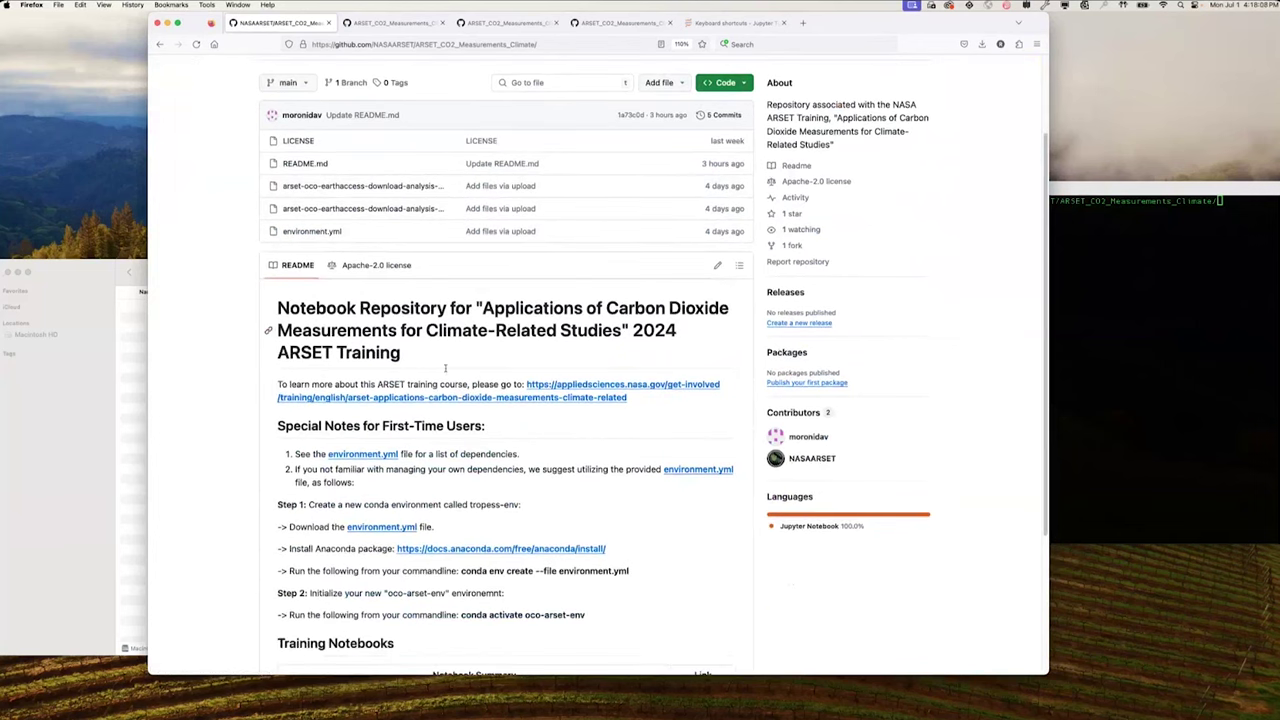
pyautogui.scroll(-2, 445, 368)
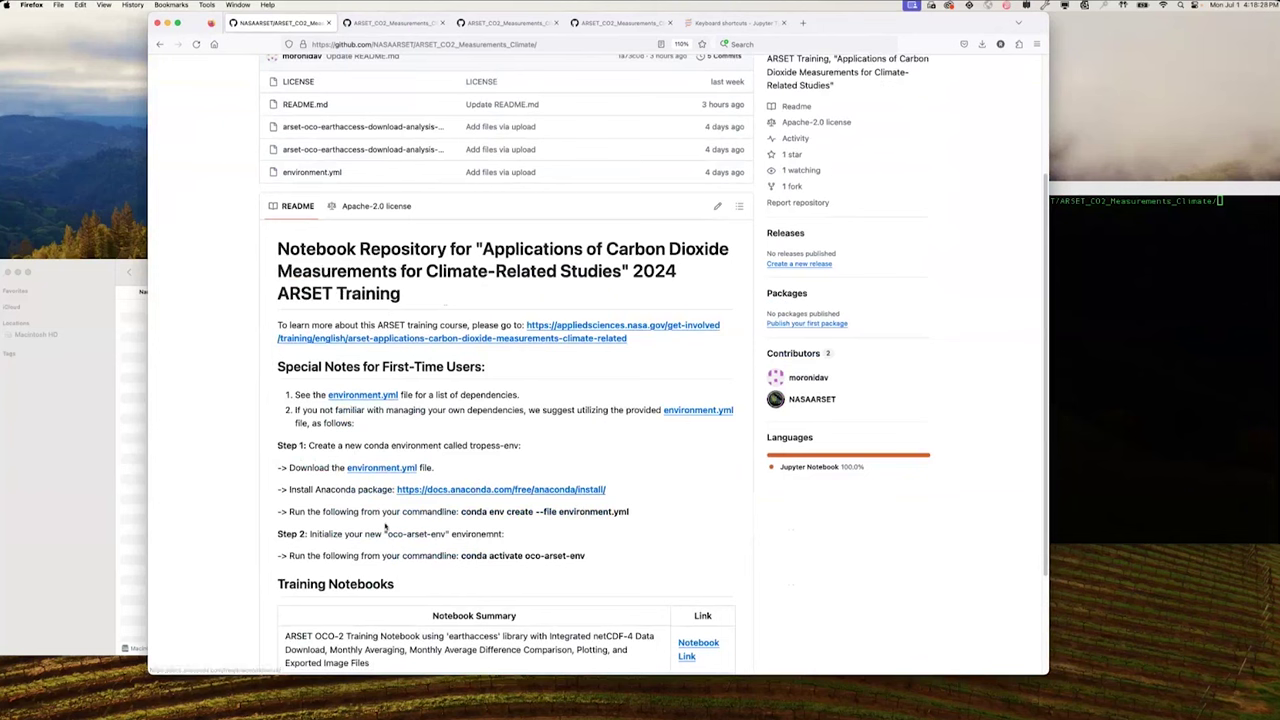
pyautogui.moveTo(290, 489); pyautogui.dragTo(572, 491)
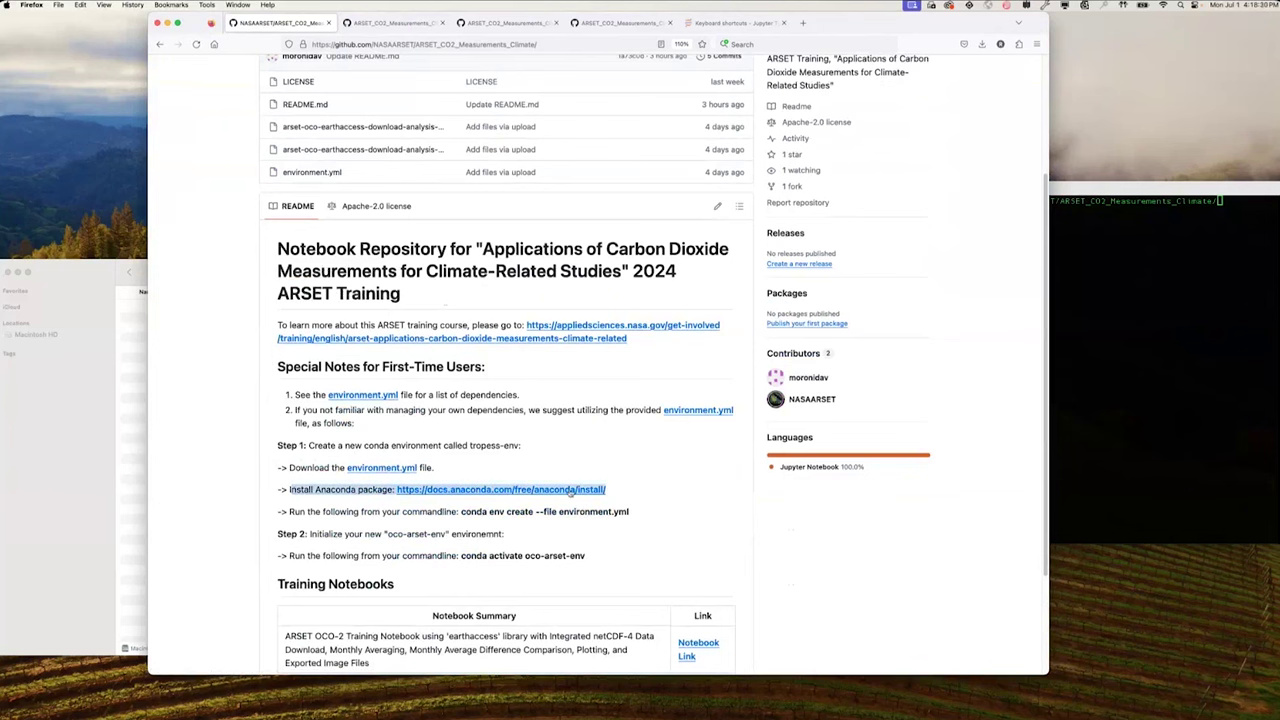
pyautogui.scroll(-1, 596, 535)
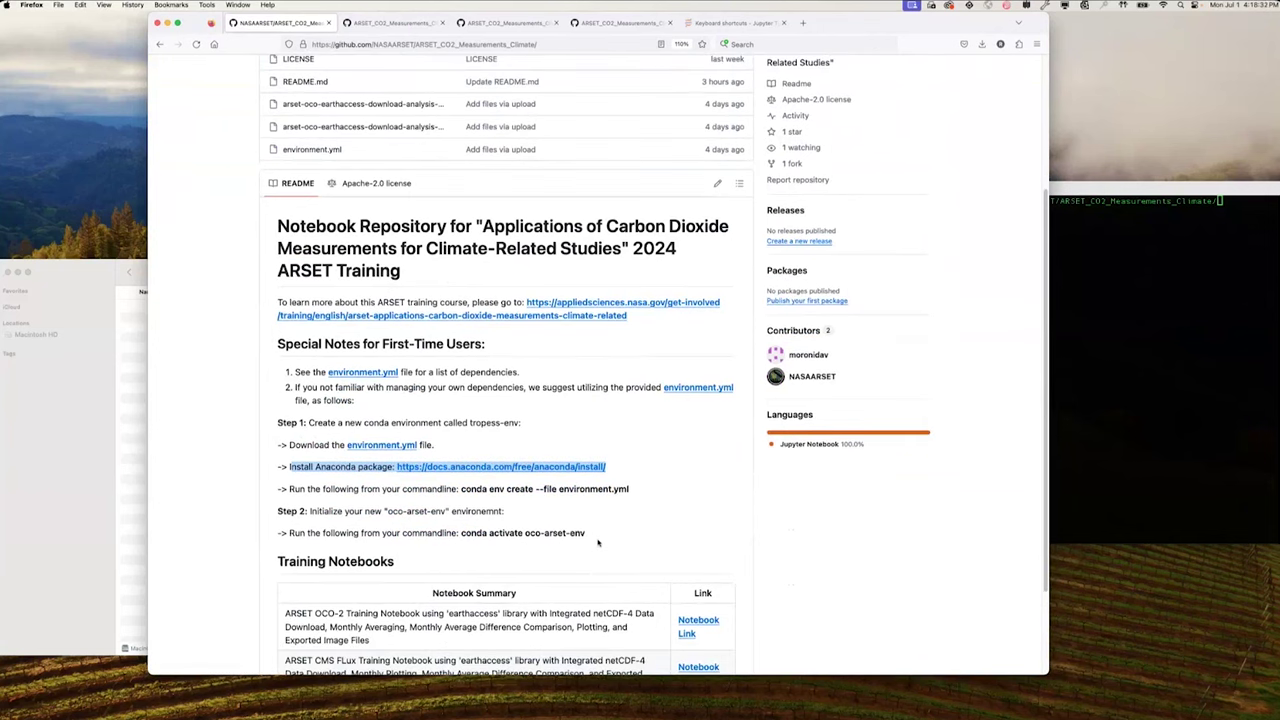
pyautogui.scroll(4, 413, 114)
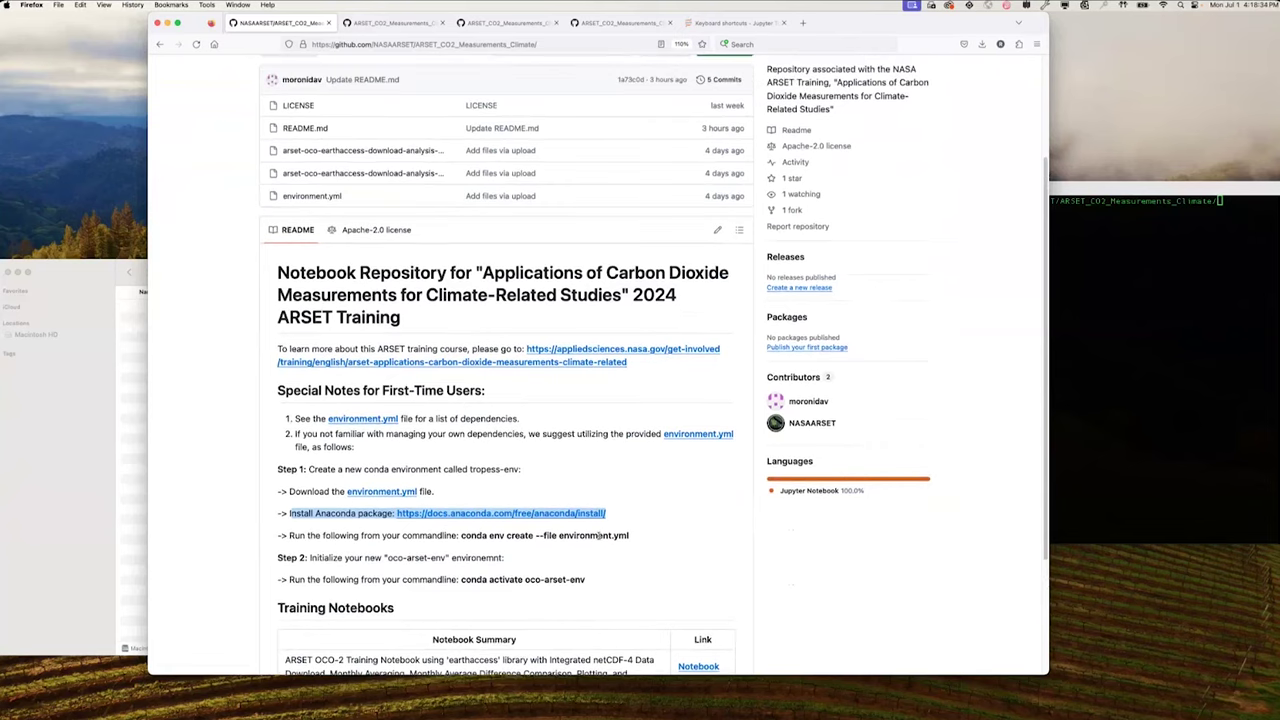
pyautogui.click(385, 24)
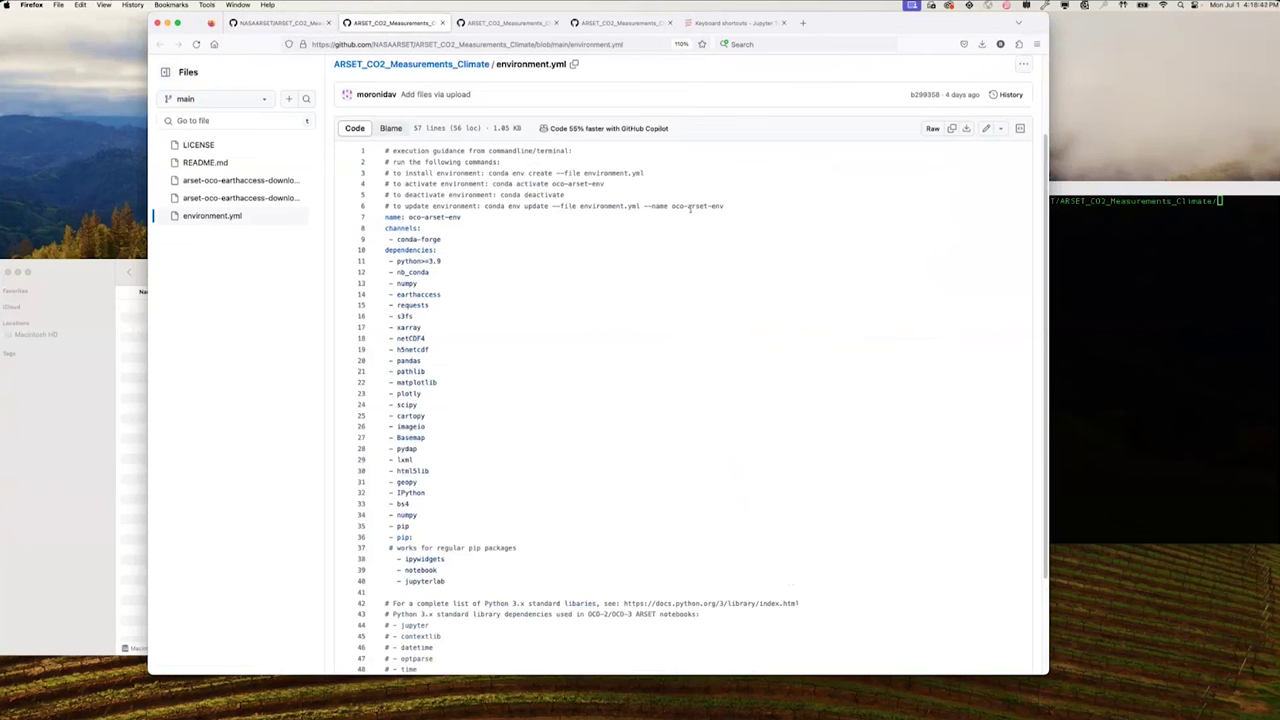
# Zoom in and highlight the conda create, activate oco-arset-env and deactivate commands on lines 3–5
pyautogui.moveTo(645, 173); pyautogui.dragTo(486, 172)
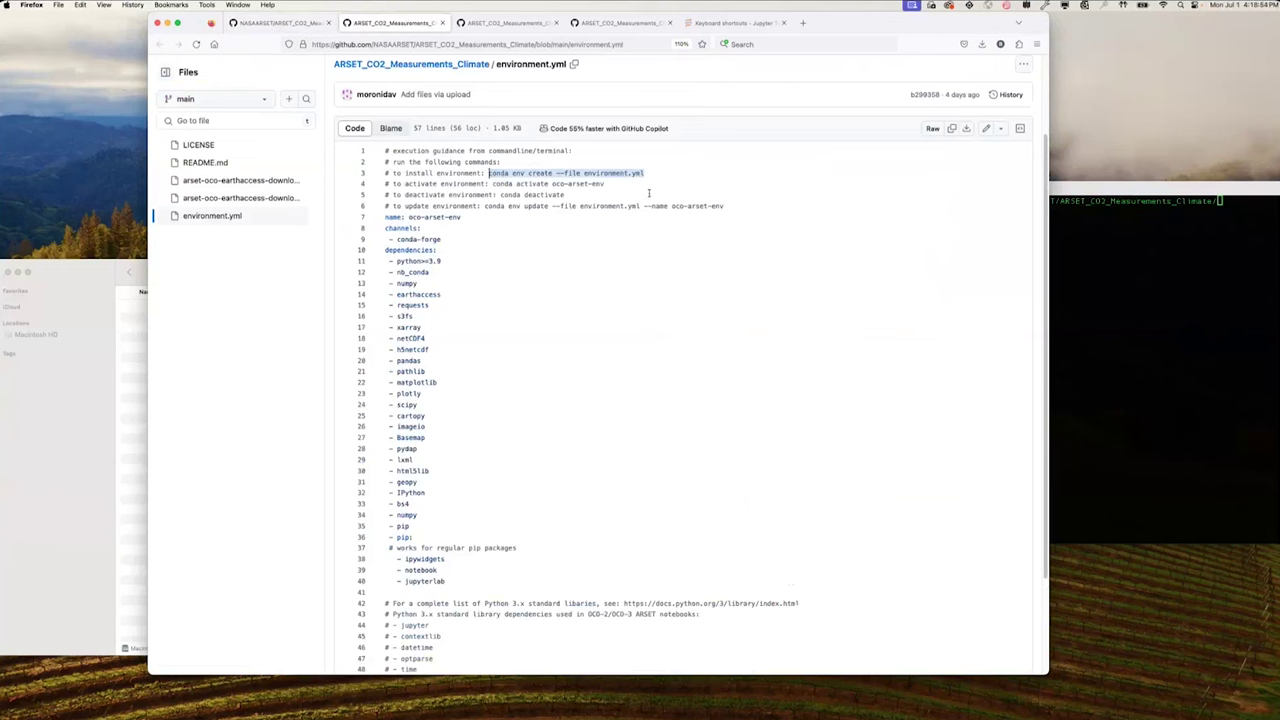
pyautogui.press('super+equal')
pyautogui.press('super+equal')
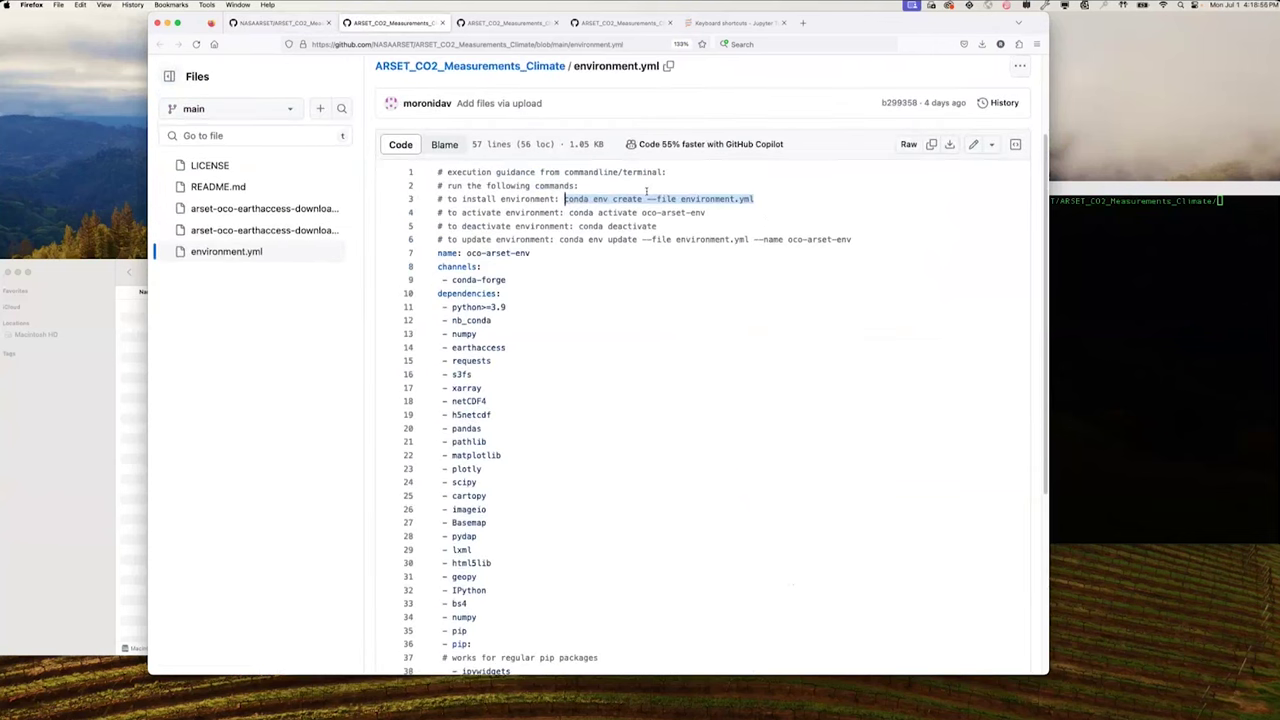
pyautogui.scroll(-2, 780, 250)
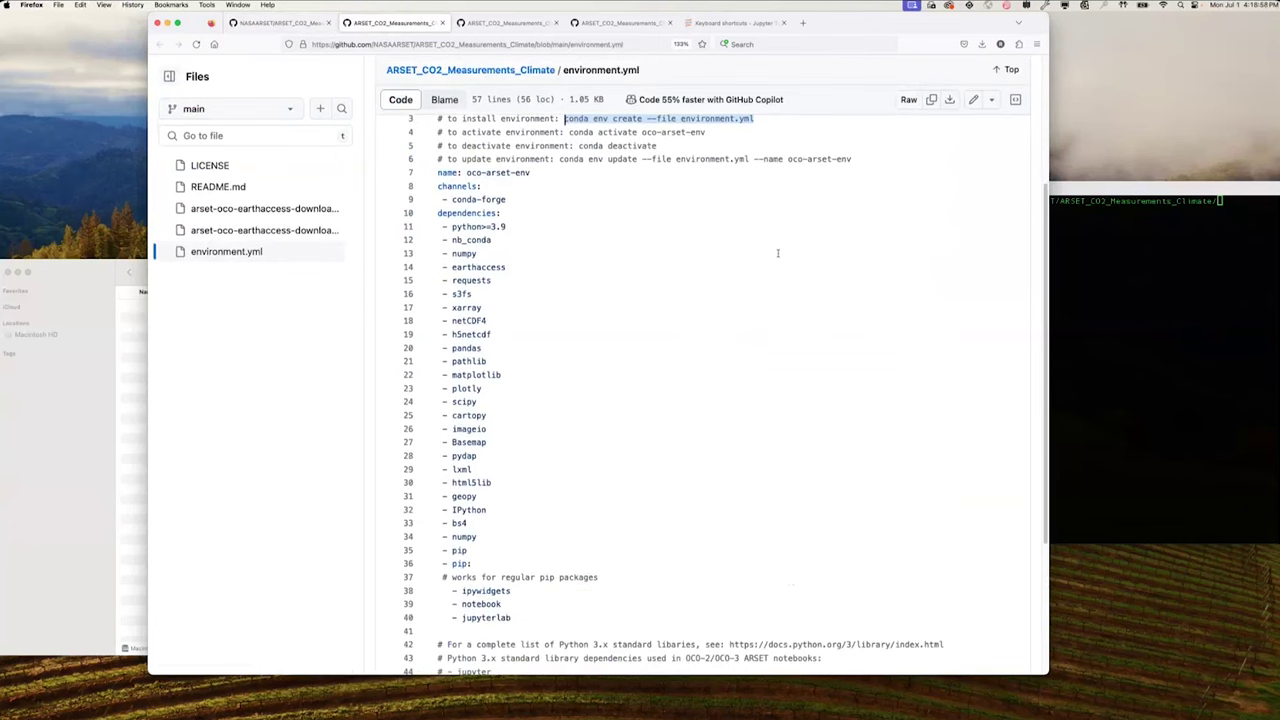
pyautogui.scroll(2, 776, 247)
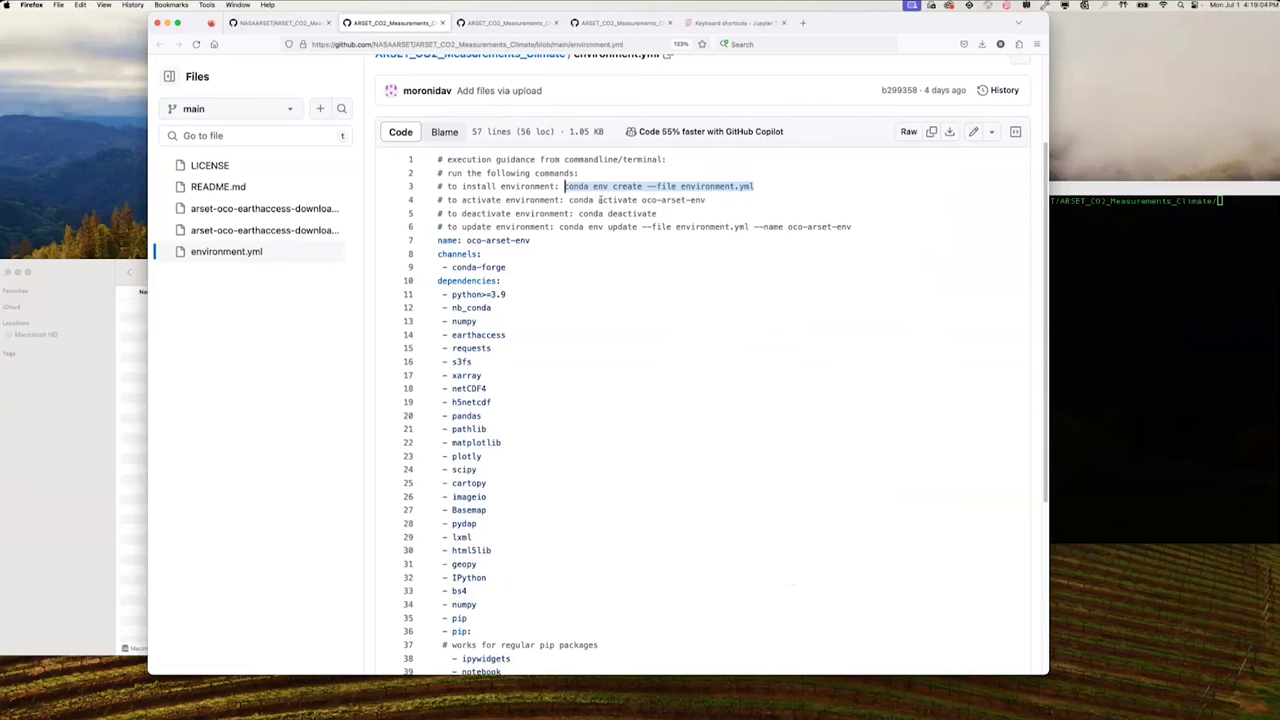
pyautogui.scroll(-1, 598, 199)
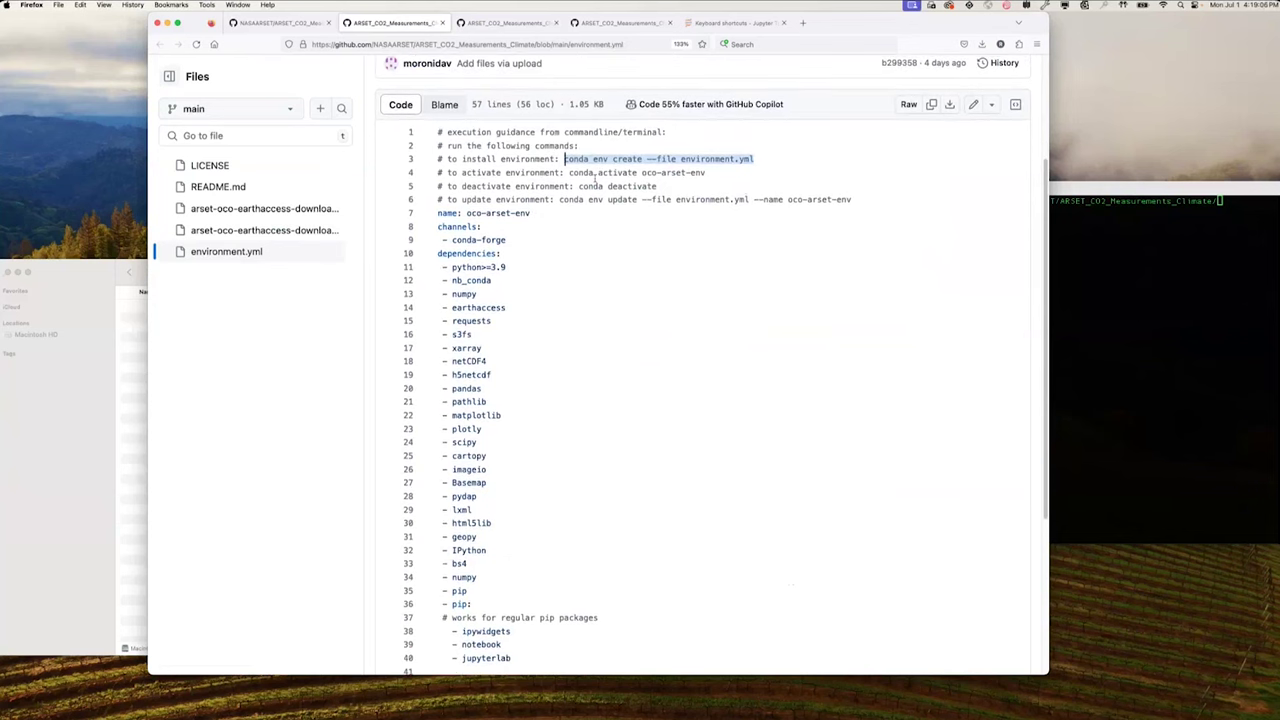
pyautogui.moveTo(566, 172); pyautogui.dragTo(707, 173)
pyautogui.scroll(-1, 717, 276)
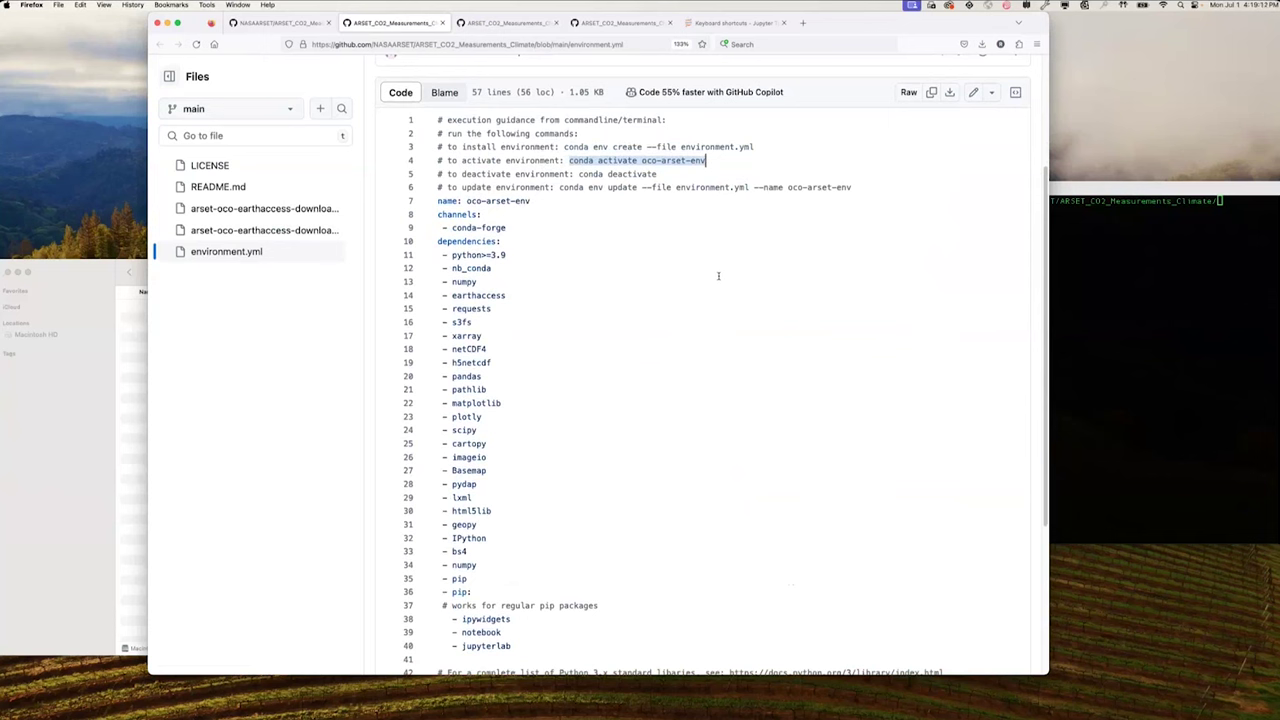
pyautogui.moveTo(579, 173); pyautogui.dragTo(657, 174)
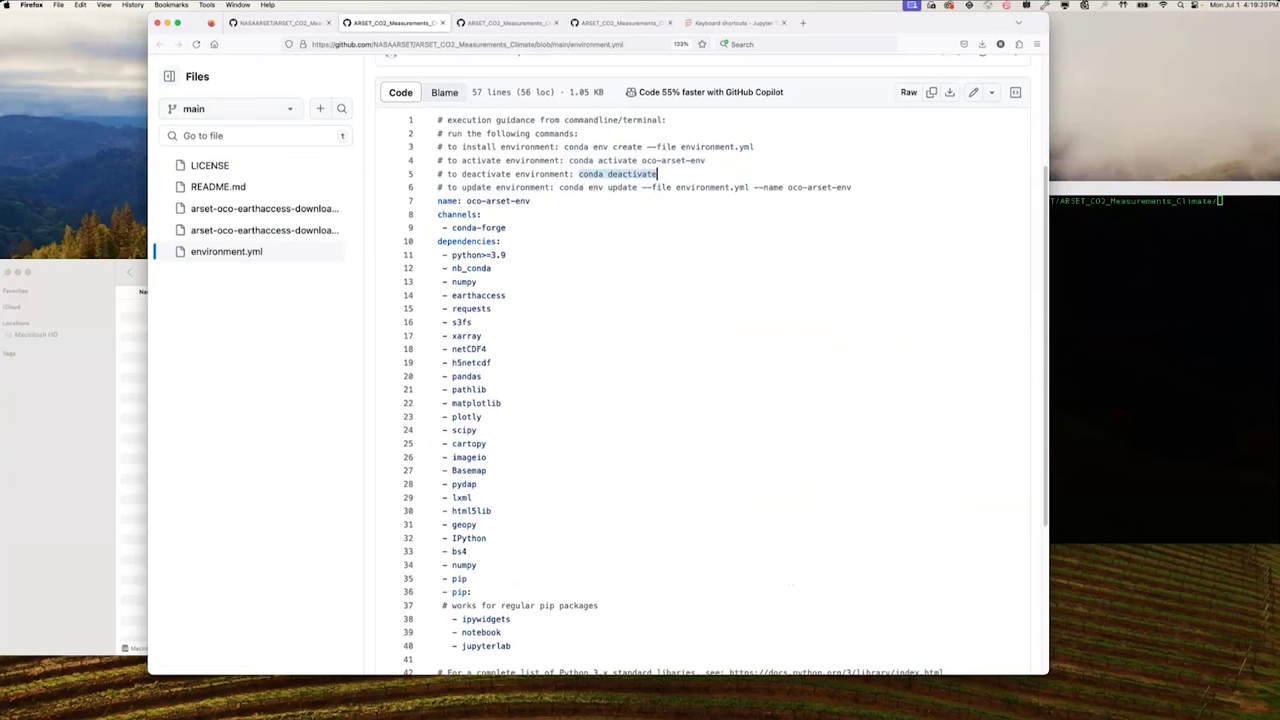
# Shift the Terminal window left, then return the browser to the repository's main README page
pyautogui.click(1193, 294)
pyautogui.moveTo(1021, 190); pyautogui.dragTo(978, 205)
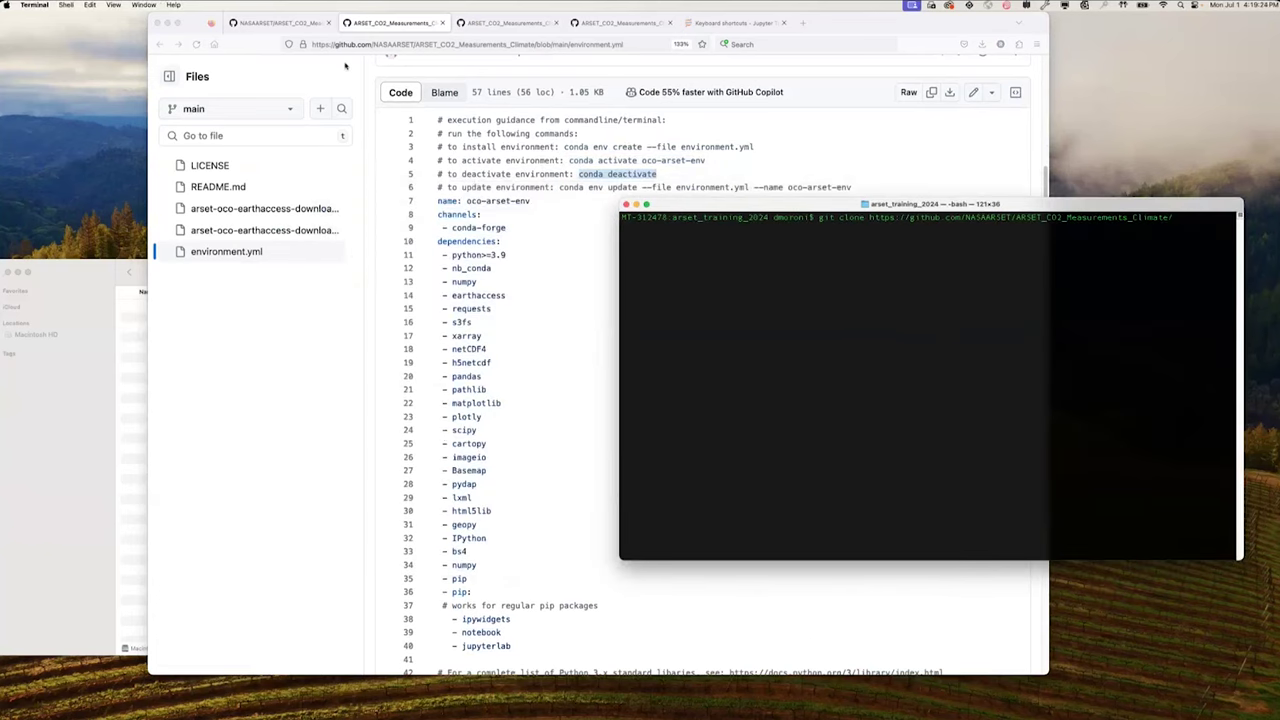
pyautogui.click(191, 22)
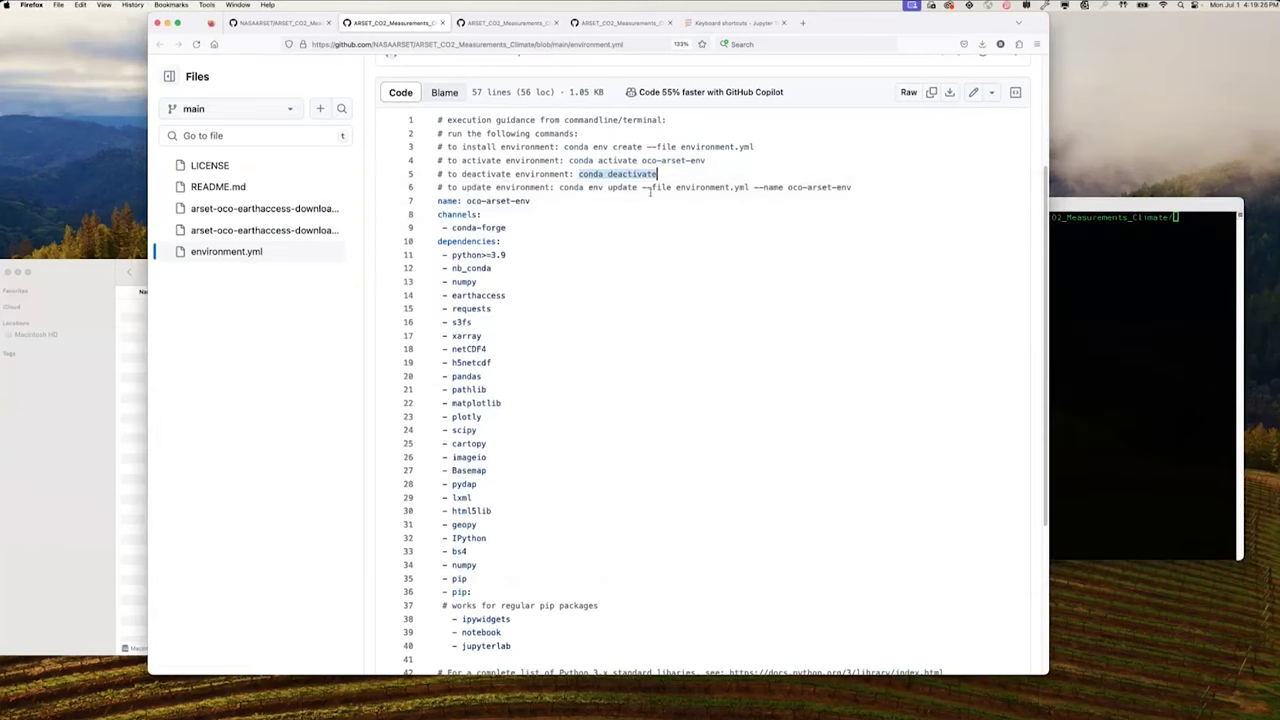
pyautogui.scroll(1, 630, 240)
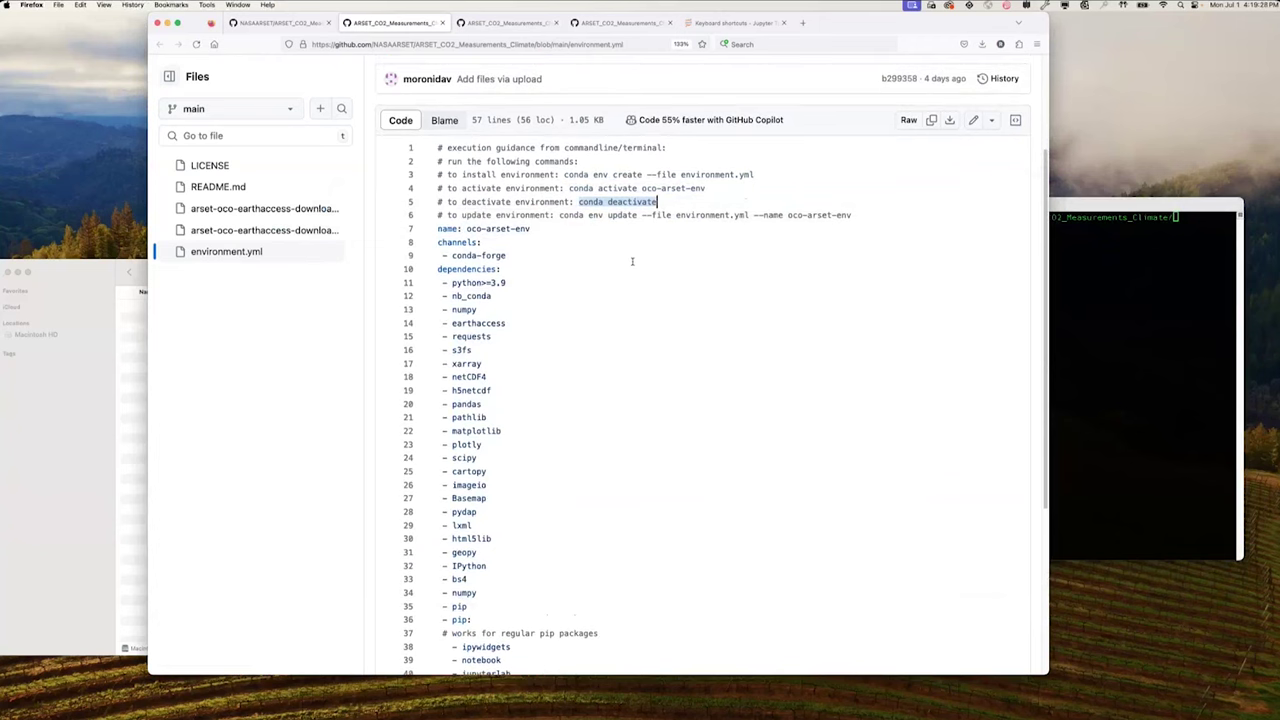
pyautogui.click(1144, 321)
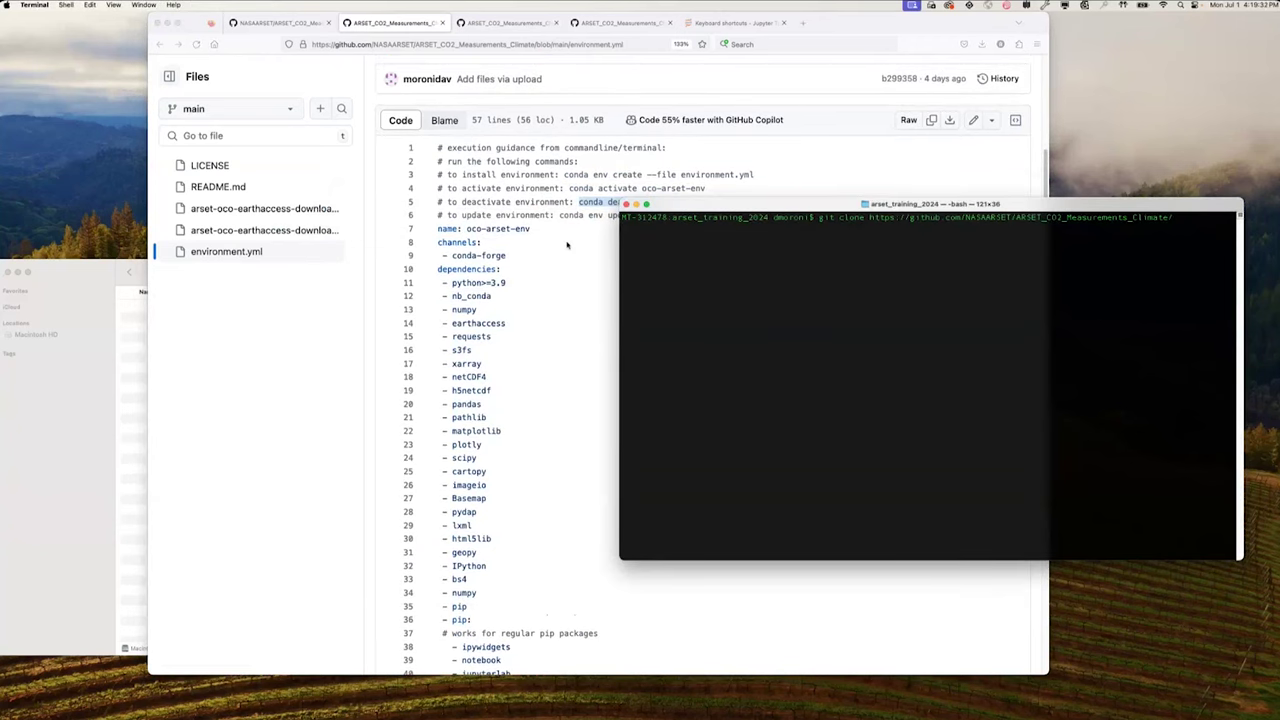
pyautogui.click(600, 146)
pyautogui.click(261, 24)
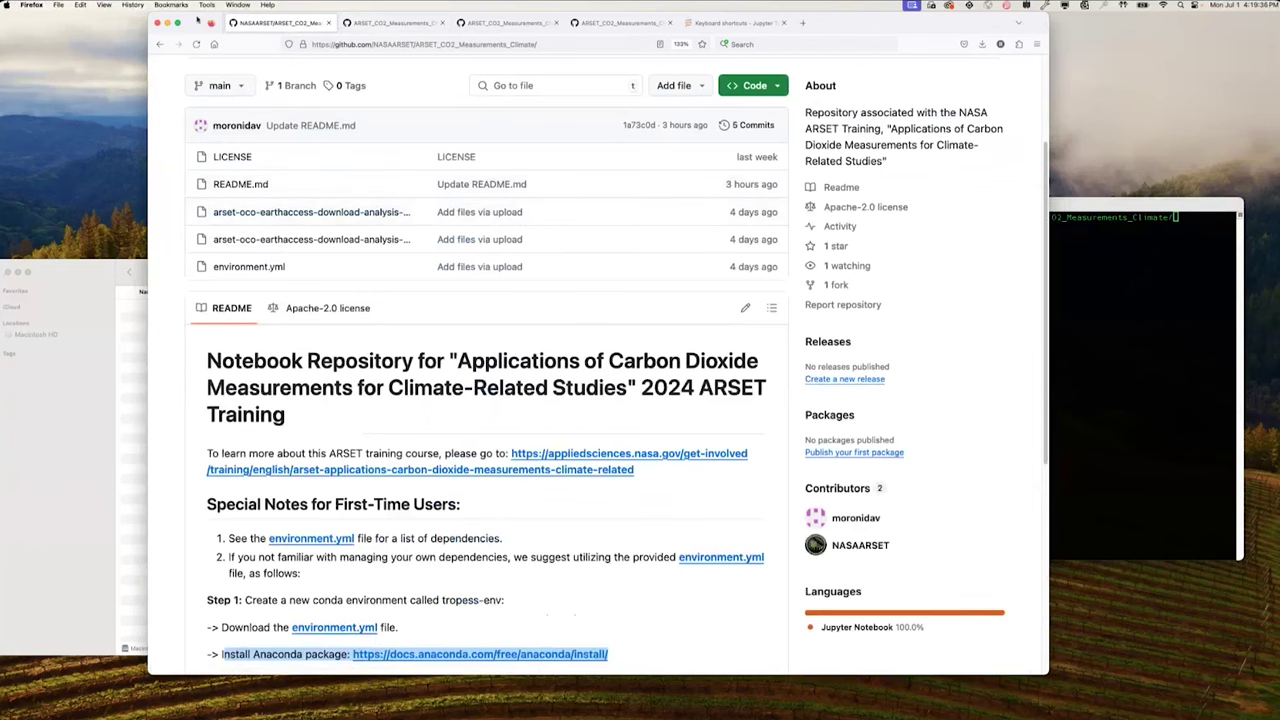
pyautogui.moveTo(198, 21); pyautogui.dragTo(150, 36)
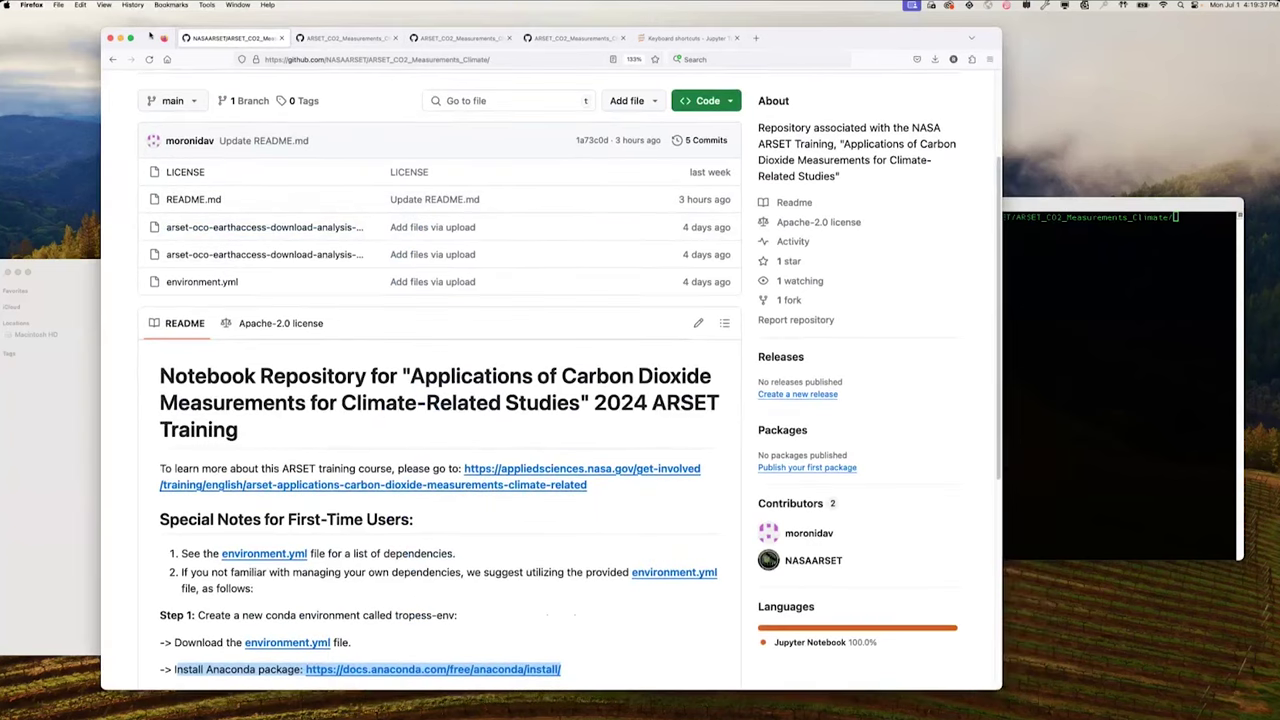
pyautogui.click(432, 39)
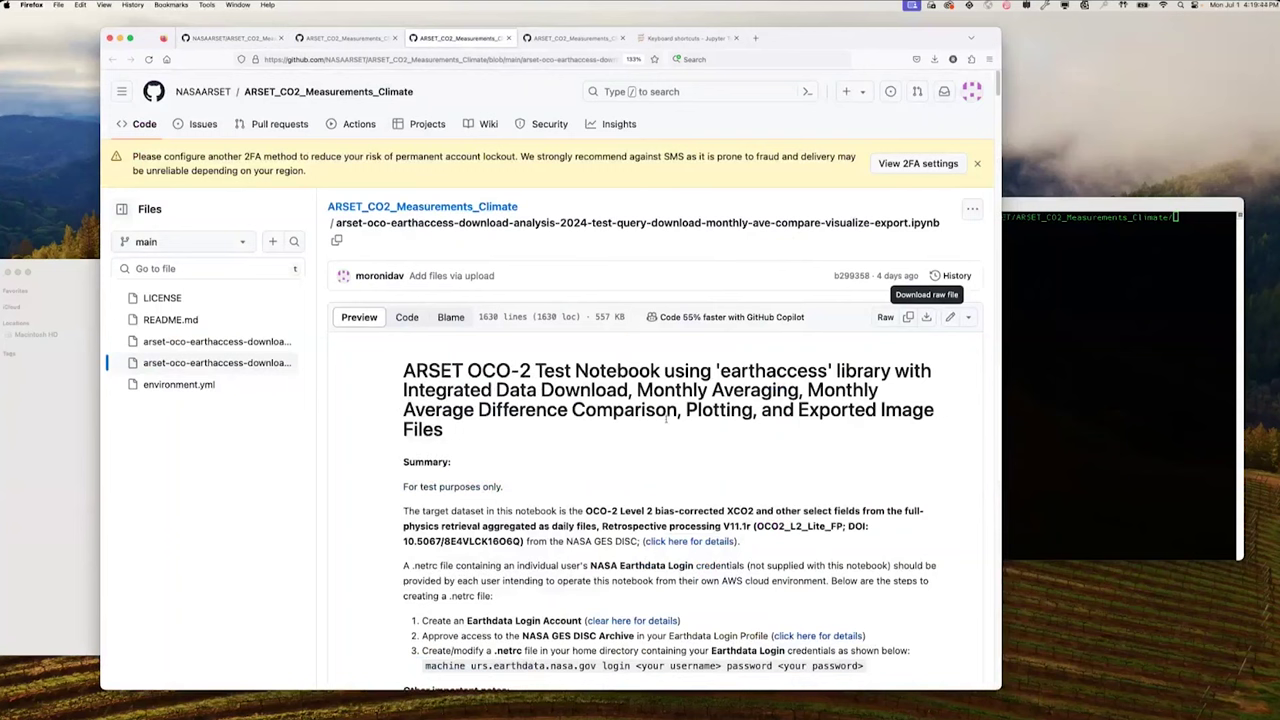
pyautogui.moveTo(148, 35); pyautogui.dragTo(65, 29)
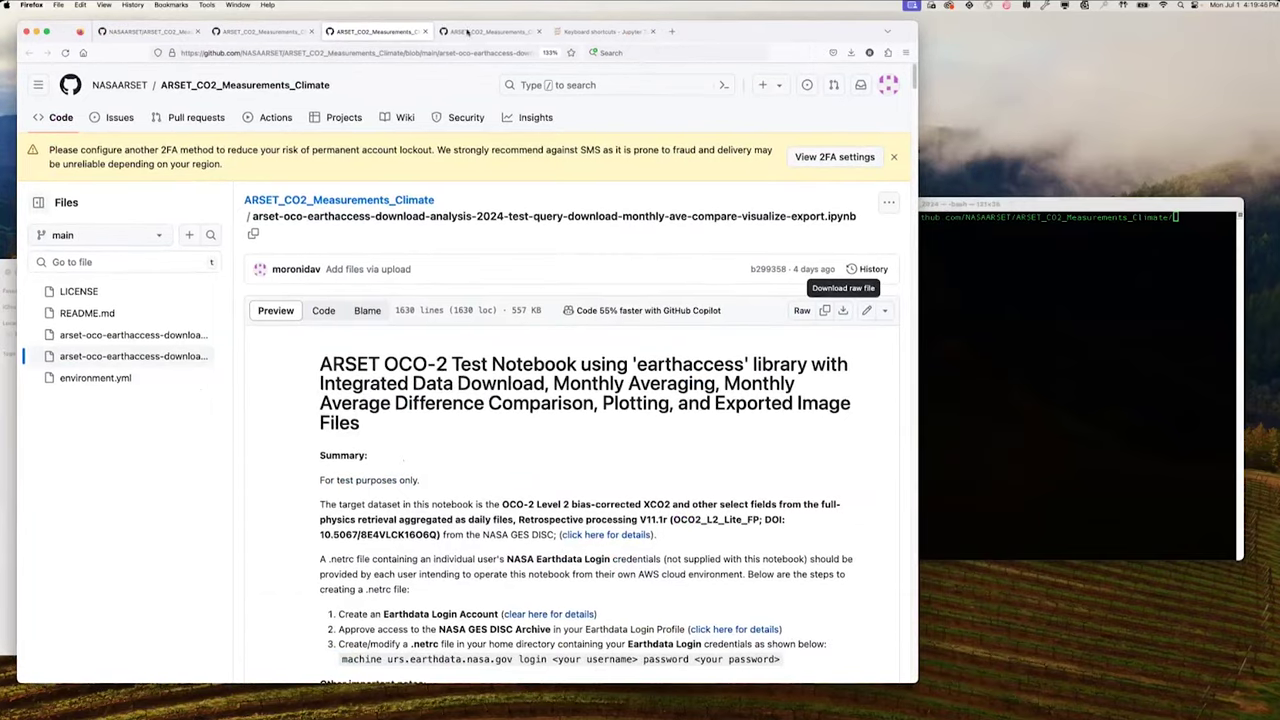
pyautogui.click(490, 32)
pyautogui.scroll(15, 913, 575)
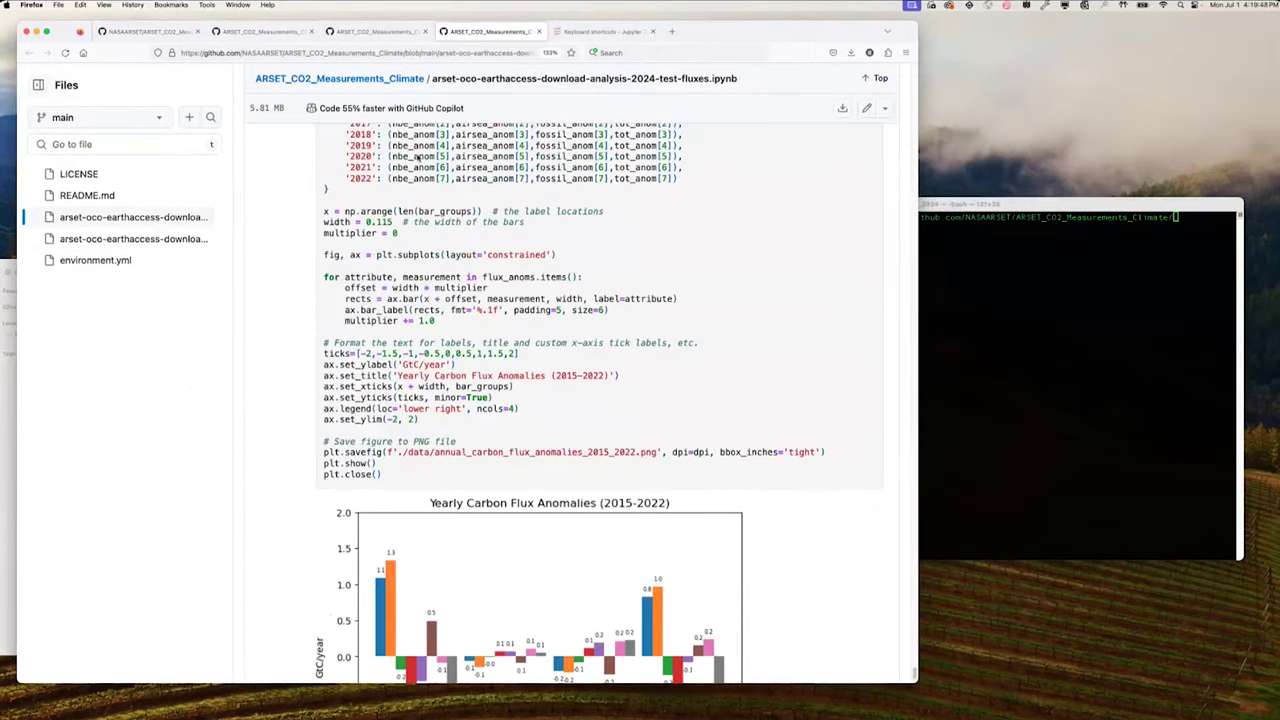
pyautogui.moveTo(913, 575); pyautogui.dragTo(860, 5)
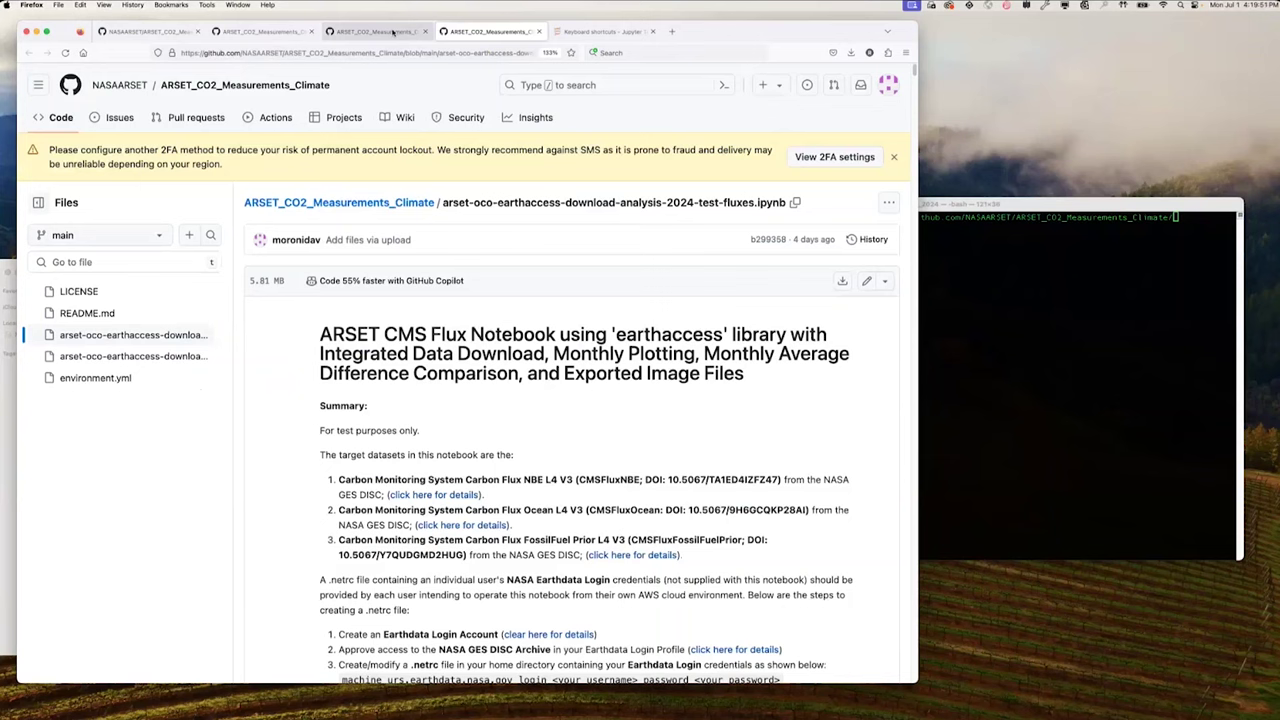
pyautogui.click(390, 32)
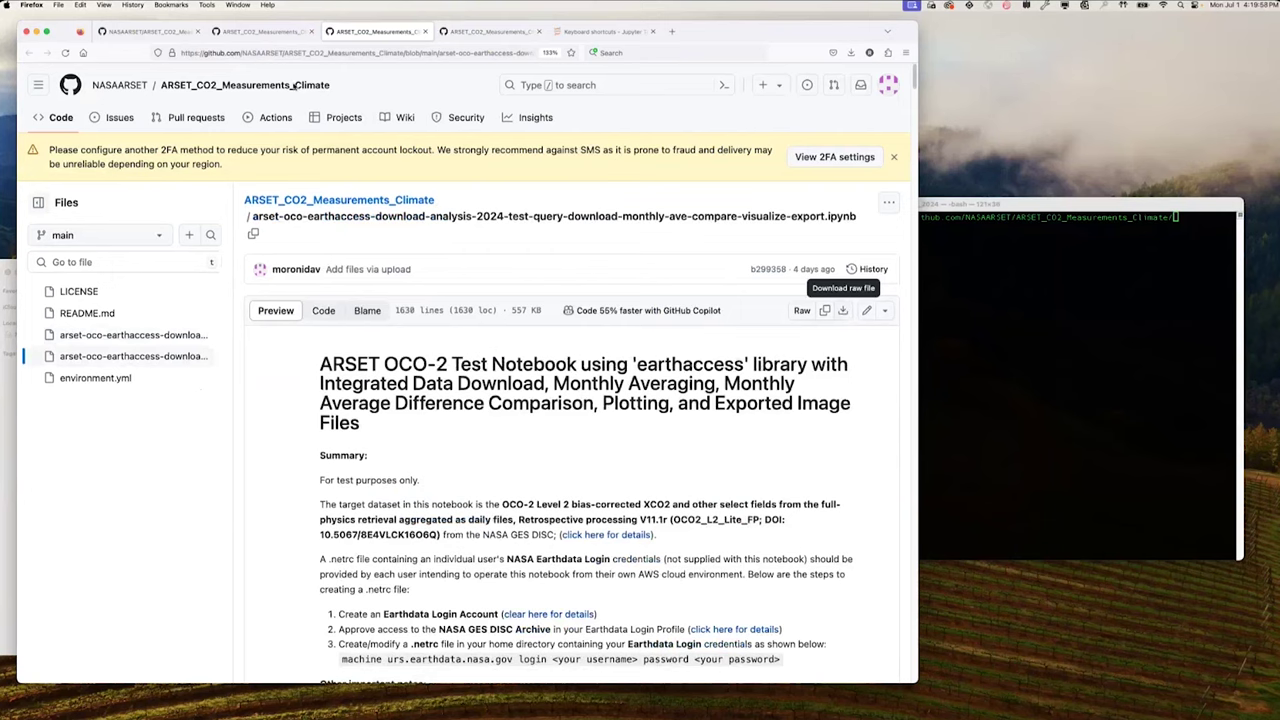
pyautogui.moveTo(64, 30); pyautogui.dragTo(82, 22)
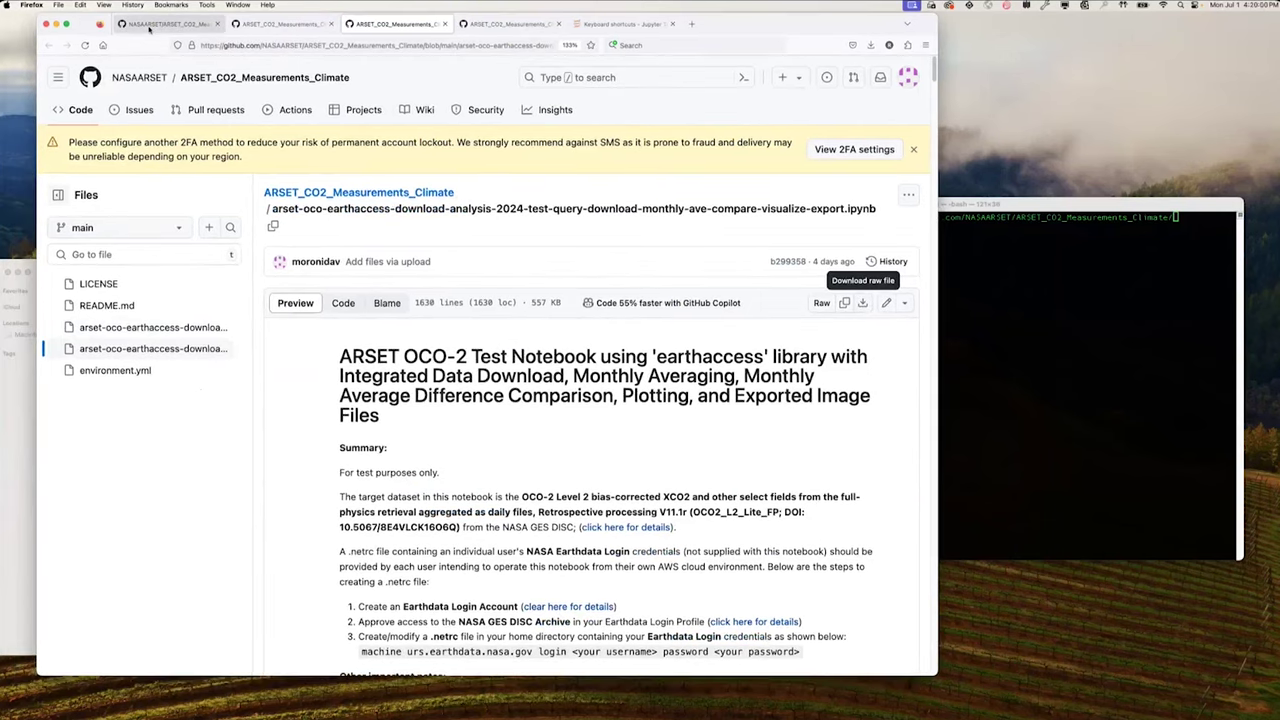
pyautogui.click(259, 25)
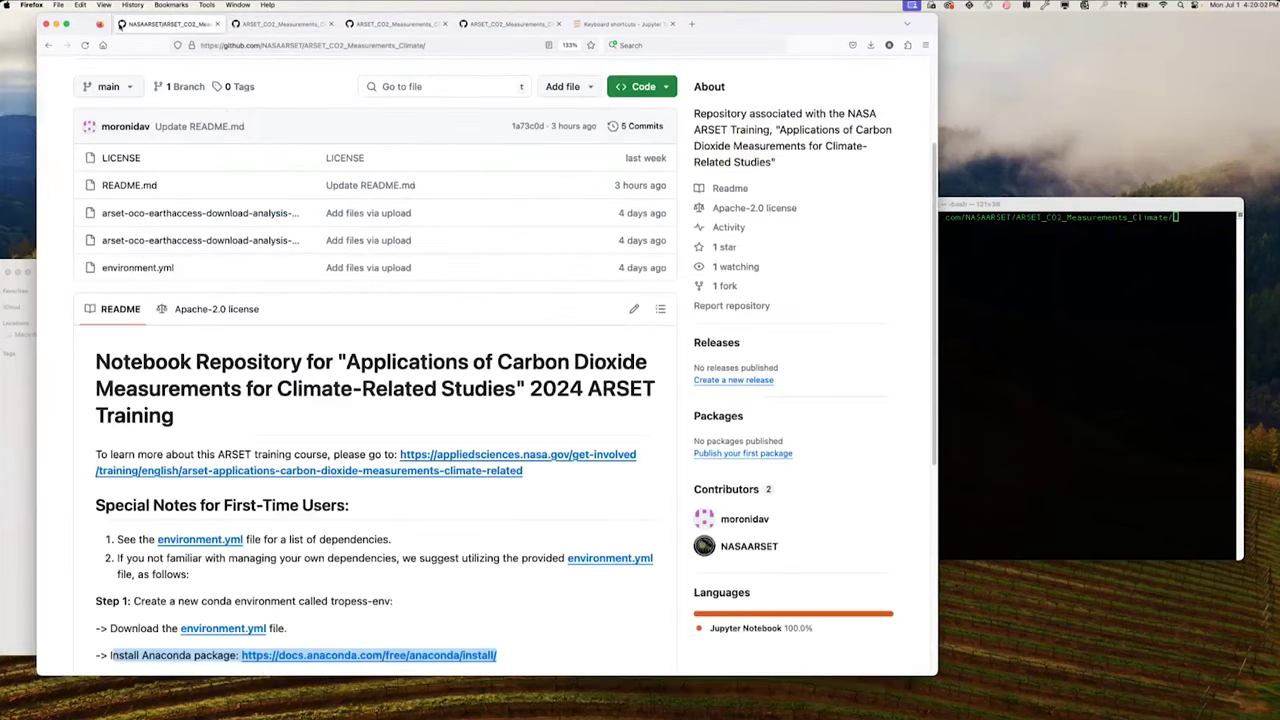
pyautogui.moveTo(85, 17); pyautogui.dragTo(207, 23)
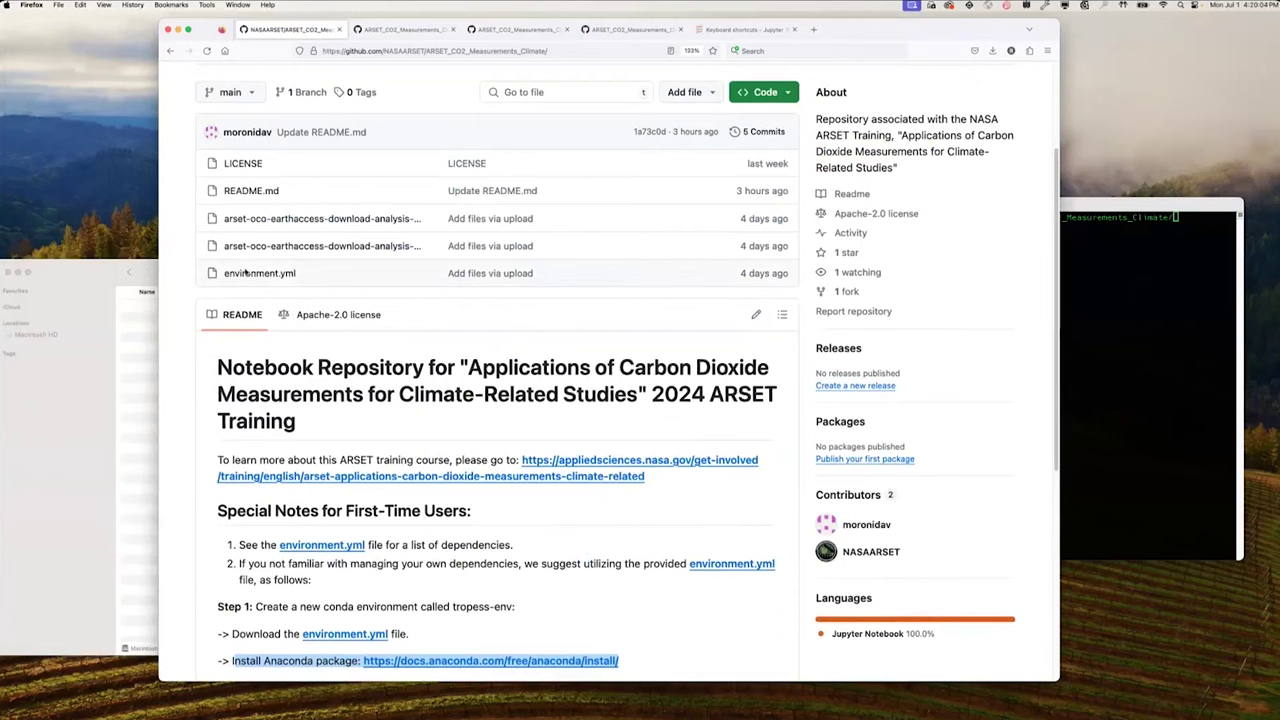
# Run the git clone of ARSET_CO2_Measurements_Climate from GitHub, receiving all 17 objects
pyautogui.press('super+Tab')
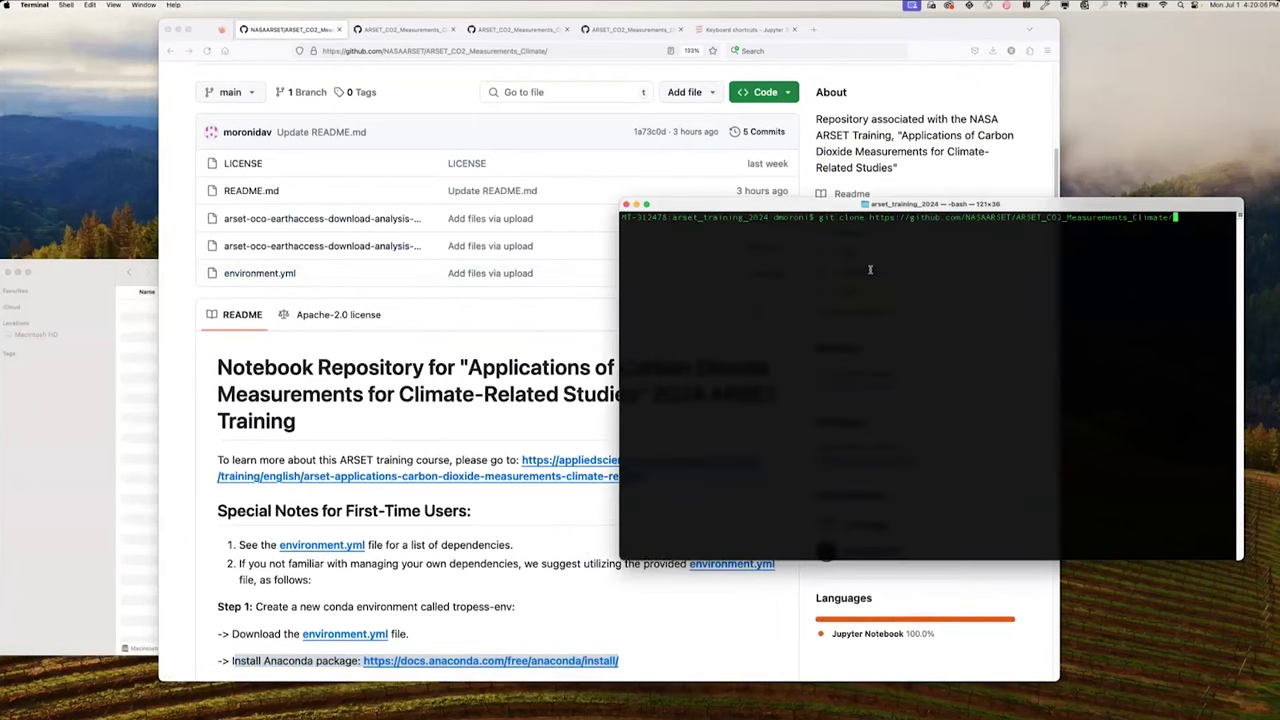
pyautogui.moveTo(824, 221); pyautogui.dragTo(762, 228)
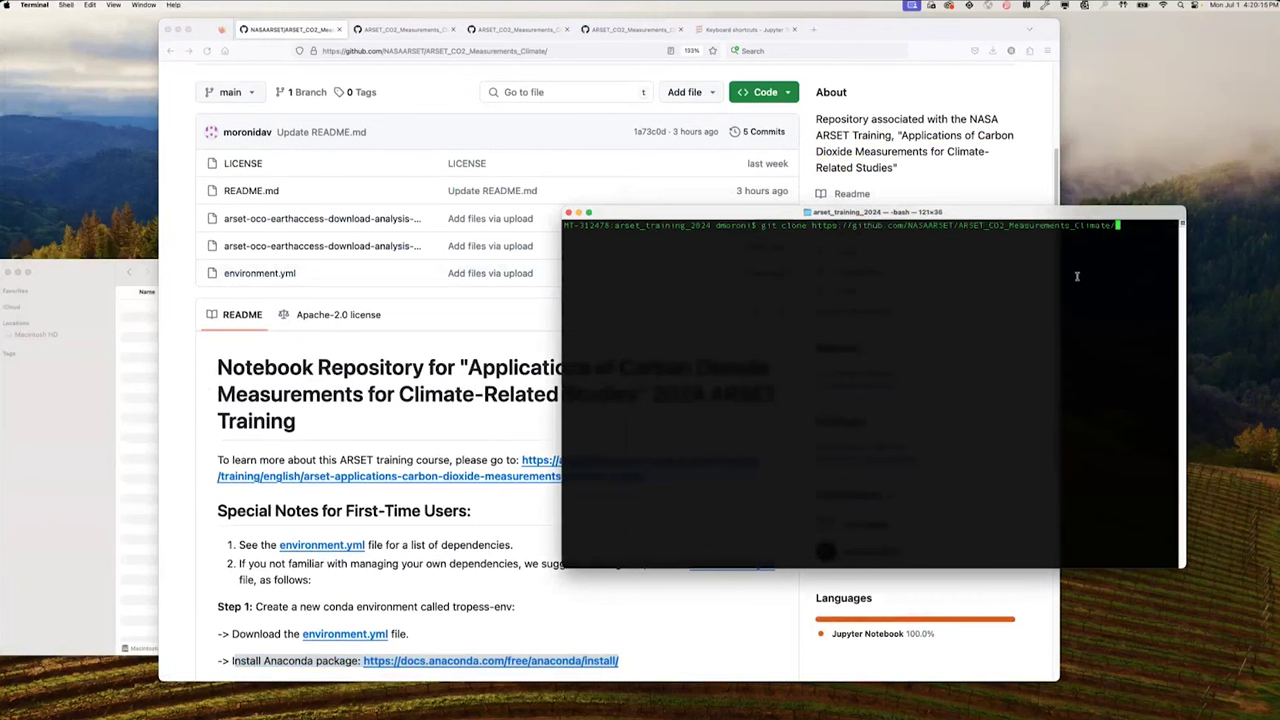
pyautogui.press('Return')
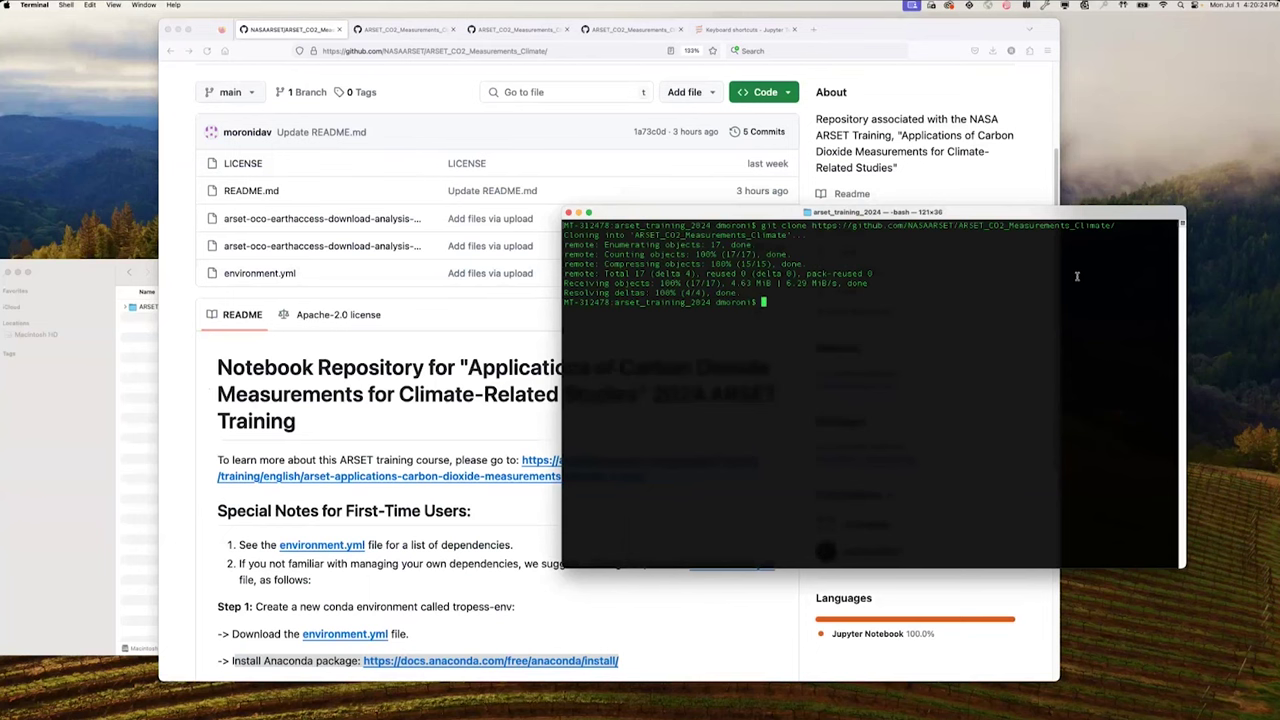
# Expand ARSET_CO2_Measurements_Climate in Finder to show both notebooks, environment.yml, LICENSE and README.md
pyautogui.click(83, 270)
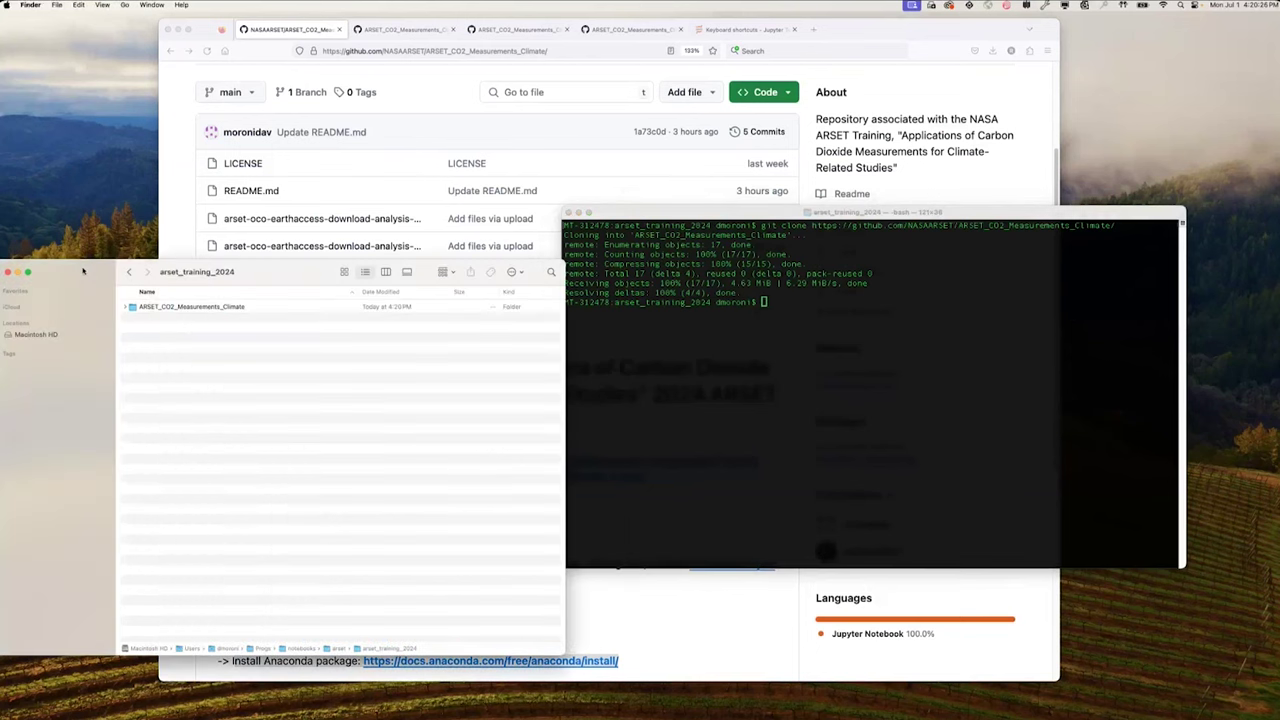
pyautogui.moveTo(63, 273); pyautogui.dragTo(191, 246)
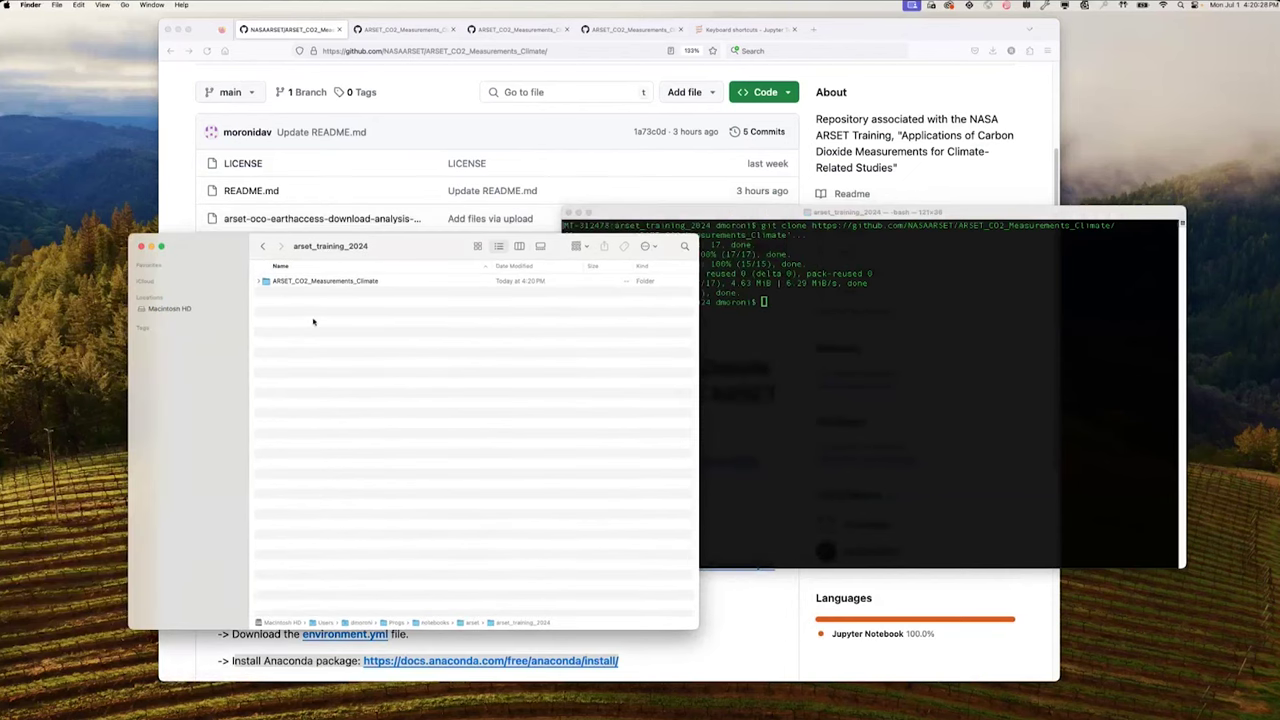
pyautogui.click(260, 283)
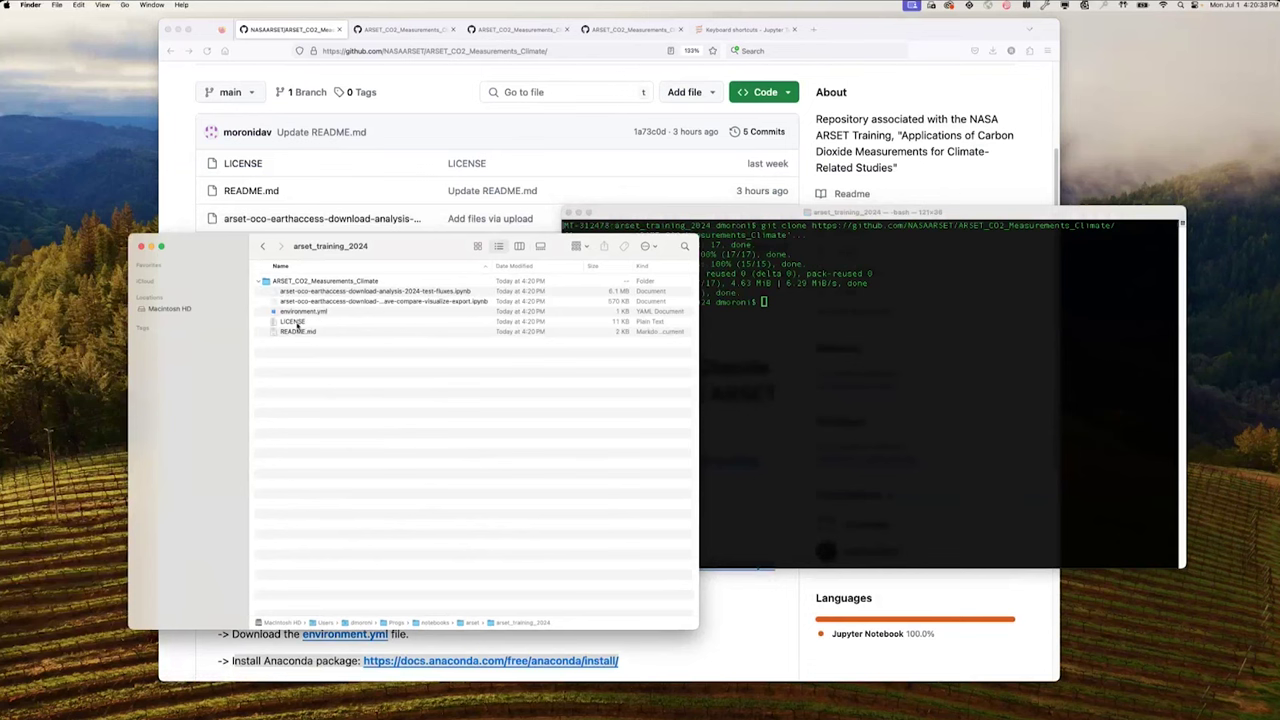
pyautogui.moveTo(231, 254); pyautogui.dragTo(108, 267)
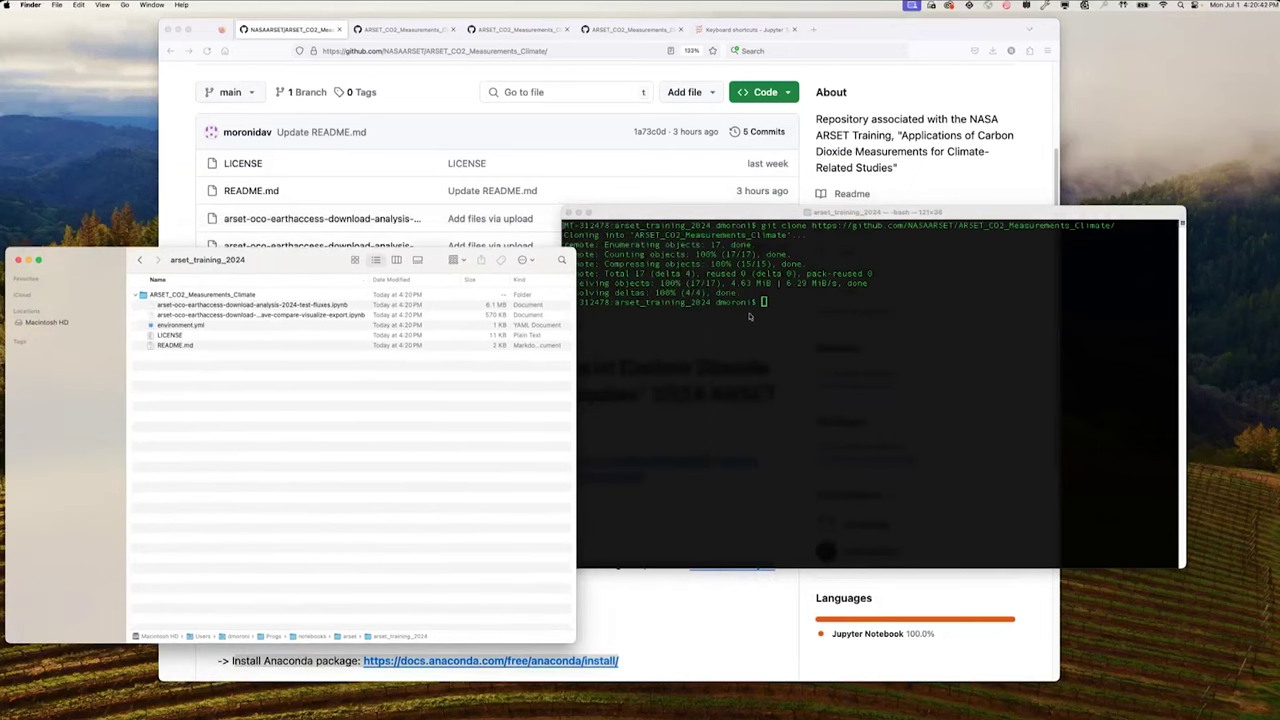
pyautogui.click(800, 304)
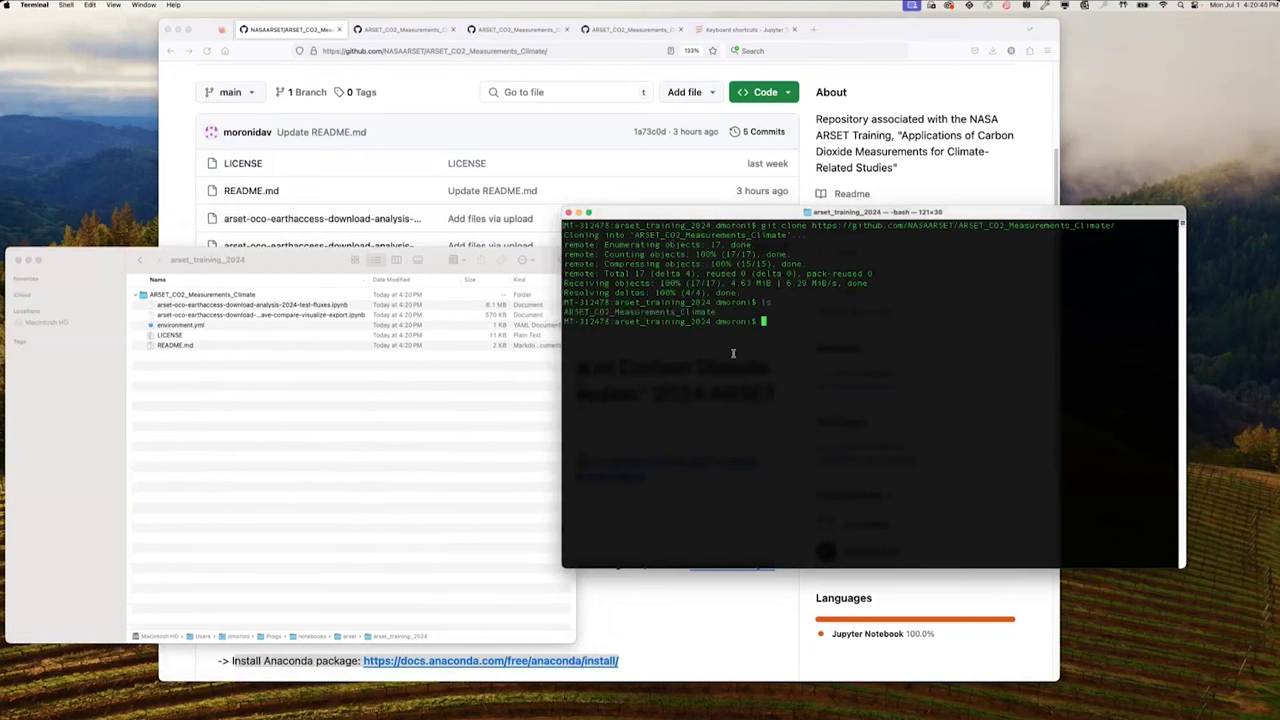
# Change into ARSET_CO2_Measurements_Climate with cd and Tab completion, then list its files with ls
pyautogui.write('cd ARSET')
pyautogui.press('Tab')
pyautogui.press('Return')
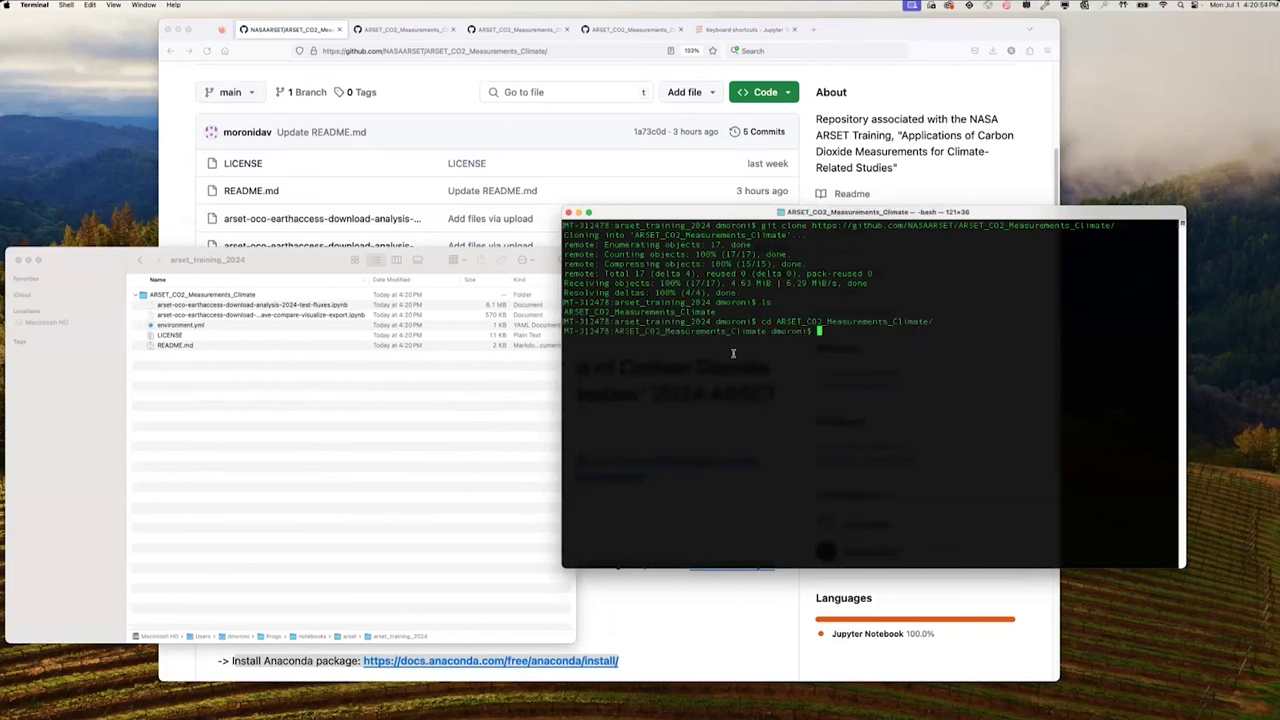
pyautogui.write('ls')
pyautogui.press('Return')
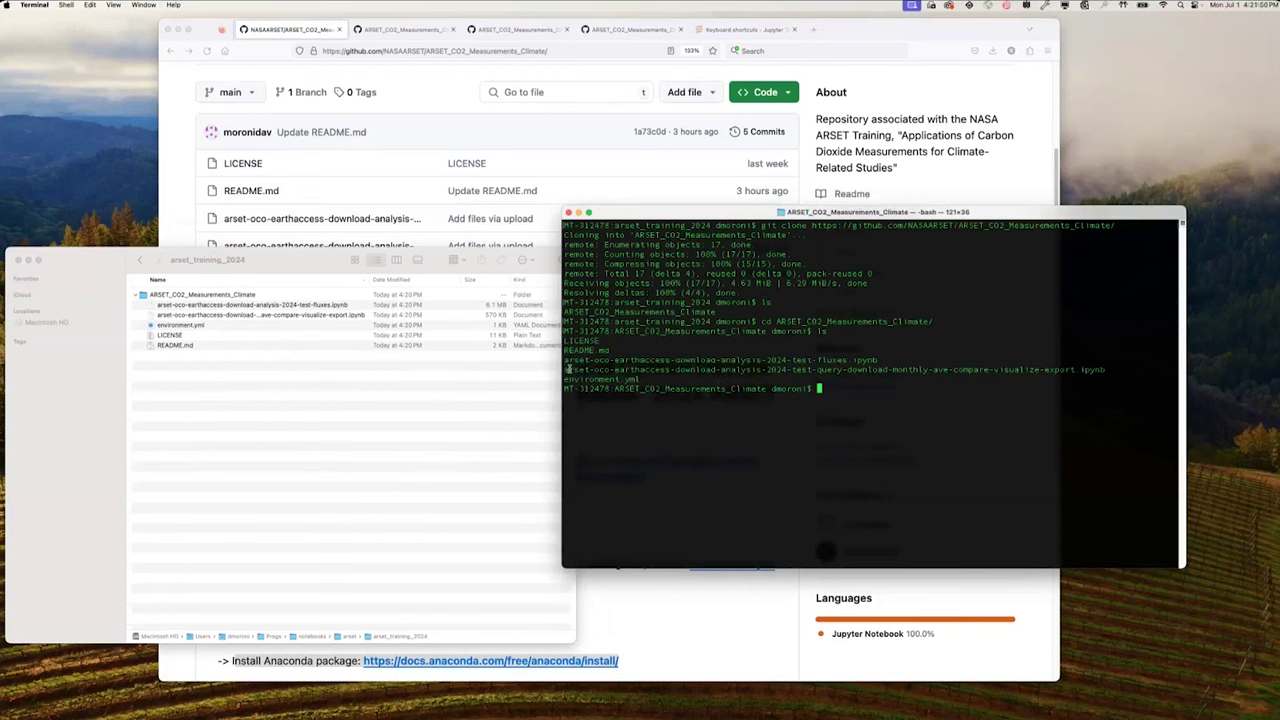
pyautogui.moveTo(567, 369); pyautogui.dragTo(1106, 369)
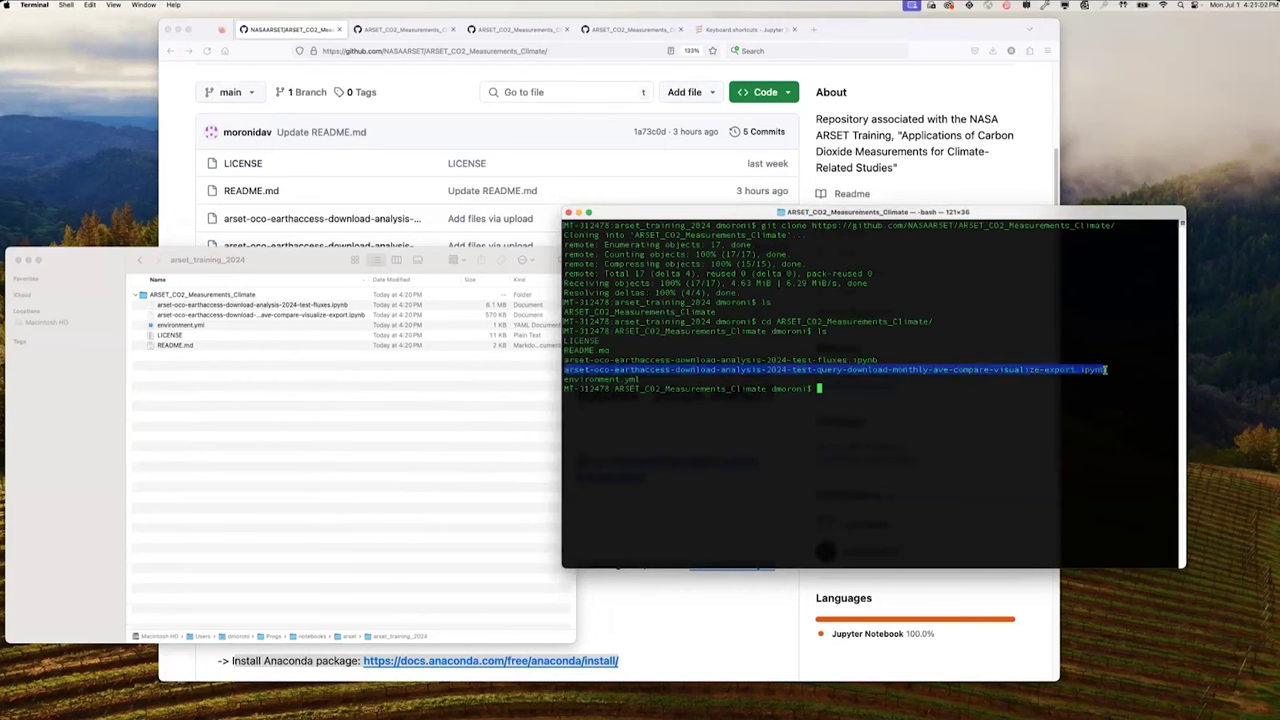
pyautogui.click(700, 340)
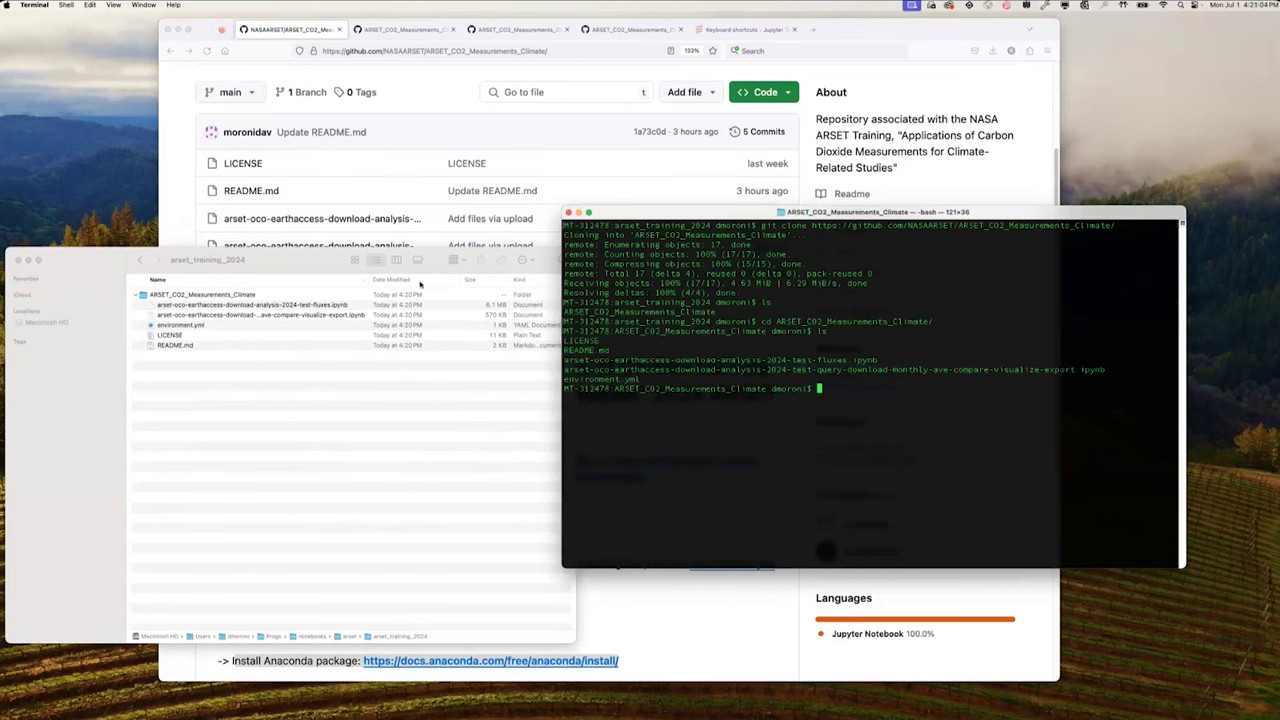
# Copy 'conda activate oco-arset-env' from line 4 of environment.yml
pyautogui.click(392, 32)
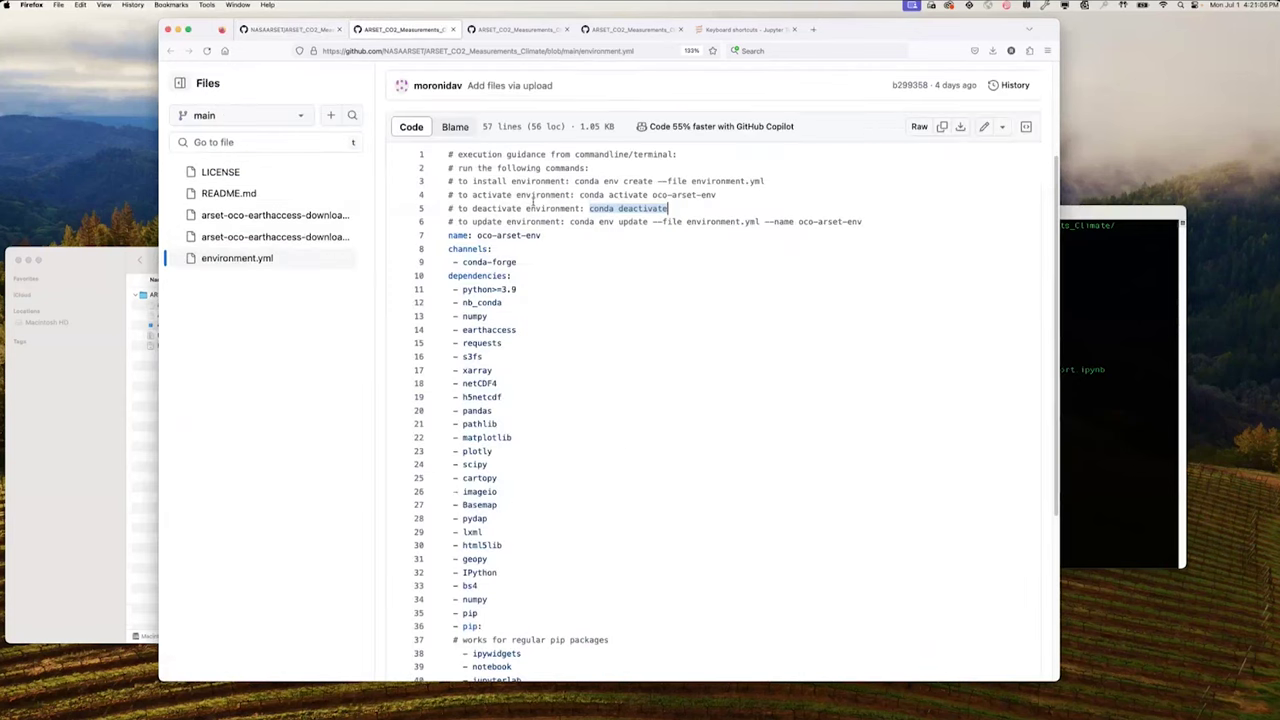
pyautogui.click(624, 195)
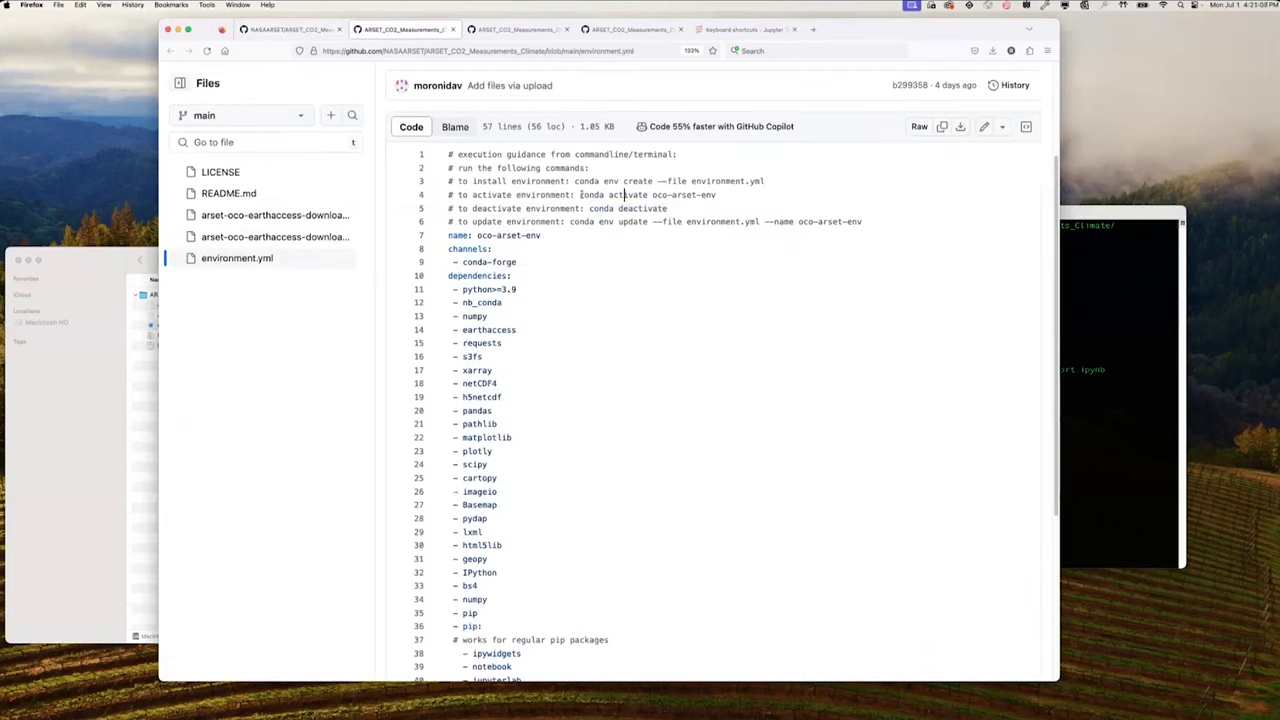
pyautogui.moveTo(580, 195); pyautogui.dragTo(722, 197)
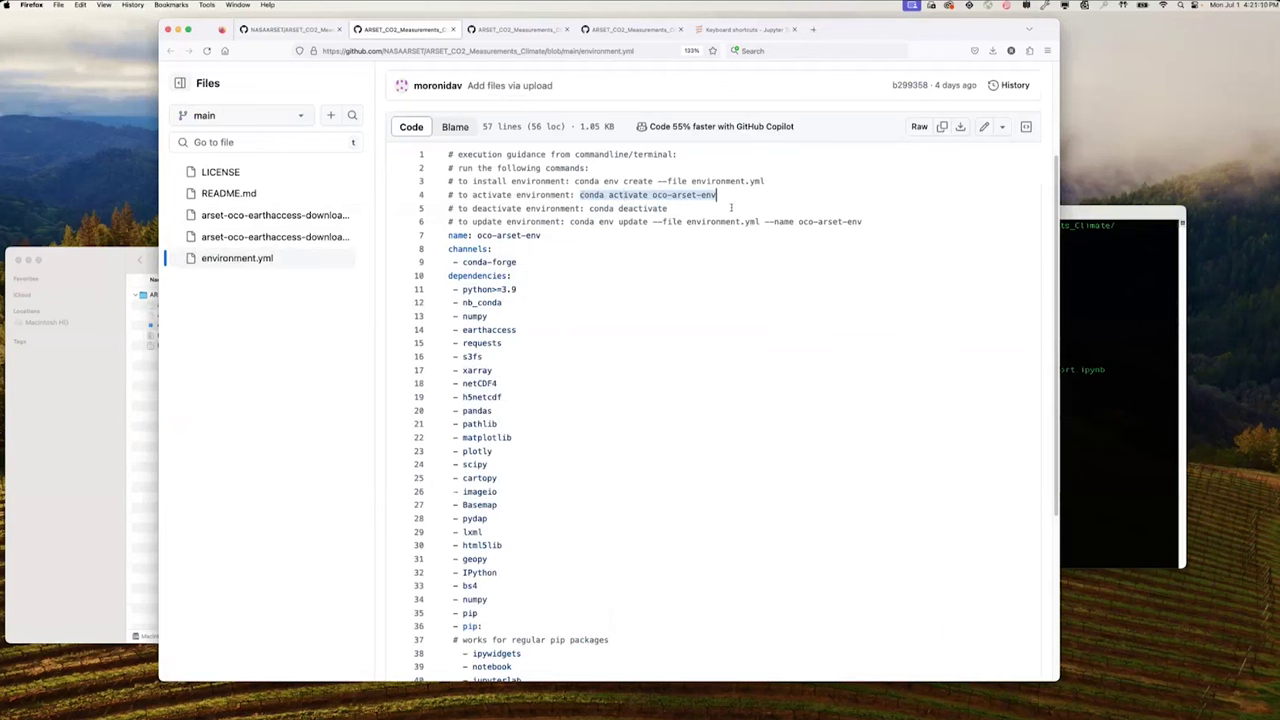
pyautogui.press('super+c')
pyautogui.scroll(1, 713, 294)
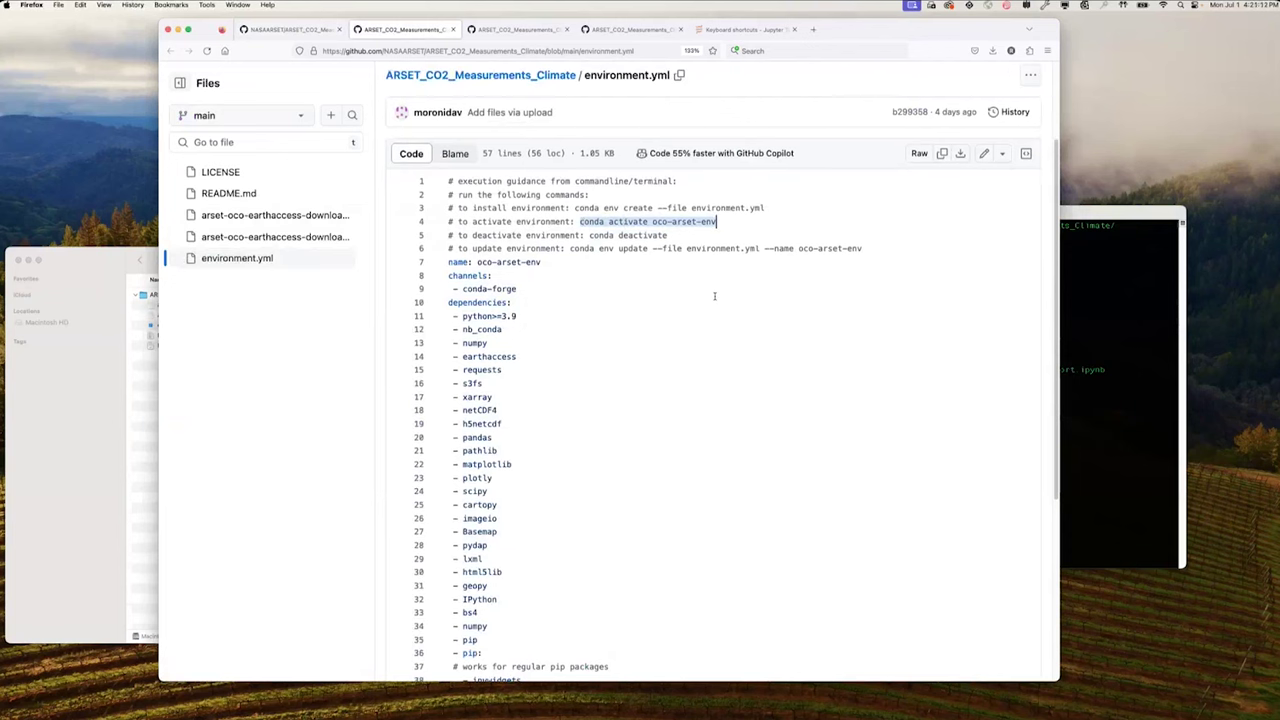
pyautogui.click(1090, 380)
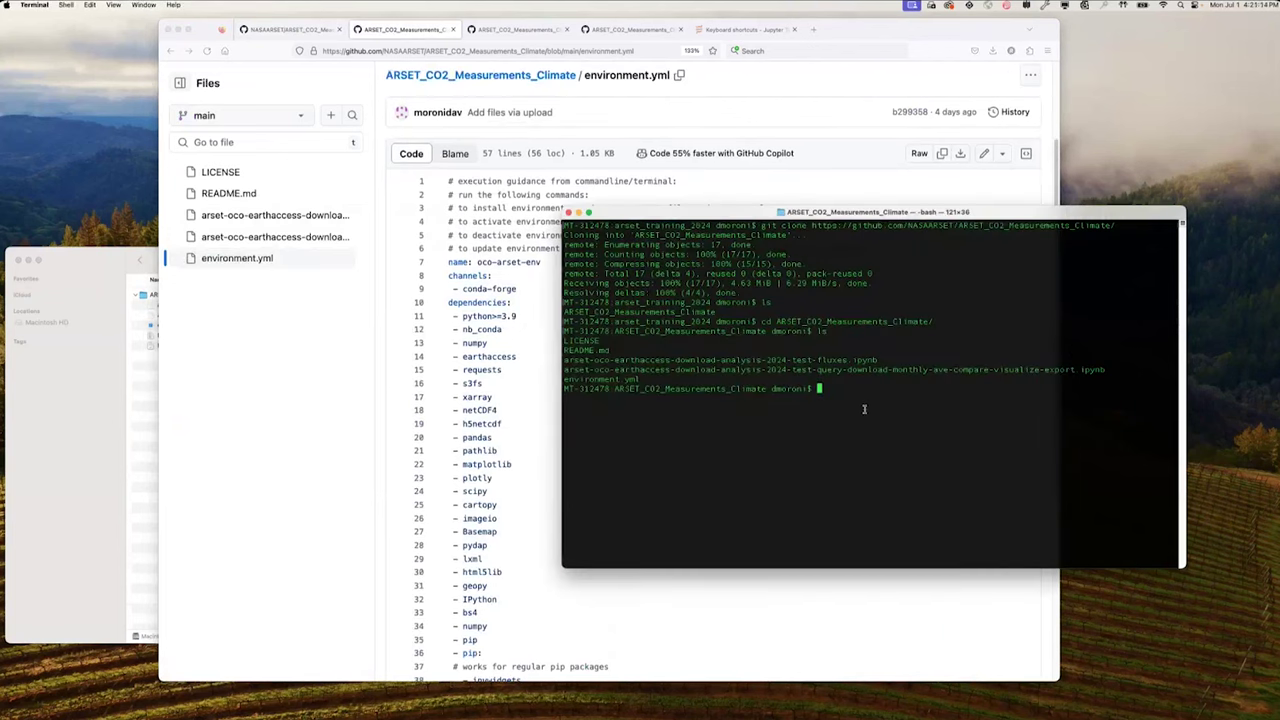
# Paste and run the conda activate command so the prompt shows oco-arset-env
pyautogui.press('super+v')
pyautogui.moveTo(973, 213); pyautogui.dragTo(1000, 217)
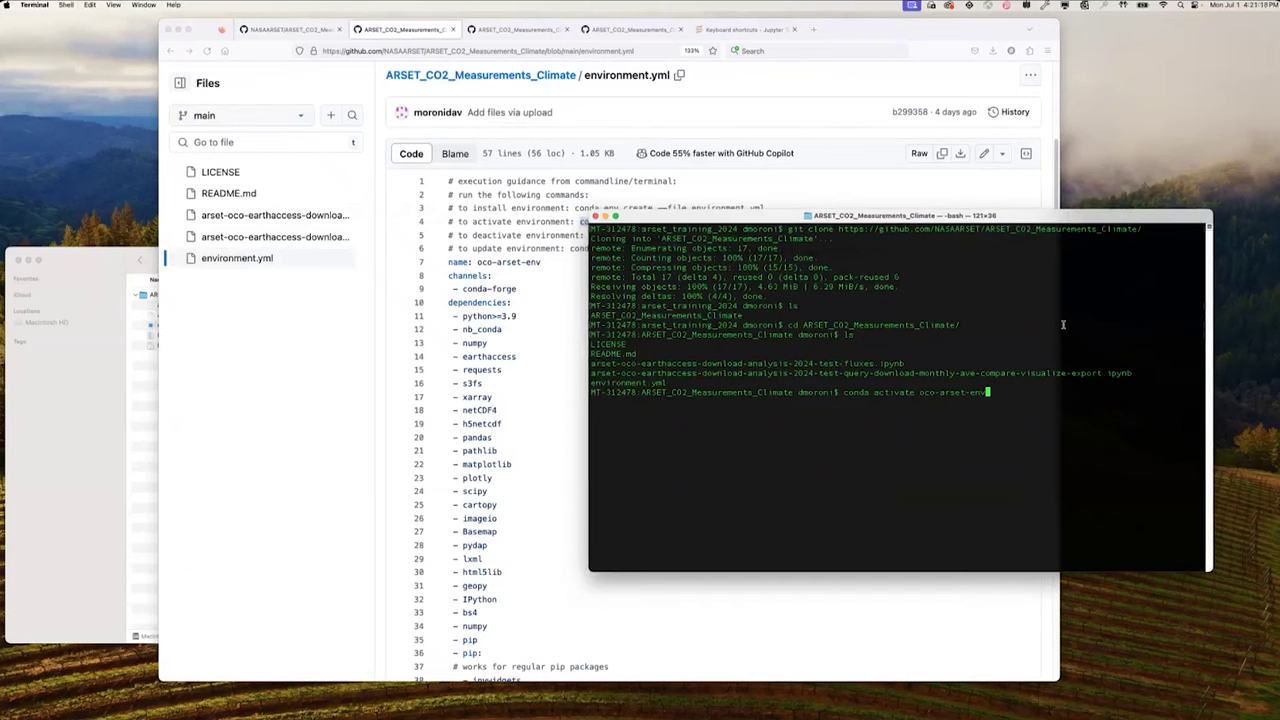
pyautogui.press('Return')
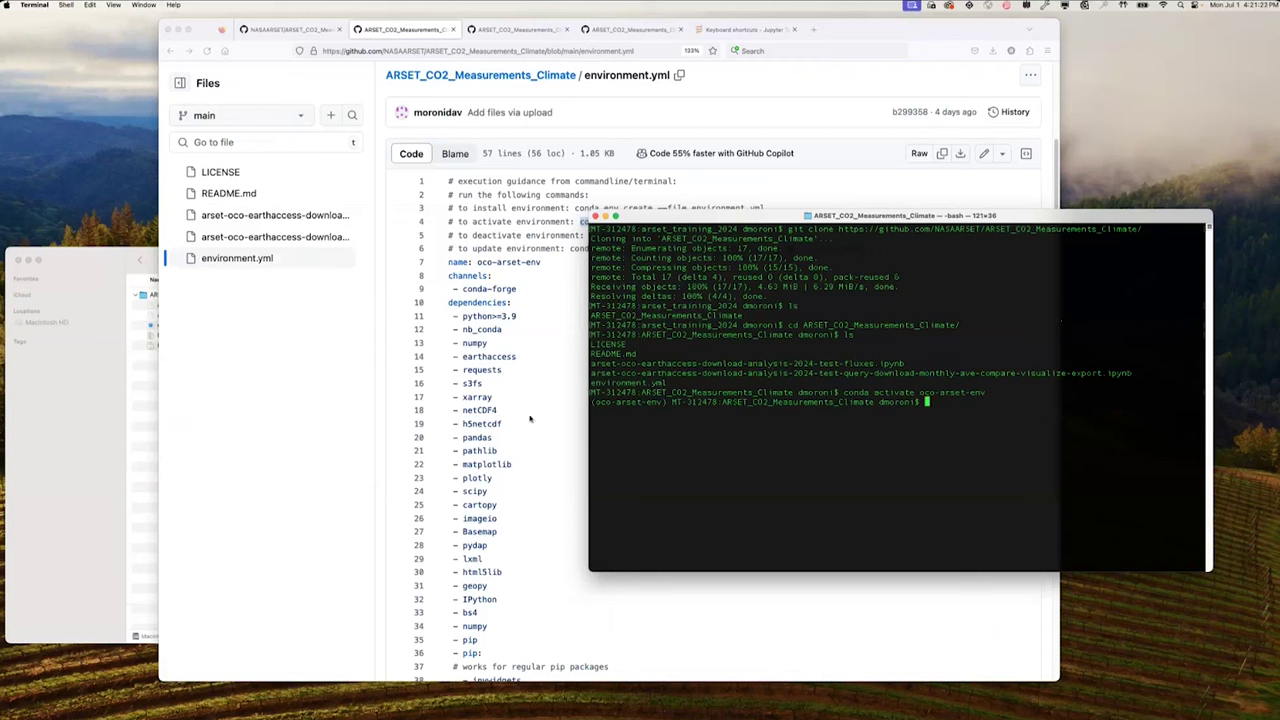
pyautogui.moveTo(591, 402); pyautogui.dragTo(665, 402)
pyautogui.click(652, 405)
# Launch 'jupyter notebook' on the monthly-average compare-visualize-export OCO-2 .ipynb file
pyautogui.moveTo(591, 373); pyautogui.dragTo(1132, 373)
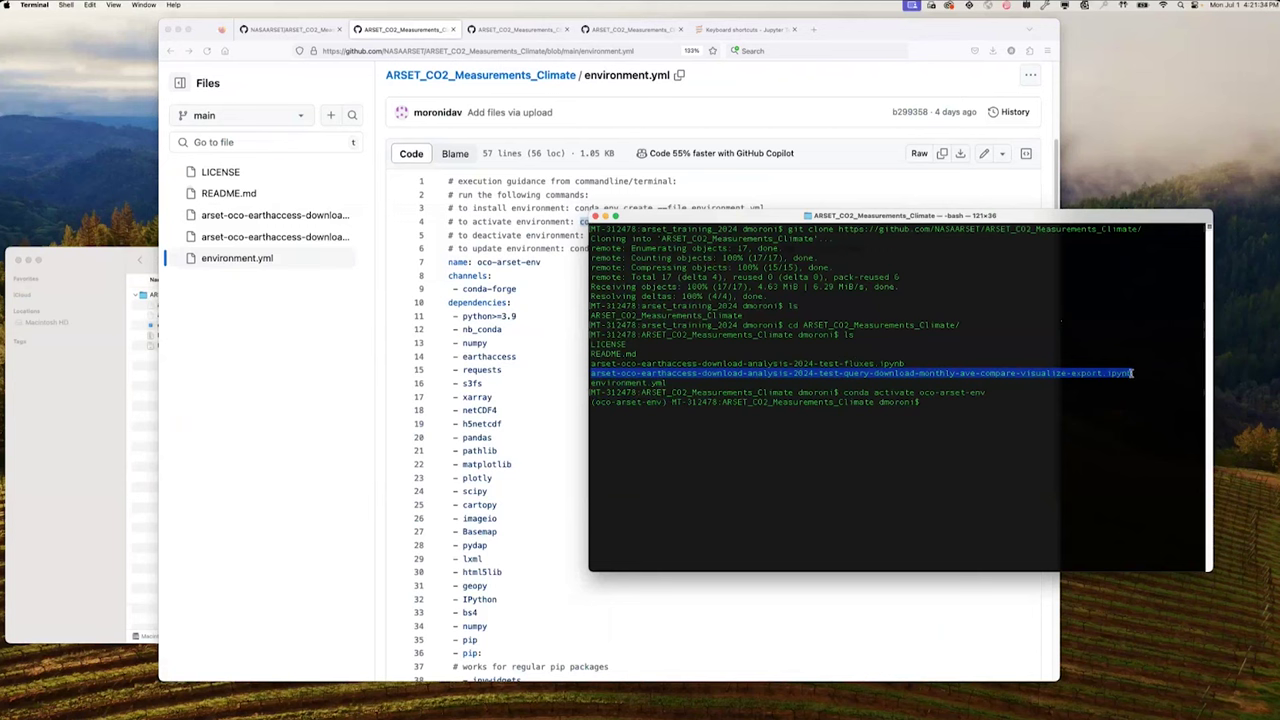
pyautogui.click(1096, 466)
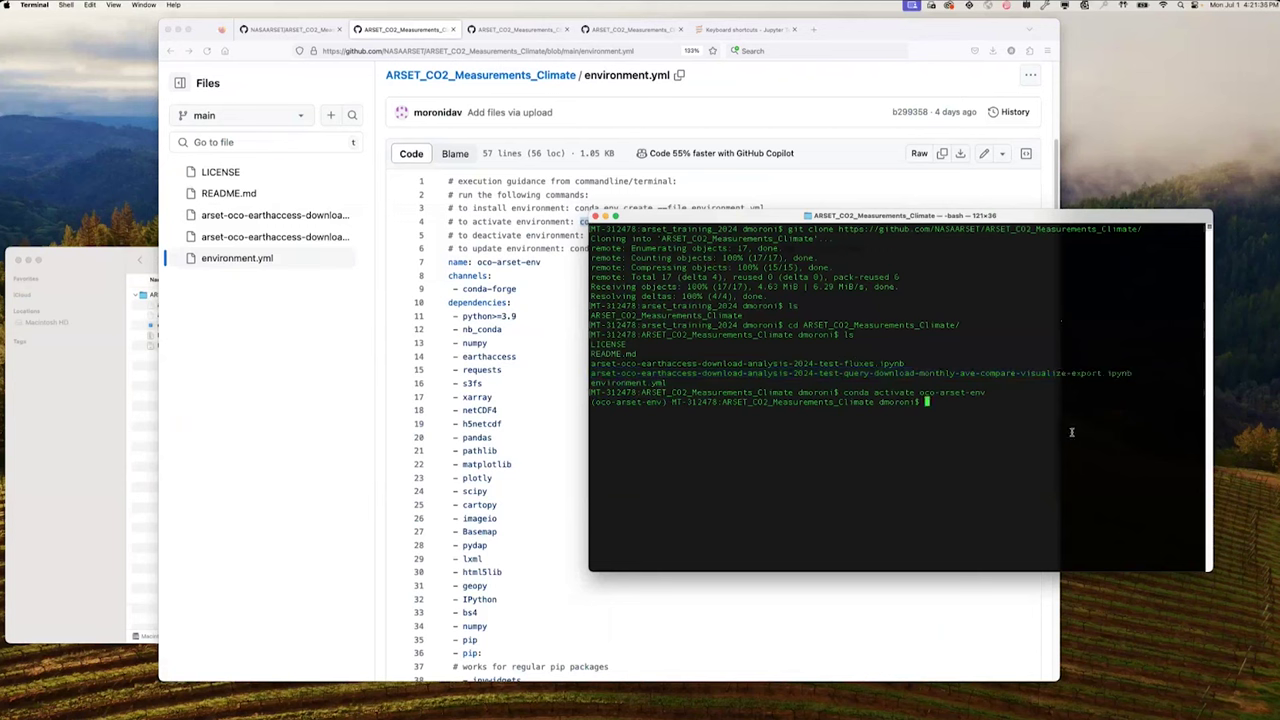
pyautogui.write('jupyter notebook')
pyautogui.press('super+v')
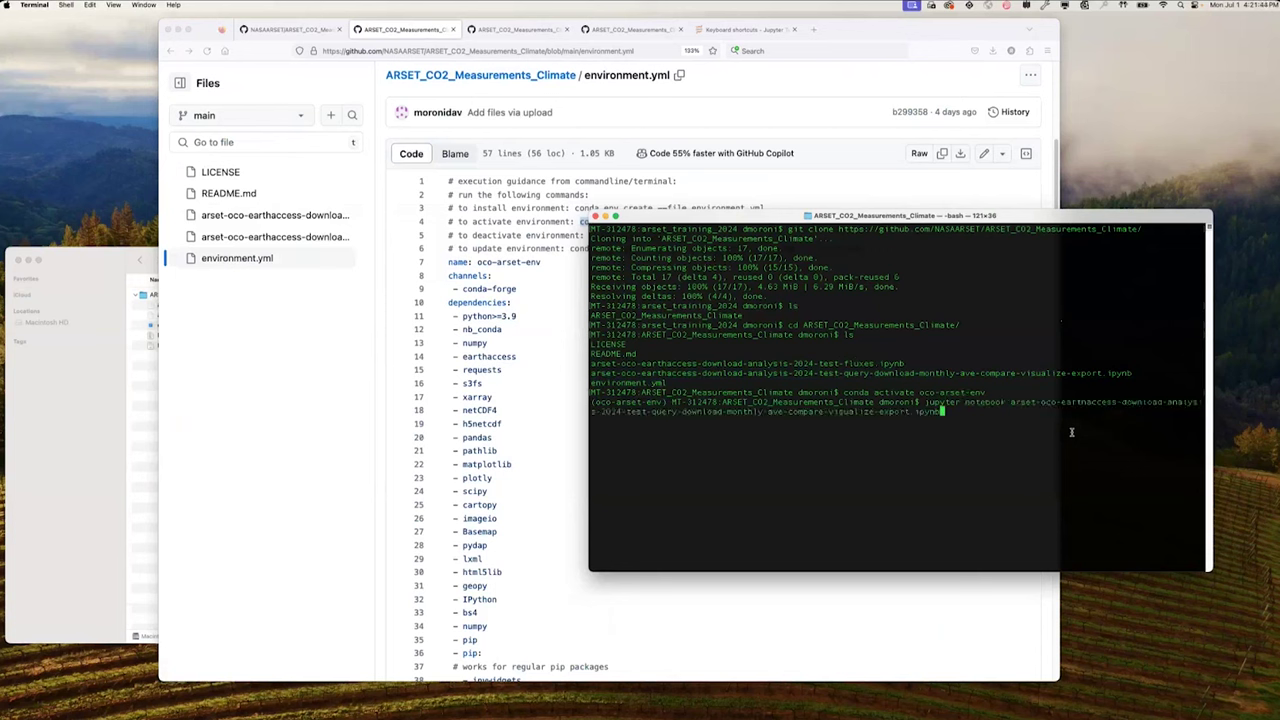
pyautogui.press('Return')
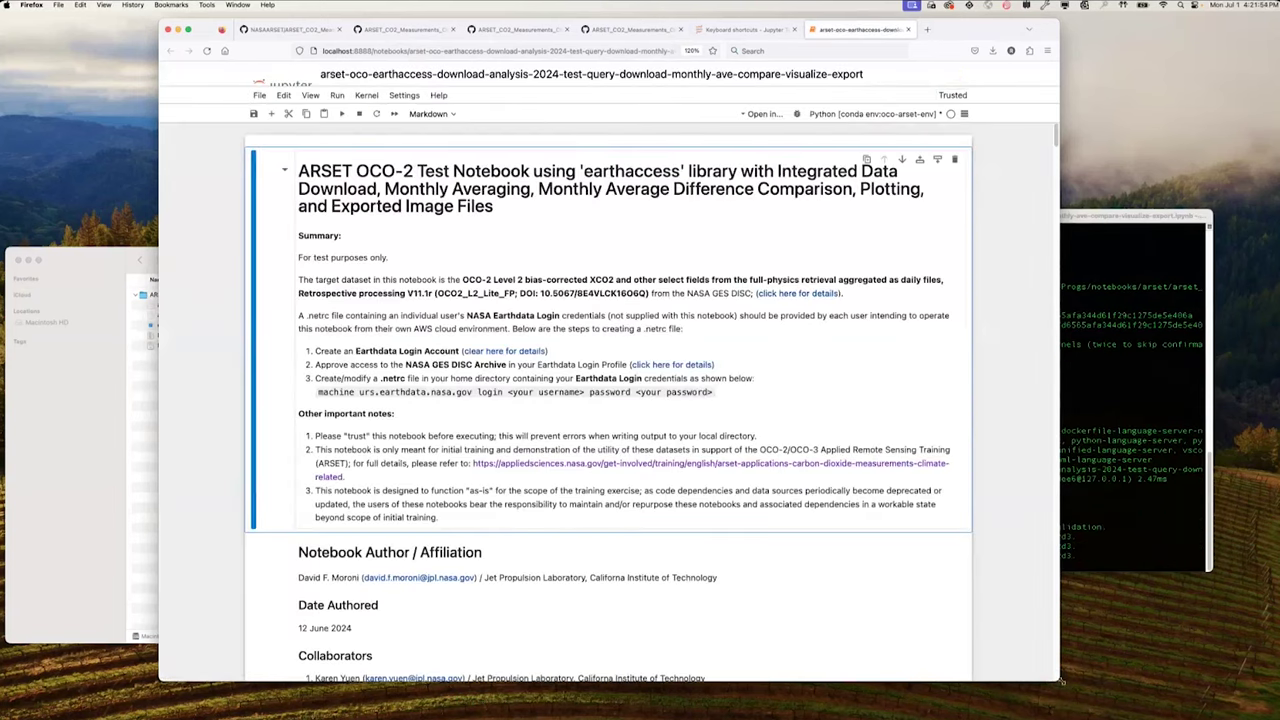
# Enlarge the browser window and scroll through the OCO-2 Test Notebook's summary
pyautogui.moveTo(1058, 680); pyautogui.dragTo(1062, 686)
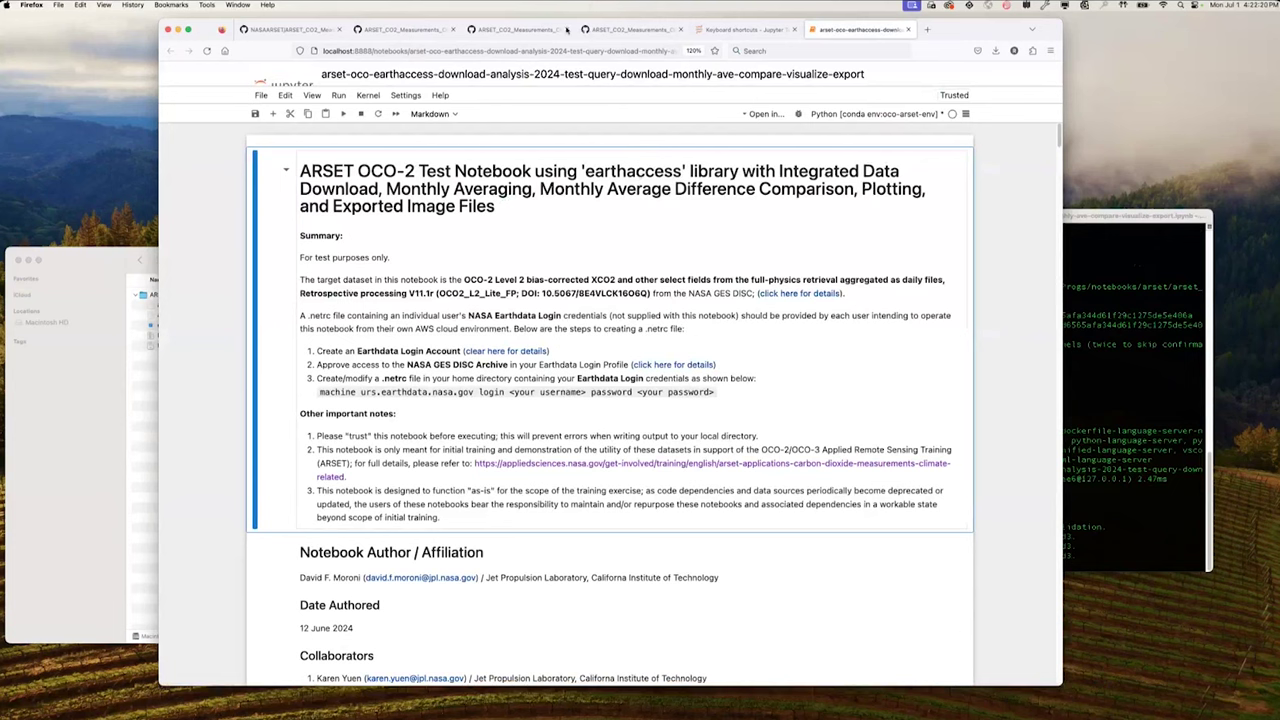
pyautogui.scroll(-1, 702, 293)
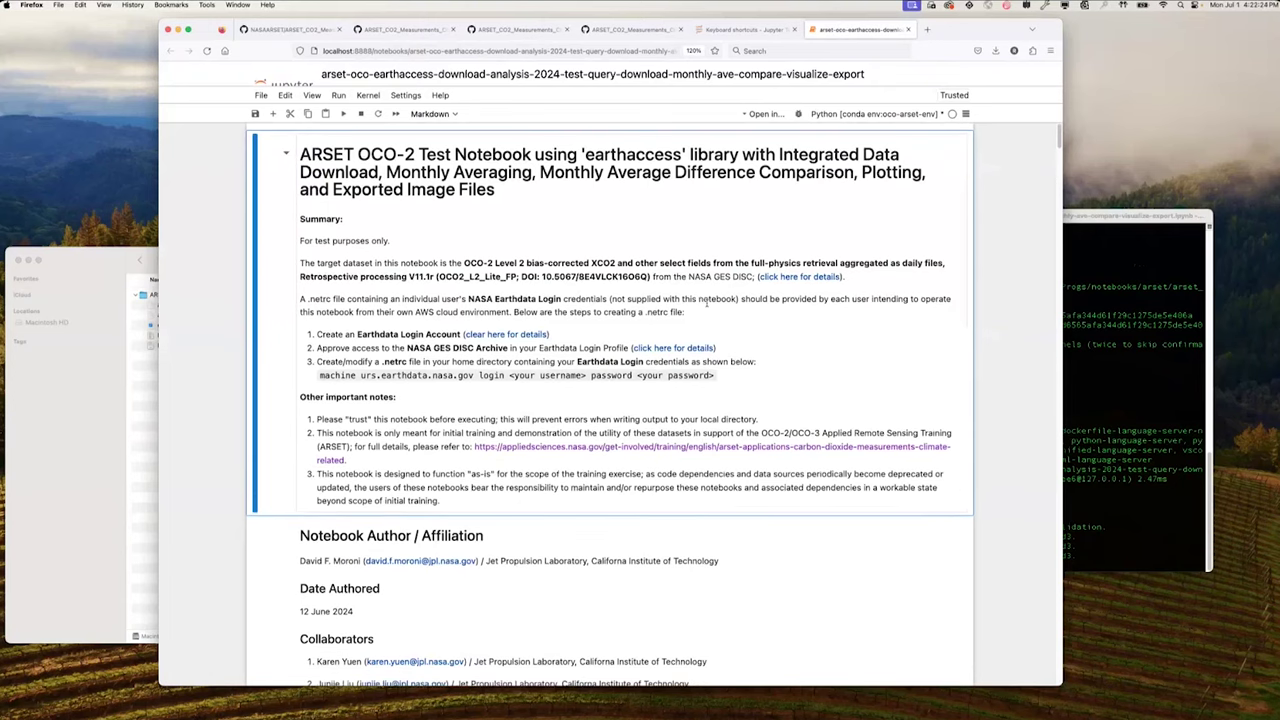
pyautogui.scroll(1, 706, 303)
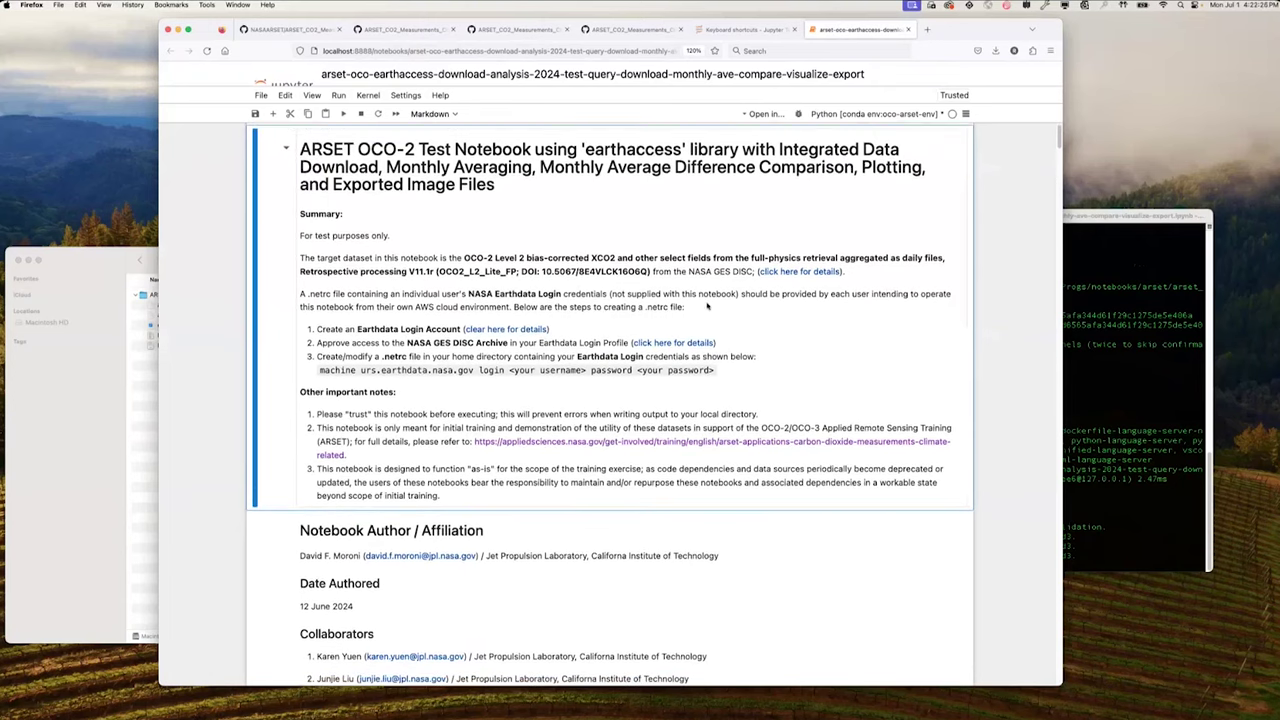
pyautogui.scroll(-1, 706, 302)
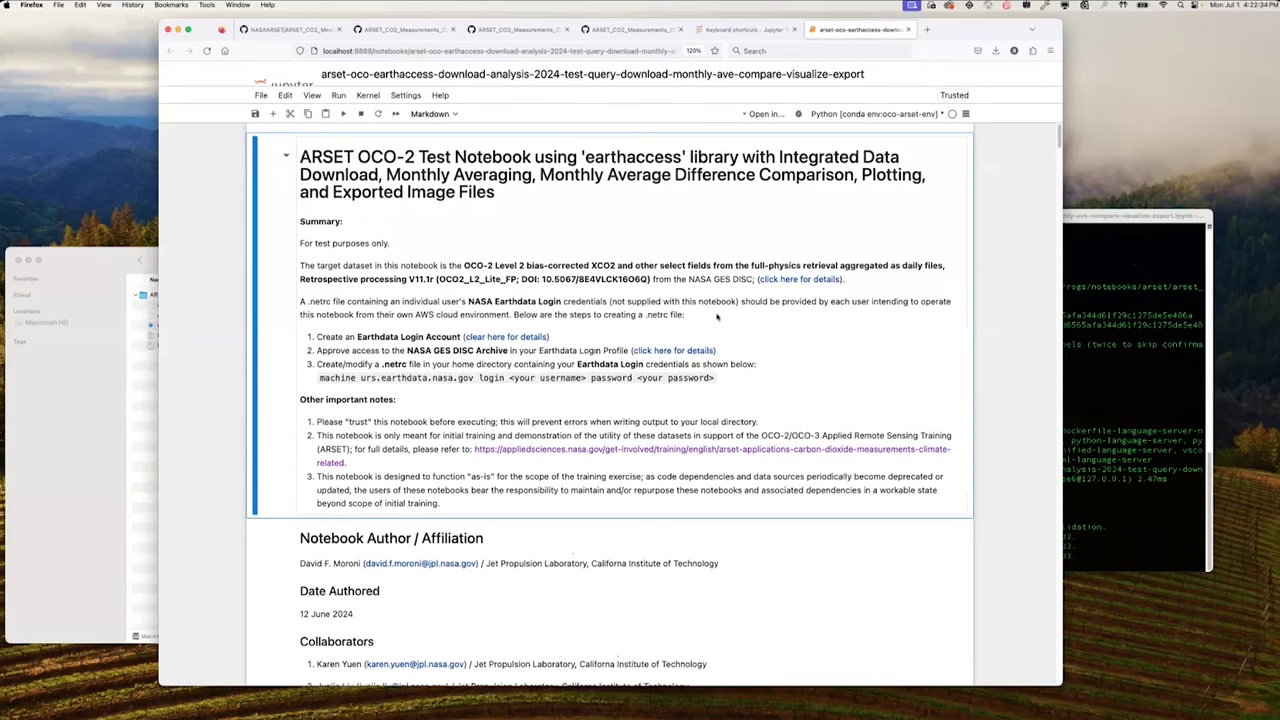
pyautogui.scroll(-1, 731, 353)
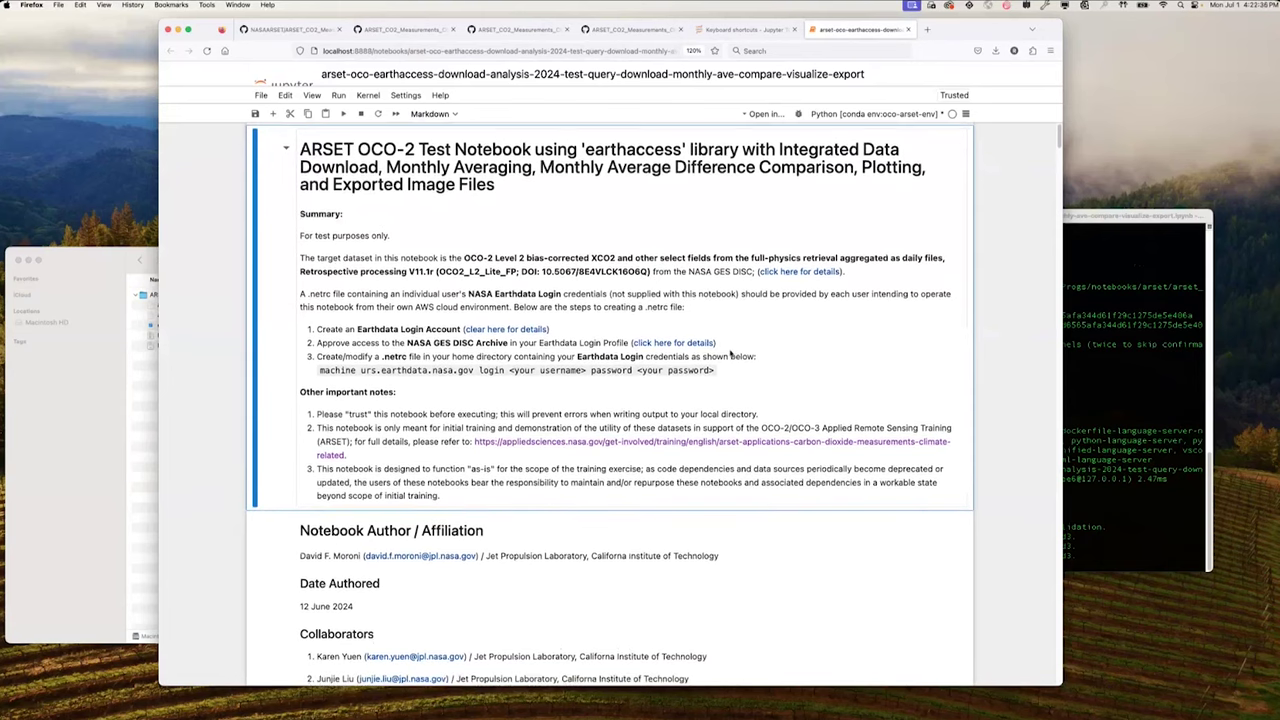
pyautogui.scroll(-1, 731, 353)
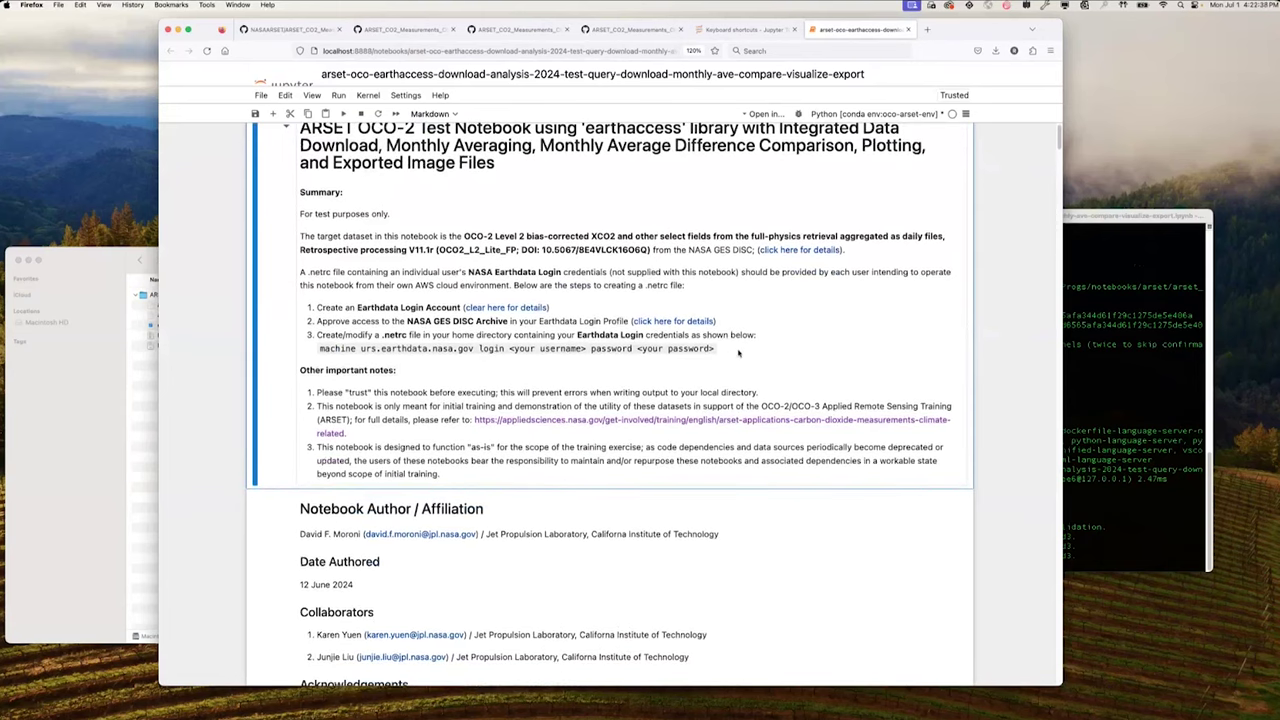
pyautogui.scroll(2, 735, 355)
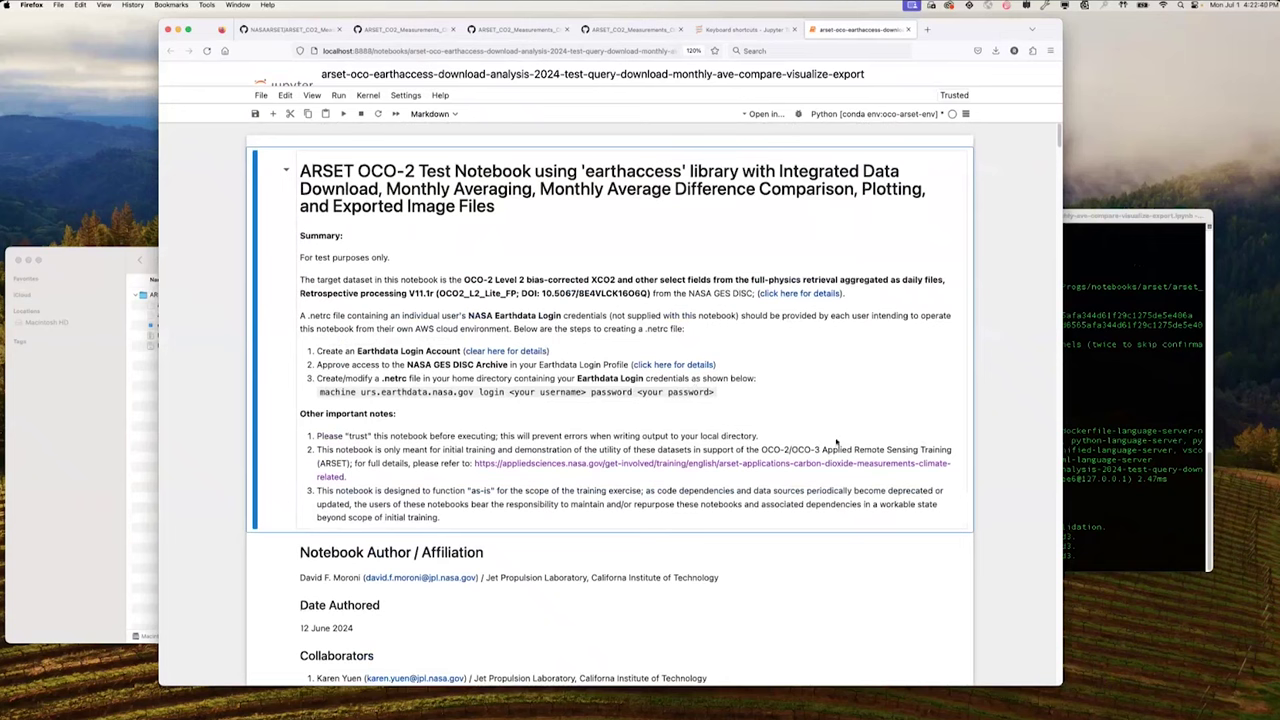
pyautogui.scroll(-1, 795, 437)
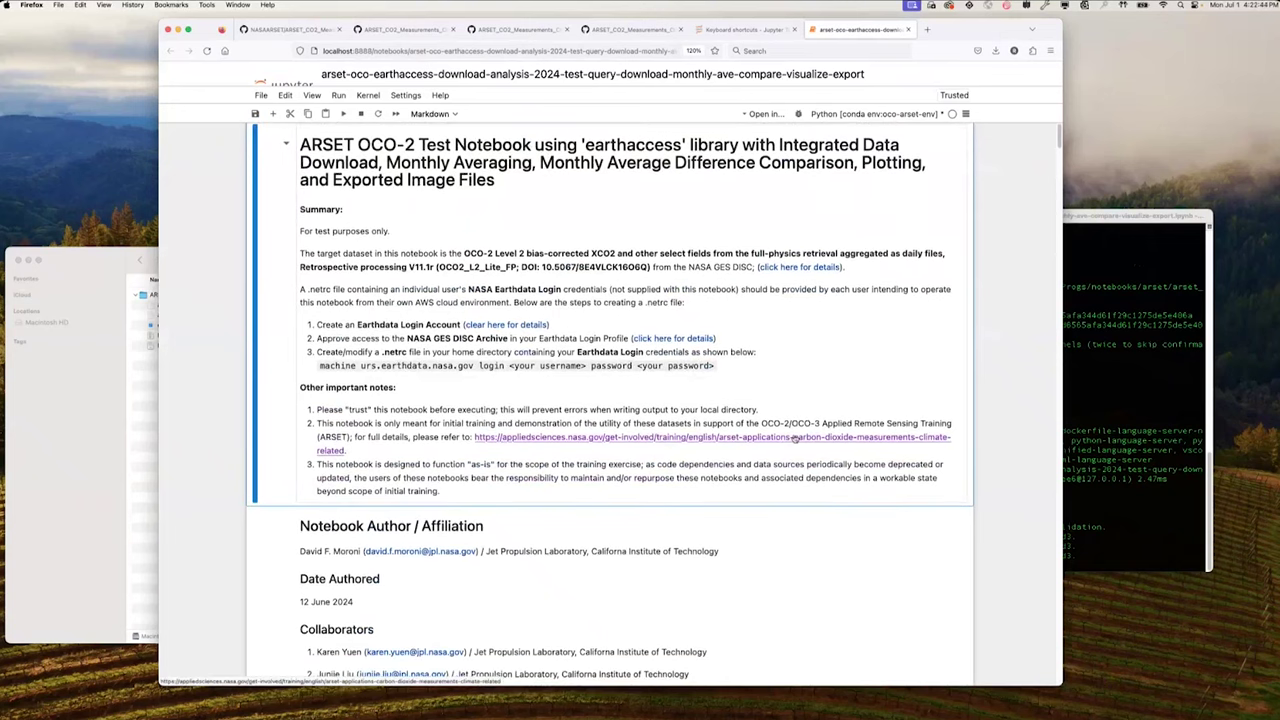
pyautogui.scroll(-2, 795, 437)
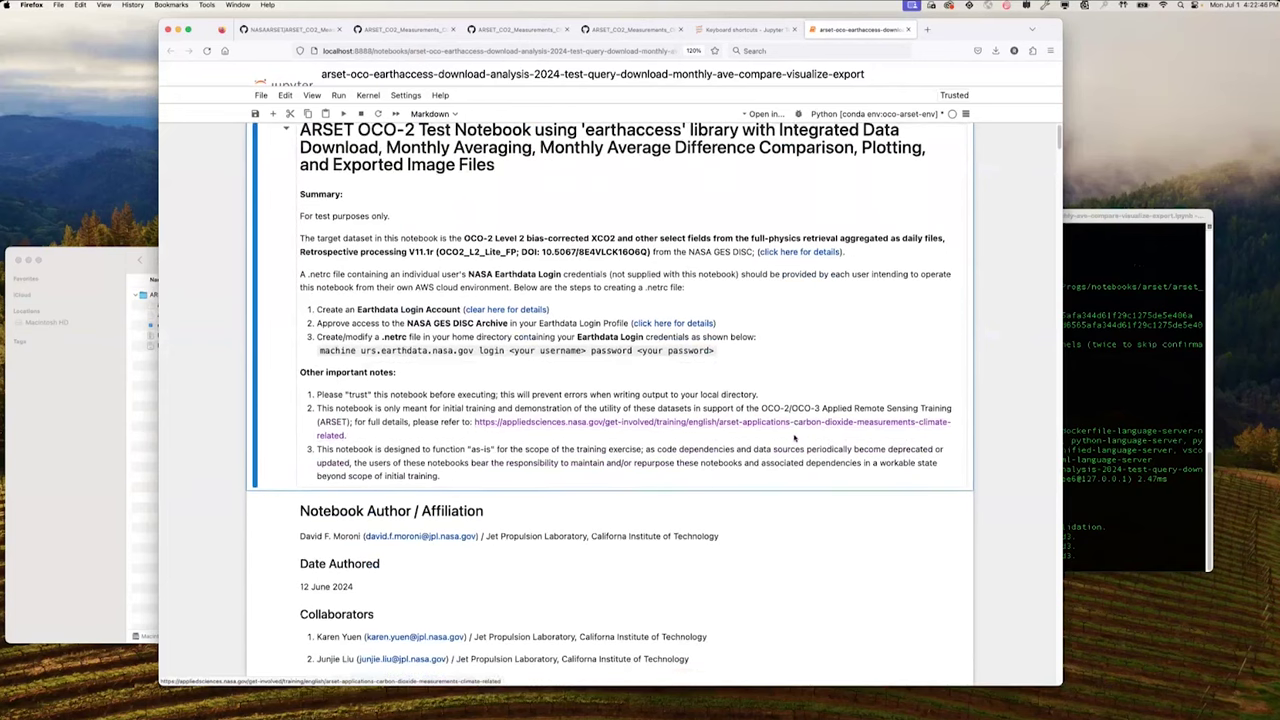
pyautogui.scroll(2, 795, 437)
pyautogui.scroll(1, 795, 437)
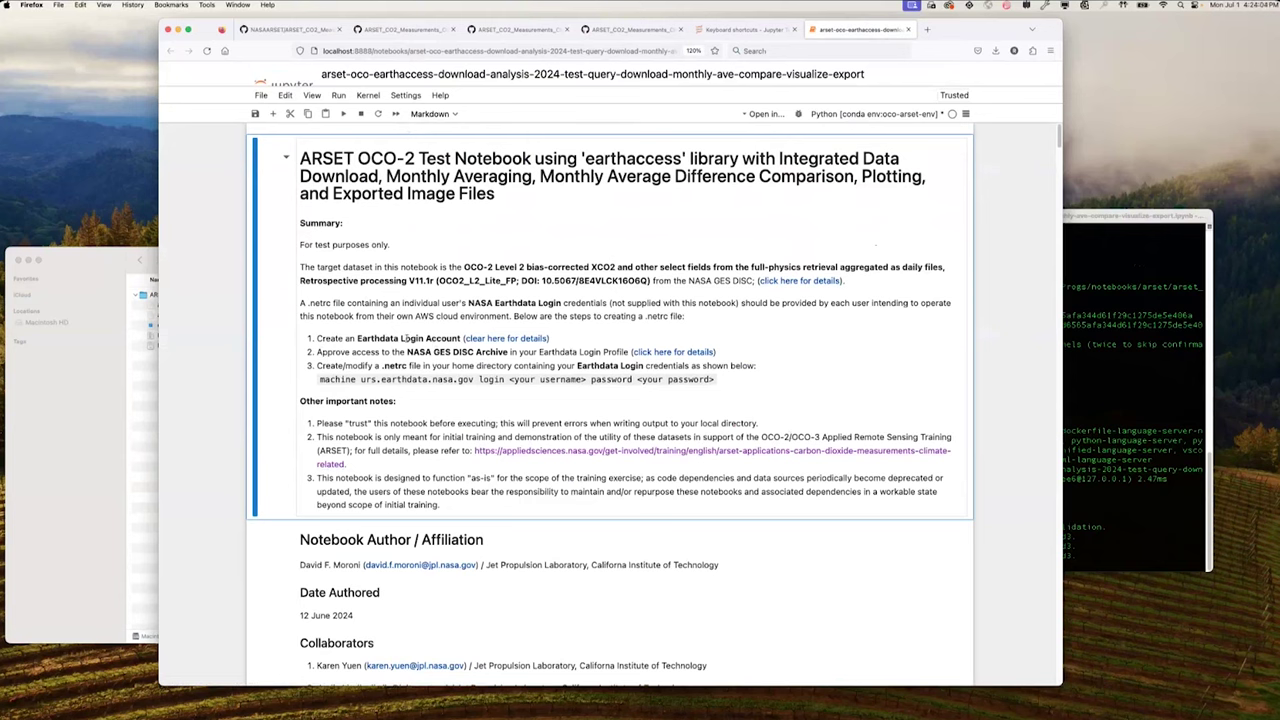
# Highlight the Create an Earthdata Login Account and NASA GES DISC Archive approval steps
pyautogui.tripleClick(404, 339)
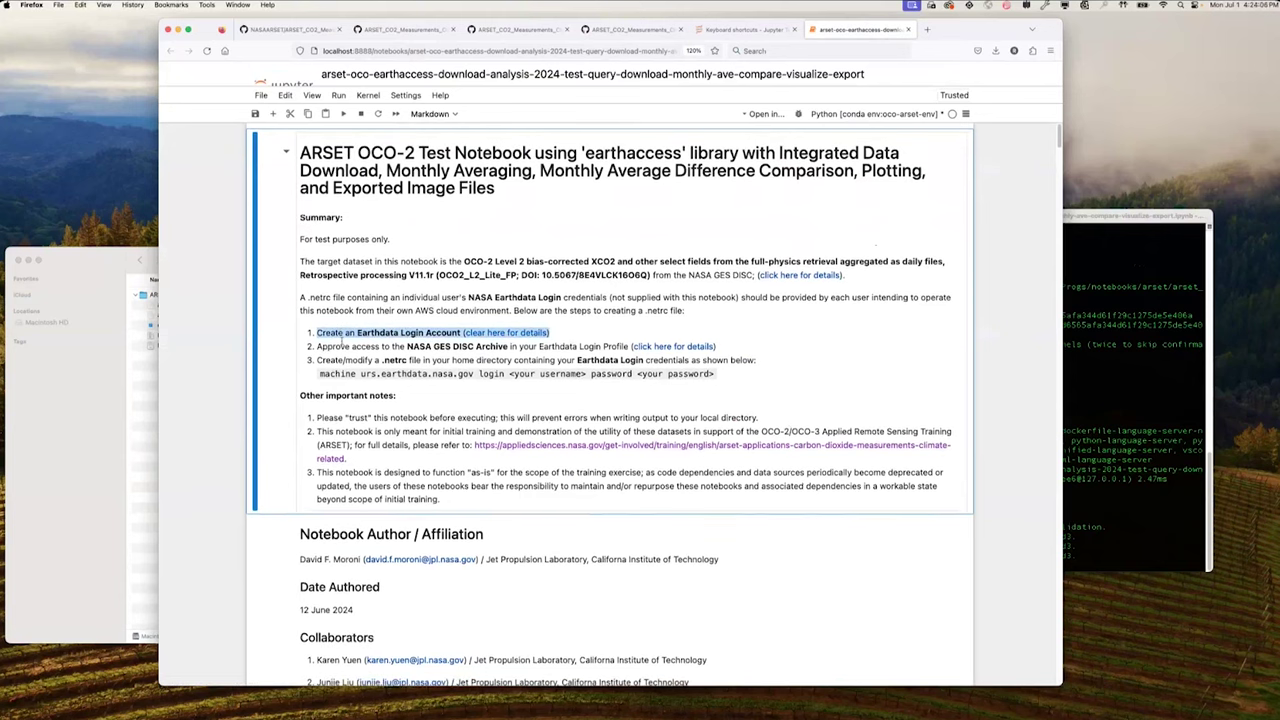
pyautogui.scroll(-1, 343, 340)
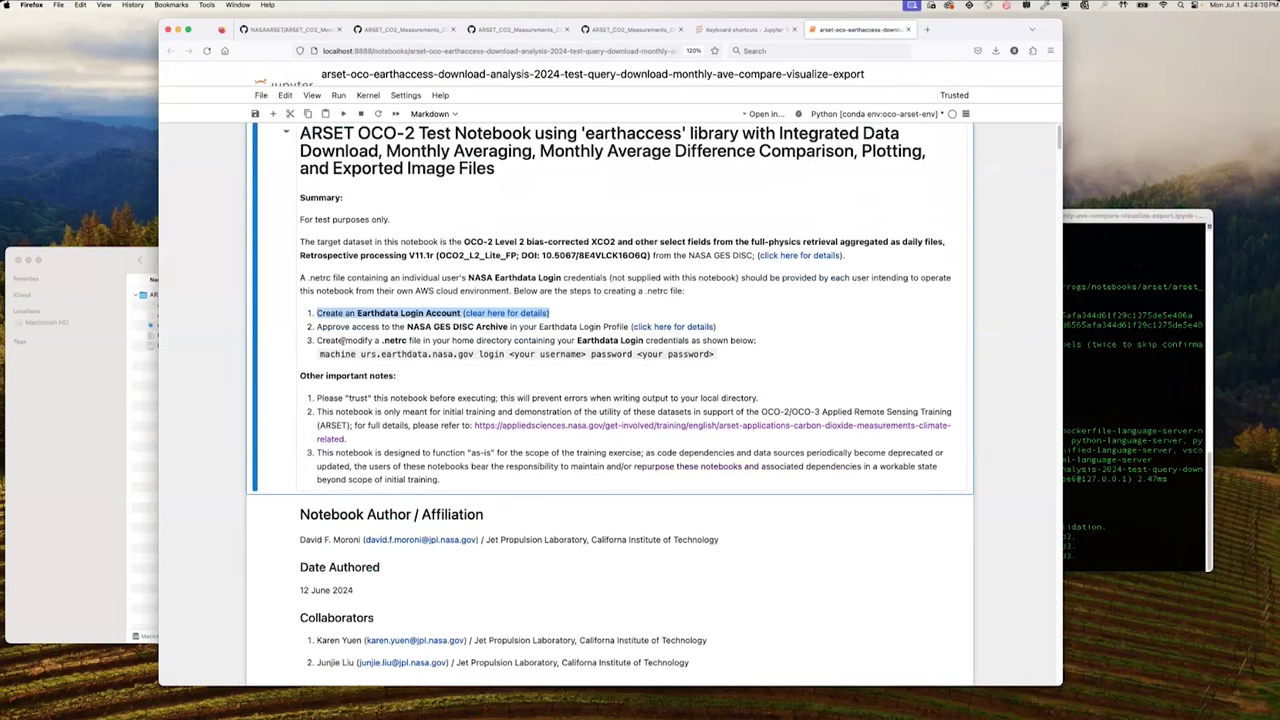
pyautogui.moveTo(316, 326); pyautogui.dragTo(741, 332)
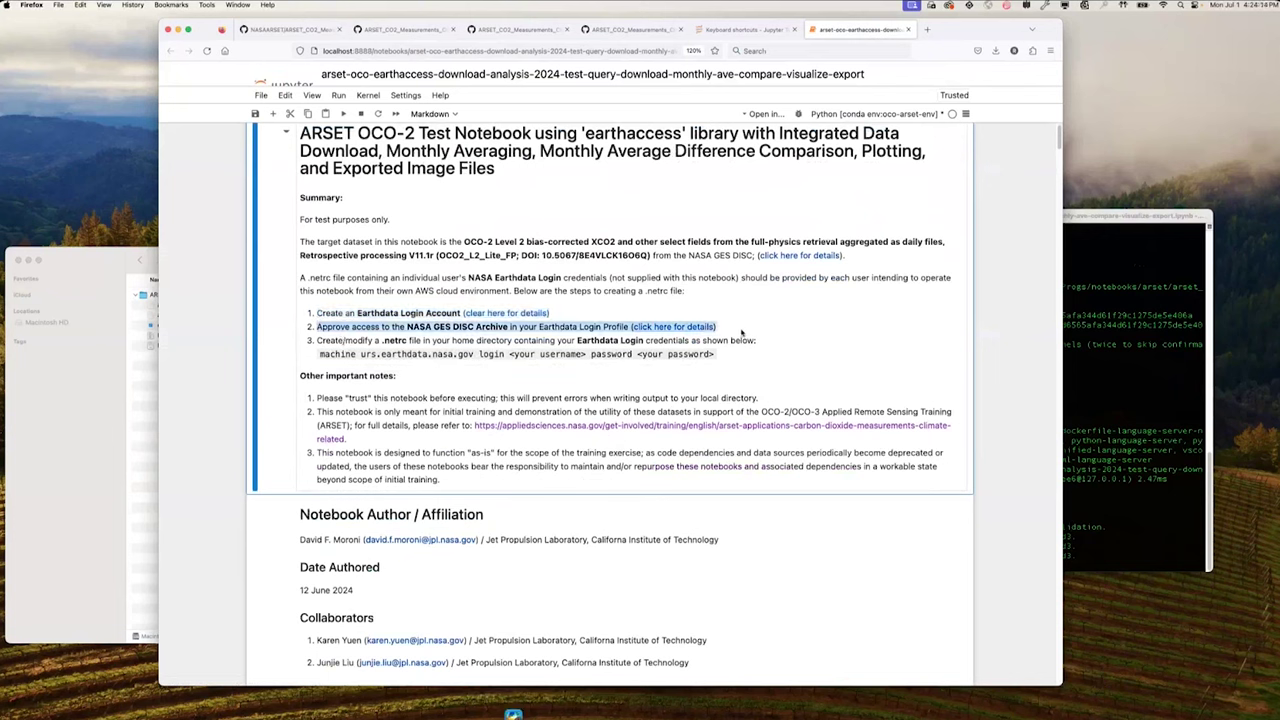
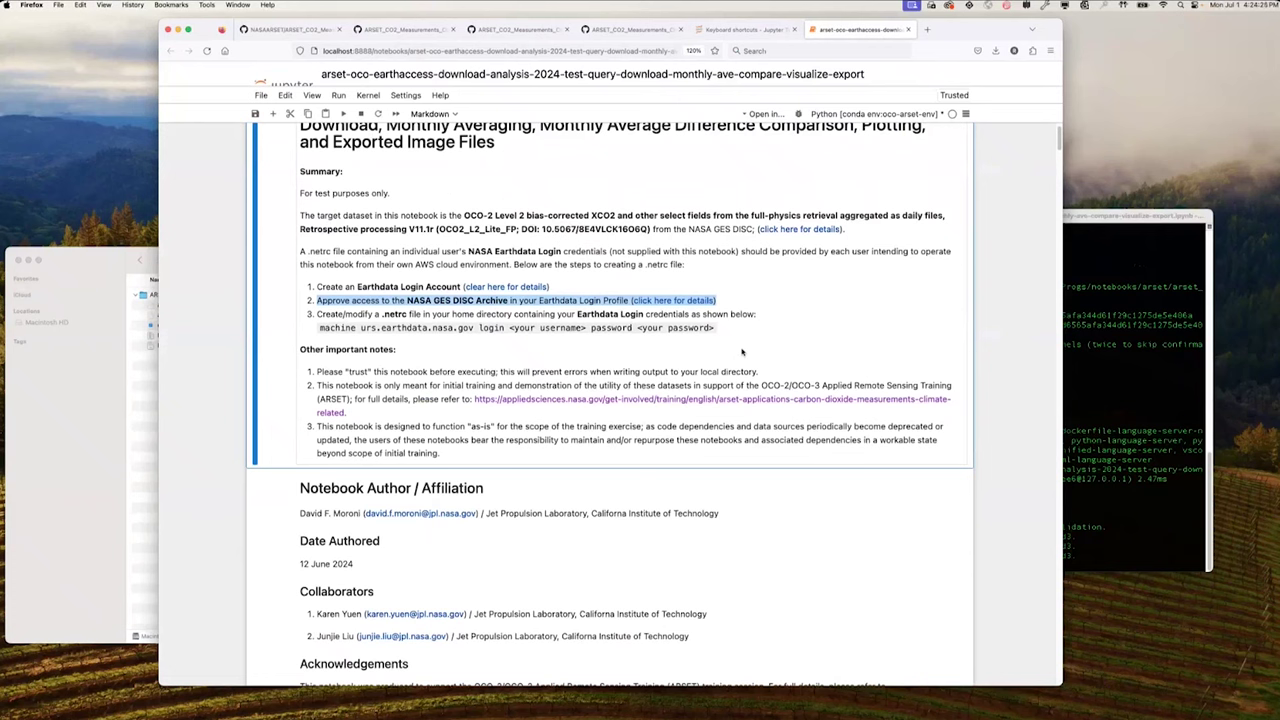
pyautogui.moveTo(317, 314); pyautogui.dragTo(729, 331)
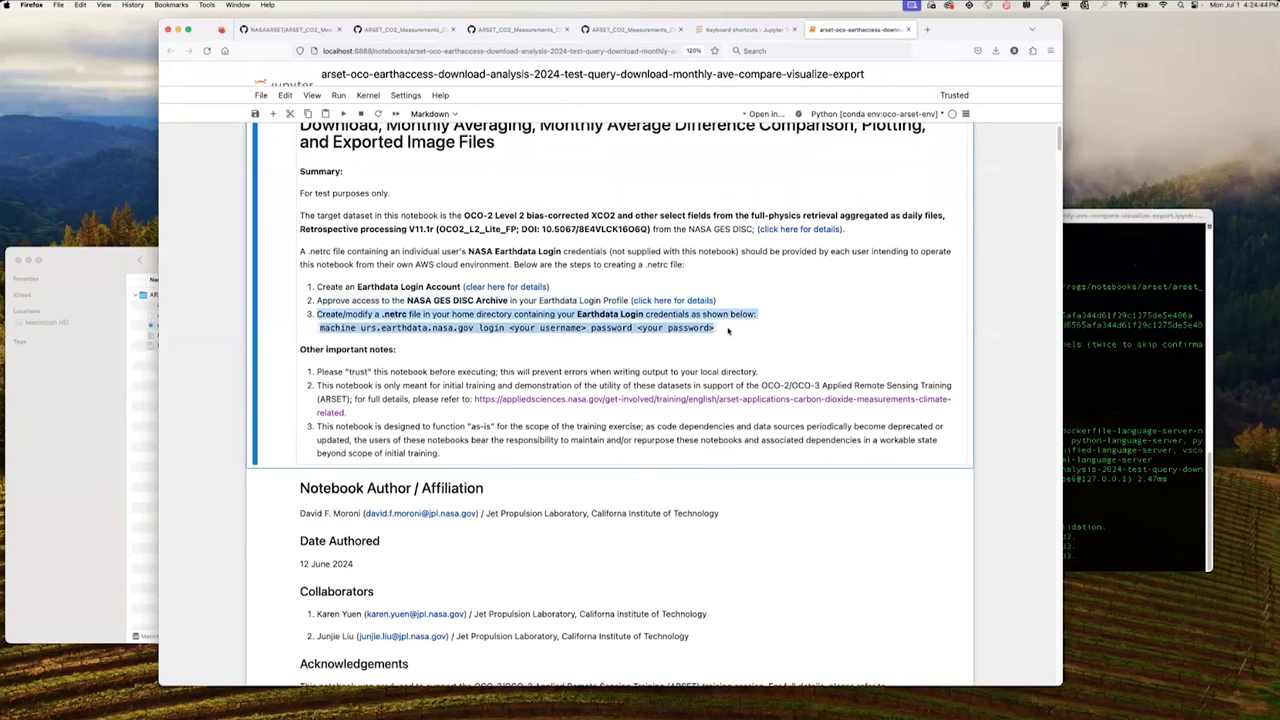
pyautogui.click(730, 355)
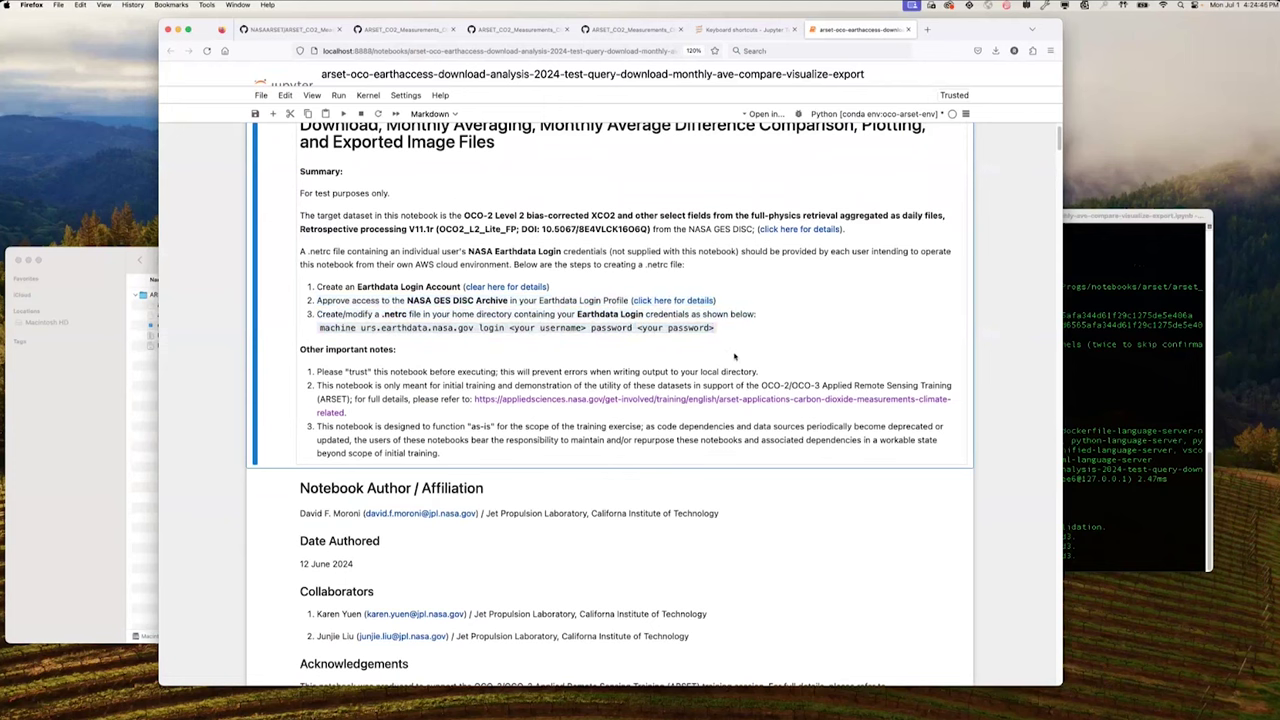
pyautogui.scroll(-1, 733, 353)
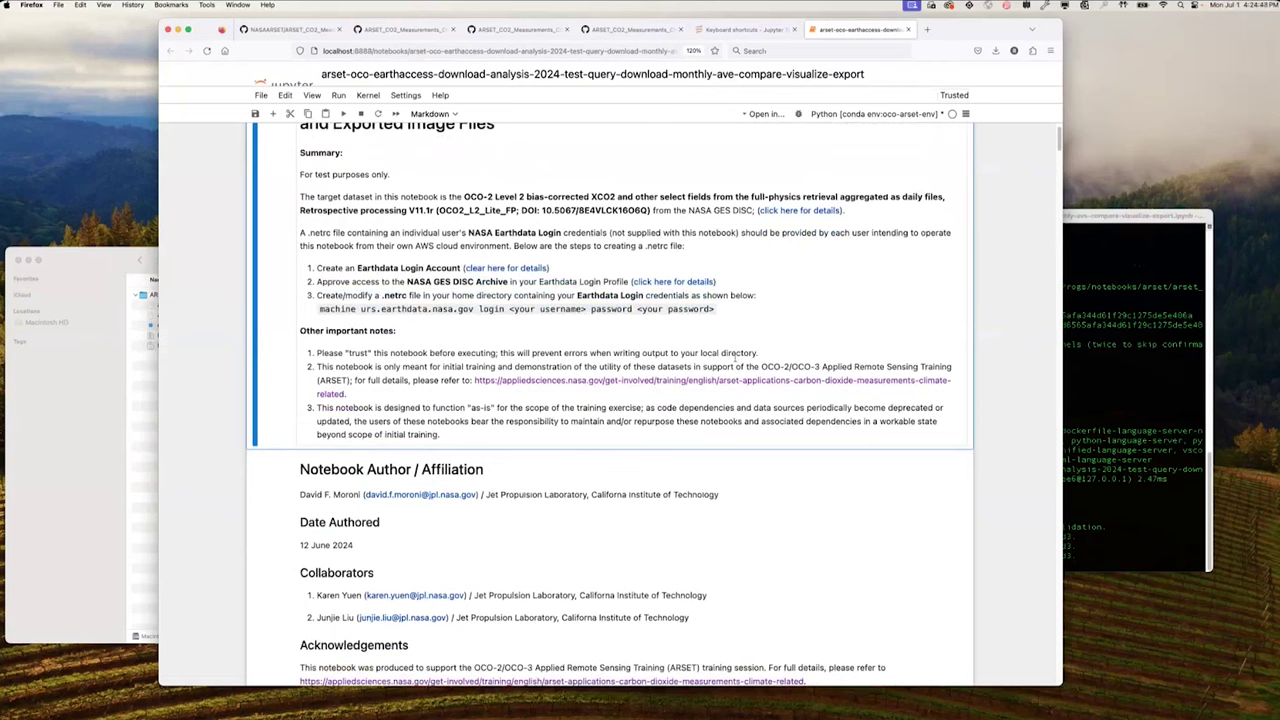
pyautogui.scroll(-1, 734, 354)
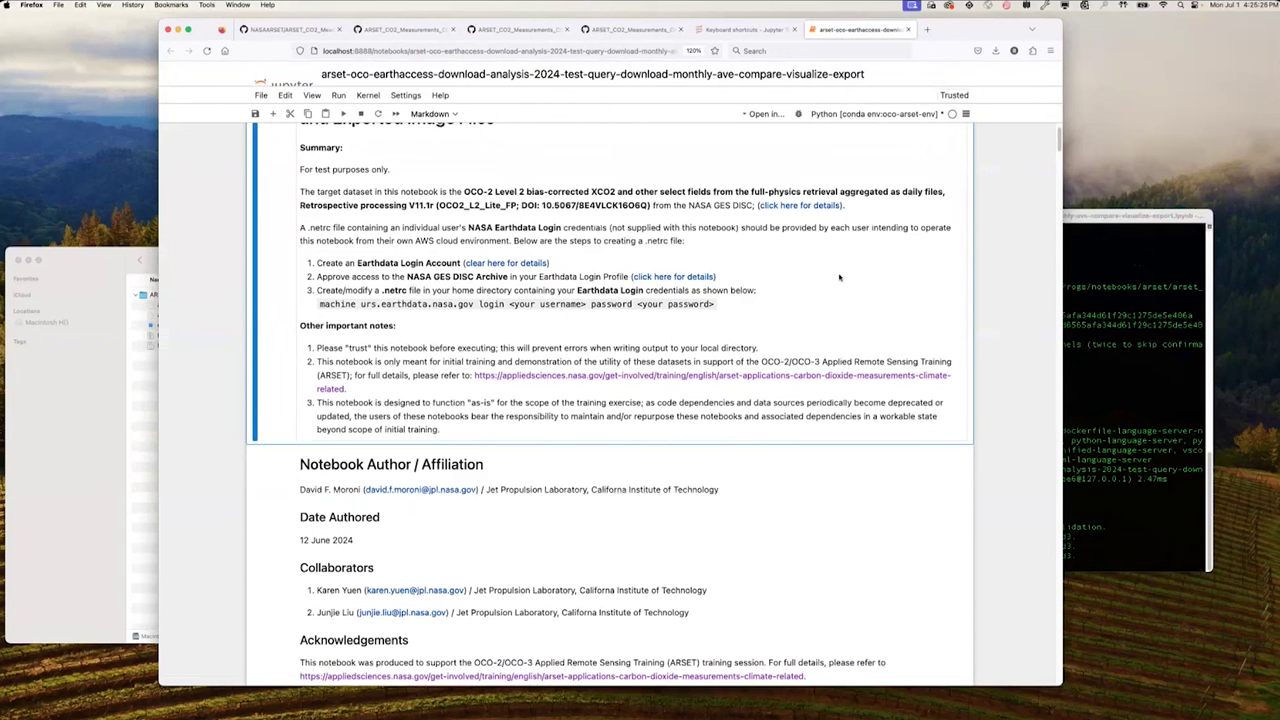
pyautogui.moveTo(347, 389); pyautogui.dragTo(466, 376)
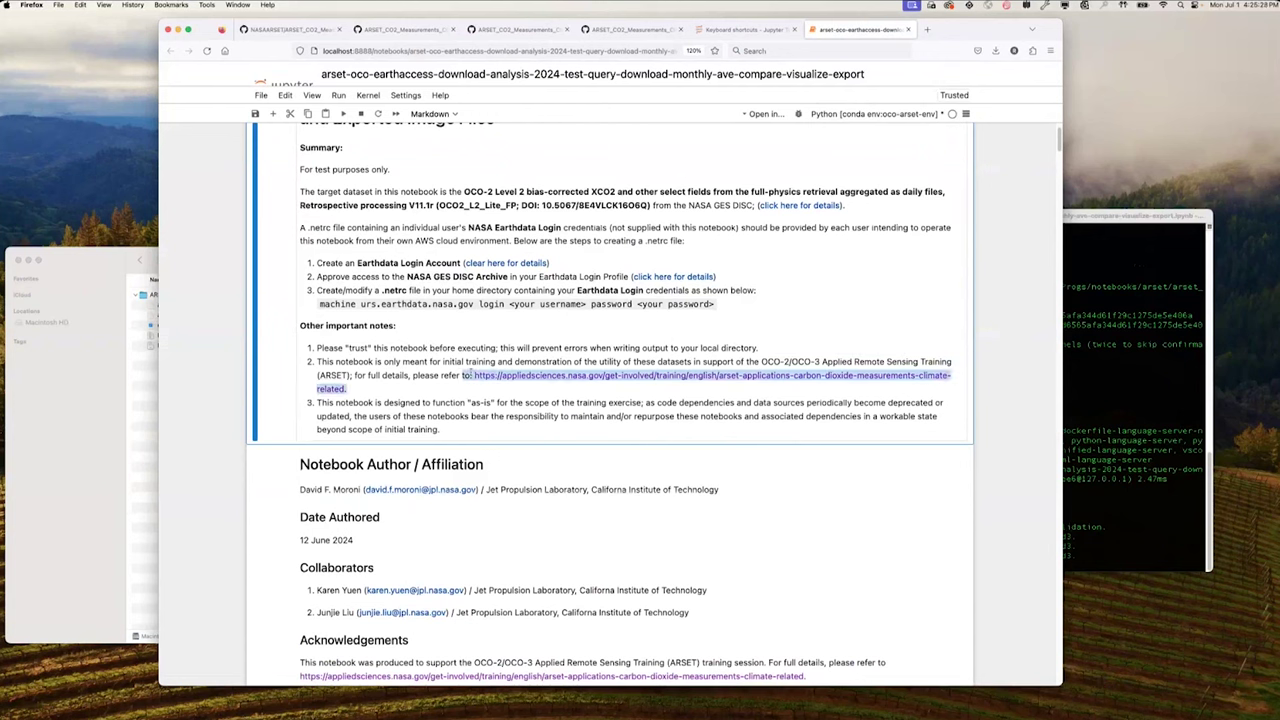
pyautogui.click(477, 375)
pyautogui.scroll(-2, 490, 375)
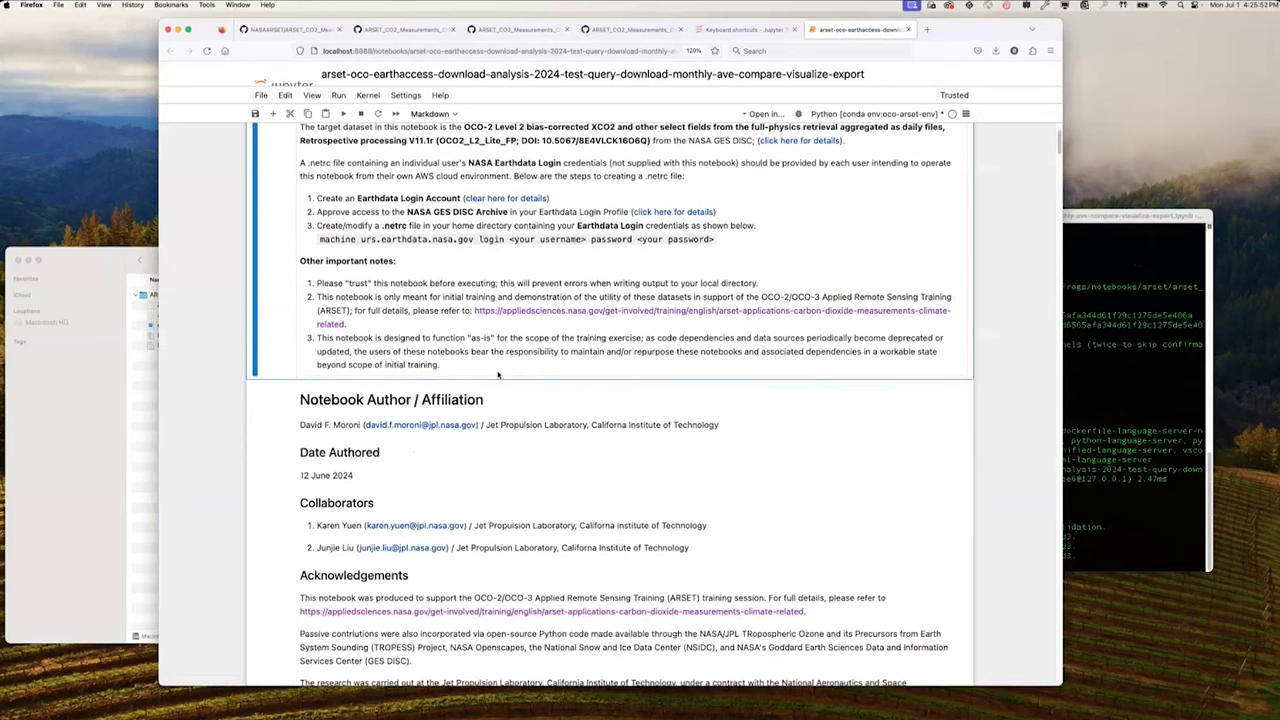
# Scroll past the Acknowledgements and Author cells to the import cell and Earthdata authentication section
pyautogui.scroll(-1, 498, 374)
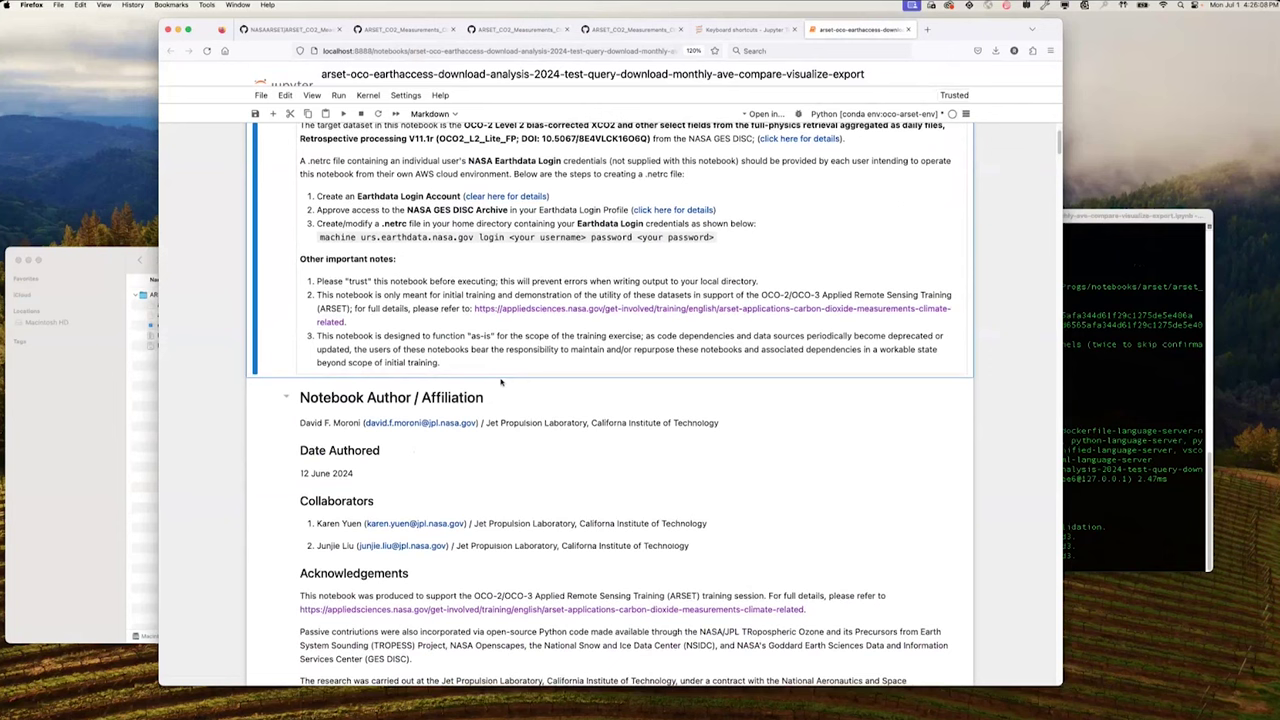
pyautogui.scroll(-1, 523, 370)
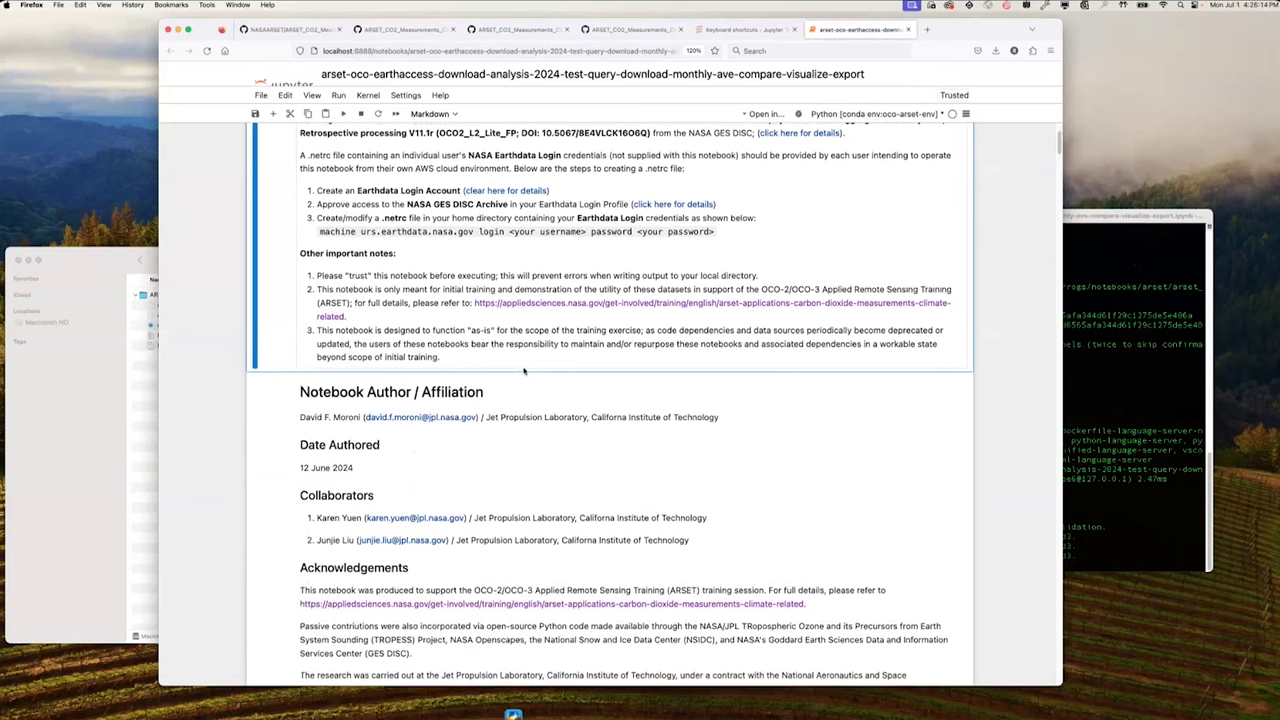
pyautogui.scroll(-1, 523, 370)
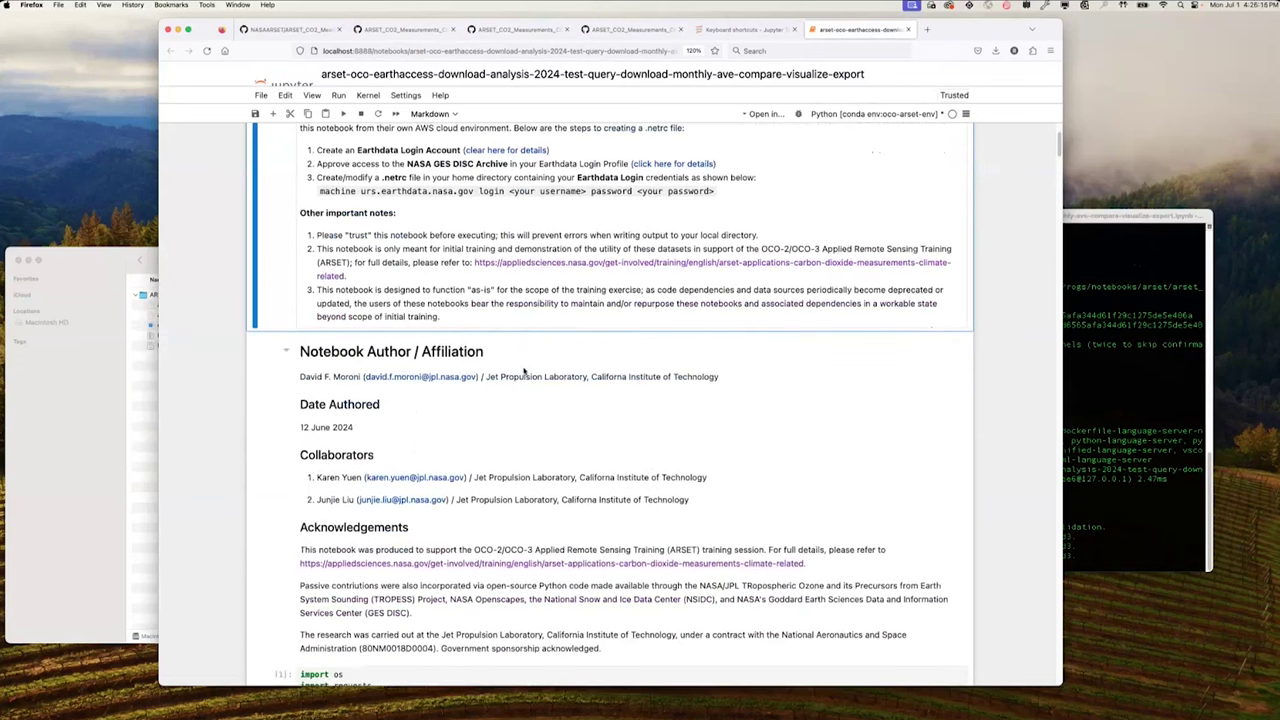
pyautogui.scroll(-1, 523, 370)
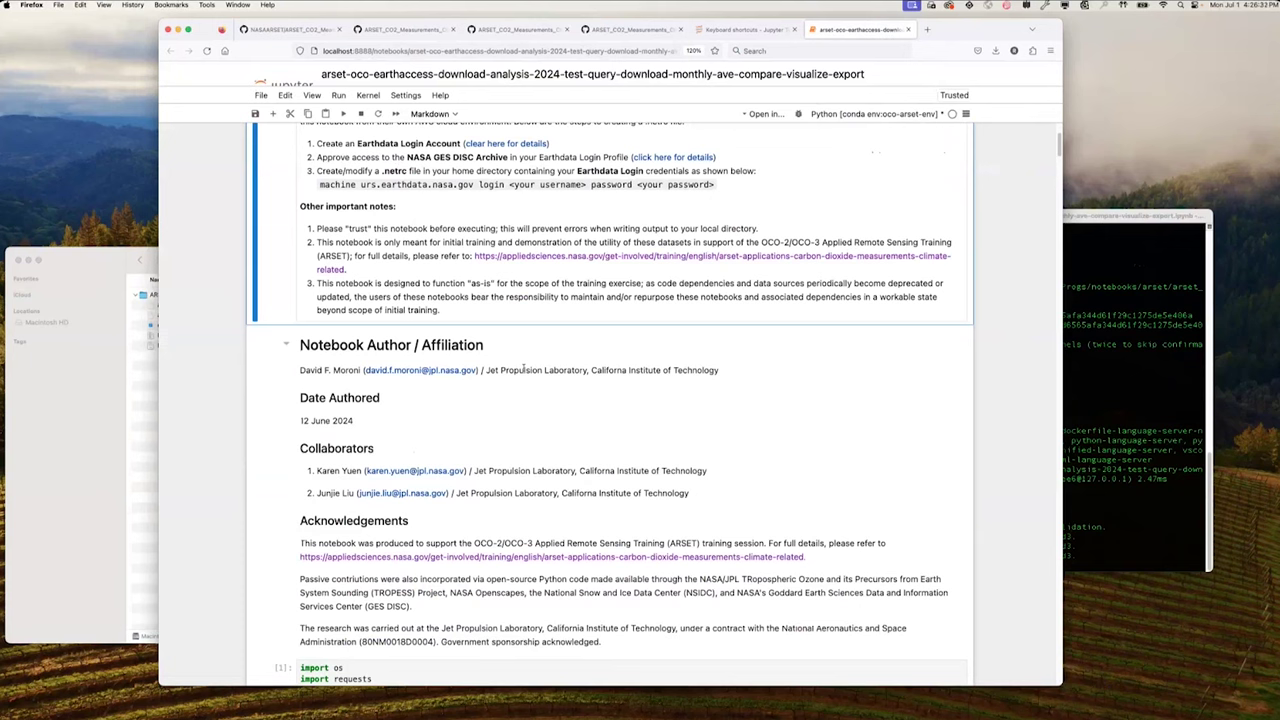
pyautogui.scroll(-1, 523, 370)
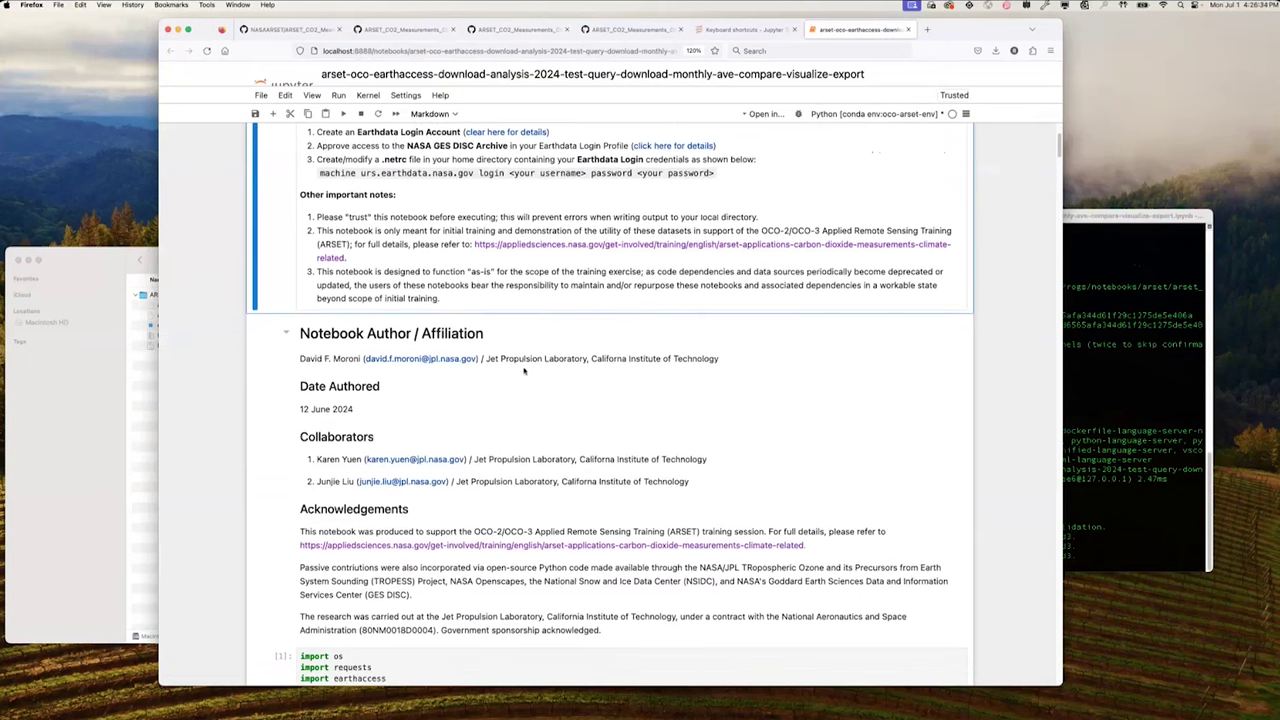
pyautogui.scroll(-3, 523, 370)
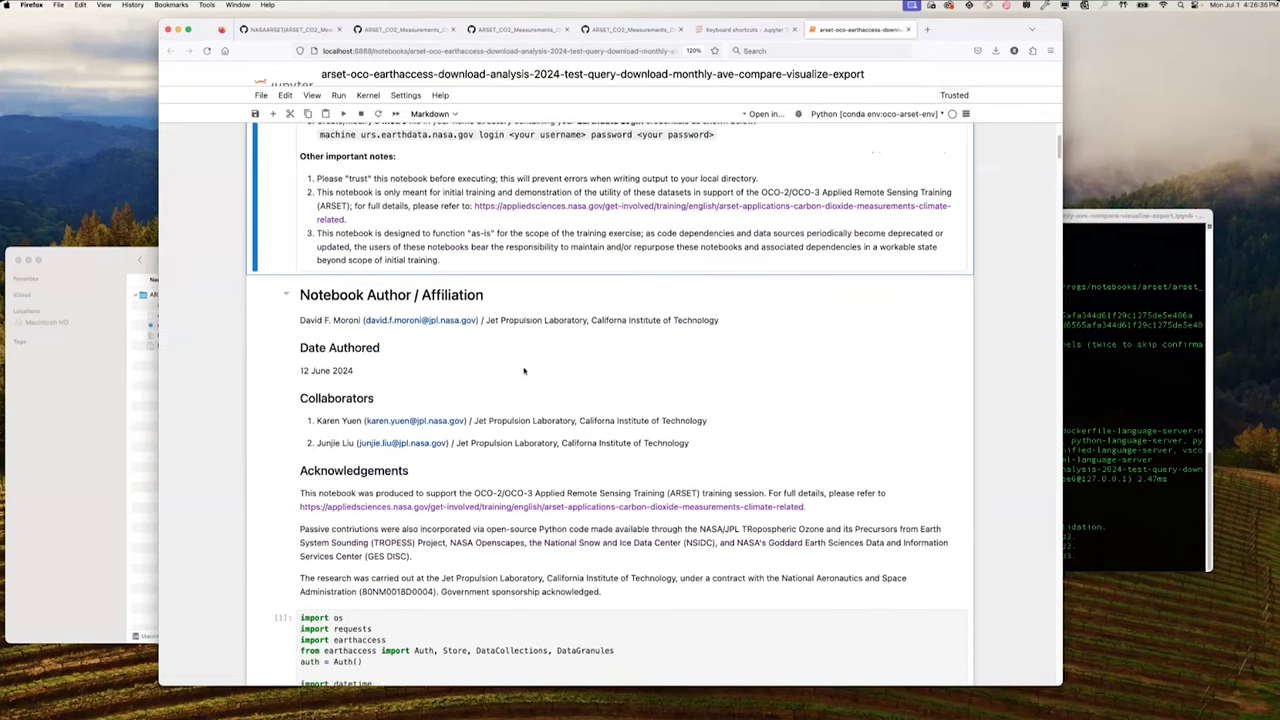
pyautogui.click(518, 358)
pyautogui.scroll(-10, 518, 357)
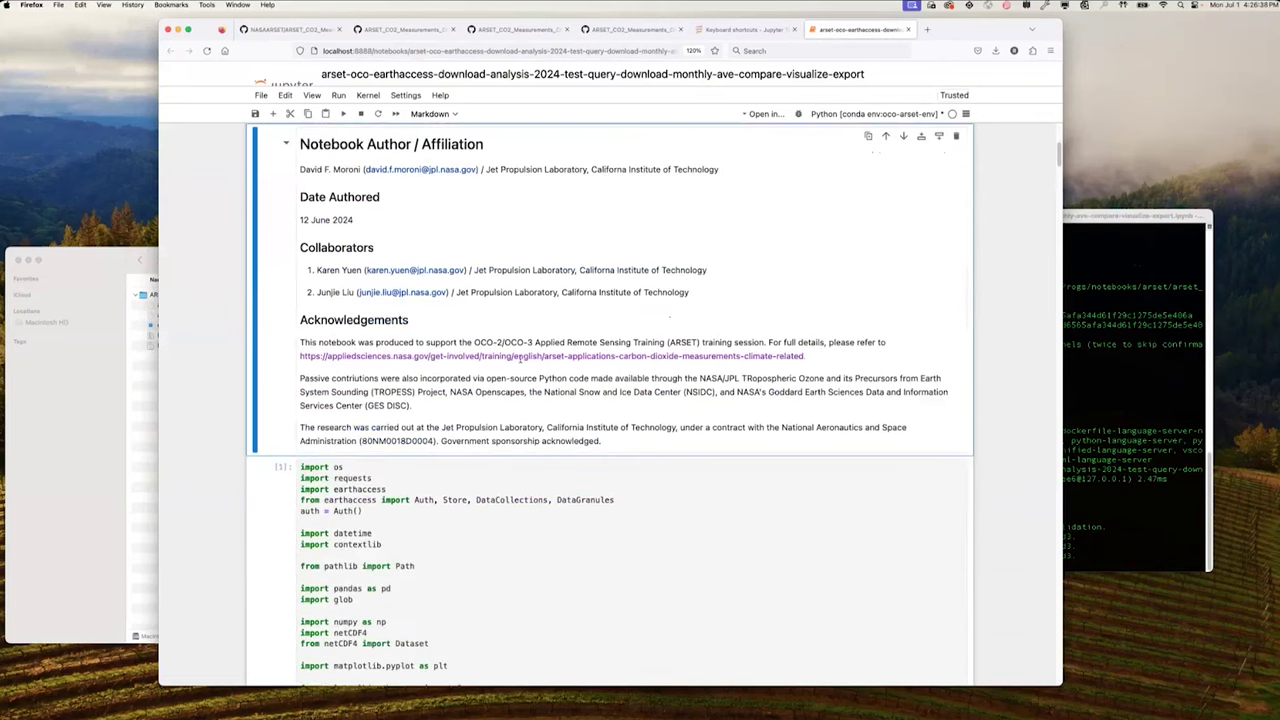
pyautogui.scroll(-10, 520, 357)
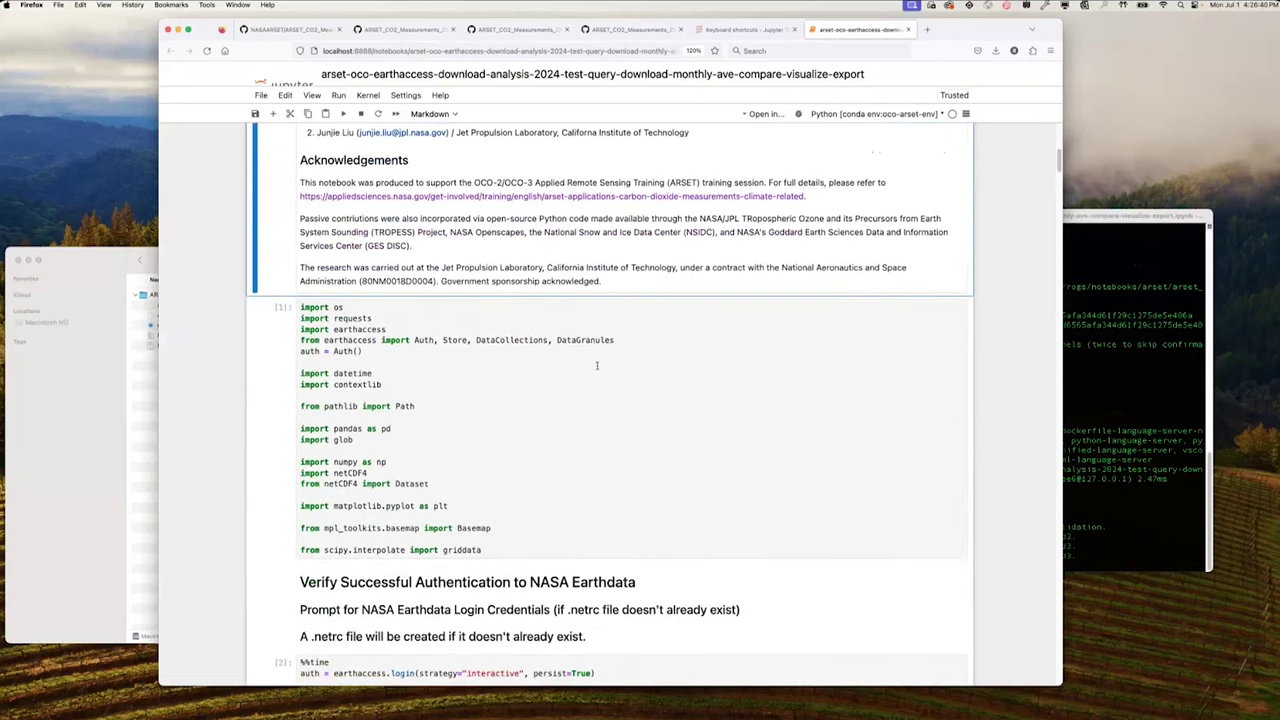
pyautogui.scroll(-1, 597, 366)
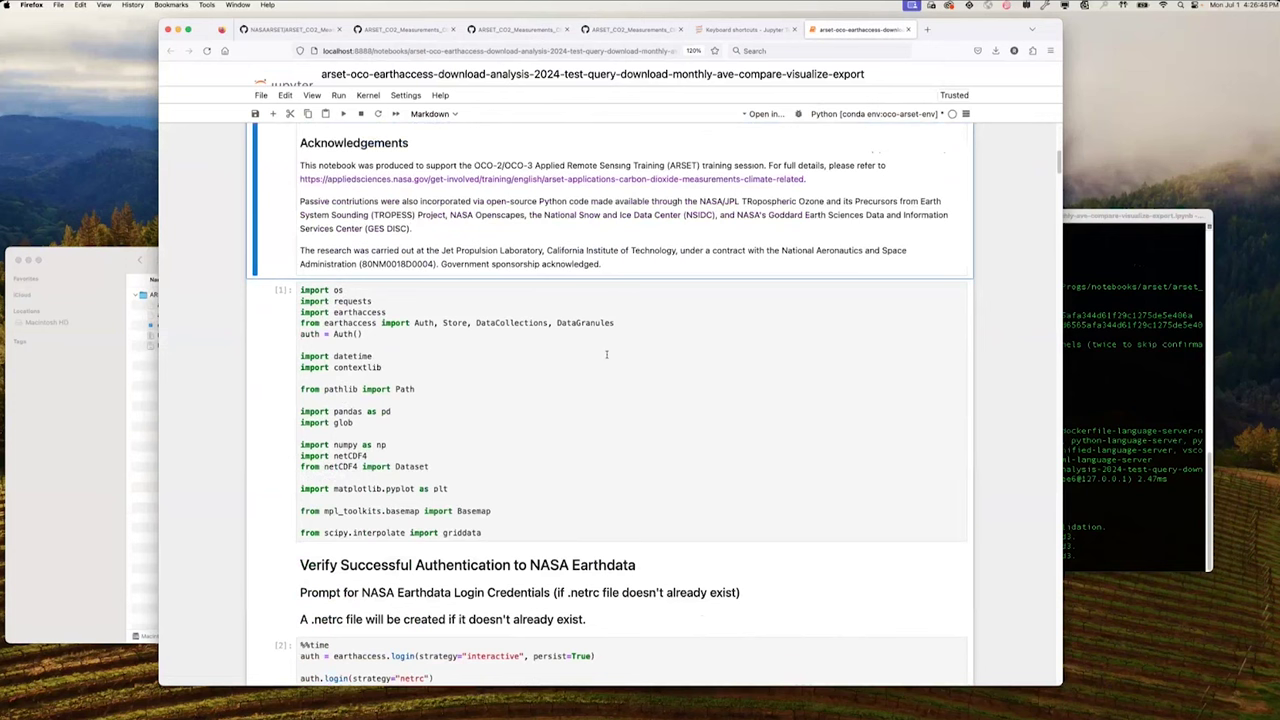
pyautogui.scroll(-1, 606, 354)
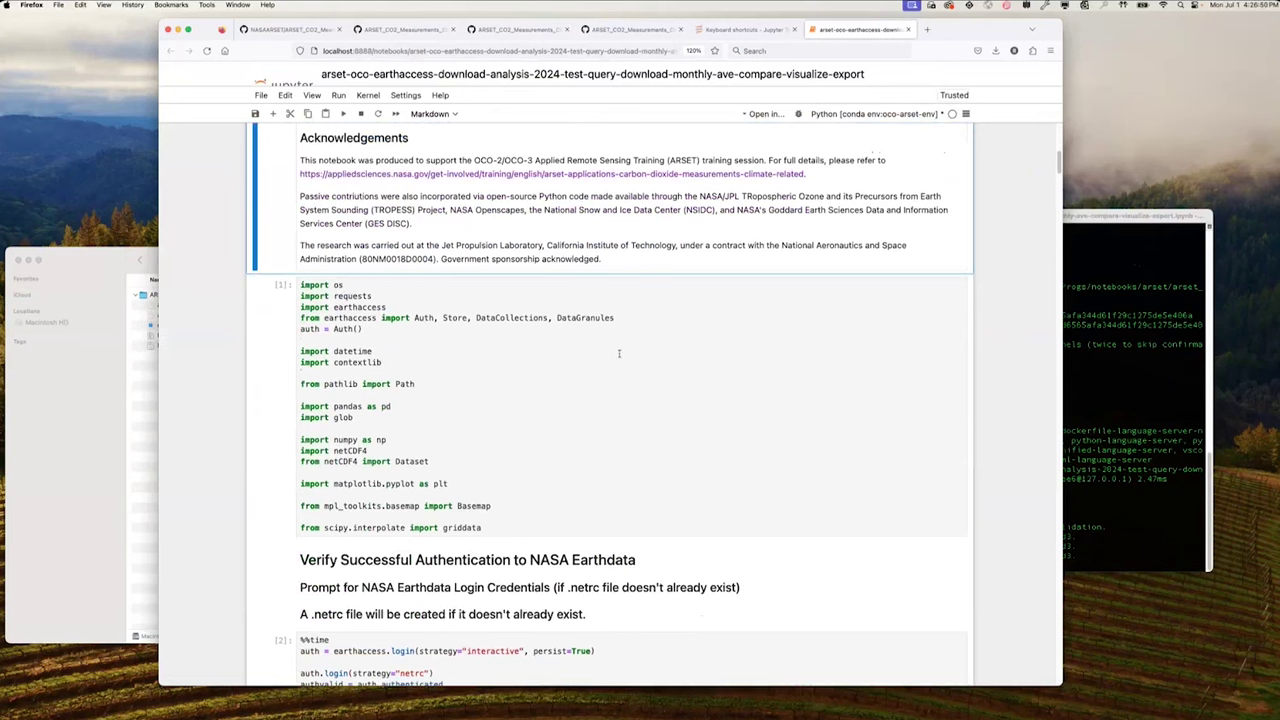
pyautogui.scroll(-1, 607, 352)
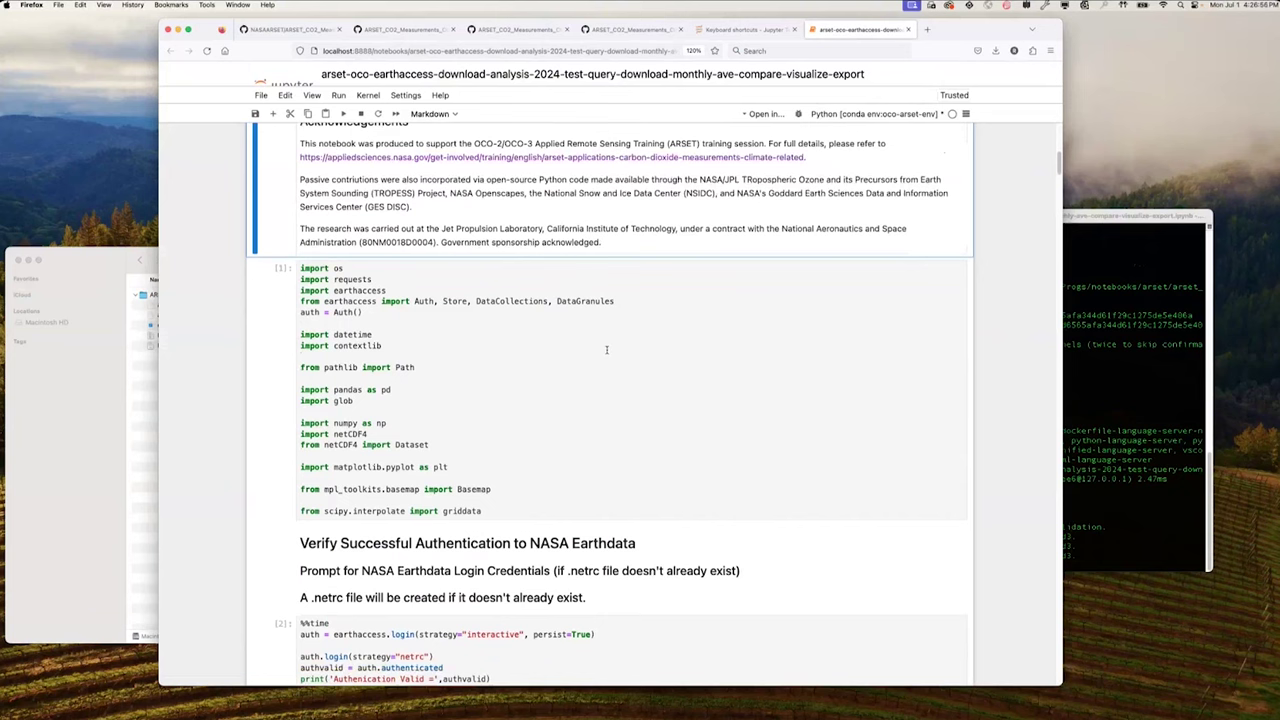
pyautogui.hotkey('shift', 'Return')
pyautogui.hotkey('shift', 'Return')
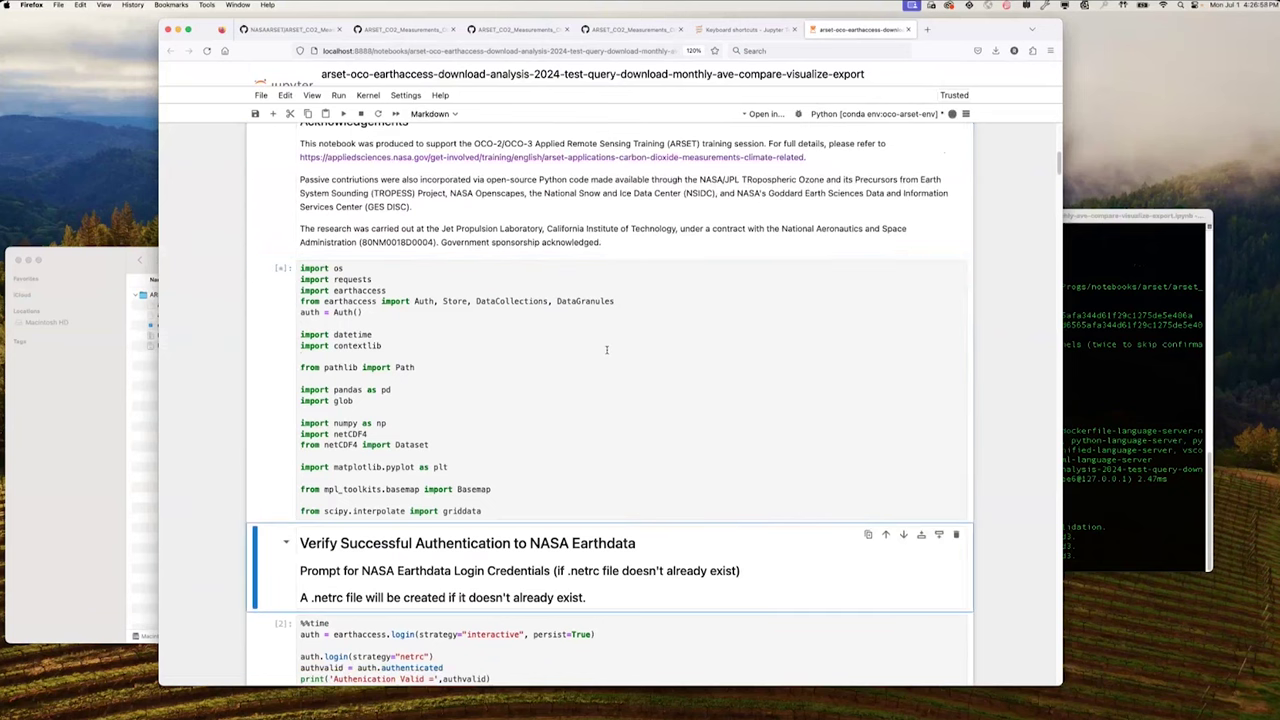
pyautogui.scroll(-5, 606, 349)
pyautogui.scroll(-1, 606, 349)
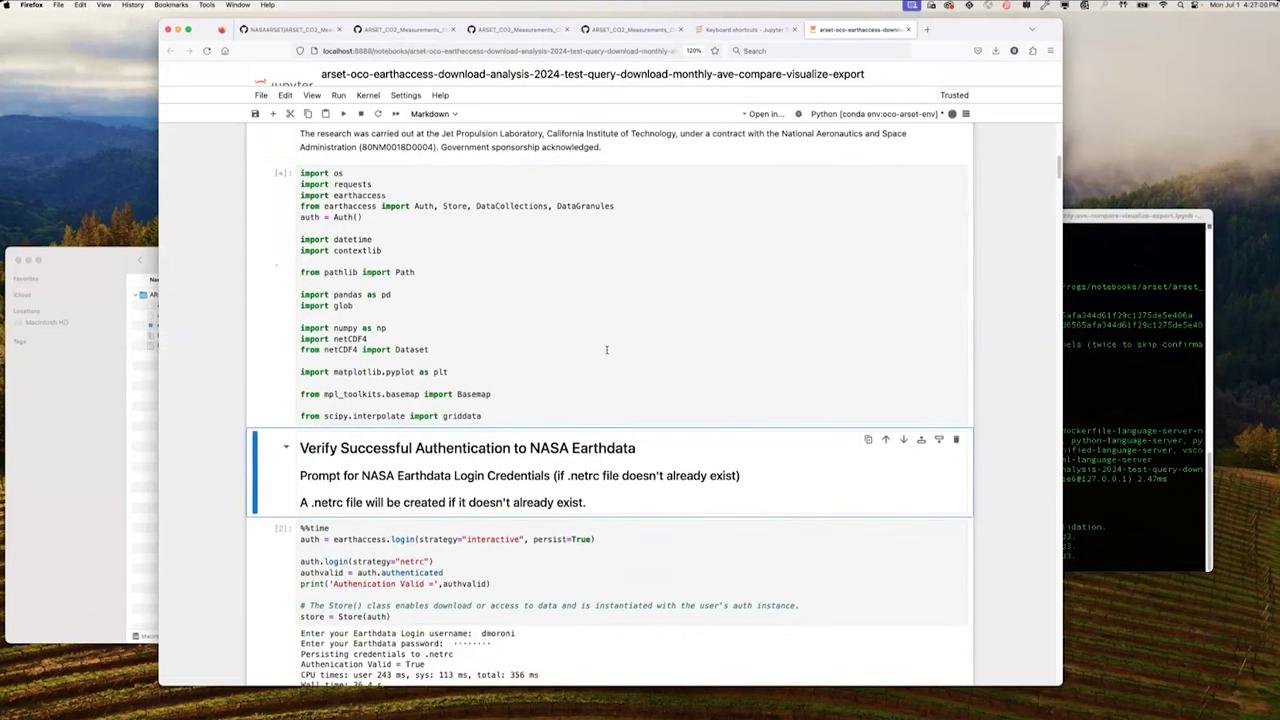
pyautogui.scroll(-2, 606, 349)
pyautogui.scroll(3, 606, 349)
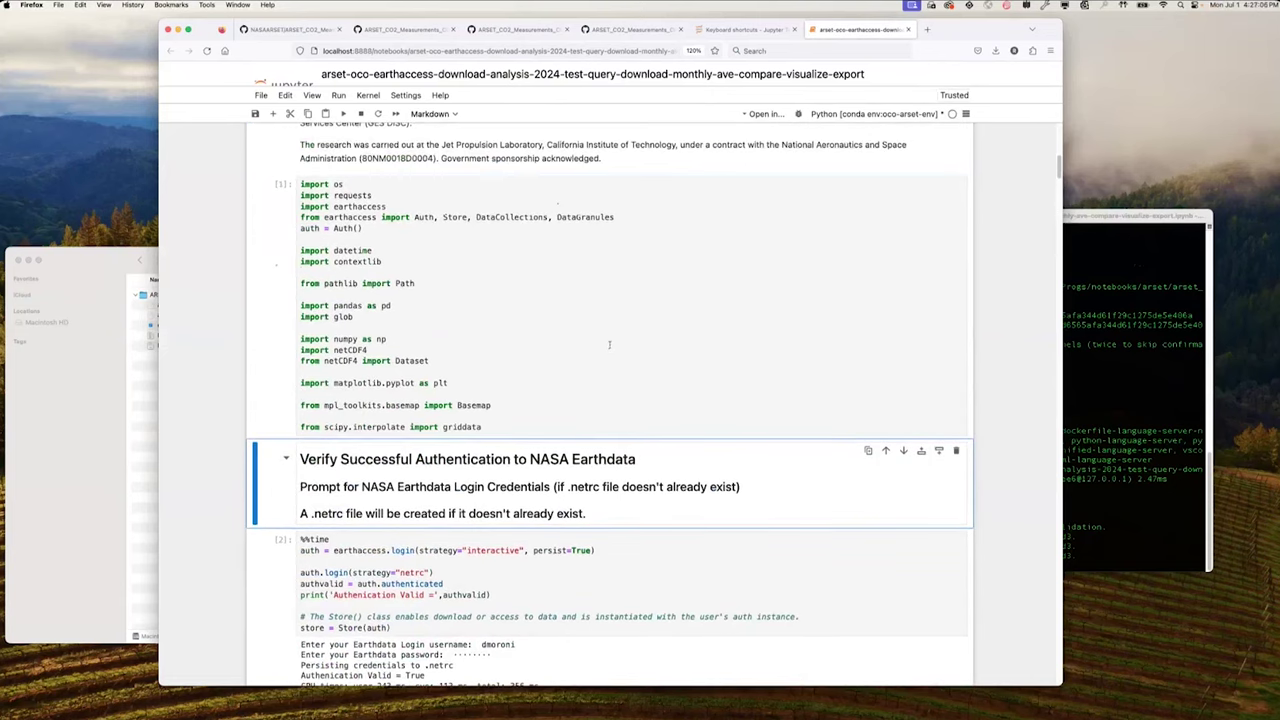
pyautogui.scroll(-8, 608, 347)
pyautogui.scroll(-1, 609, 346)
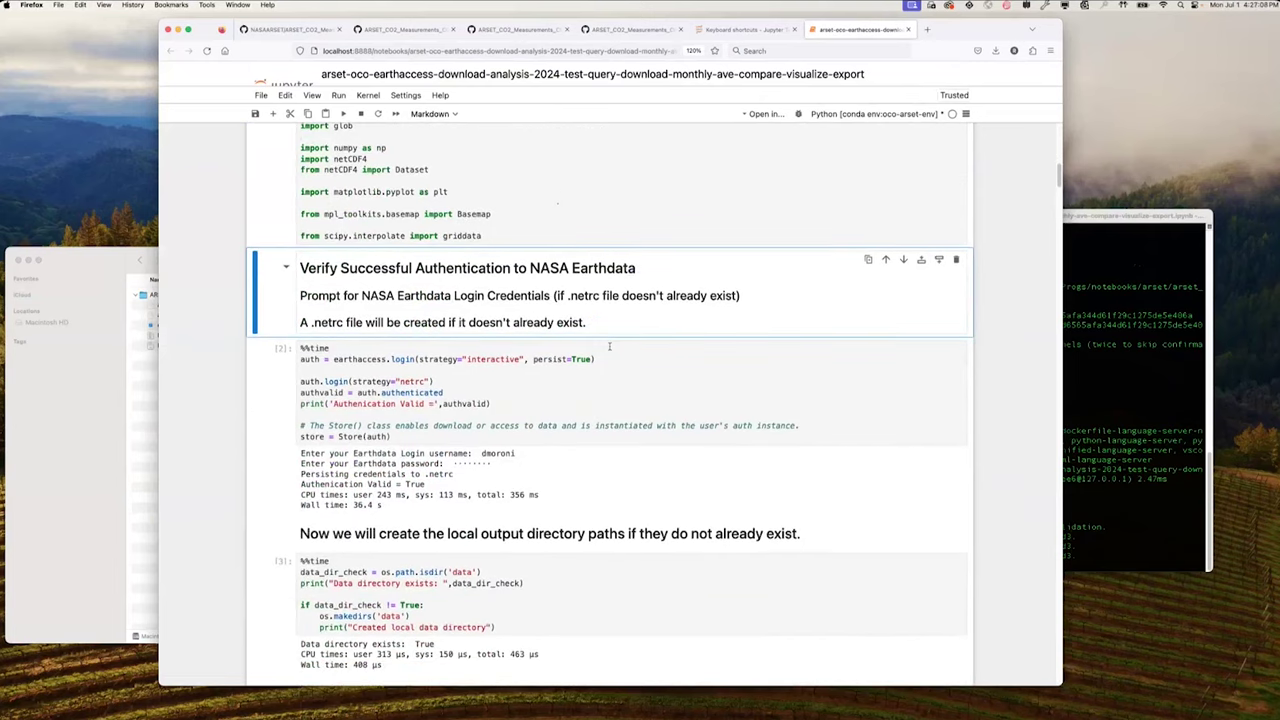
pyautogui.click(309, 347)
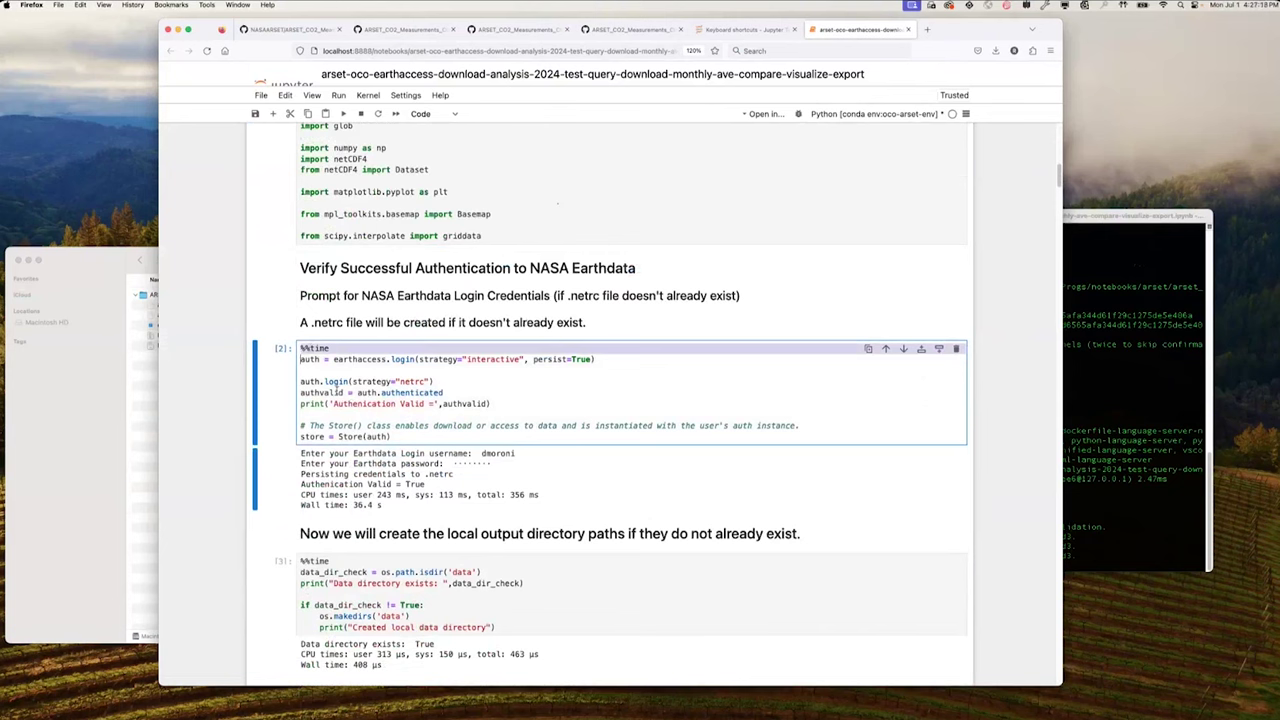
pyautogui.scroll(-1, 336, 395)
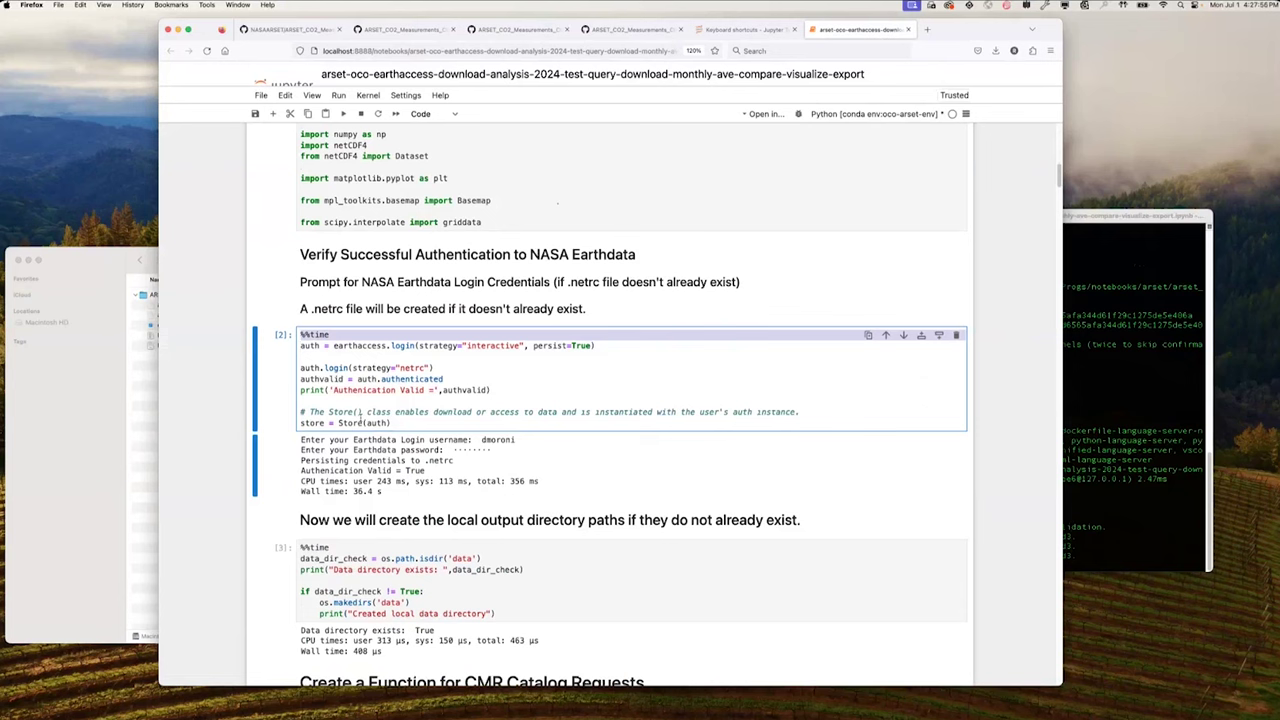
pyautogui.scroll(-1, 360, 414)
# Re-run the earthaccess.login cell with the account username and password, declining Firefox's password saving
pyautogui.hotkey('ctrl', 'Return')
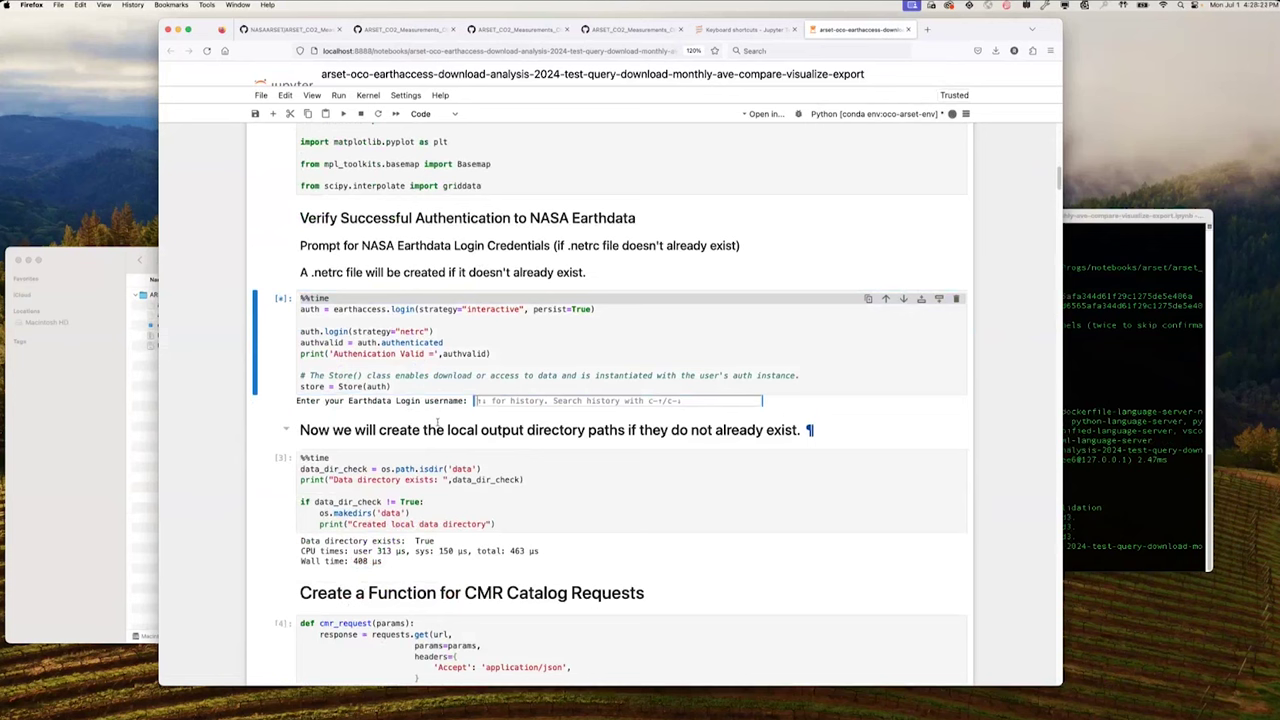
pyautogui.press('Return')
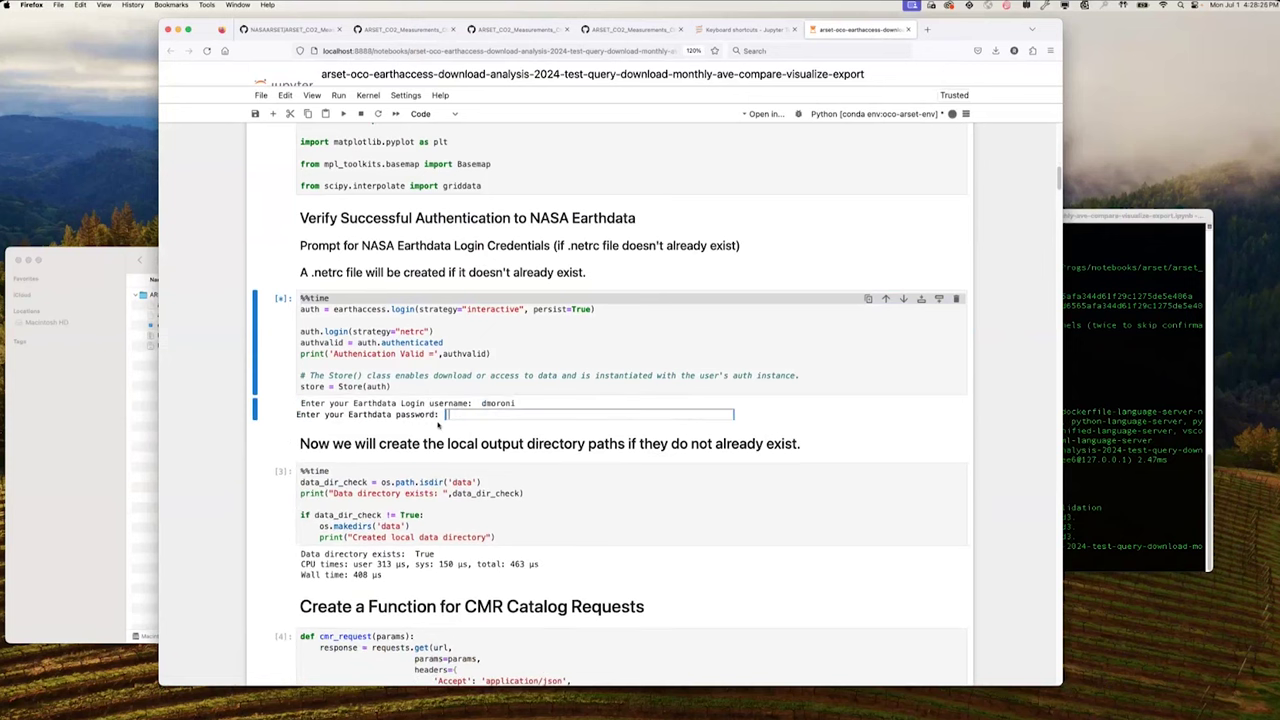
pyautogui.write('•••••••••••••')
pyautogui.press('Return')
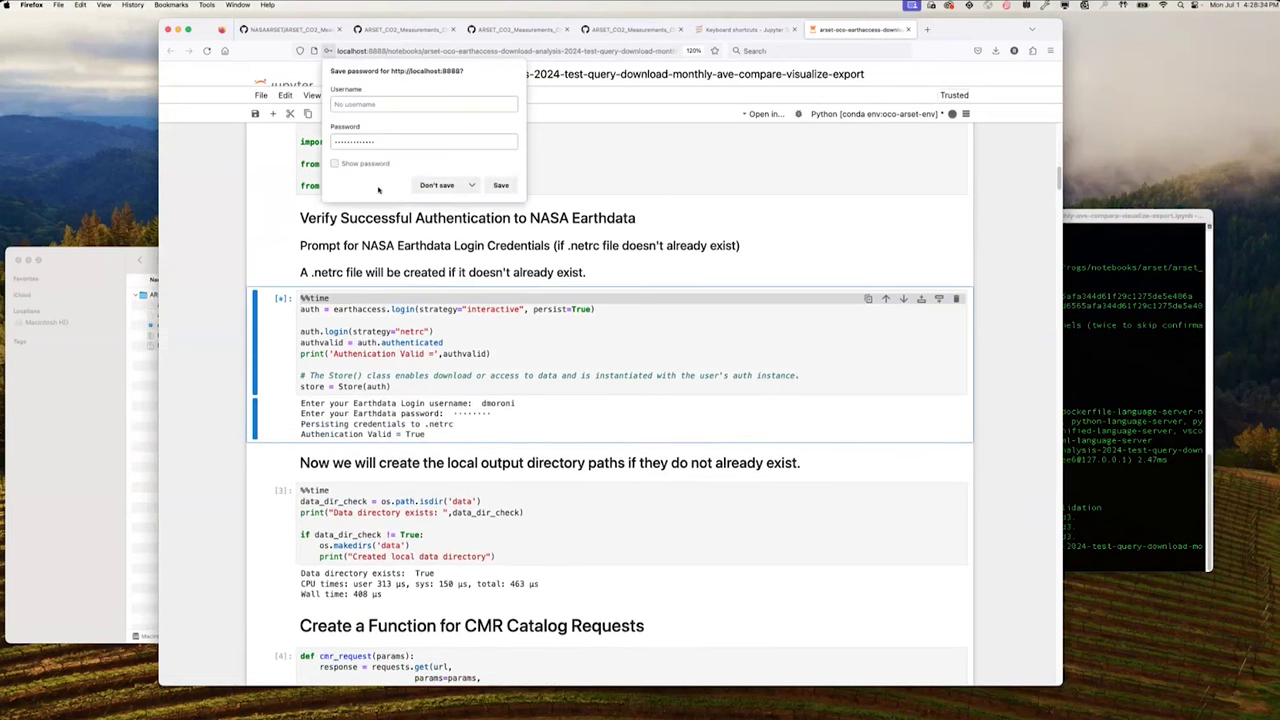
pyautogui.click(437, 185)
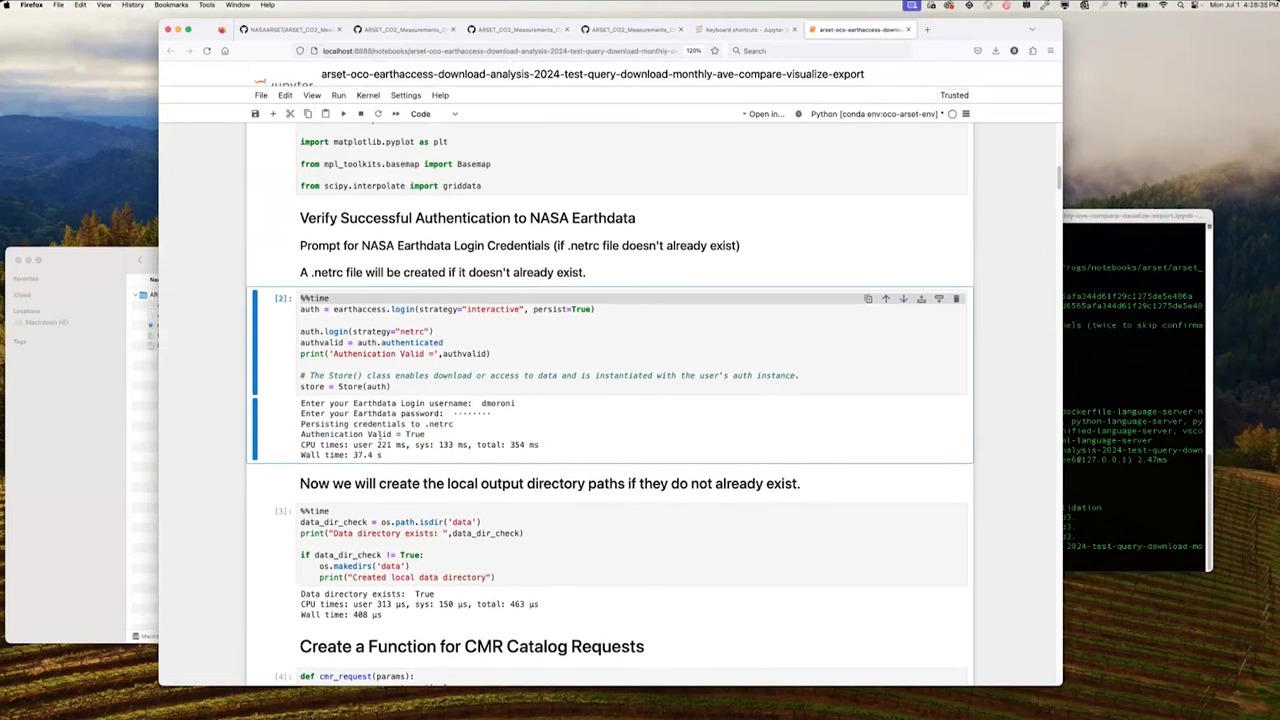
# Run directory-check cell [3] under the output-directory heading, confirming Data directory exists: True
pyautogui.scroll(-3, 416, 440)
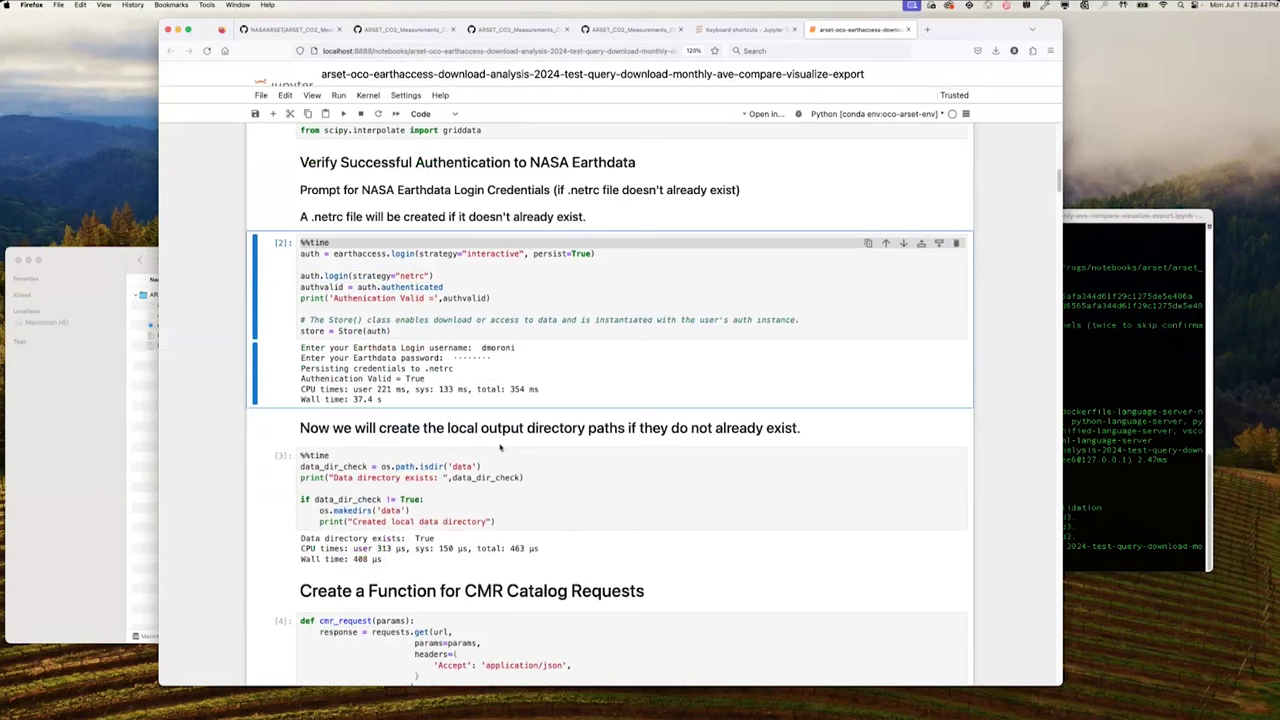
pyautogui.click(487, 432)
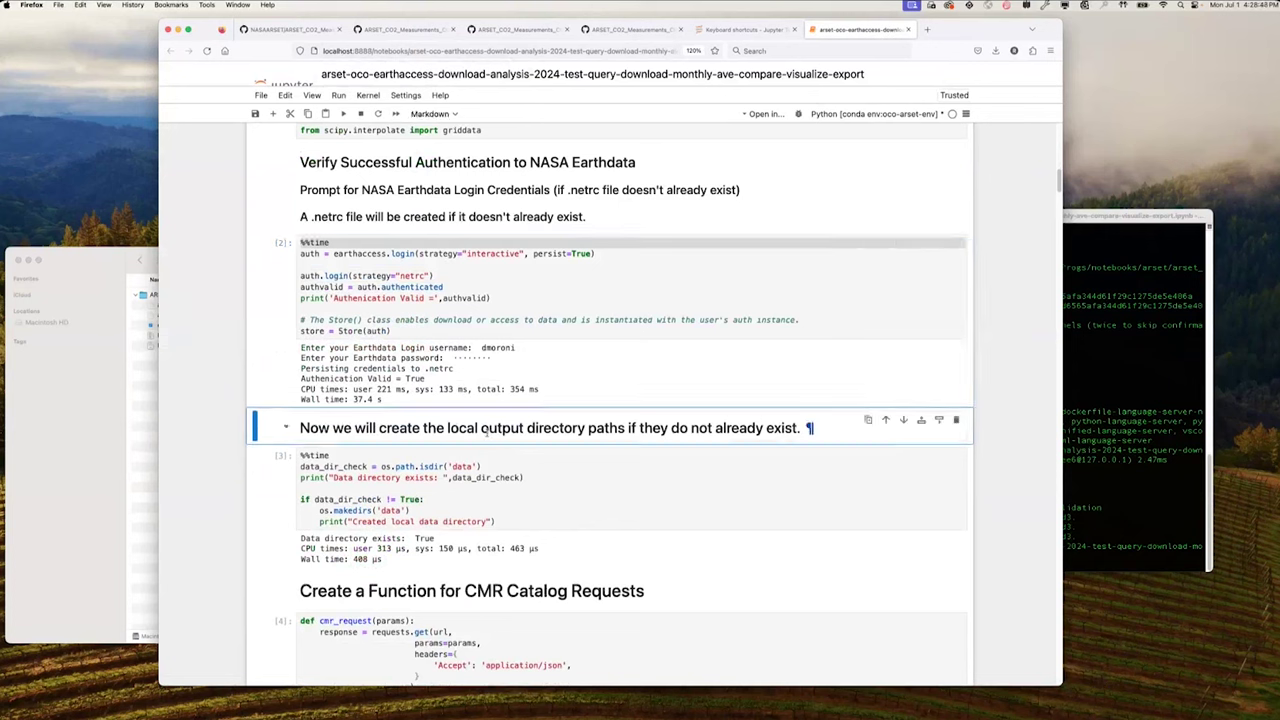
pyautogui.scroll(-1, 490, 435)
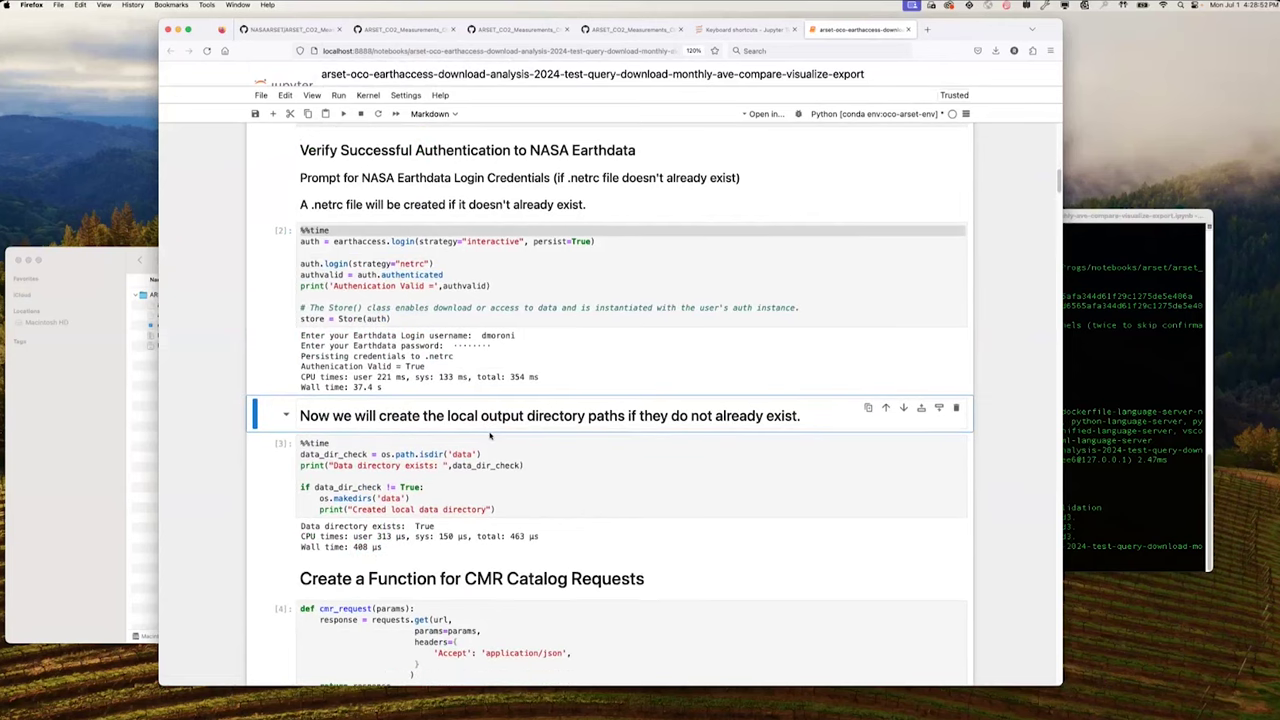
pyautogui.click(545, 444)
pyautogui.scroll(-1, 545, 444)
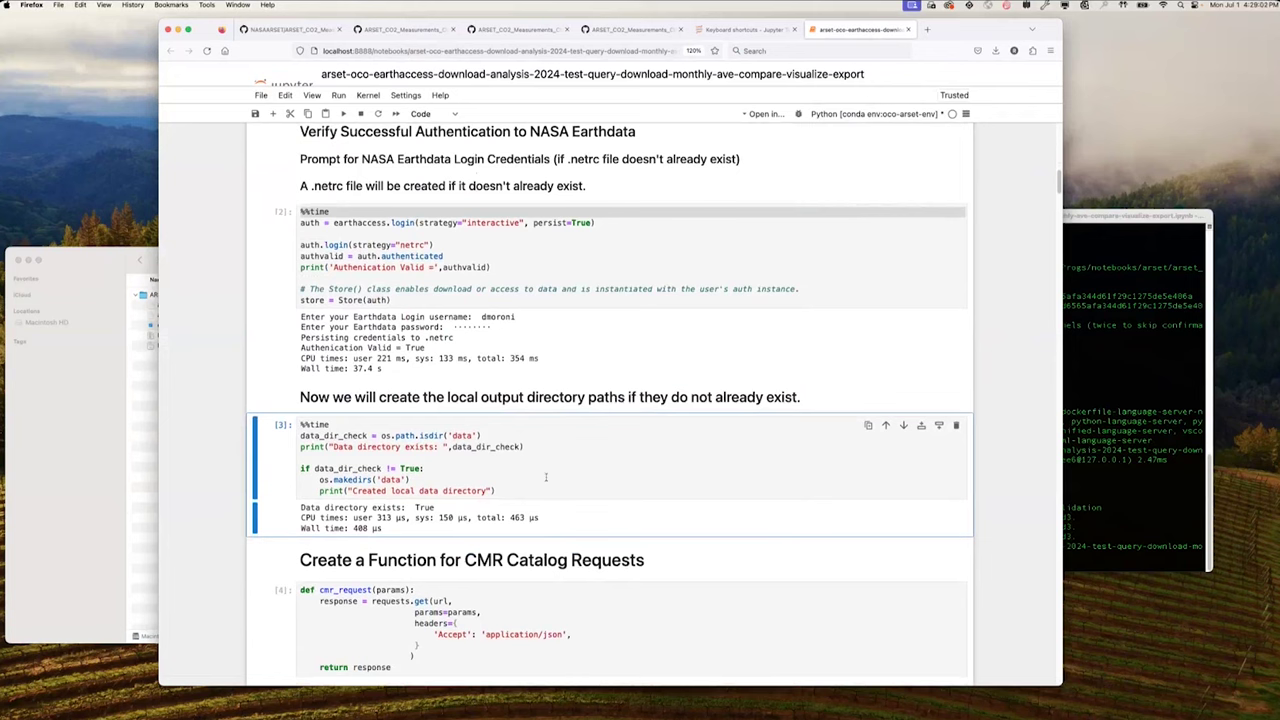
pyautogui.scroll(-2, 547, 477)
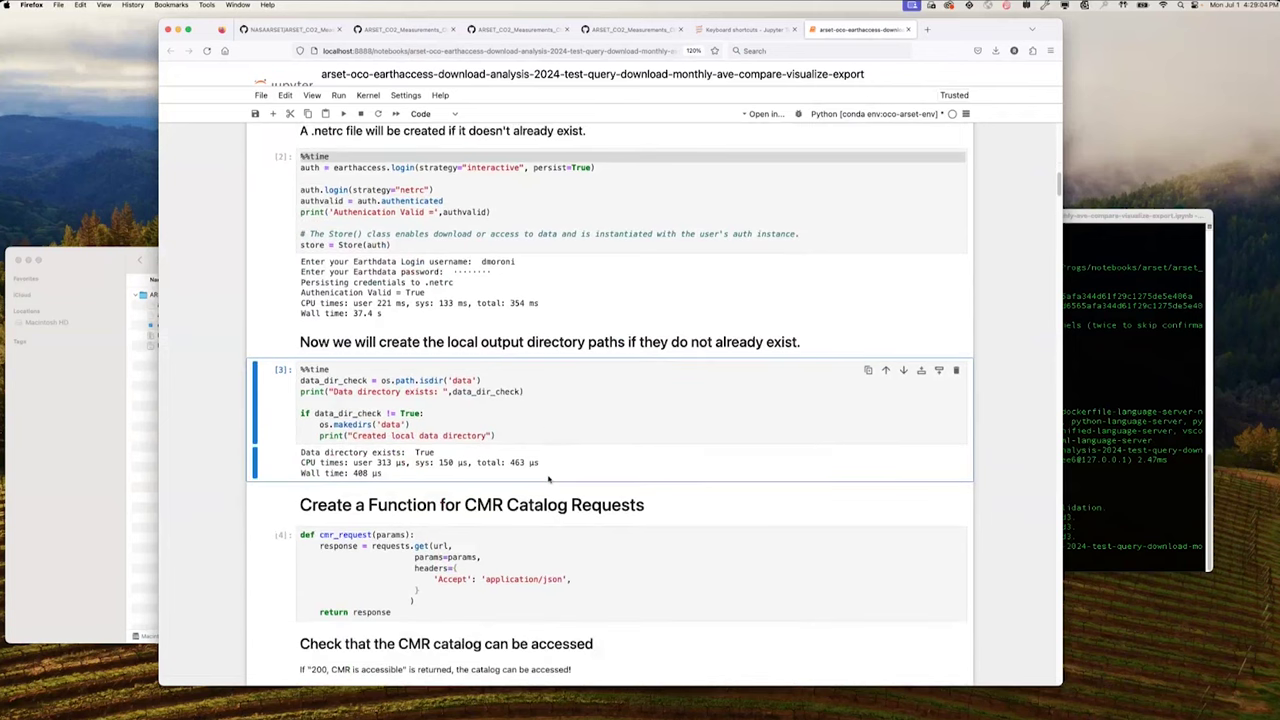
pyautogui.hotkey('shift', 'Return')
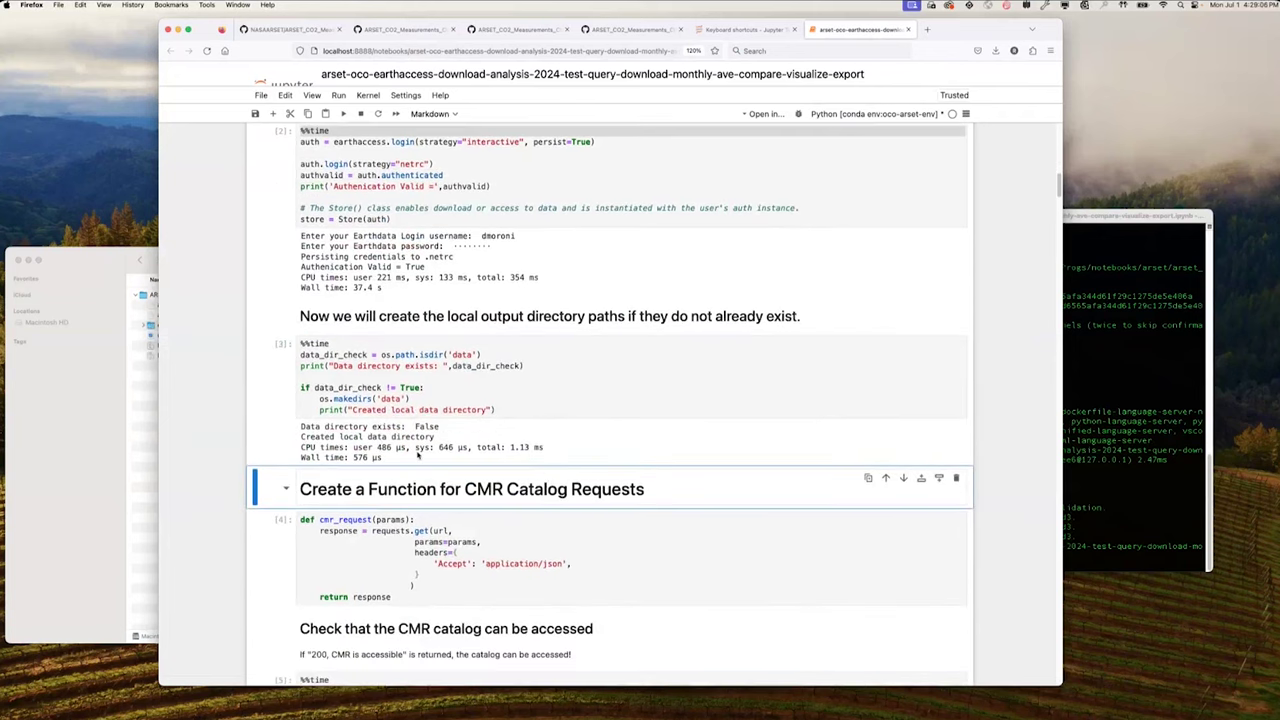
# Scroll down to and select the CMR request function cell [4]
pyautogui.scroll(-2, 460, 468)
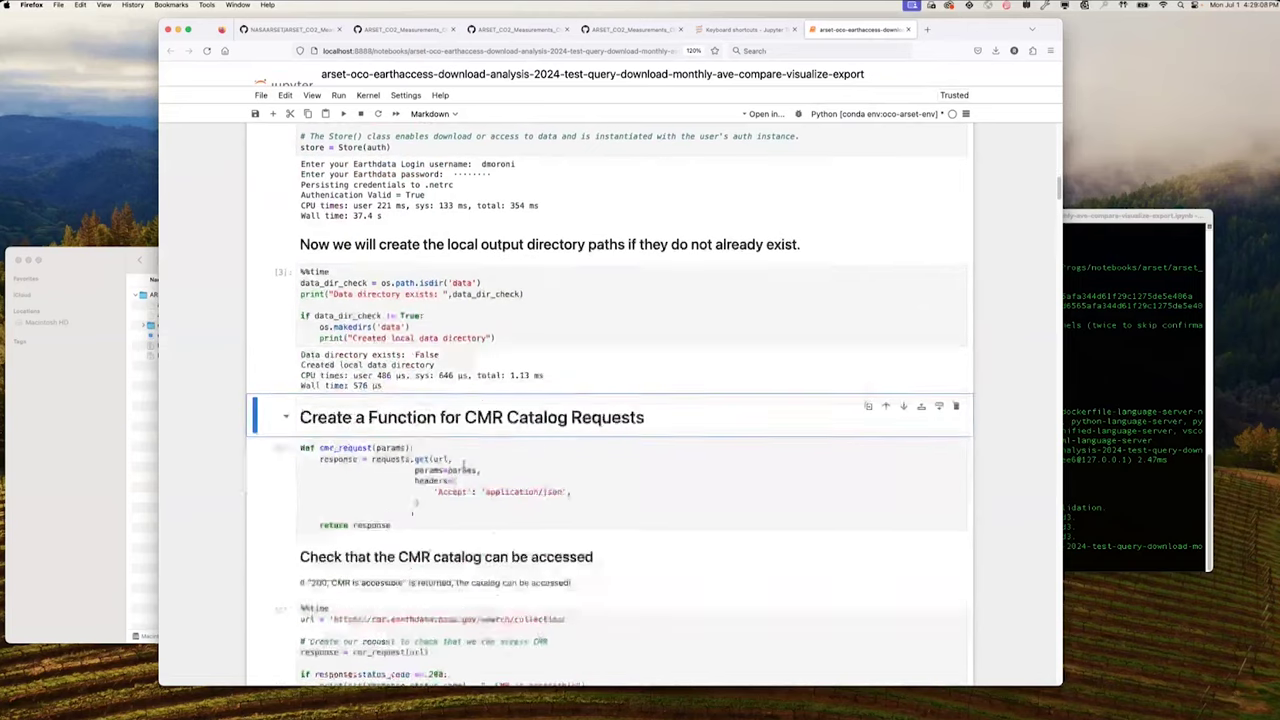
pyautogui.scroll(-1, 487, 463)
pyautogui.scroll(-1, 487, 463)
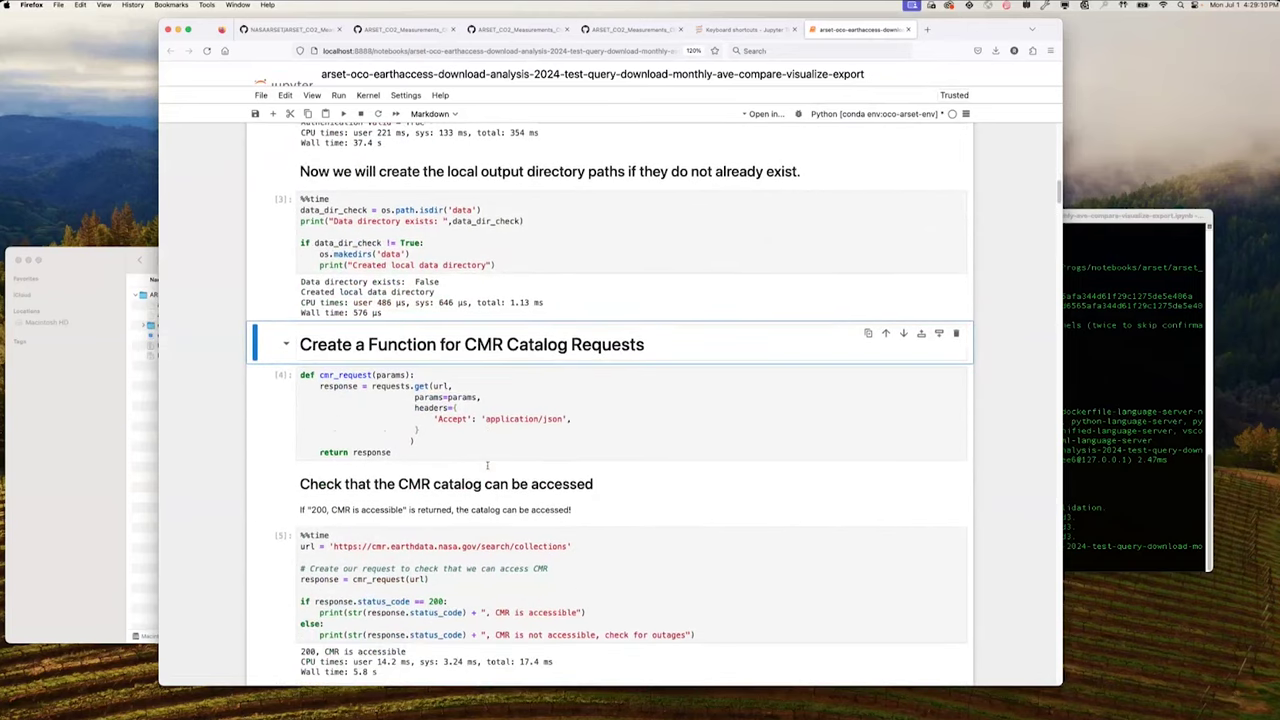
pyautogui.scroll(-2, 488, 468)
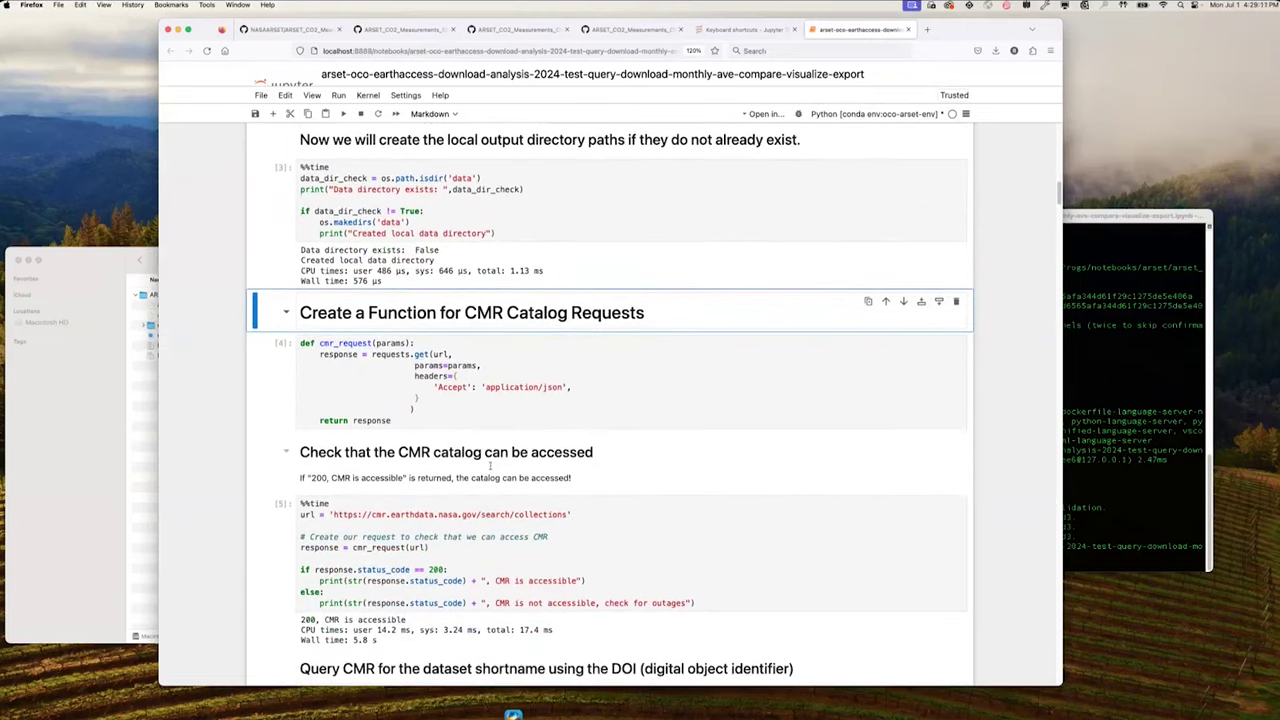
pyautogui.press('Down')
pyautogui.scroll(-2, 490, 467)
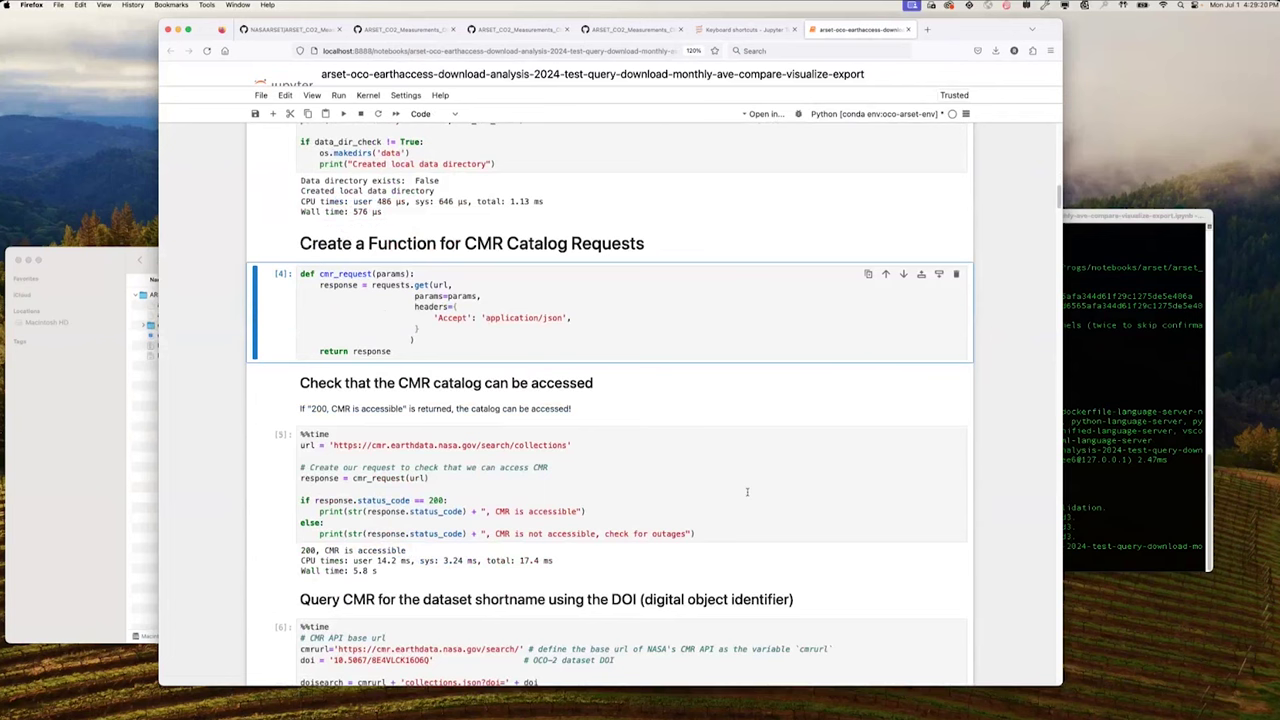
pyautogui.press('Down')
pyautogui.scroll(-6, 746, 491)
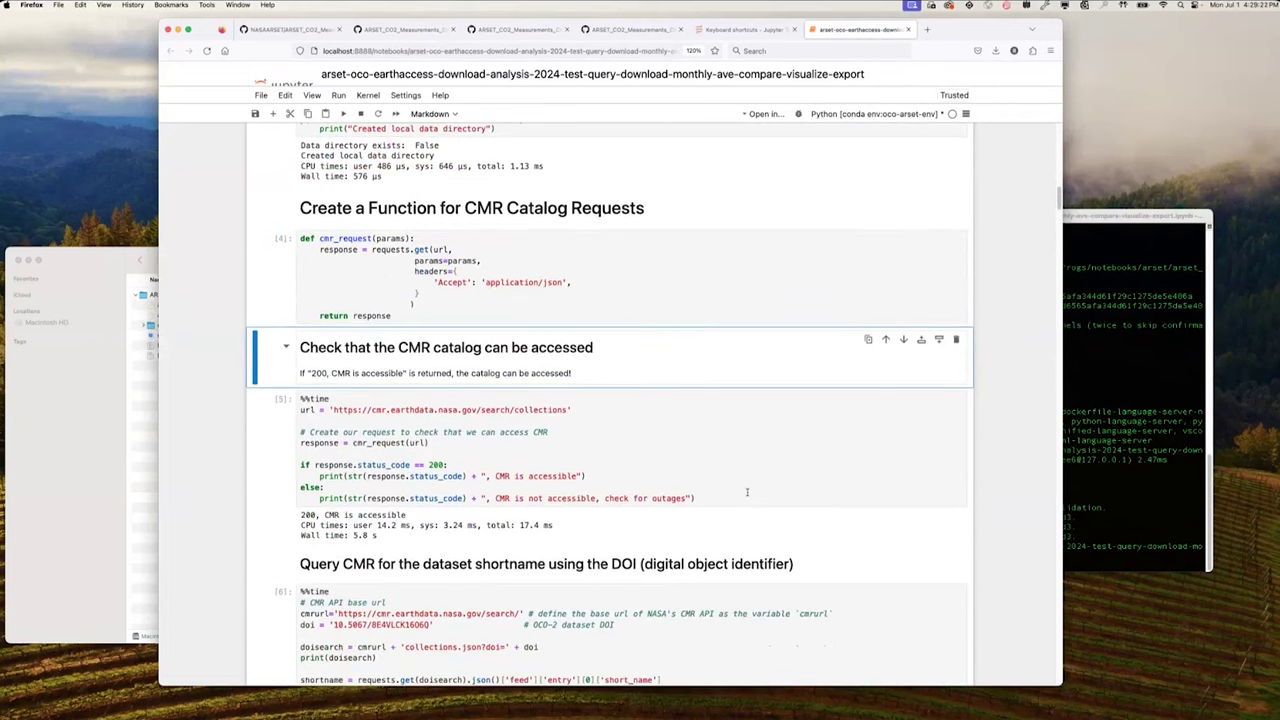
pyautogui.scroll(-2, 746, 491)
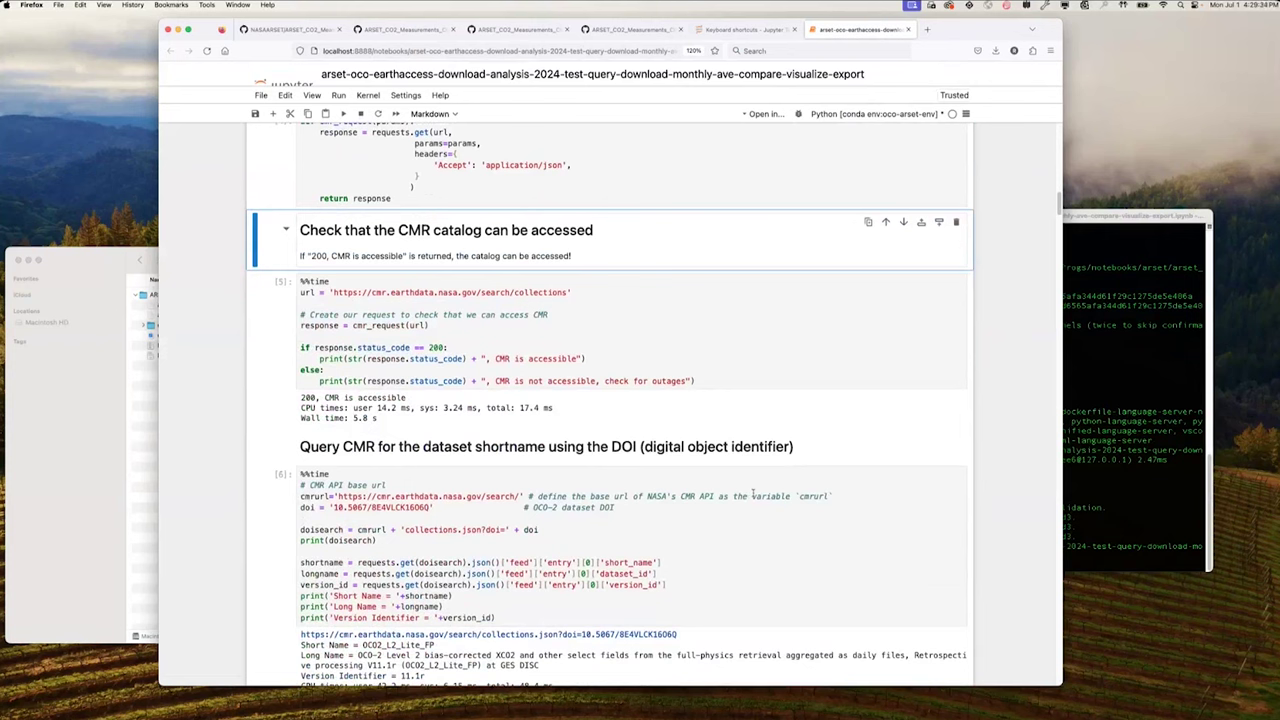
# Define the CMR request function and run the catalog check, which reports 200, CMR is accessible
pyautogui.hotkey('shift', 'Return')
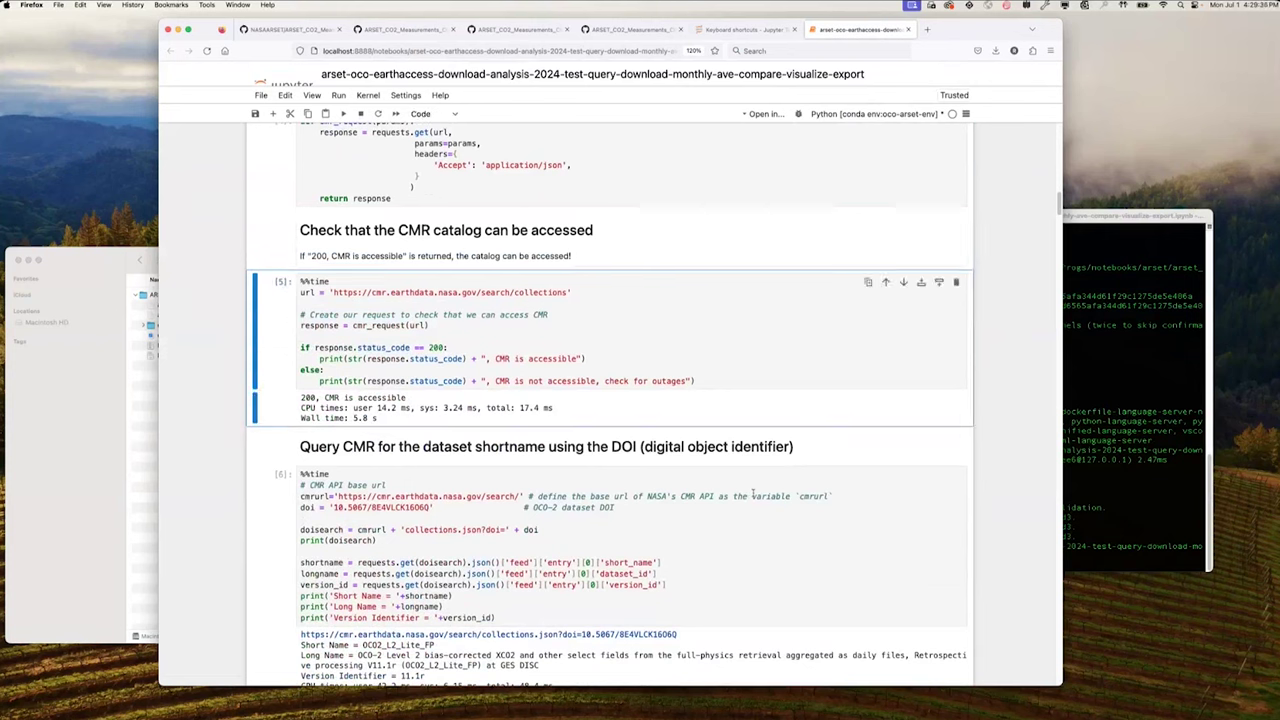
pyautogui.hotkey('shift', 'Return')
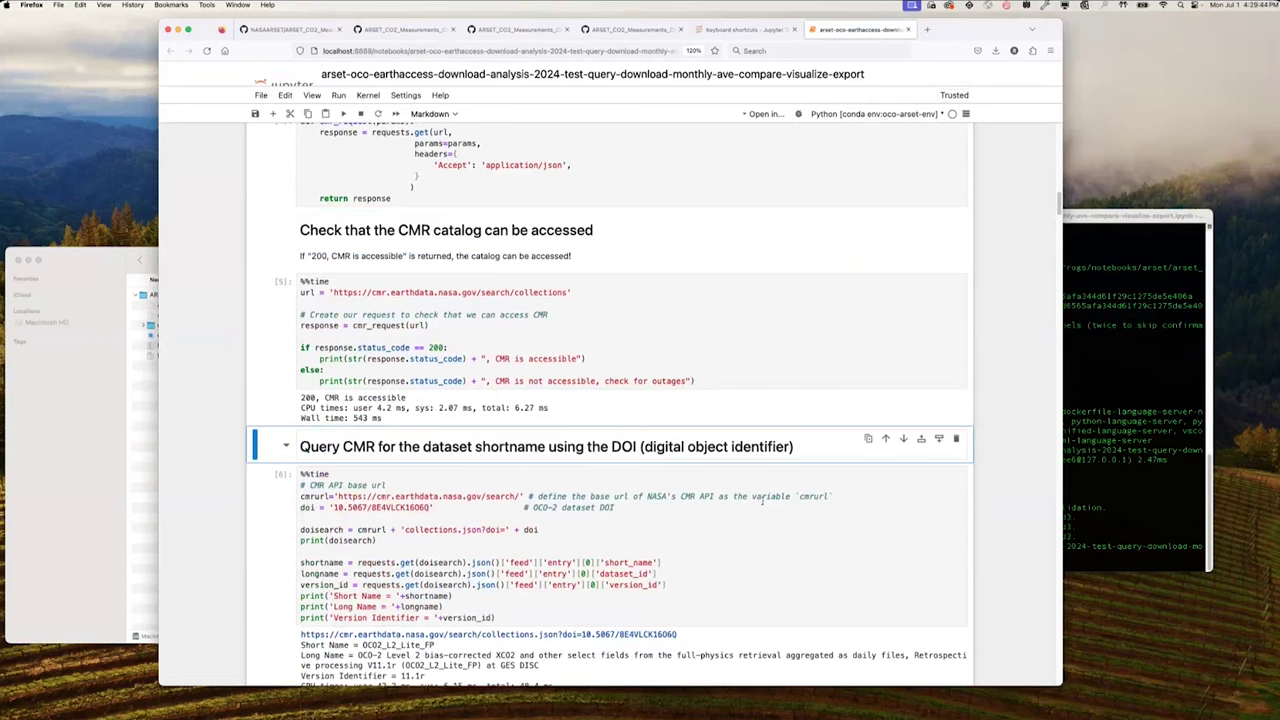
pyautogui.hotkey('shift', 'Return')
# Highlight DOI 10.5067/8E4VLCK1606Q, then rerun cell [6] to get OCO2_L2_Lite_FP version 11.1r
pyautogui.scroll(-3, 762, 500)
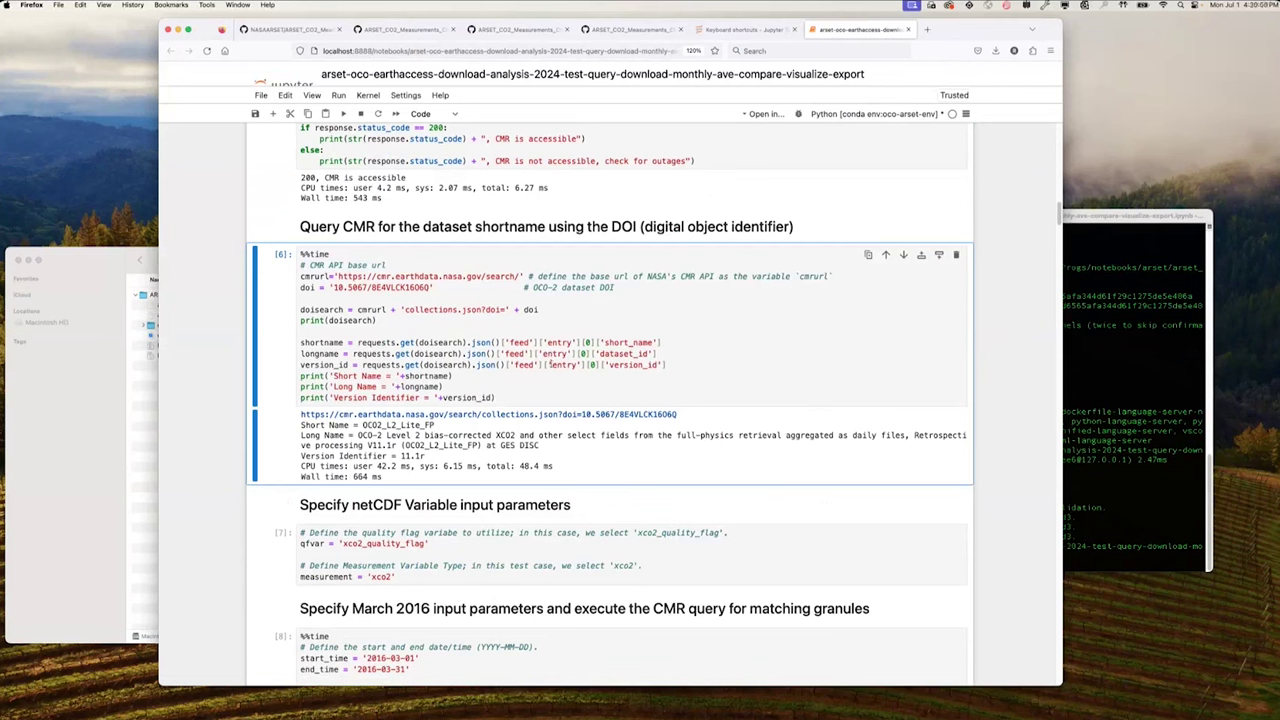
pyautogui.moveTo(333, 287); pyautogui.dragTo(431, 288)
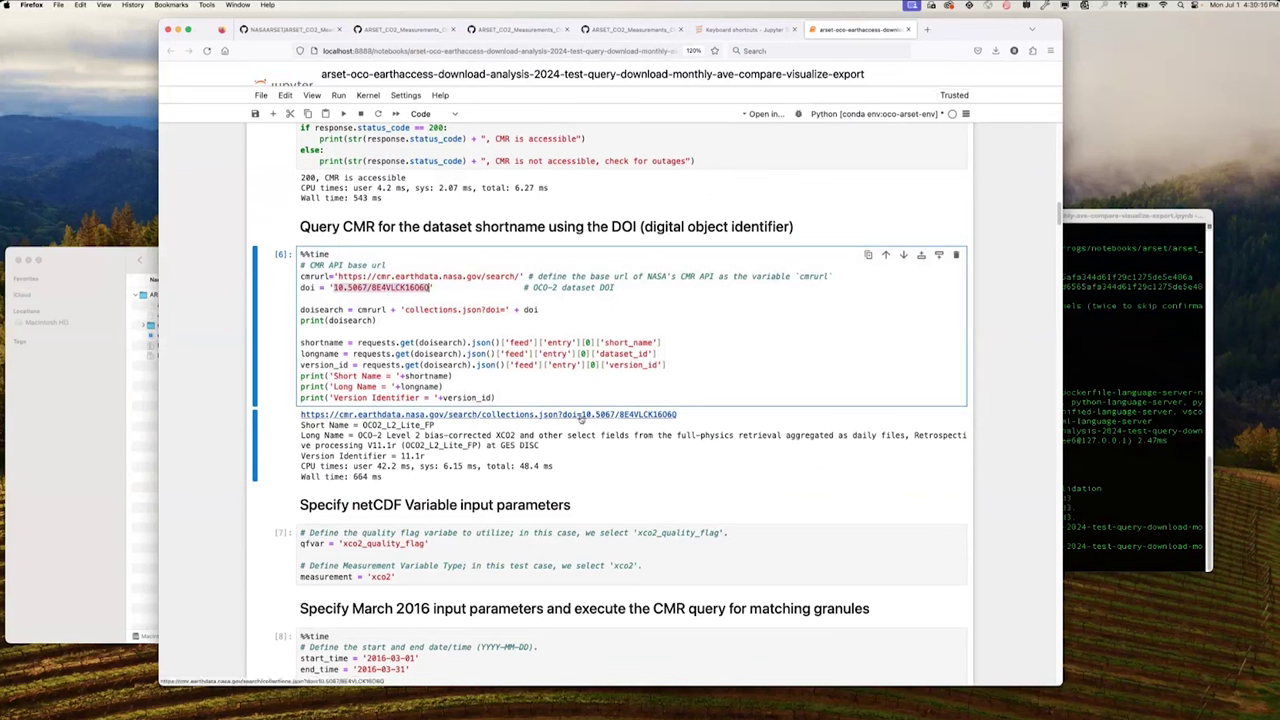
pyautogui.click(525, 389)
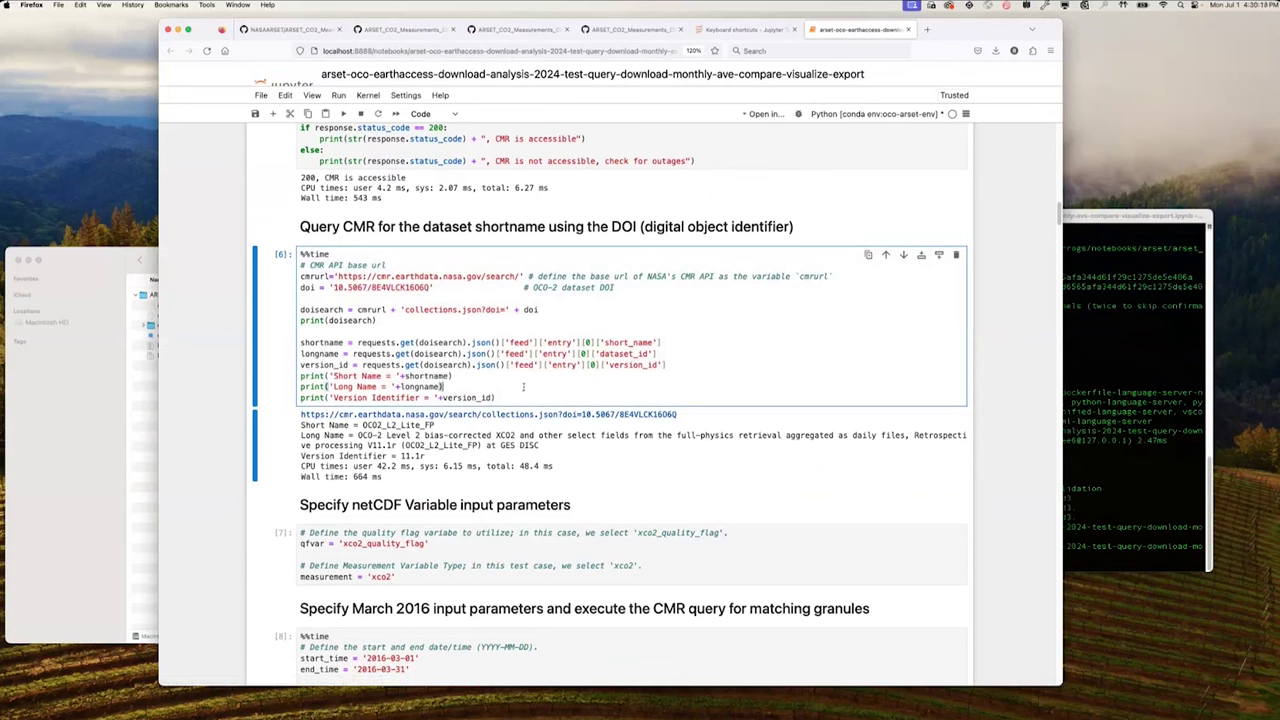
pyautogui.hotkey('shift', 'Return')
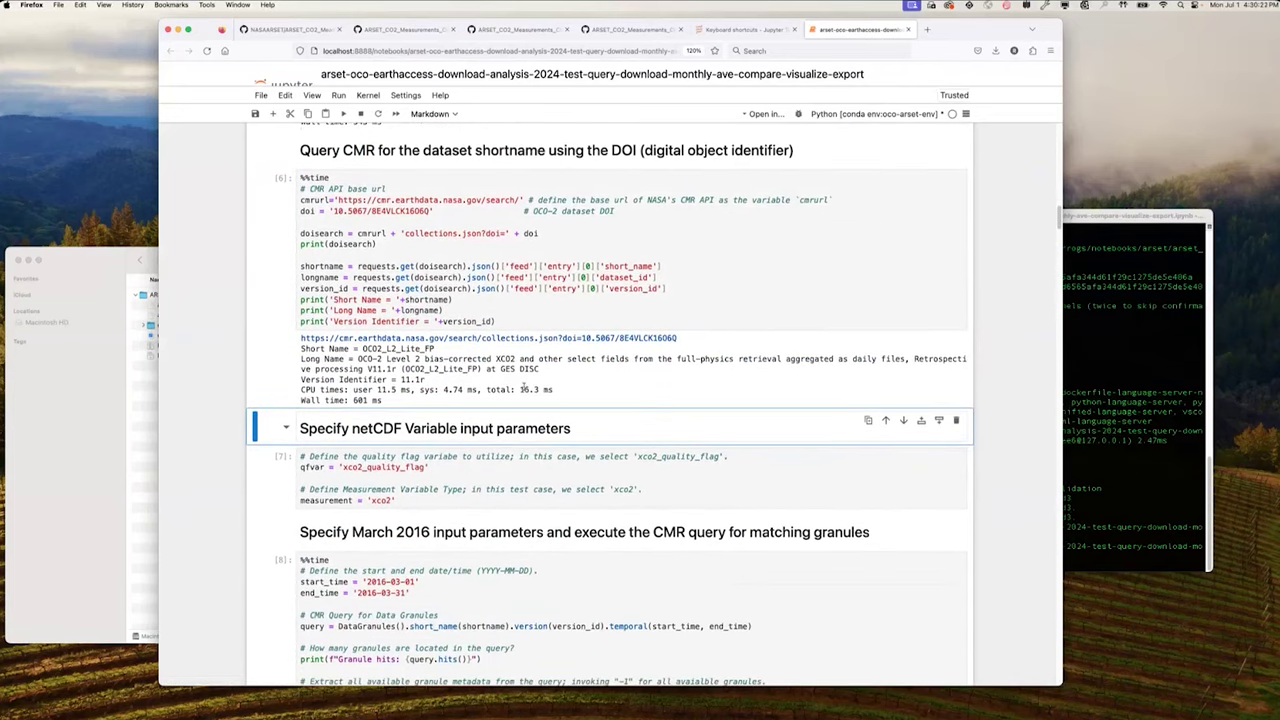
pyautogui.scroll(-1, 524, 387)
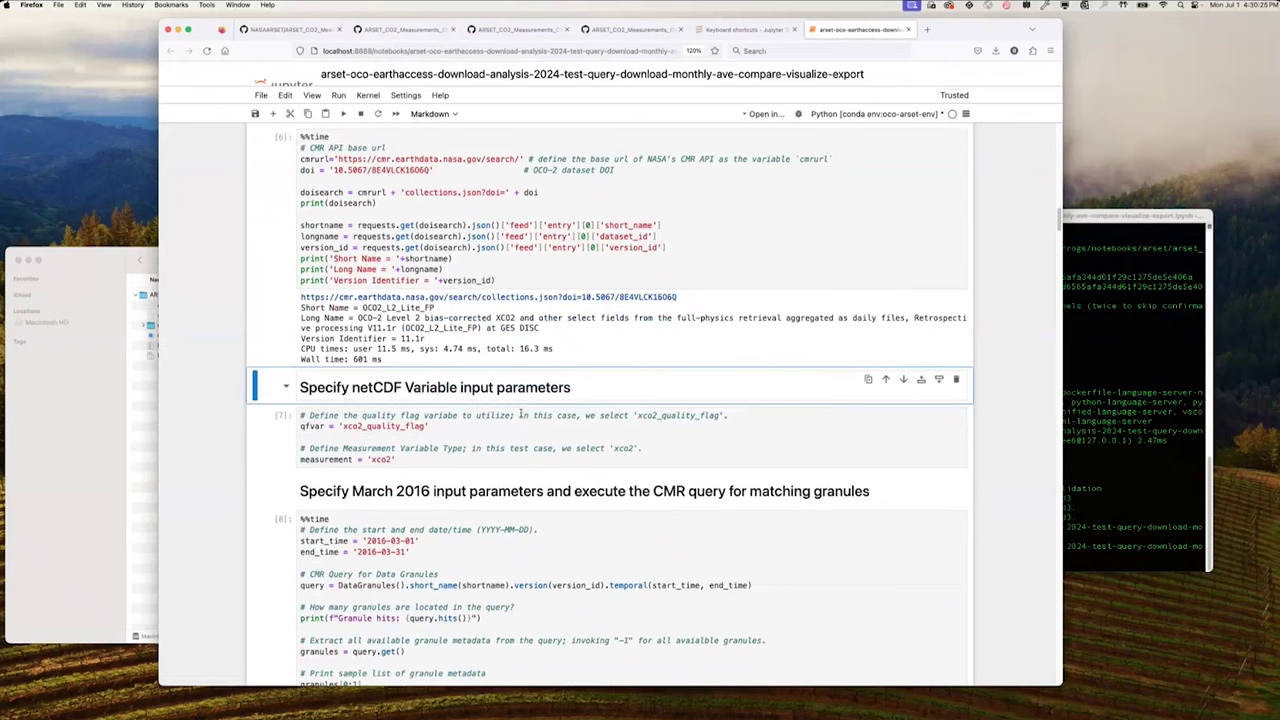
pyautogui.scroll(-1, 520, 413)
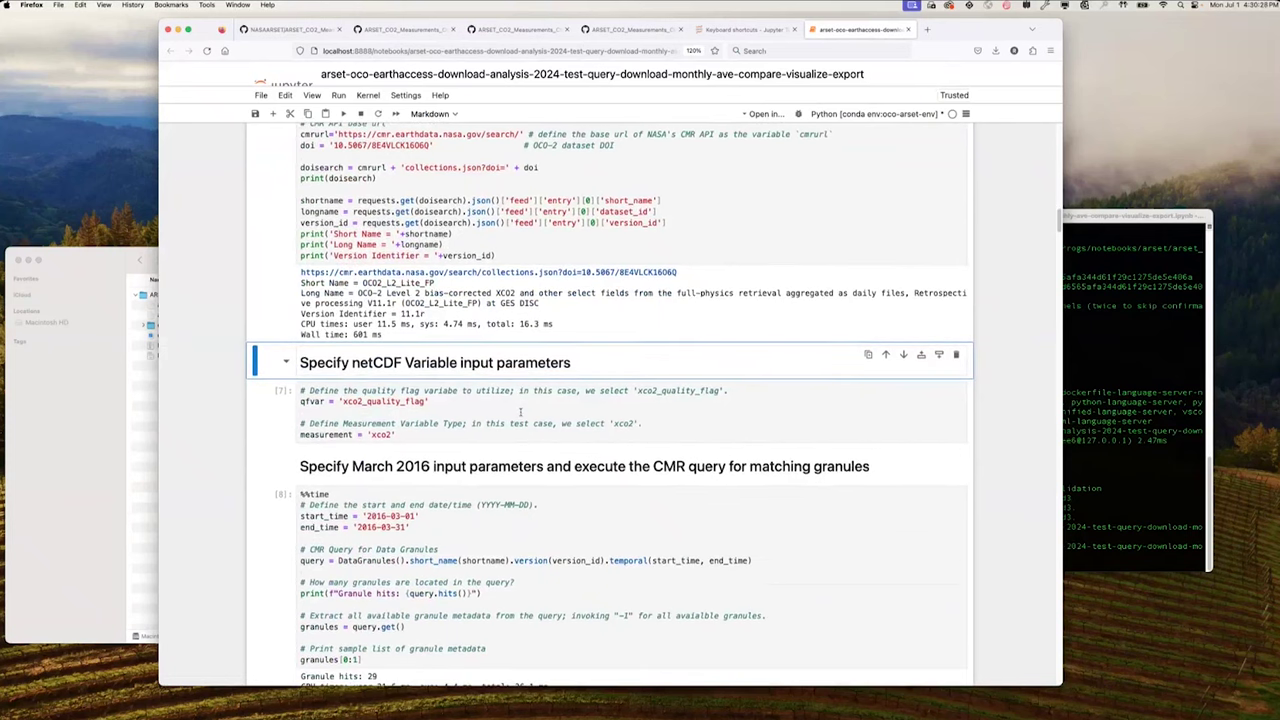
pyautogui.scroll(-1, 520, 413)
pyautogui.scroll(2, 520, 413)
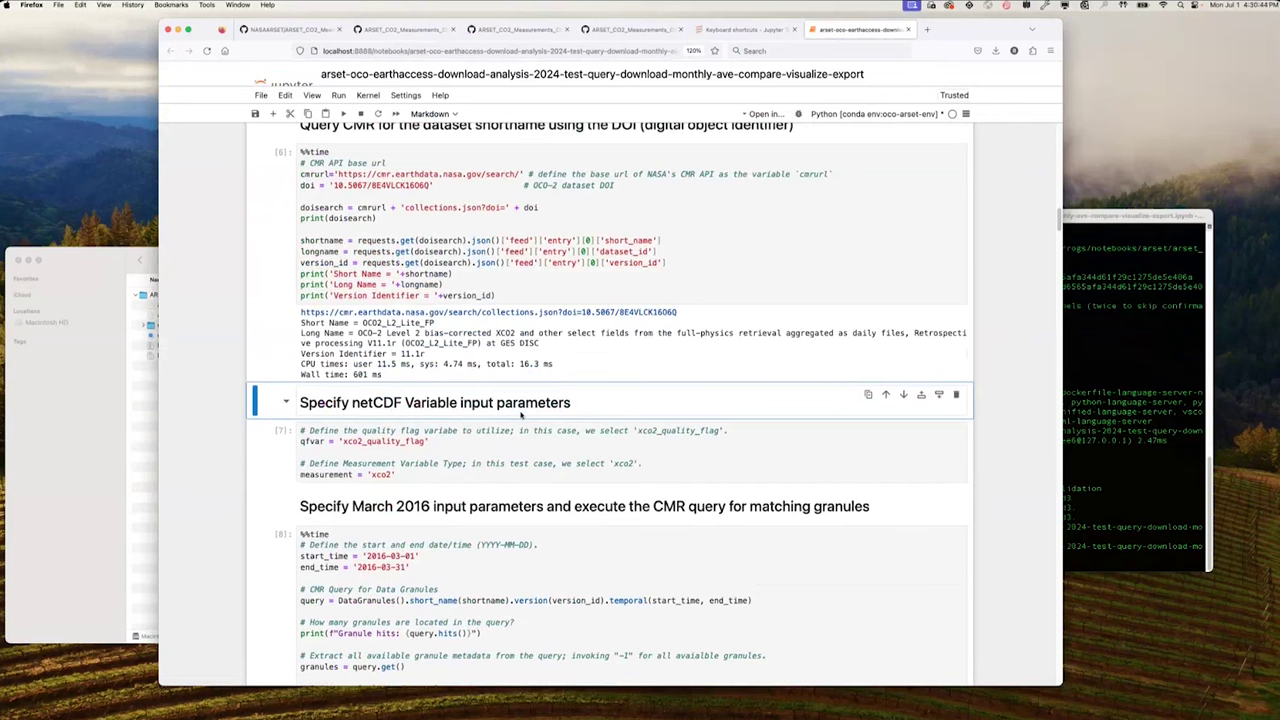
pyautogui.scroll(-1, 530, 408)
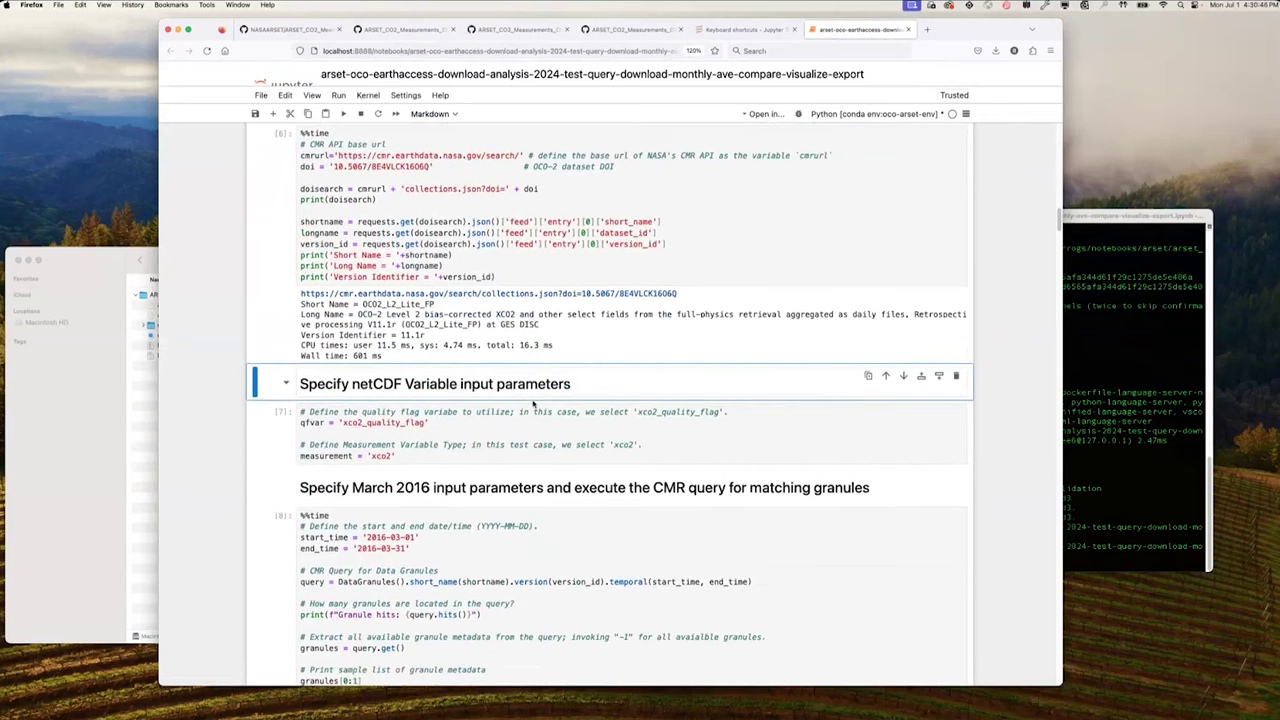
pyautogui.scroll(2, 533, 404)
pyautogui.click(518, 445)
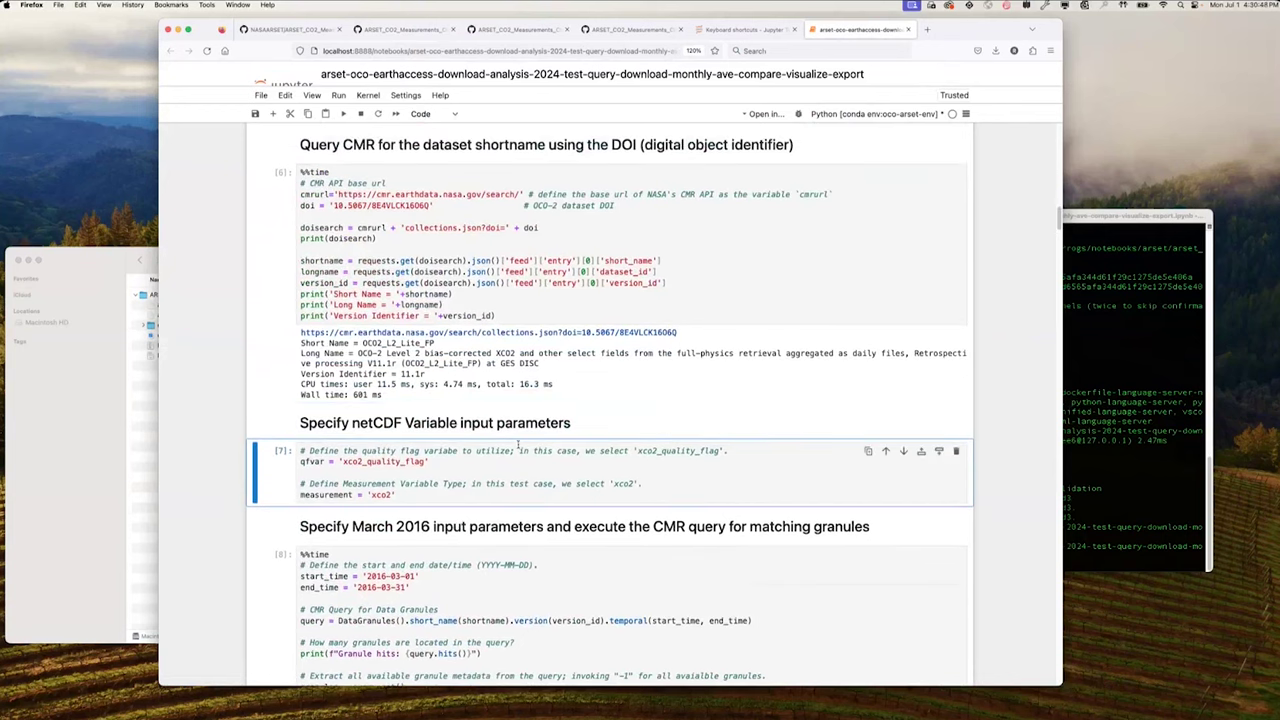
pyautogui.scroll(-5, 518, 445)
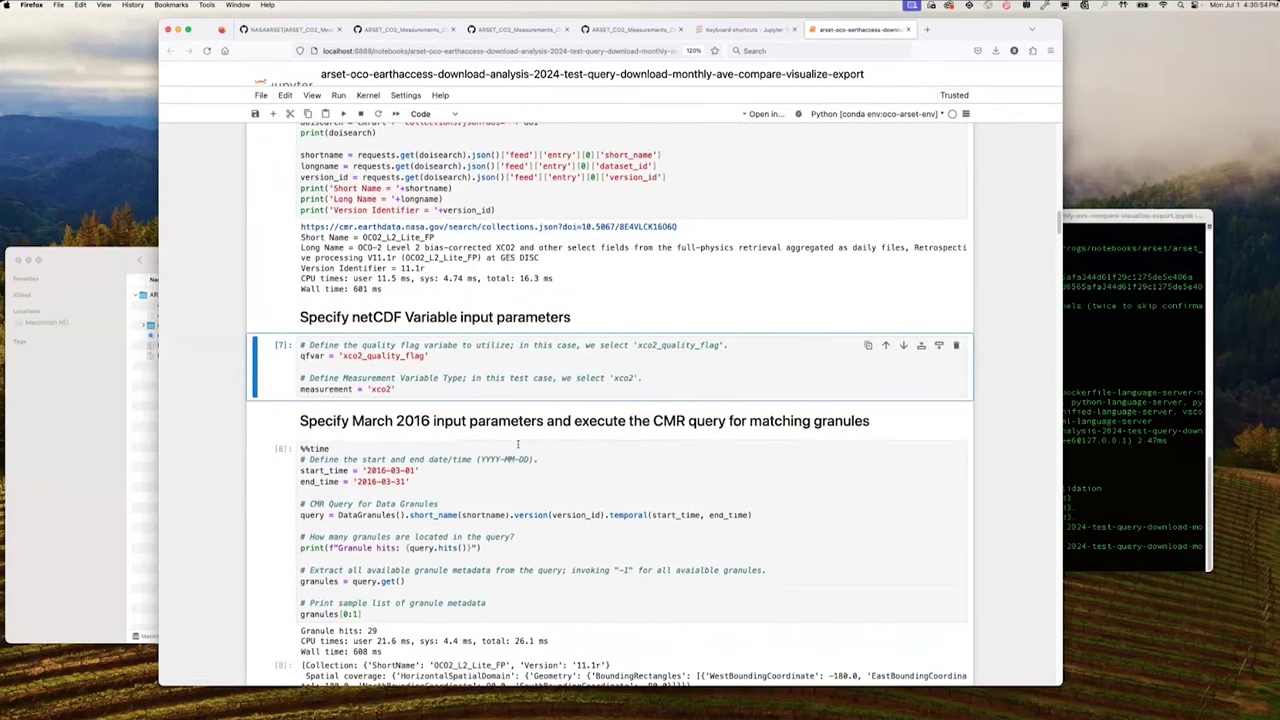
pyautogui.scroll(-1, 518, 445)
# Rerun the March 2016 granule query in cell [8] and review its 29 granule hits
pyautogui.press('Down')
pyautogui.press('Down')
pyautogui.scroll(-3, 518, 445)
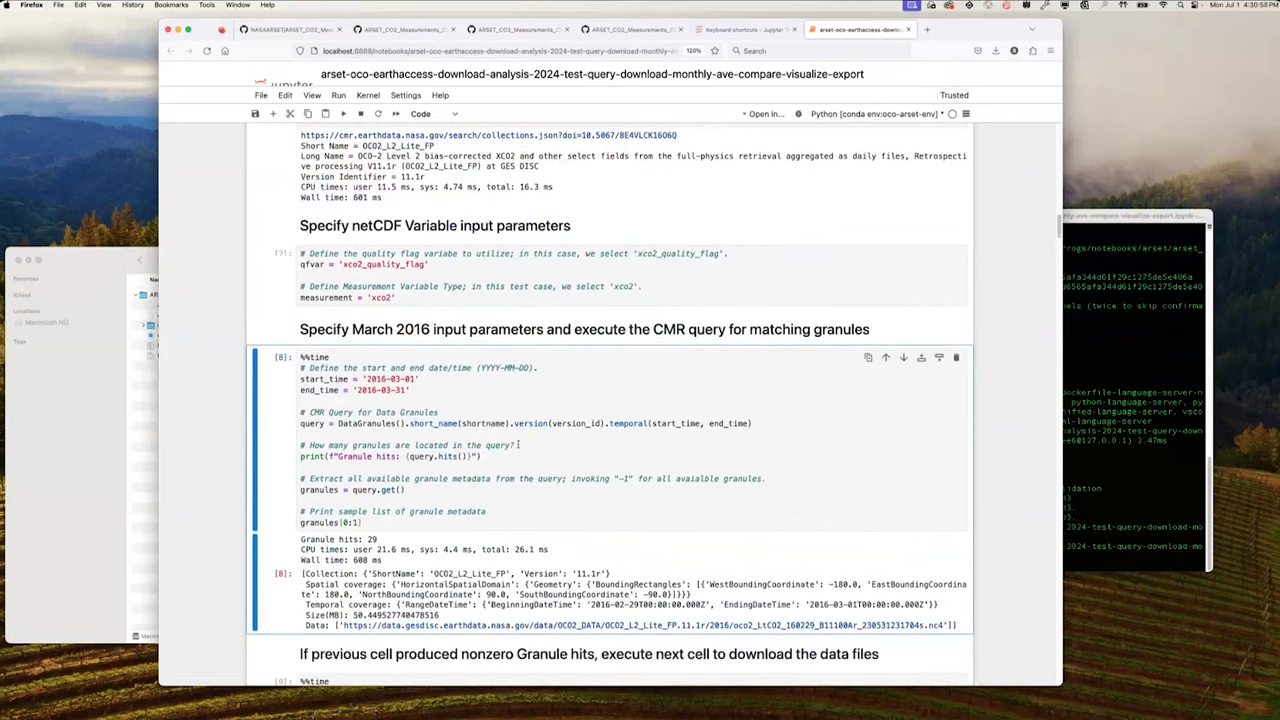
pyautogui.scroll(-3, 518, 445)
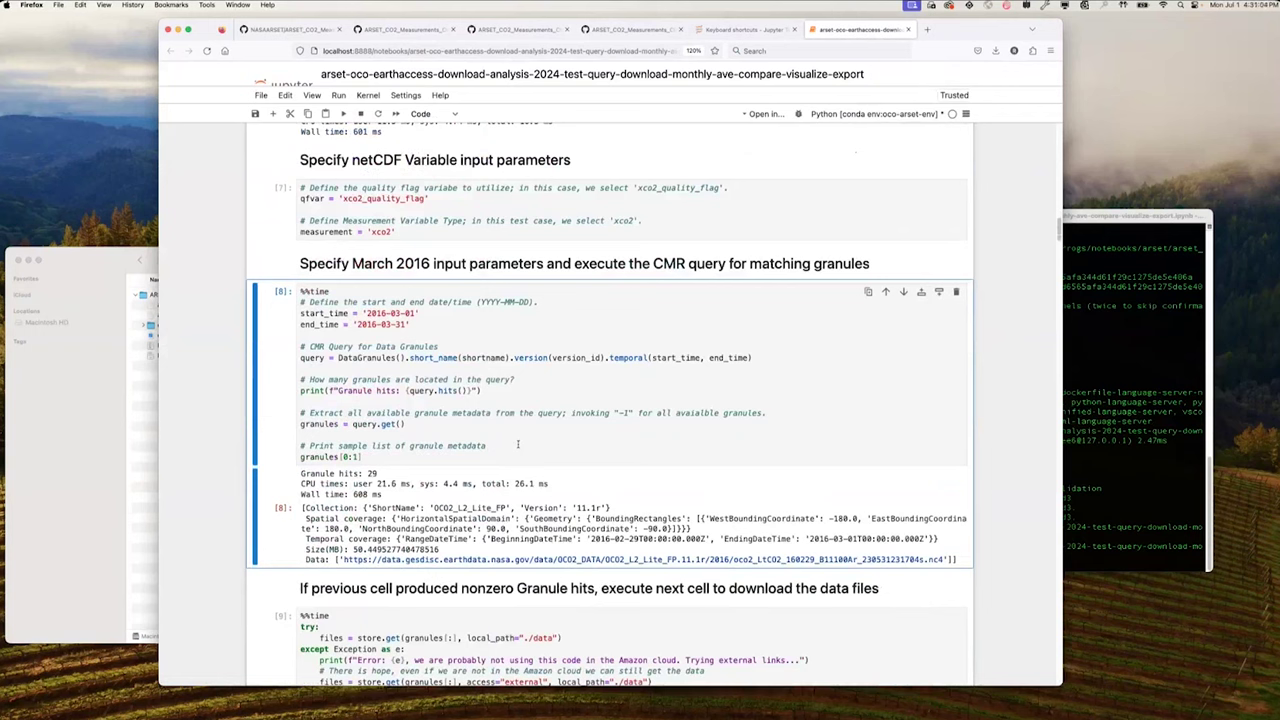
pyautogui.scroll(-1, 518, 444)
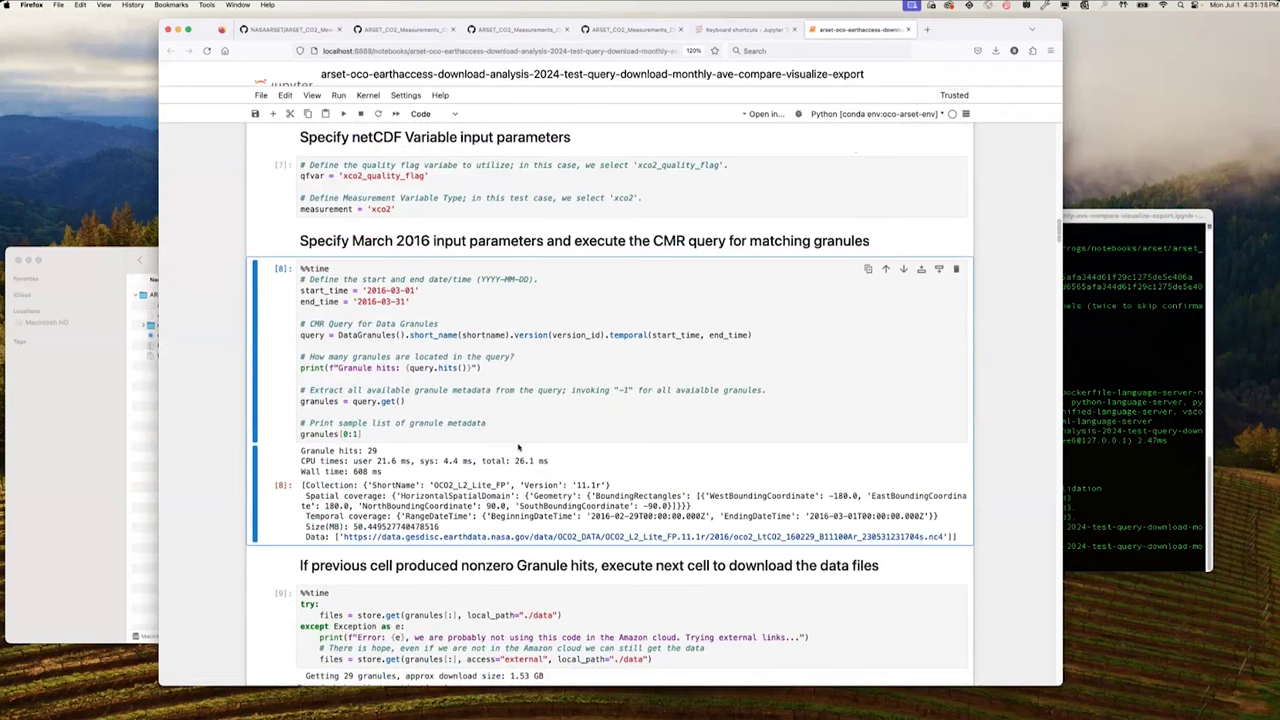
pyautogui.hotkey('shift', 'Return')
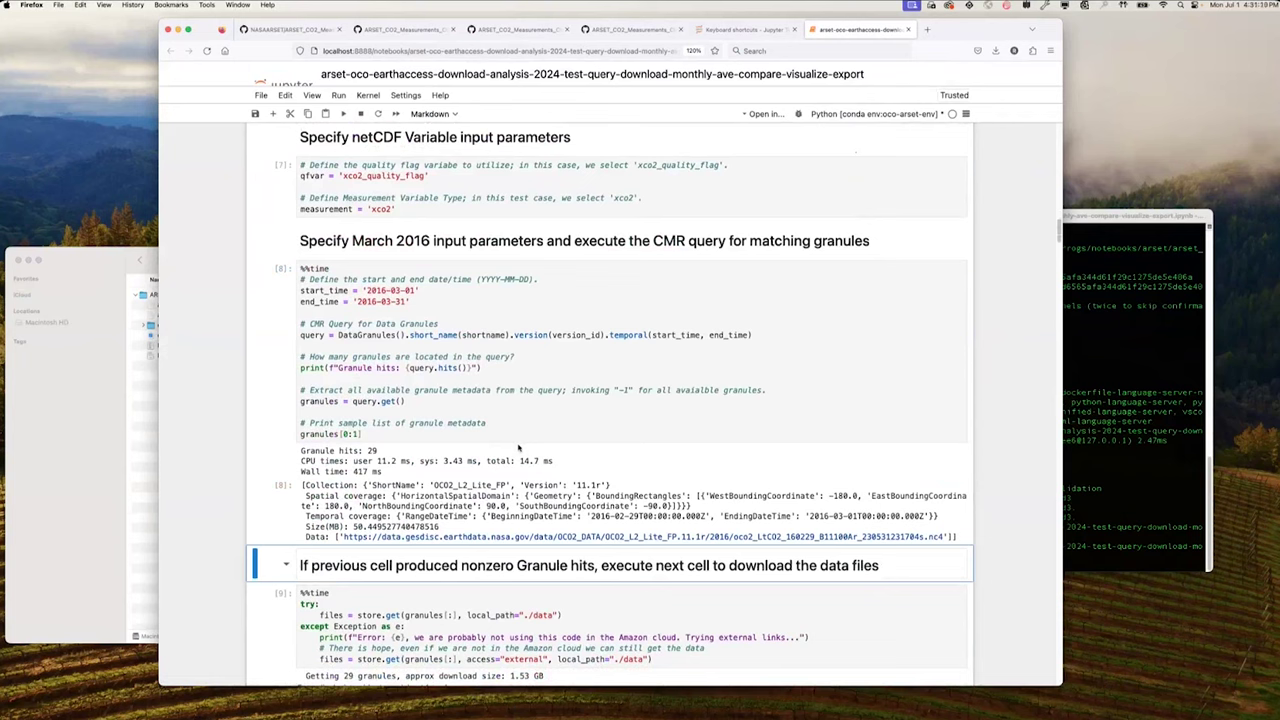
pyautogui.scroll(-1, 518, 448)
pyautogui.scroll(-2, 518, 448)
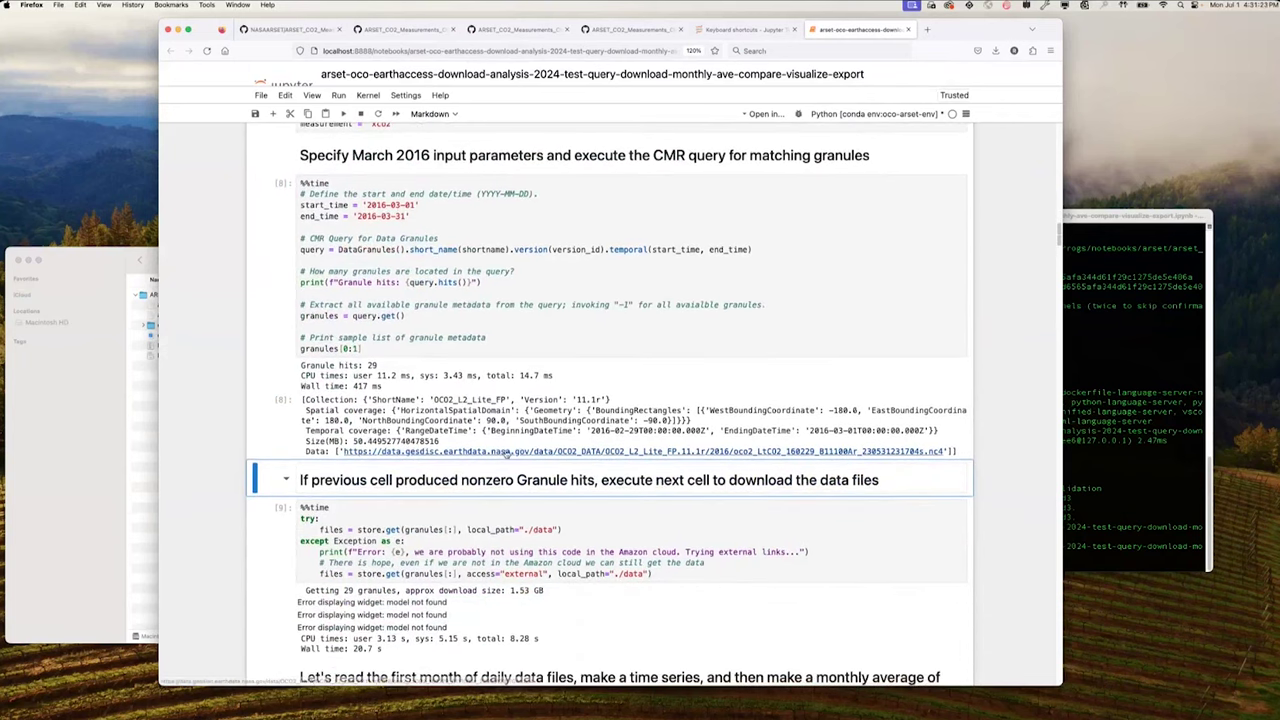
pyautogui.scroll(-1, 498, 462)
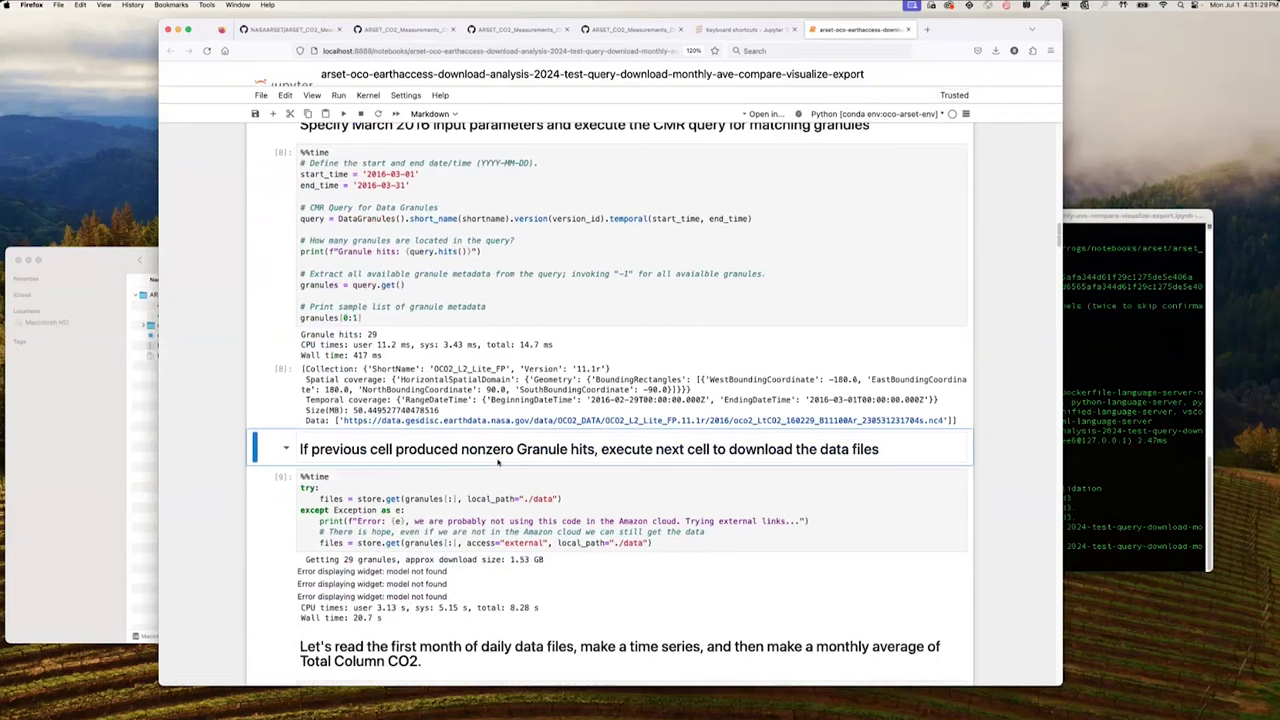
pyautogui.scroll(-1, 497, 462)
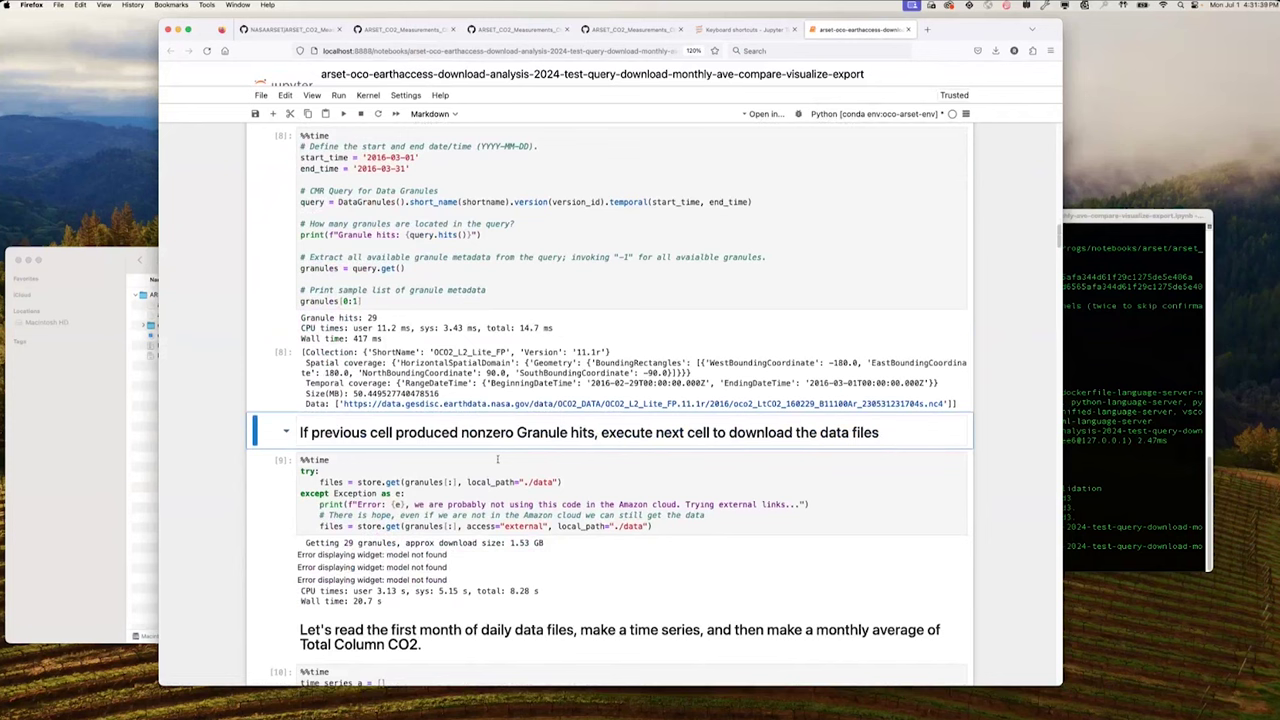
pyautogui.scroll(-1, 498, 459)
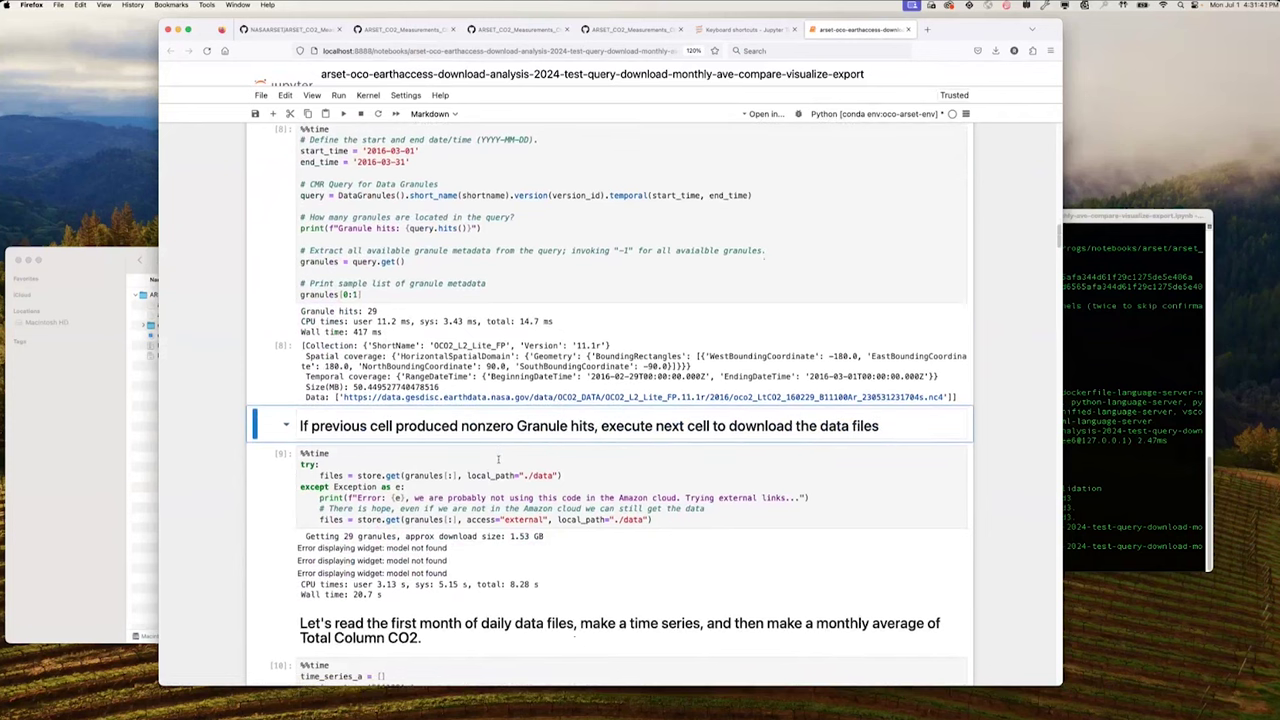
pyautogui.scroll(-1, 498, 459)
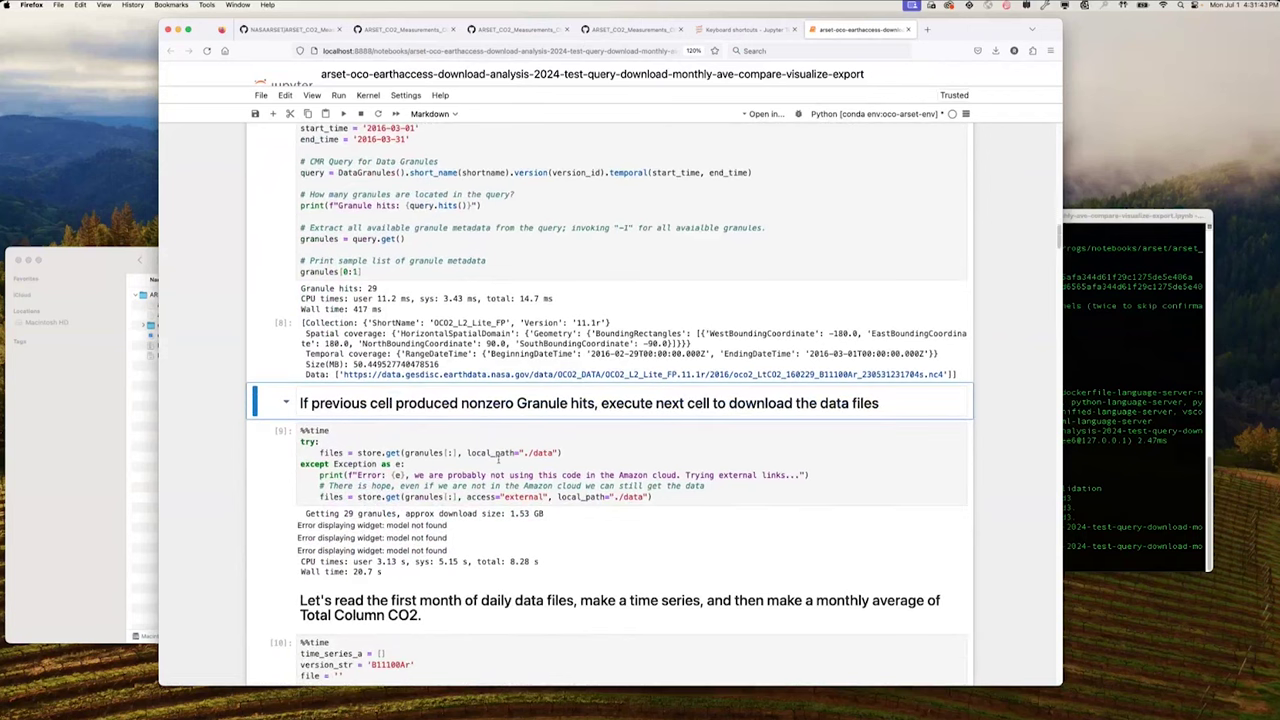
pyautogui.scroll(1, 498, 459)
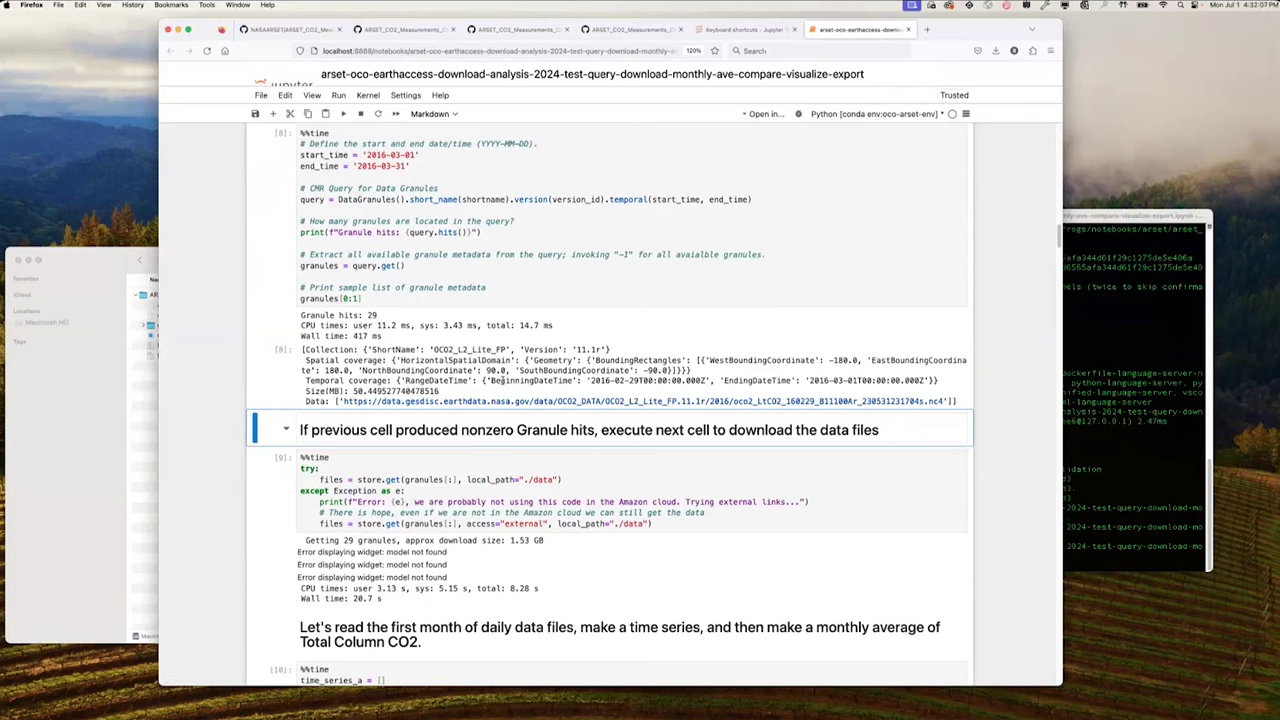
# Run the store.get cell [9] to download the 29 granules, about 1.53 GB
pyautogui.press('Down')
pyautogui.scroll(-1, 506, 383)
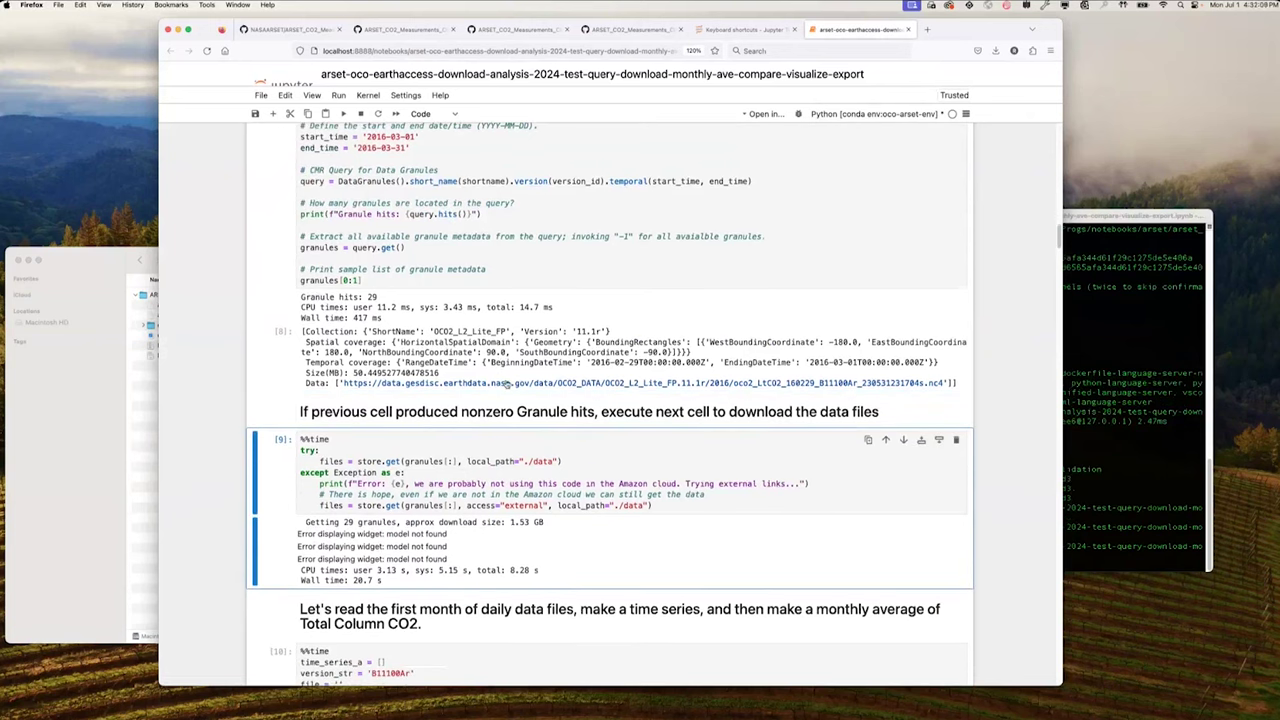
pyautogui.scroll(-5, 506, 383)
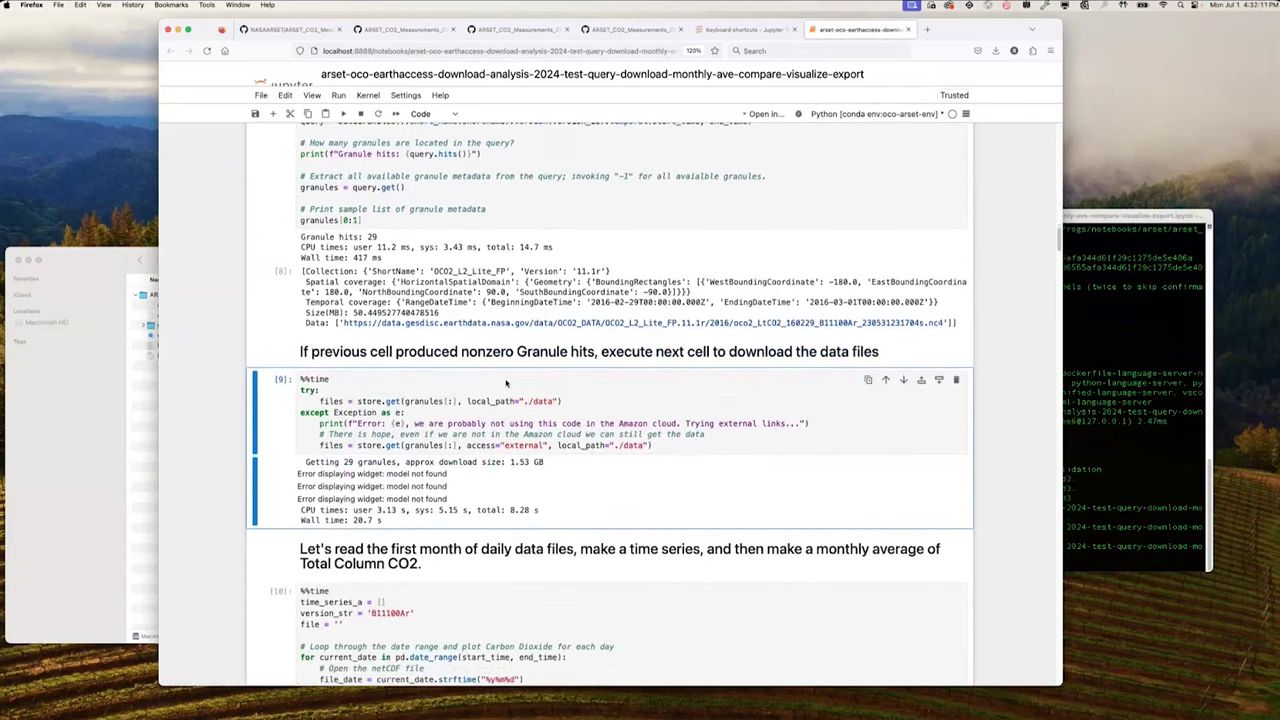
pyautogui.scroll(-1, 506, 382)
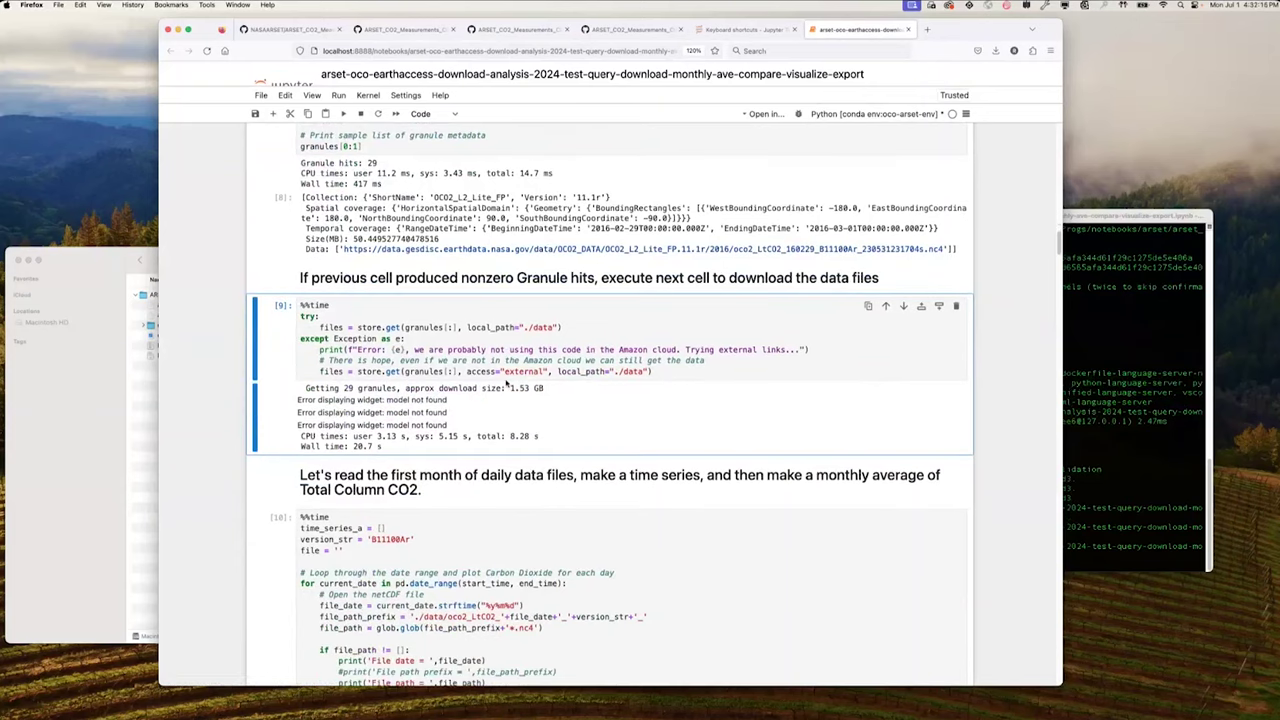
pyautogui.hotkey('shift', 'Return')
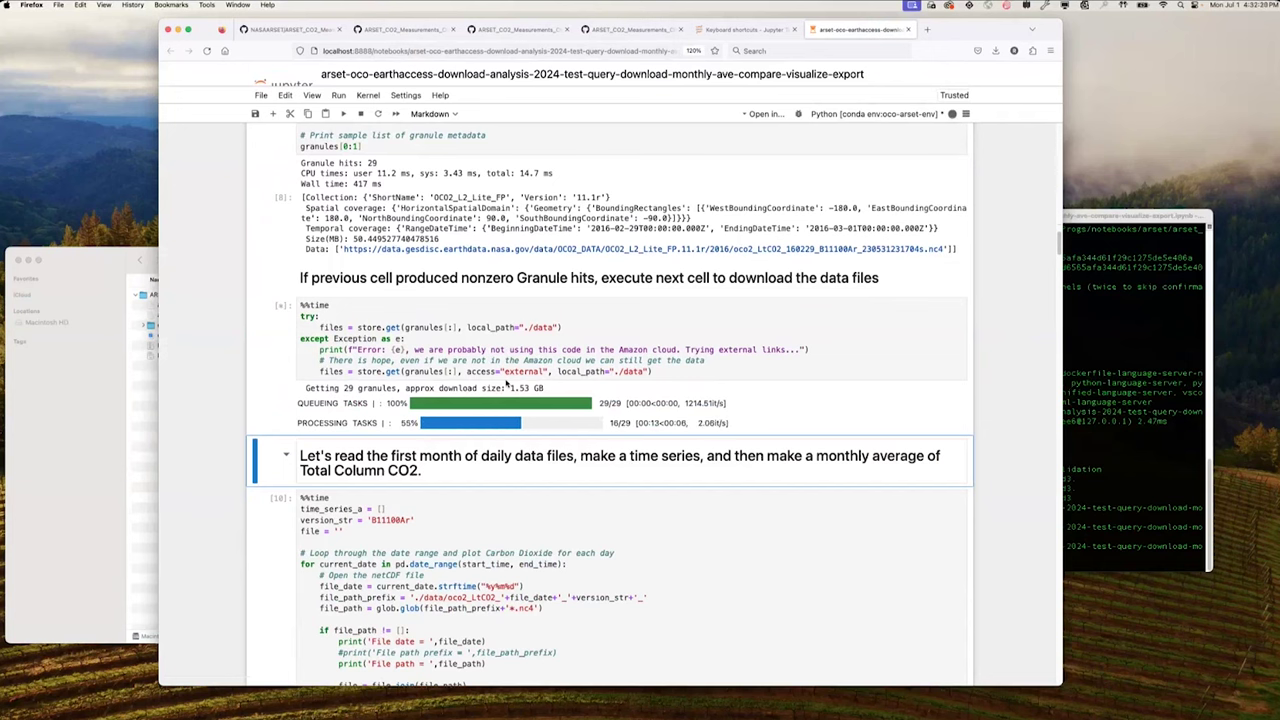
pyautogui.scroll(-1, 507, 383)
pyautogui.scroll(2, 507, 381)
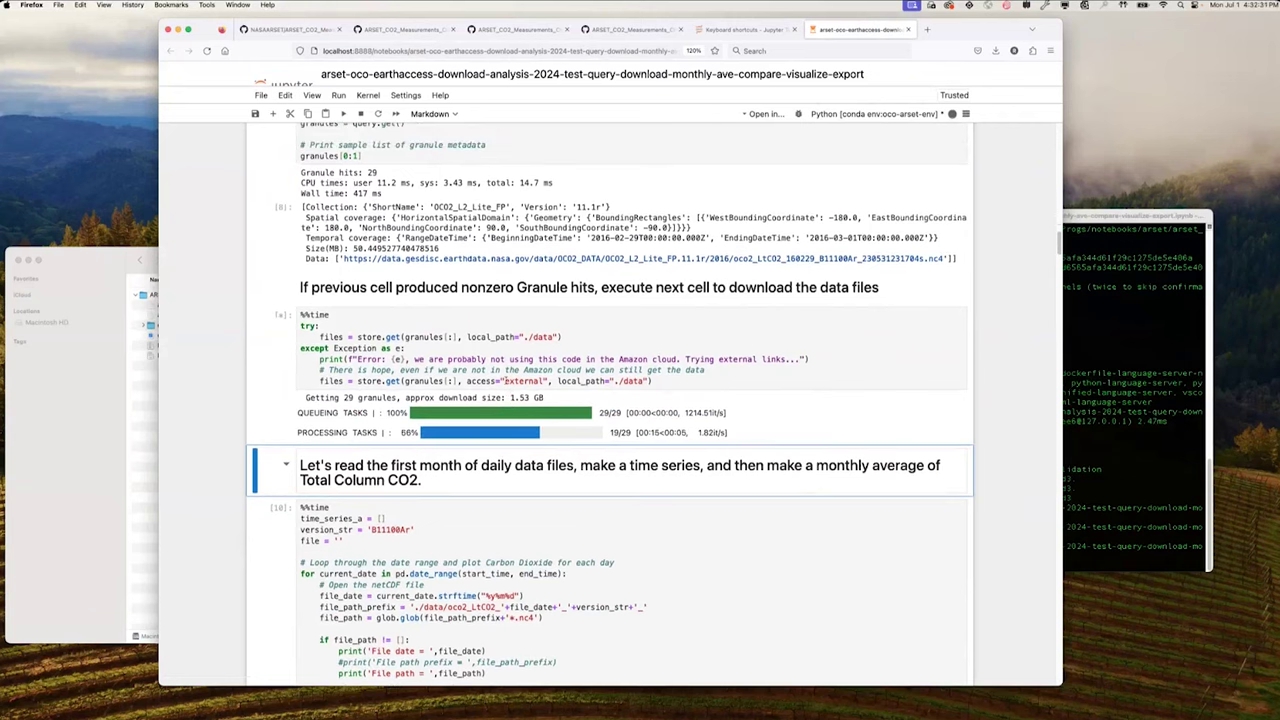
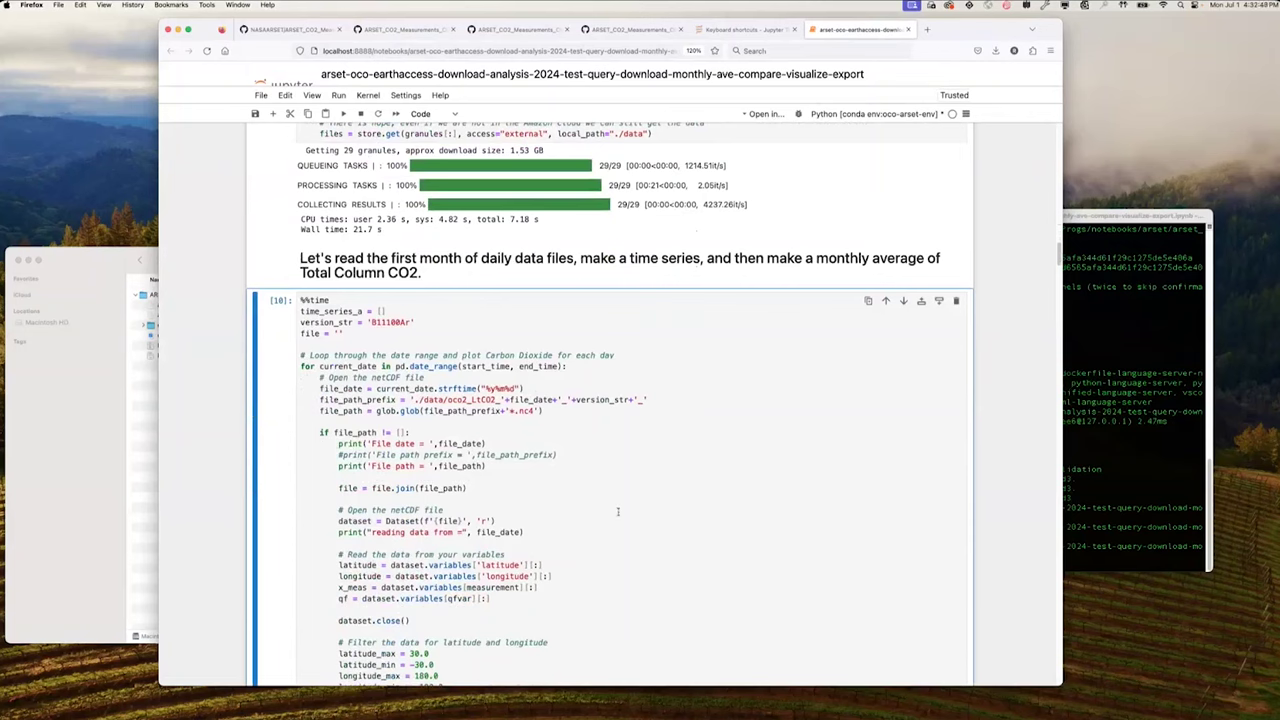
# Run cell [10] to read the March 2016 daily OCO-2 files and review the printed file dates
pyautogui.scroll(-3, 618, 511)
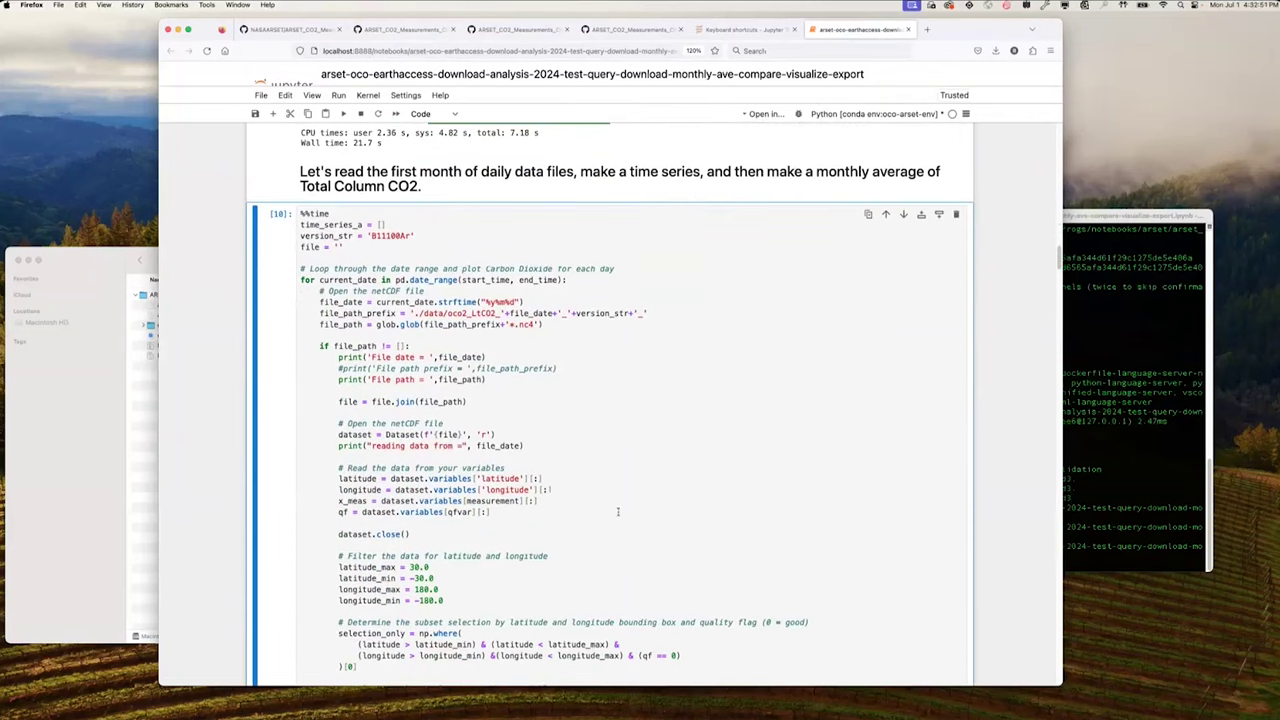
pyautogui.scroll(-1, 618, 511)
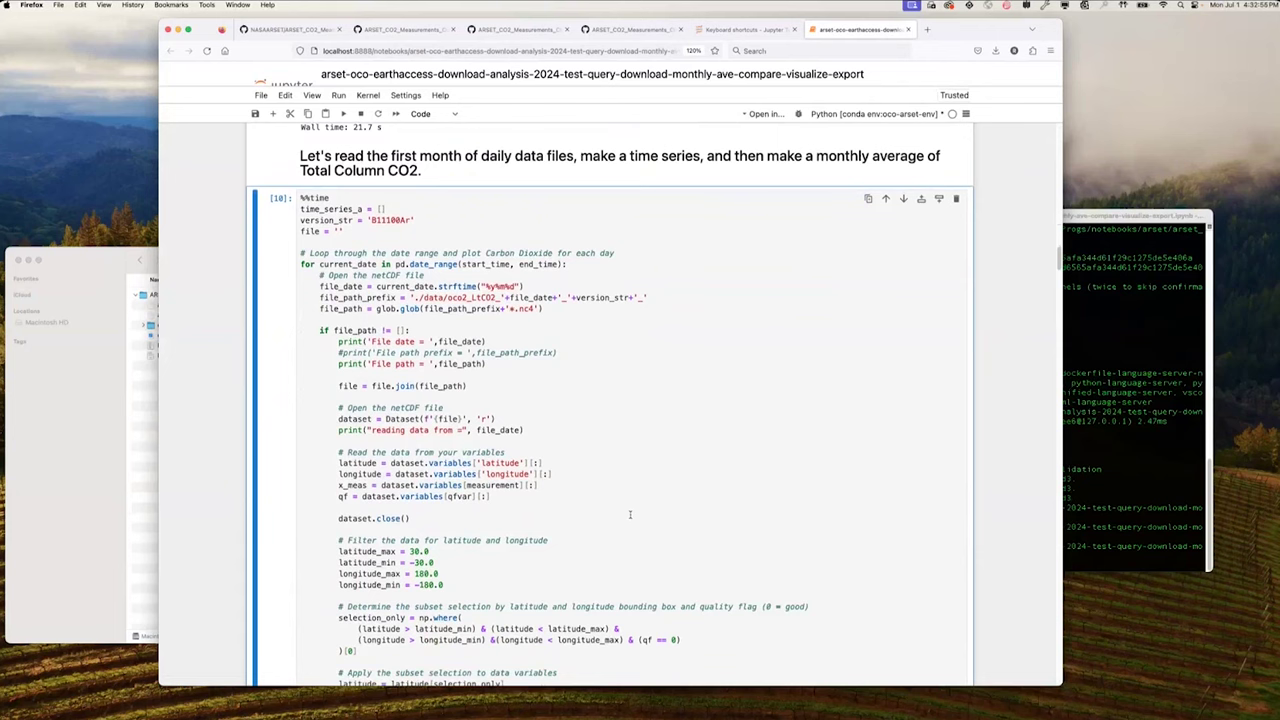
pyautogui.hotkey('shift', 'Return')
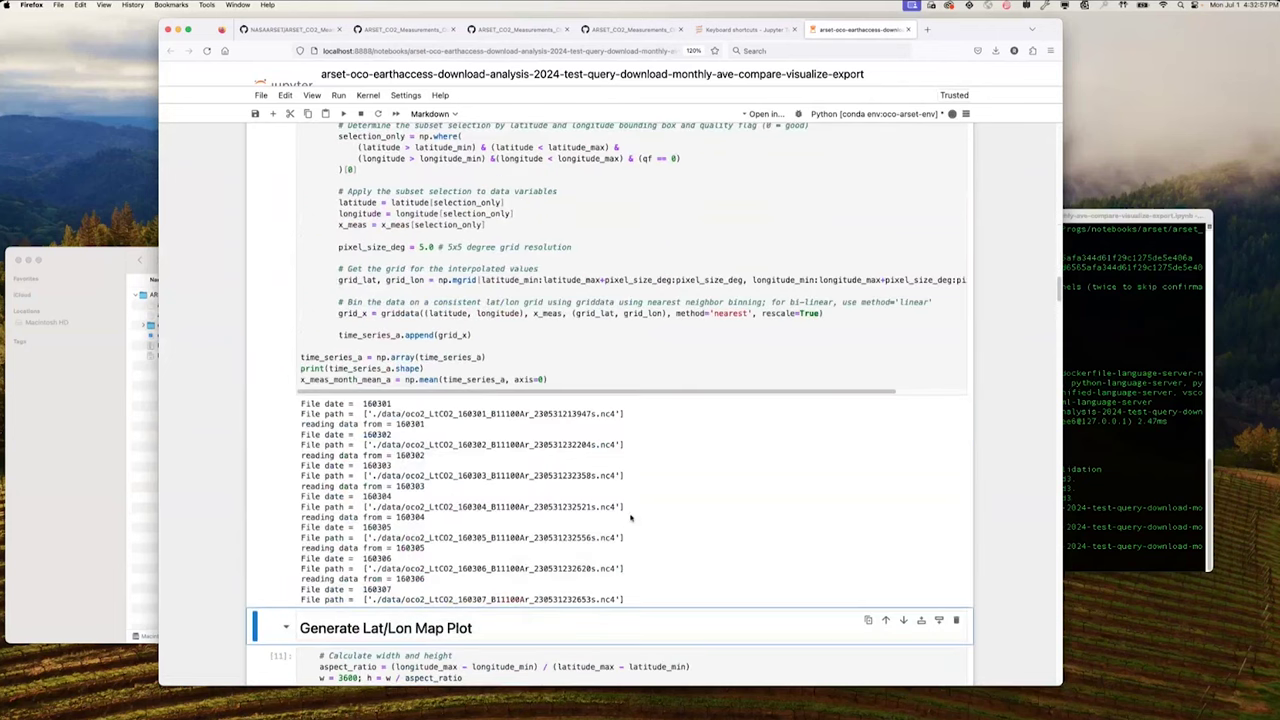
pyautogui.scroll(-5, 630, 517)
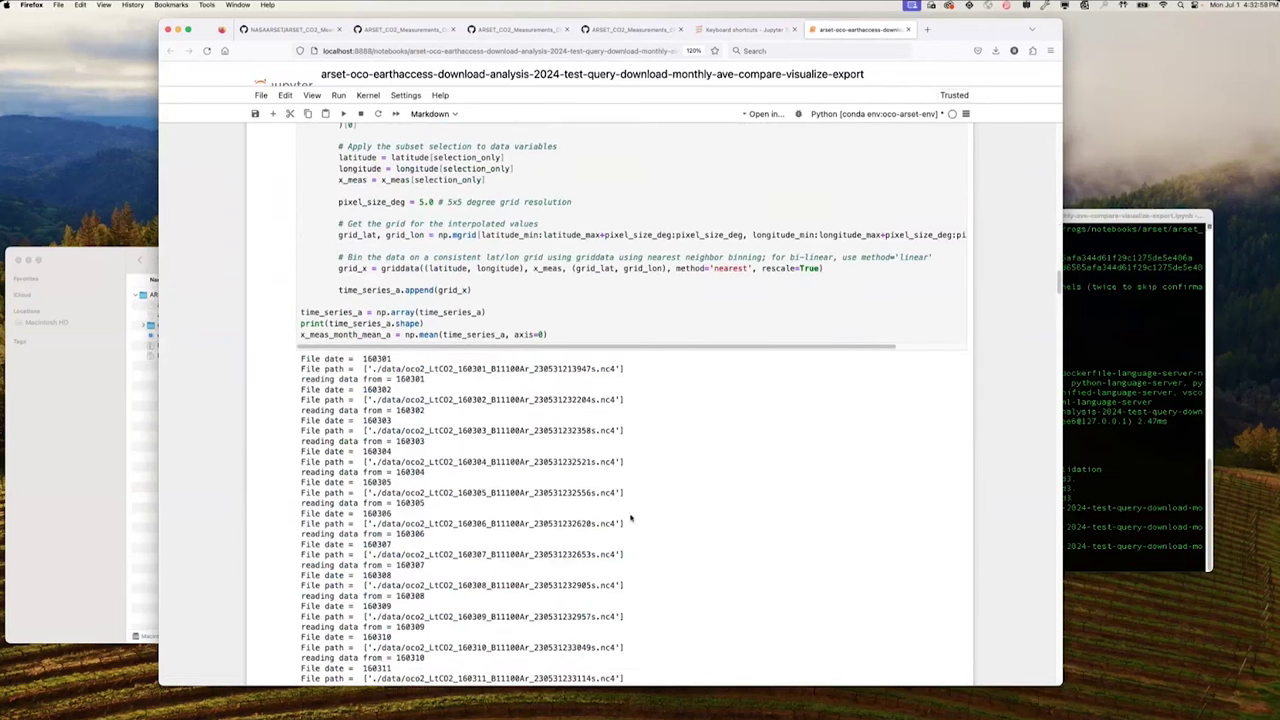
pyautogui.scroll(-3, 630, 517)
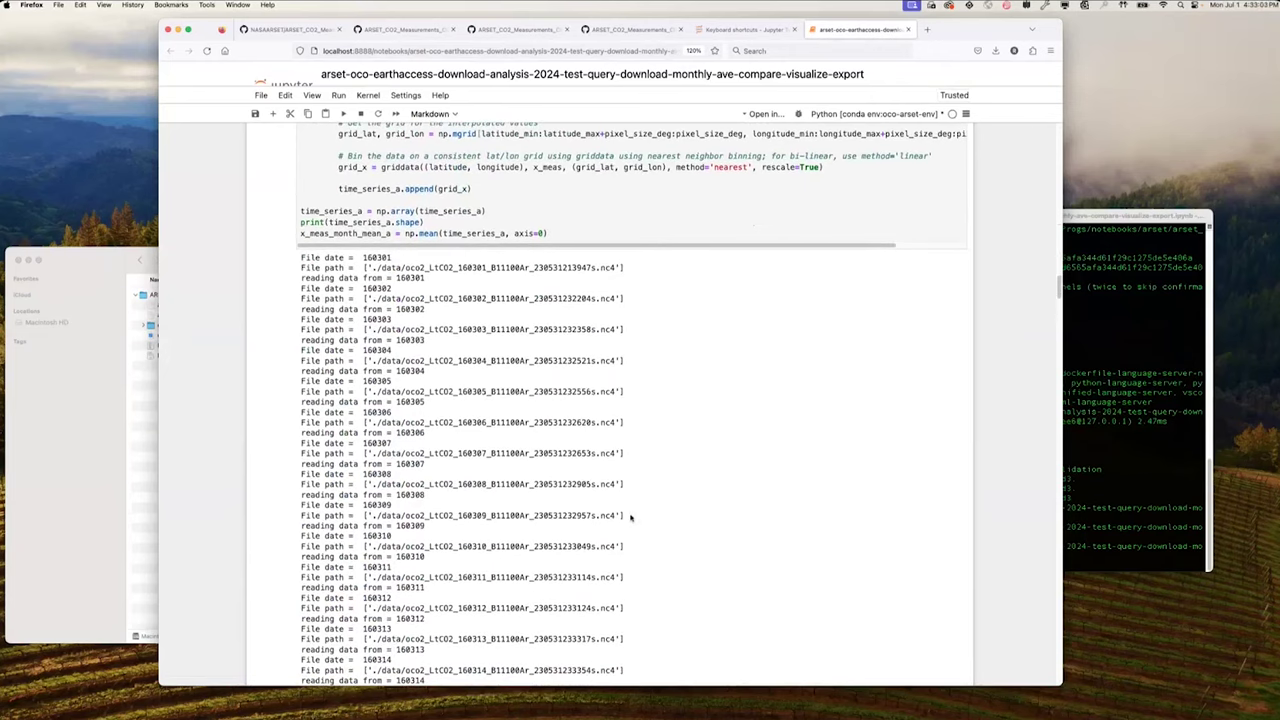
pyautogui.scroll(2, 630, 517)
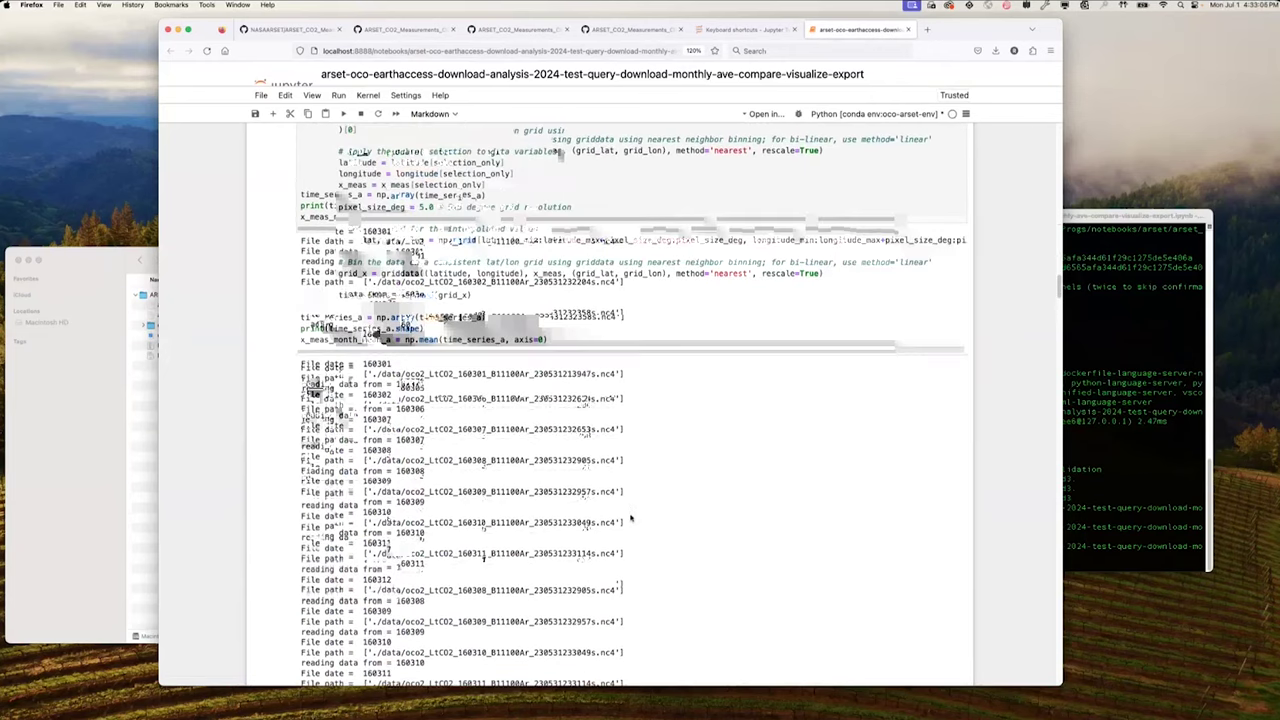
pyautogui.scroll(-1, 630, 517)
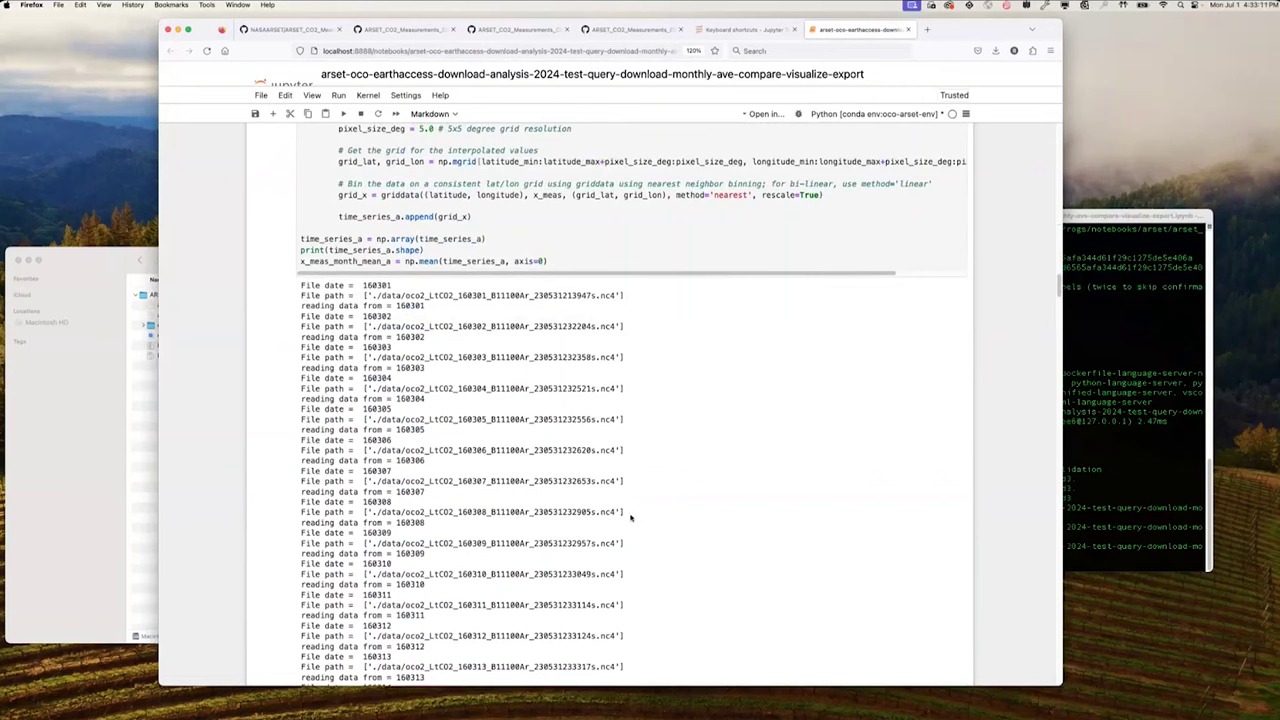
pyautogui.scroll(5, 630, 517)
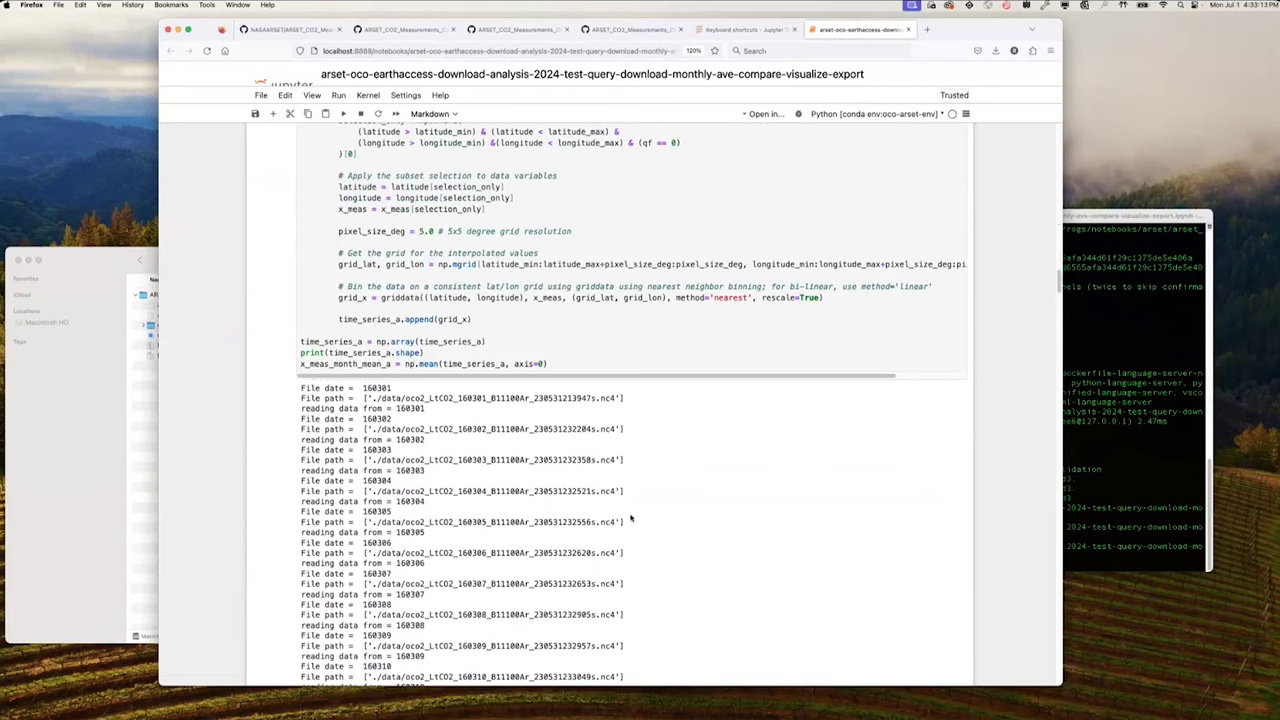
pyautogui.scroll(6, 630, 517)
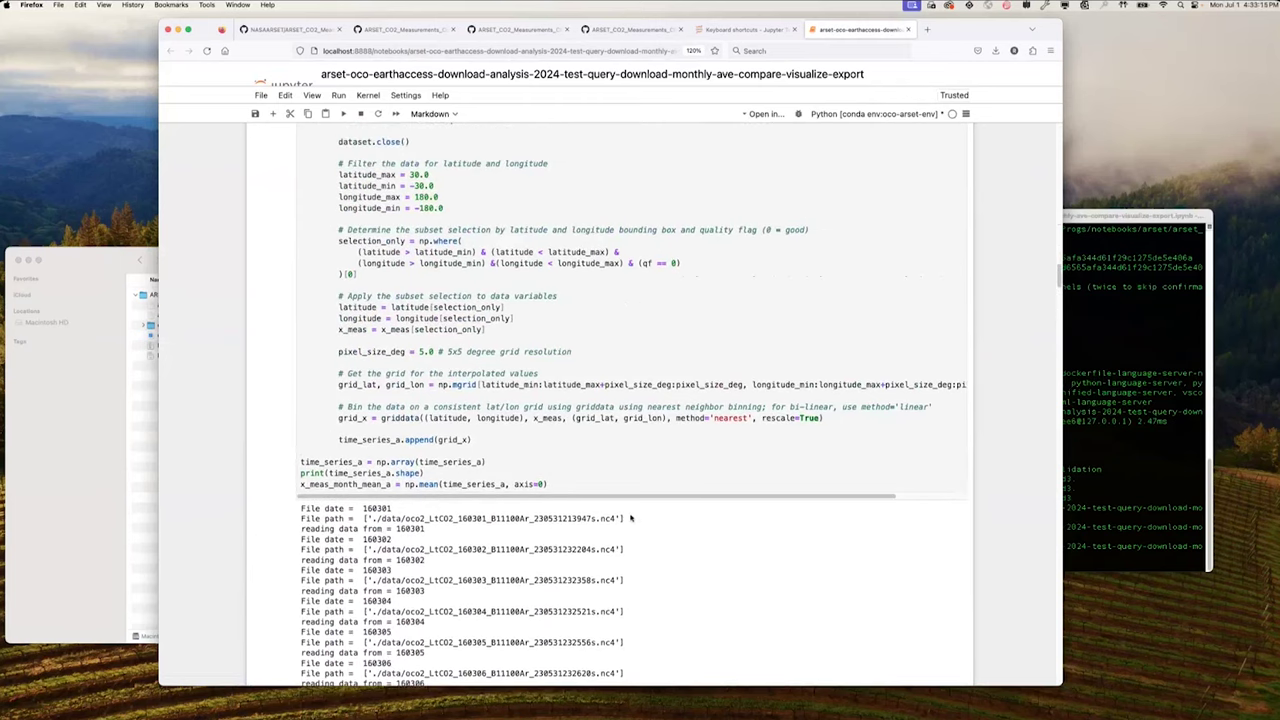
pyautogui.scroll(2, 630, 517)
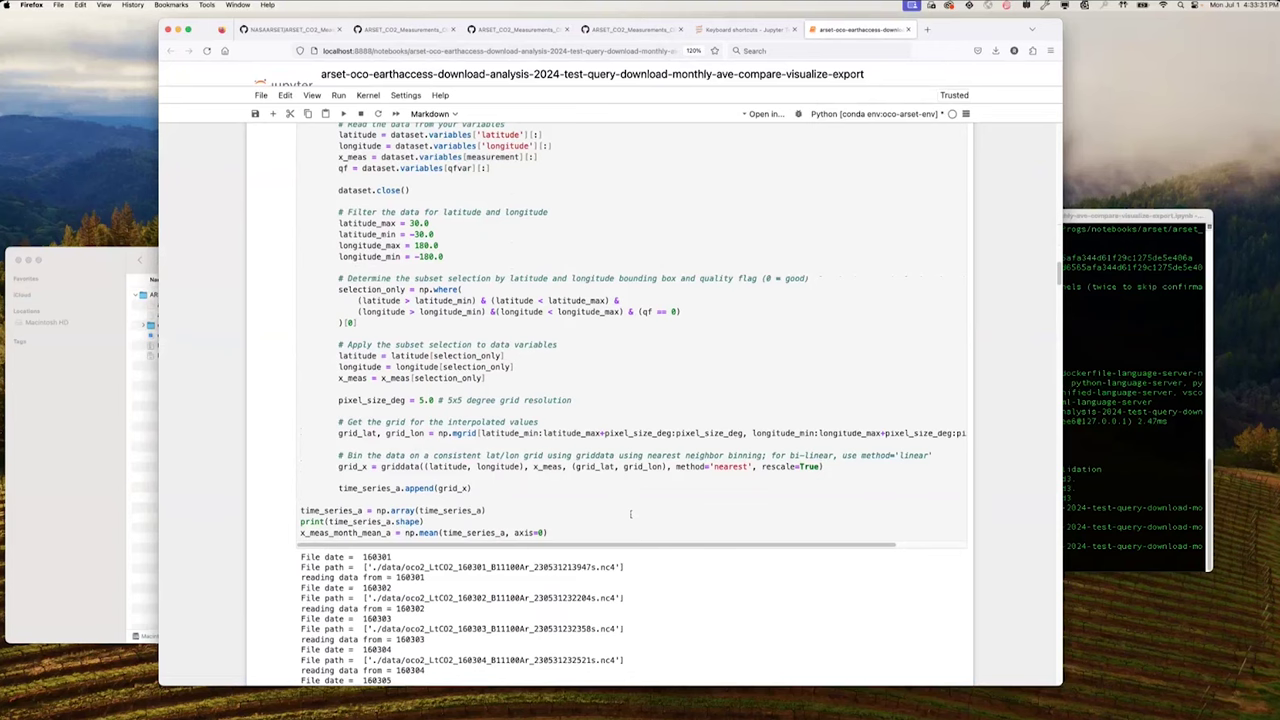
pyautogui.scroll(-3, 630, 514)
pyautogui.scroll(3, 630, 514)
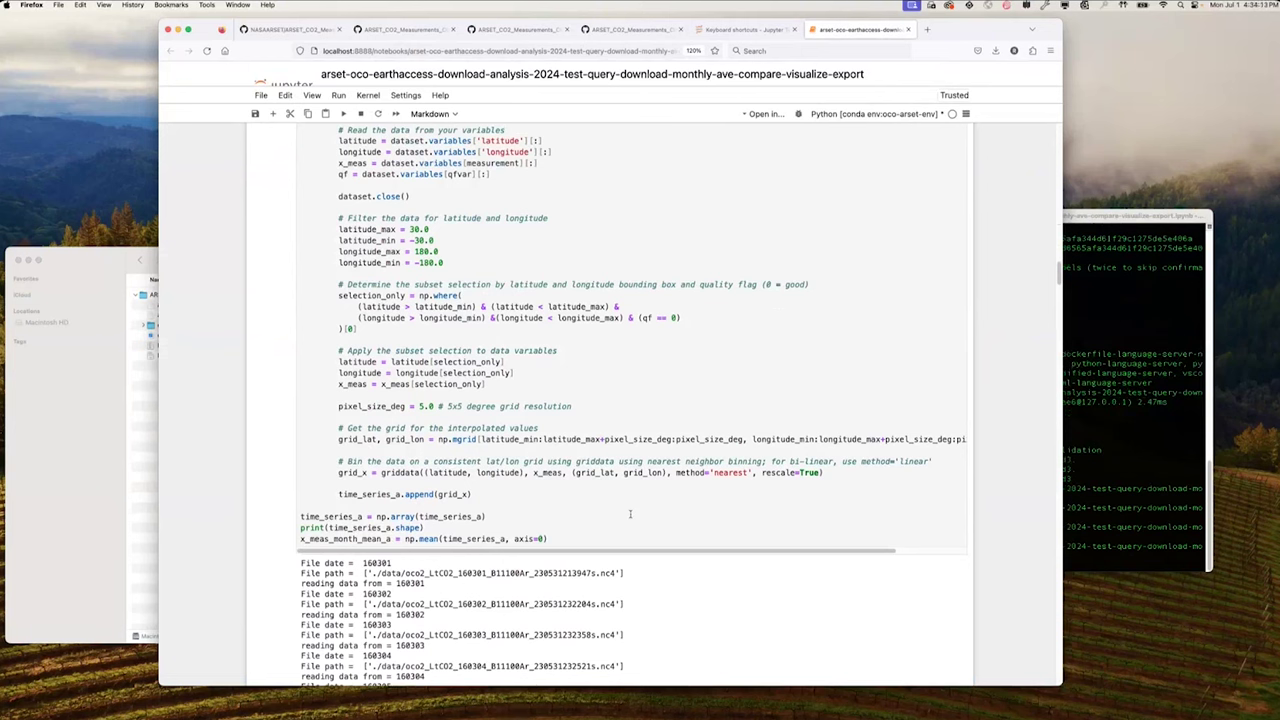
pyautogui.scroll(-1, 630, 514)
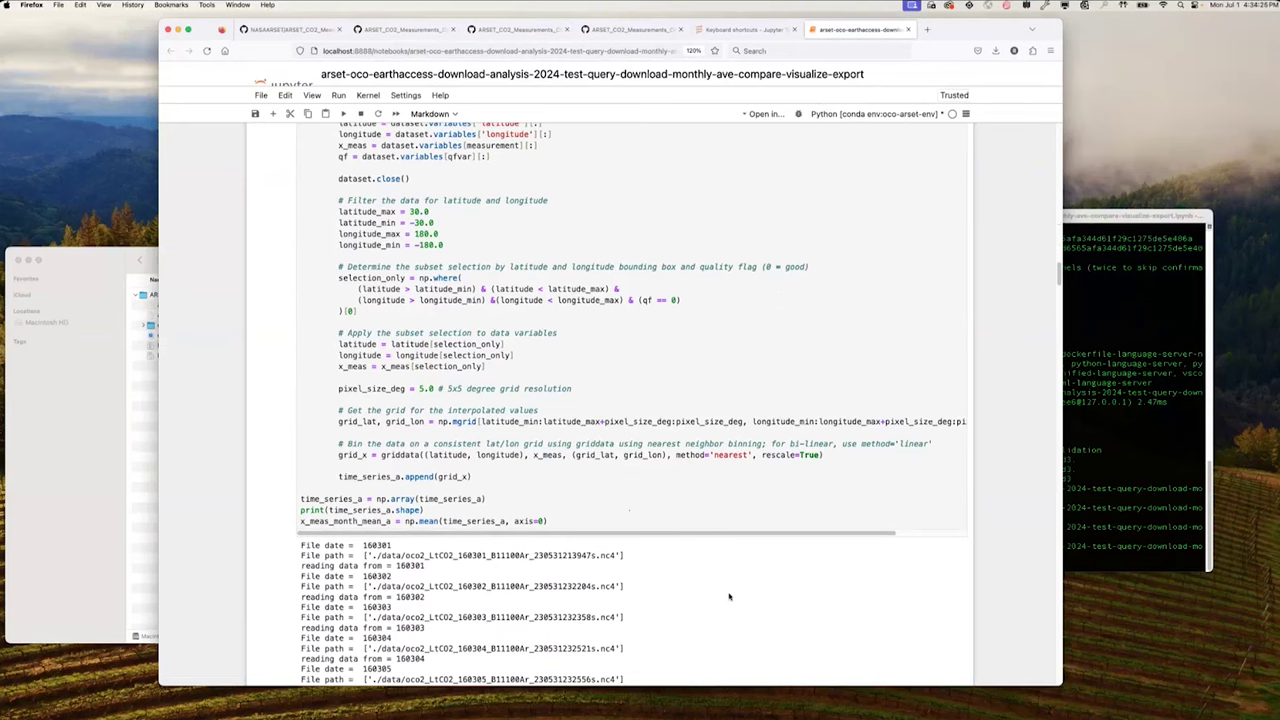
# Scroll past the (28, 13, 73) reading output and select the Lat/Lon map plotting cell [11]
pyautogui.scroll(-5, 729, 597)
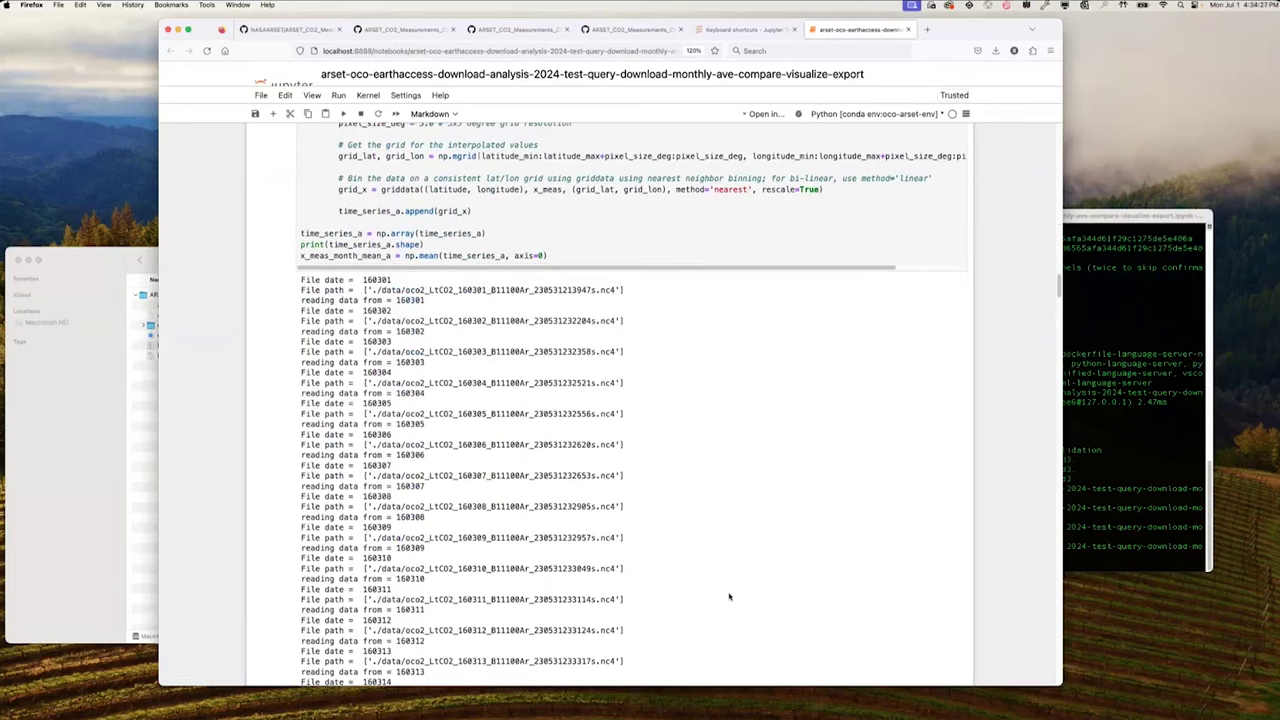
pyautogui.scroll(-1, 729, 597)
pyautogui.scroll(-2, 729, 597)
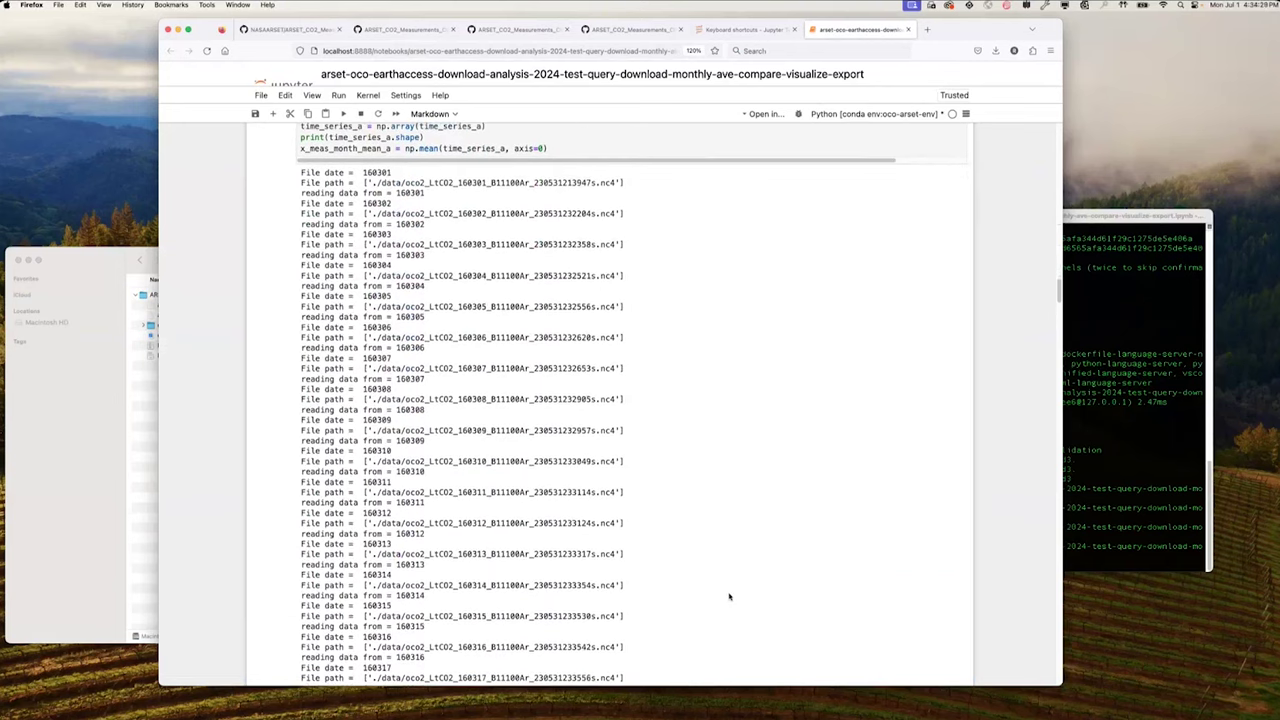
pyautogui.scroll(-5, 729, 597)
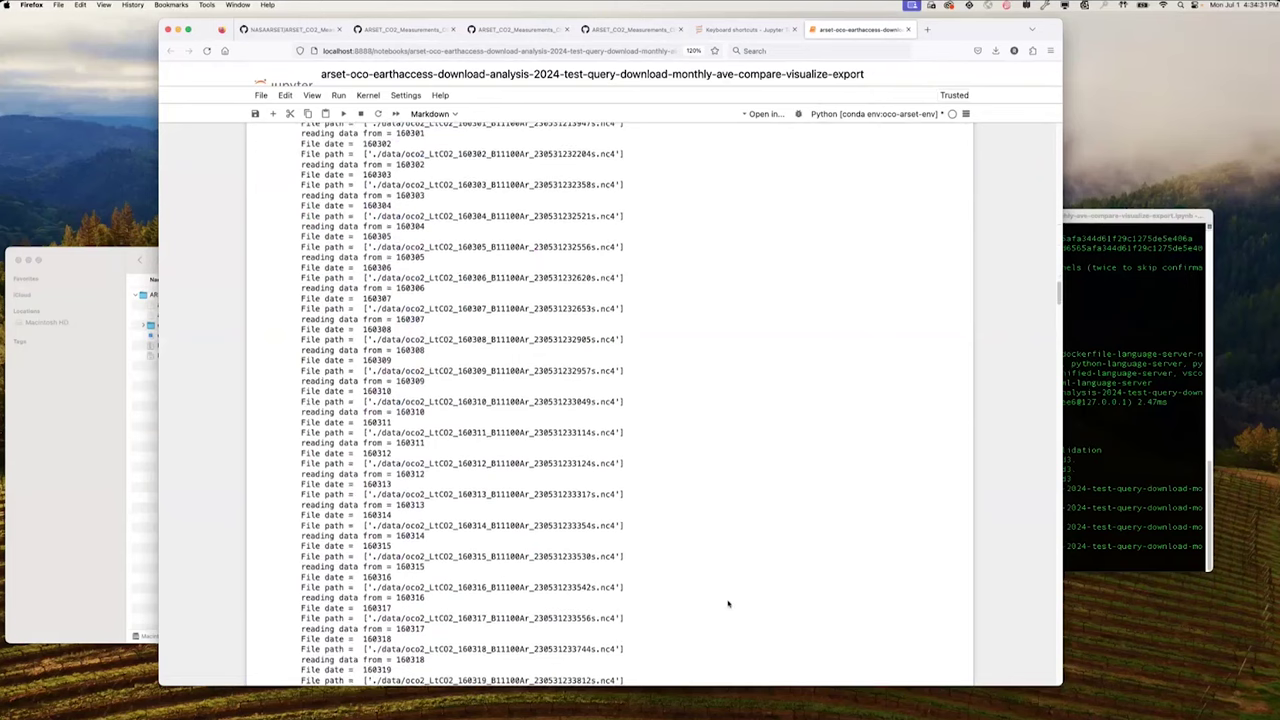
pyautogui.scroll(-9, 729, 604)
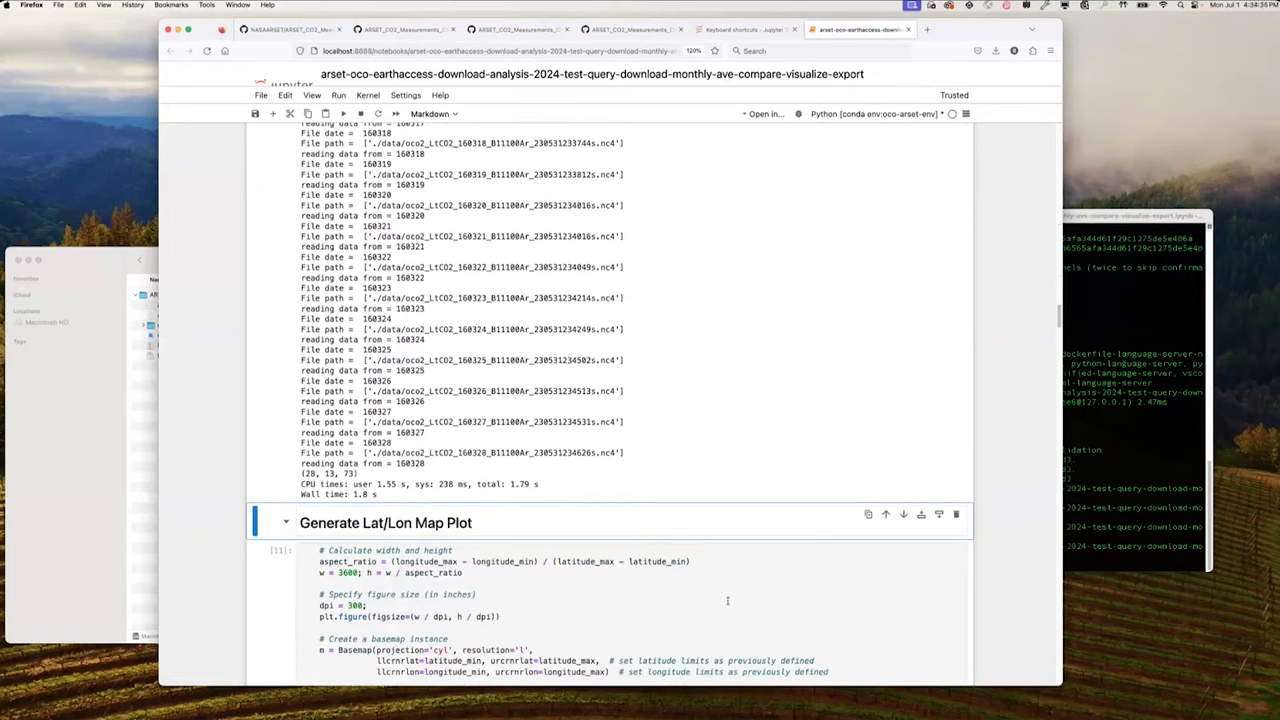
pyautogui.scroll(-3, 727, 600)
pyautogui.click(727, 600)
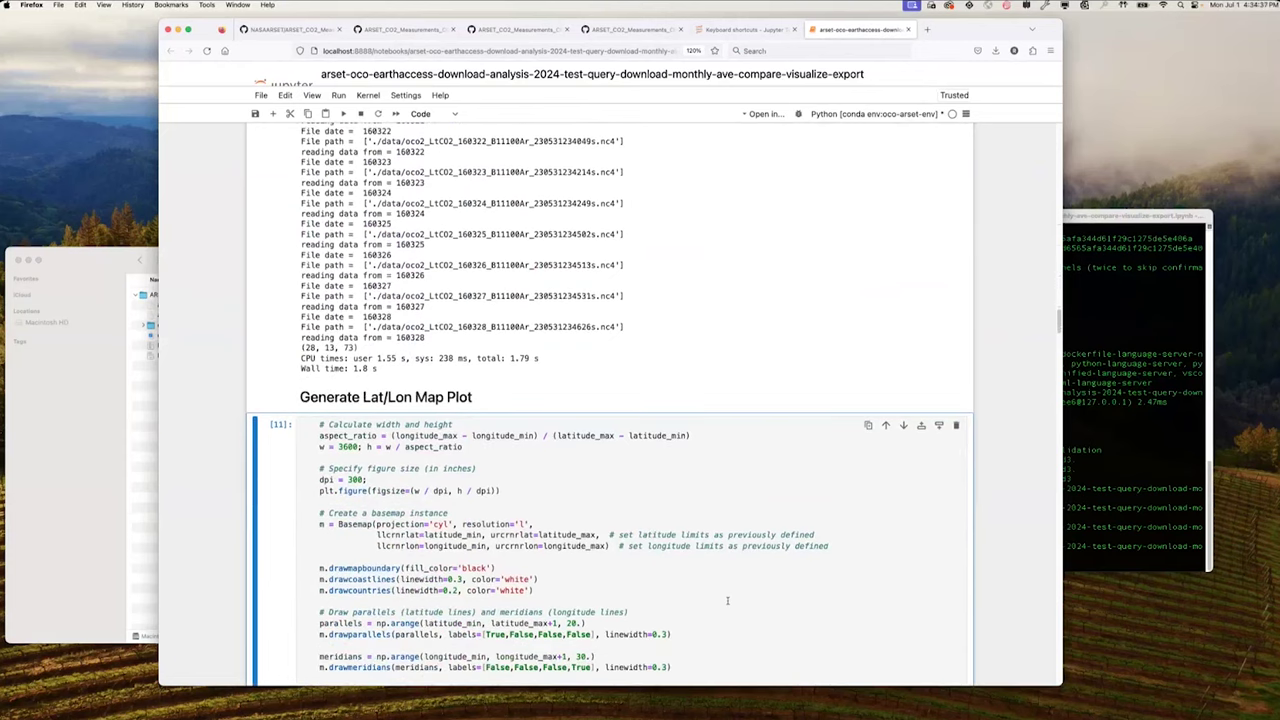
pyautogui.scroll(-4, 727, 600)
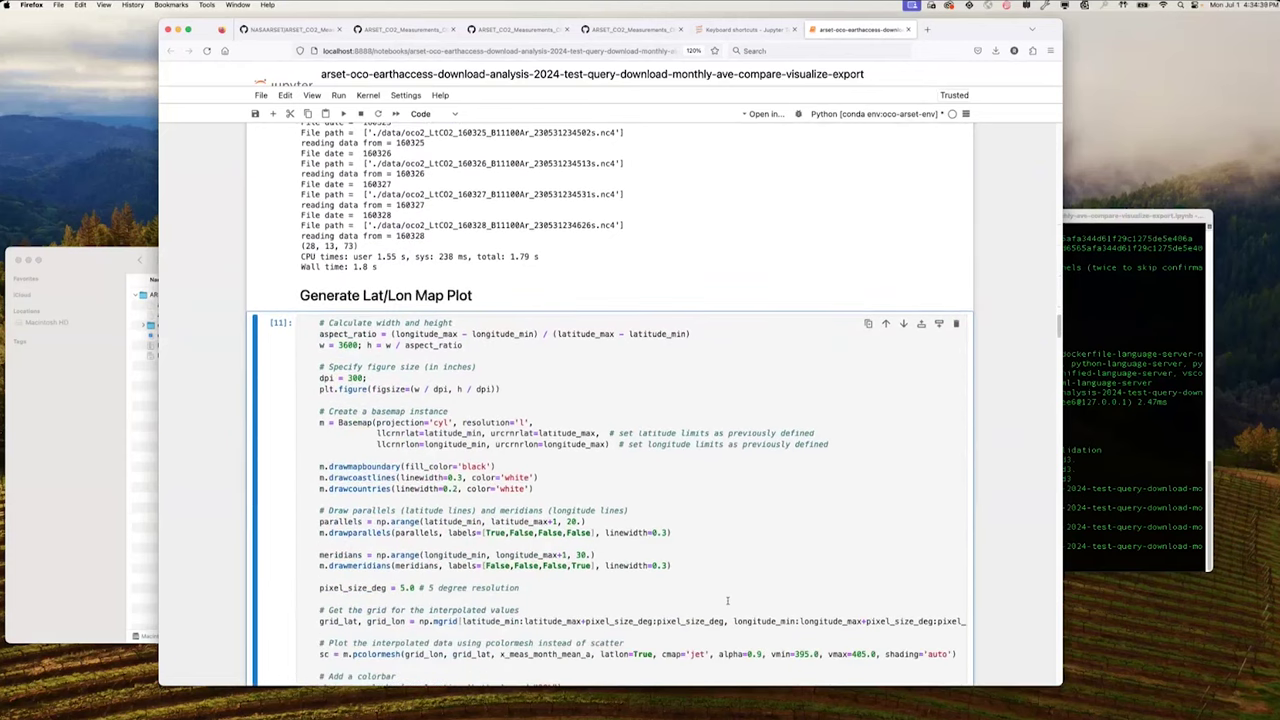
pyautogui.scroll(-1, 727, 600)
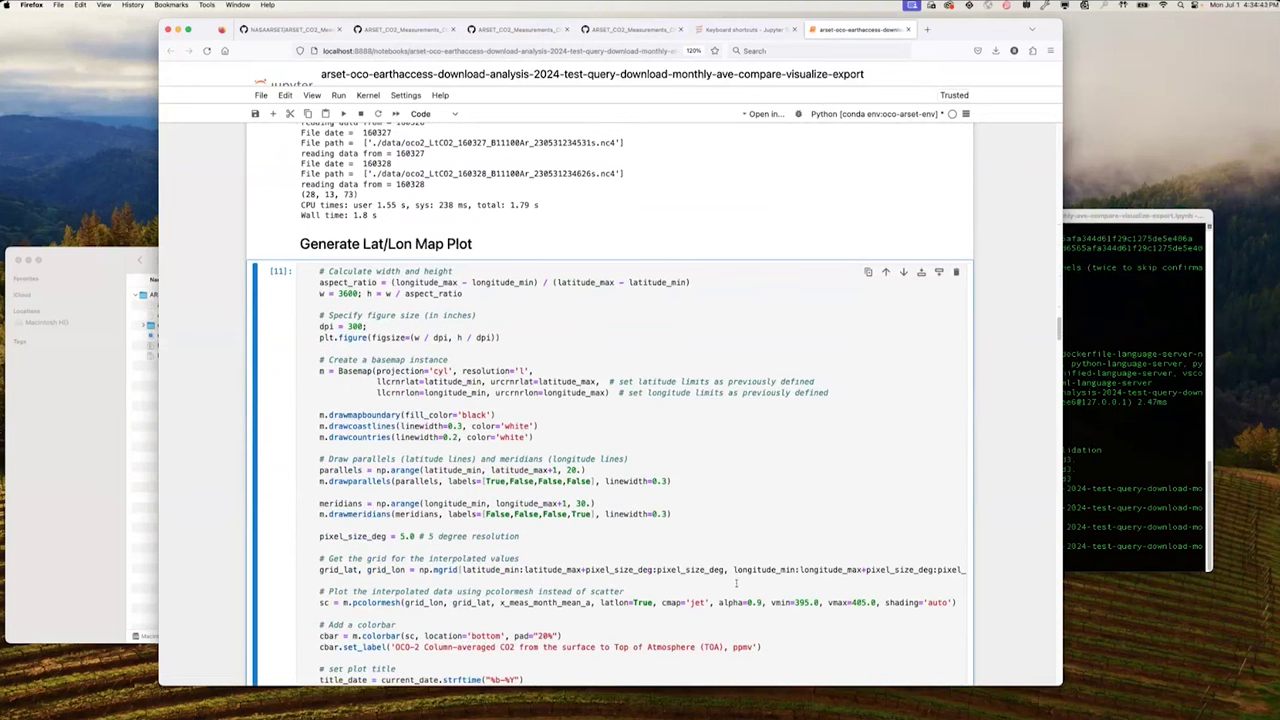
pyautogui.scroll(-1, 771, 581)
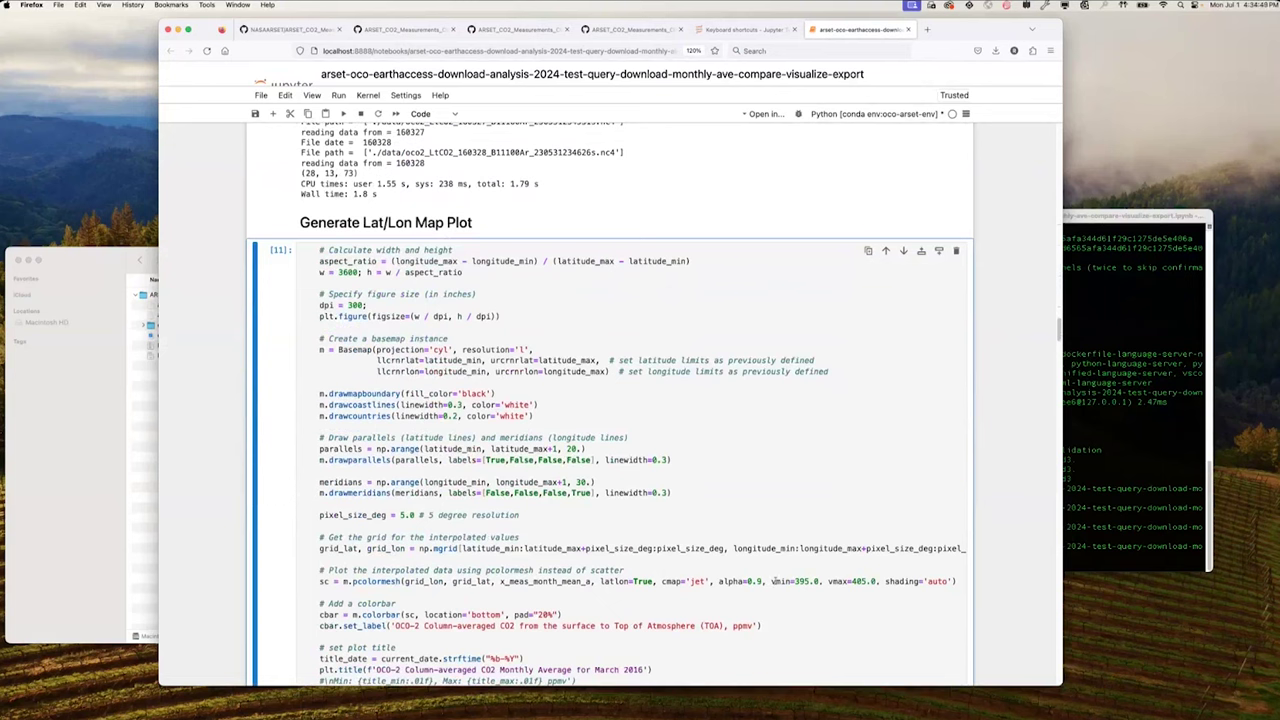
# Run cell [11] to draw the March 2016 OCO-2 column-averaged CO2 monthly average map
pyautogui.hotkey('shift', 'Return')
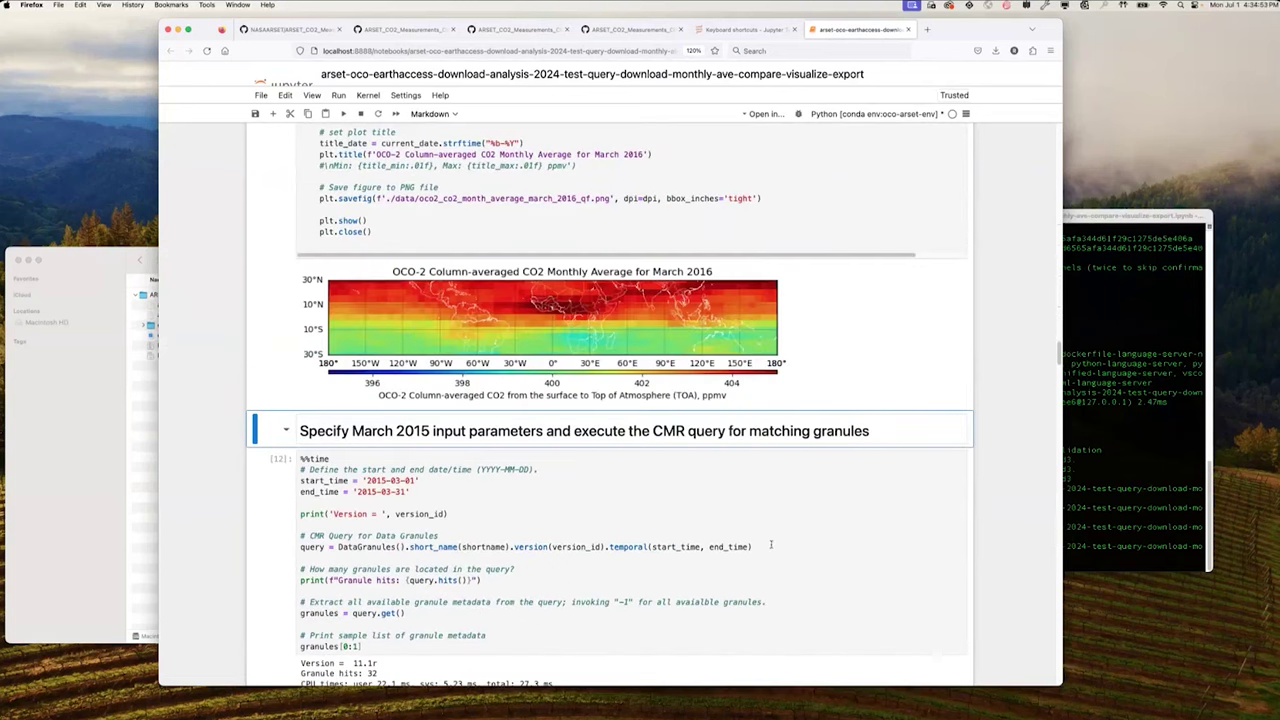
pyautogui.scroll(-2, 773, 542)
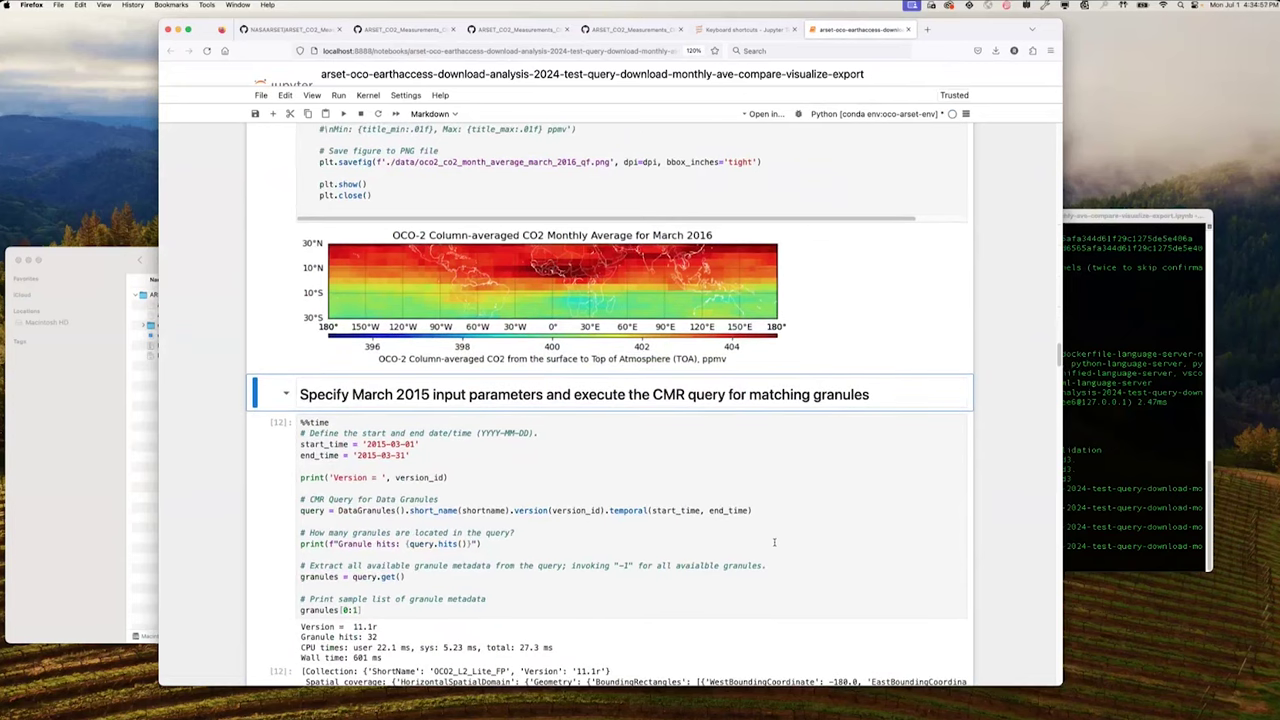
pyautogui.scroll(-3, 773, 542)
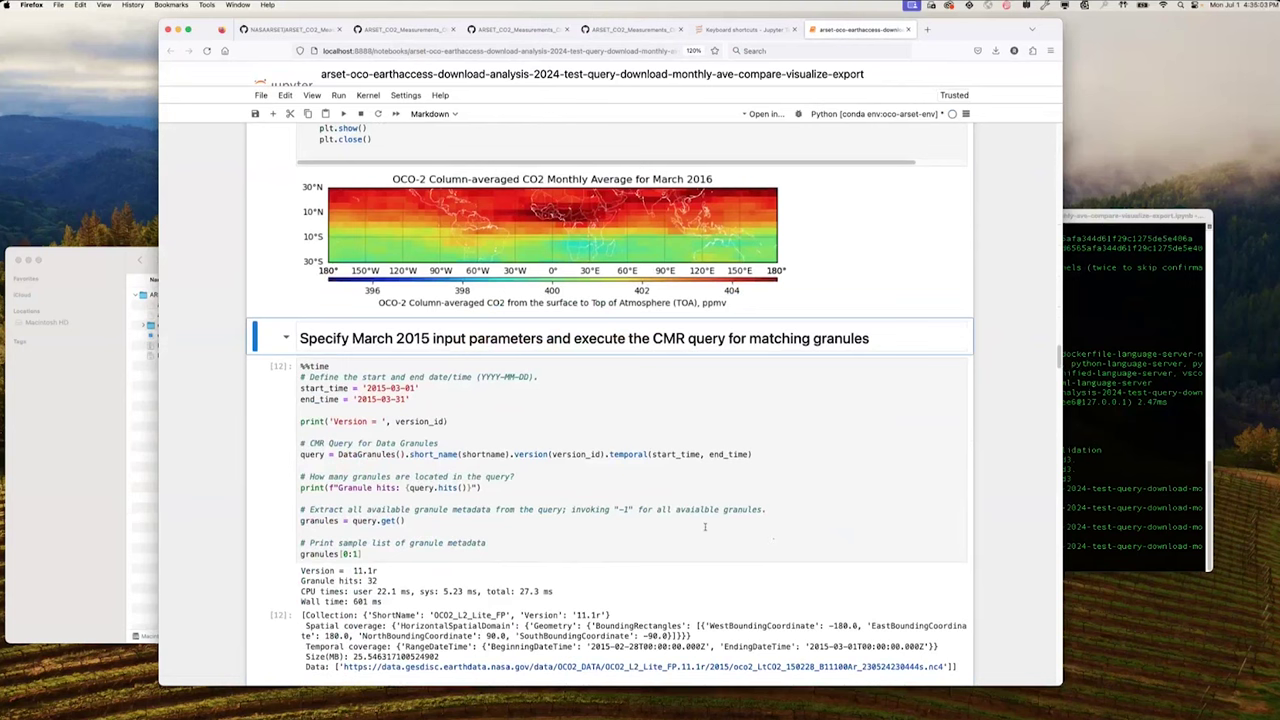
pyautogui.scroll(-2, 705, 527)
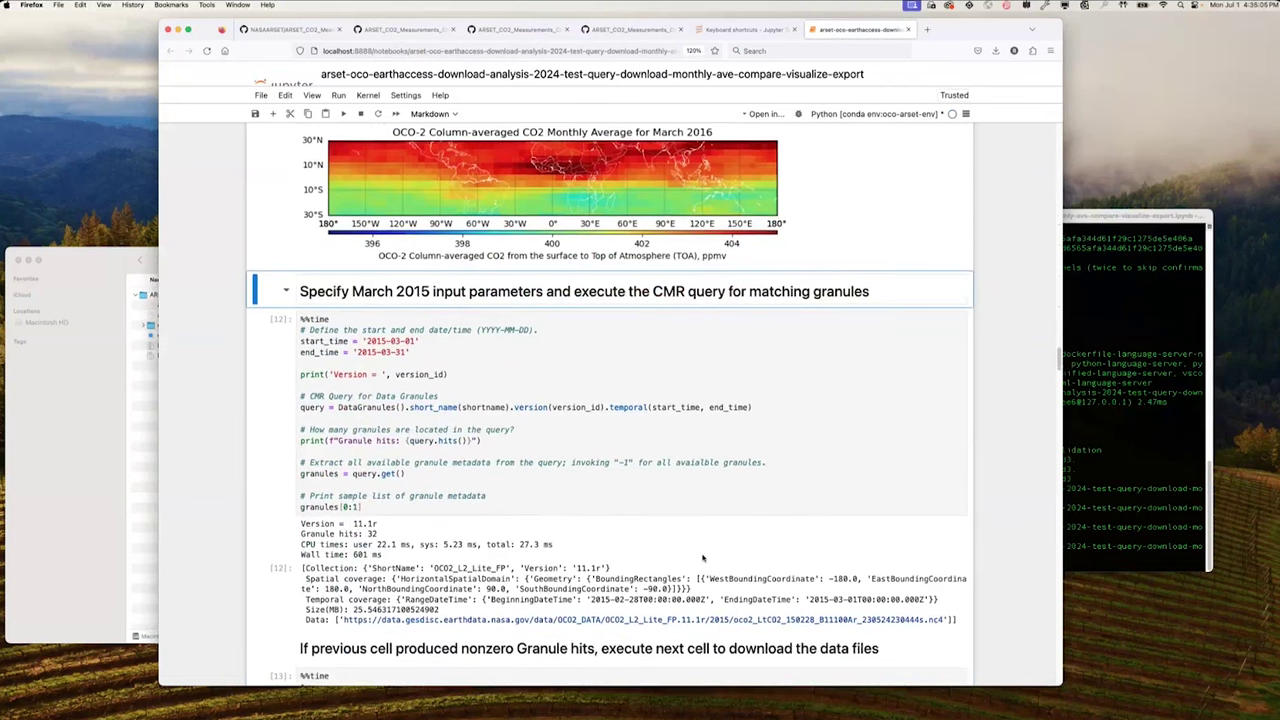
# Rerun the March 2015 granule query cell, returning 32 hits
pyautogui.click(703, 558)
pyautogui.hotkey('shift', 'Return')
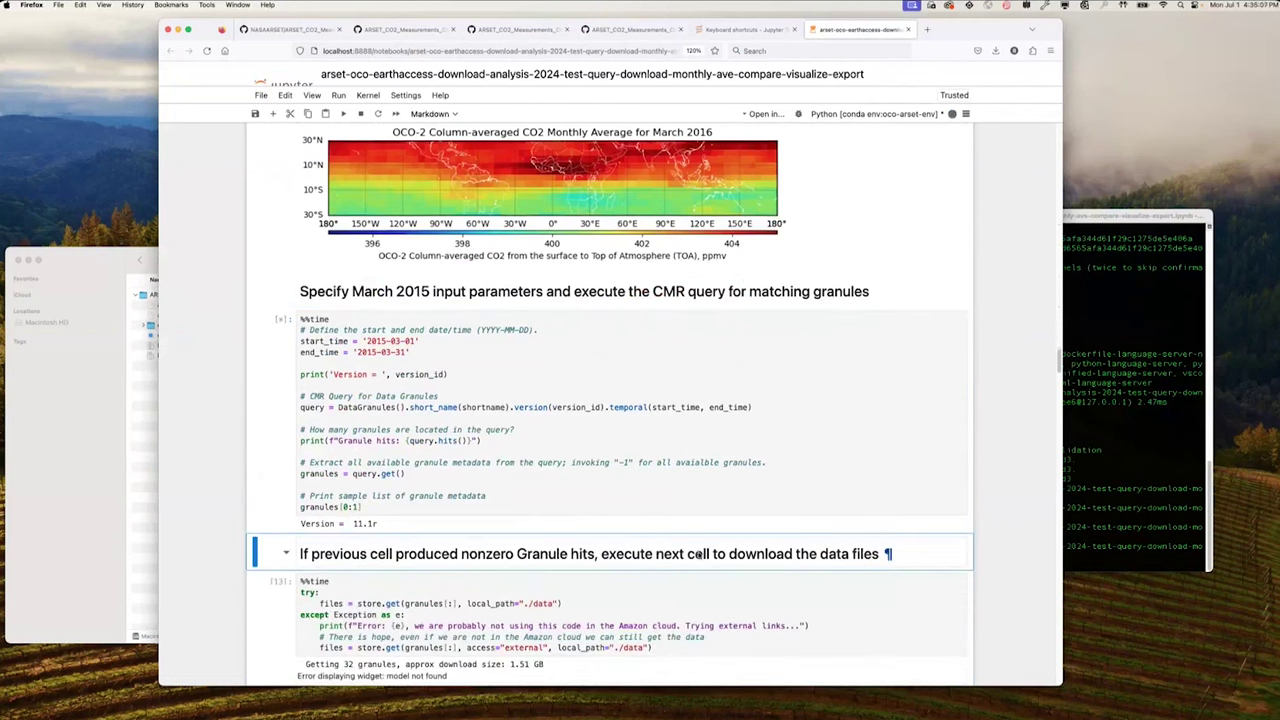
pyautogui.scroll(-5, 700, 556)
# Download the 32 March 2015 granules, about 1.51 GB, in 20.9 s
pyautogui.hotkey('shift', 'Return')
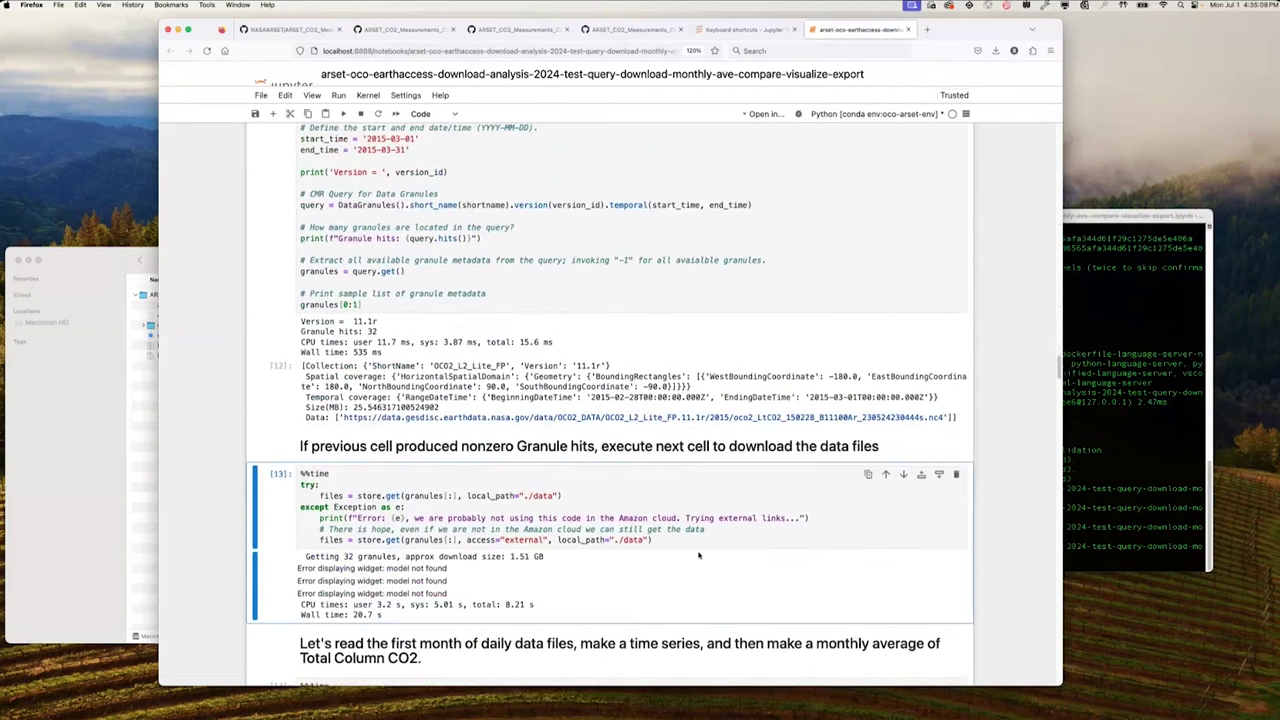
pyautogui.hotkey('shift', 'Return')
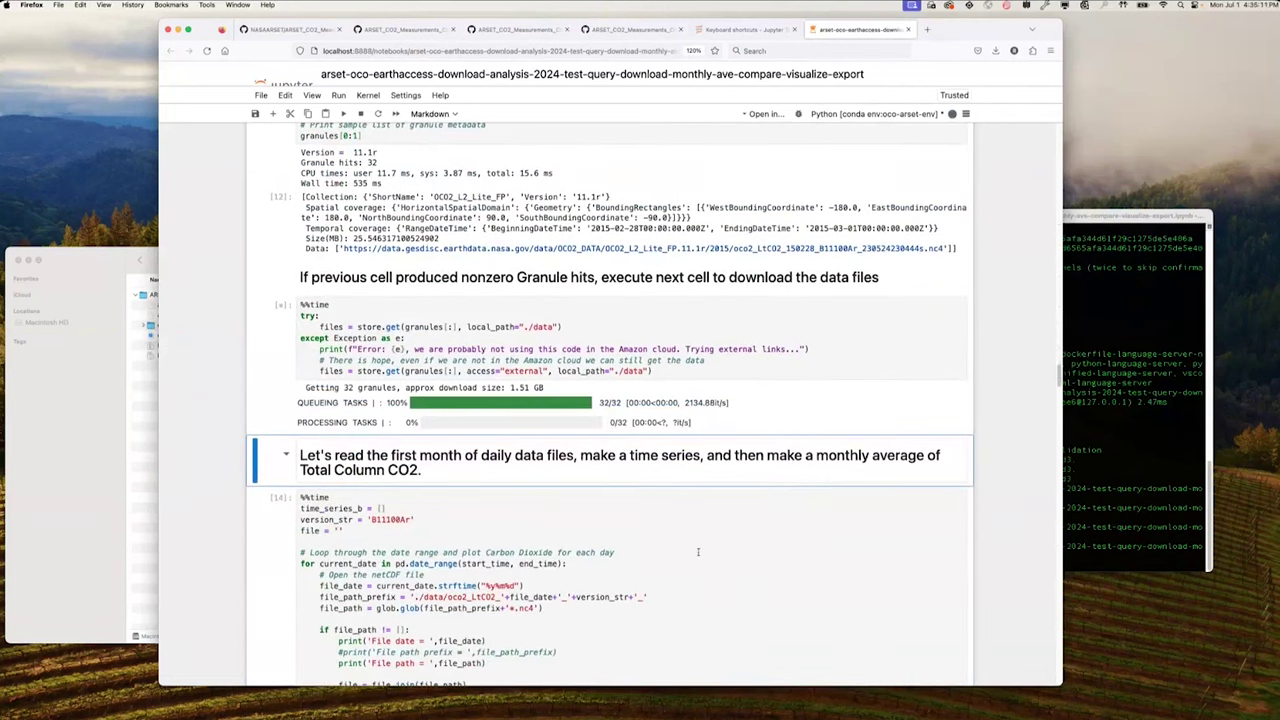
pyautogui.scroll(-2, 698, 551)
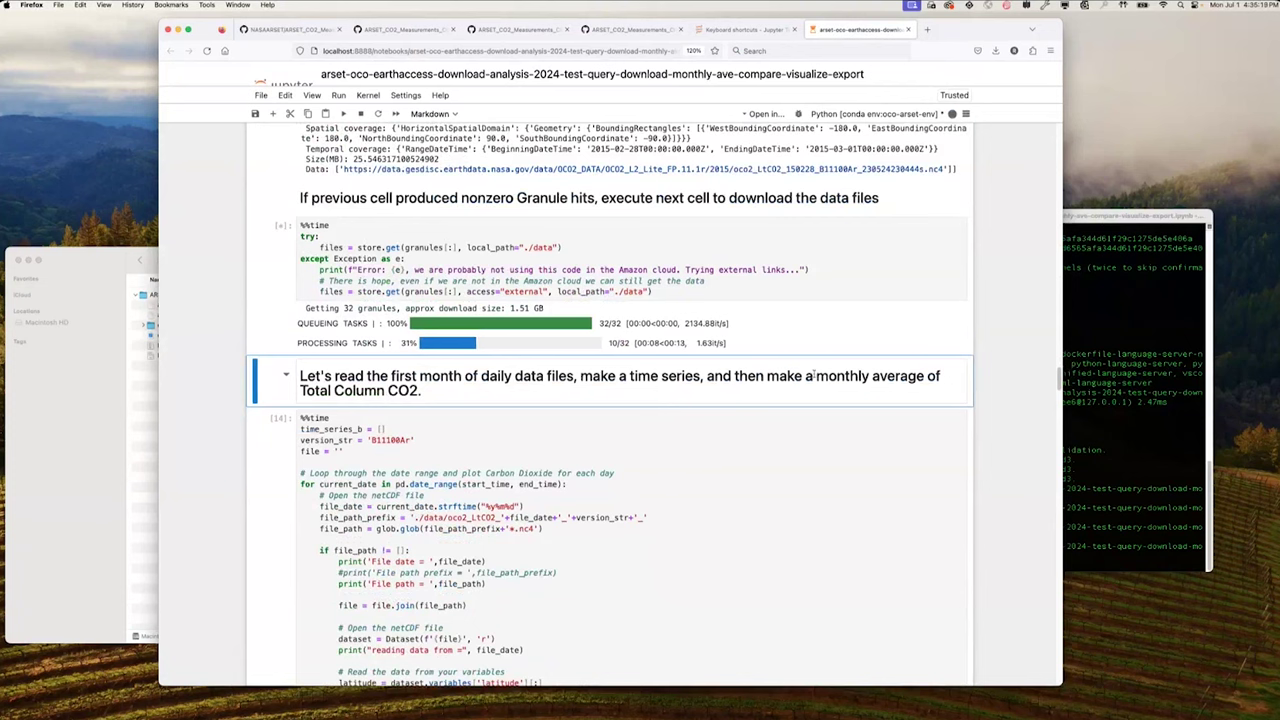
pyautogui.scroll(-1, 841, 429)
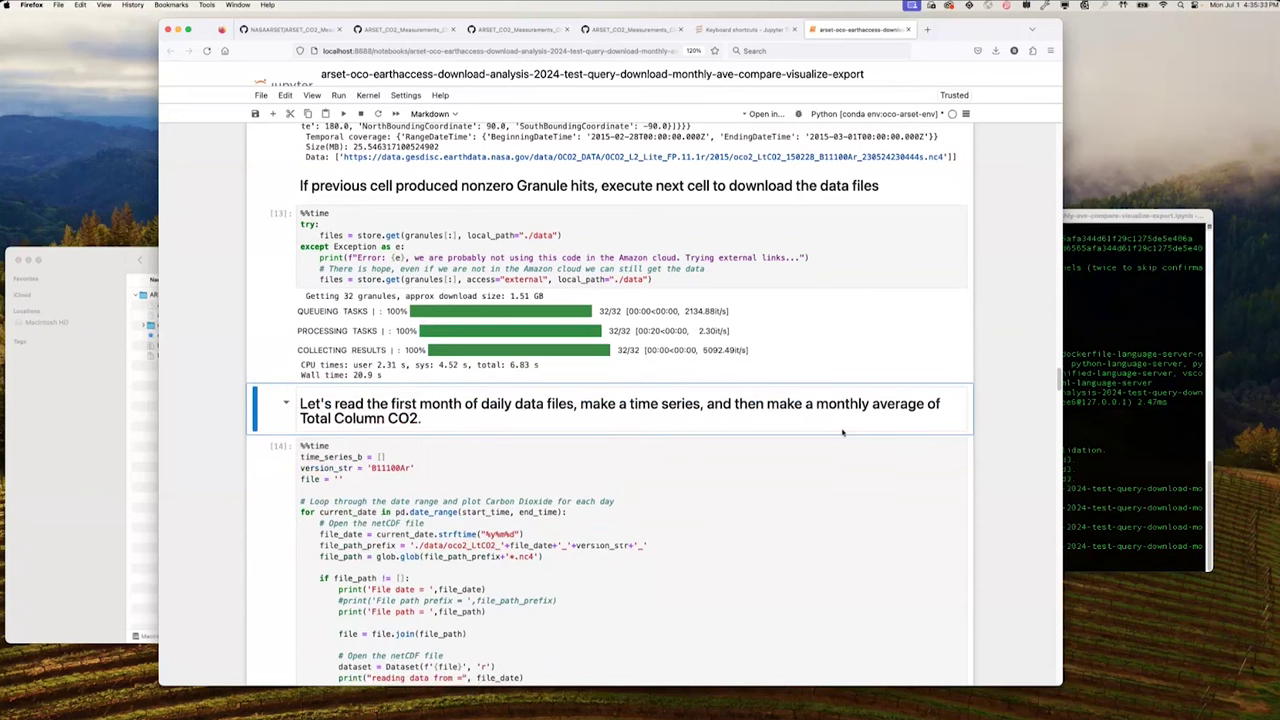
pyautogui.scroll(-1, 789, 438)
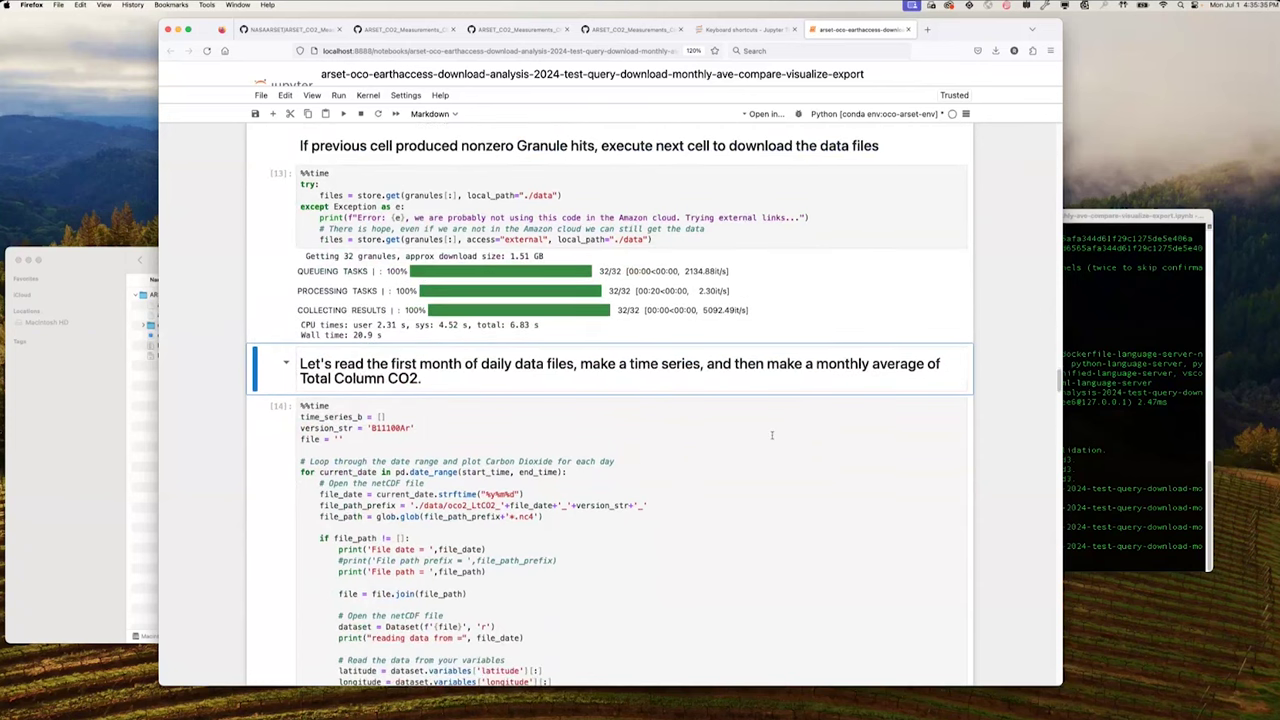
pyautogui.scroll(-1, 771, 435)
pyautogui.scroll(-2, 771, 435)
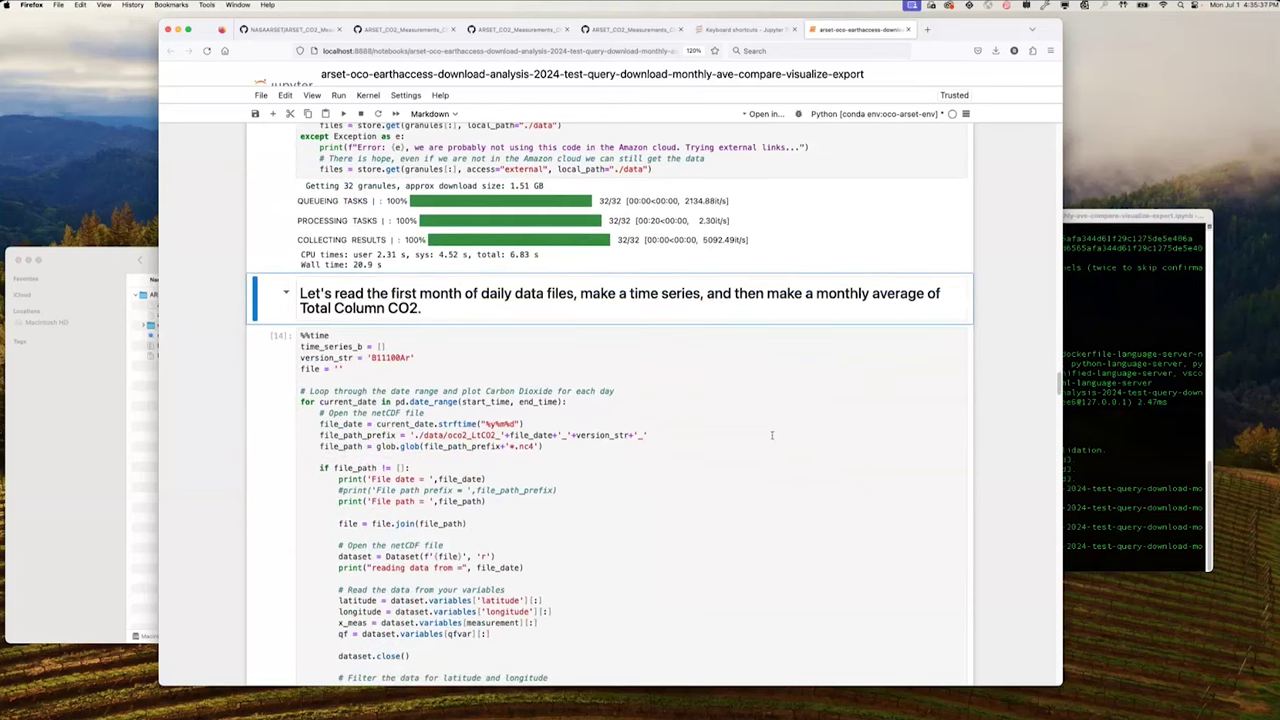
# Read the March 2015 daily files into a (31, 13, 73) time series
pyautogui.click(771, 435)
pyautogui.scroll(-3, 771, 435)
pyautogui.hotkey('shift', 'Return')
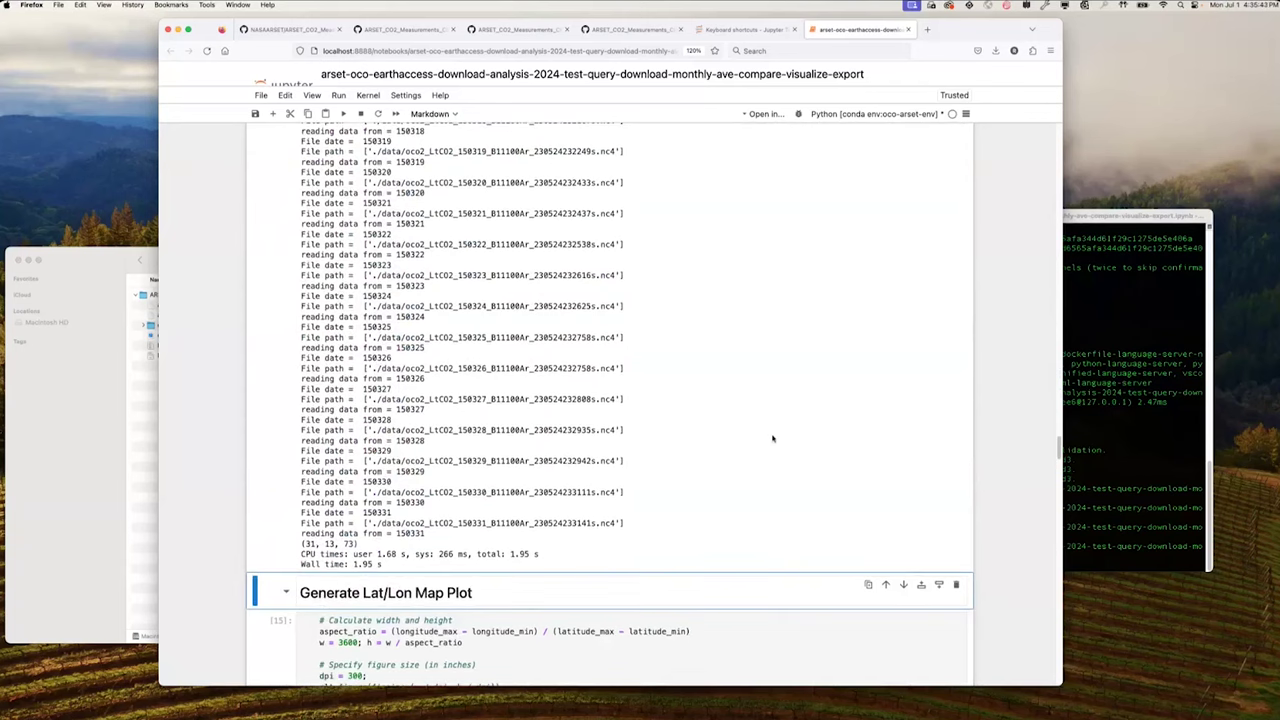
# Plot the March 2015 monthly average CO2 map
pyautogui.hotkey('shift', 'Return')
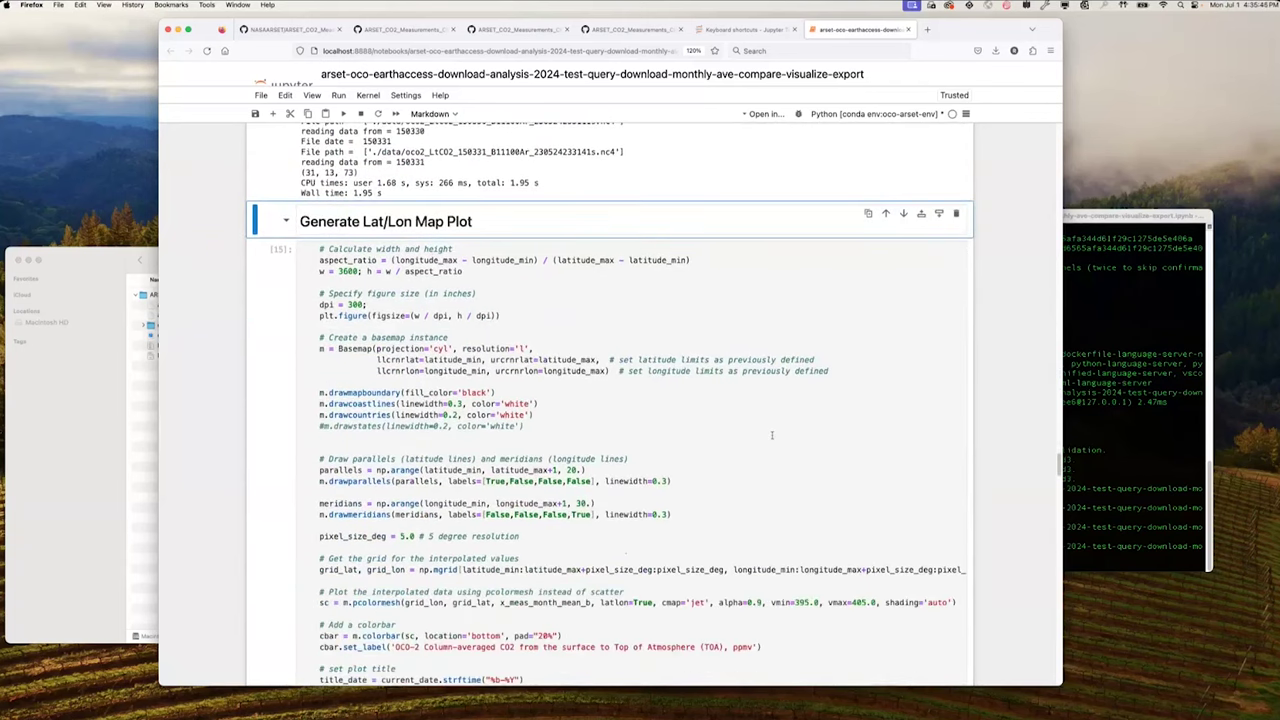
pyautogui.hotkey('shift', 'Return')
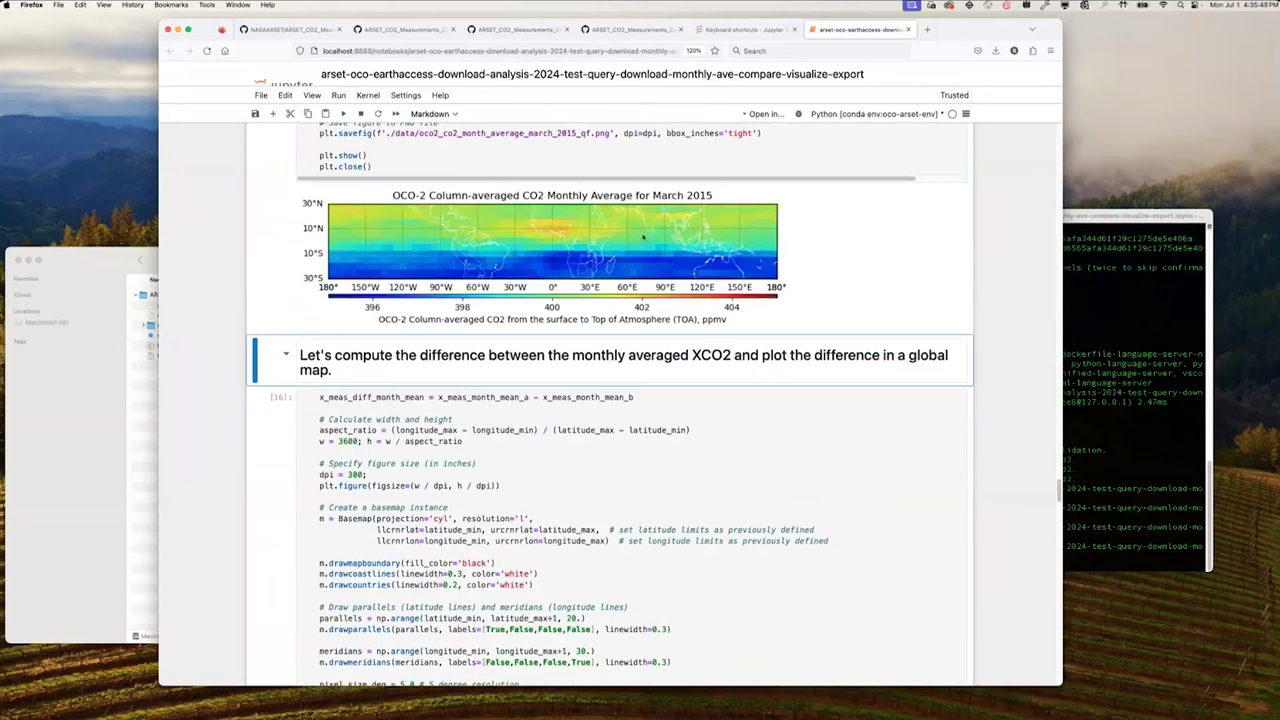
pyautogui.scroll(-2, 650, 420)
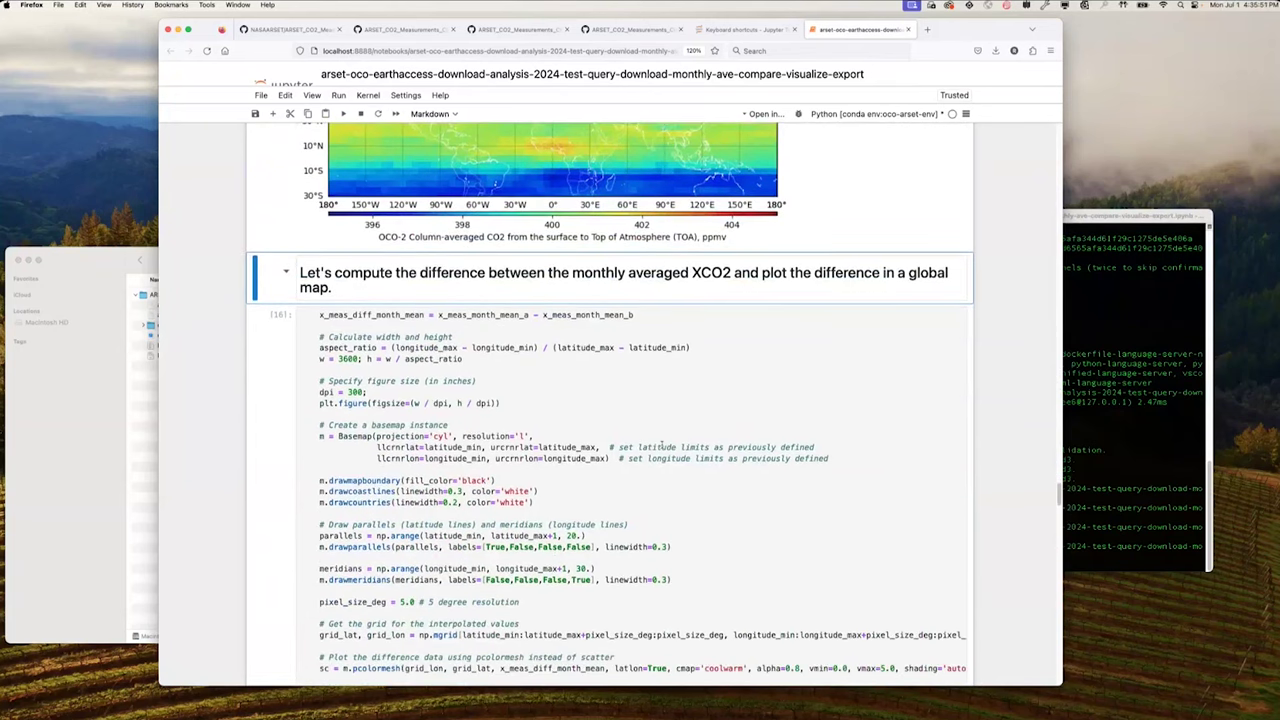
pyautogui.scroll(-1, 661, 447)
# Run cell [16] to plot the March 2016–2015 CO2 difference map on a 0–5 ppmv scale
pyautogui.click(661, 447)
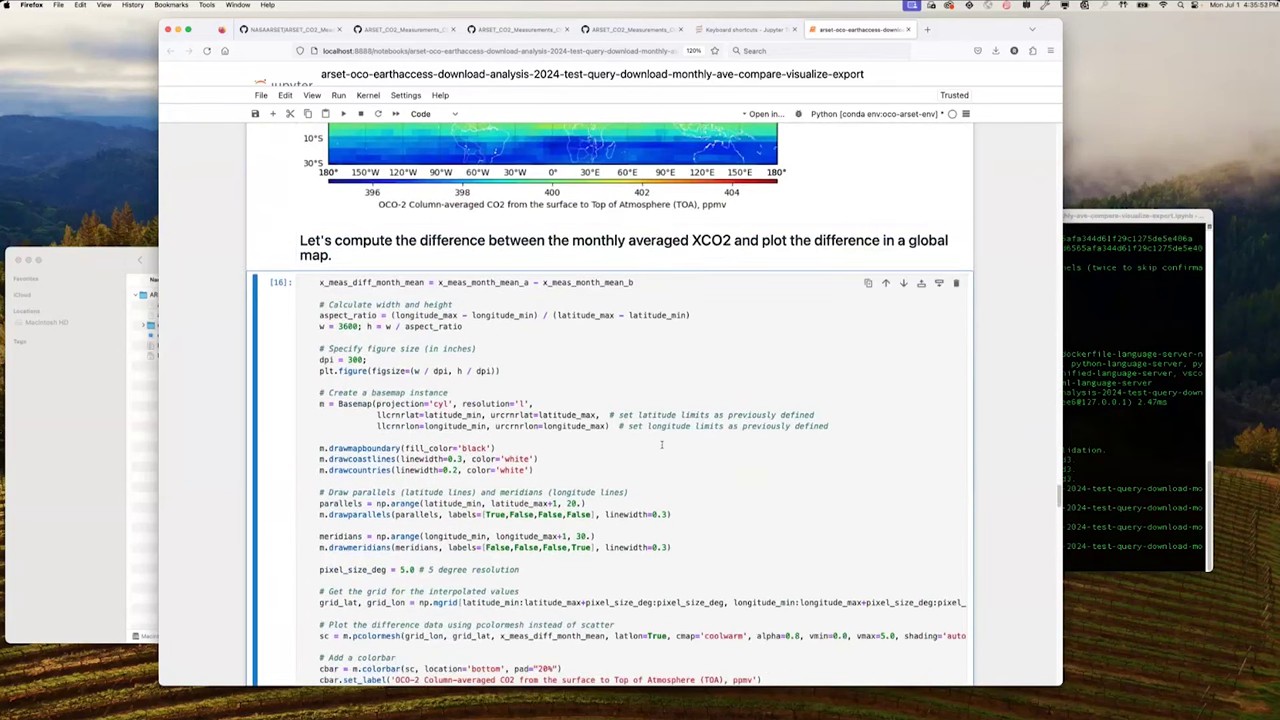
pyautogui.scroll(-5, 661, 445)
pyautogui.hotkey('shift', 'Return')
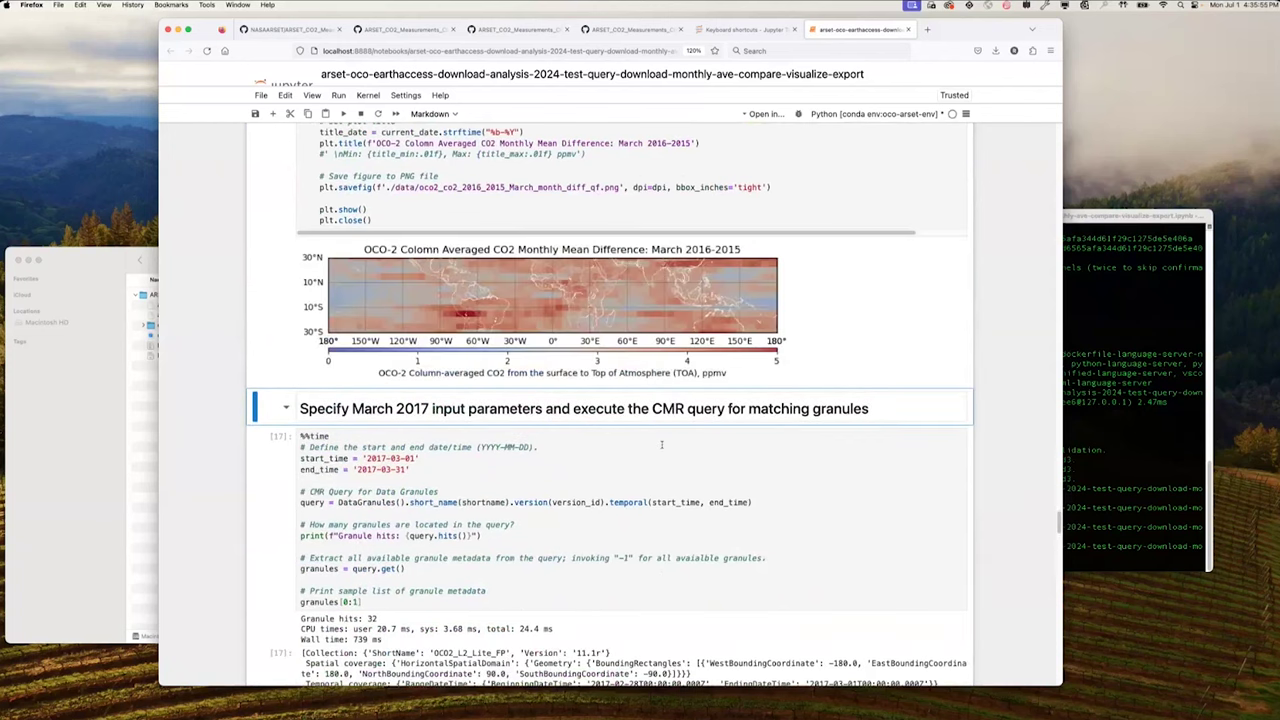
pyautogui.scroll(3, 705, 346)
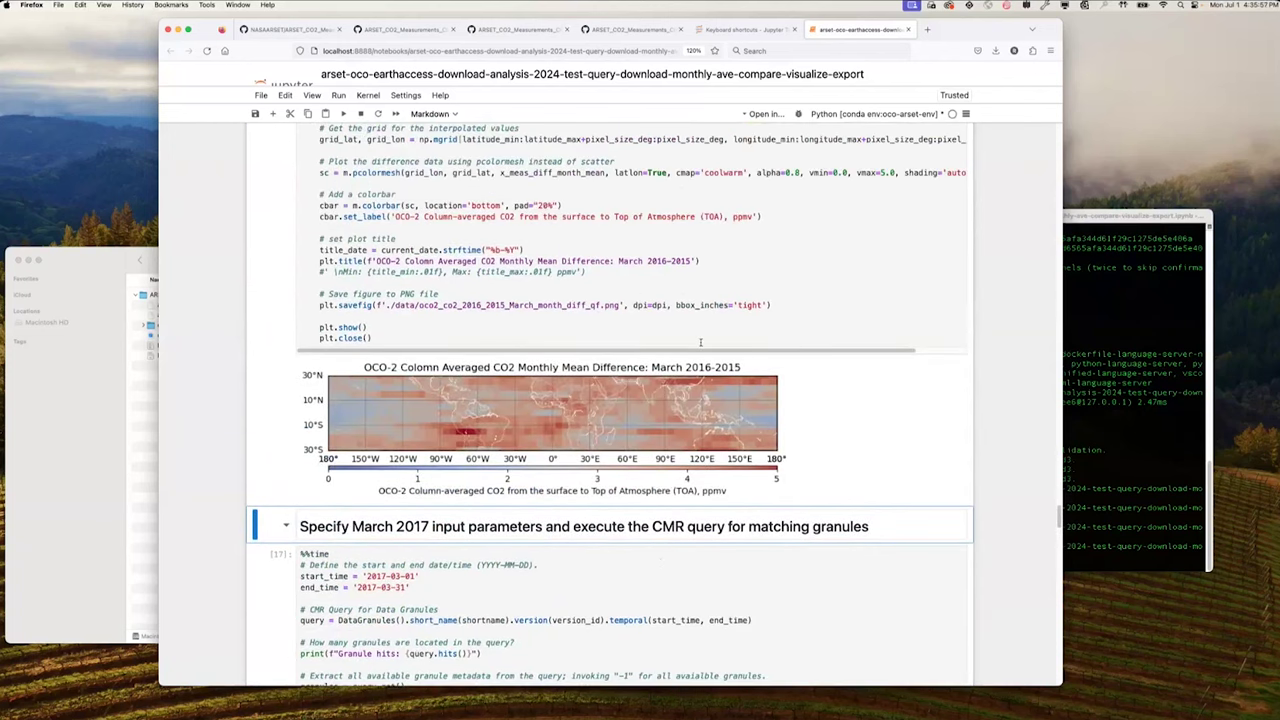
pyautogui.scroll(-2, 718, 365)
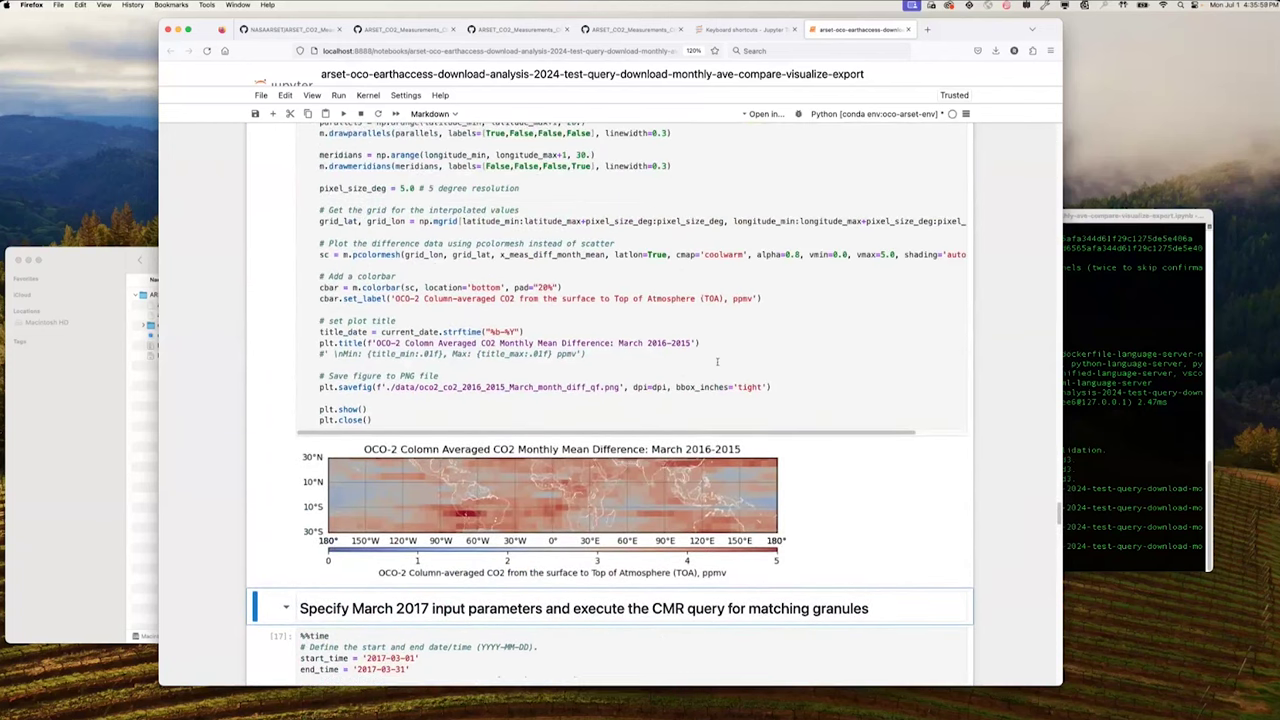
pyautogui.scroll(-4, 718, 365)
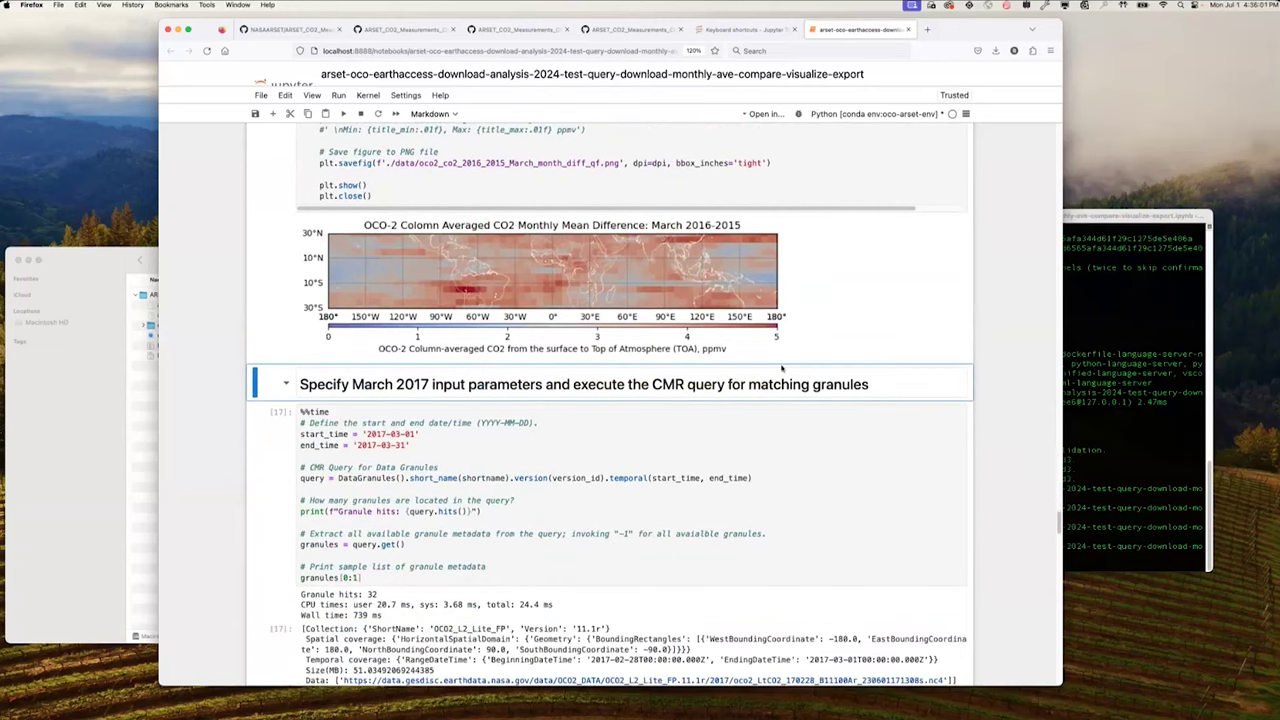
pyautogui.scroll(-1, 884, 373)
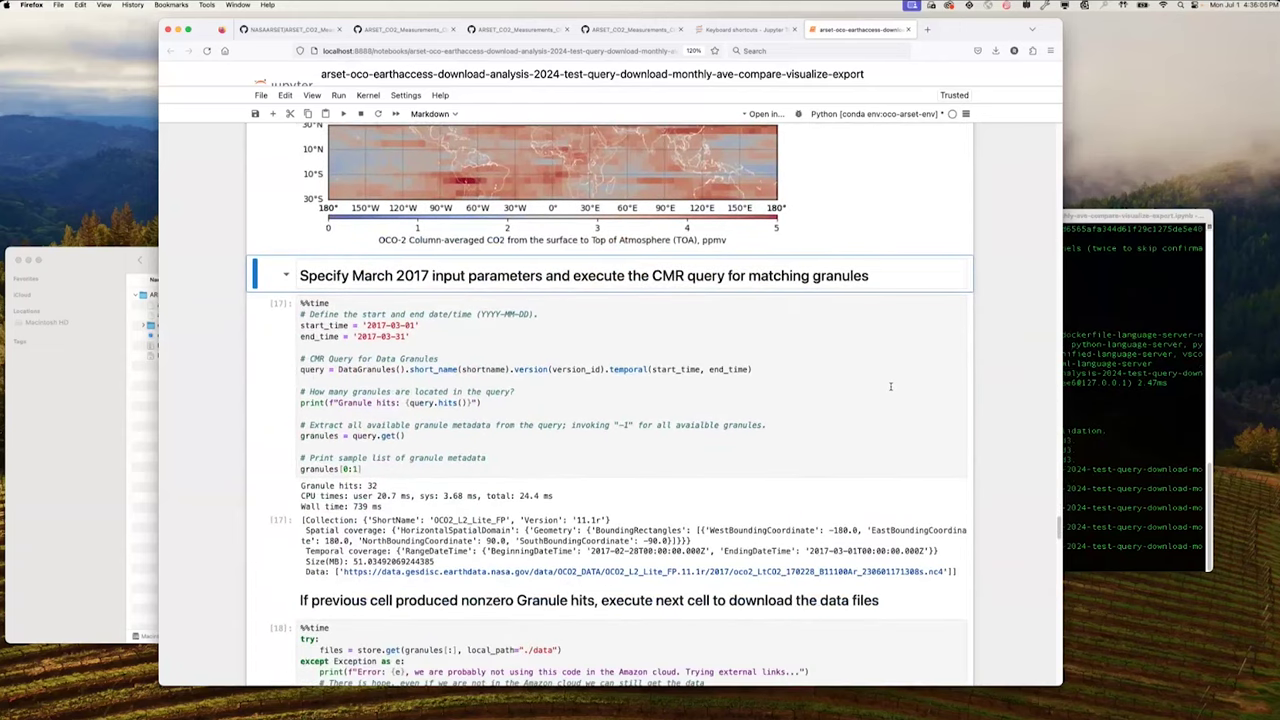
# Query the 32 March 2017 granules and download them, about 1.83 GB
pyautogui.click(890, 386)
pyautogui.hotkey('shift', 'Return')
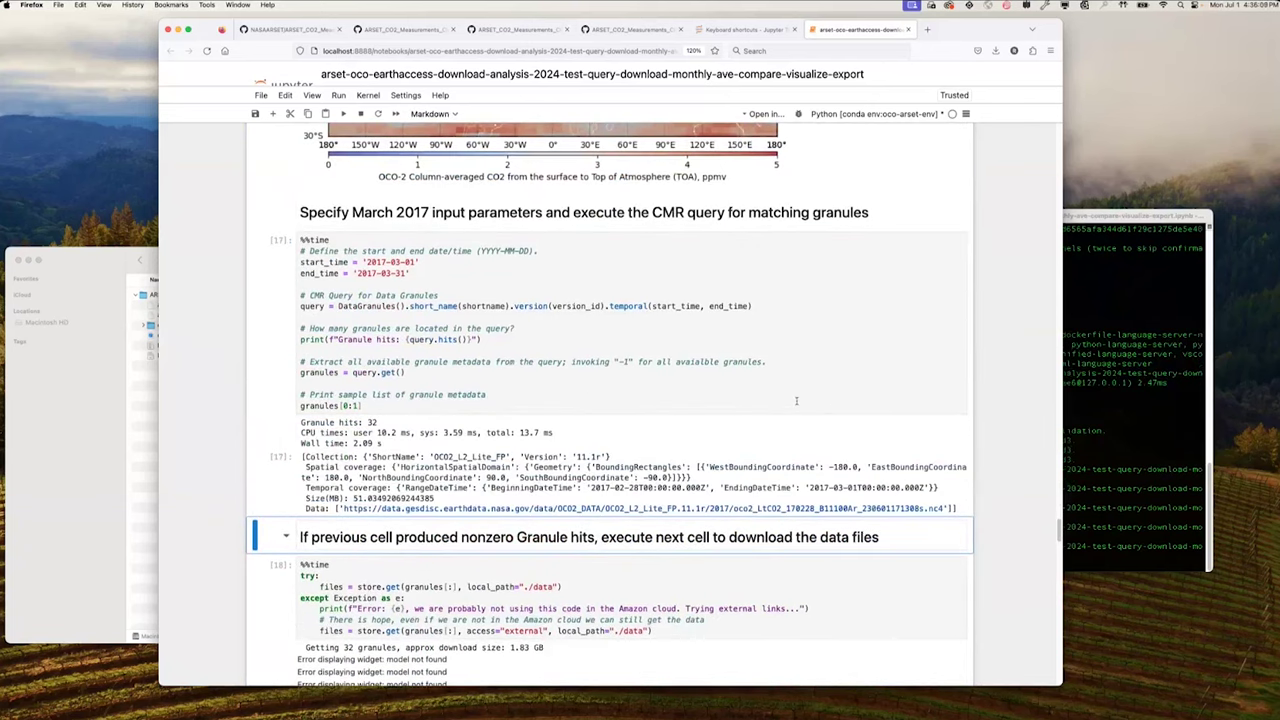
pyautogui.hotkey('shift', 'Return')
pyautogui.hotkey('shift', 'Return')
pyautogui.scroll(-5, 797, 404)
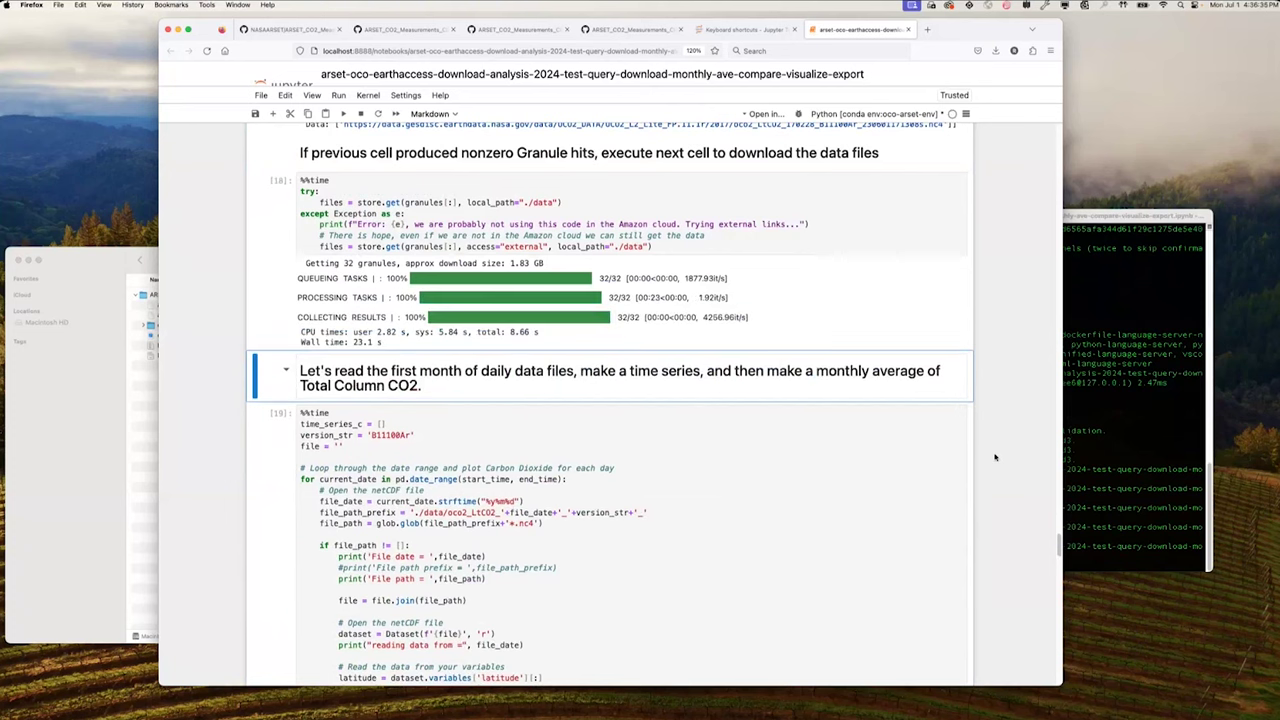
pyautogui.scroll(-3, 979, 456)
# Read the March 2017 daily files into a (31, 13, 73) array
pyautogui.hotkey('shift', 'Return')
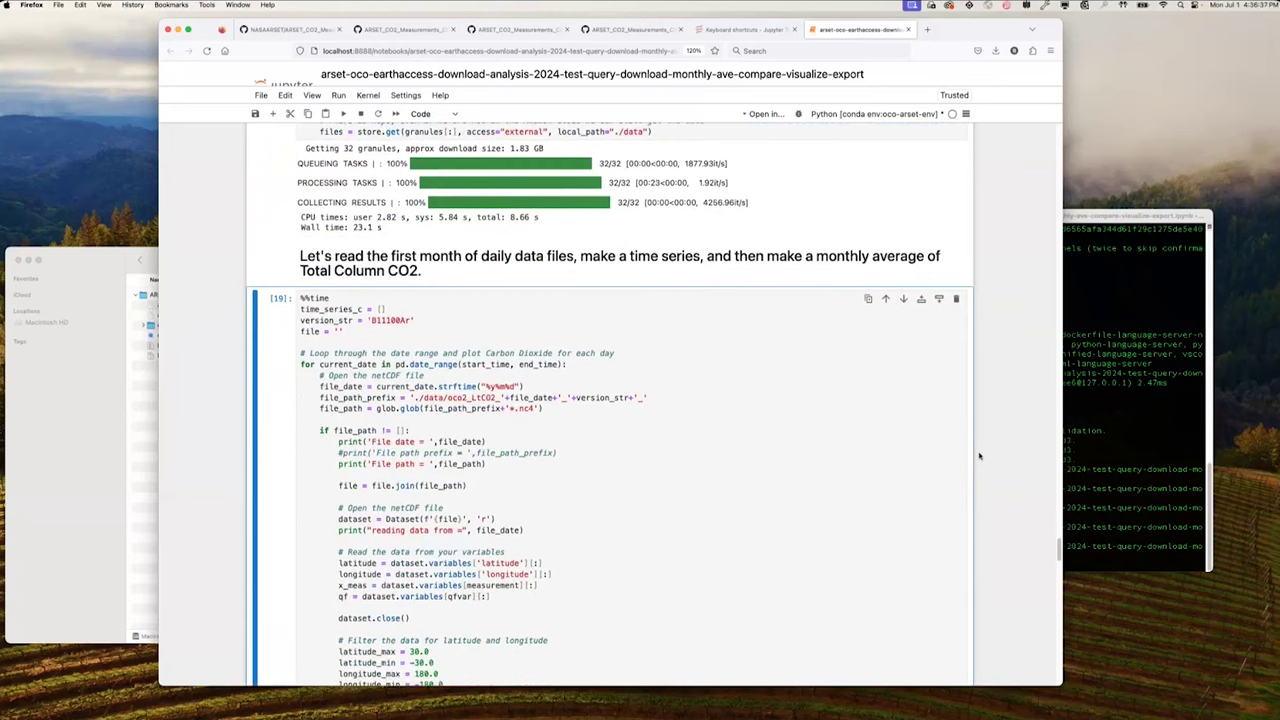
pyautogui.scroll(-2, 979, 456)
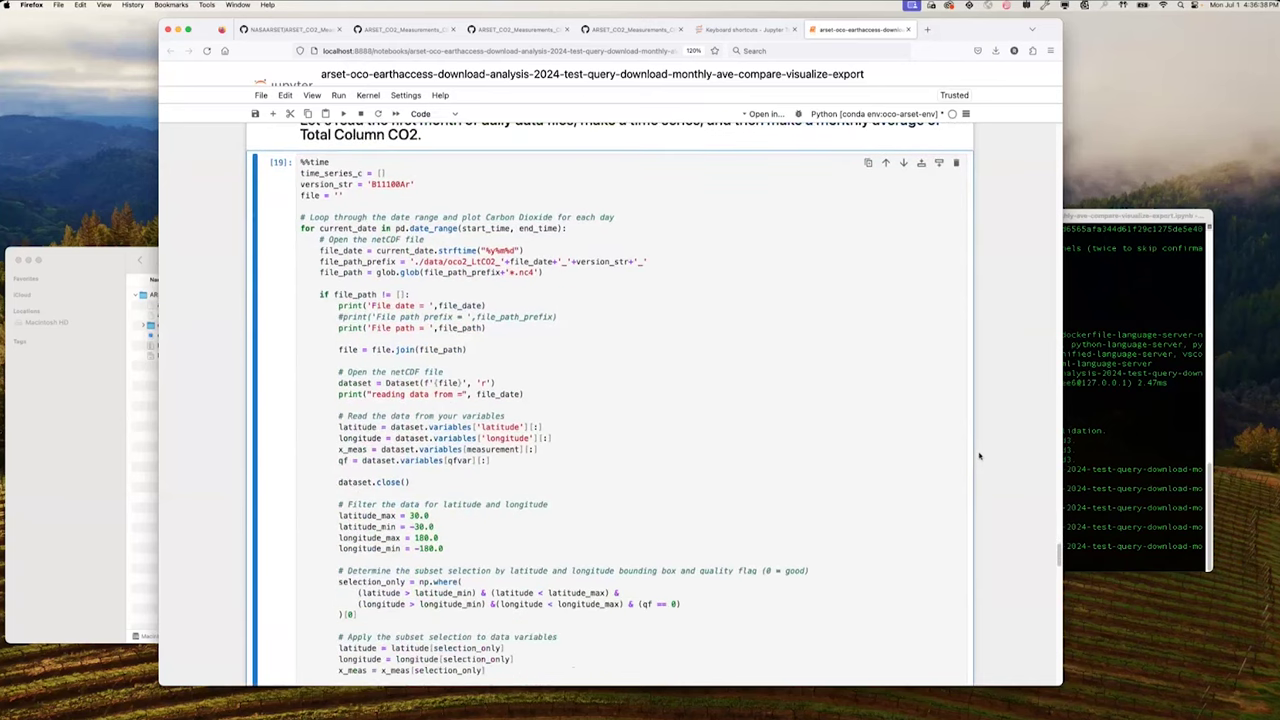
pyautogui.hotkey('shift', 'Return')
pyautogui.scroll(-10, 979, 456)
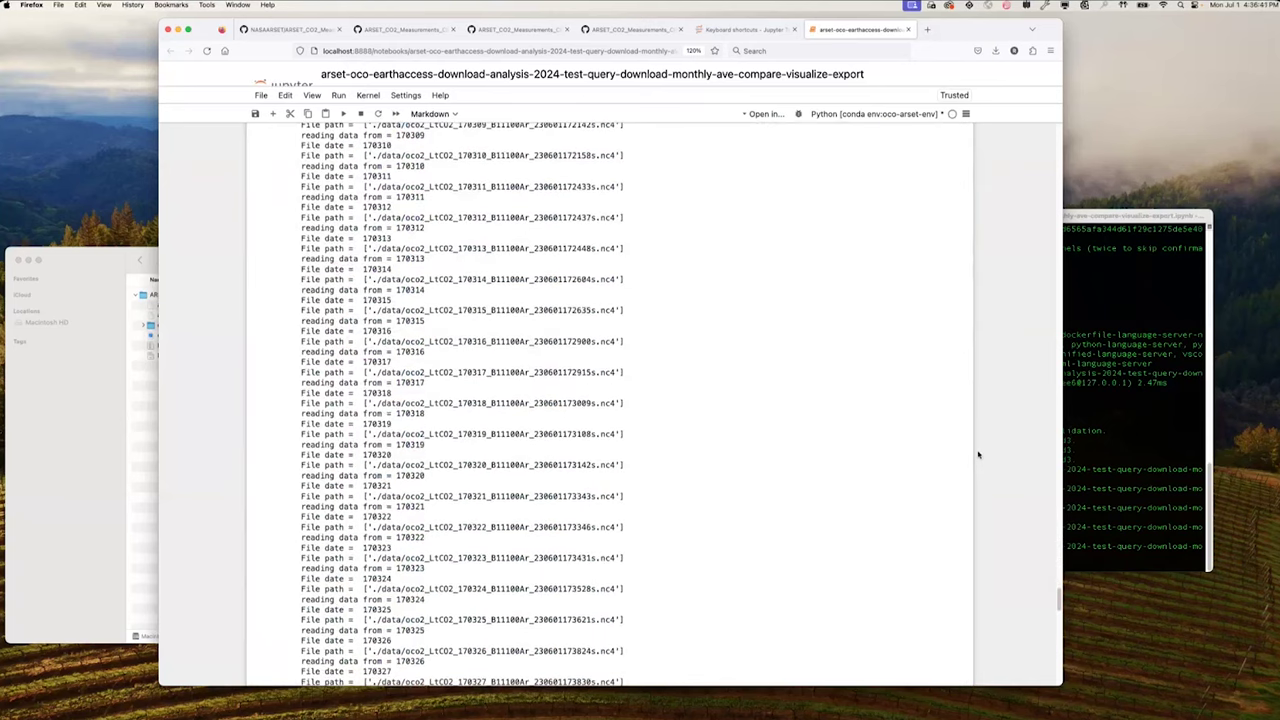
pyautogui.scroll(-9, 978, 455)
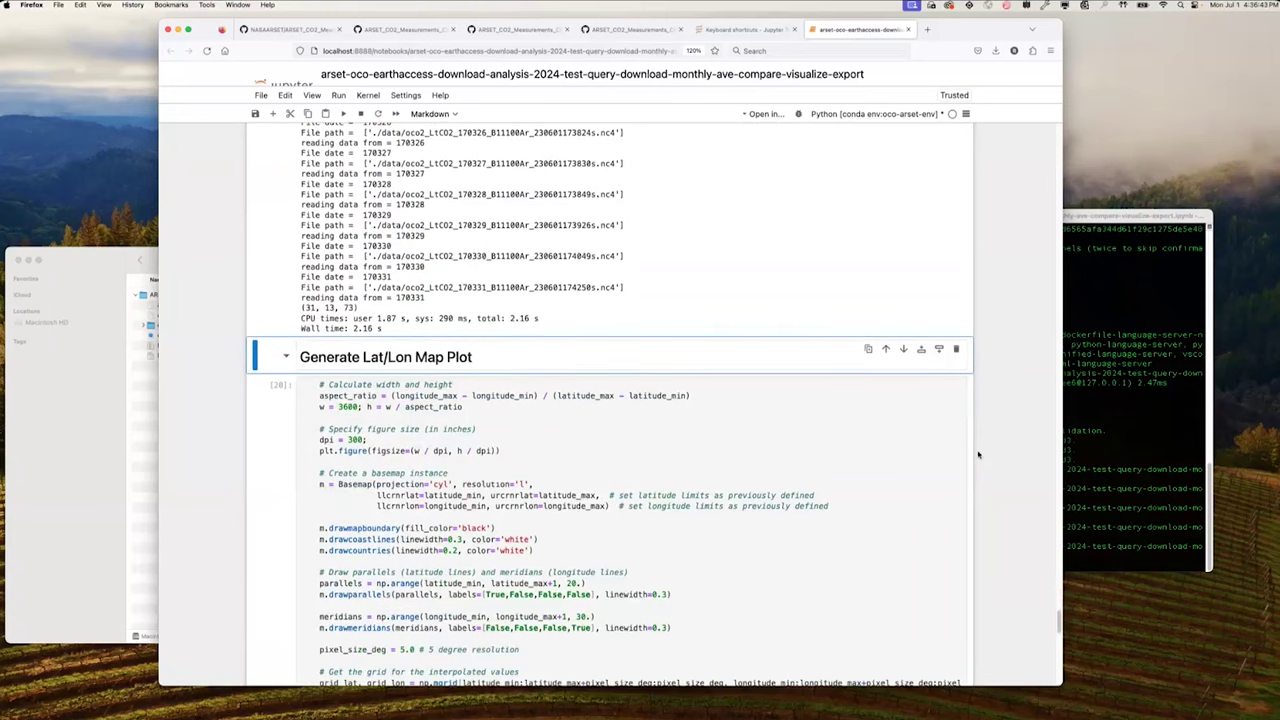
# Plot the March 2017 monthly average CO2 map
pyautogui.scroll(-2, 978, 455)
pyautogui.scroll(-2, 956, 447)
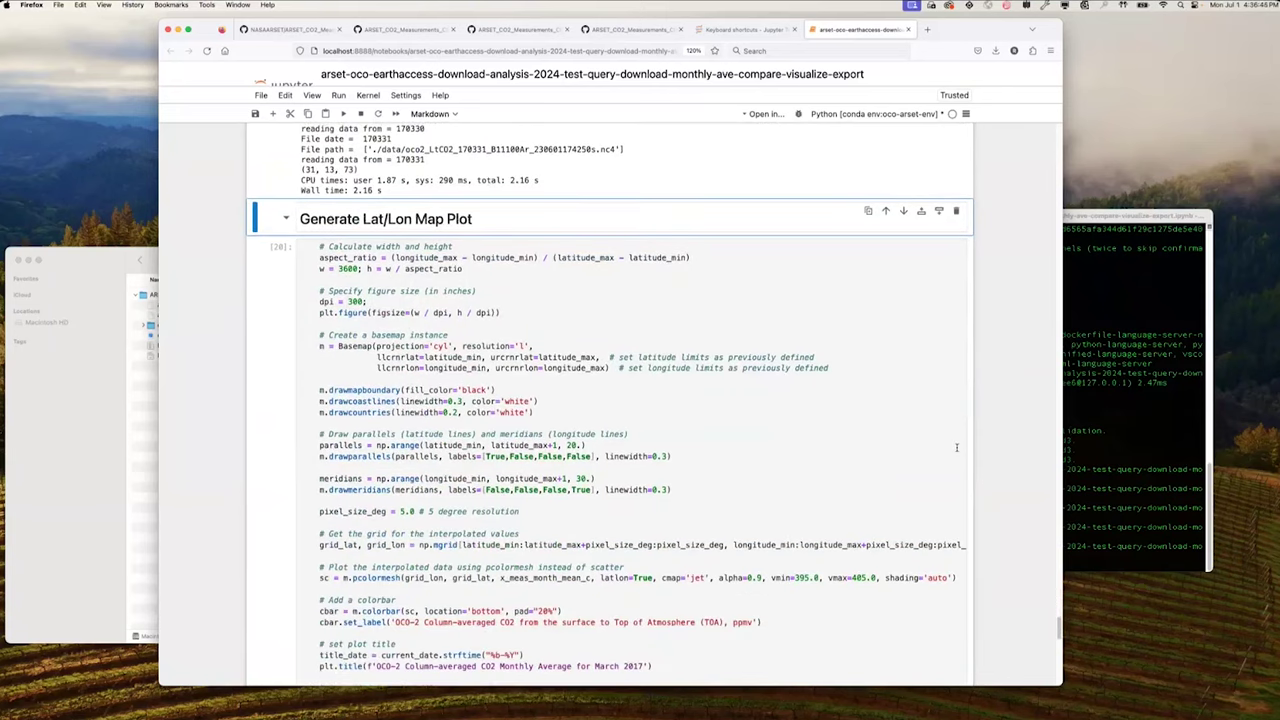
pyautogui.hotkey('shift', 'Return')
pyautogui.hotkey('shift', 'Return')
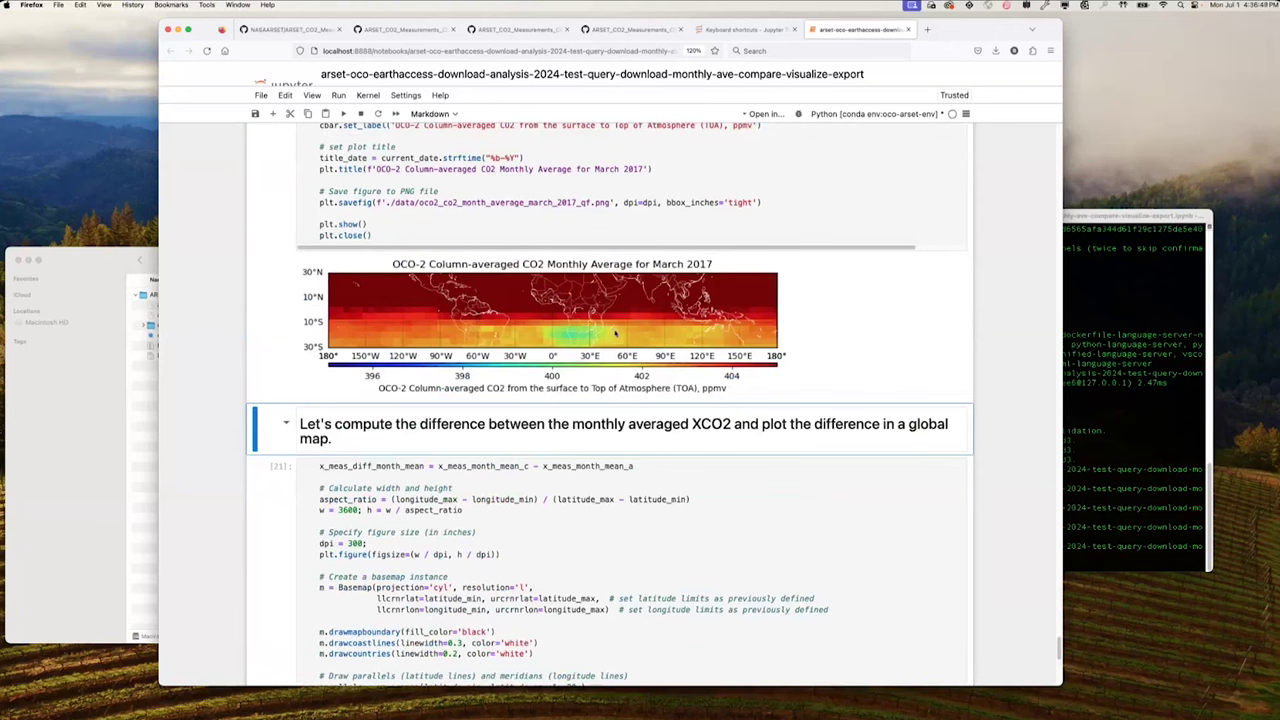
# Plot the March 2017–2016 CO2 difference map on a 0–5 ppmv scale
pyautogui.scroll(-2, 651, 337)
pyautogui.hotkey('shift', 'Return')
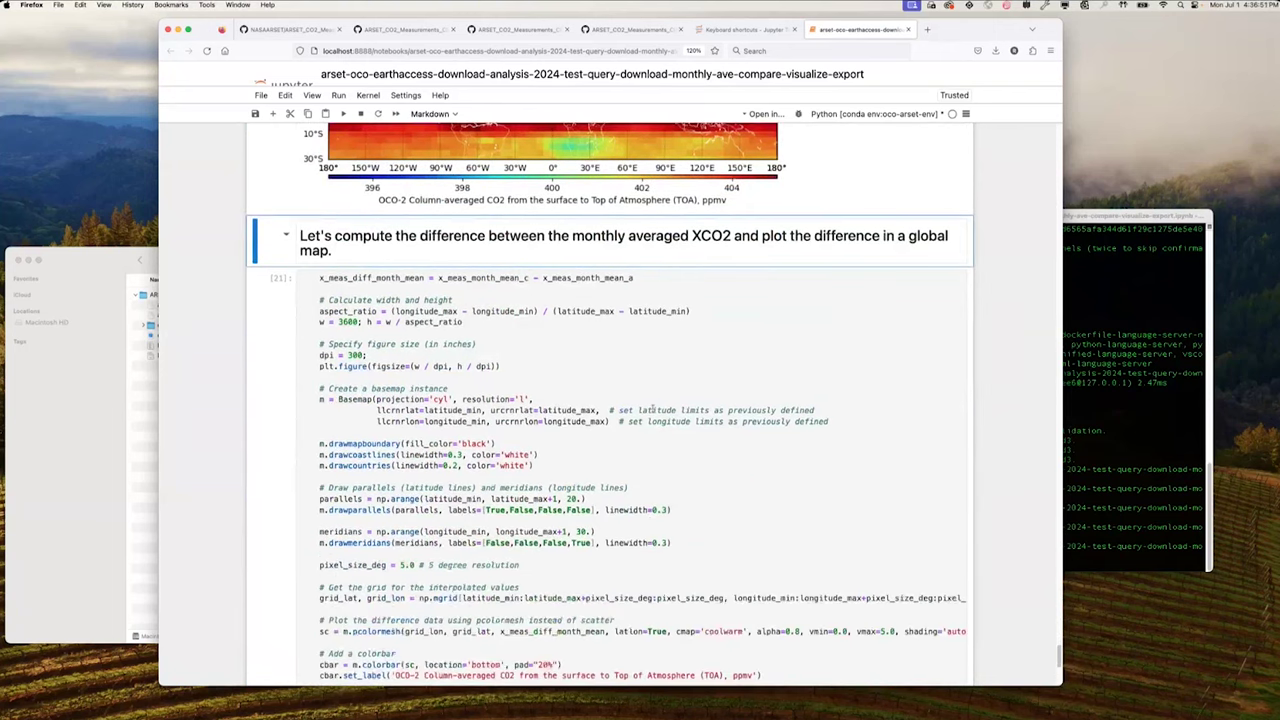
pyautogui.hotkey('shift', 'Return')
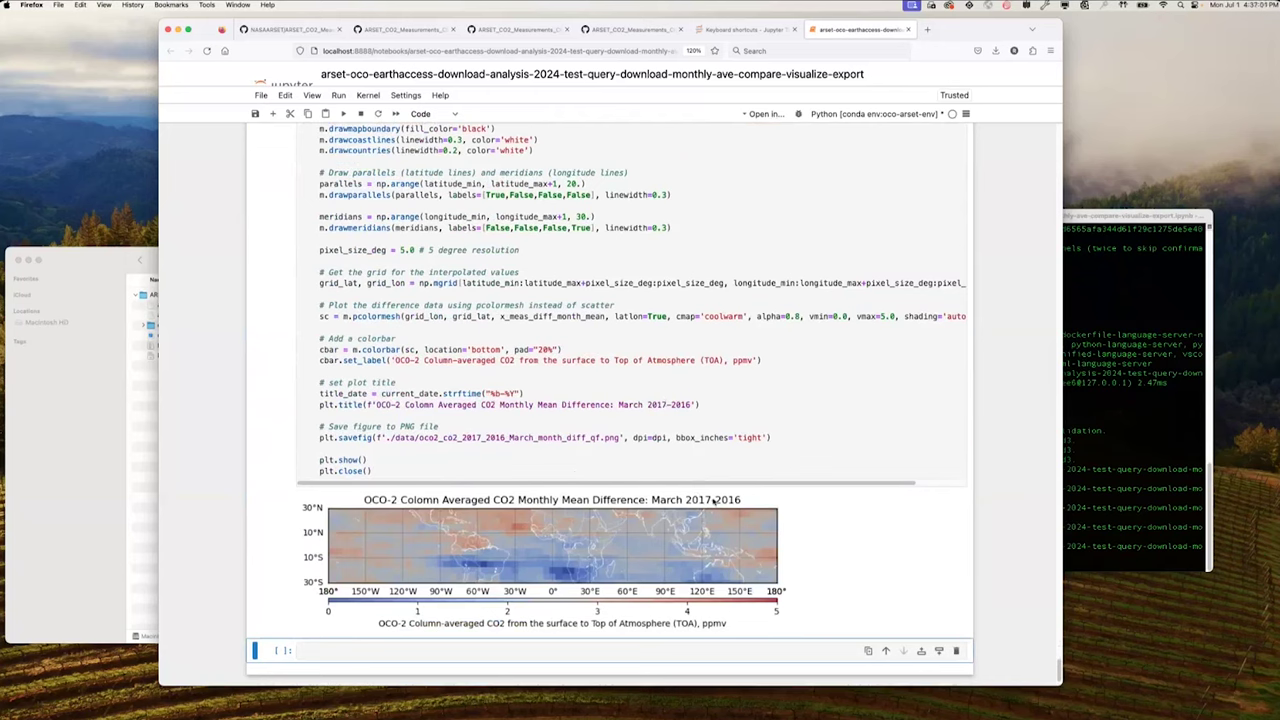
pyautogui.scroll(2, 713, 499)
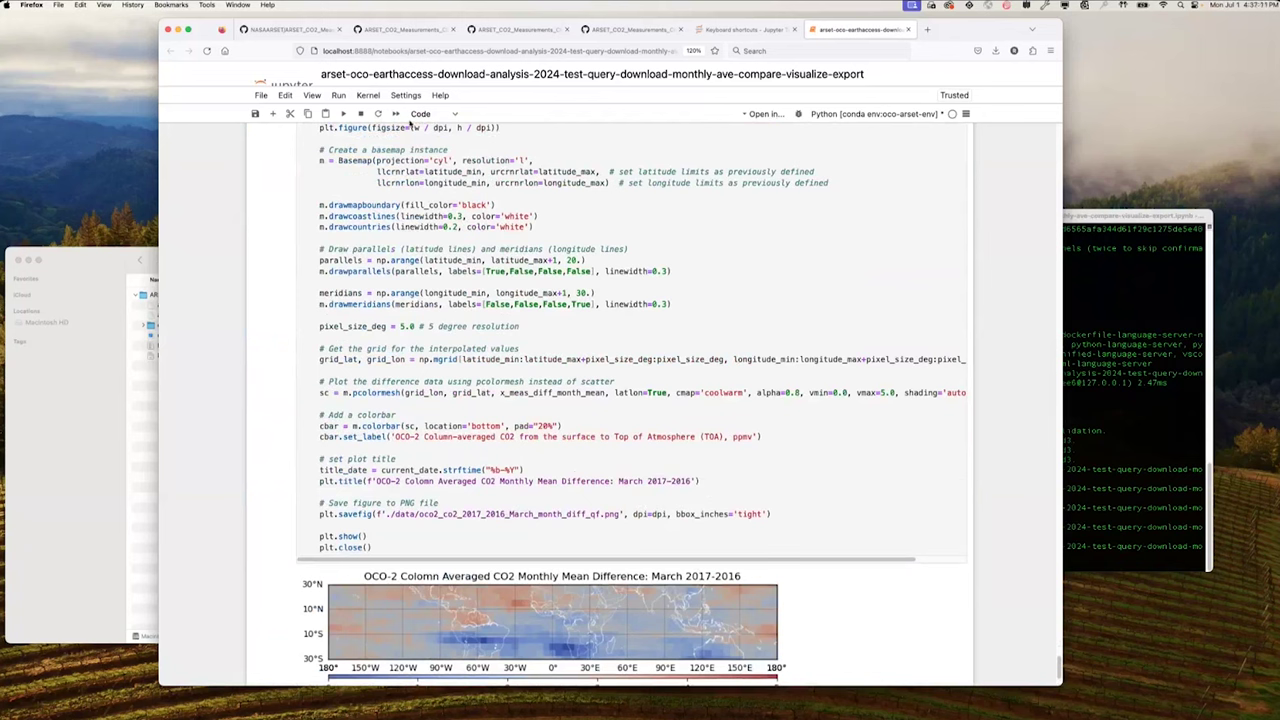
# Open View > File Browser in a new Home tab listing the project files
pyautogui.click(311, 95)
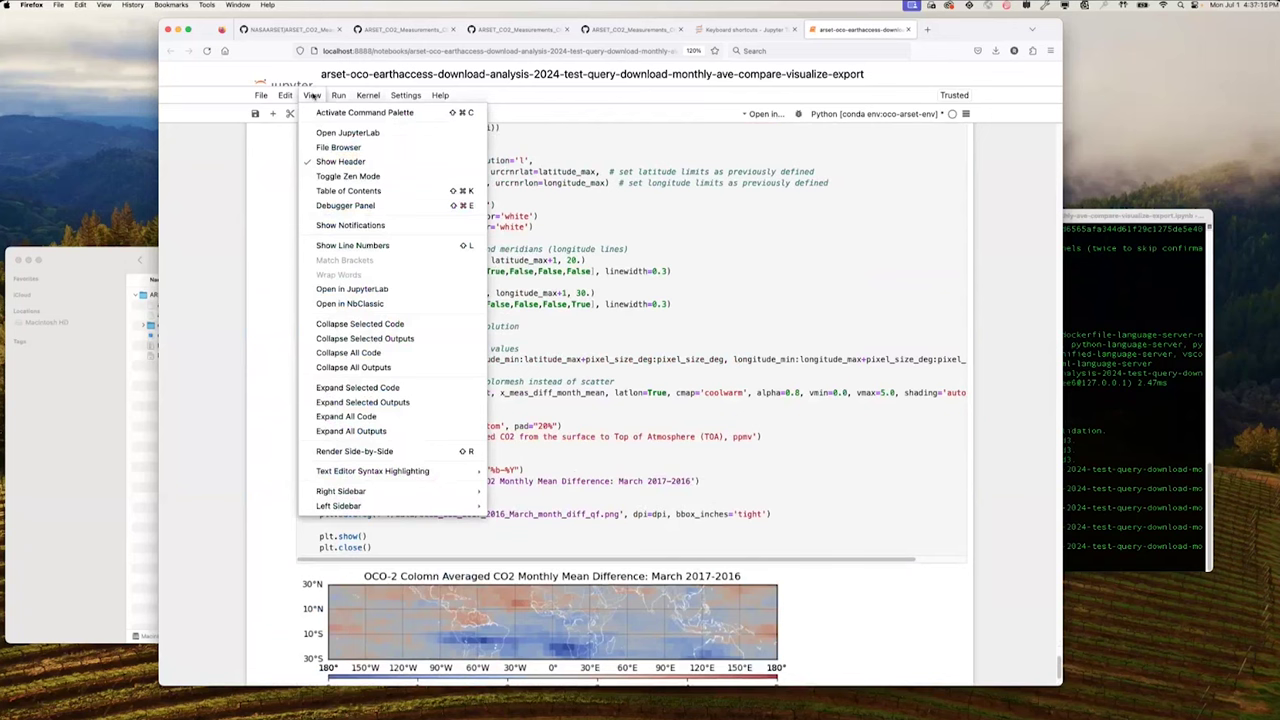
pyautogui.click(330, 148)
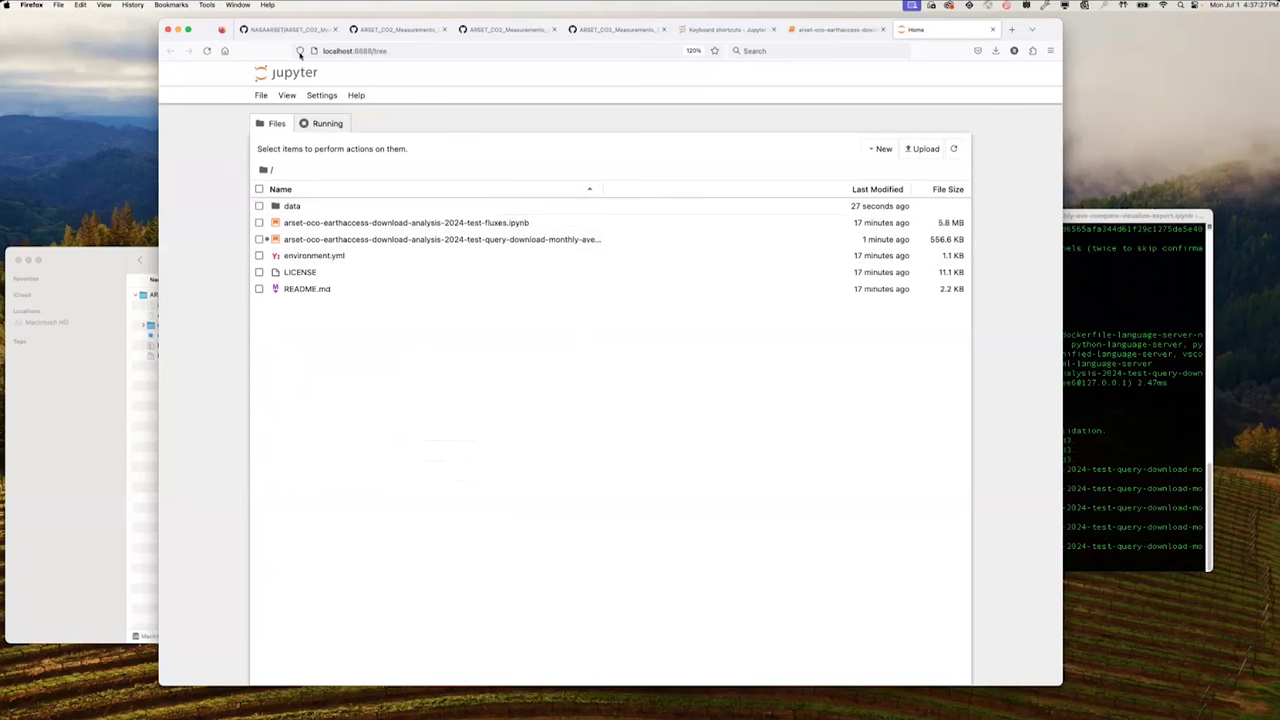
pyautogui.moveTo(200, 34); pyautogui.dragTo(184, 34)
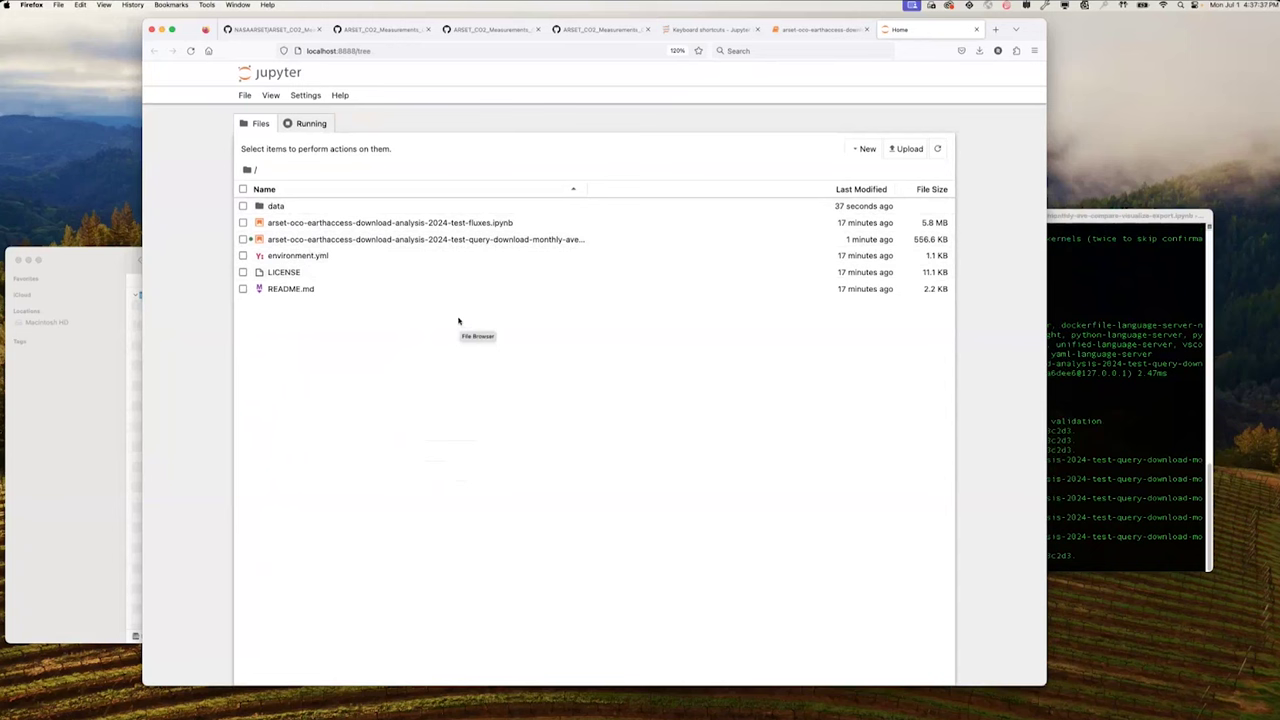
# Open the data folder and browse its five CO2 map PNGs and .nc4 granule files
pyautogui.click(279, 209)
pyautogui.doubleClick(279, 207)
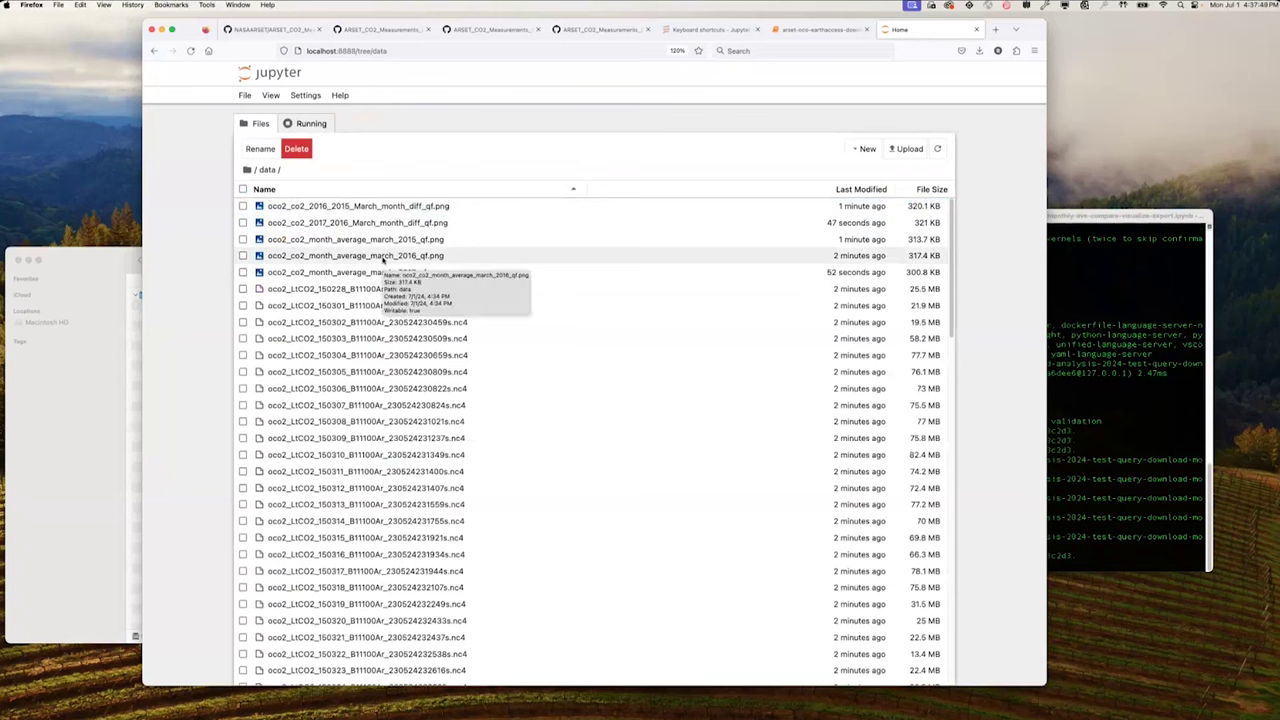
pyautogui.scroll(-8, 434, 318)
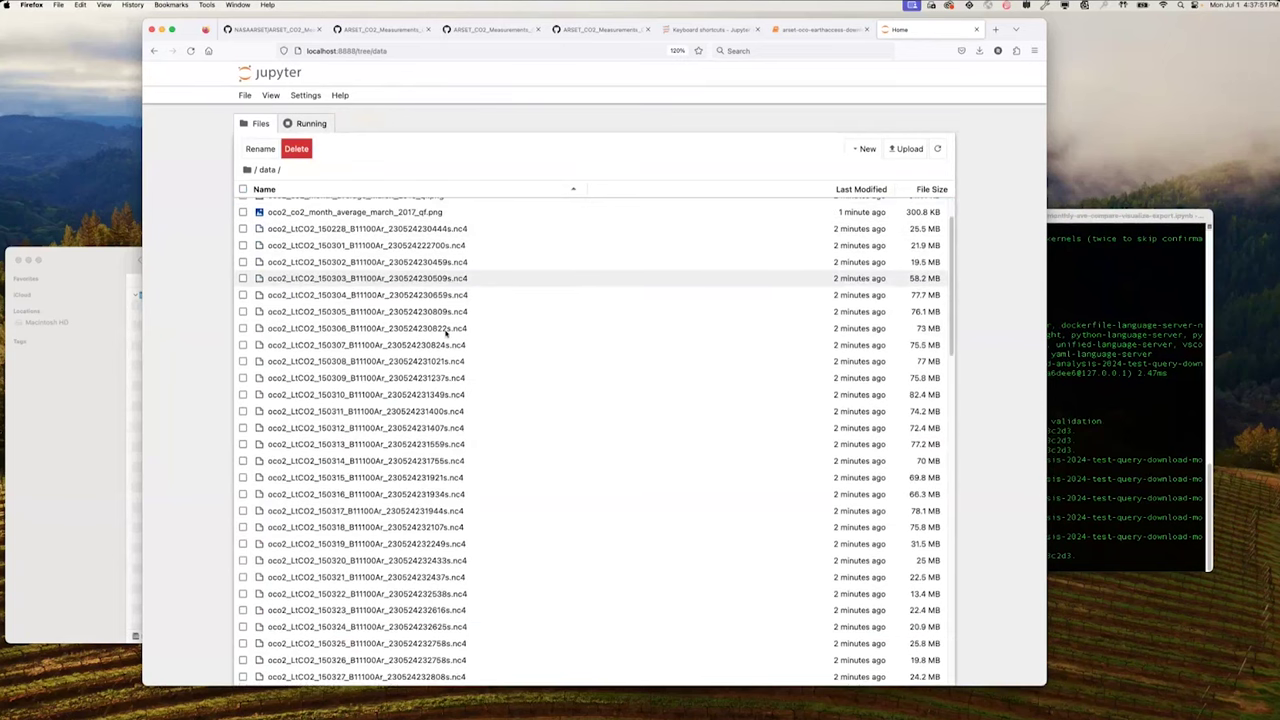
pyautogui.scroll(-15, 434, 316)
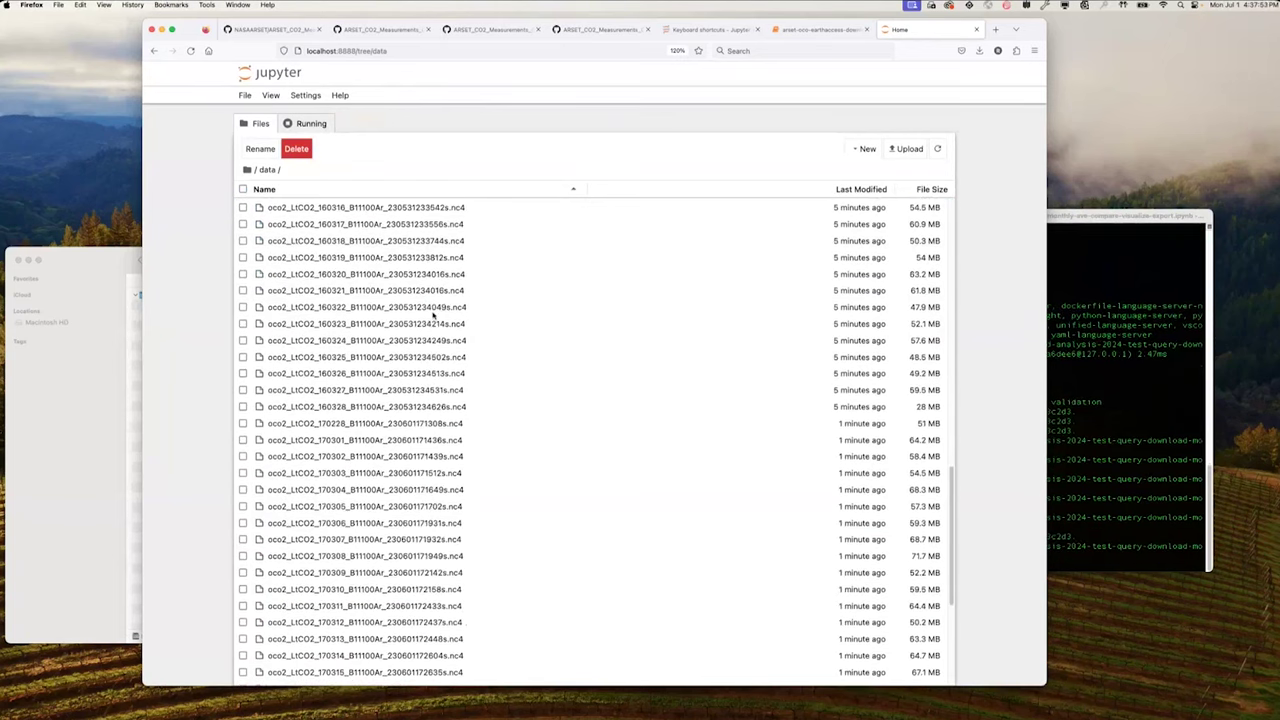
pyautogui.scroll(15, 434, 316)
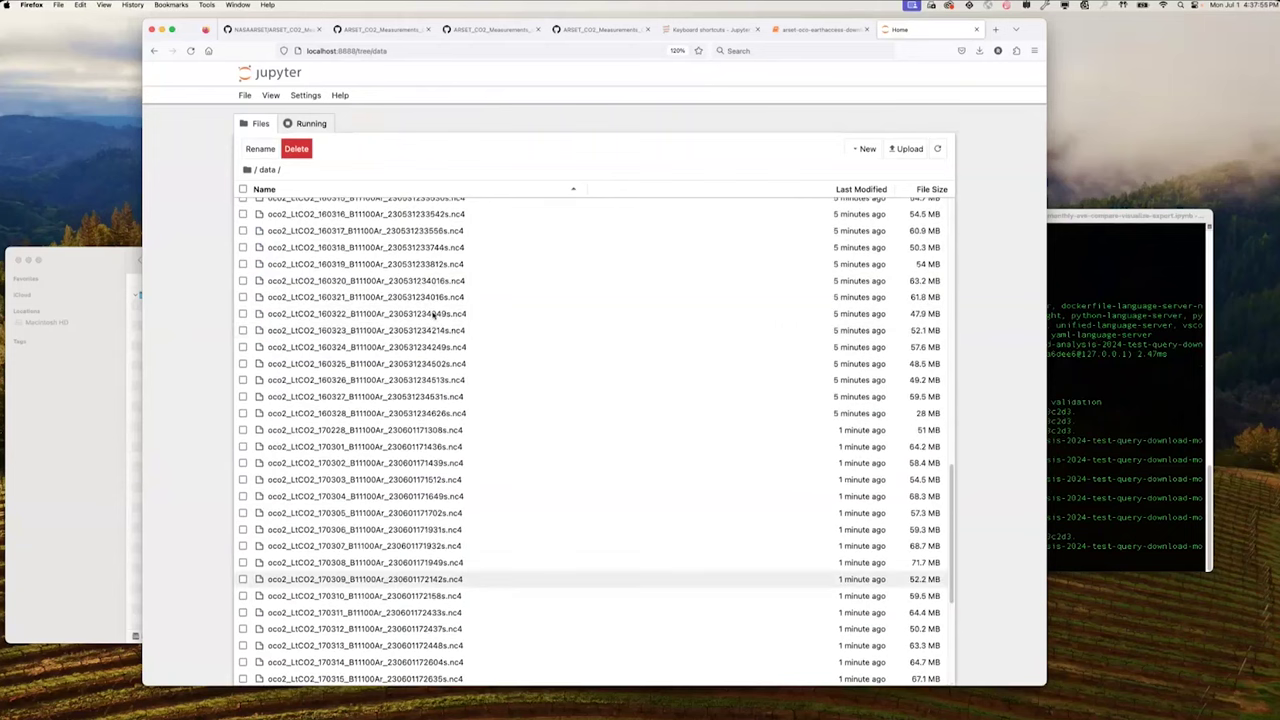
pyautogui.scroll(10, 434, 316)
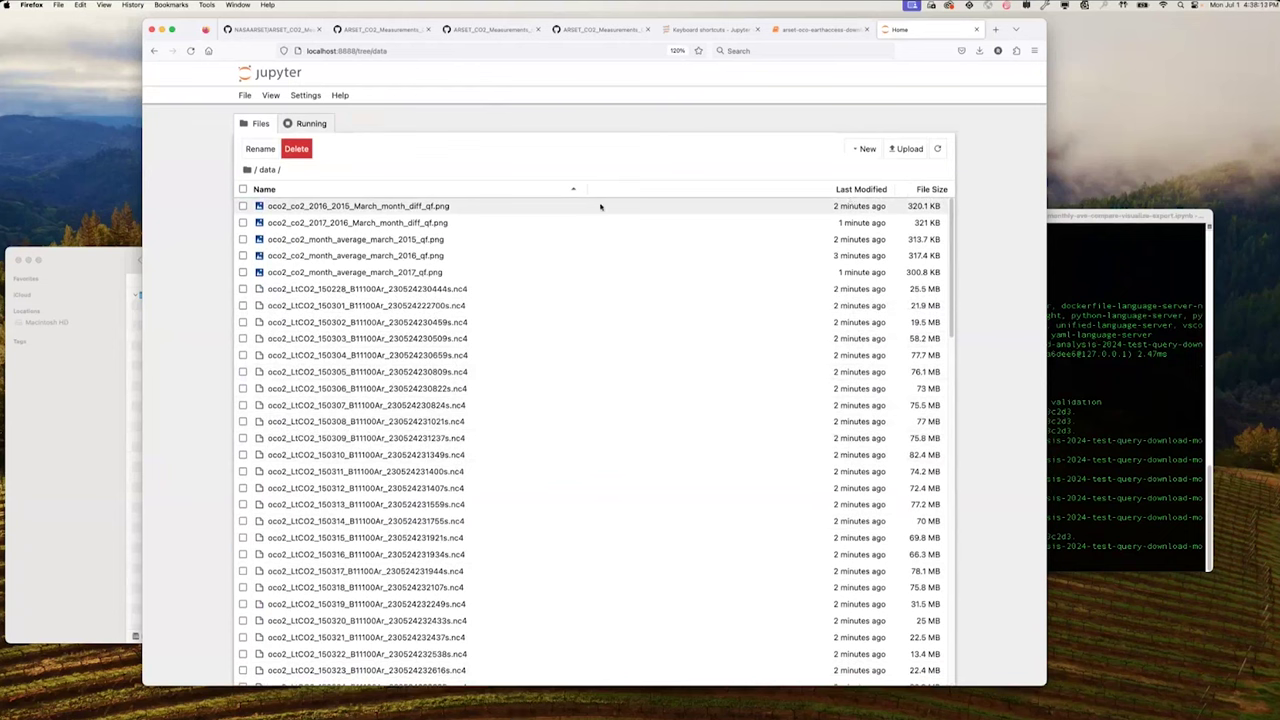
# Select the 2016–2015 and 2017–2016 March difference maps plus the March 2015 and 2016 average maps
pyautogui.click(242, 206)
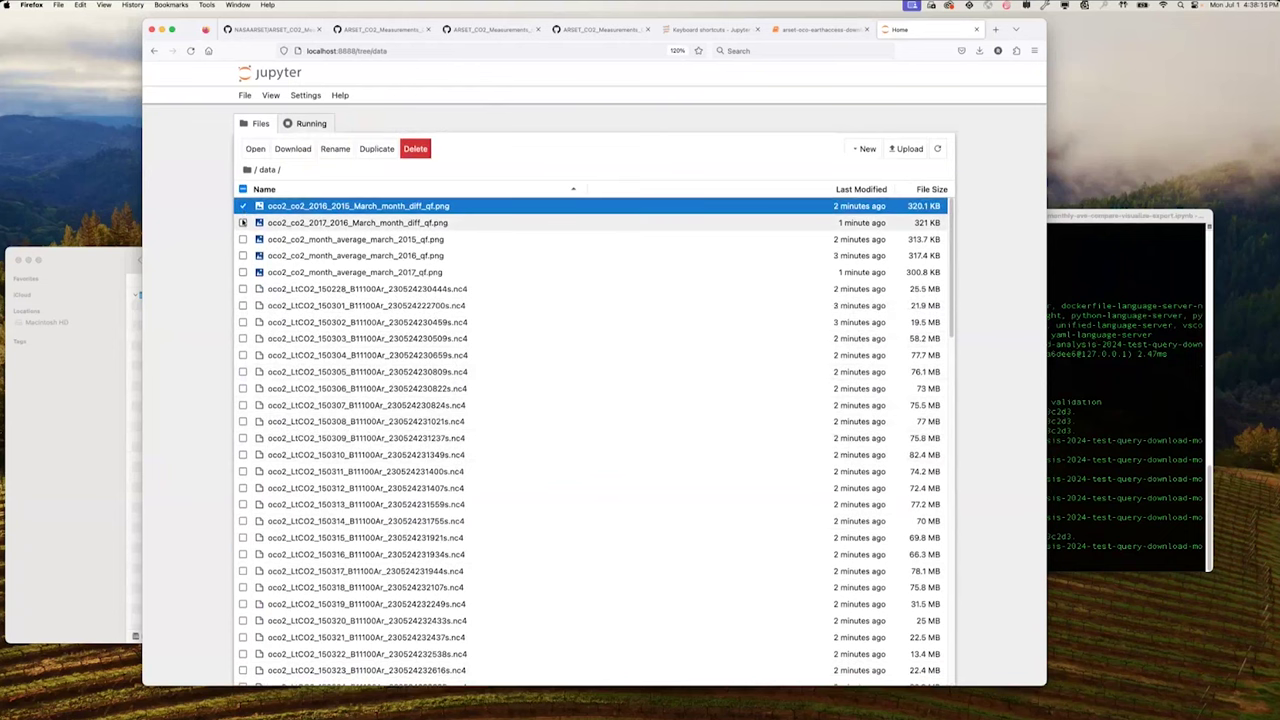
pyautogui.click(242, 222)
pyautogui.click(242, 240)
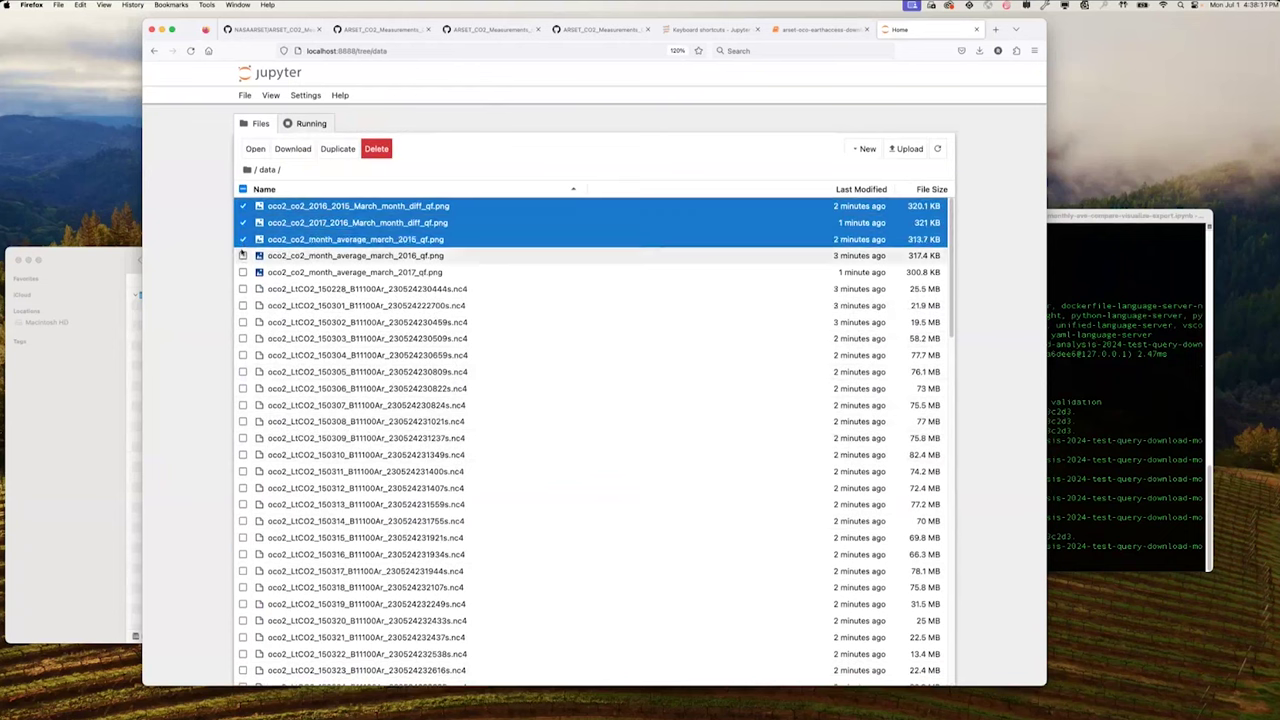
pyautogui.click(242, 256)
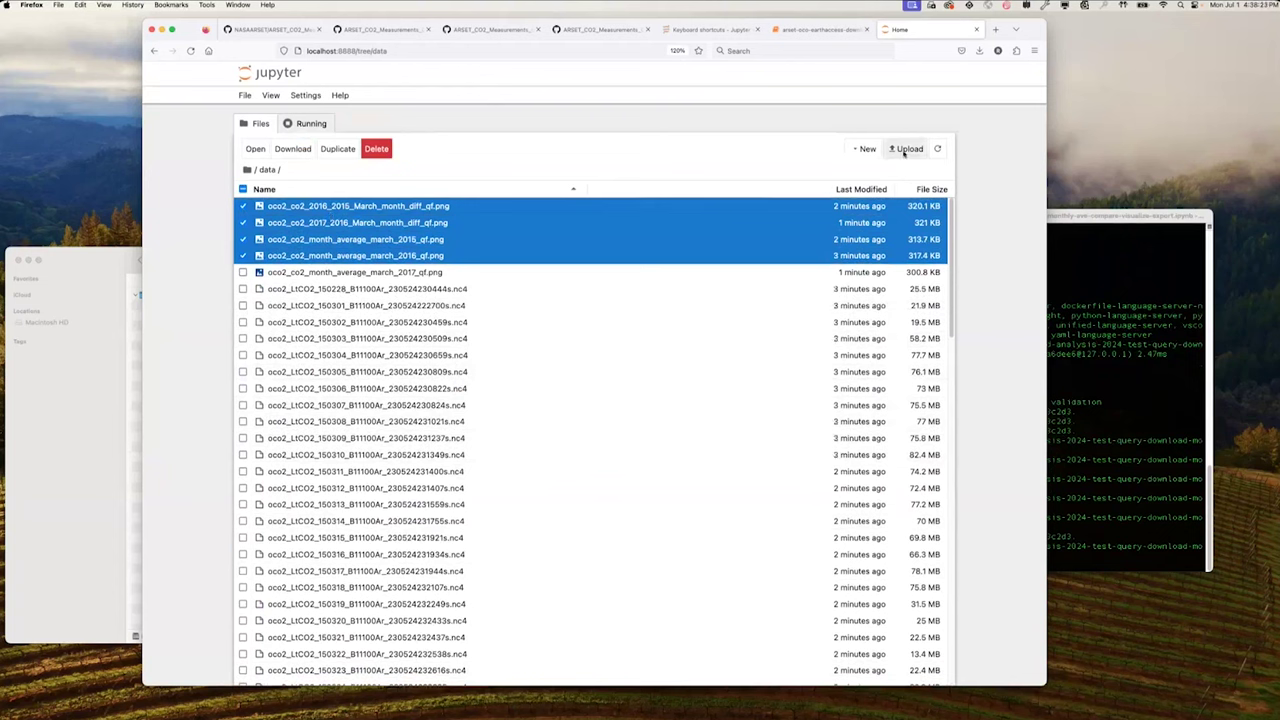
# Start a file upload and cancel it, then show and dismiss the selected files' action menu
pyautogui.click(907, 150)
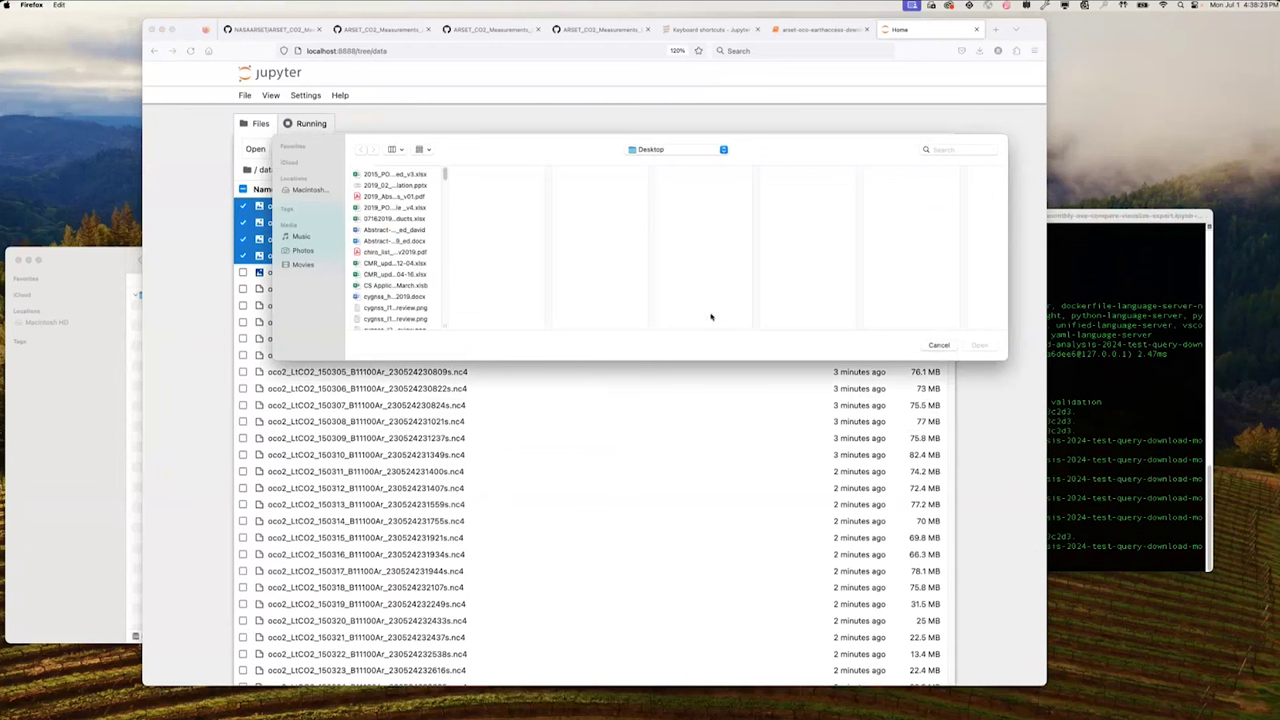
pyautogui.click(939, 346)
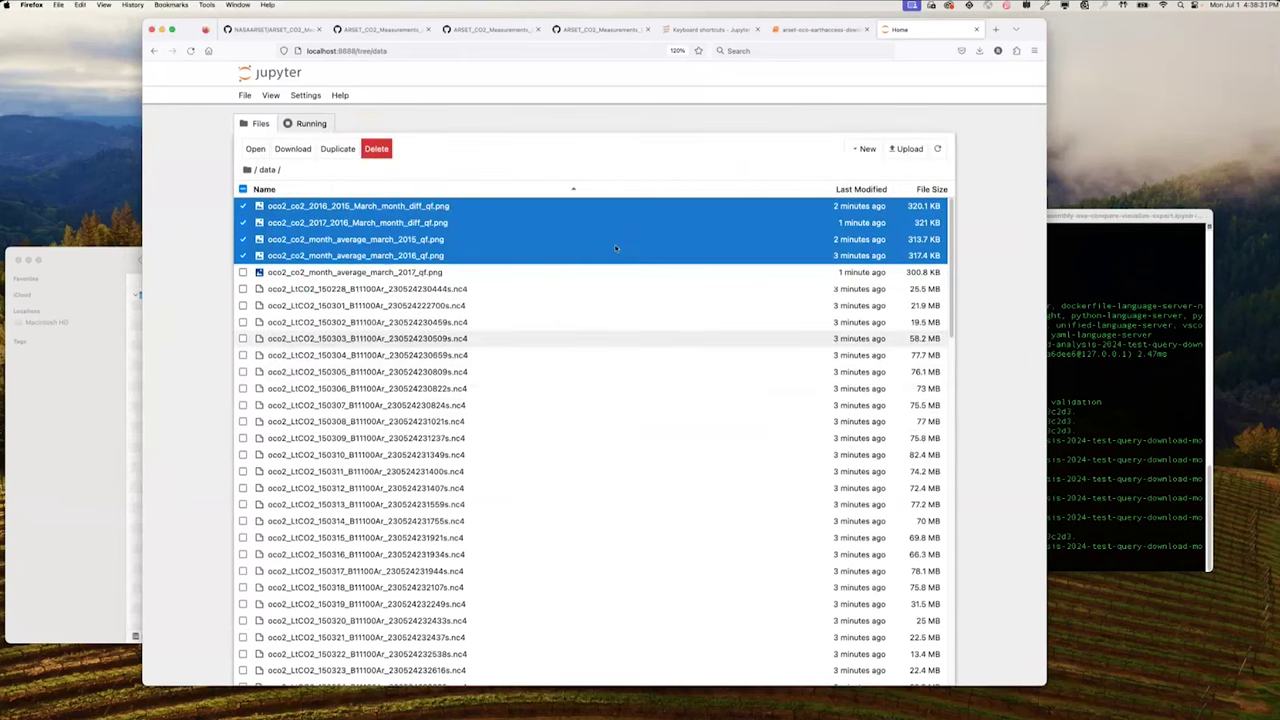
pyautogui.rightClick(411, 221)
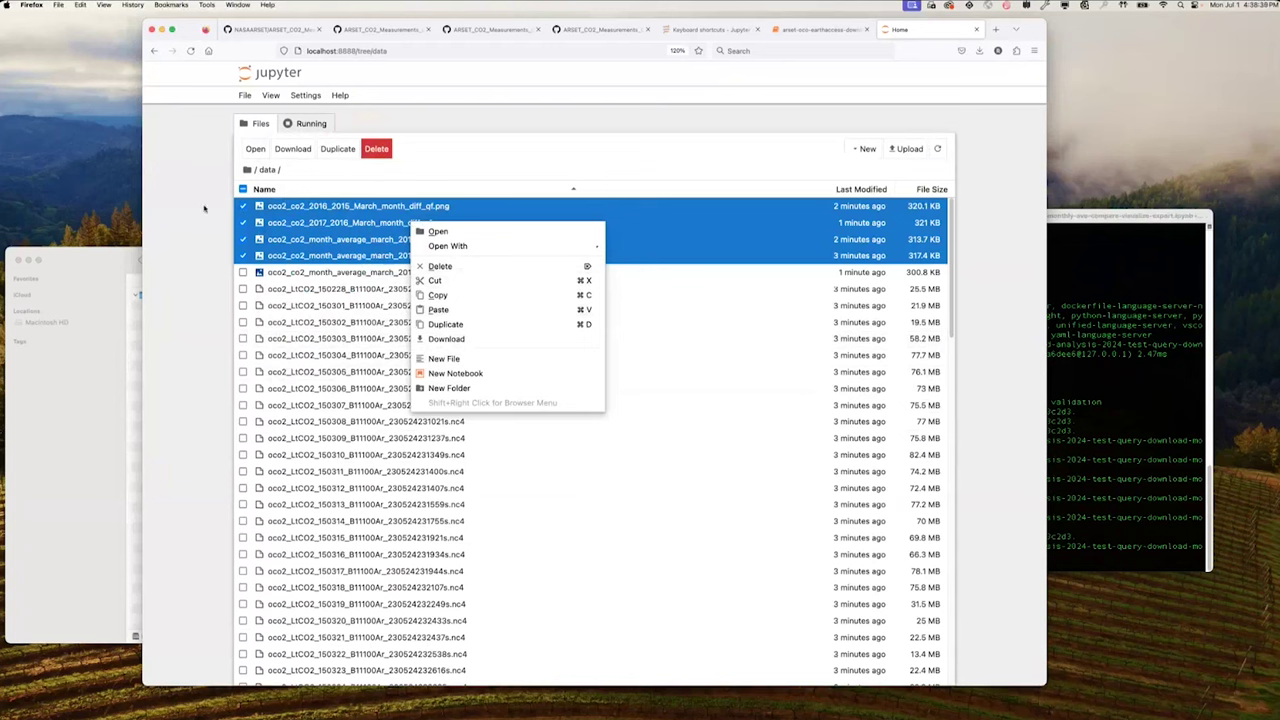
pyautogui.click(204, 208)
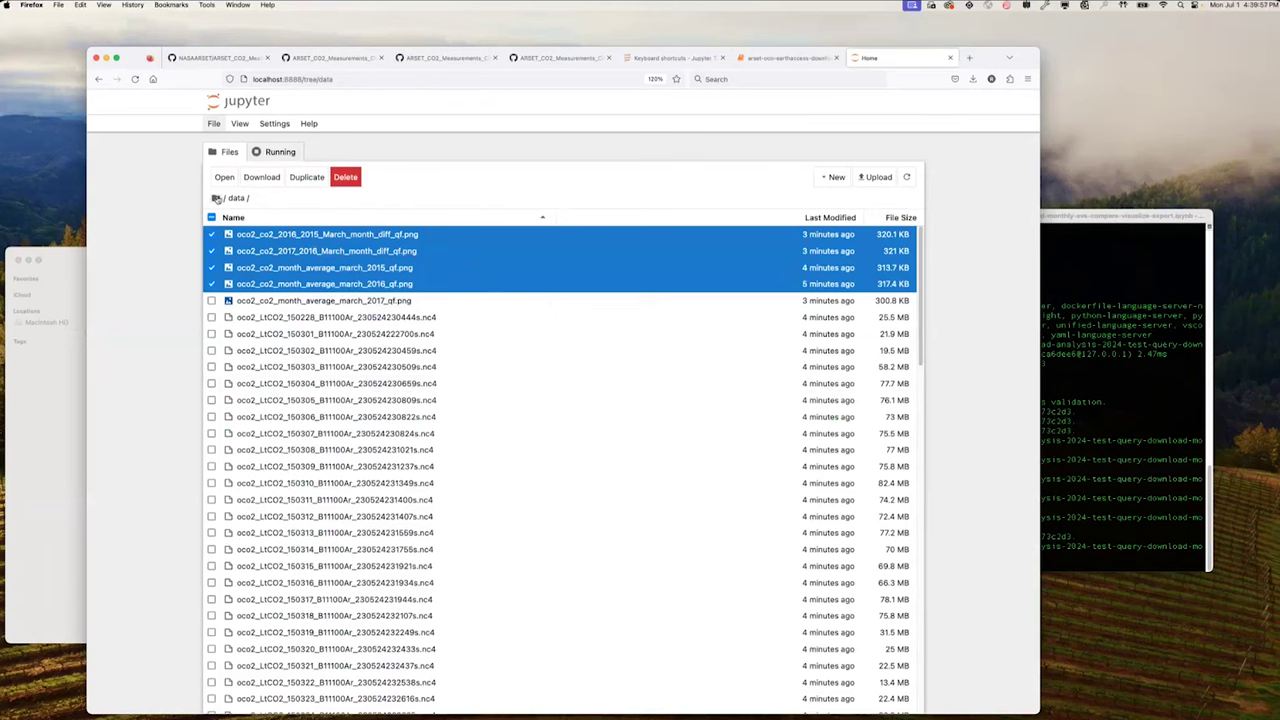
# Go back to the top-level folder and open arset-oco-earthaccess-download-analysis-2024-test-fluxes.ipynb
pyautogui.click(216, 199)
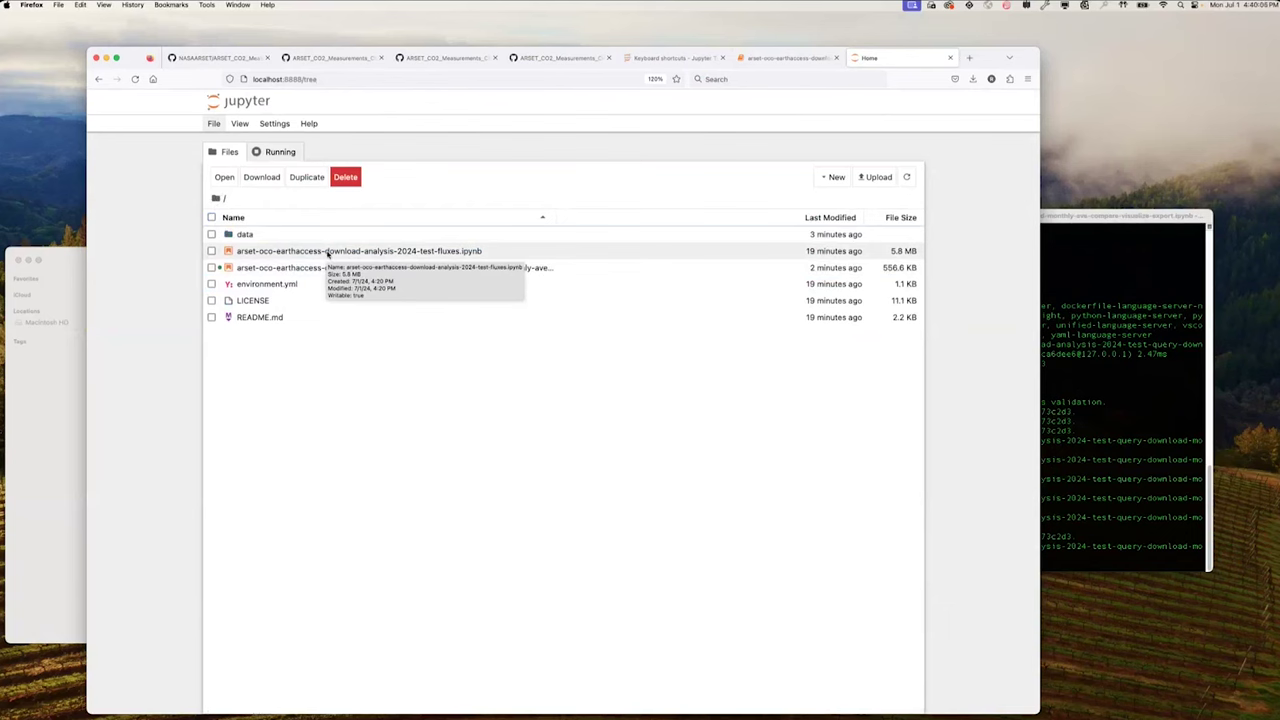
pyautogui.doubleClick(326, 254)
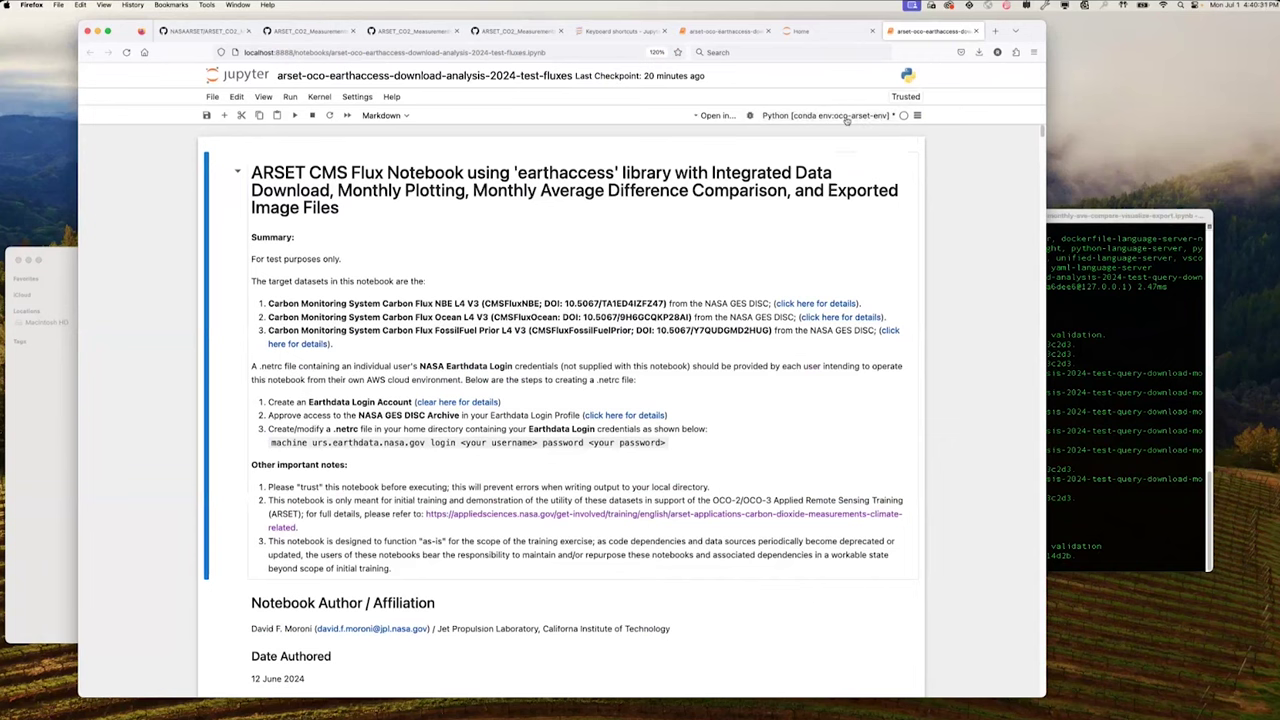
pyautogui.click(845, 116)
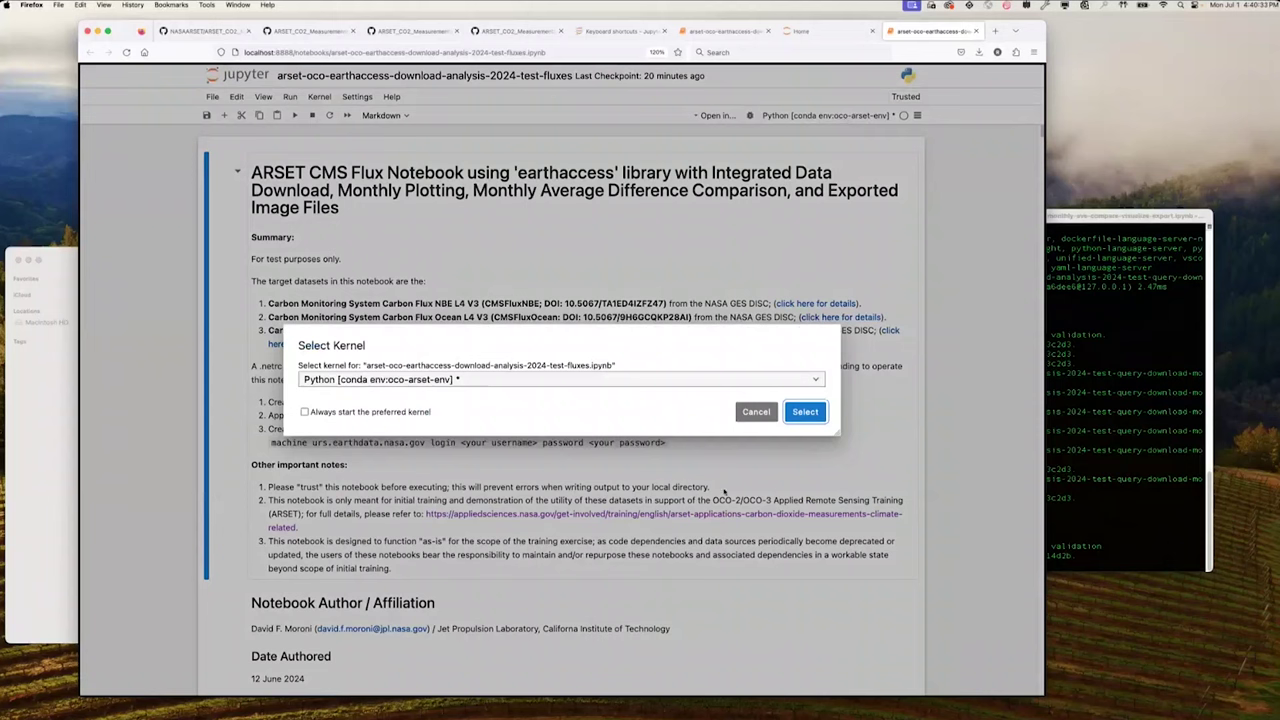
pyautogui.click(520, 380)
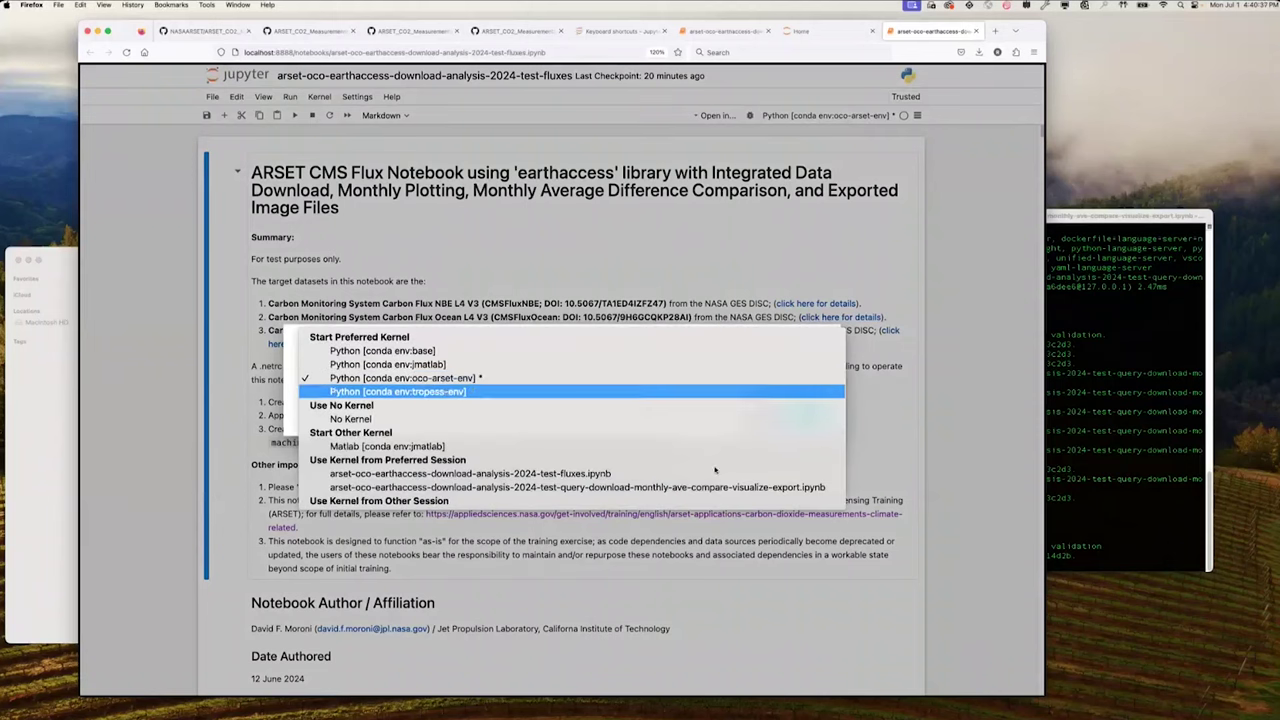
pyautogui.press('Escape')
pyautogui.click(750, 419)
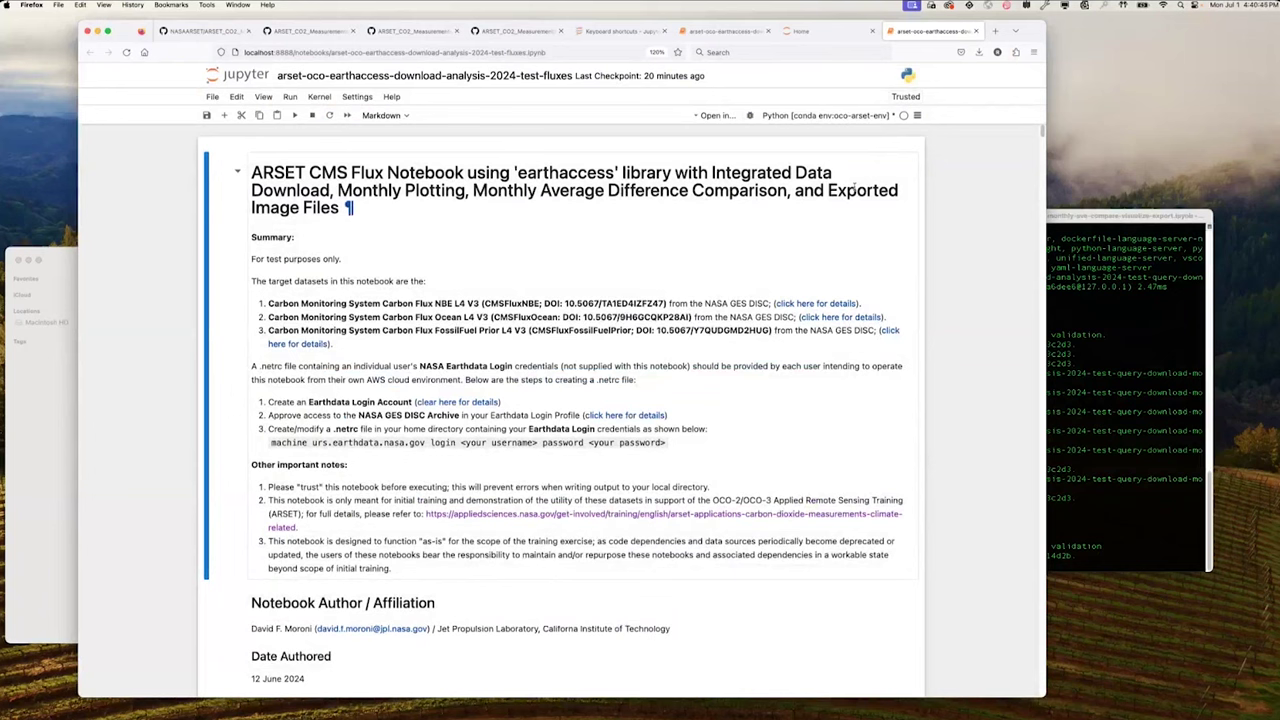
pyautogui.click(800, 115)
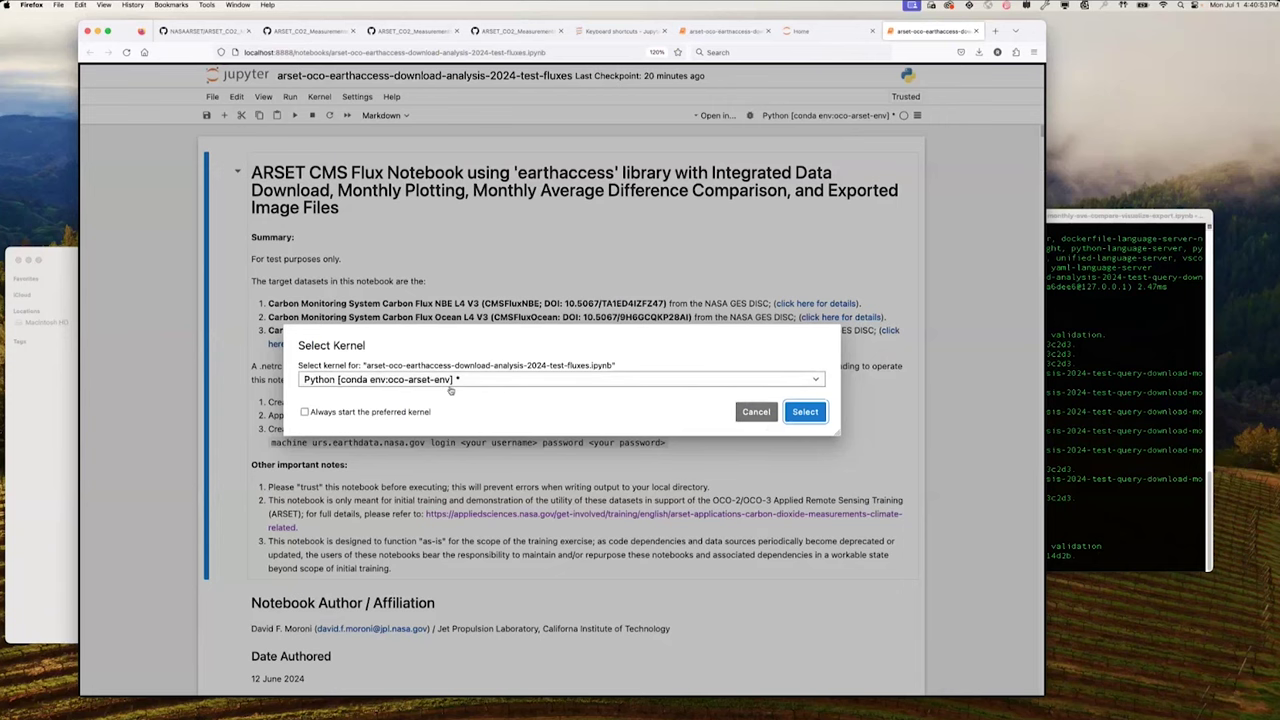
pyautogui.click(756, 412)
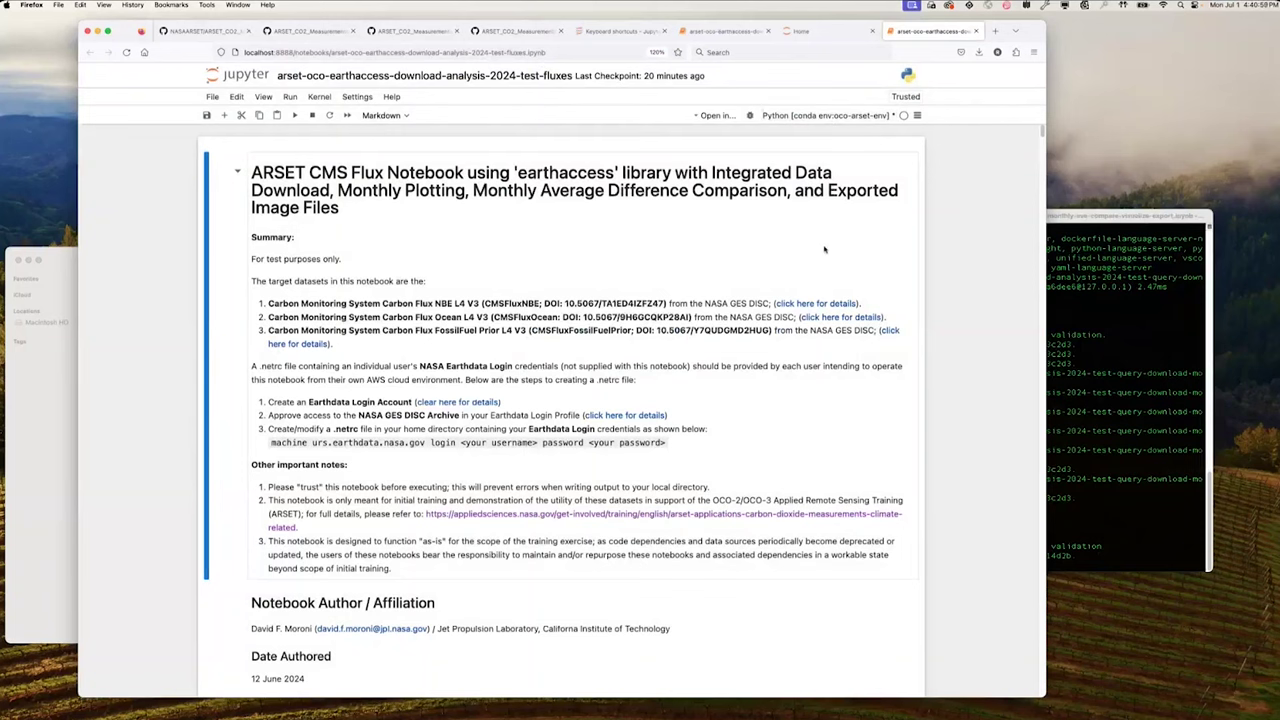
pyautogui.scroll(-1, 823, 248)
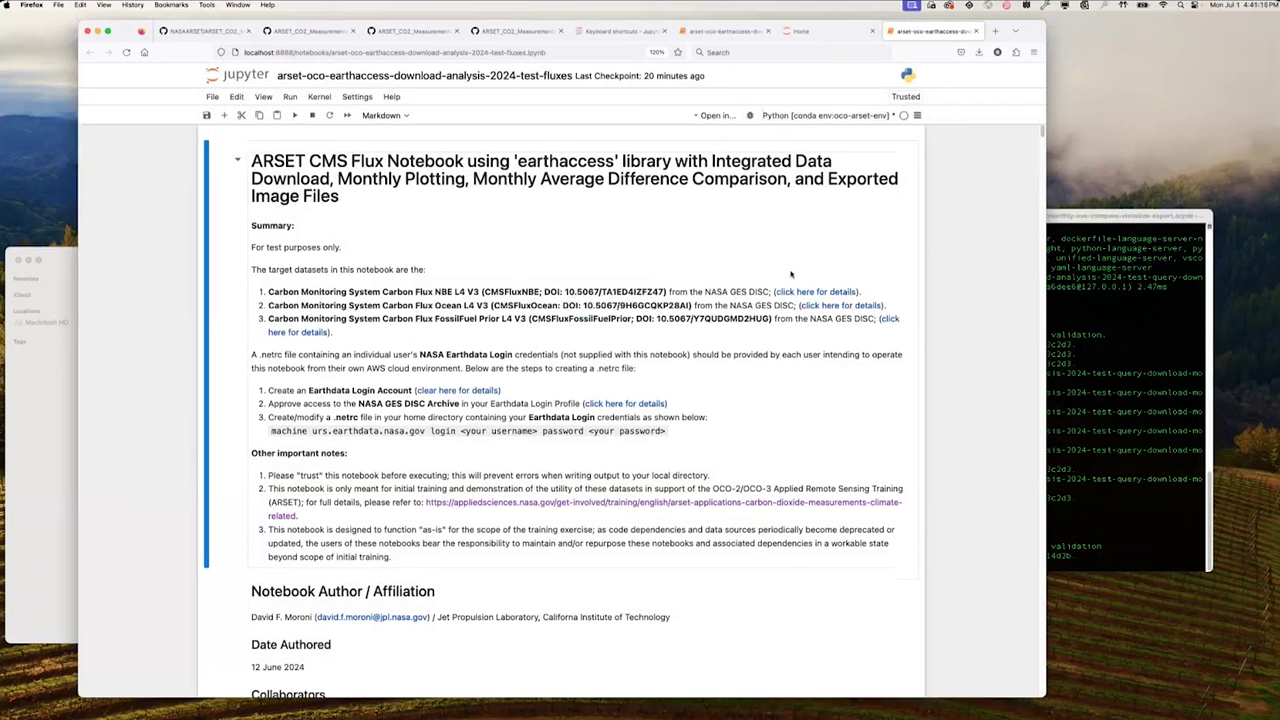
pyautogui.scroll(-1, 792, 262)
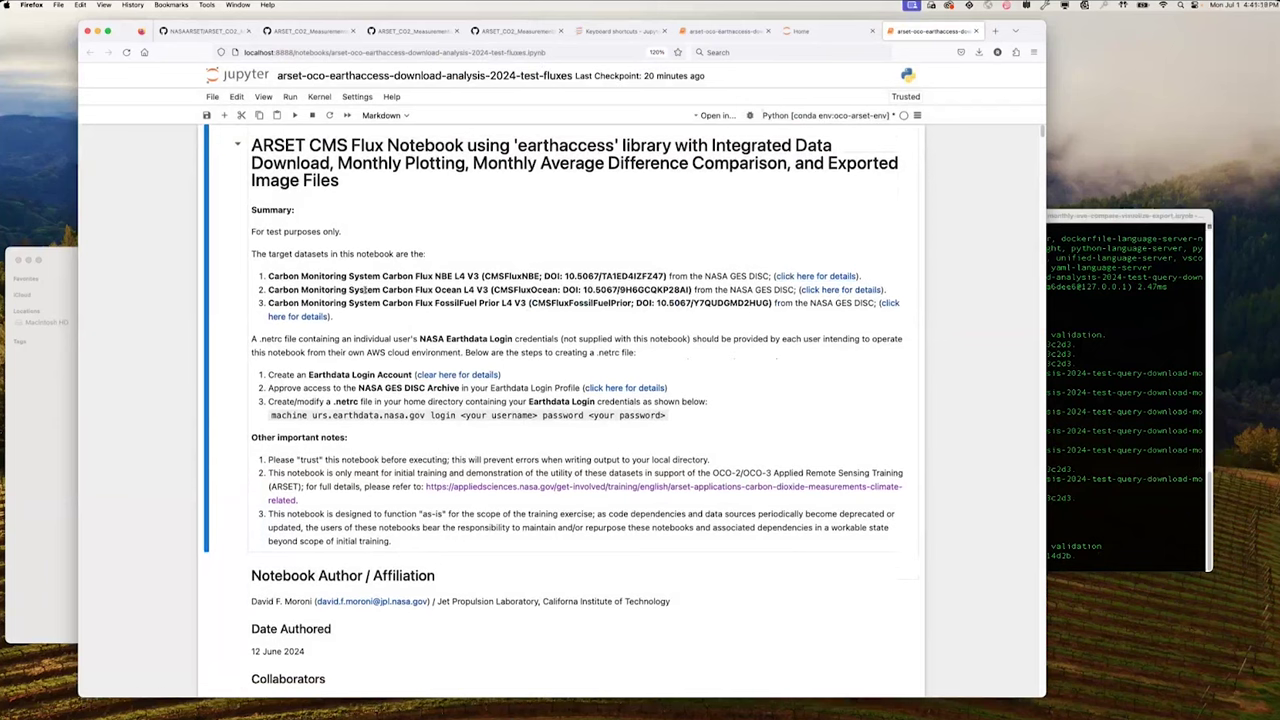
pyautogui.moveTo(365, 289); pyautogui.dragTo(487, 347)
pyautogui.click(268, 330)
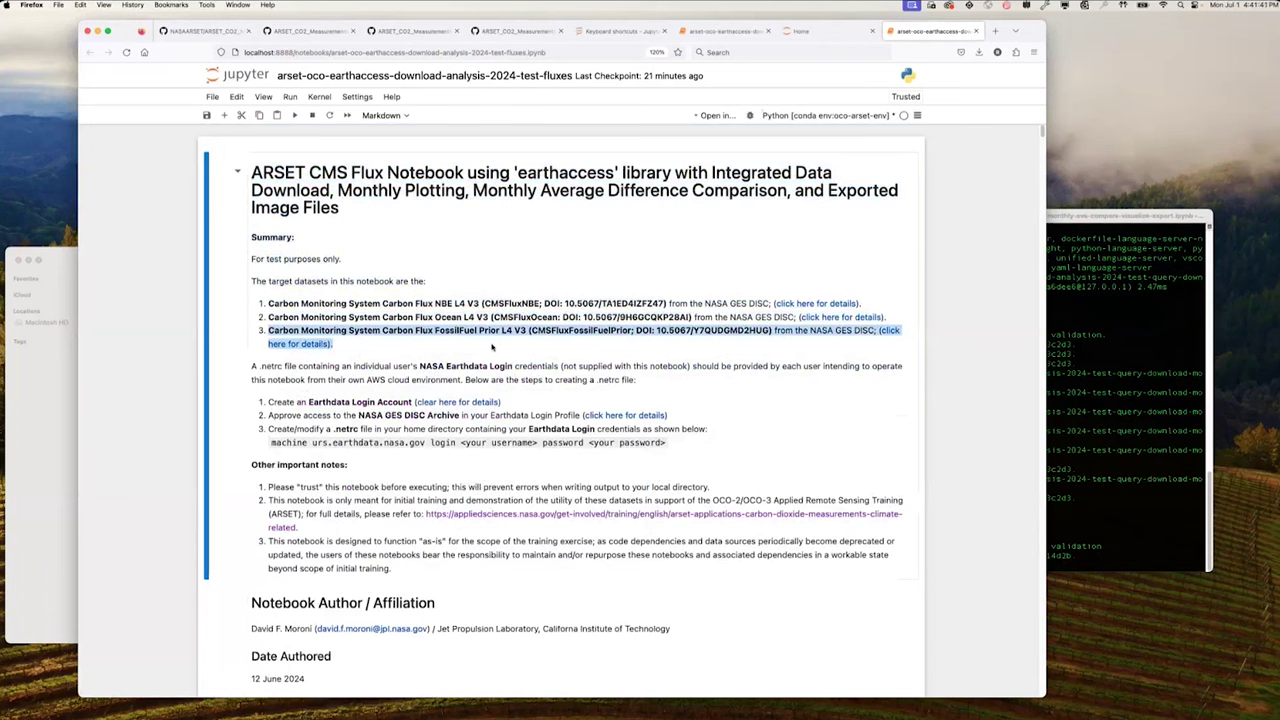
pyautogui.click(479, 347)
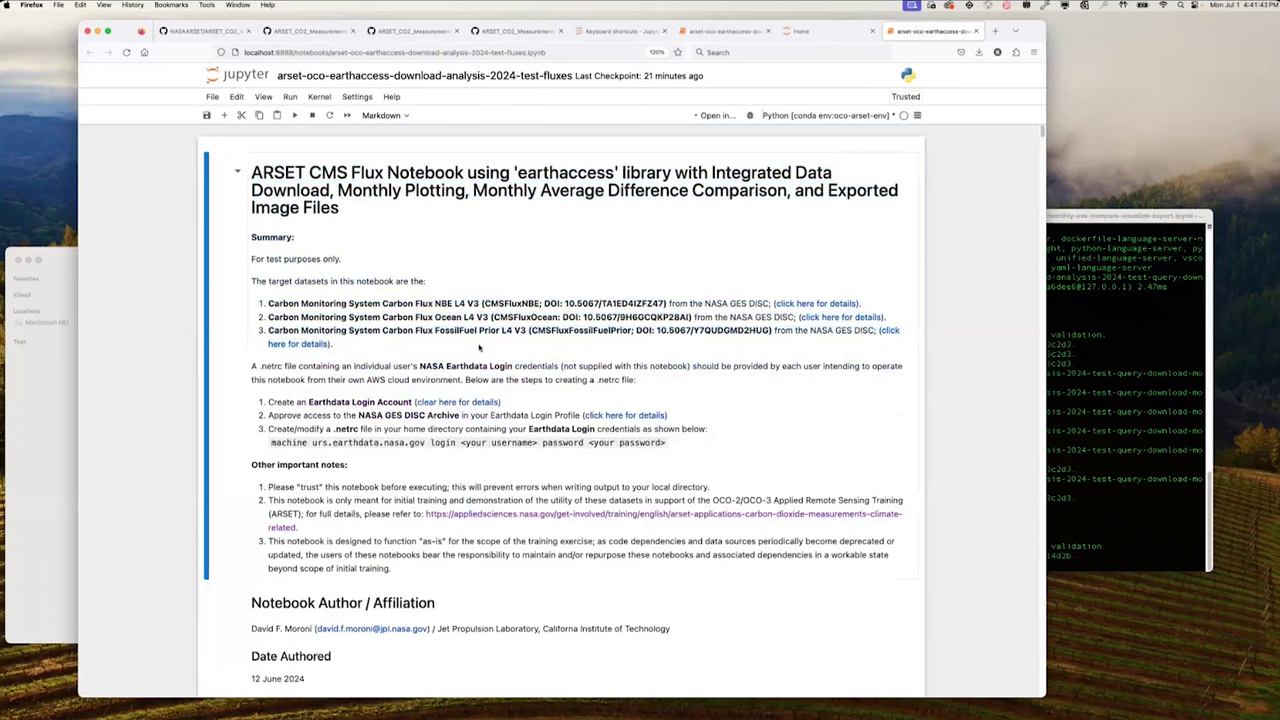
pyautogui.scroll(-1, 505, 366)
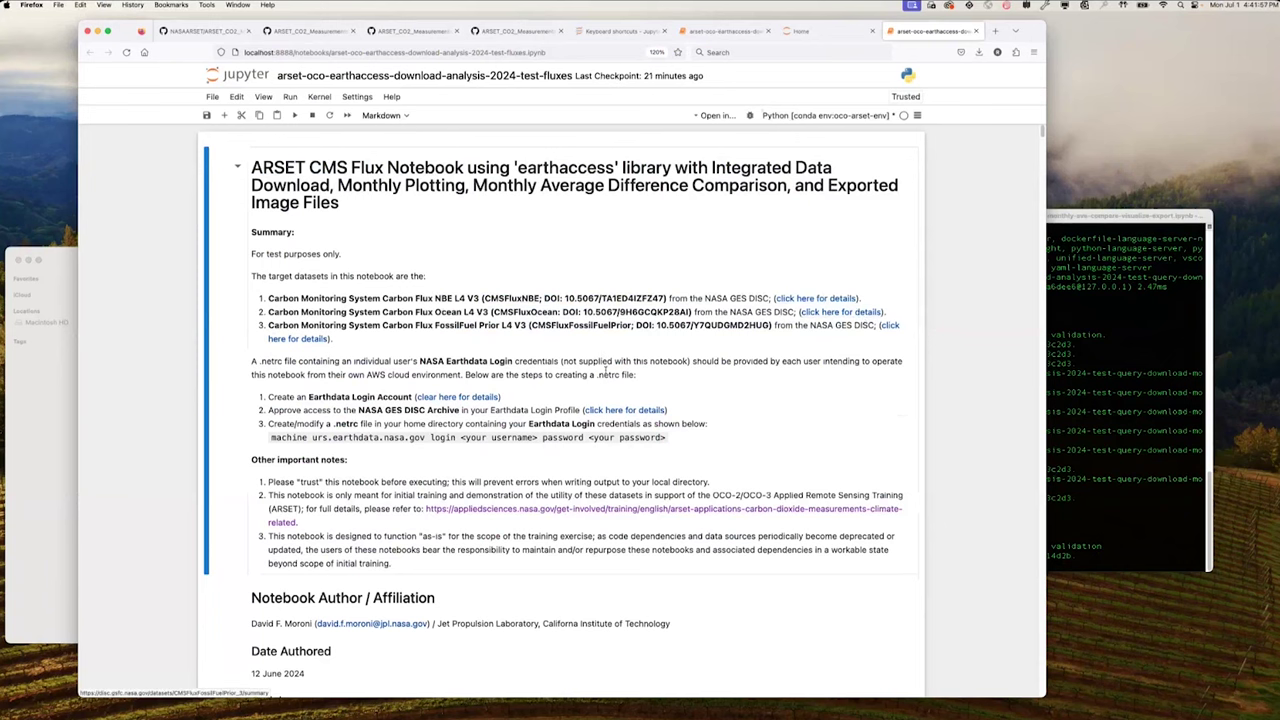
pyautogui.scroll(-1, 770, 384)
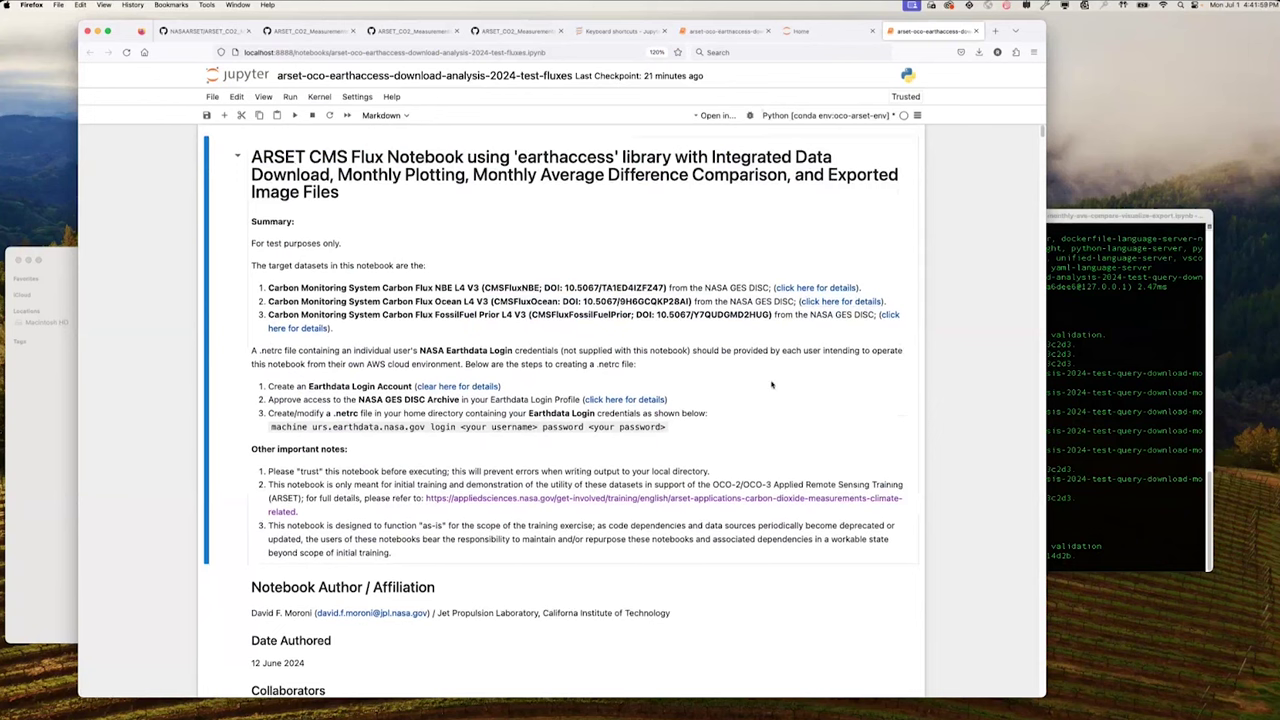
# Scroll past the introduction, select the Notebook Author cell and move down to the authentication section
pyautogui.scroll(-2, 770, 384)
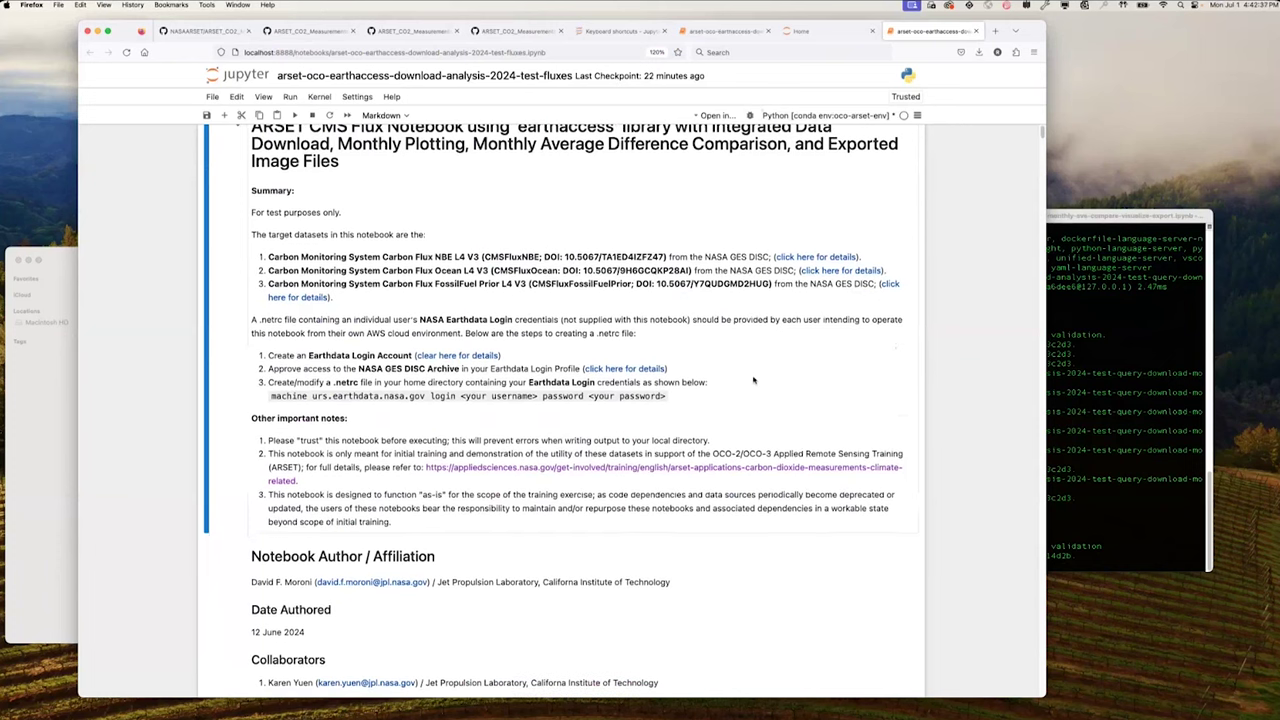
pyautogui.scroll(-1, 754, 380)
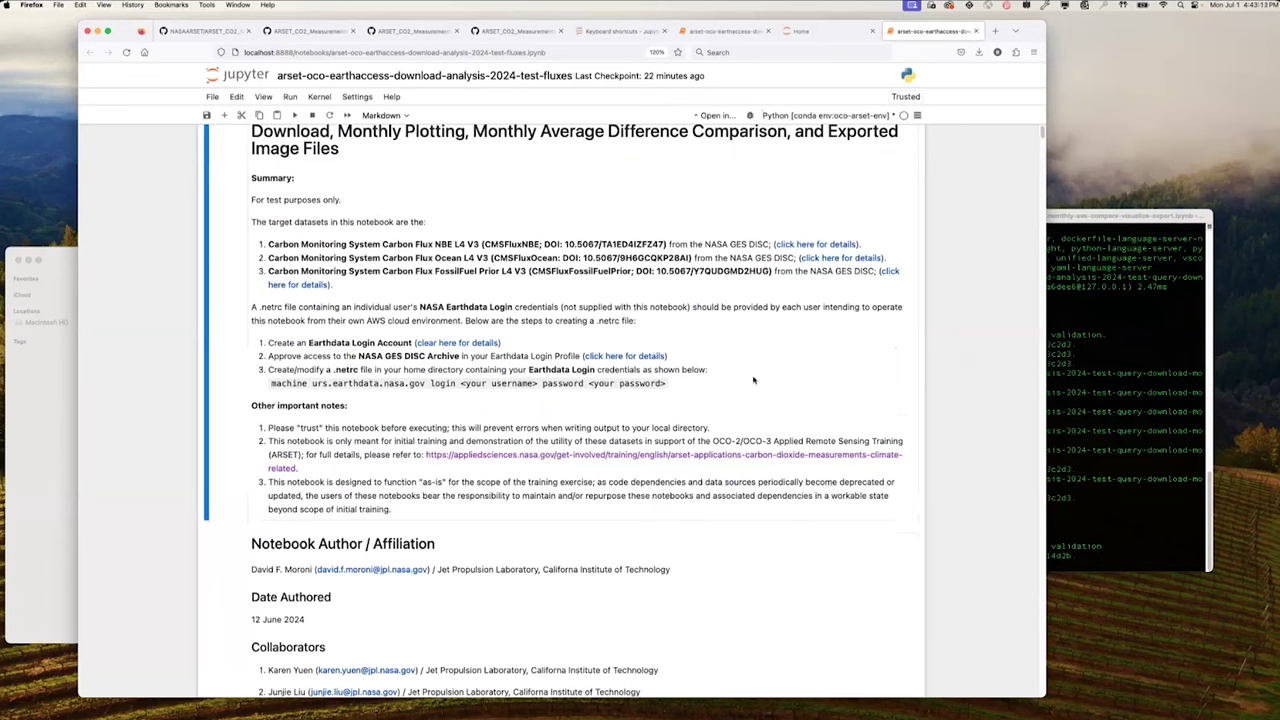
pyautogui.scroll(-5, 740, 385)
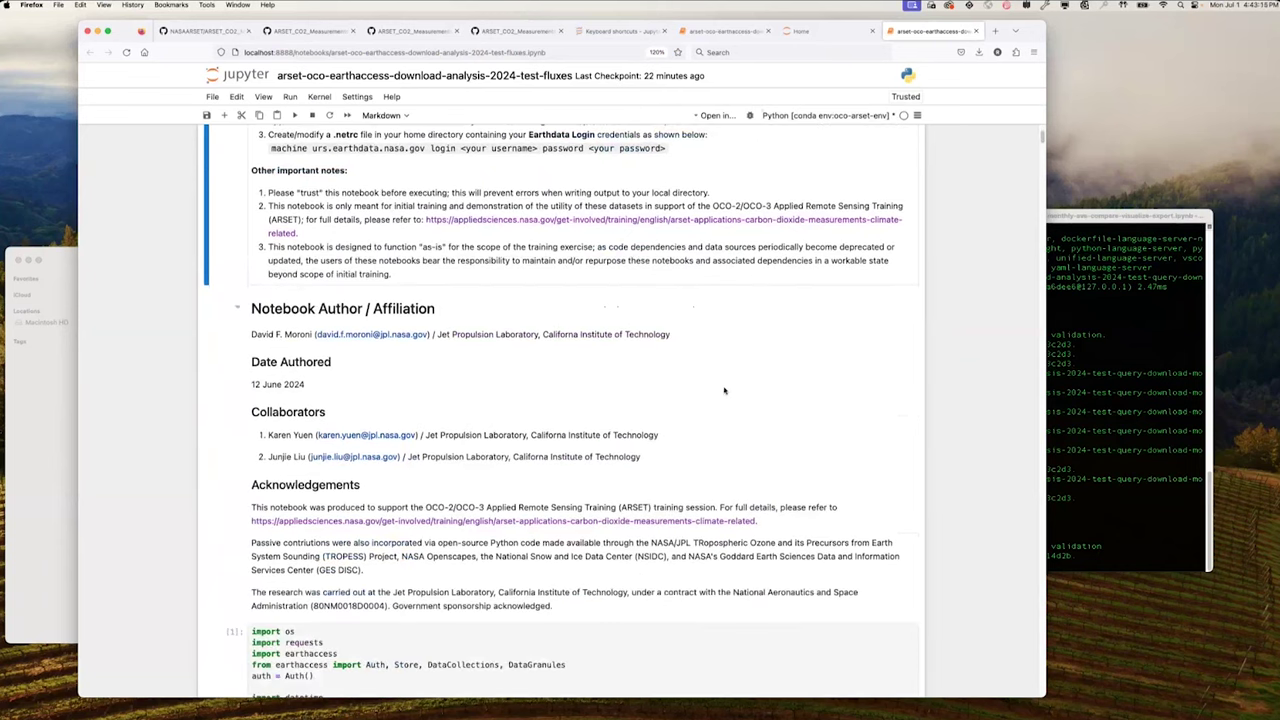
pyautogui.click(724, 390)
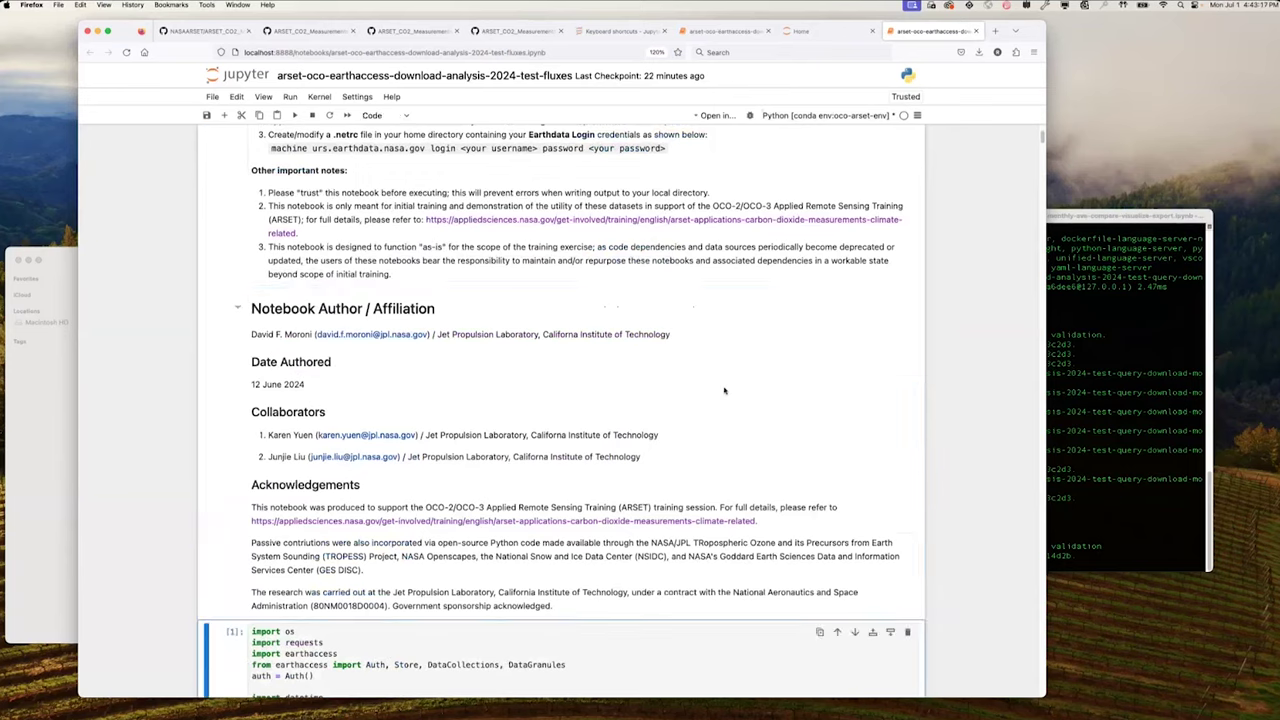
pyautogui.press('Down')
pyautogui.press('Down')
pyautogui.scroll(3, 724, 390)
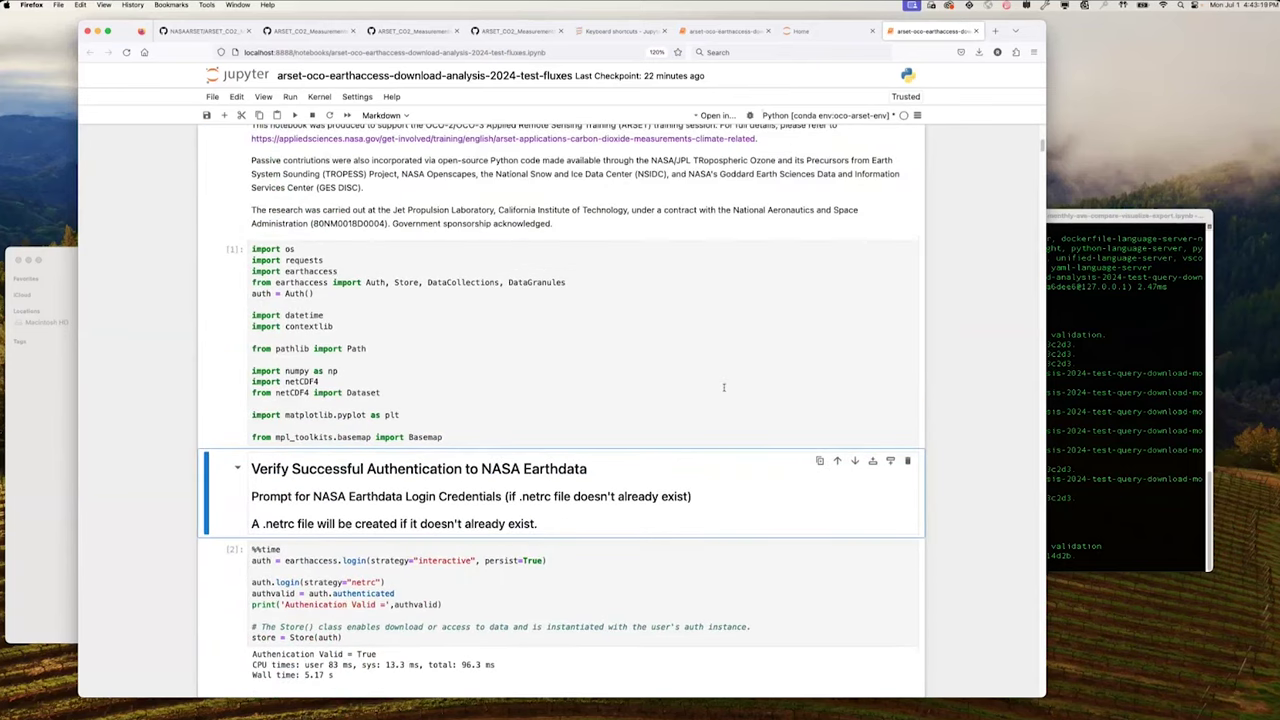
pyautogui.scroll(-1, 724, 387)
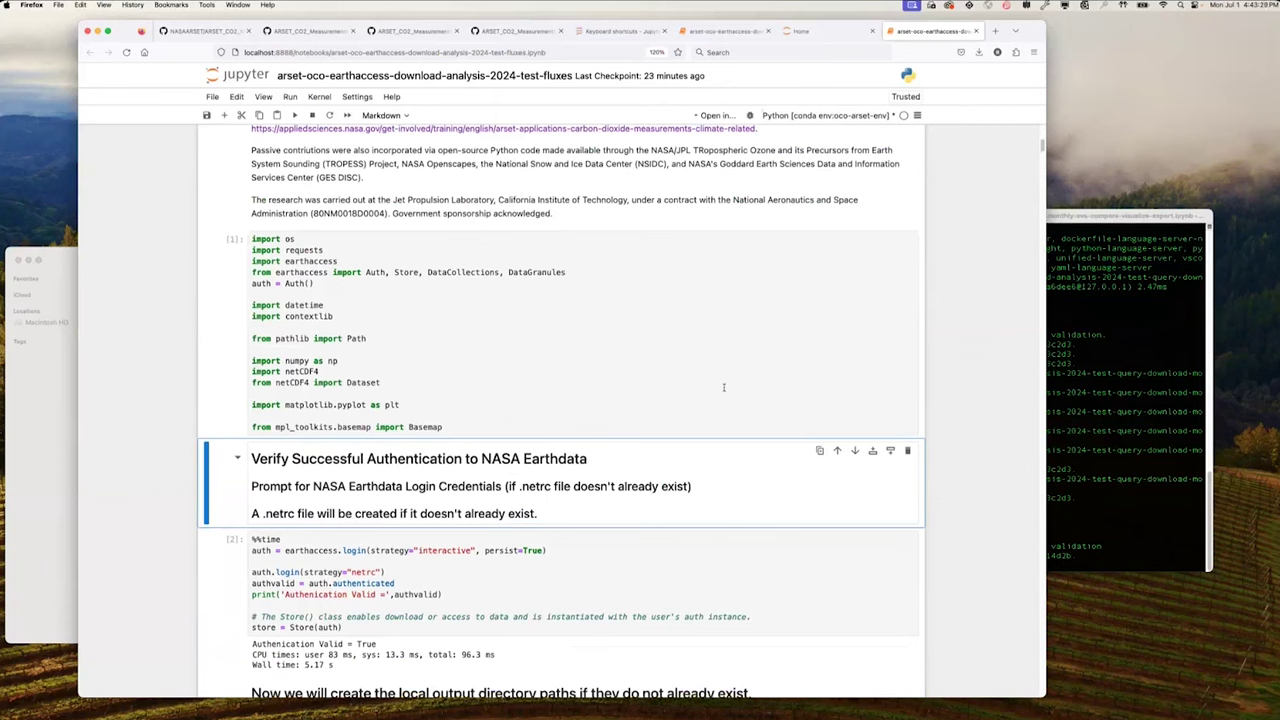
# Re-run the Earthdata authentication, data directory check, CMR request function and CMR accessibility check cells
pyautogui.hotkey('shift', 'Return')
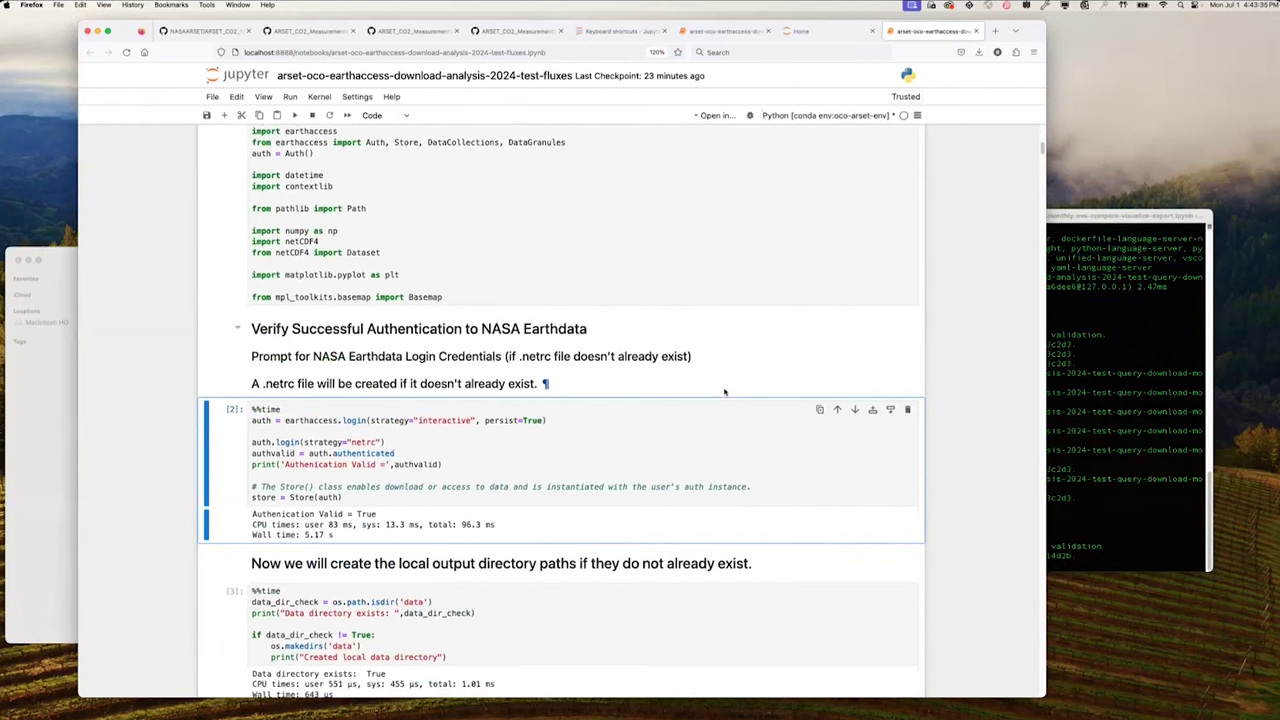
pyautogui.hotkey('shift', 'Return')
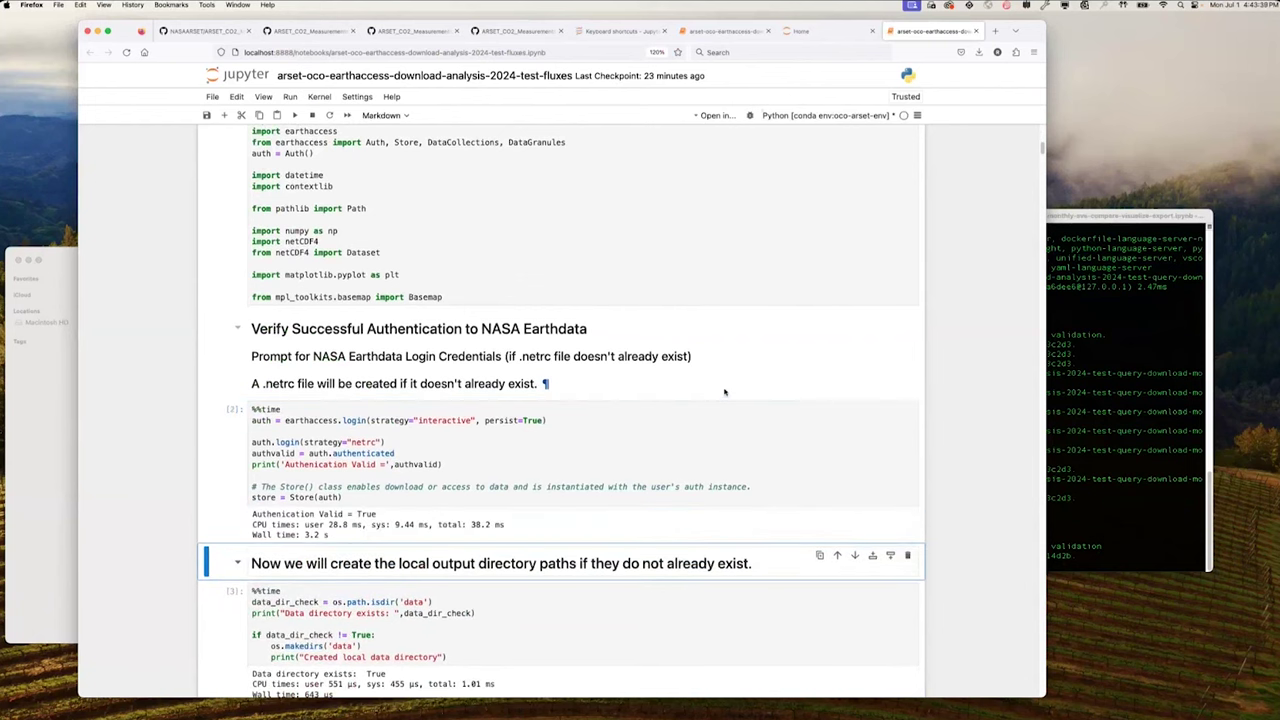
pyautogui.scroll(-3, 725, 392)
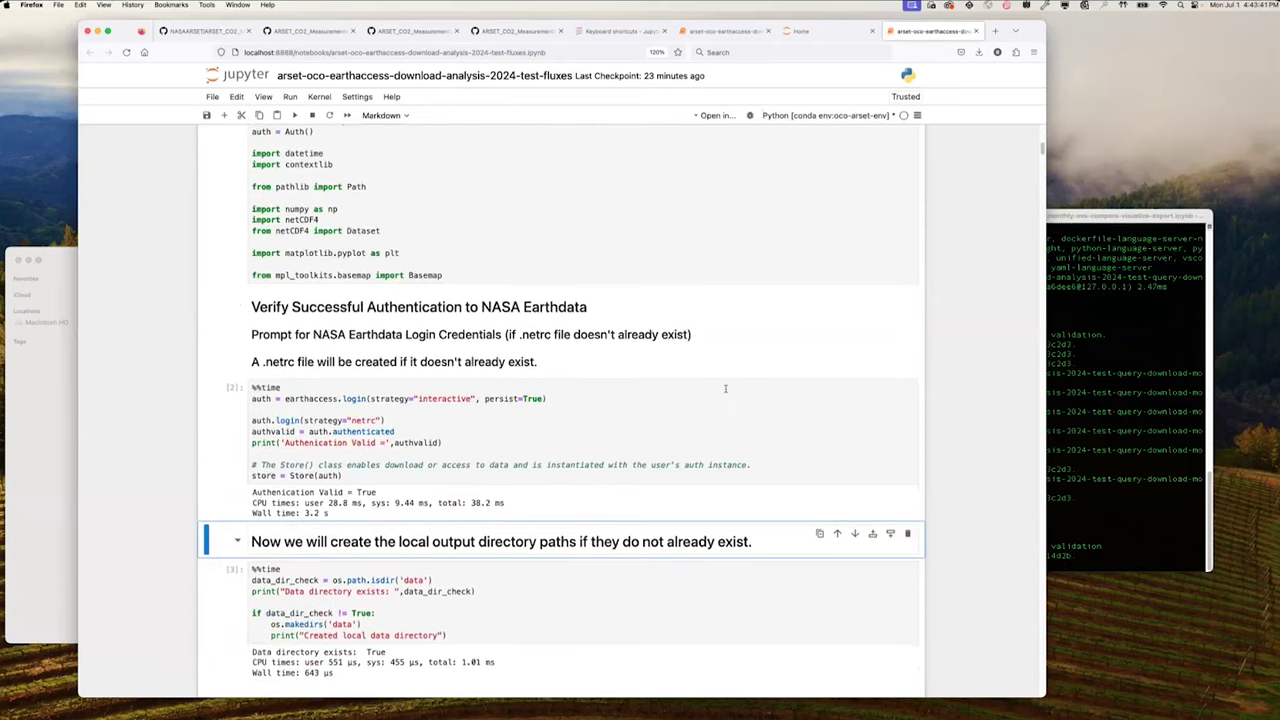
pyautogui.hotkey('shift', 'Return')
pyautogui.hotkey('shift', 'Return')
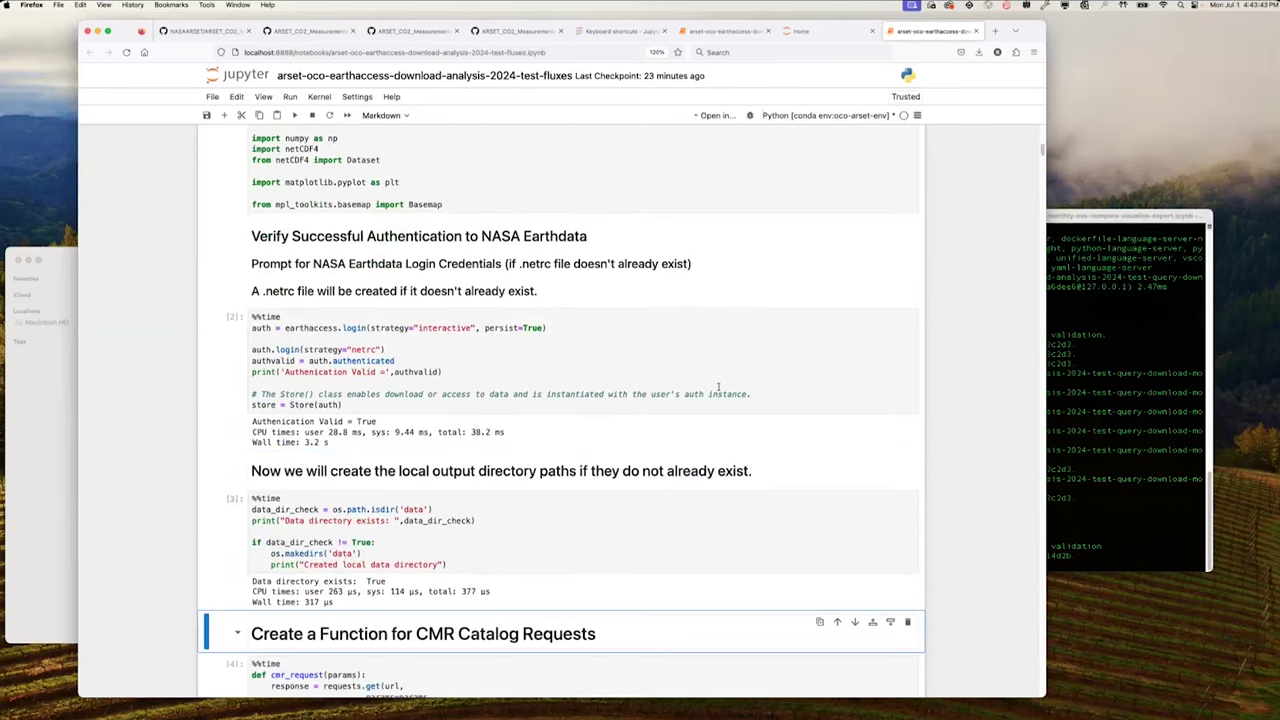
pyautogui.hotkey('shift', 'Return')
pyautogui.hotkey('shift', 'Return')
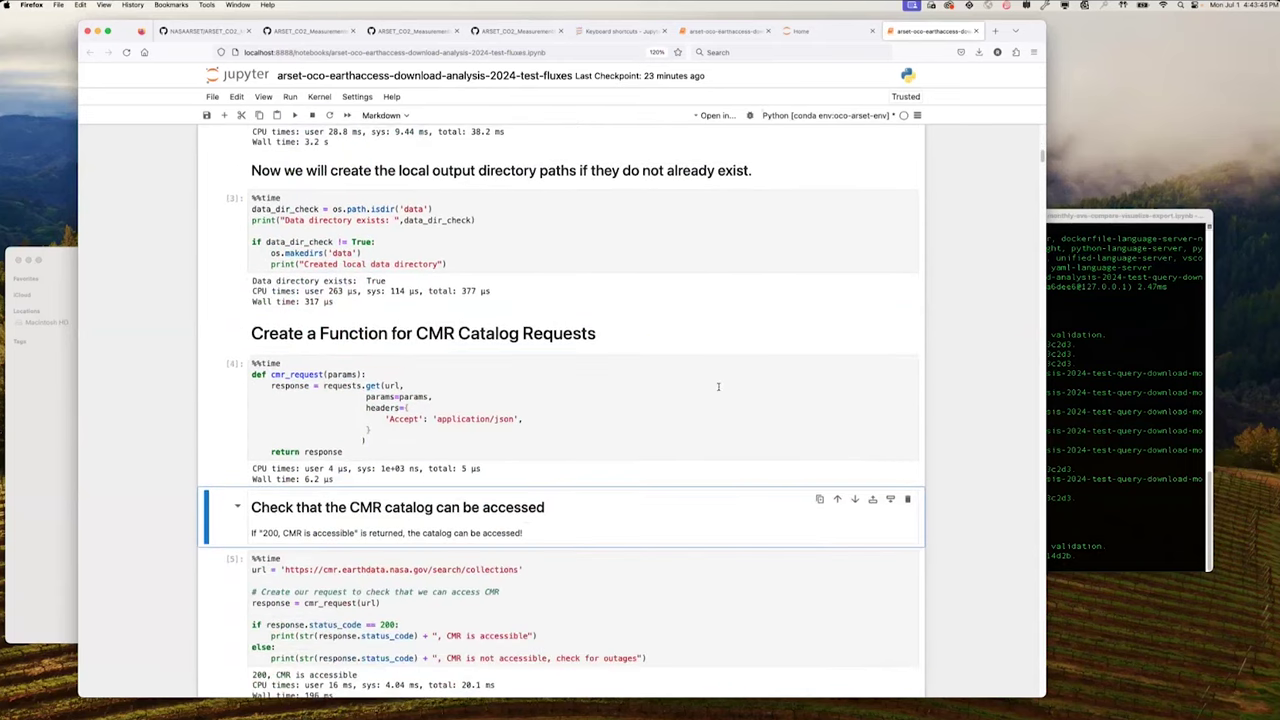
pyautogui.hotkey('shift', 'Return')
pyautogui.hotkey('shift', 'Return')
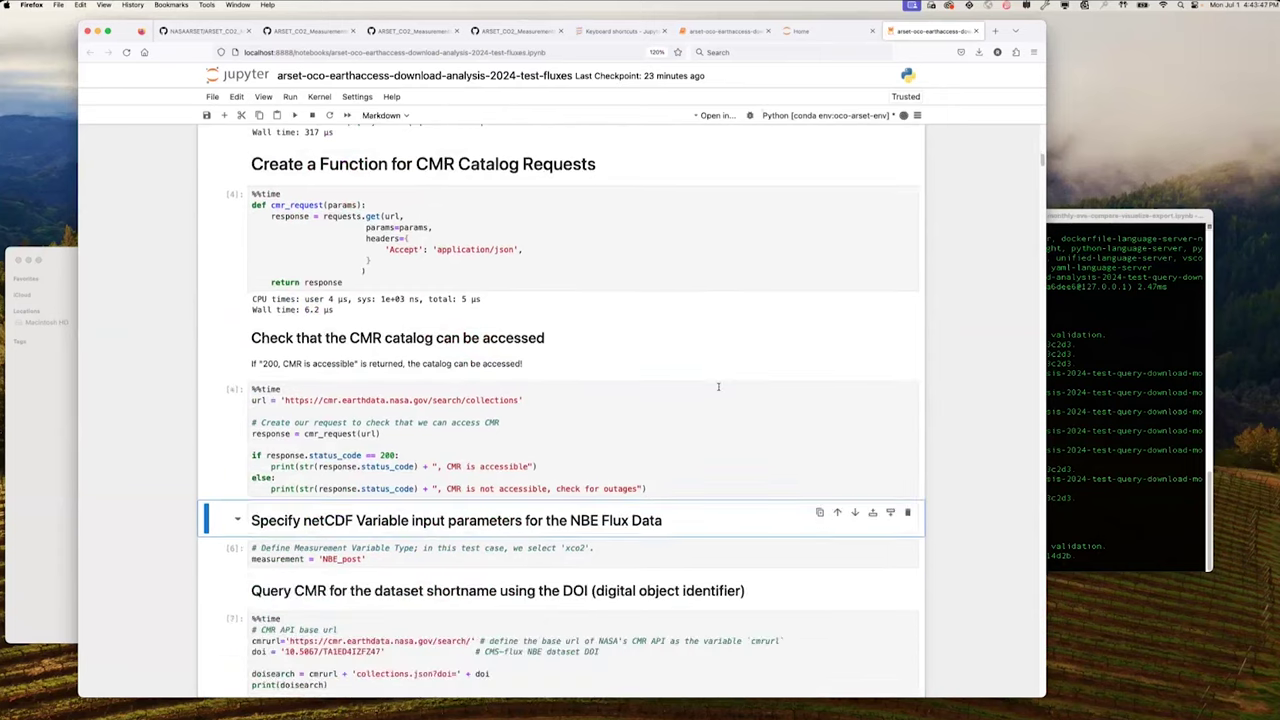
pyautogui.hotkey('shift', 'Return')
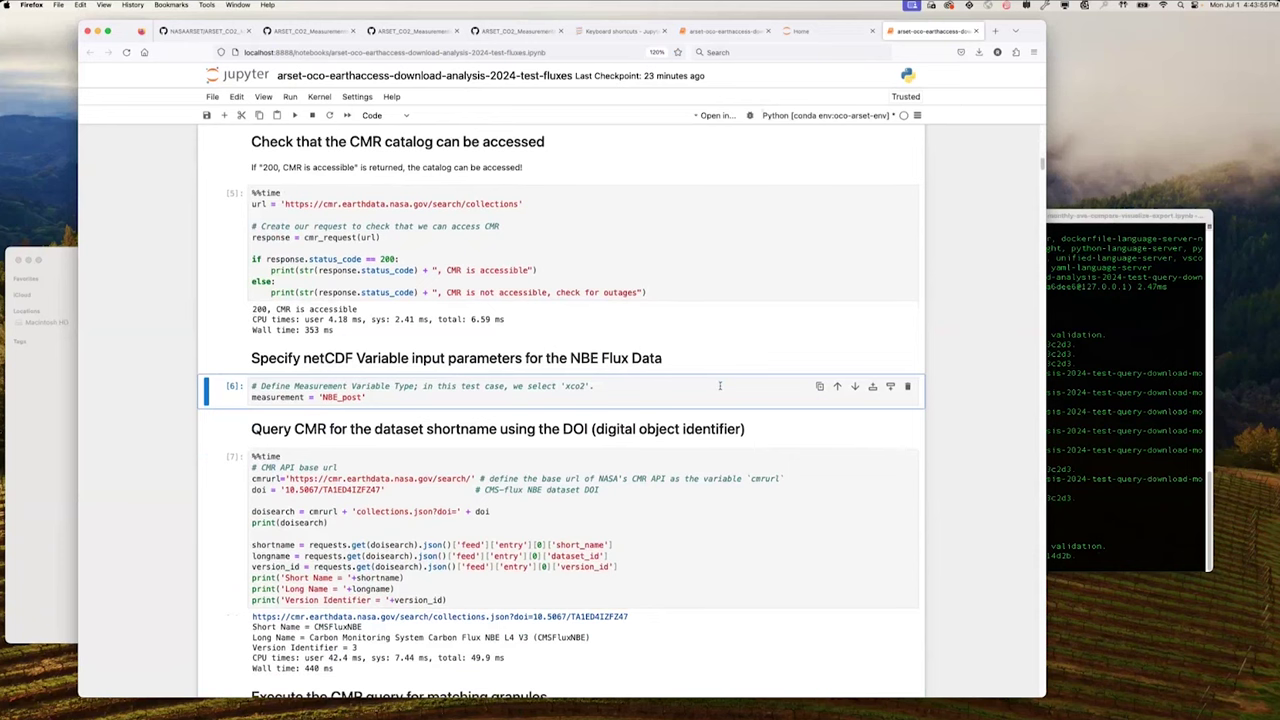
# Re-execute the CMSFluxNBE shortname query and March 2016 granule query, finding 1 granule
pyautogui.scroll(-1, 720, 385)
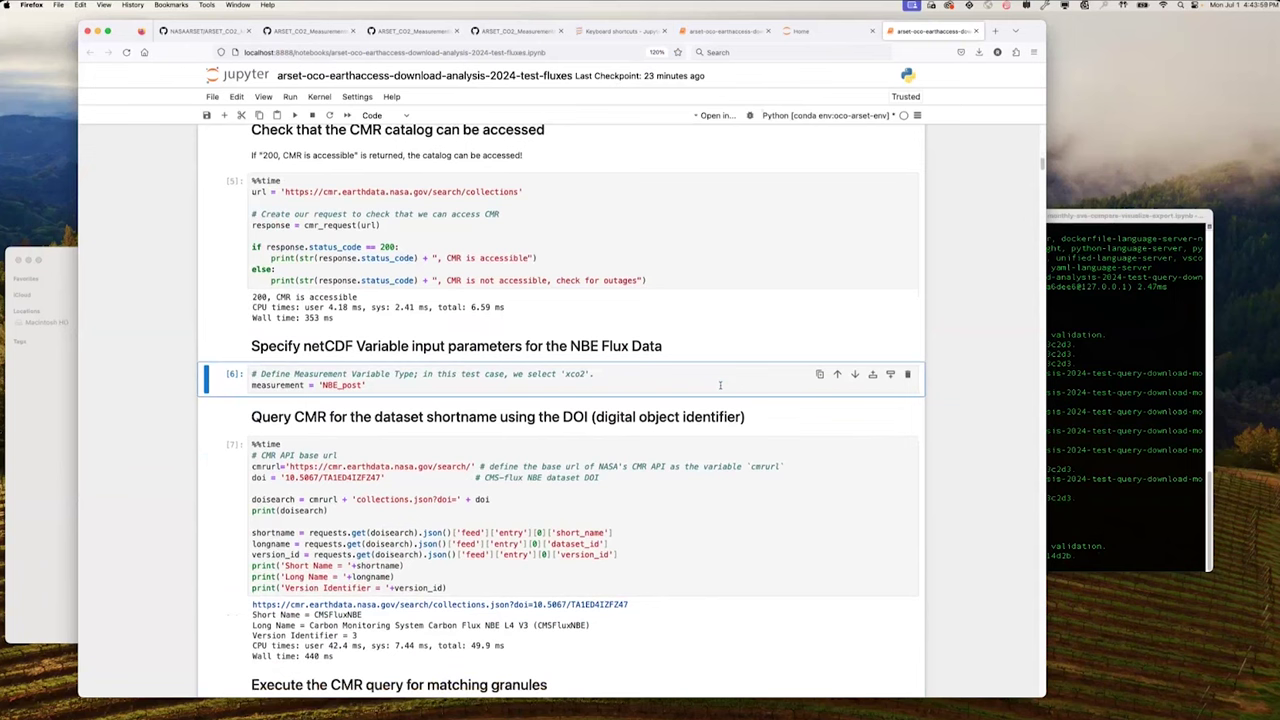
pyautogui.press('Down')
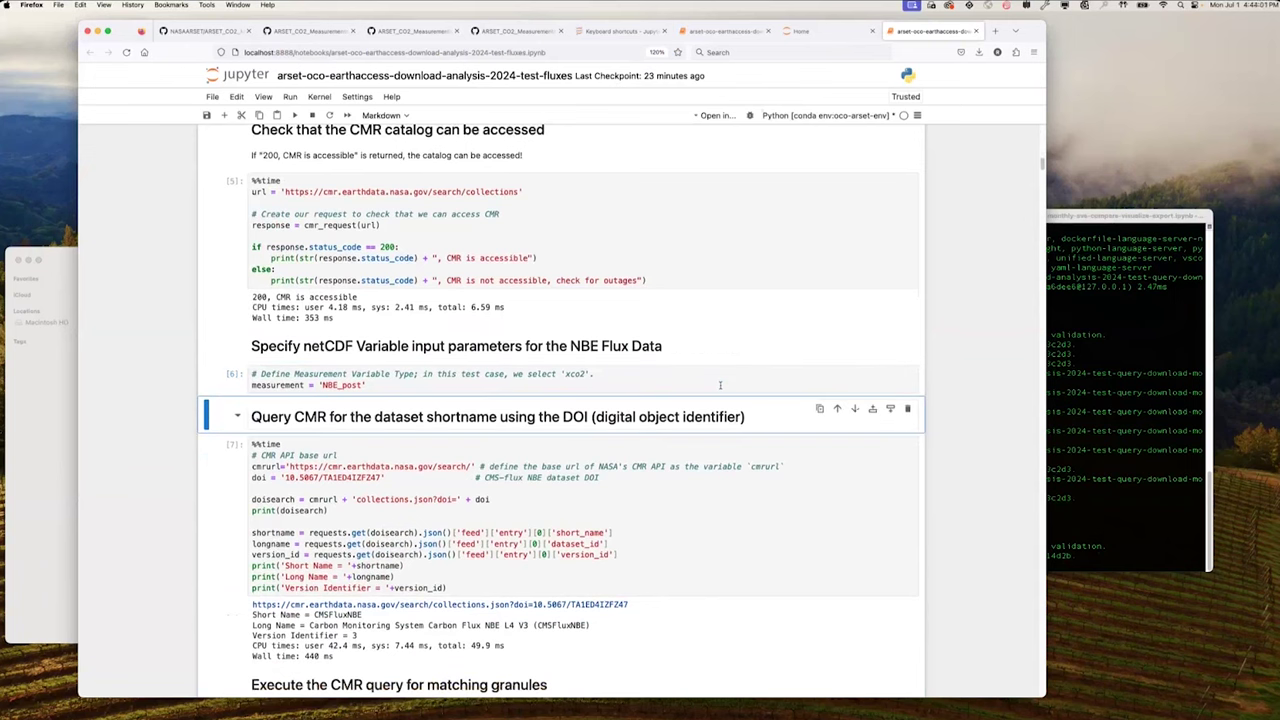
pyautogui.press('Down')
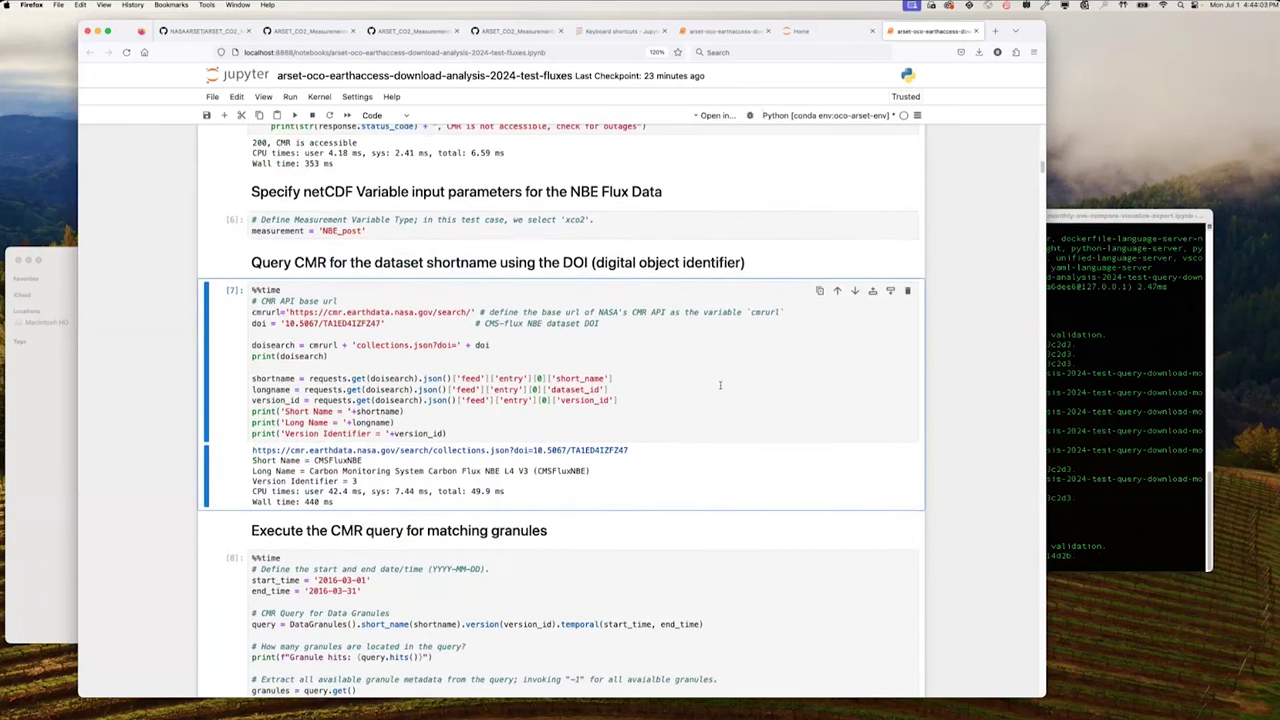
pyautogui.hotkey('shift', 'Return')
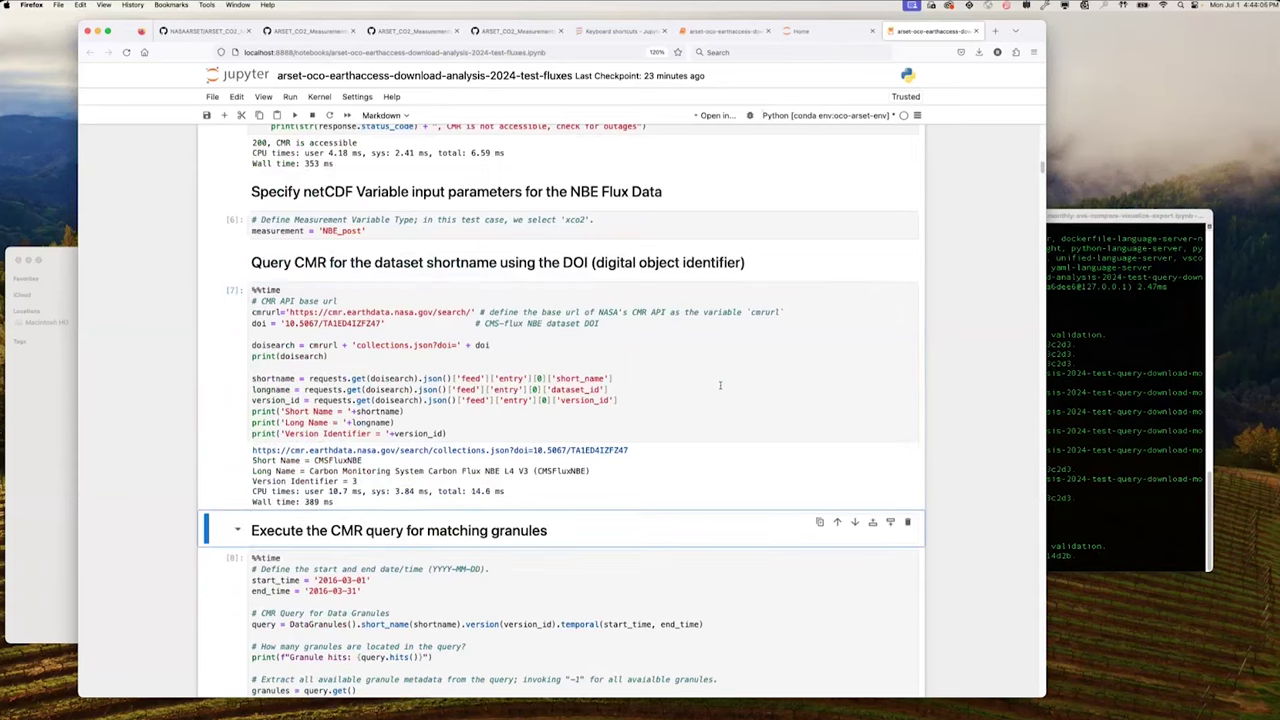
pyautogui.hotkey('shift', 'Return')
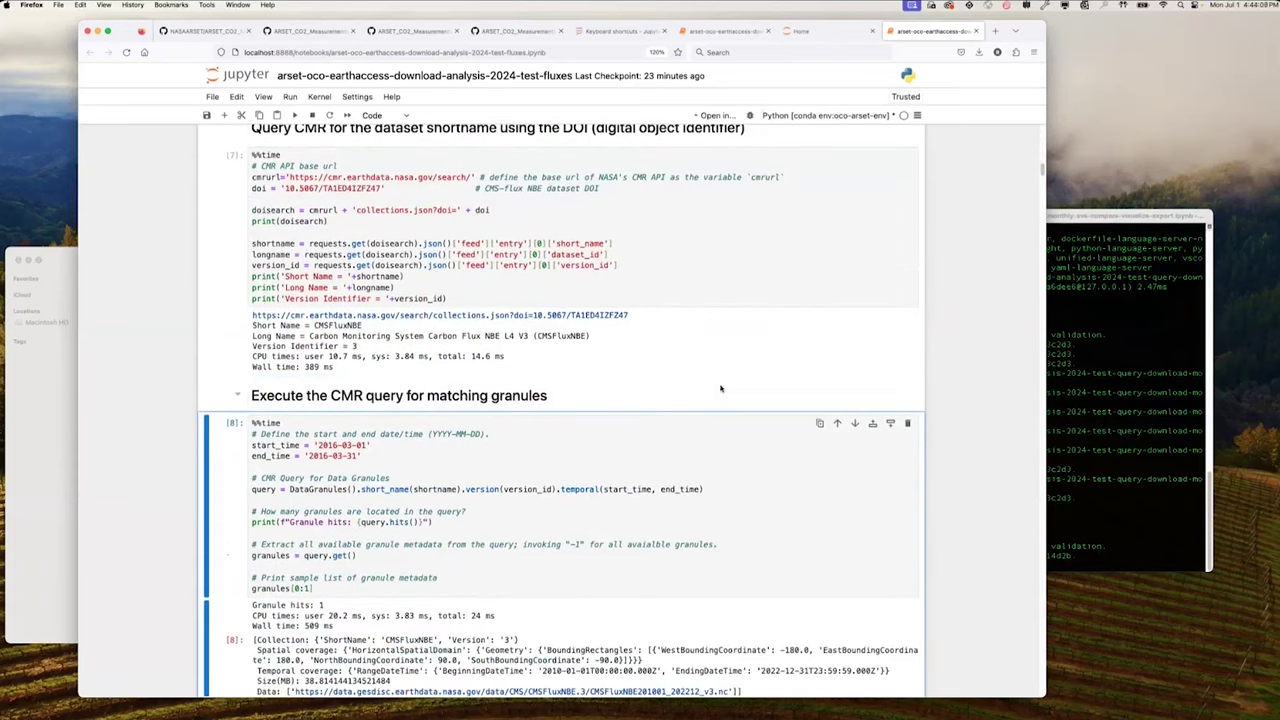
pyautogui.hotkey('shift', 'Return')
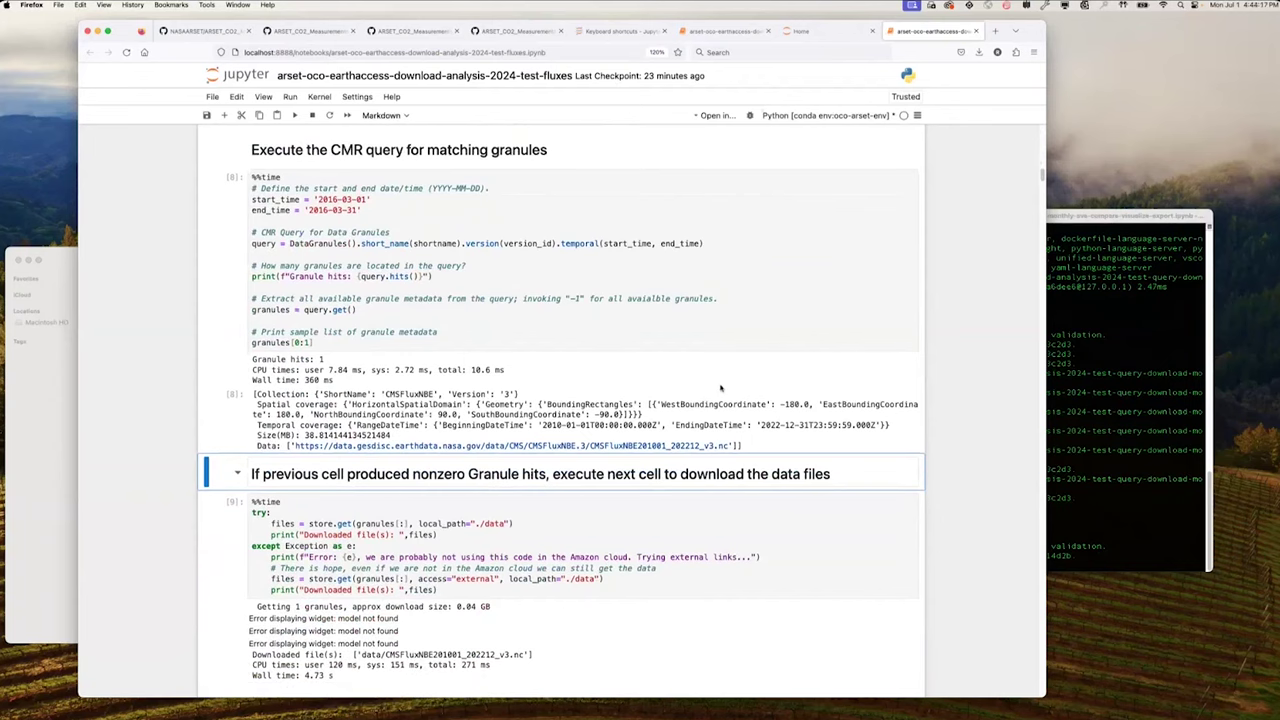
# Re-download the CMSFluxNBE201001_202212_v3.nc granule file from the download cell
pyautogui.scroll(-1, 720, 387)
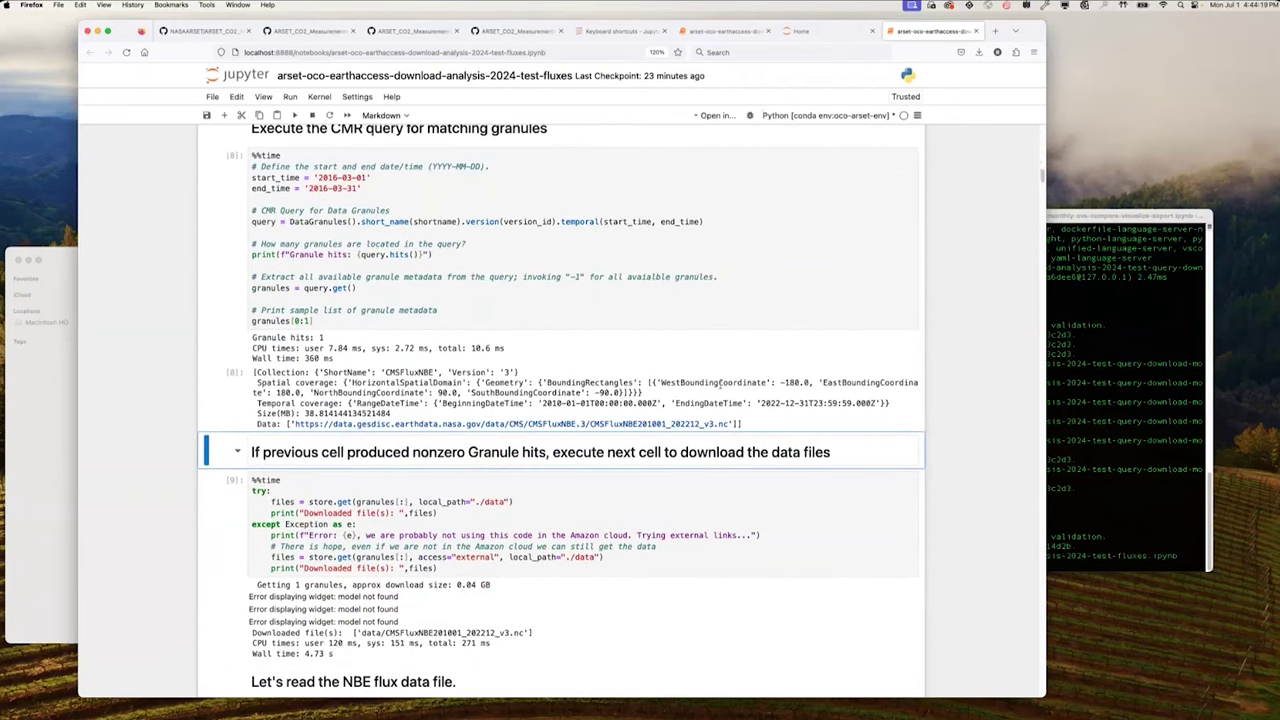
pyautogui.scroll(-4, 720, 383)
pyautogui.click(720, 385)
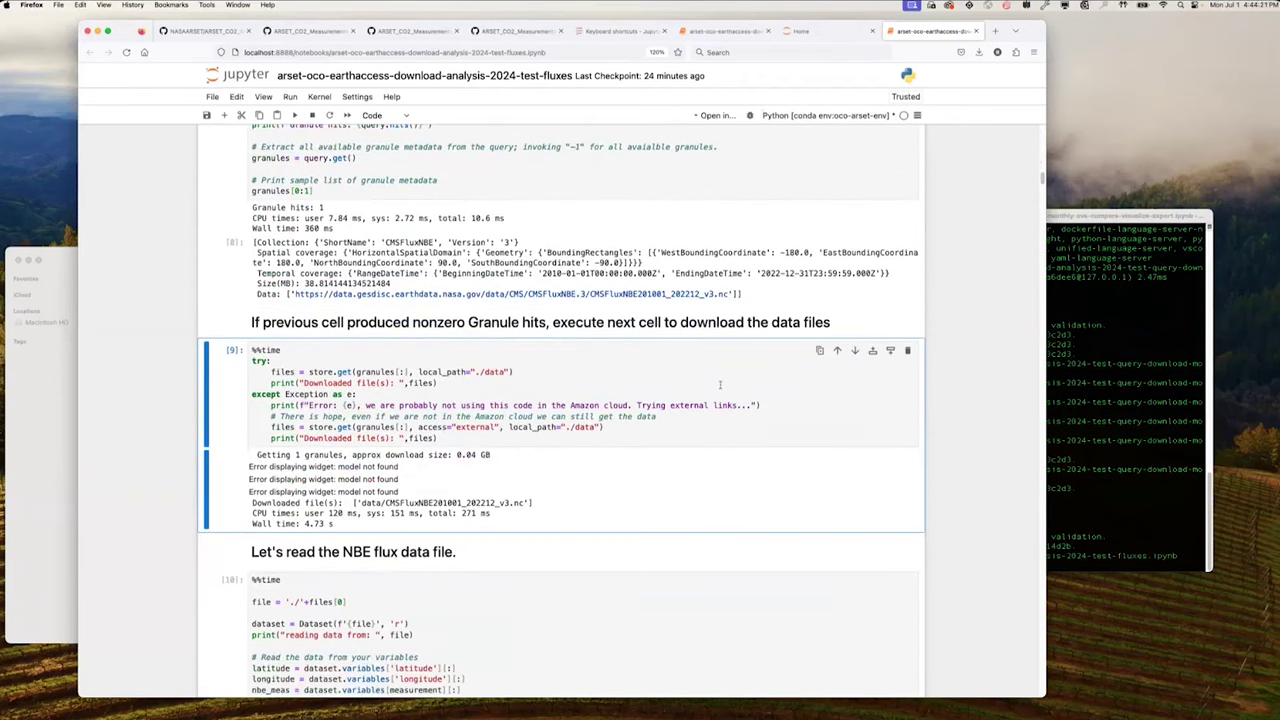
pyautogui.hotkey('shift', 'Return')
# Scroll down and select the cell that reads the NBE flux file
pyautogui.scroll(-2, 720, 387)
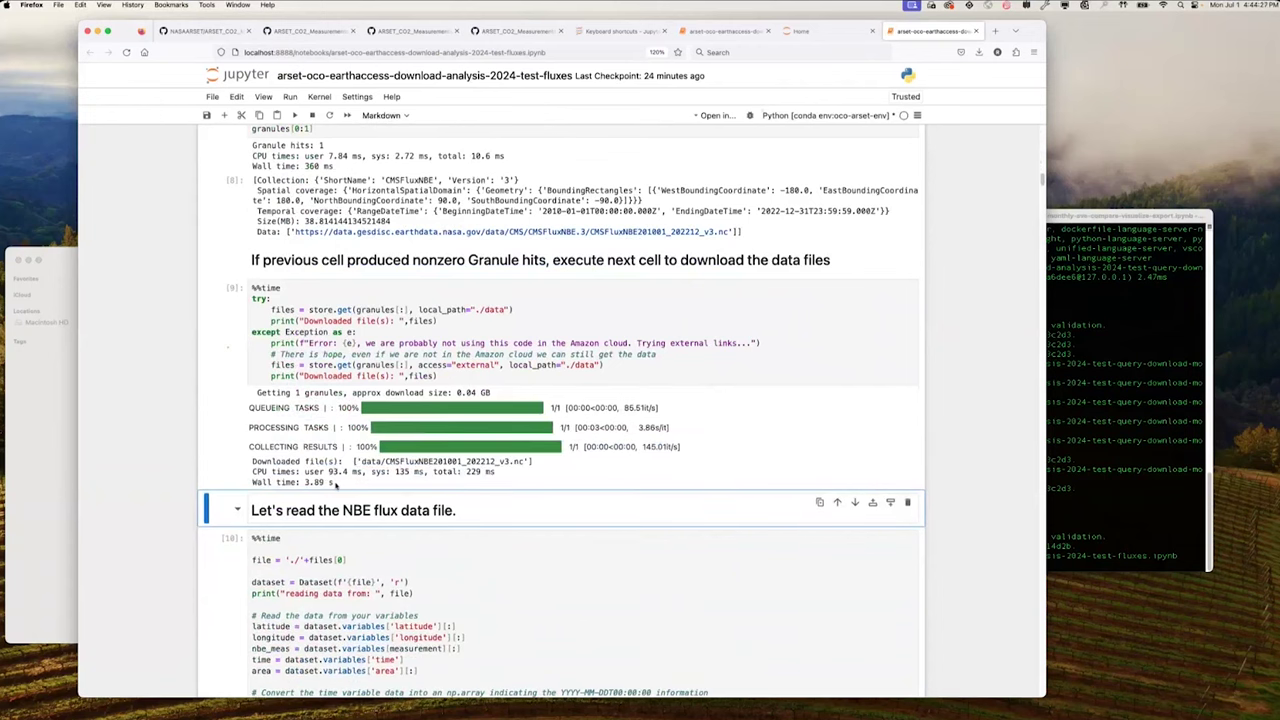
pyautogui.scroll(-1, 381, 474)
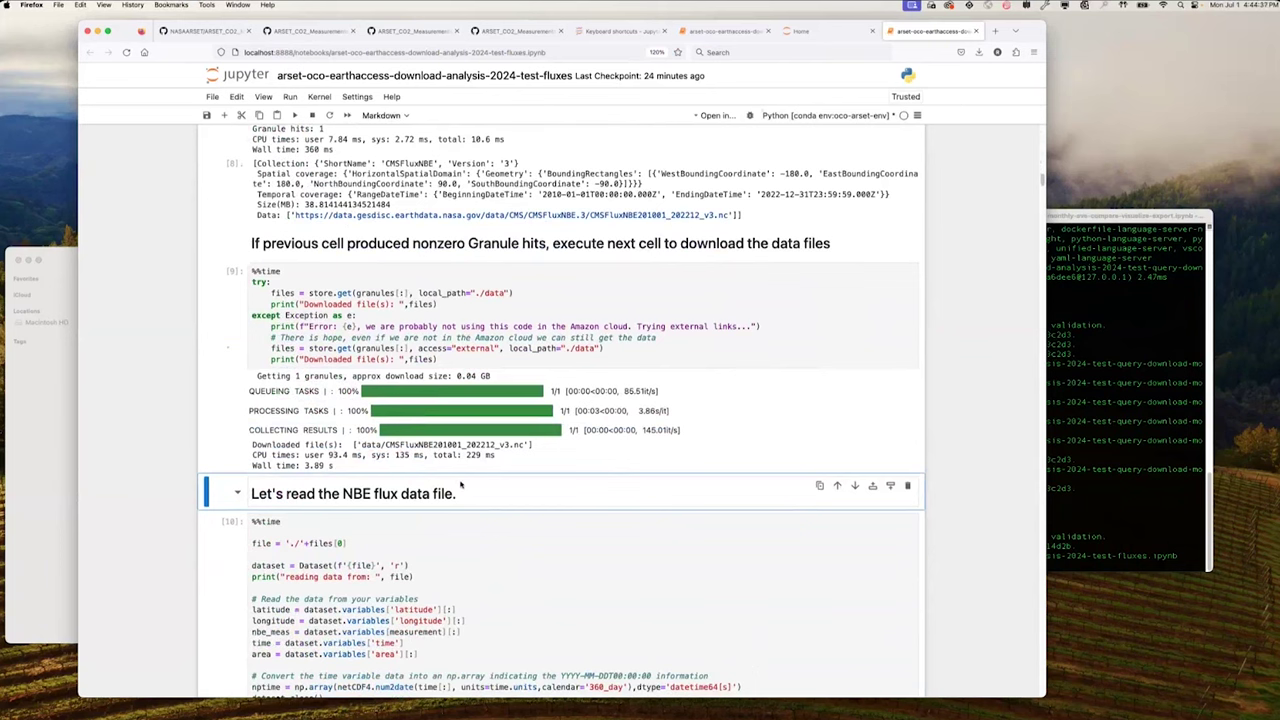
pyautogui.scroll(-1, 462, 484)
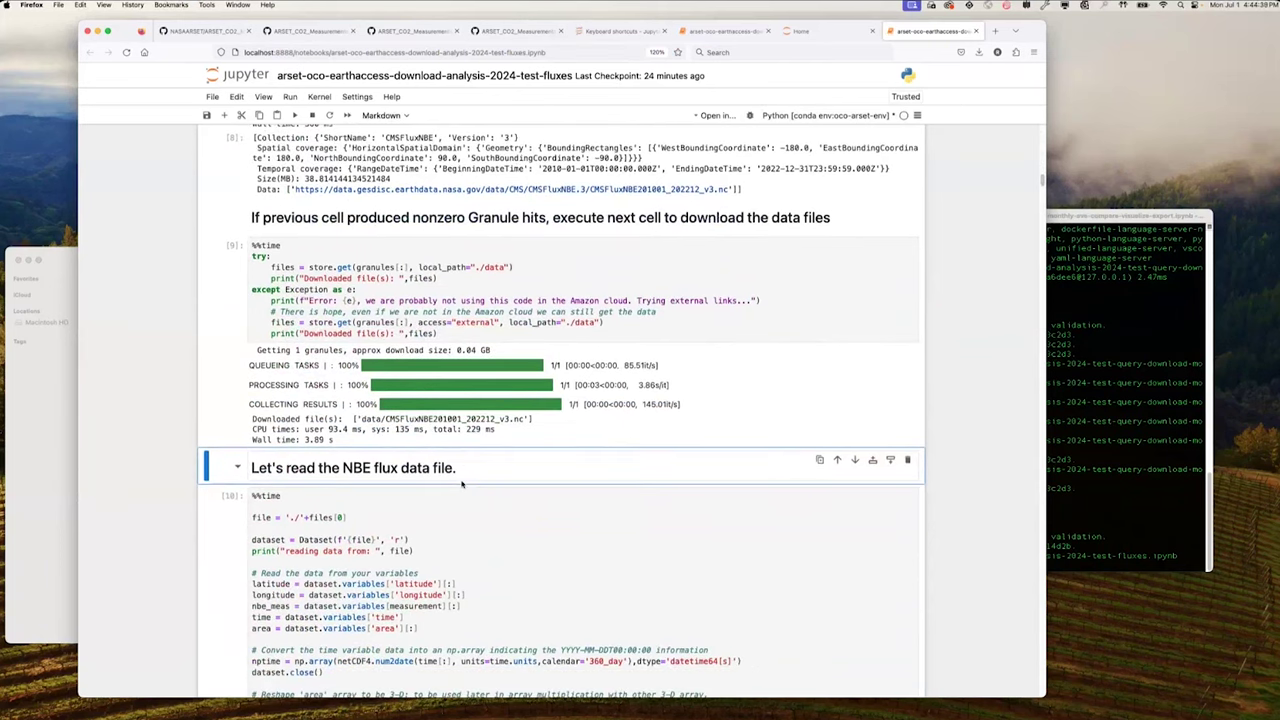
pyautogui.scroll(-1, 462, 484)
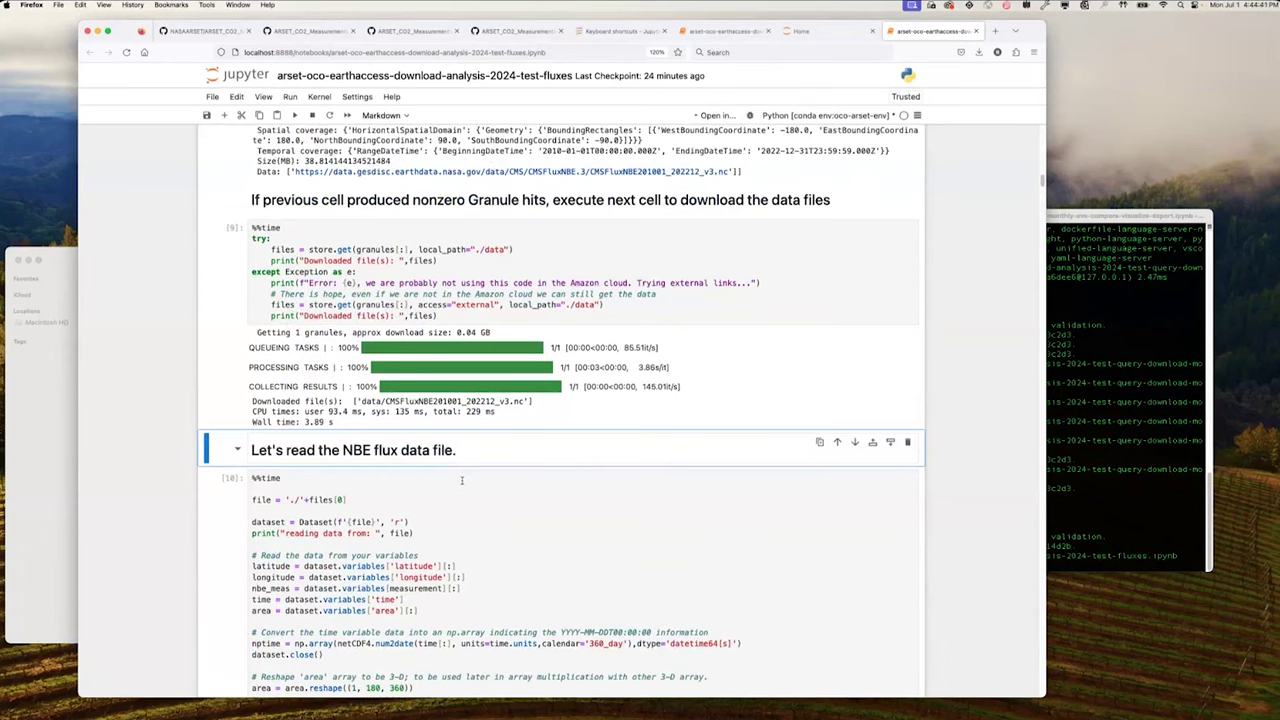
pyautogui.scroll(-1, 462, 480)
pyautogui.click(530, 486)
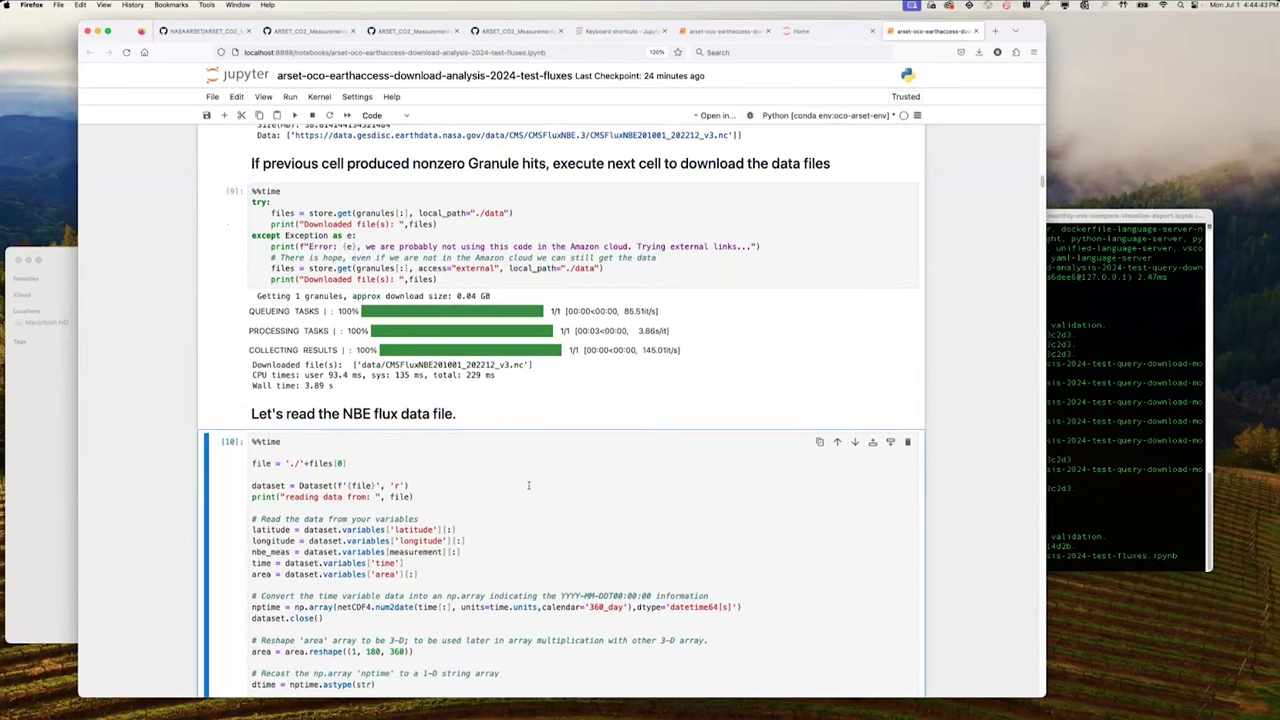
pyautogui.scroll(-2, 539, 487)
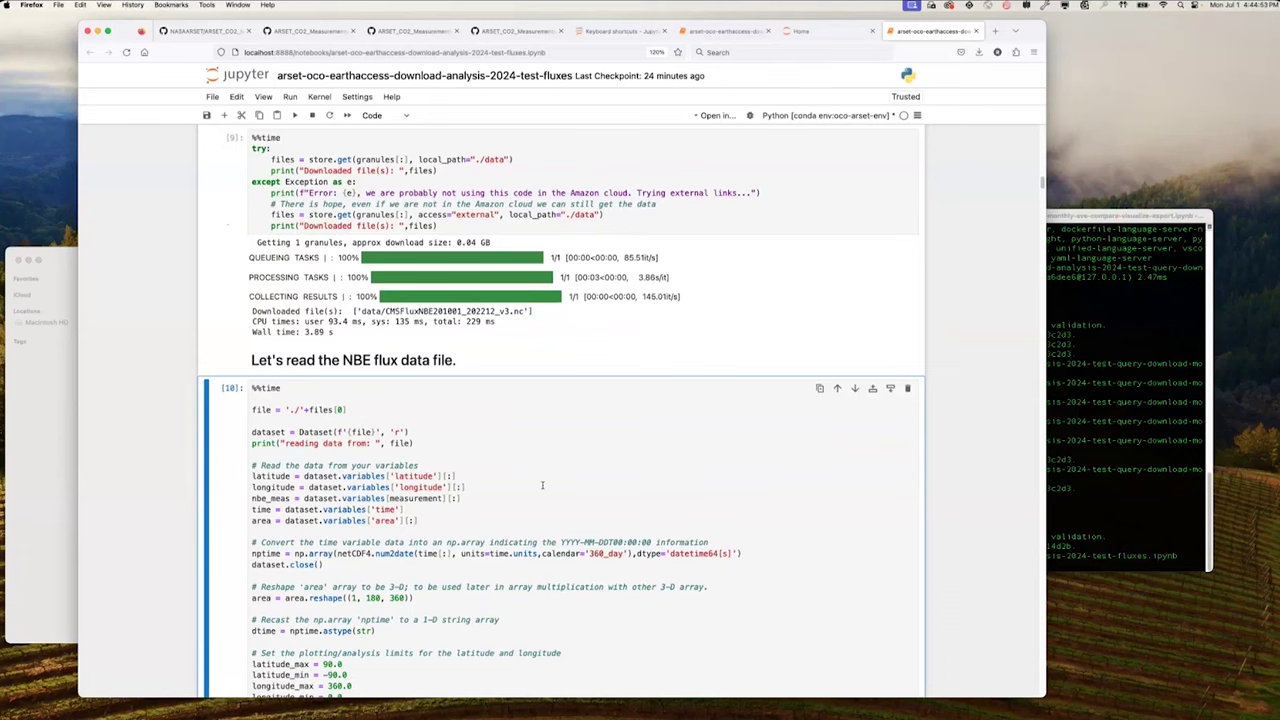
pyautogui.hotkey('shift', 'Return')
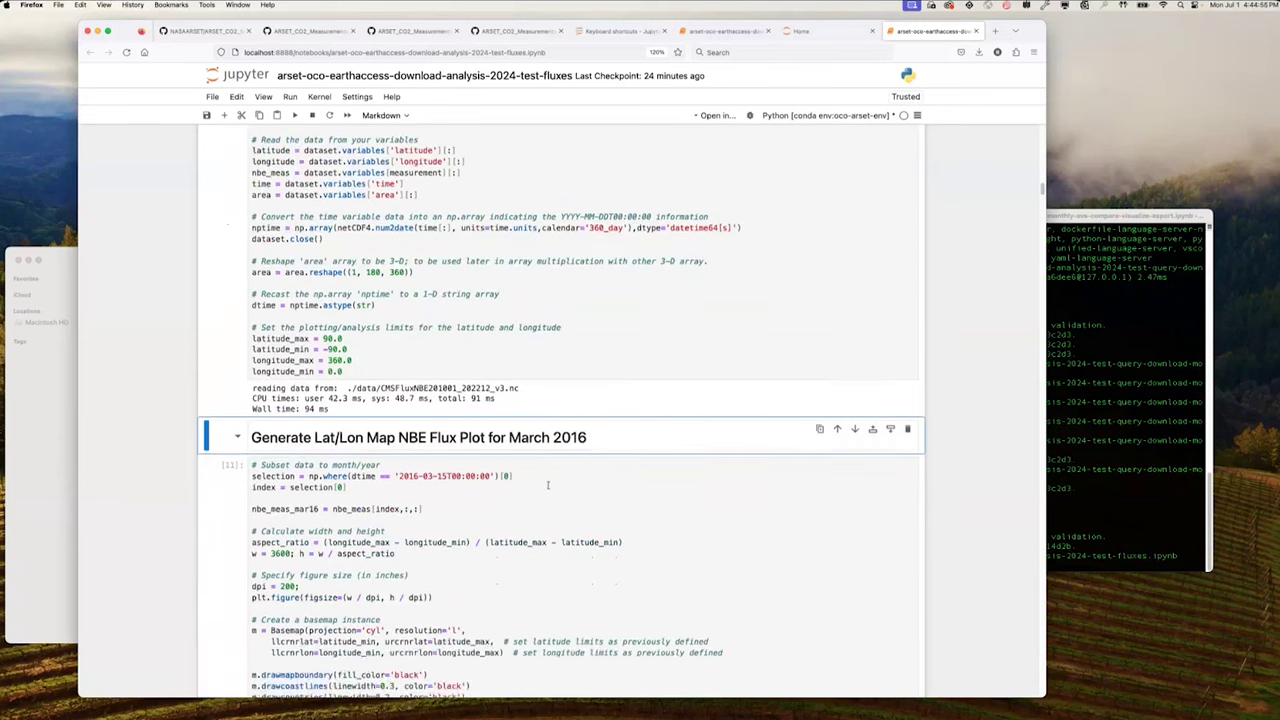
pyautogui.scroll(3, 545, 485)
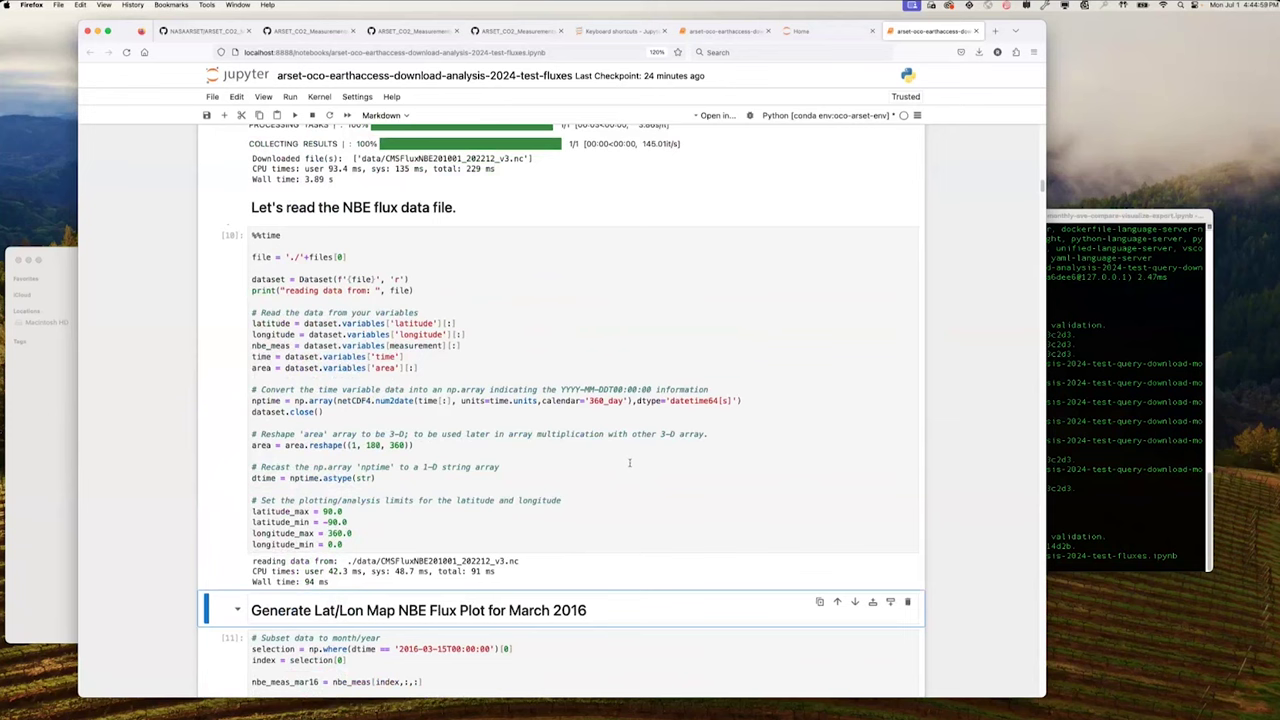
pyautogui.scroll(-1, 628, 463)
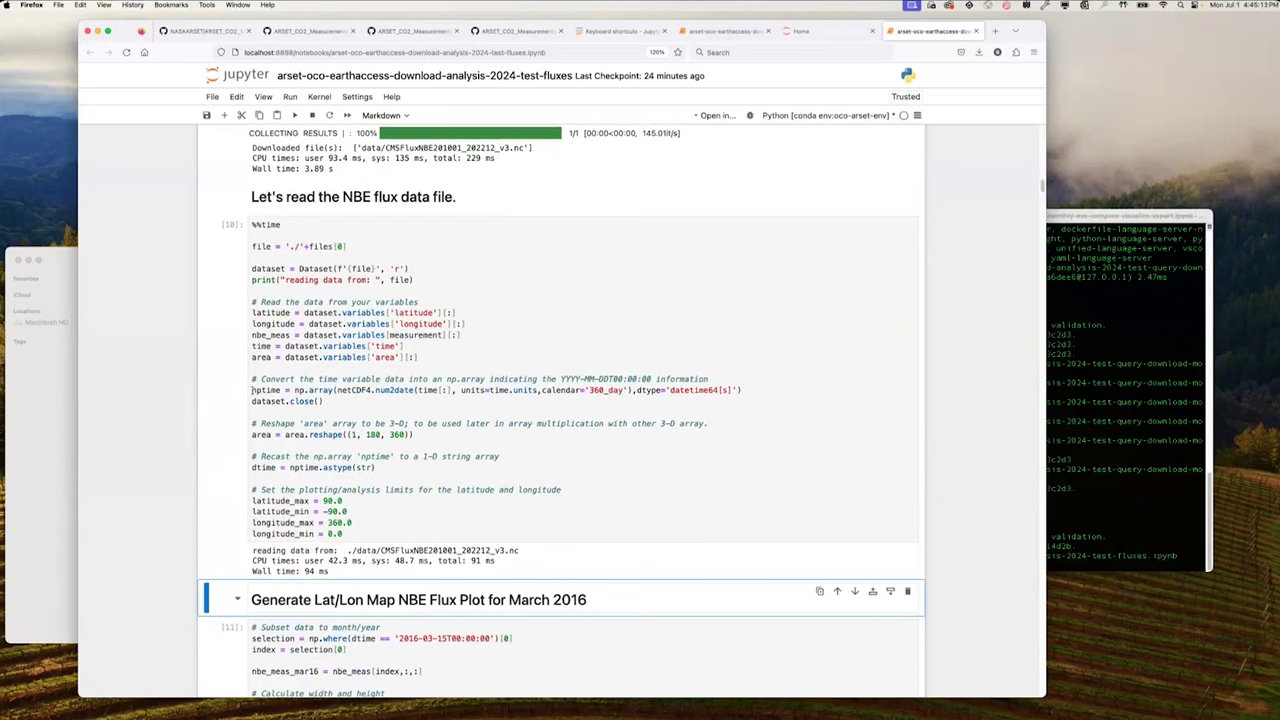
pyautogui.moveTo(244, 389); pyautogui.dragTo(750, 388)
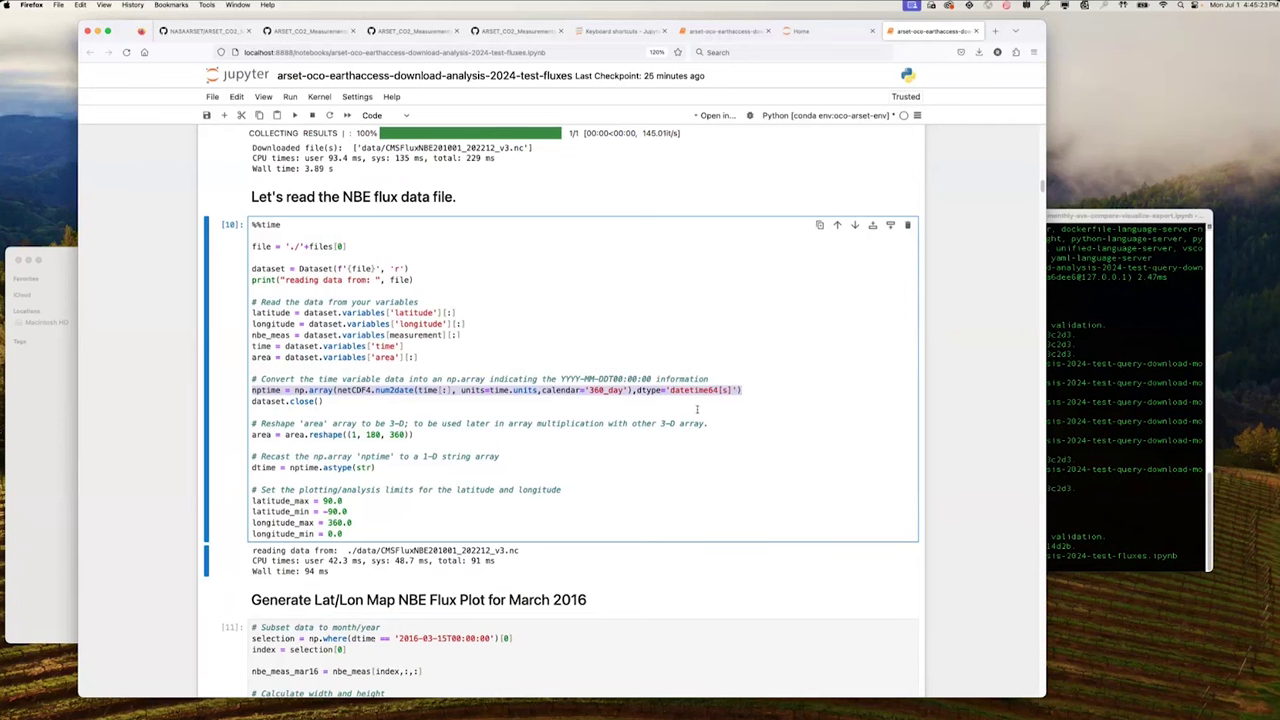
pyautogui.click(696, 409)
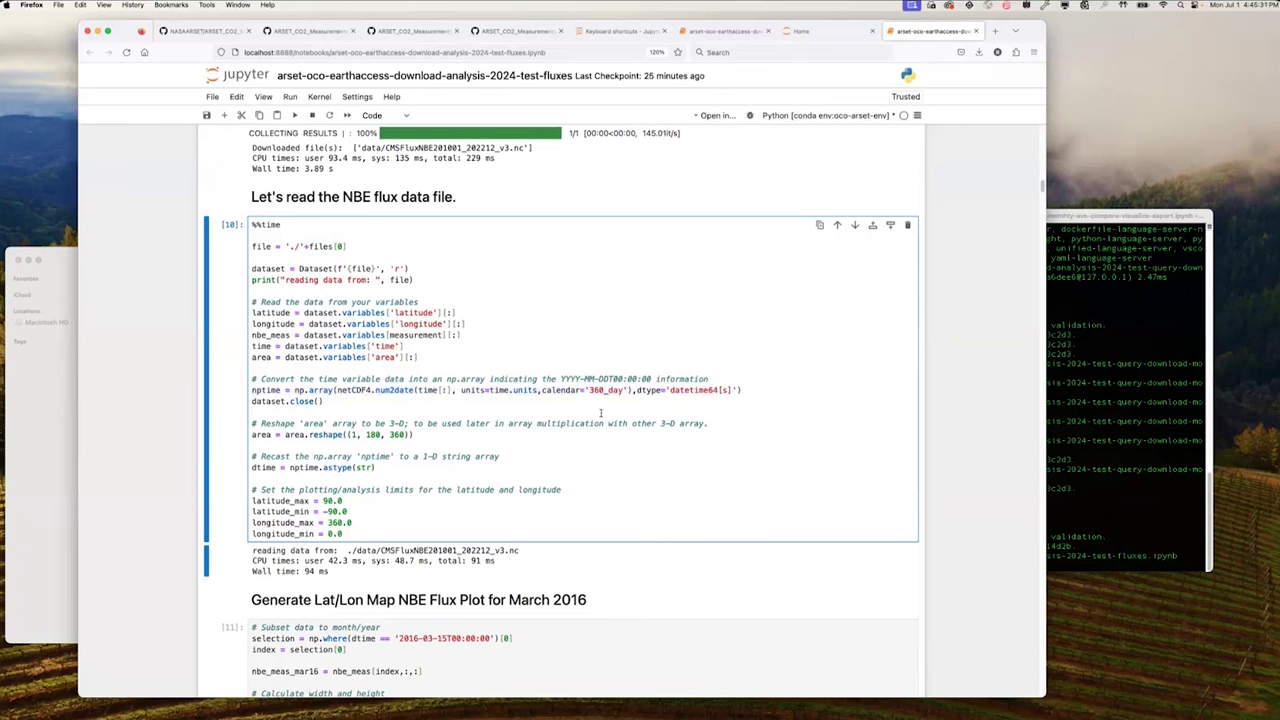
pyautogui.scroll(-1, 588, 407)
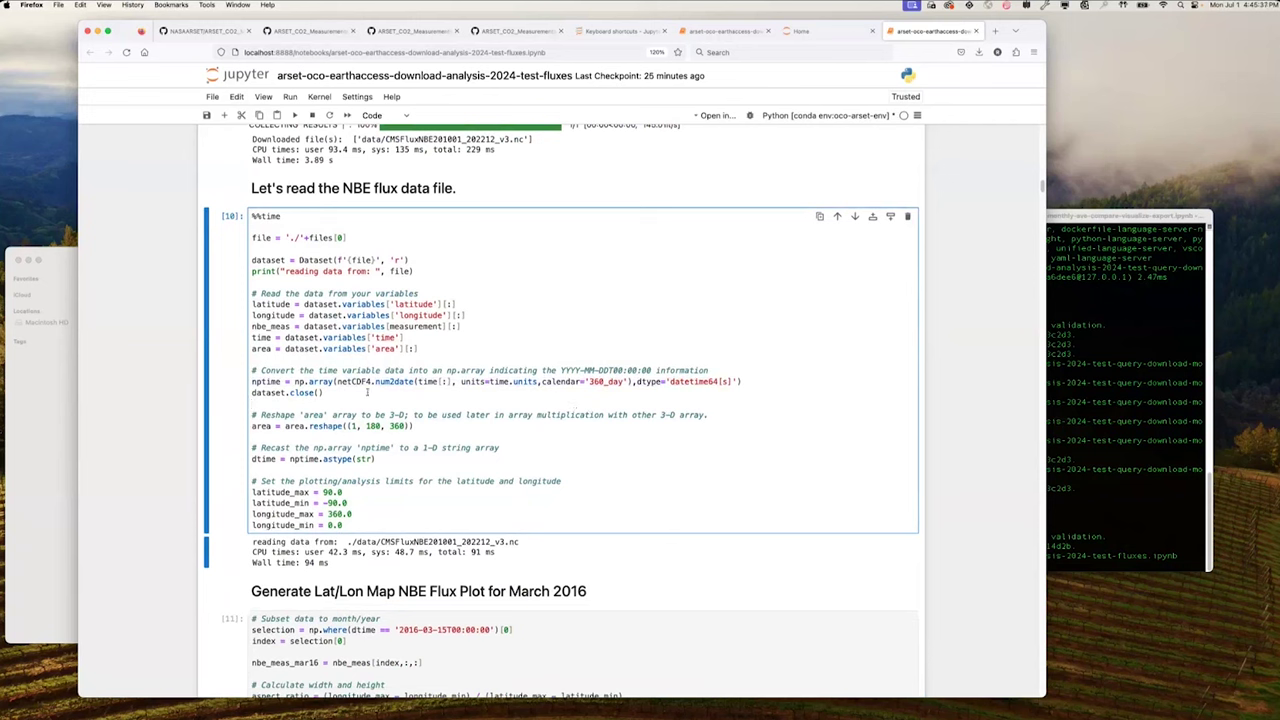
pyautogui.tripleClick(349, 459)
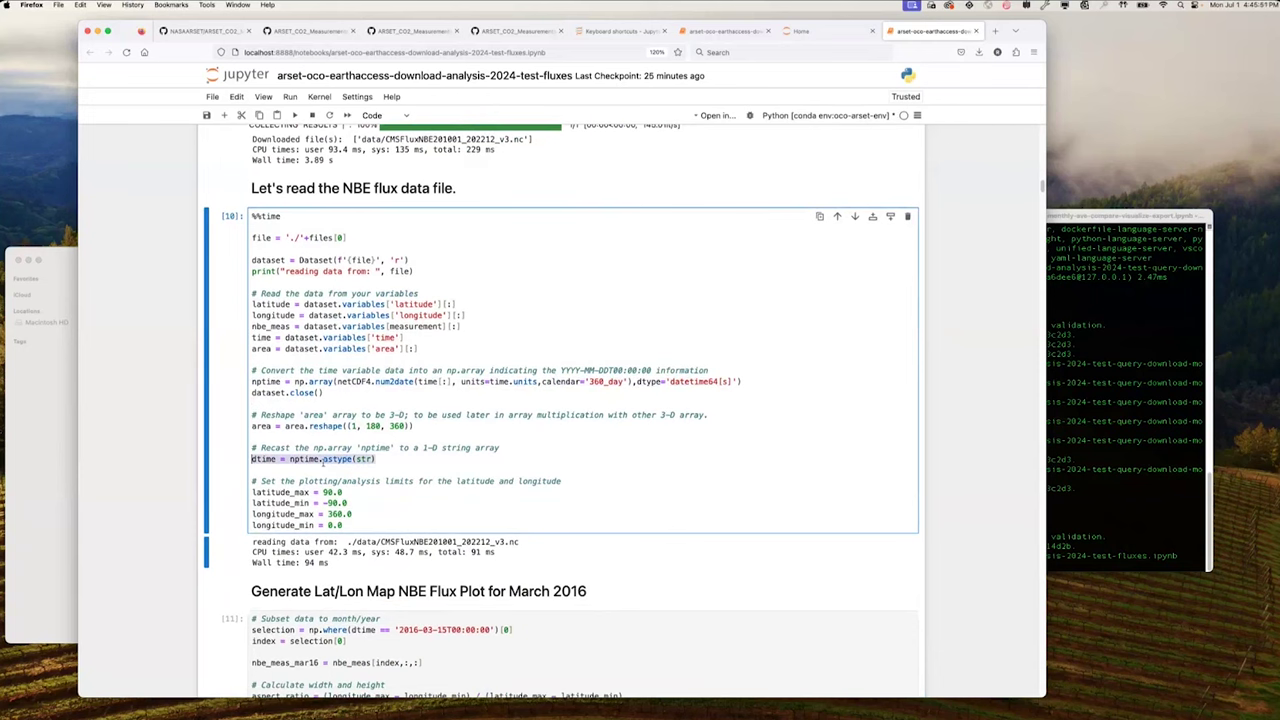
pyautogui.scroll(-1, 361, 474)
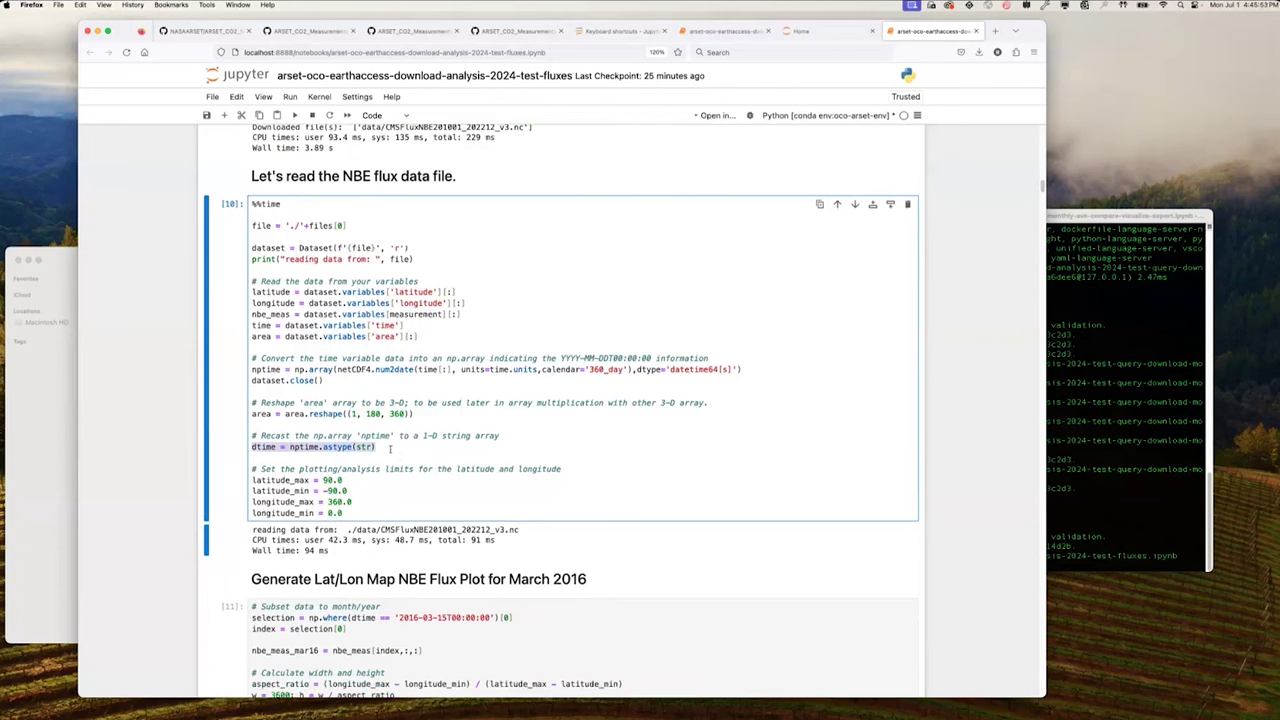
pyautogui.moveTo(390, 449); pyautogui.dragTo(330, 419)
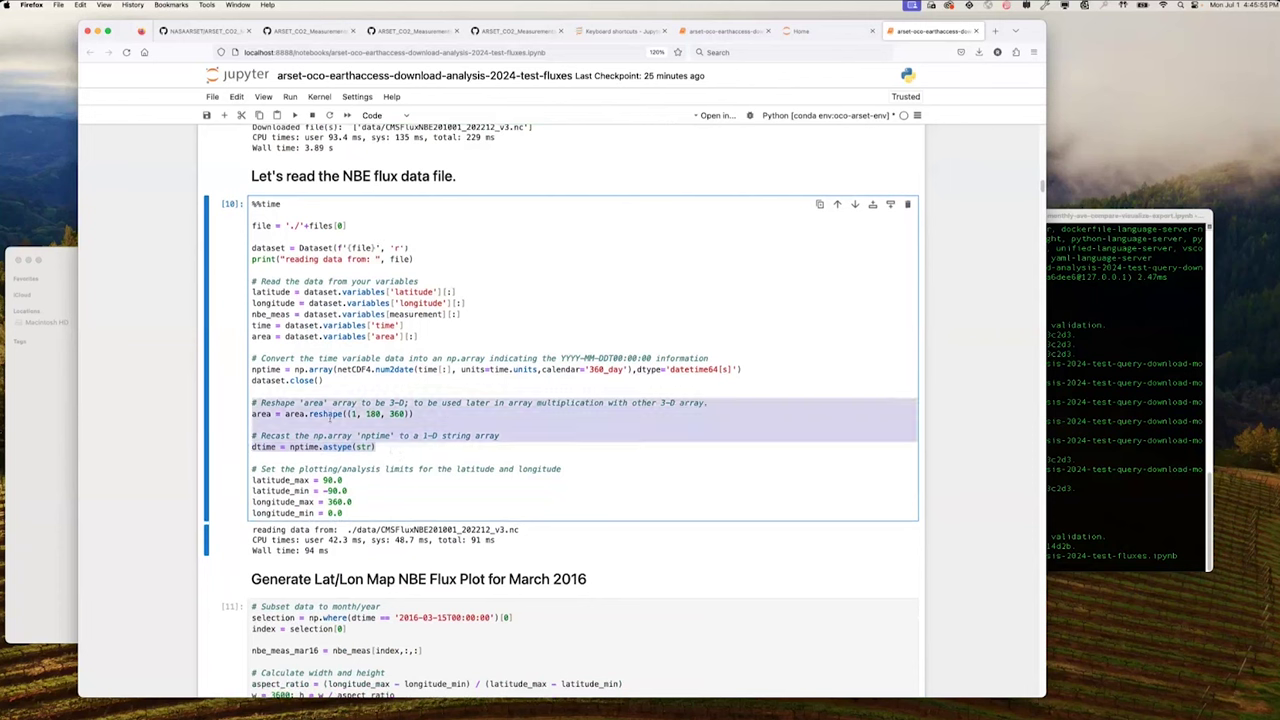
pyautogui.click(405, 448)
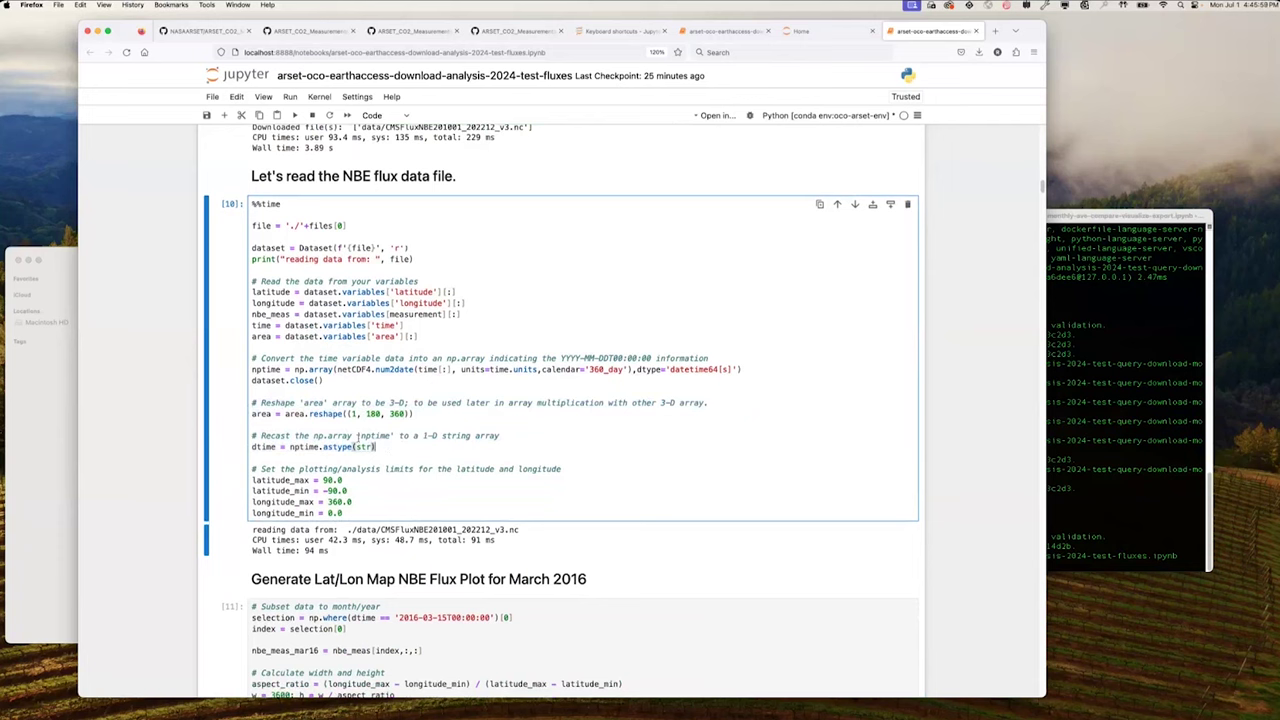
pyautogui.moveTo(357, 437); pyautogui.dragTo(260, 401)
pyautogui.click(435, 467)
pyautogui.scroll(-1, 435, 467)
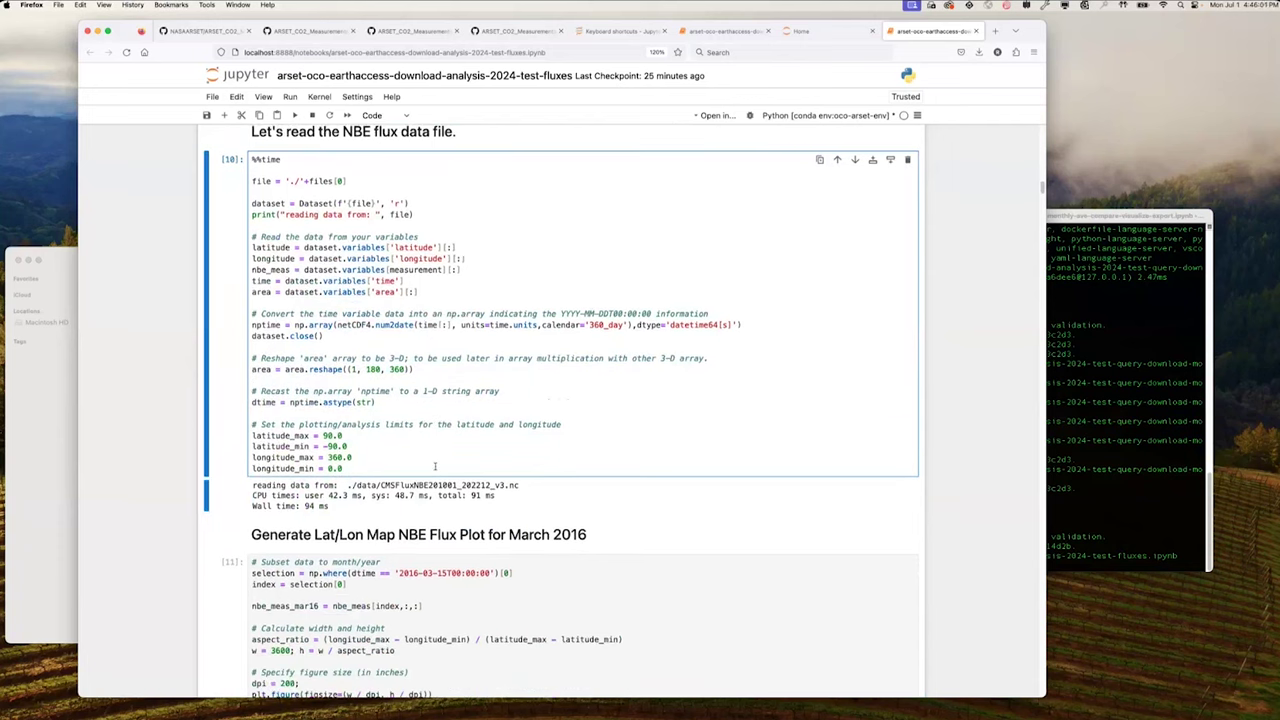
pyautogui.scroll(2, 479, 447)
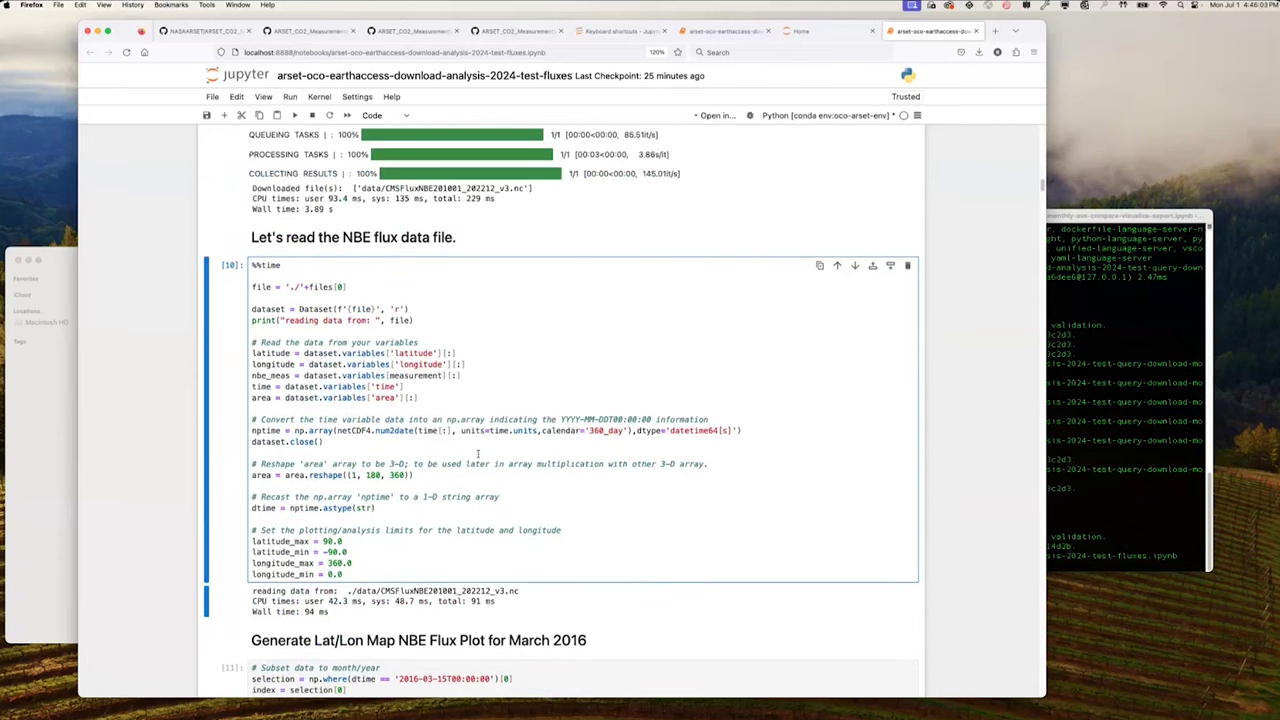
pyautogui.scroll(-2, 478, 454)
pyautogui.scroll(3, 478, 454)
pyautogui.scroll(-1, 478, 454)
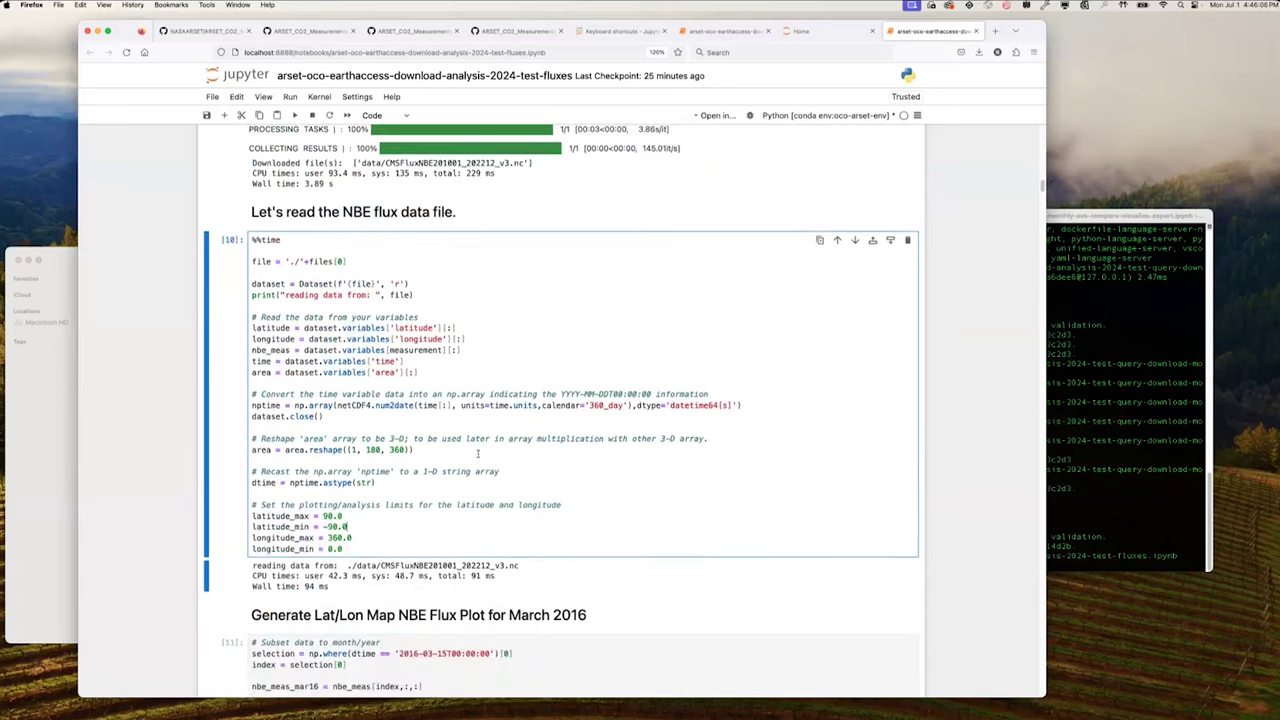
pyautogui.scroll(-1, 553, 456)
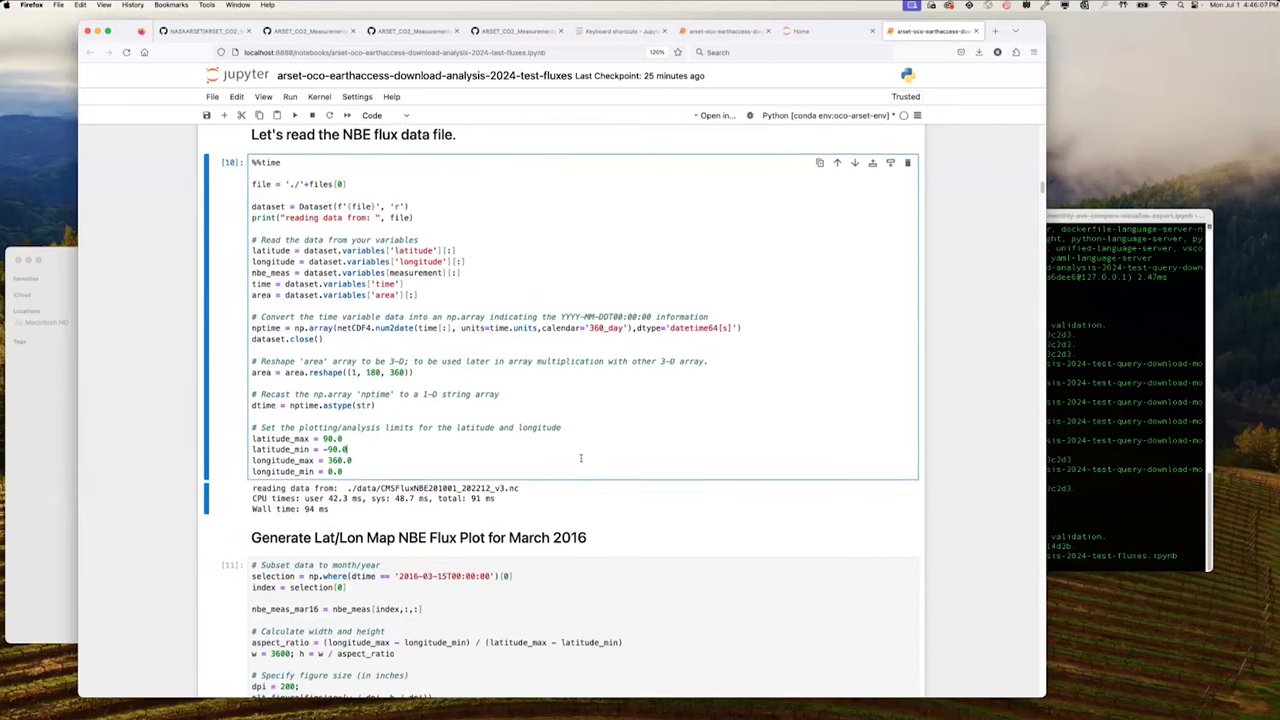
pyautogui.scroll(3, 579, 468)
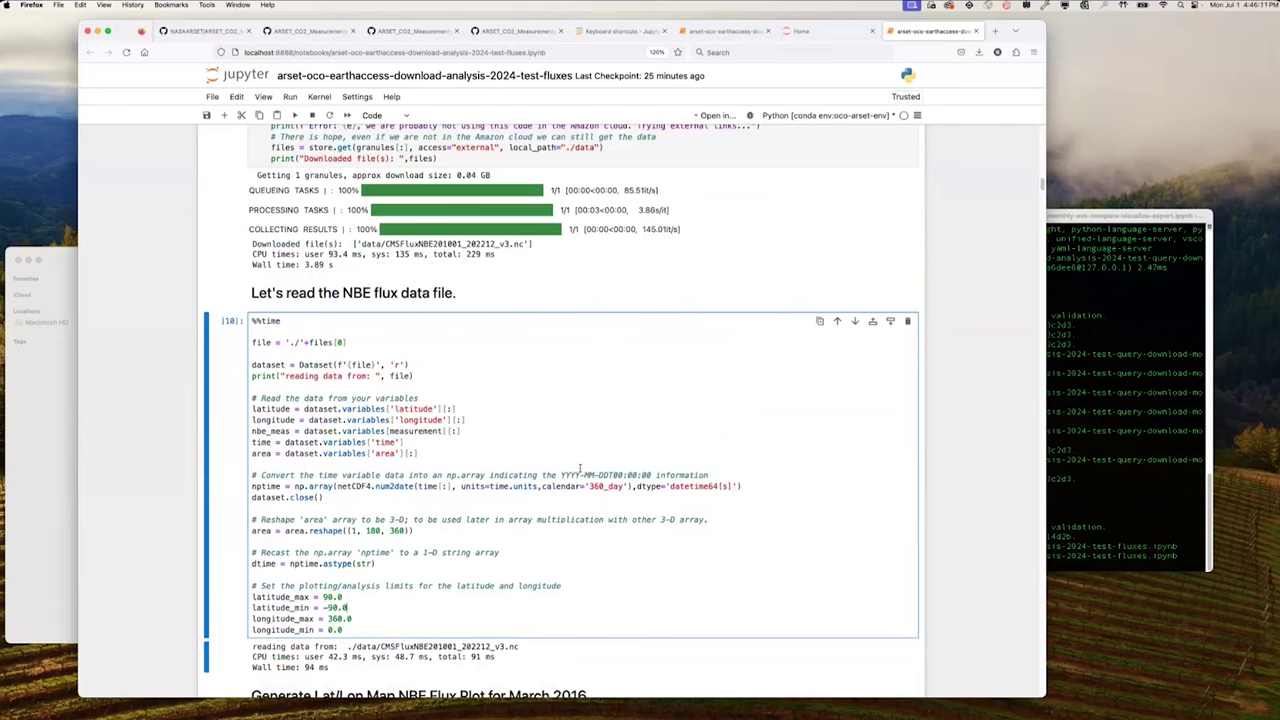
# Re-run the NBE flux file reading cell, now reporting 62.2 ms wall time
pyautogui.hotkey('shift', 'Return')
pyautogui.scroll(-3, 579, 468)
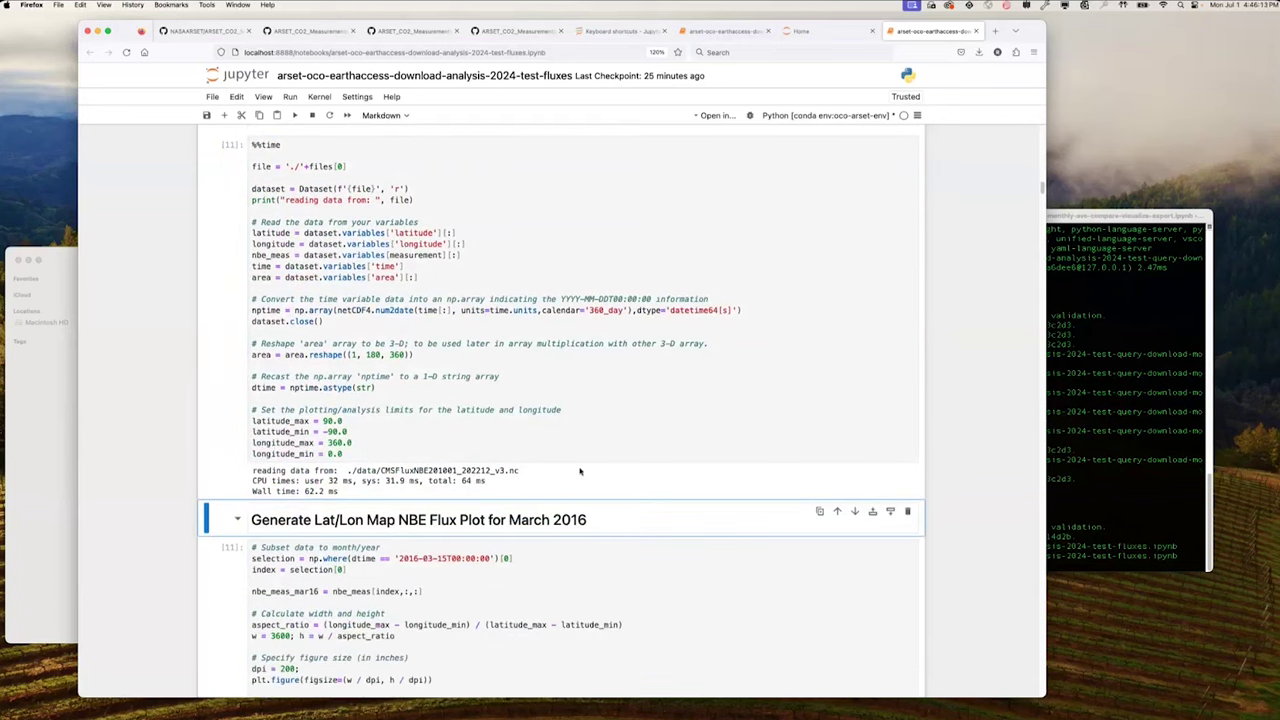
pyautogui.scroll(-6, 579, 470)
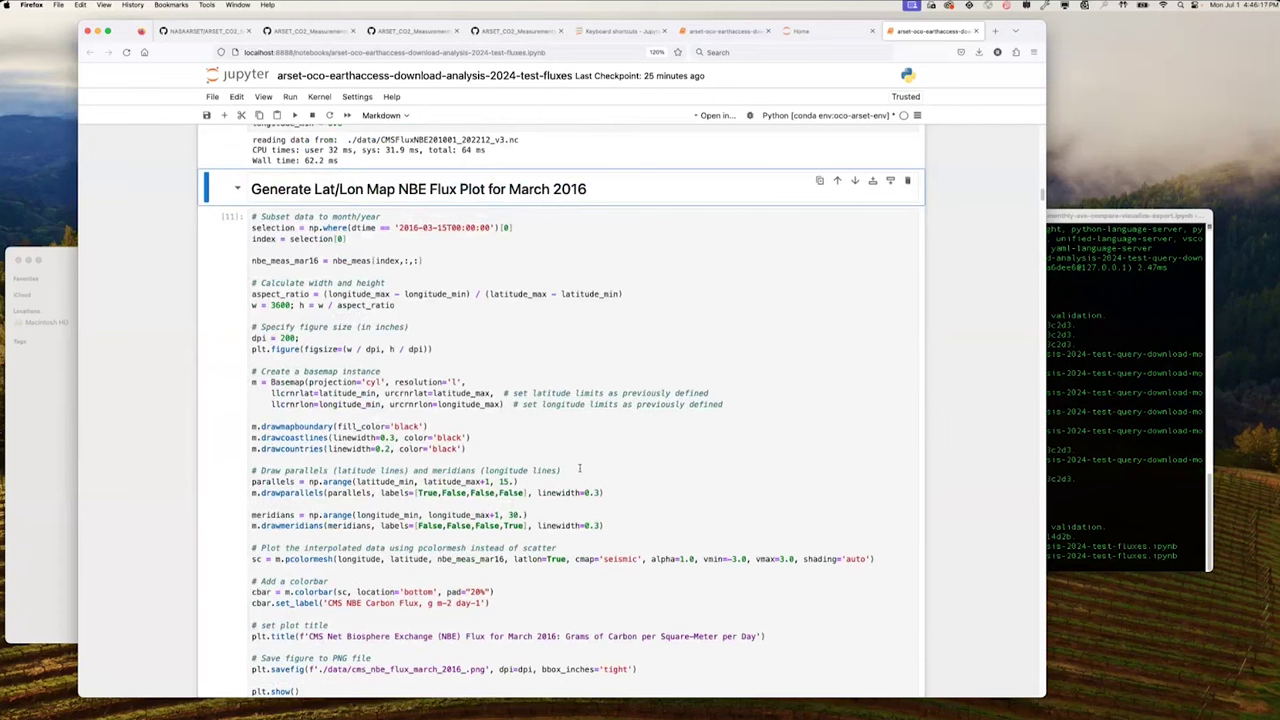
pyautogui.scroll(5, 579, 468)
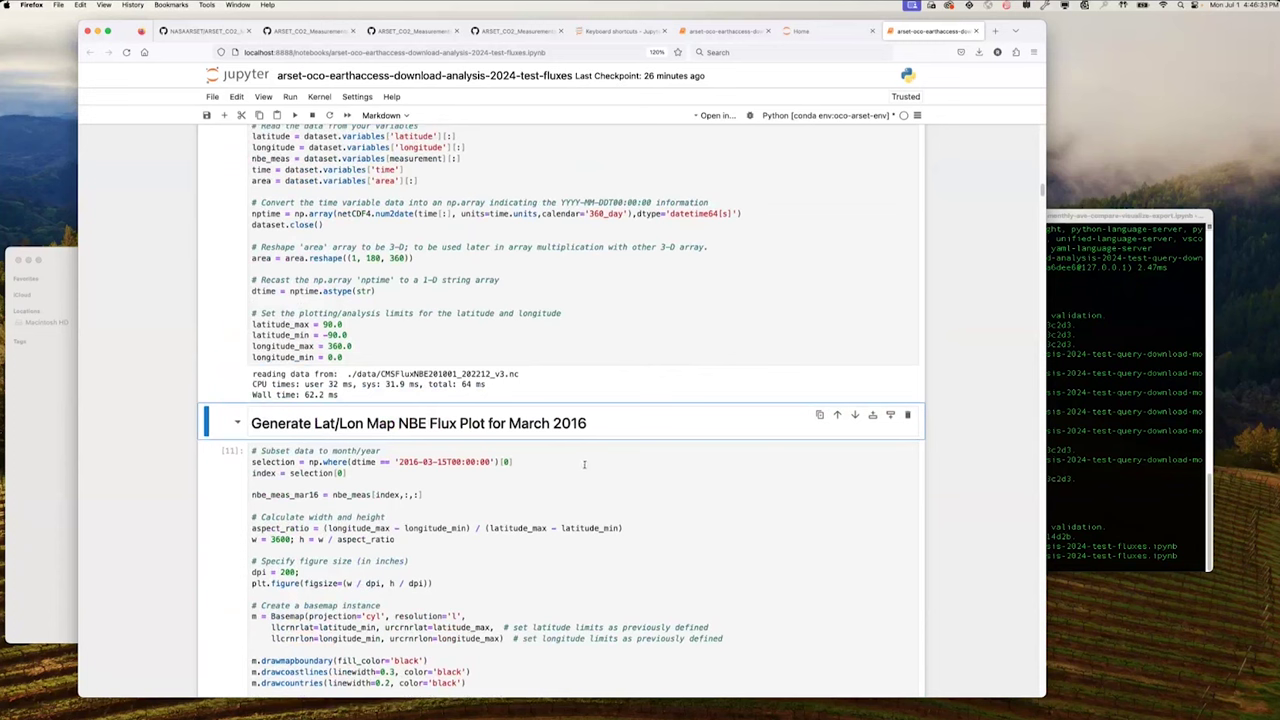
# Highlight the latitude/longitude limit lines, then select the March 2016 map cell
pyautogui.moveTo(365, 357); pyautogui.dragTo(326, 324)
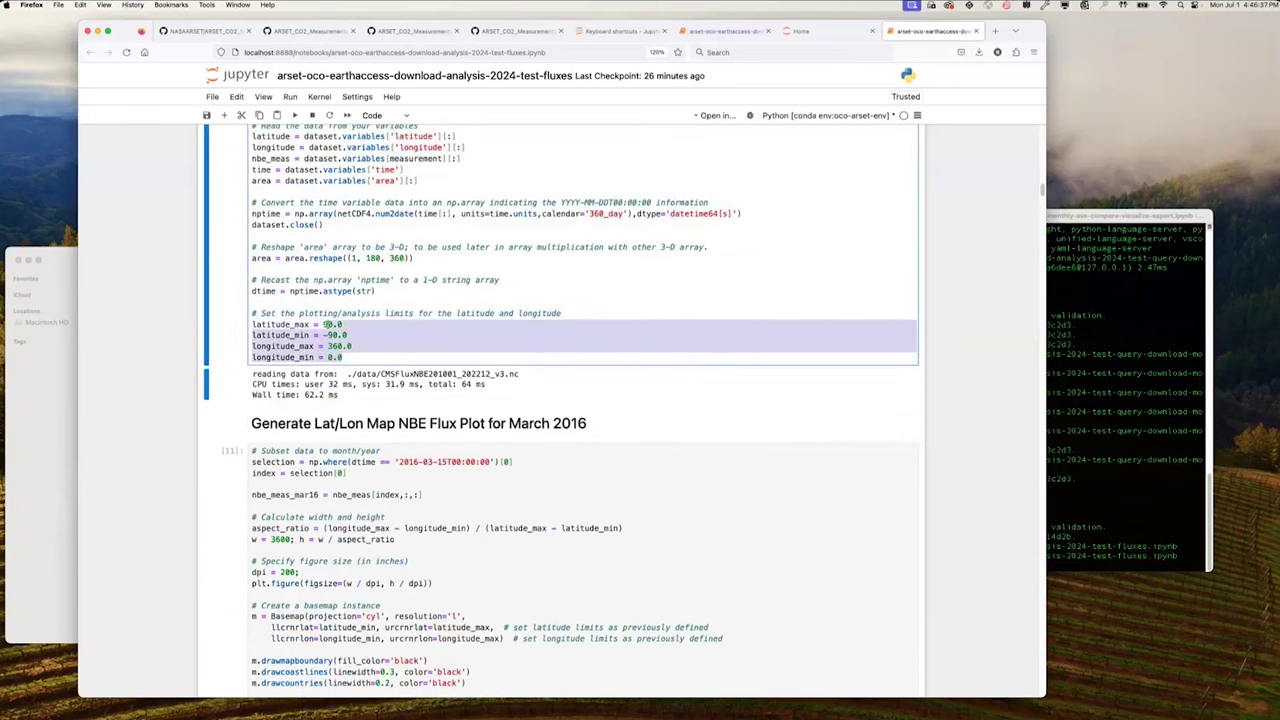
pyautogui.click(326, 324)
pyautogui.scroll(-3, 409, 394)
pyautogui.click(386, 370)
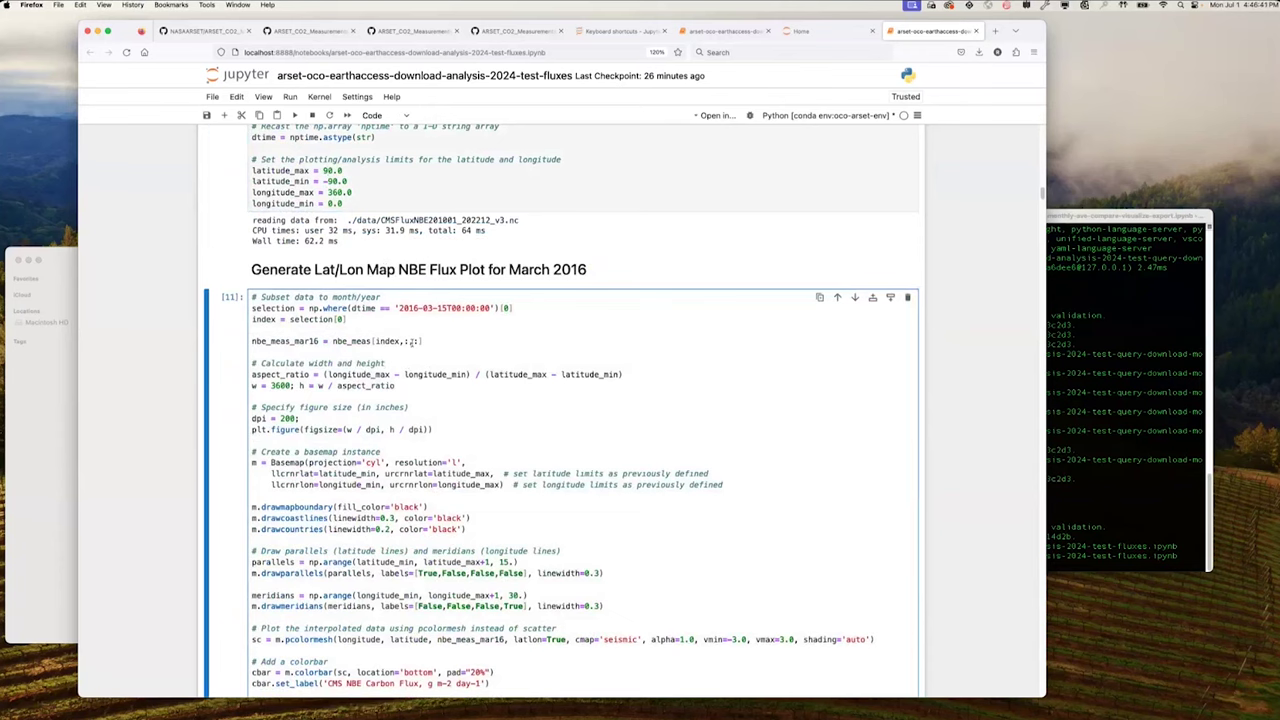
pyautogui.scroll(-1, 412, 343)
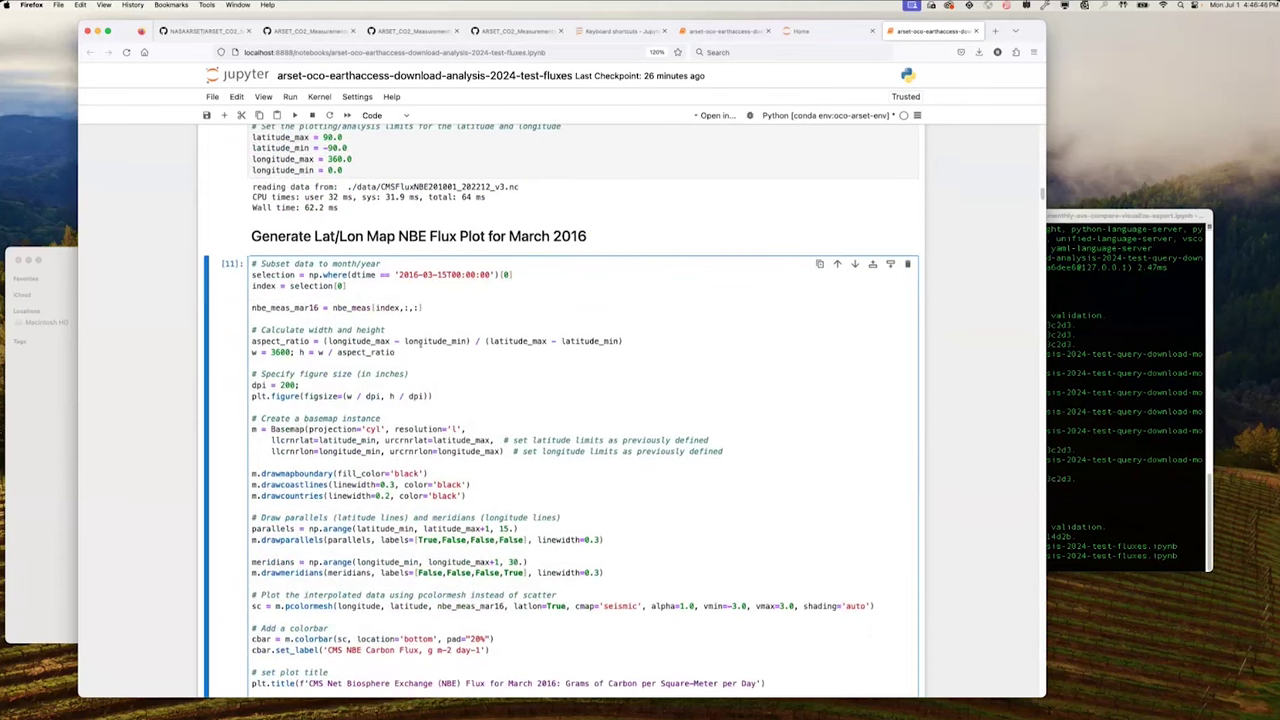
pyautogui.scroll(-3, 414, 343)
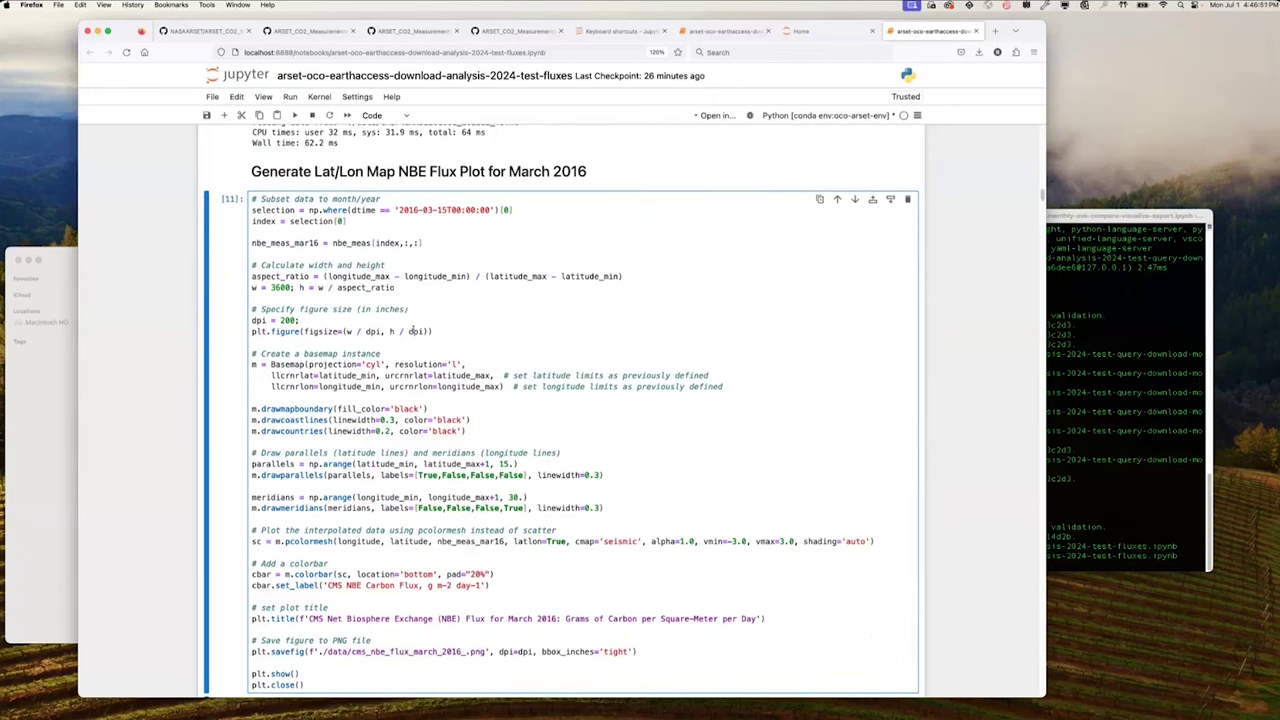
# Run the March 2016 NBE flux map cell and view the map scaled −3 to 3 g m-2 day-1
pyautogui.hotkey('shift', 'Return')
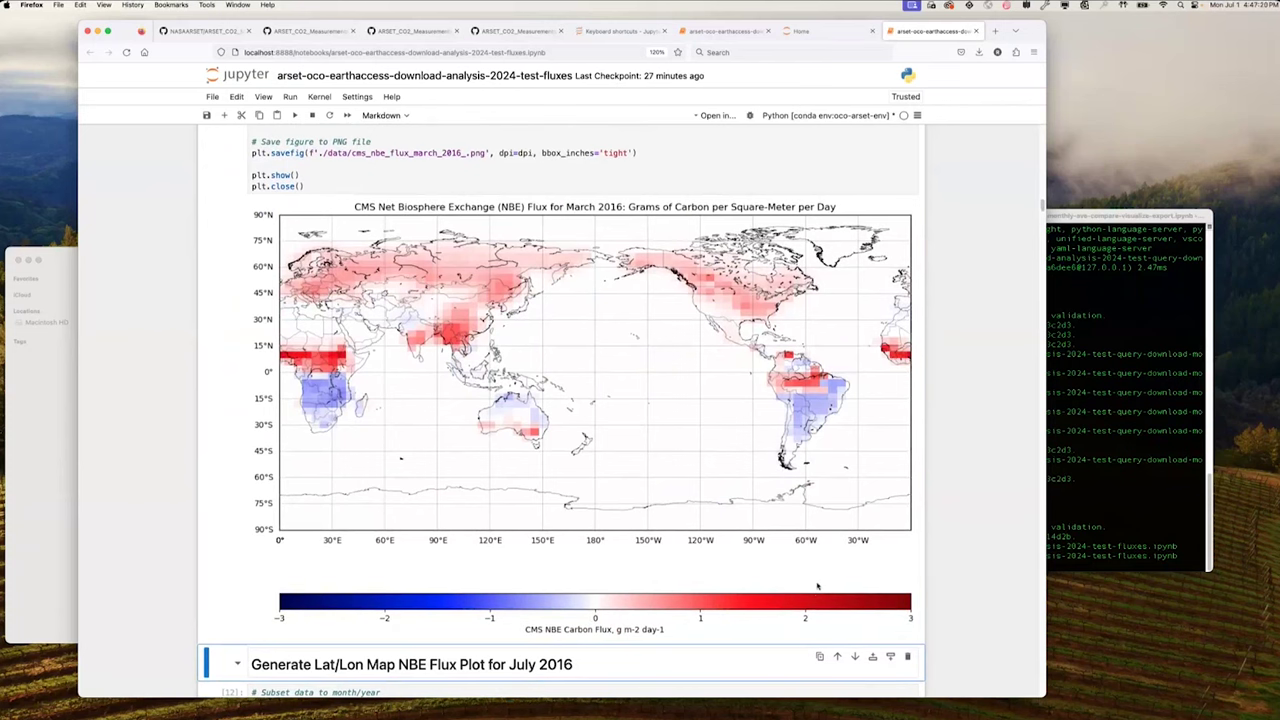
pyautogui.scroll(-1, 596, 590)
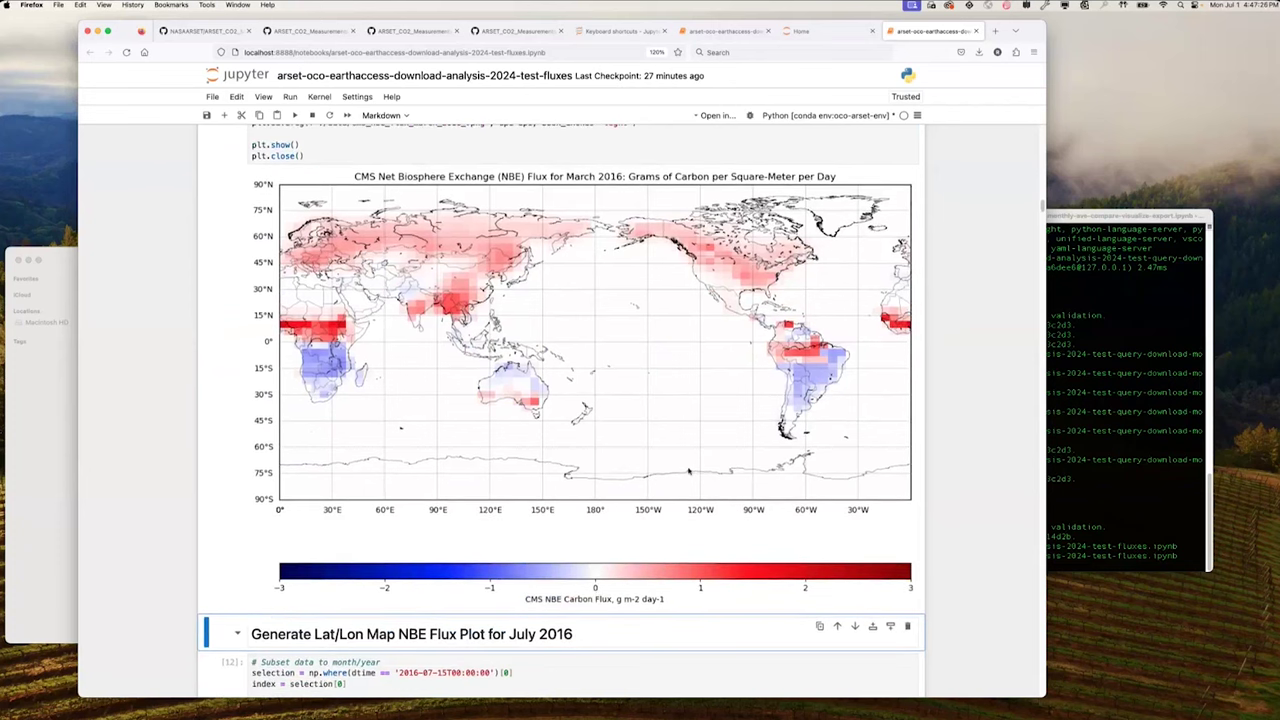
pyautogui.scroll(-2, 688, 471)
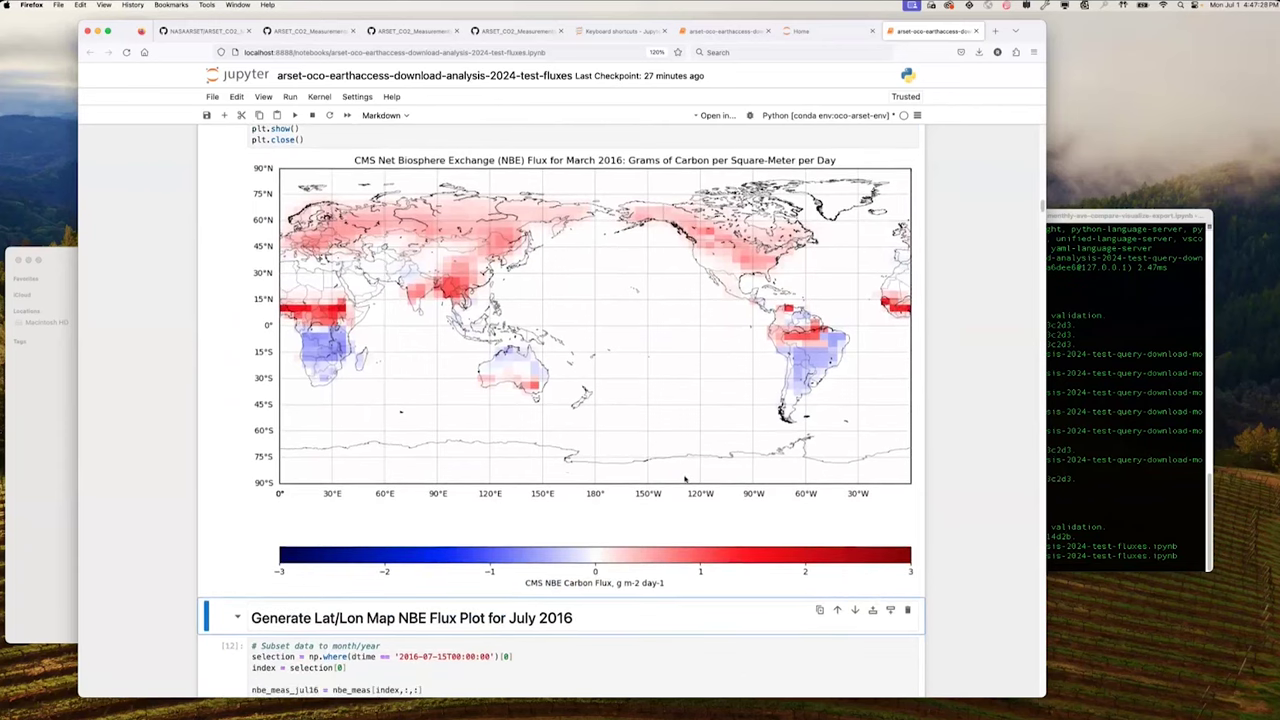
pyautogui.scroll(-1, 685, 480)
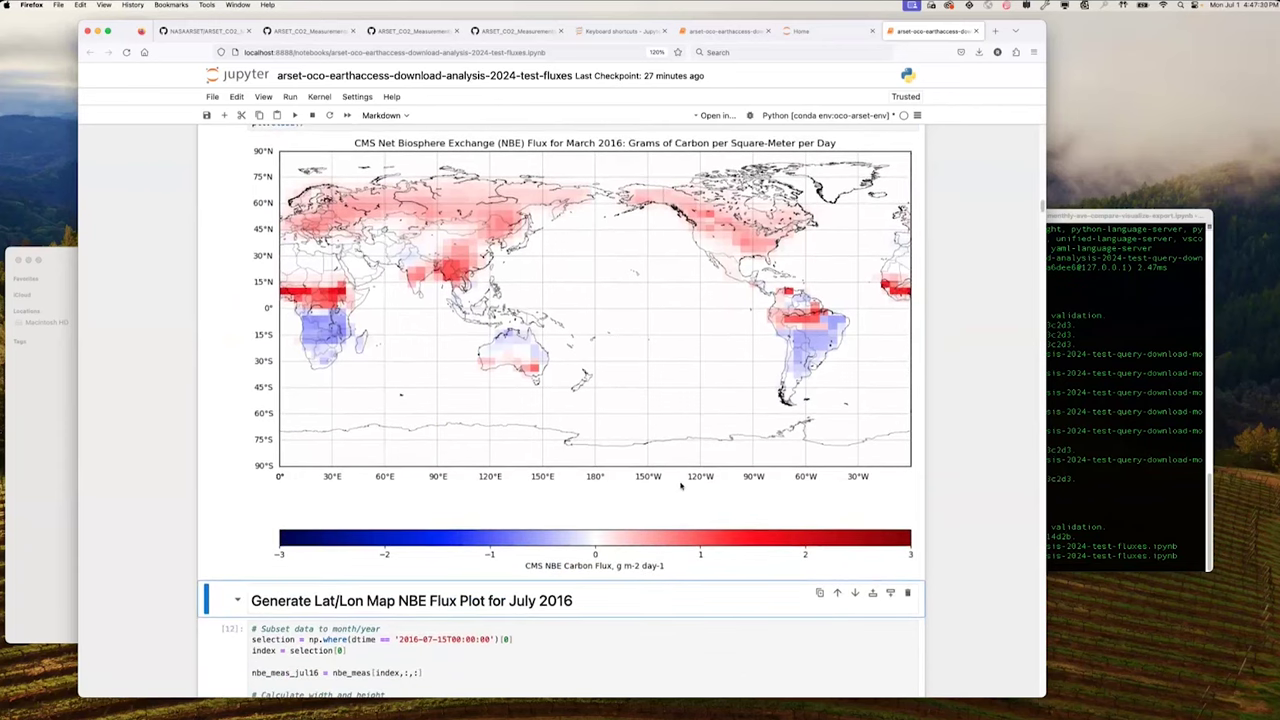
pyautogui.scroll(-2, 681, 486)
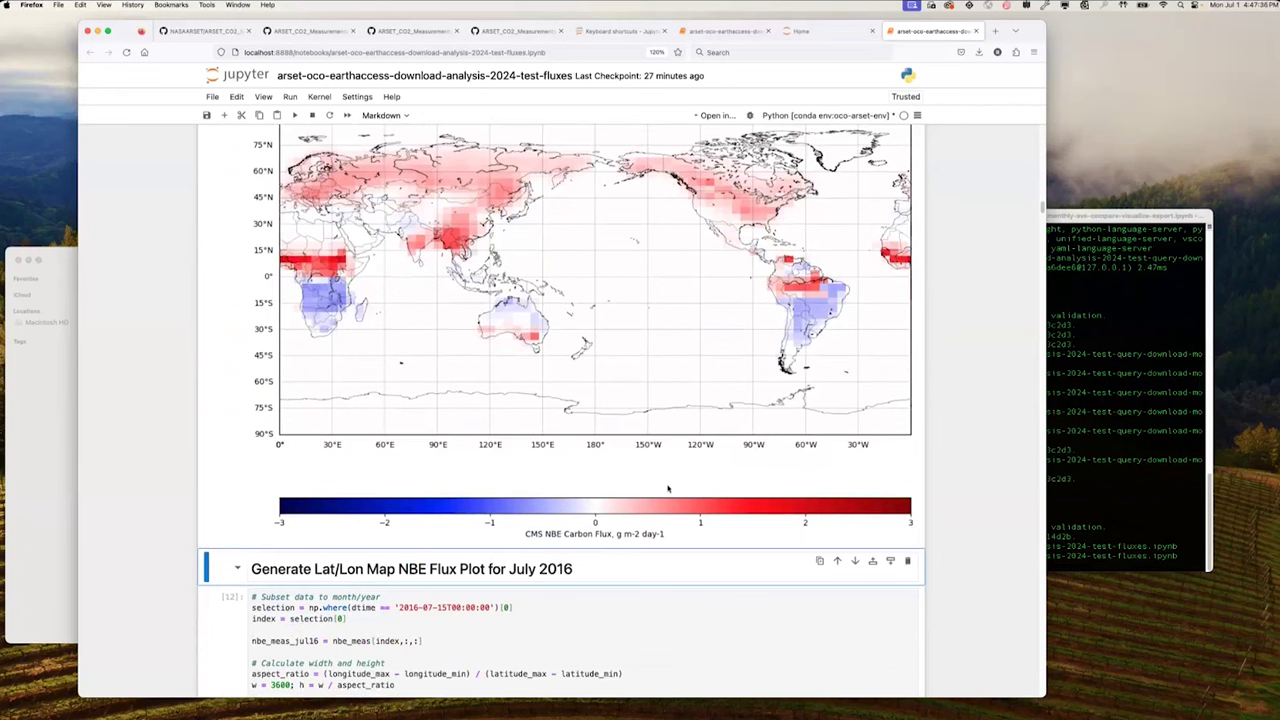
pyautogui.scroll(-2, 668, 488)
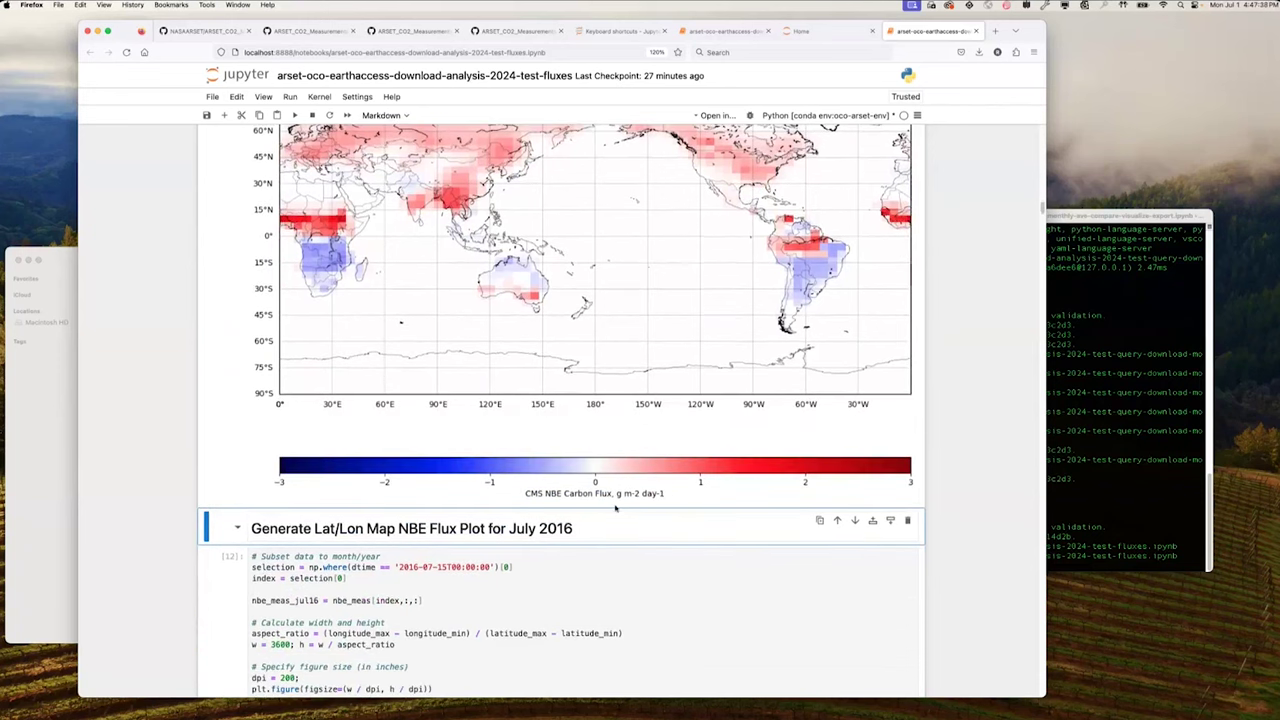
# Run the July 2016 NBE flux map cell and view its −3 to 3 g m-2 day-1 map
pyautogui.scroll(-5, 673, 498)
pyautogui.click(669, 491)
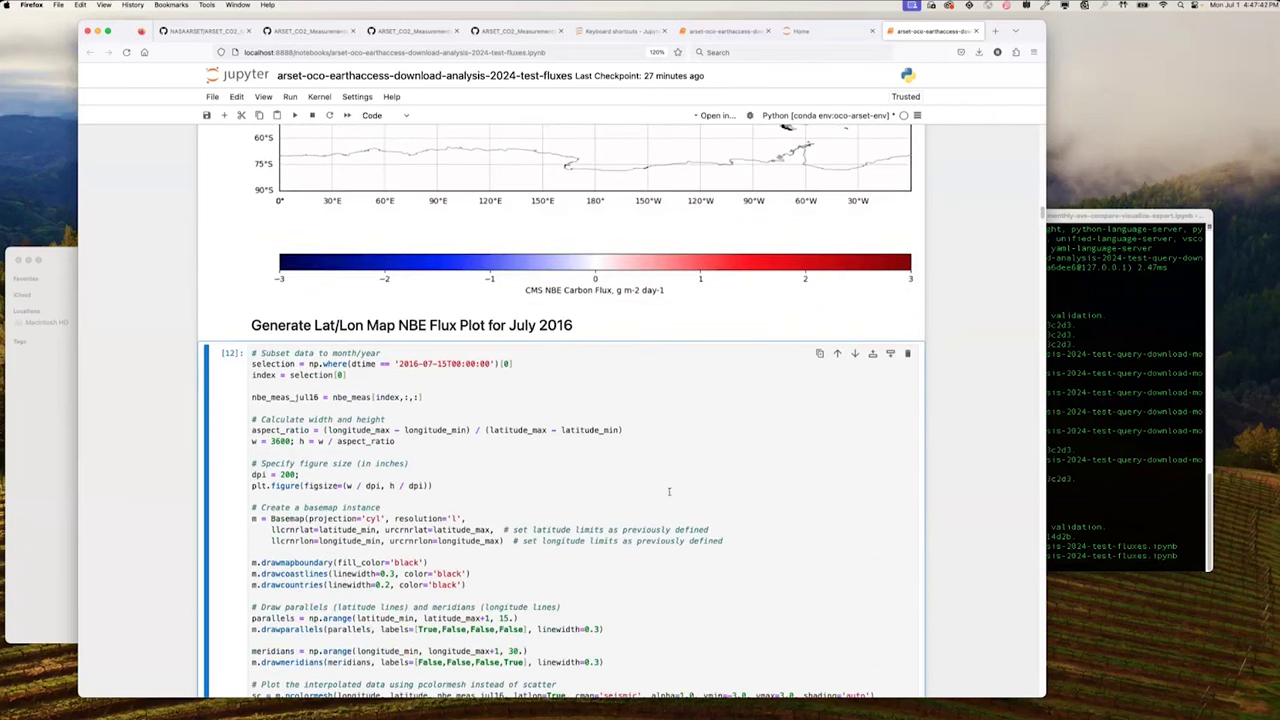
pyautogui.scroll(-3, 661, 491)
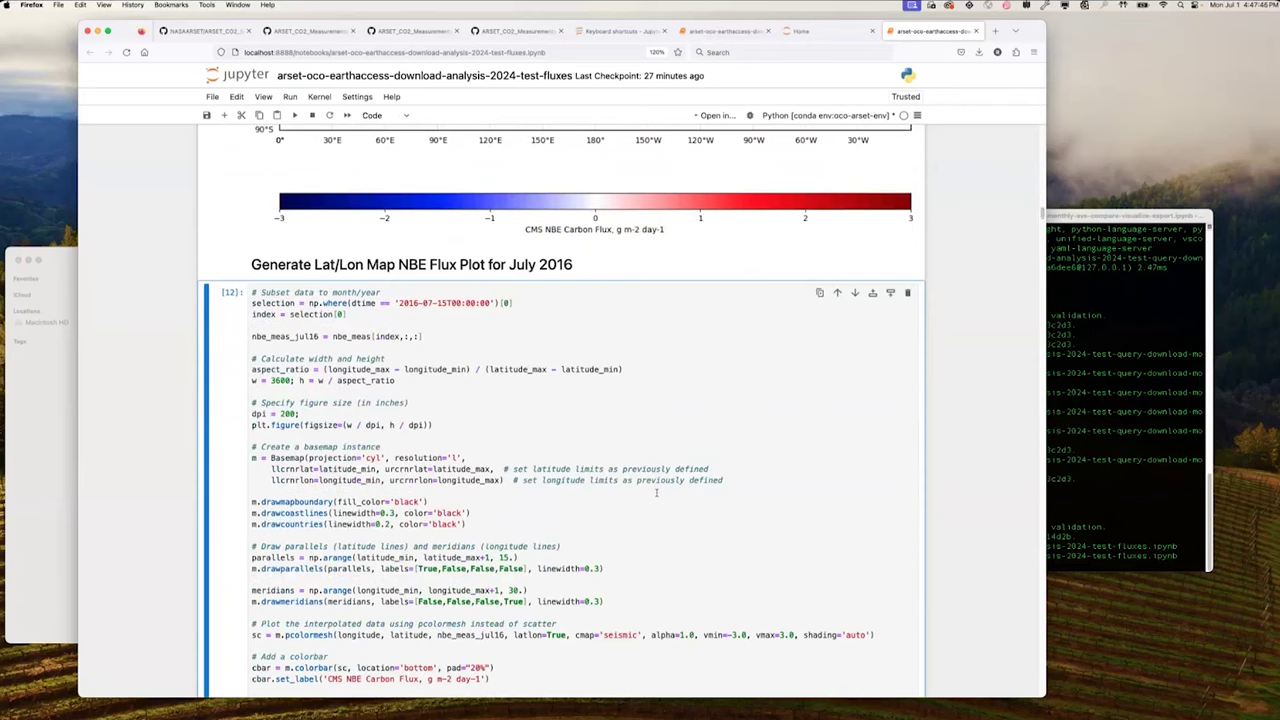
pyautogui.scroll(-2, 656, 492)
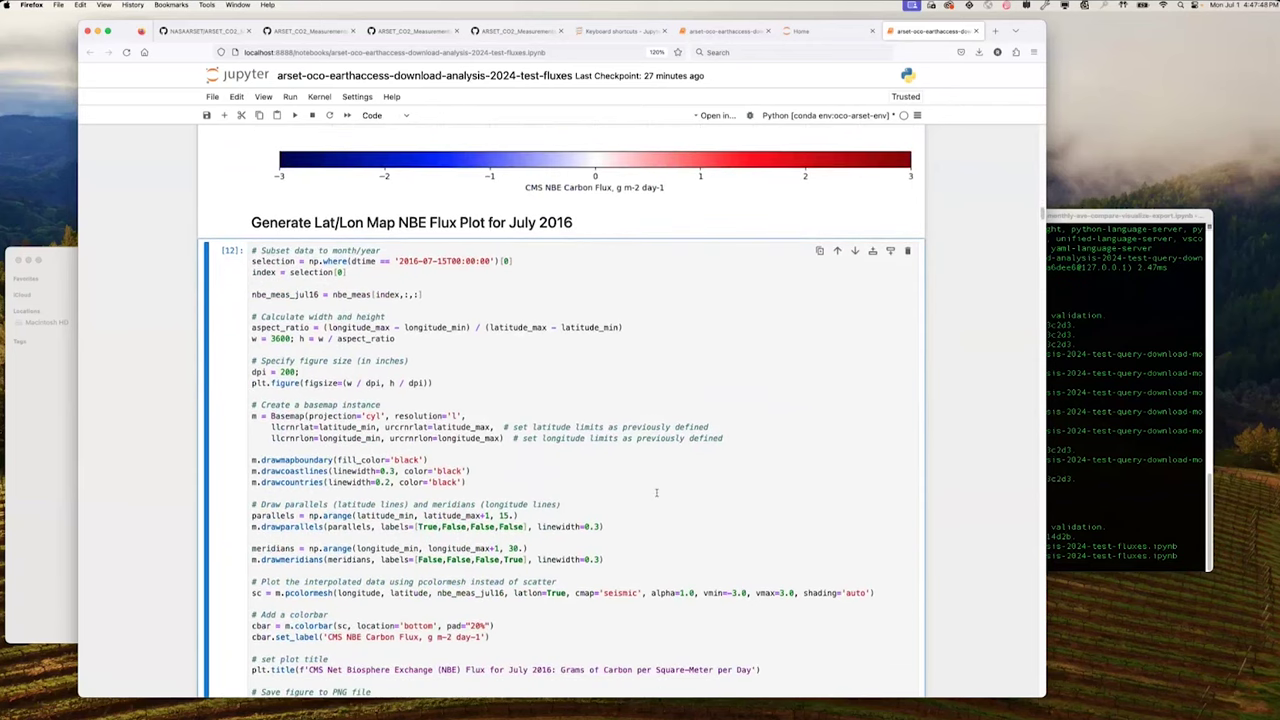
pyautogui.hotkey('shift', 'Return')
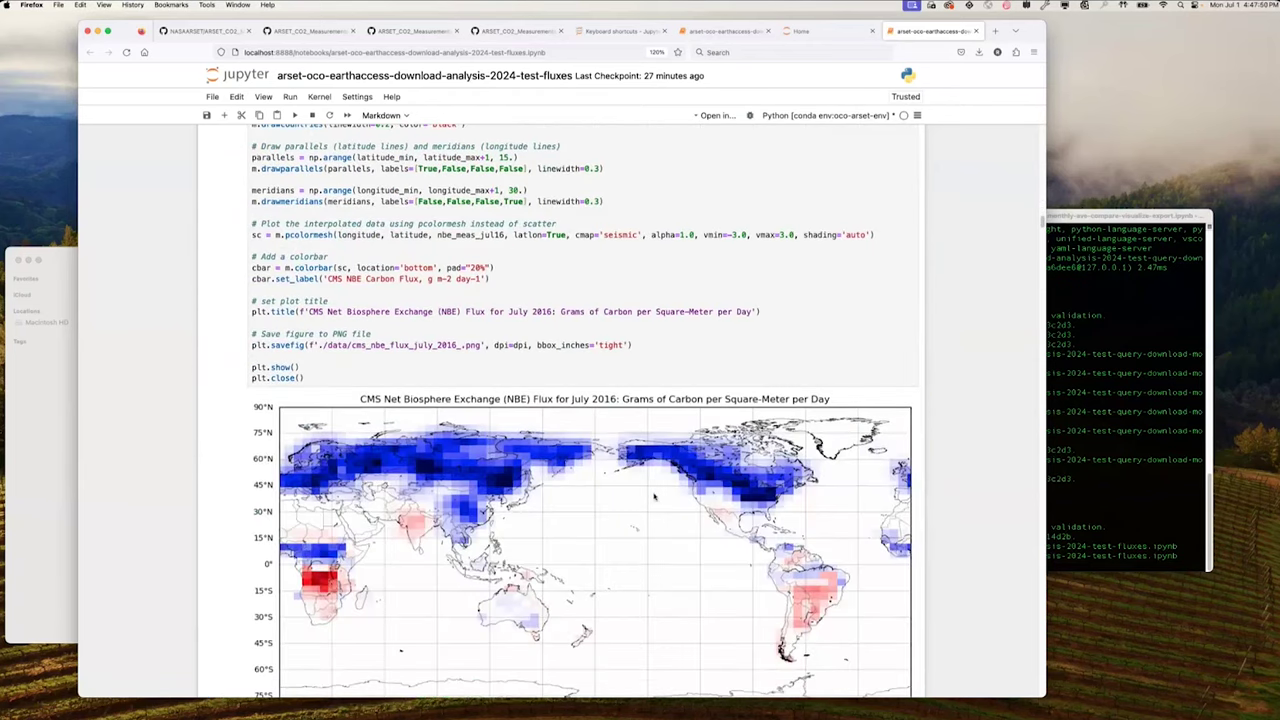
pyautogui.scroll(-5, 654, 496)
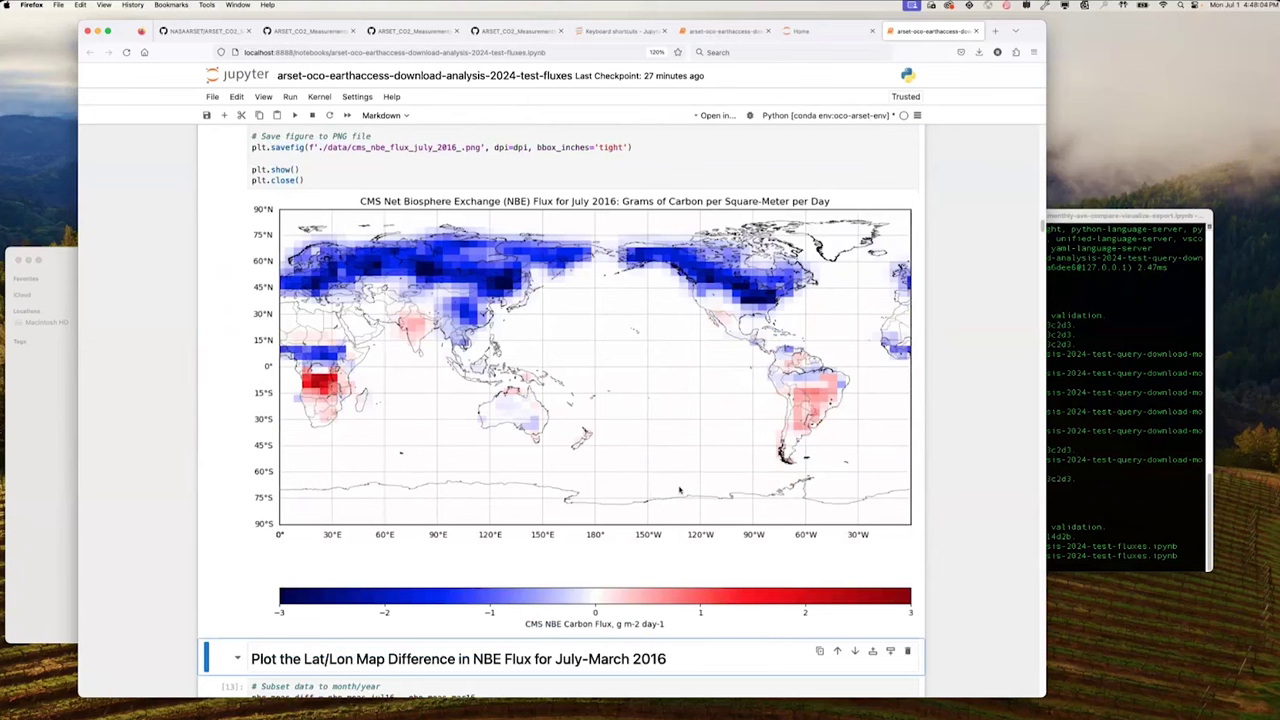
# Run the July–March 2016 difference map cell and scroll down to the Prep for Annualized Totals cell
pyautogui.hotkey('shift', 'Return')
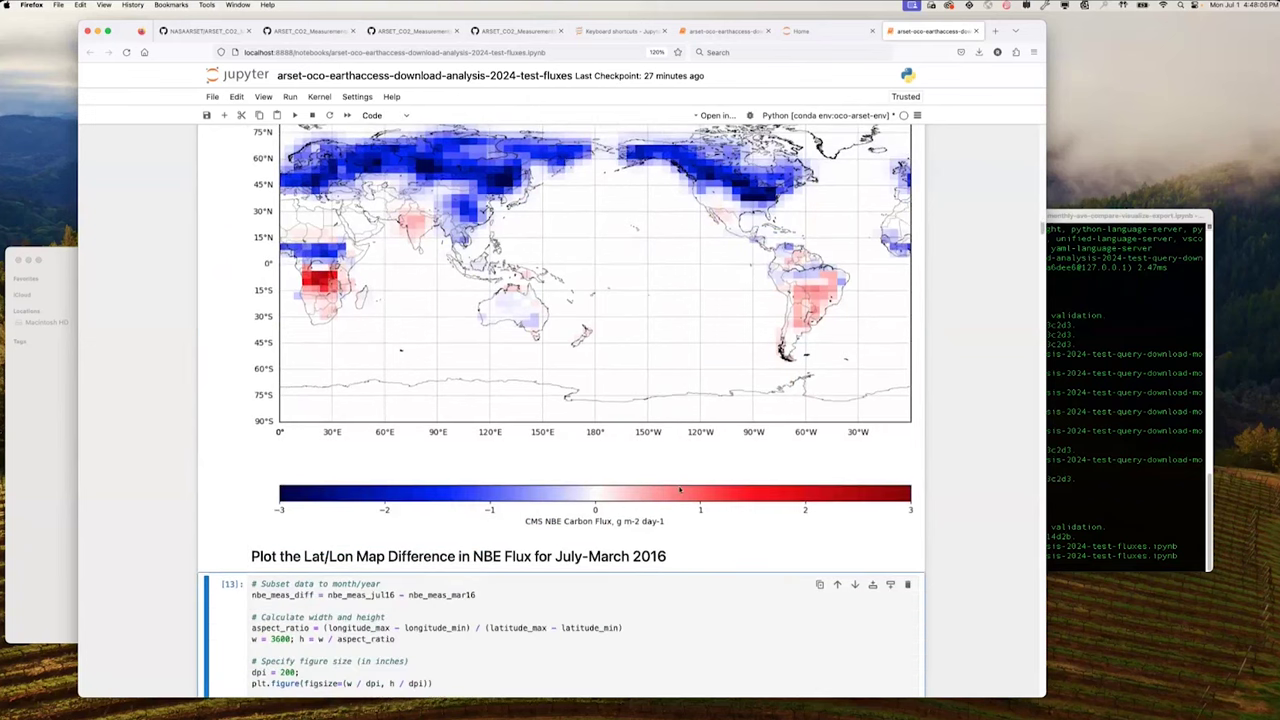
pyautogui.scroll(-2, 679, 489)
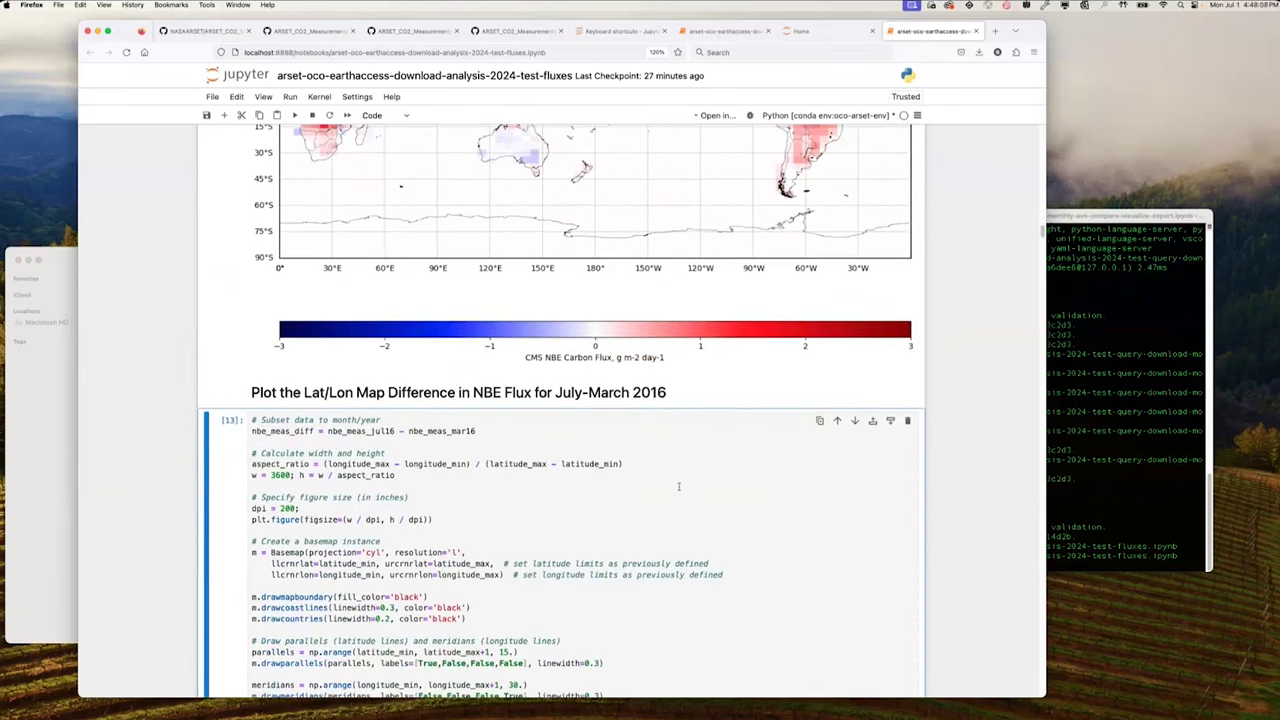
pyautogui.scroll(-1, 679, 487)
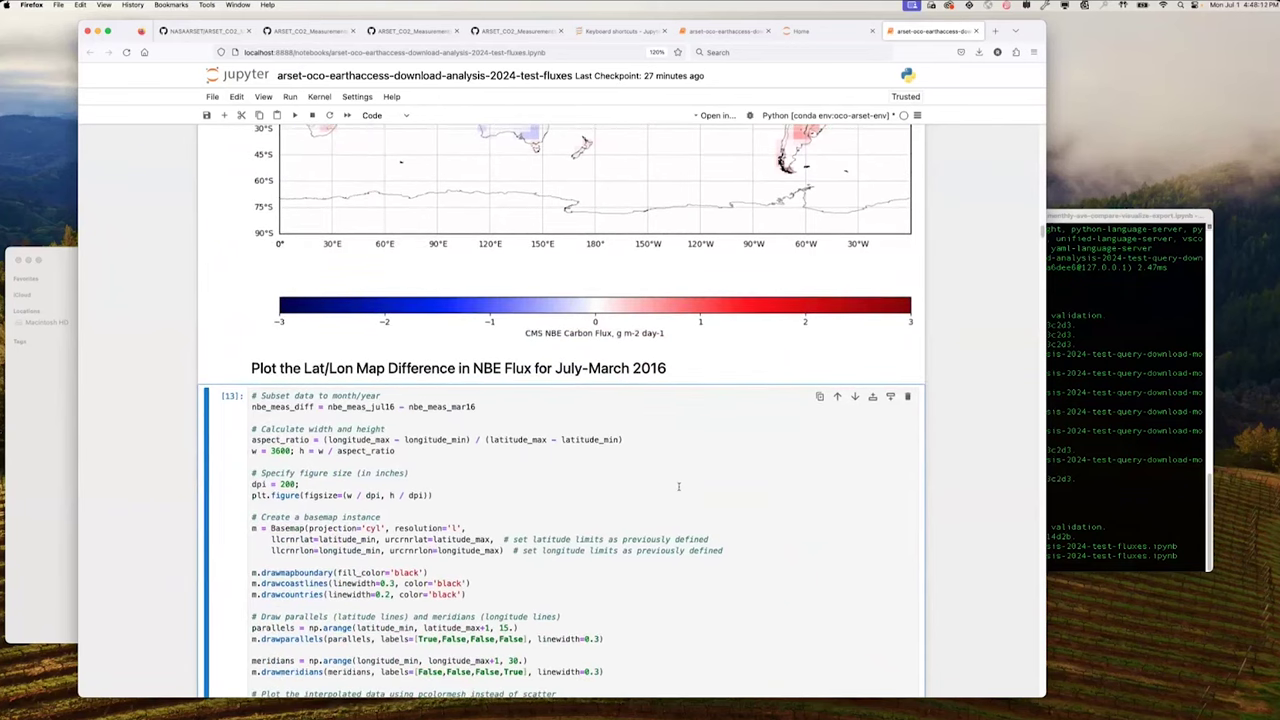
pyautogui.scroll(-1, 678, 487)
pyautogui.hotkey('shift', 'Return')
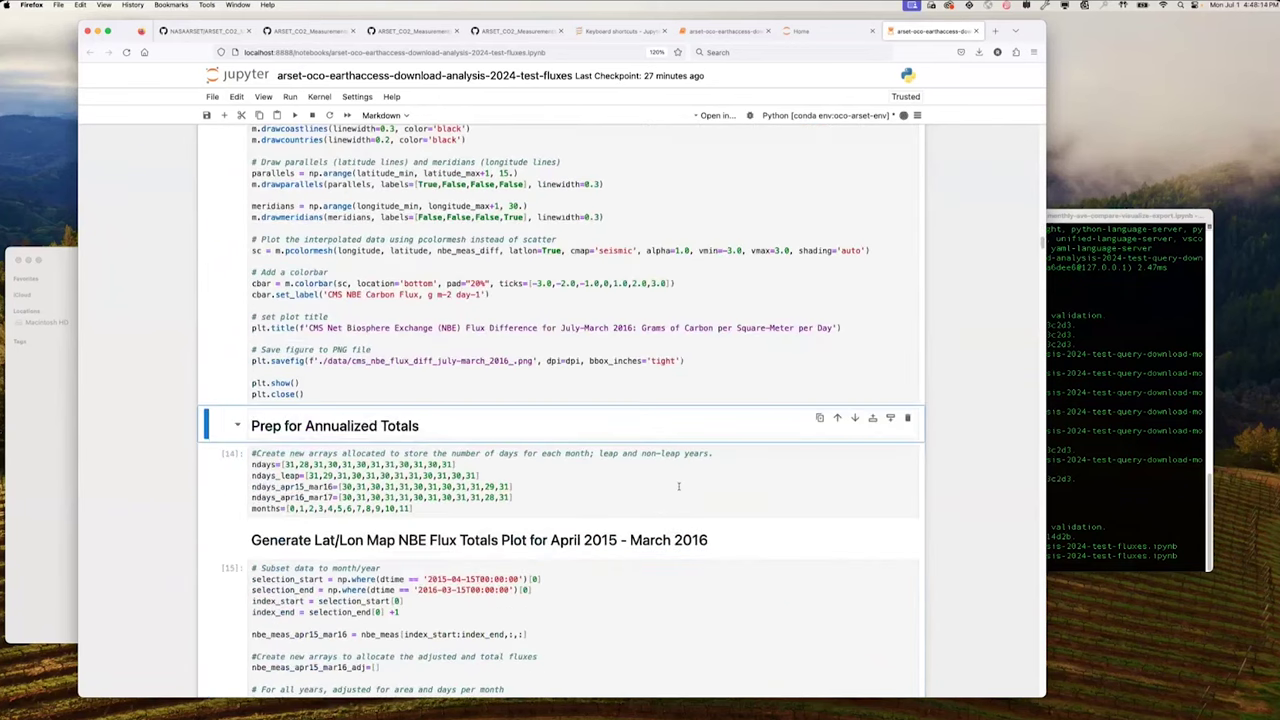
pyautogui.scroll(-4, 679, 487)
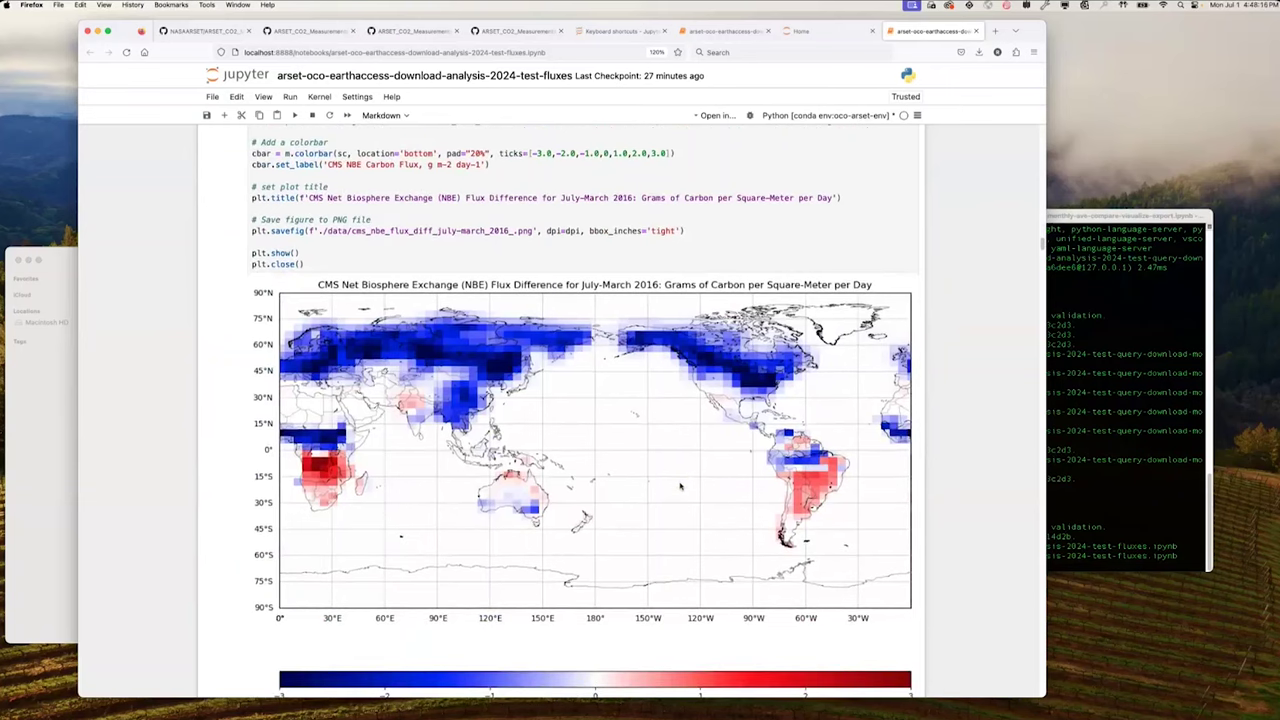
pyautogui.scroll(-1, 679, 487)
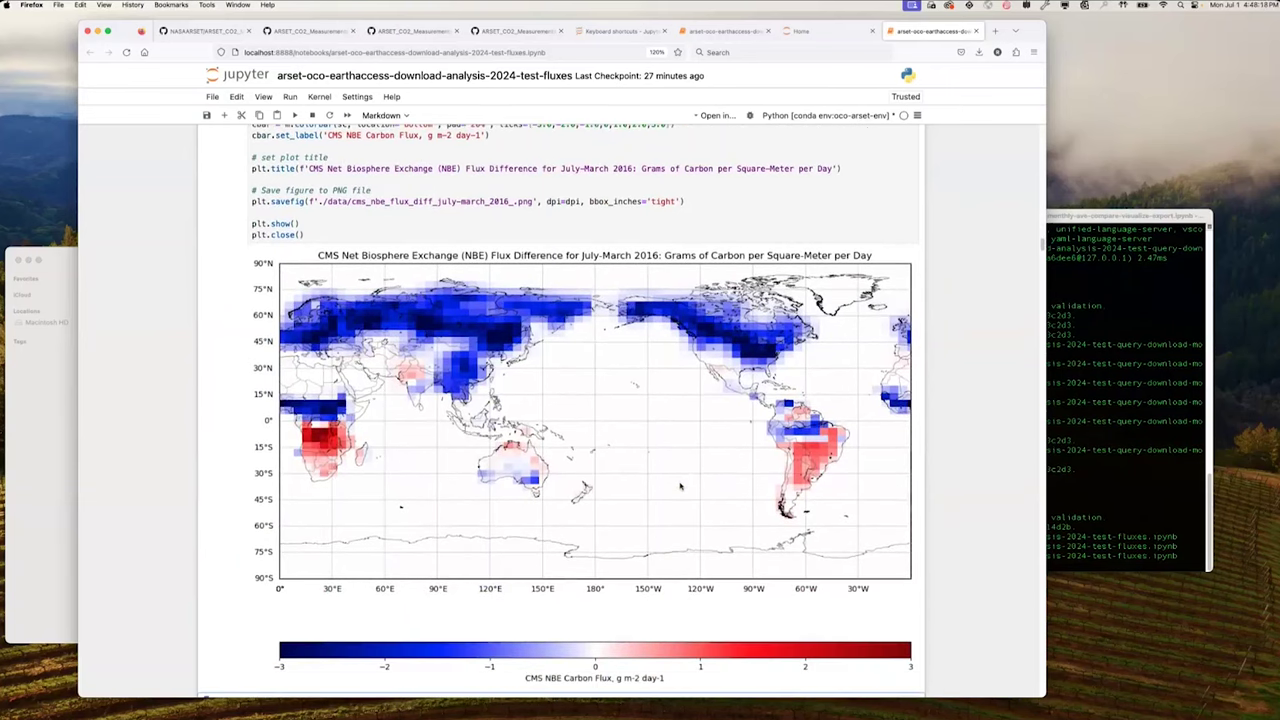
pyautogui.scroll(-1, 679, 487)
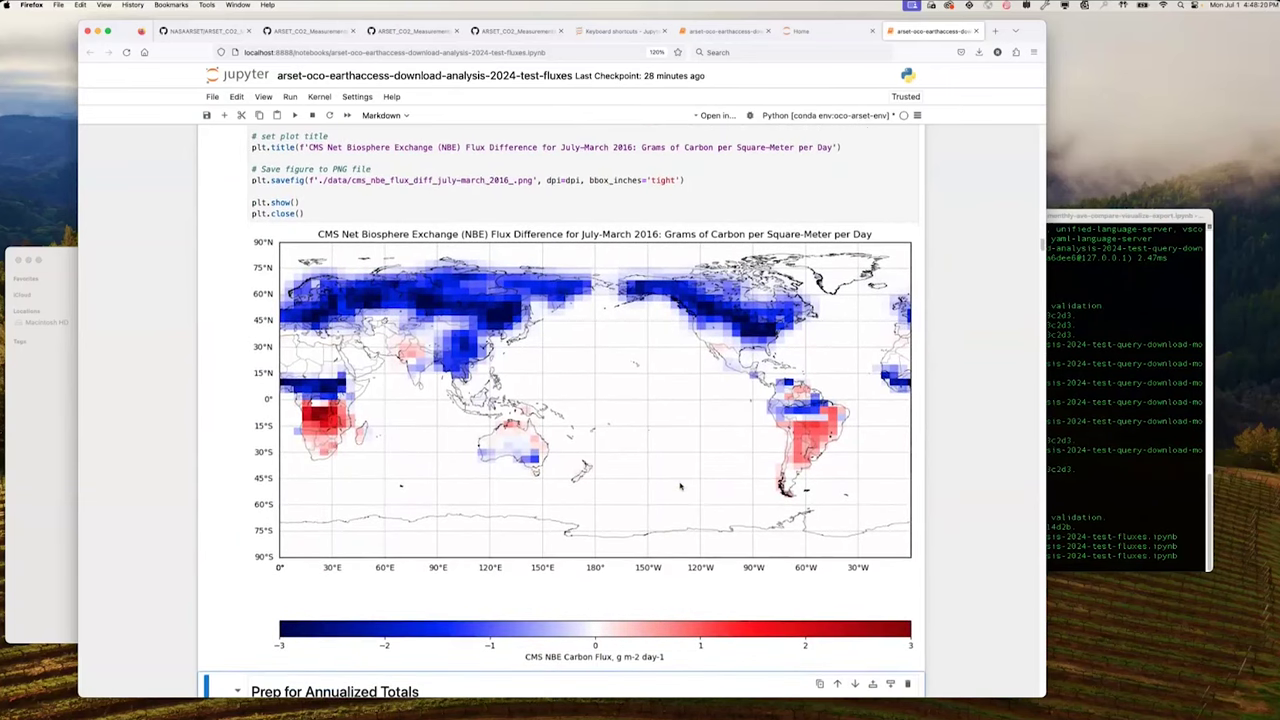
pyautogui.scroll(-5, 679, 487)
pyautogui.hotkey('shift', 'Return')
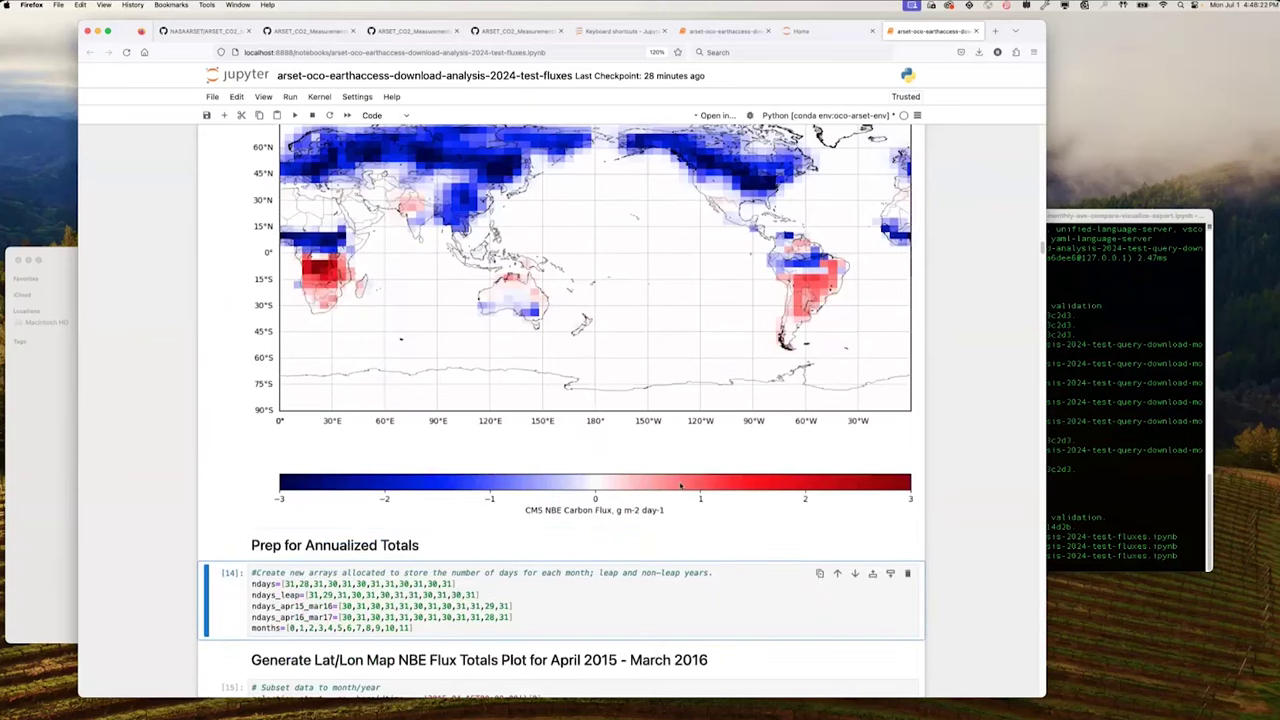
pyautogui.scroll(-7, 679, 487)
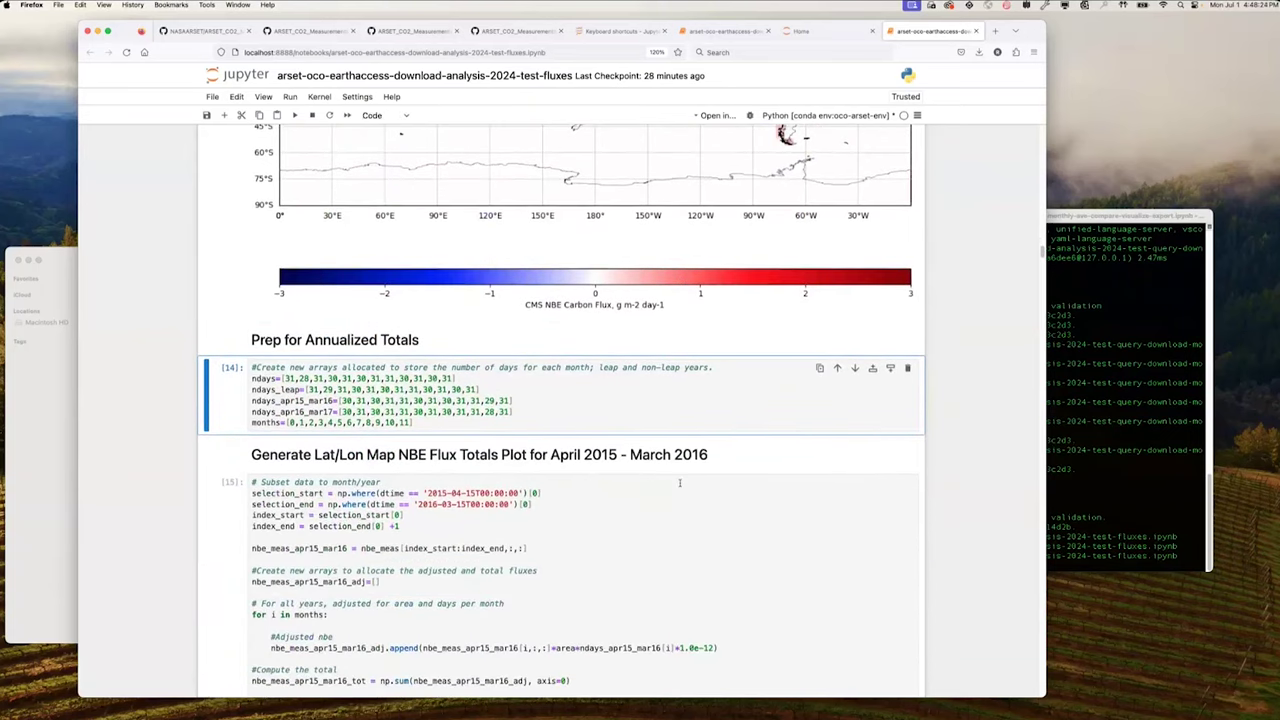
pyautogui.hotkey('shift', 'Return')
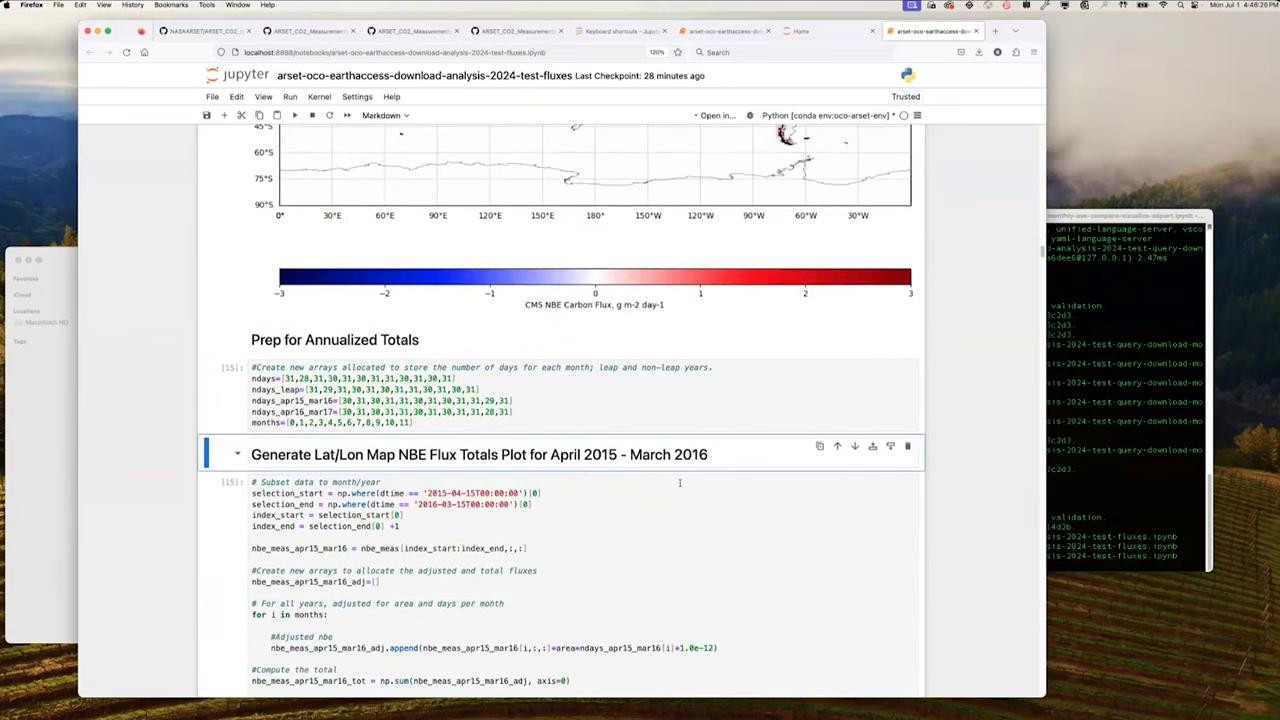
pyautogui.scroll(3, 679, 483)
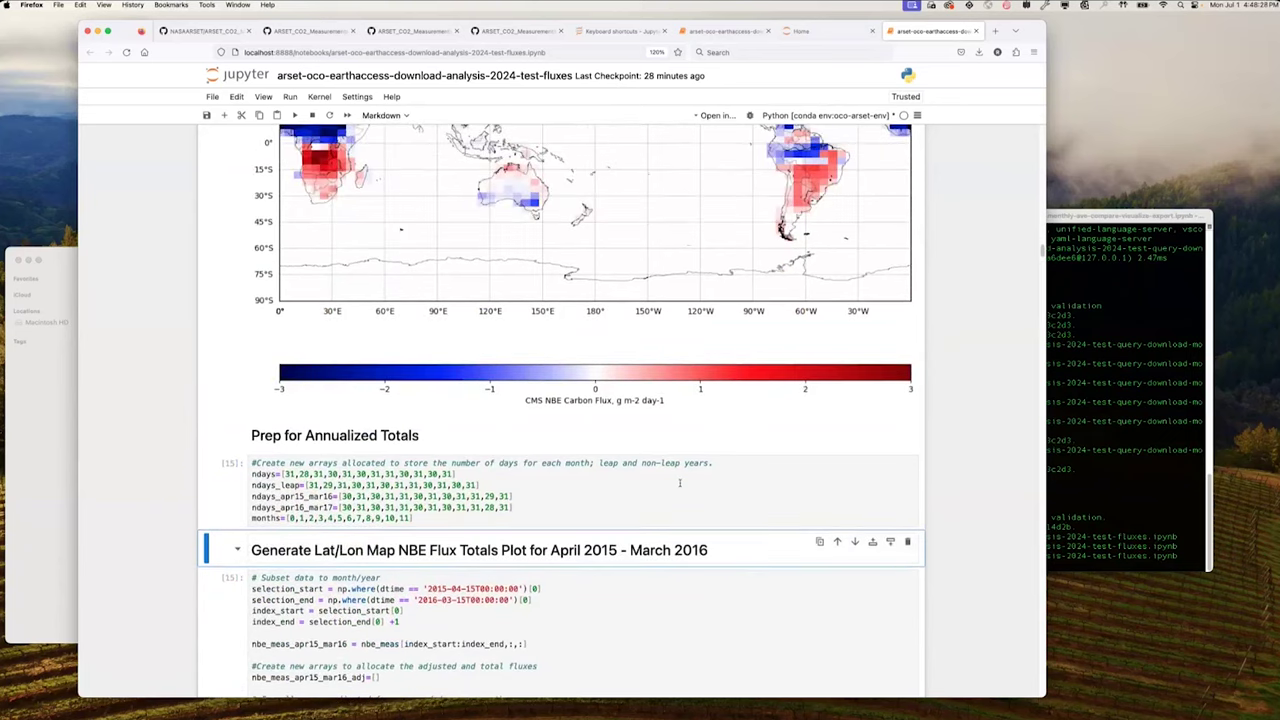
pyautogui.scroll(-3, 679, 483)
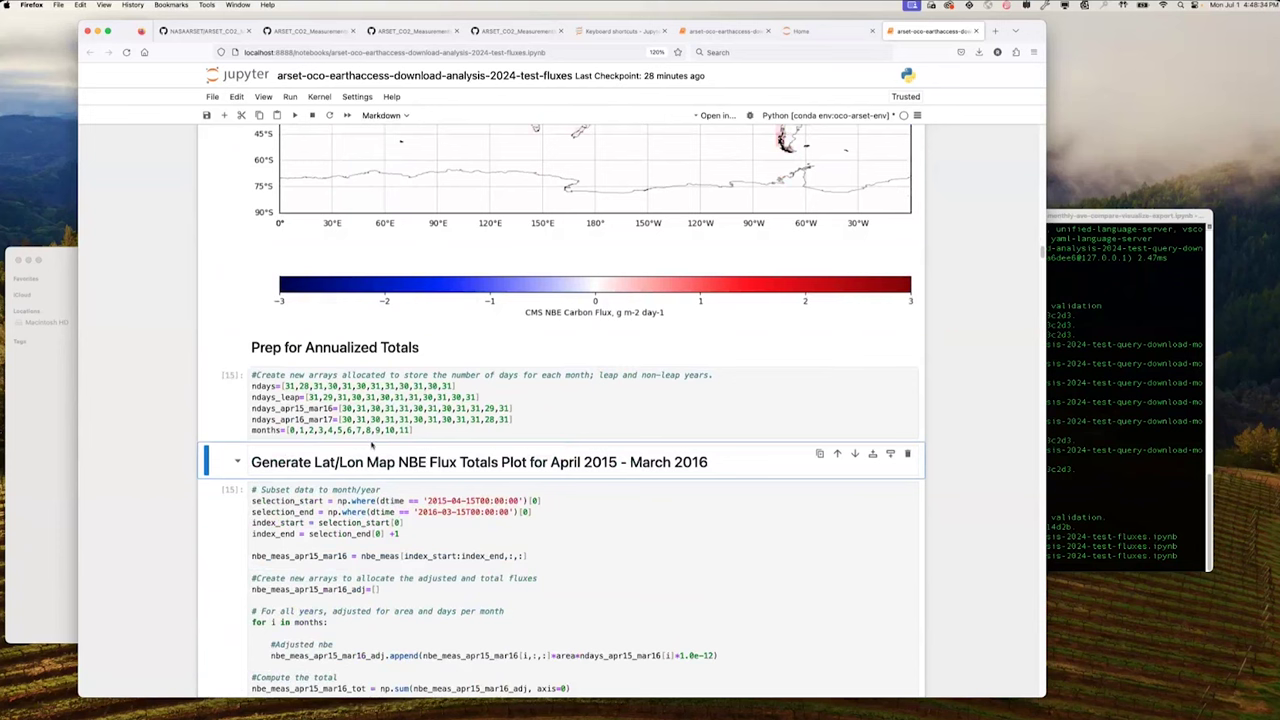
pyautogui.scroll(-1, 296, 466)
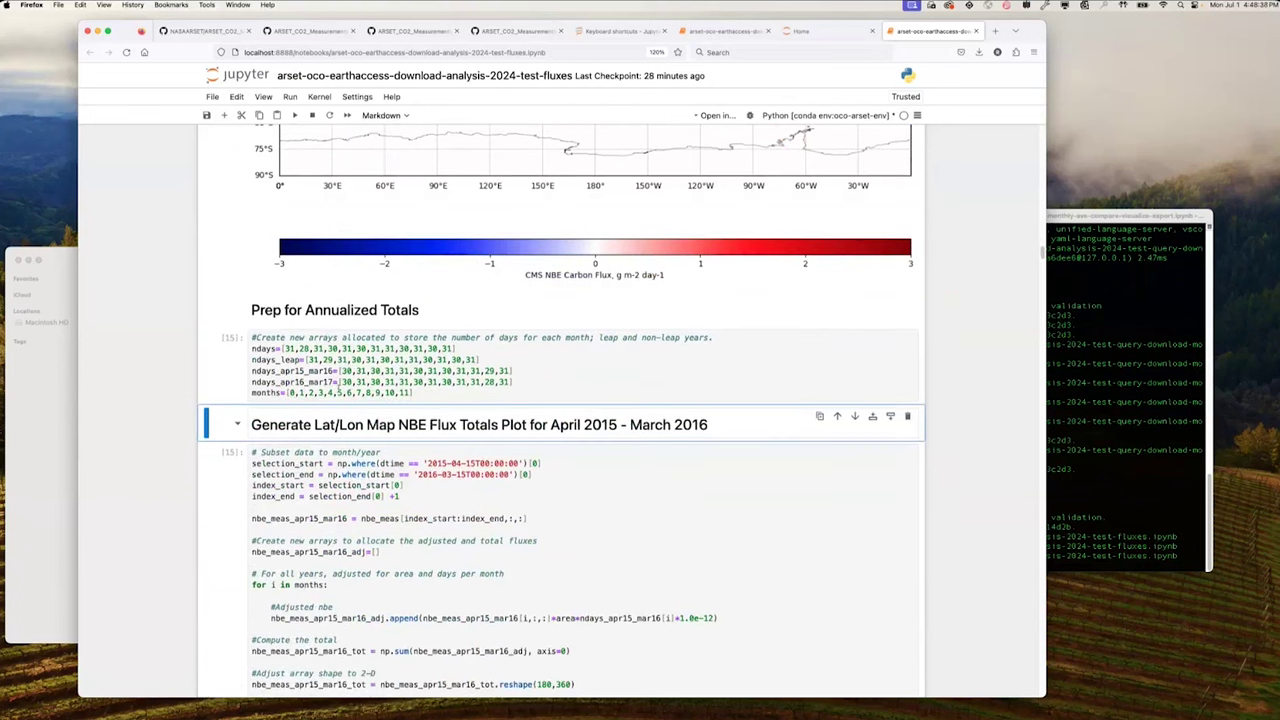
pyautogui.scroll(-1, 388, 407)
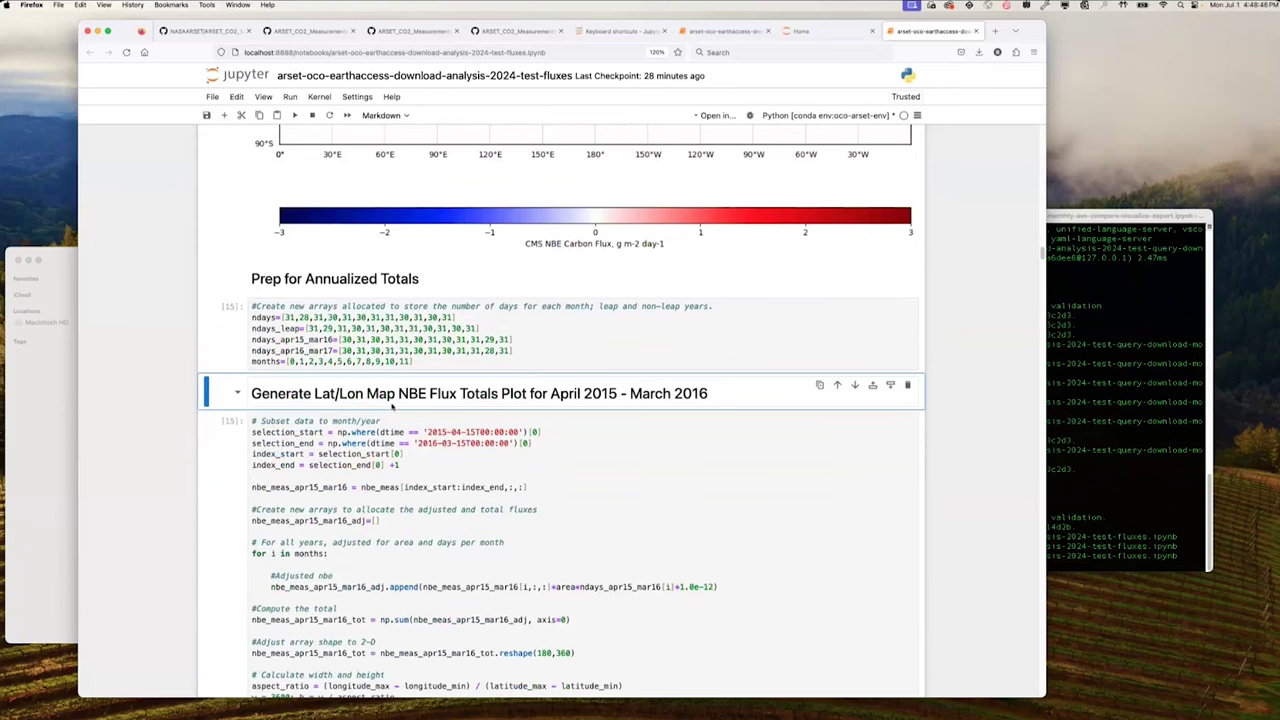
pyautogui.scroll(-1, 407, 408)
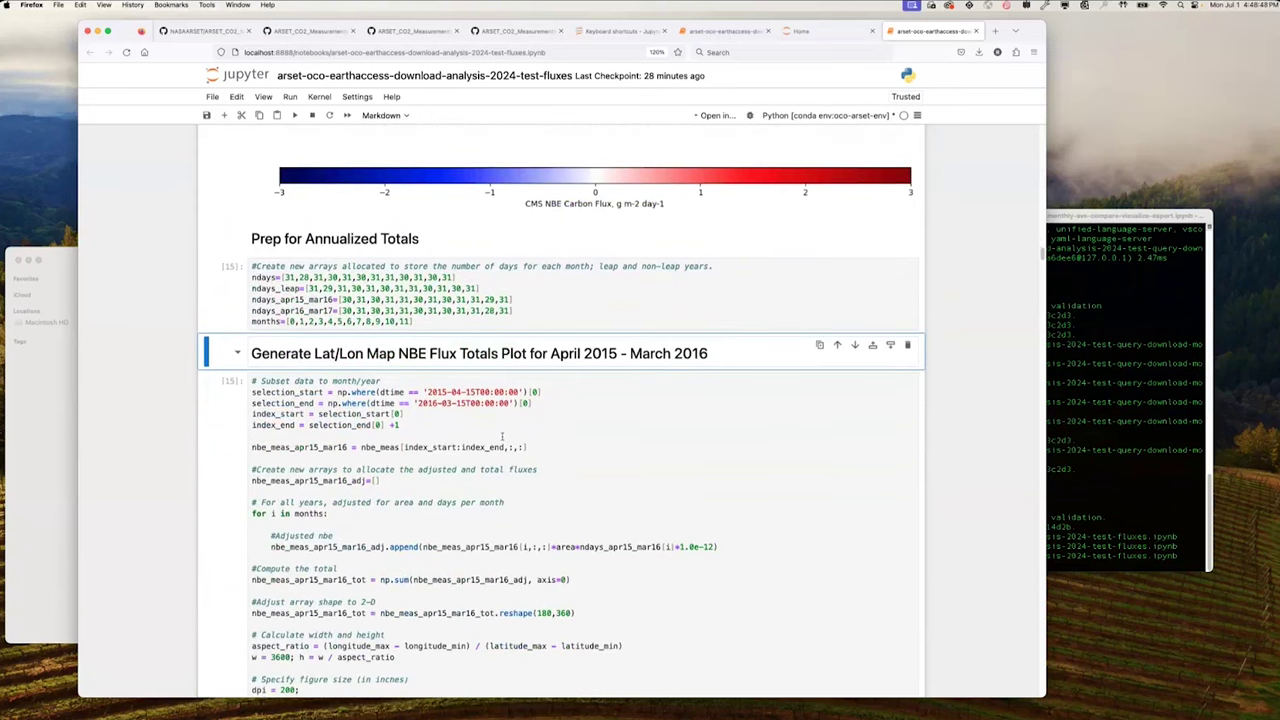
pyautogui.scroll(-2, 460, 420)
pyautogui.click(505, 437)
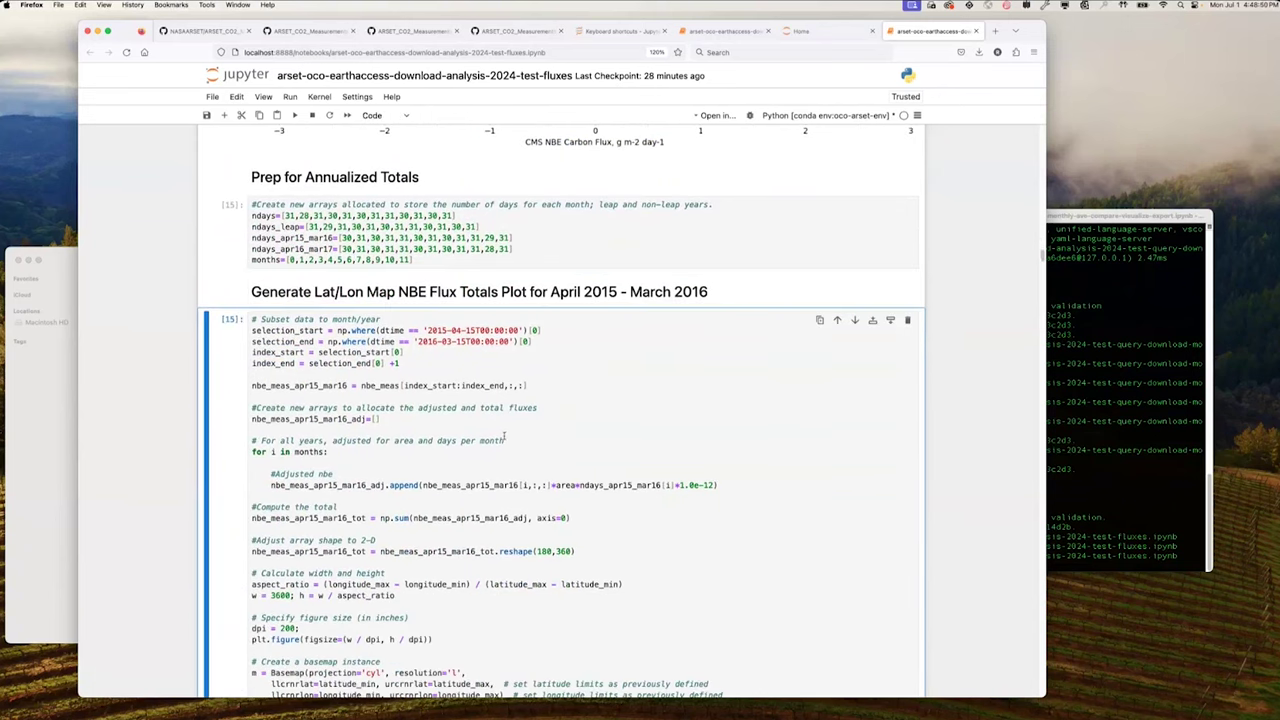
pyautogui.scroll(-3, 505, 437)
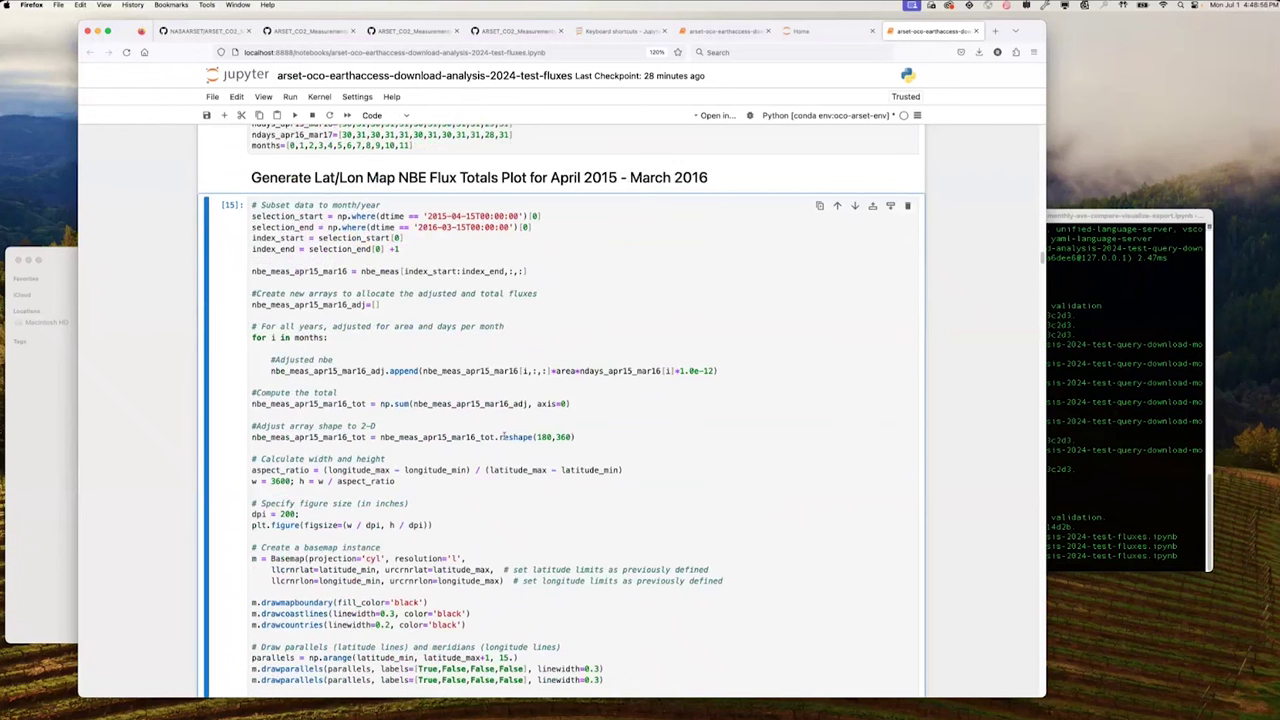
pyautogui.scroll(-1, 505, 437)
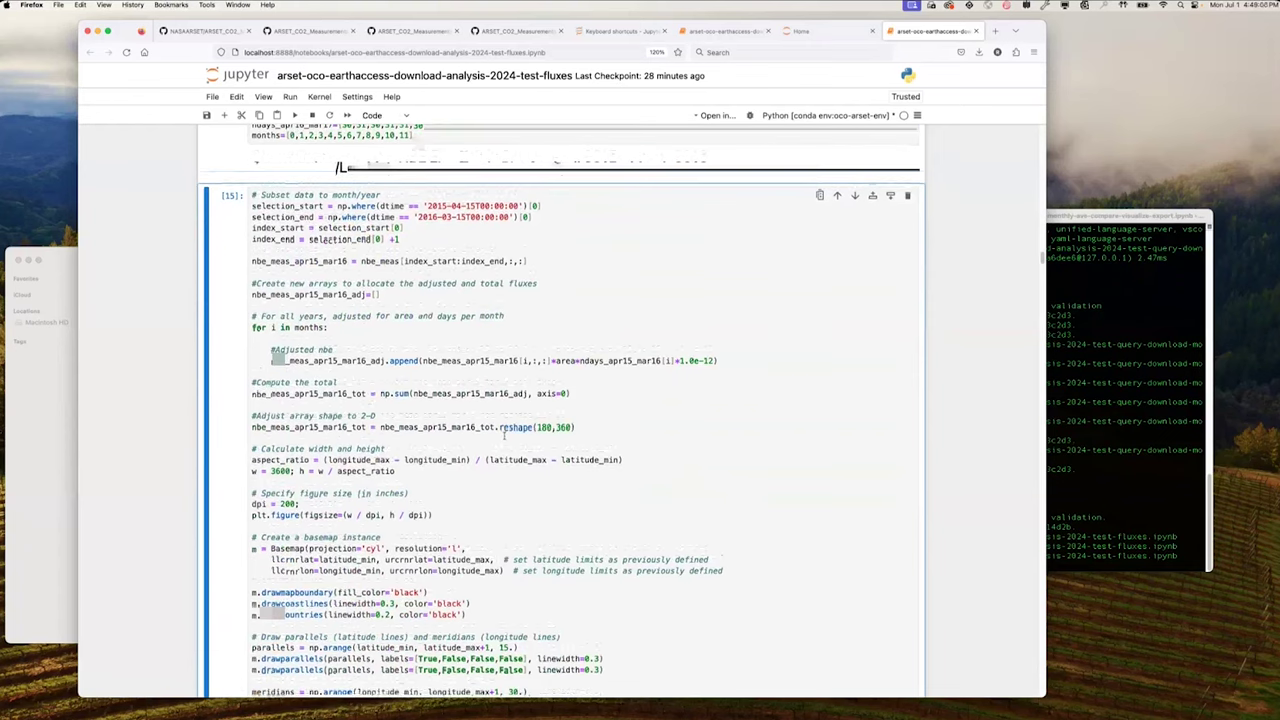
pyautogui.scroll(-1, 505, 435)
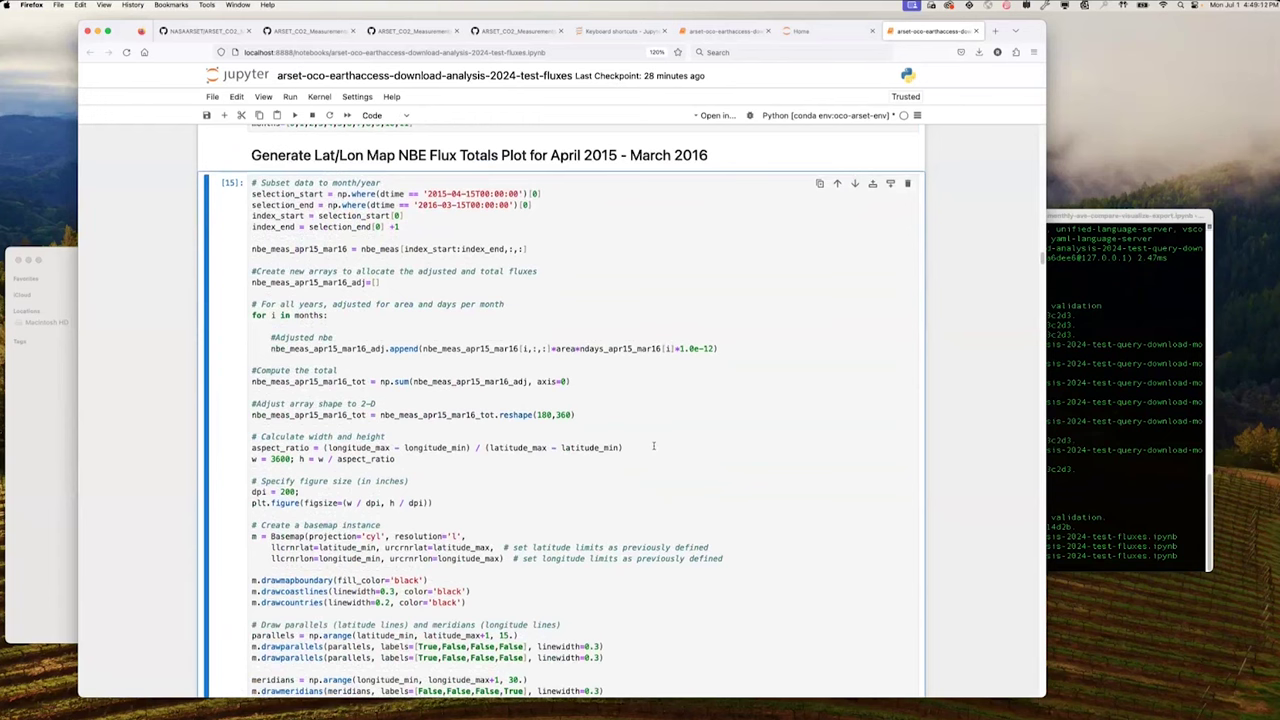
# Run the April 2015–March 2016 flux totals cell and view its map and −2.0 to 2.0 Tg yr-1 colorbar
pyautogui.hotkey('shift', 'Return')
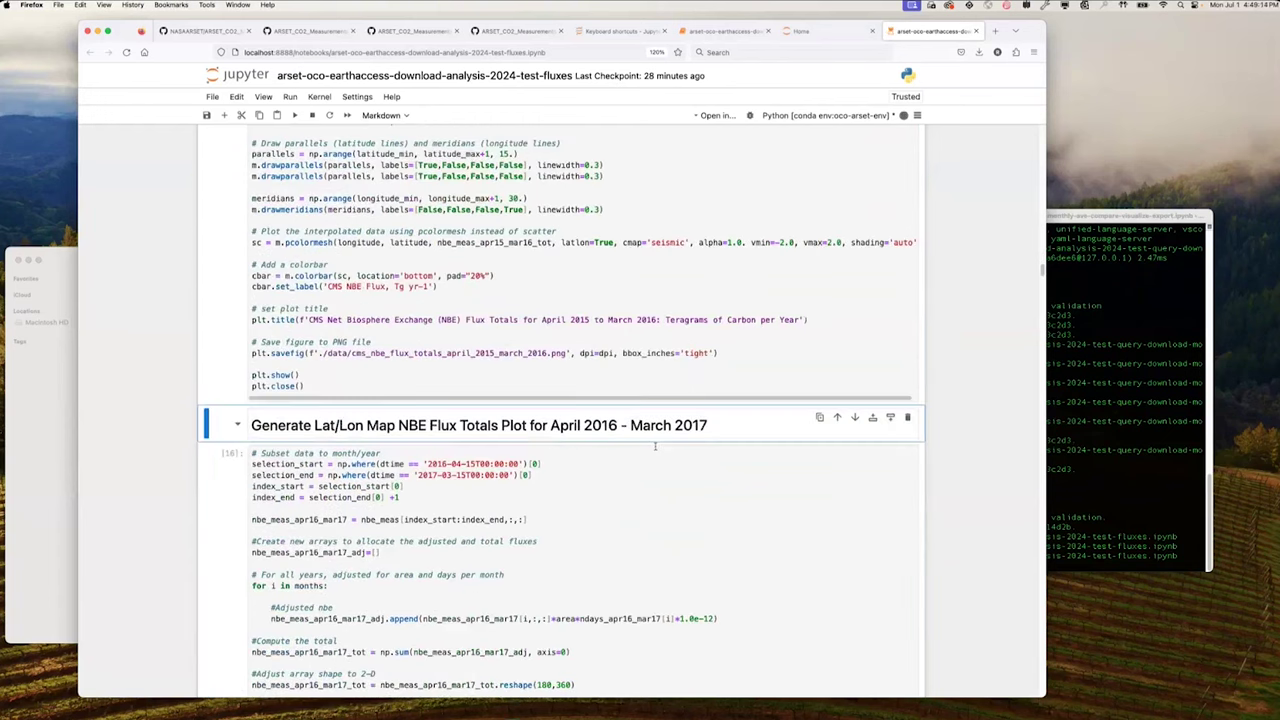
pyautogui.scroll(-1, 653, 450)
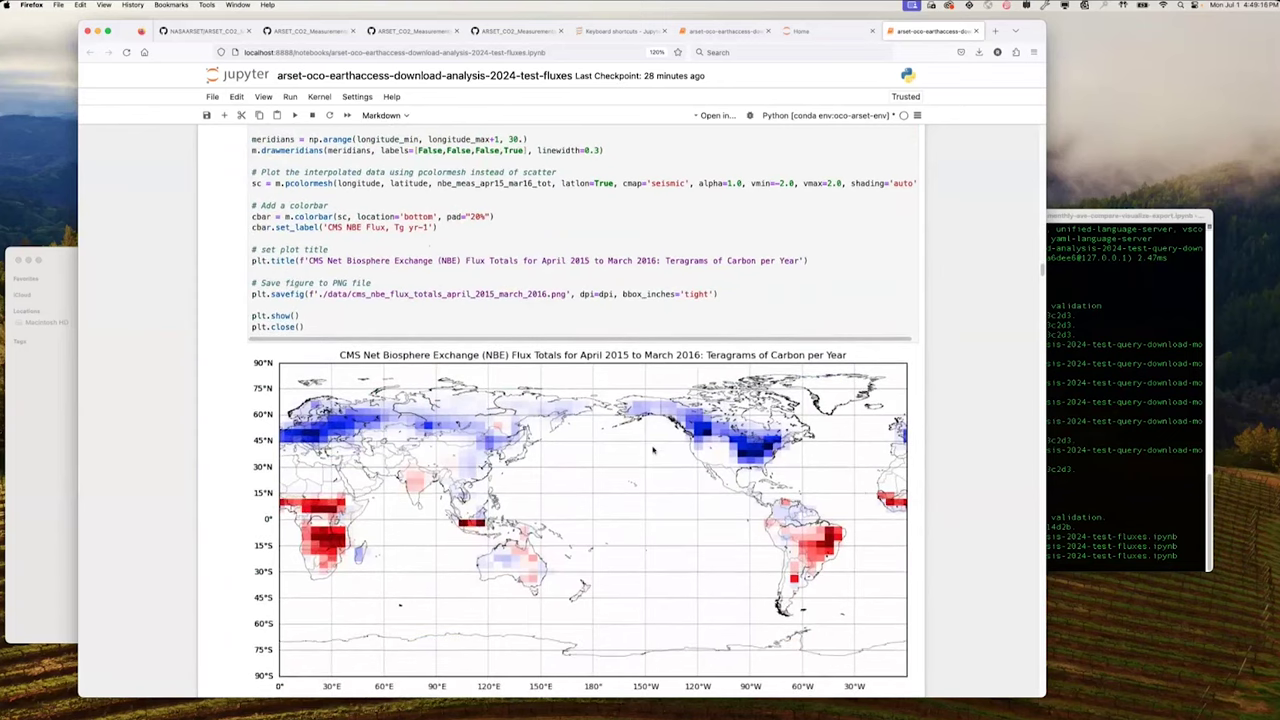
pyautogui.scroll(-1, 653, 450)
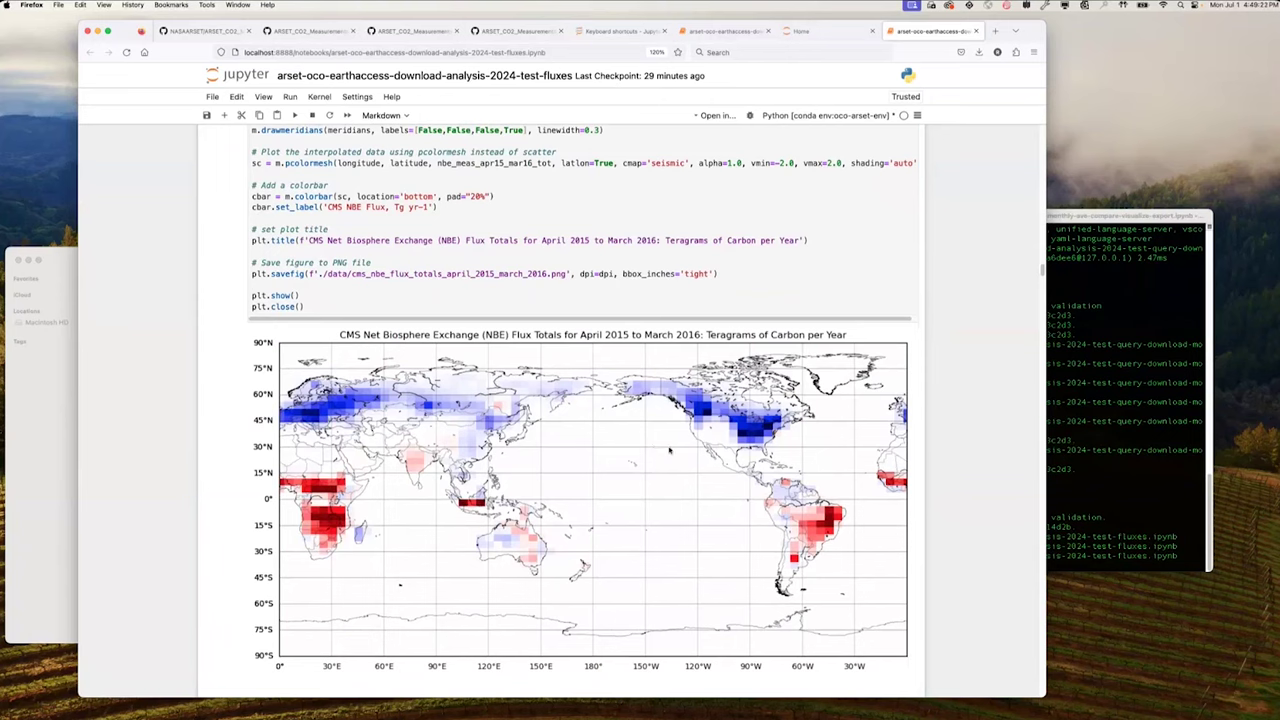
pyautogui.scroll(5, 669, 451)
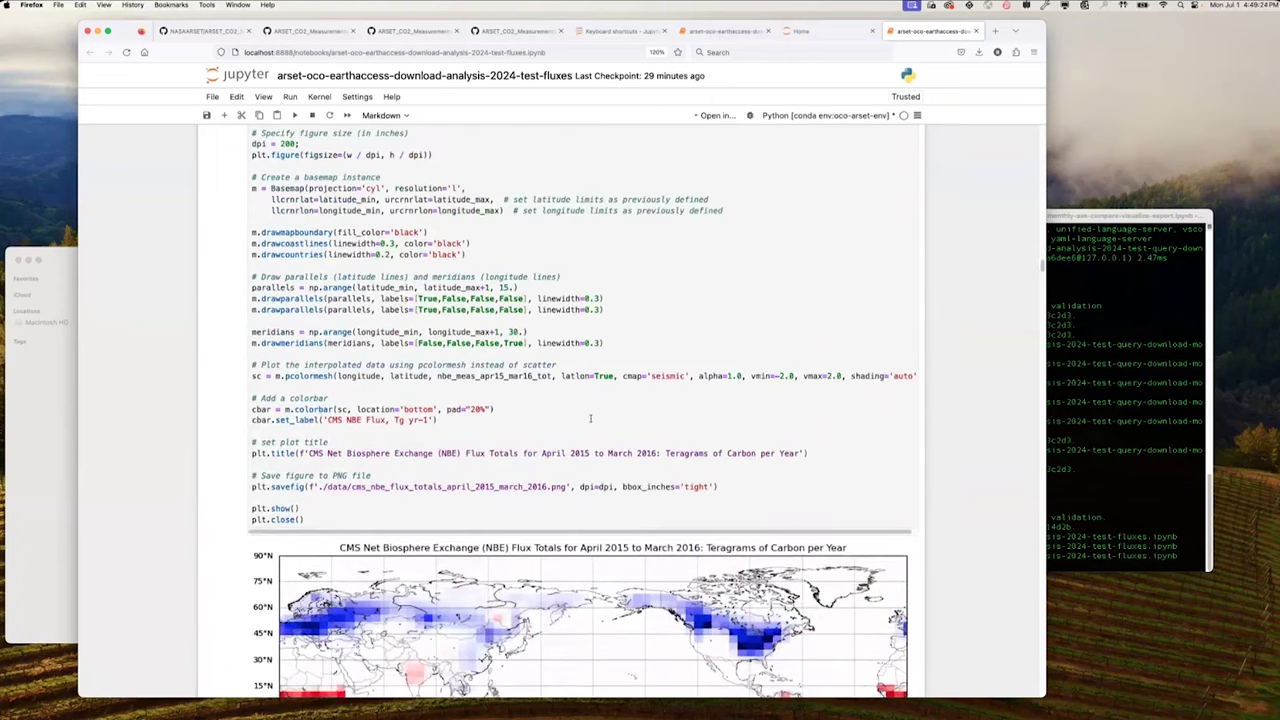
pyautogui.scroll(-1, 629, 453)
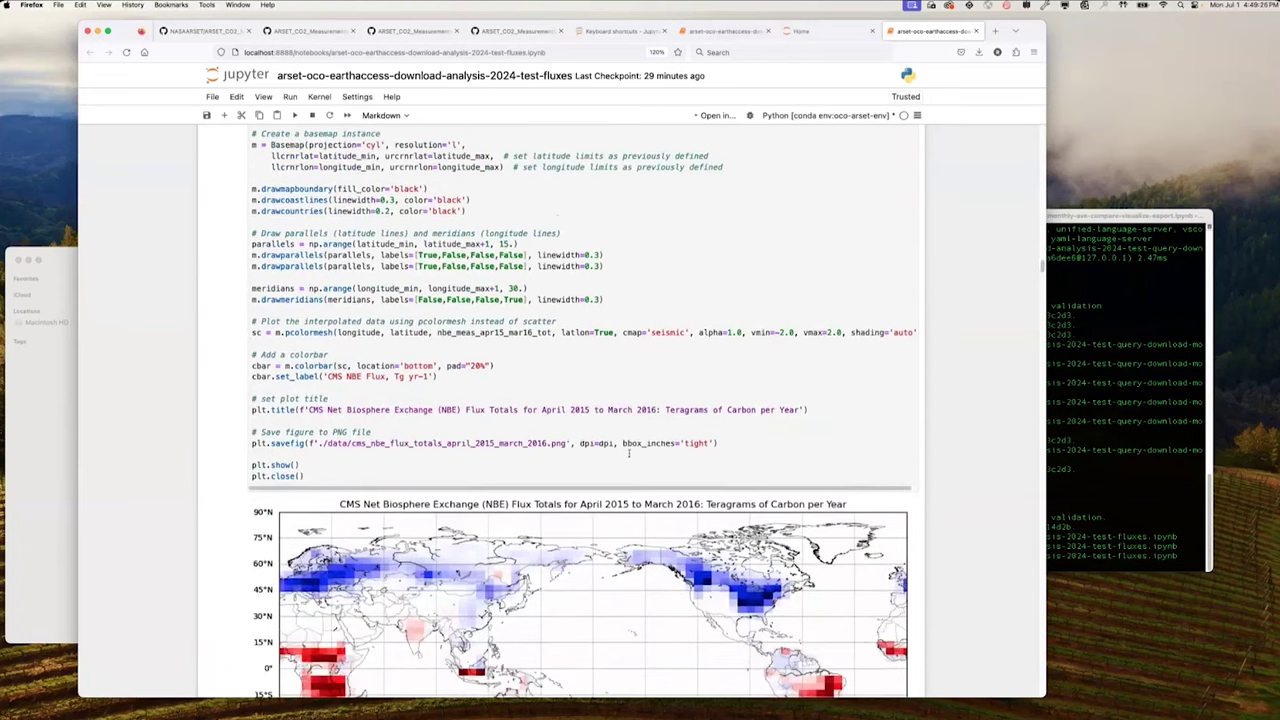
pyautogui.scroll(3, 629, 453)
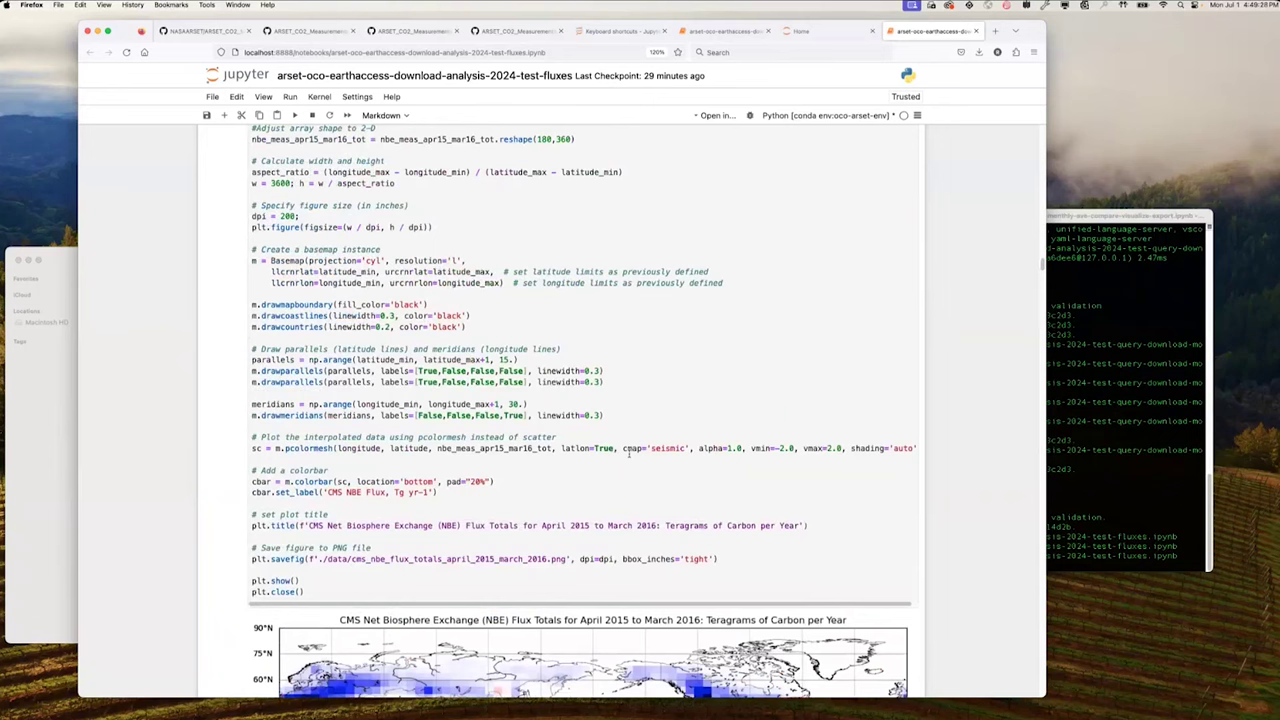
pyautogui.scroll(-2, 629, 453)
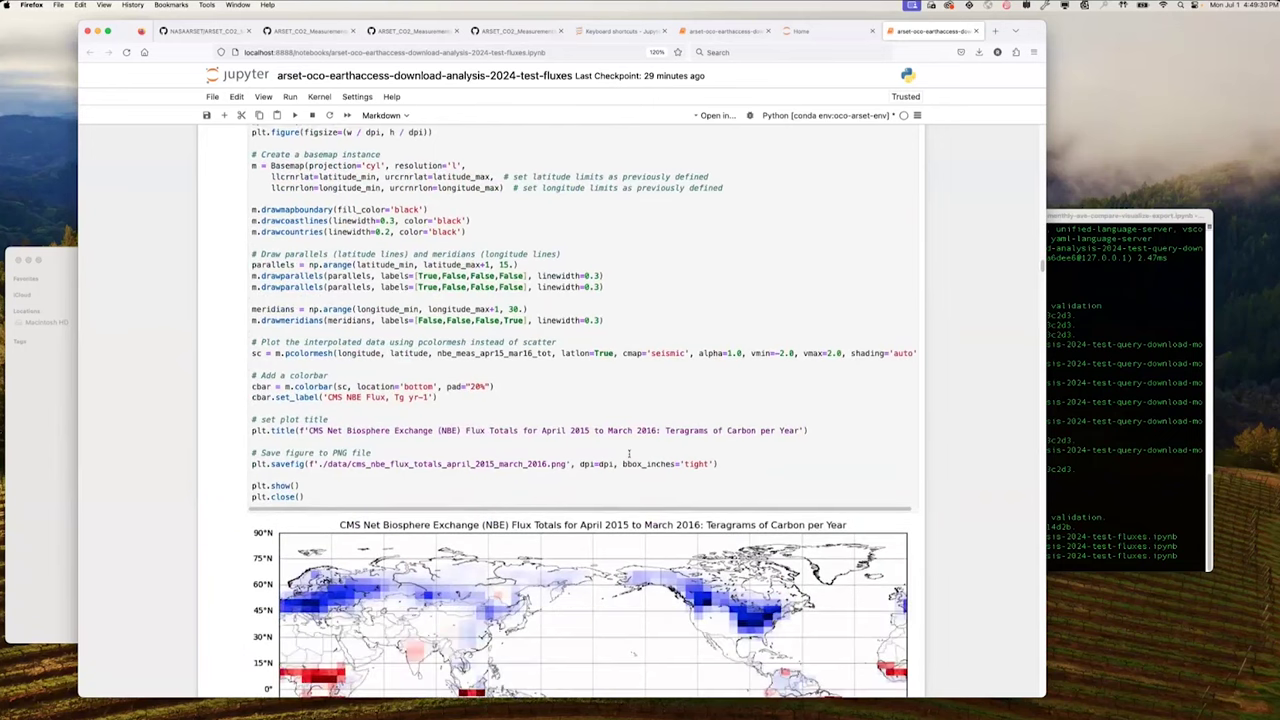
pyautogui.scroll(2, 629, 453)
pyautogui.scroll(1, 629, 453)
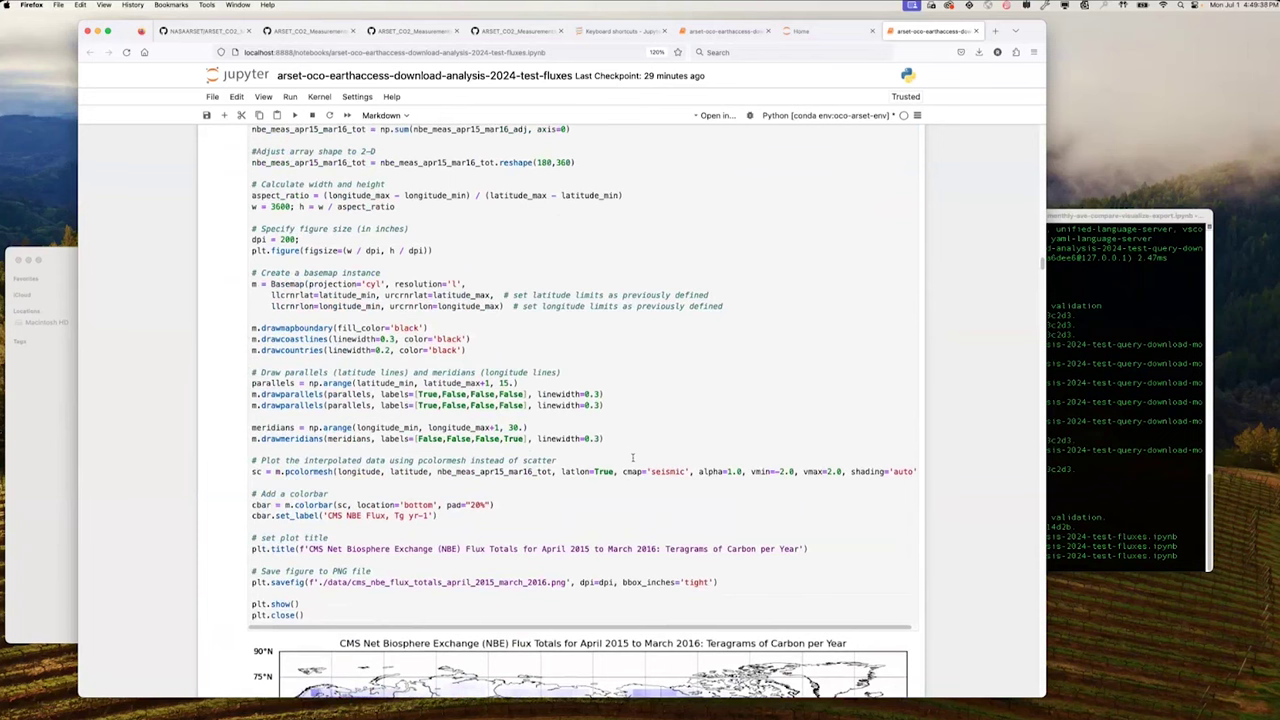
pyautogui.scroll(2, 632, 457)
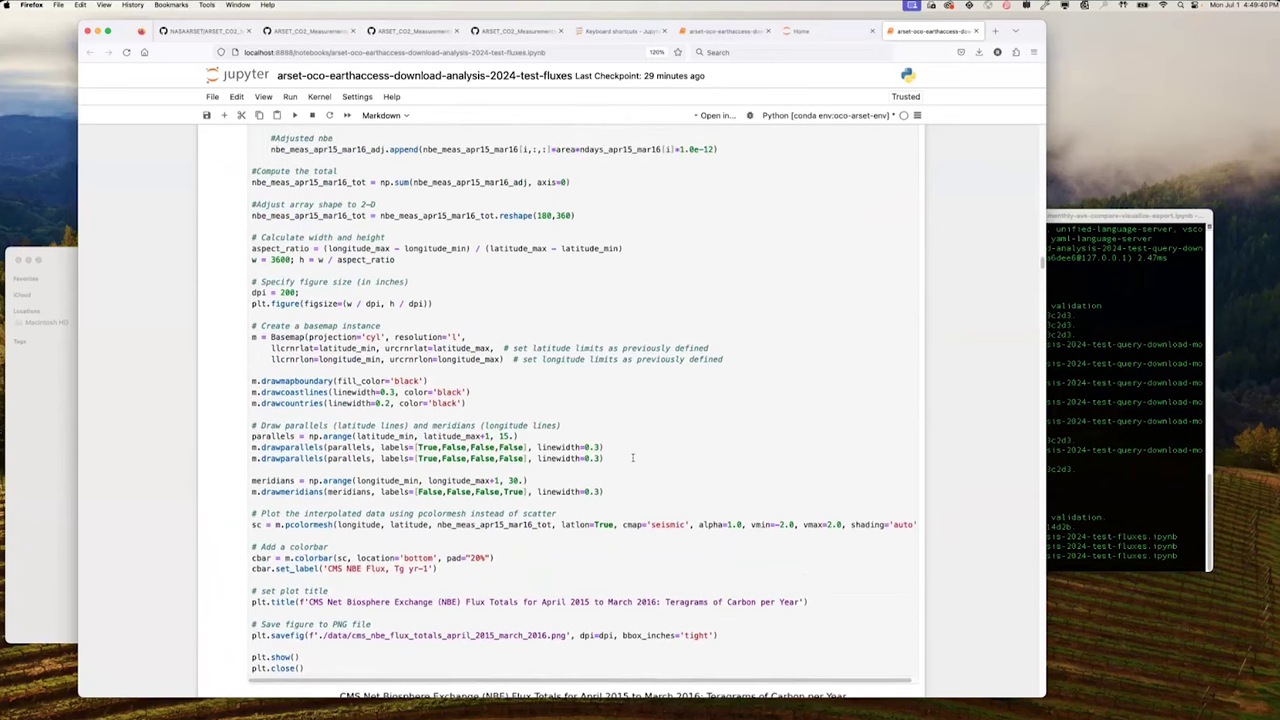
pyautogui.scroll(4, 632, 457)
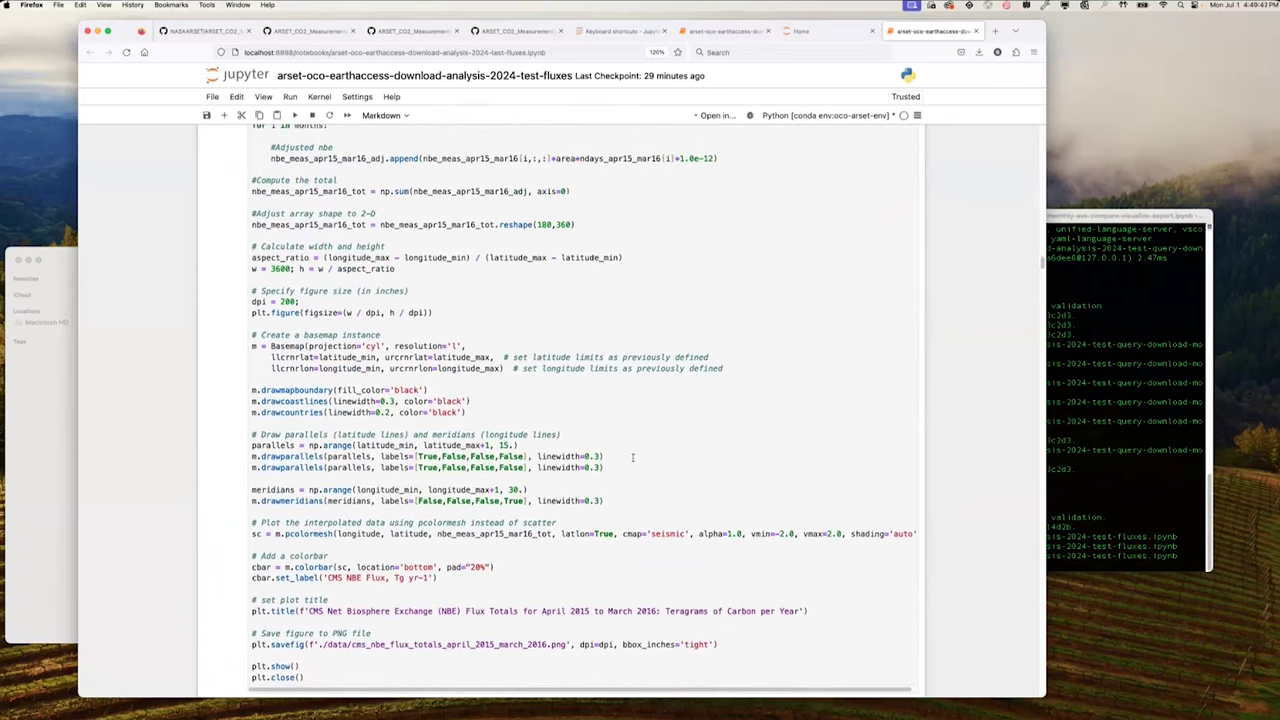
pyautogui.scroll(3, 632, 457)
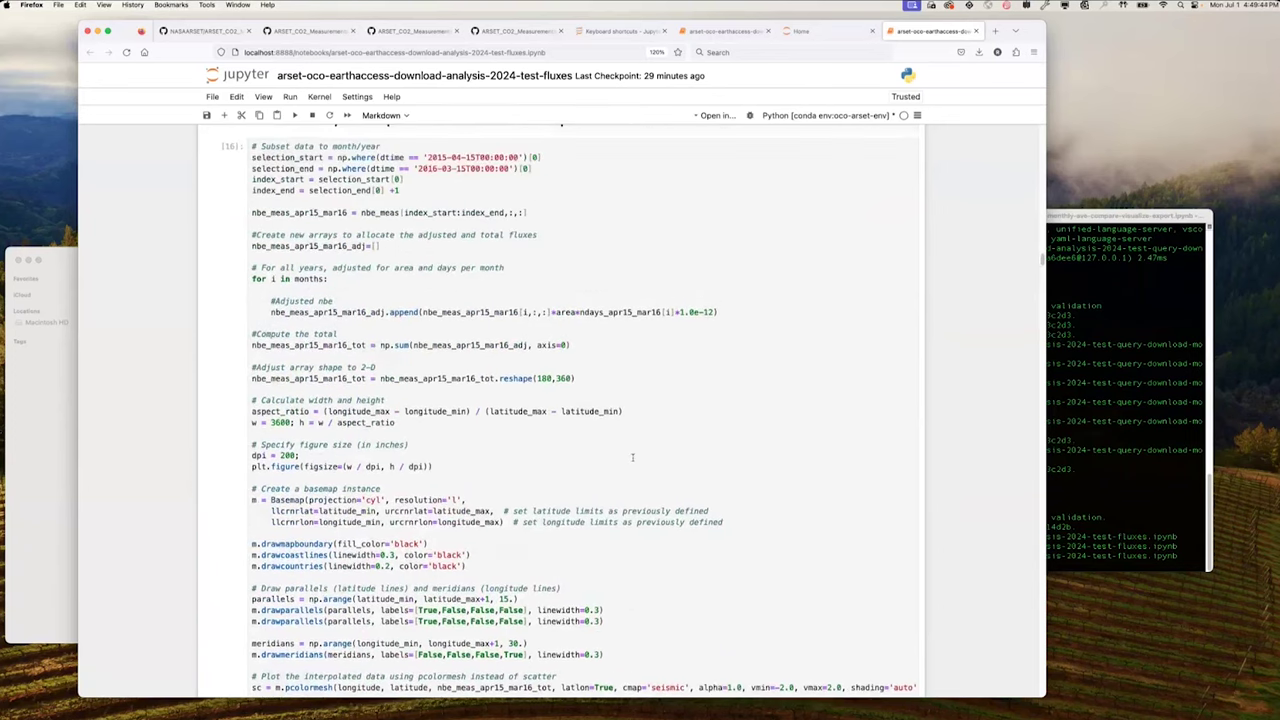
pyautogui.scroll(-1, 632, 457)
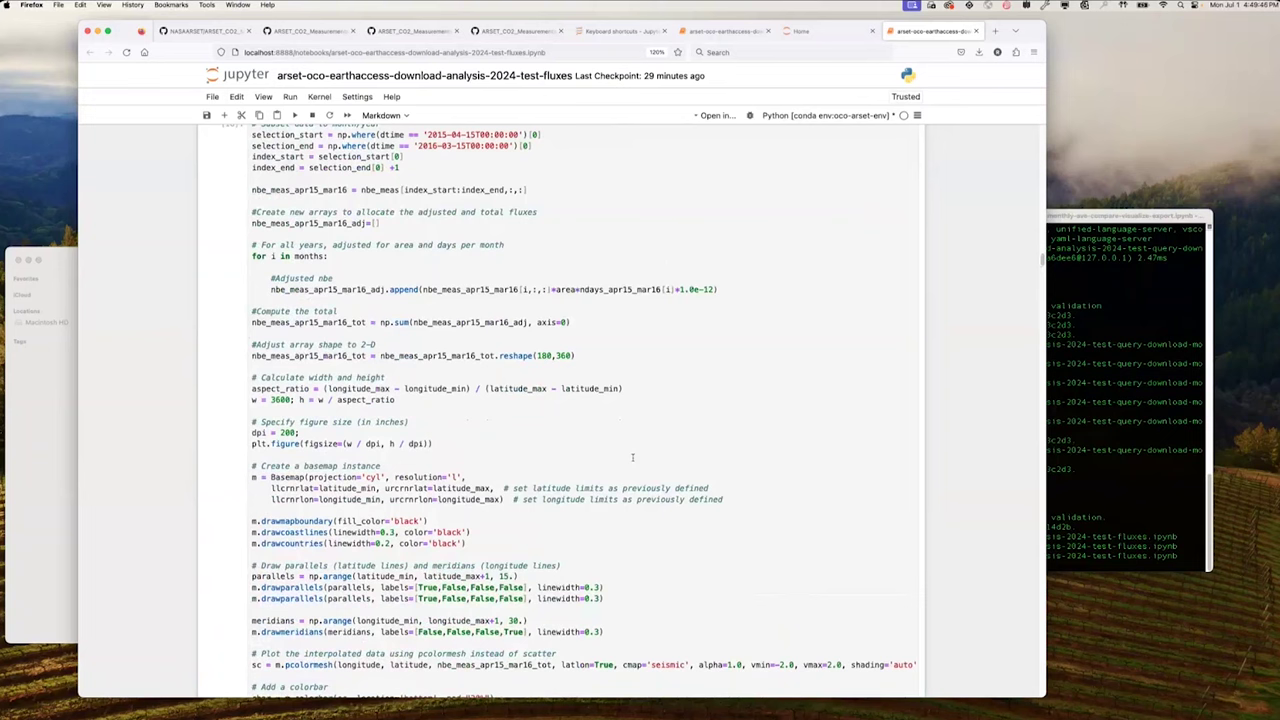
pyautogui.scroll(-1, 632, 457)
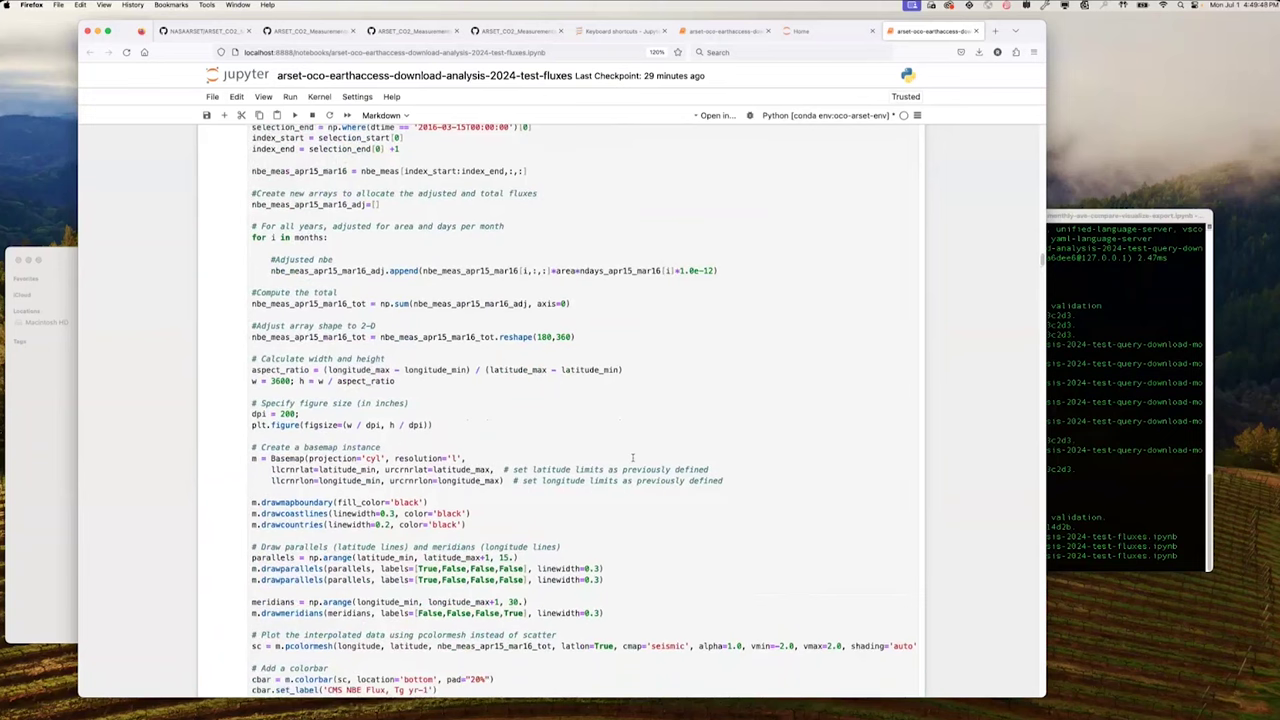
pyautogui.scroll(-1, 632, 457)
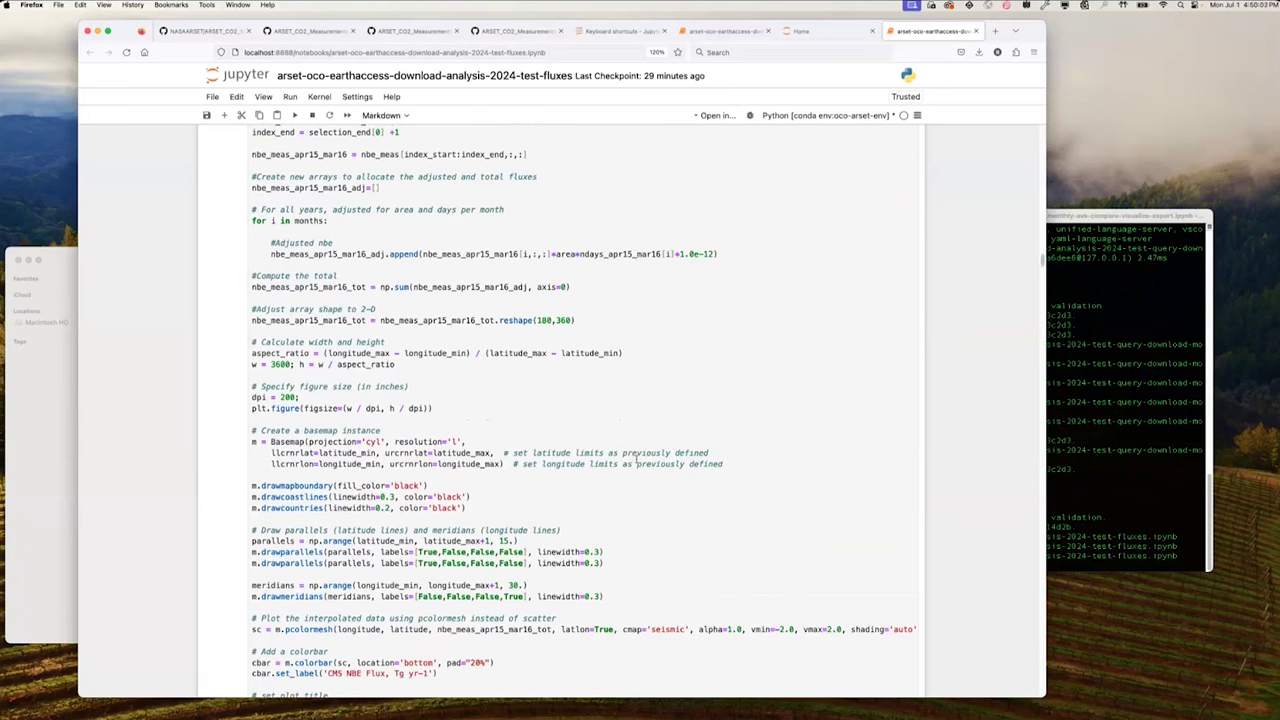
pyautogui.scroll(-1, 636, 460)
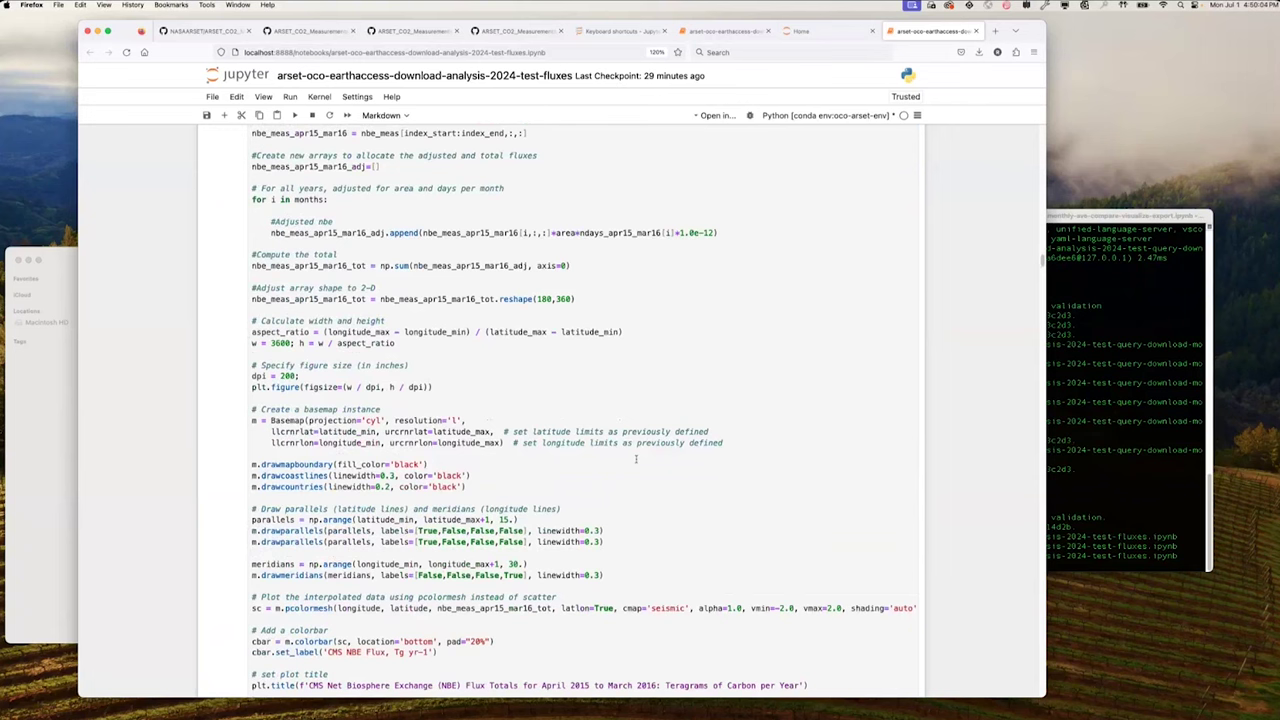
pyautogui.scroll(10, 636, 458)
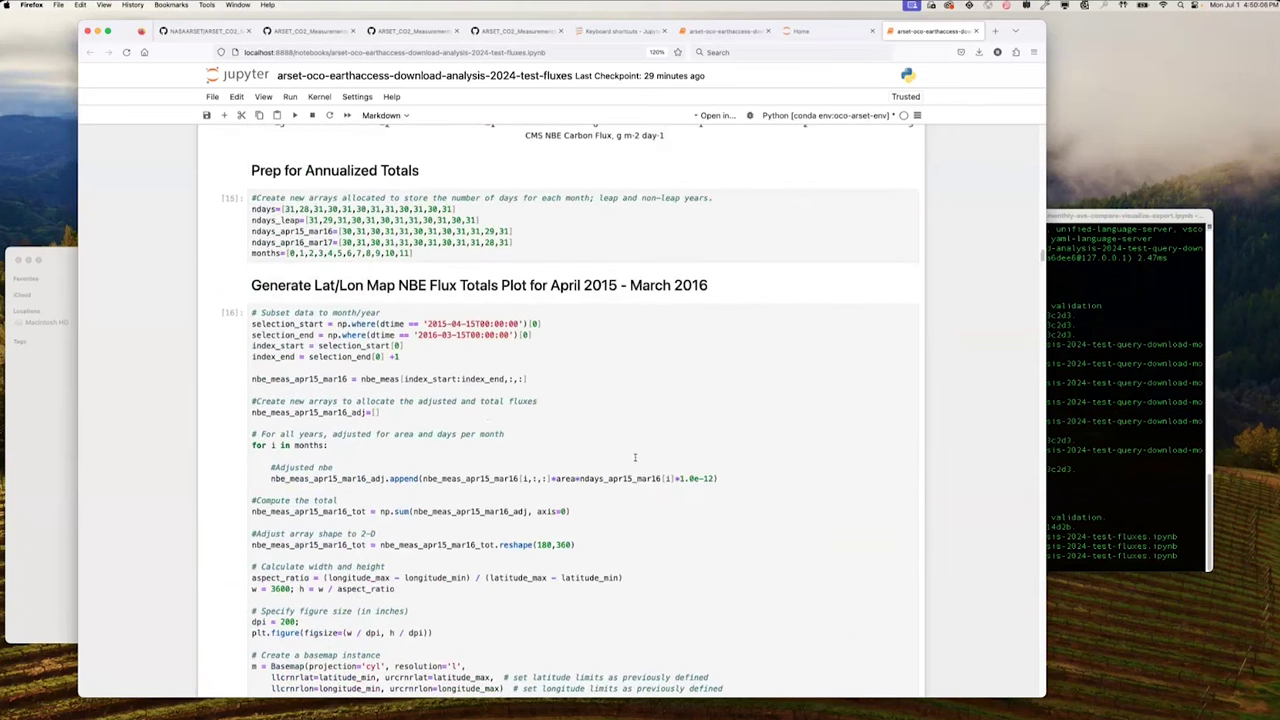
pyautogui.scroll(-8, 634, 457)
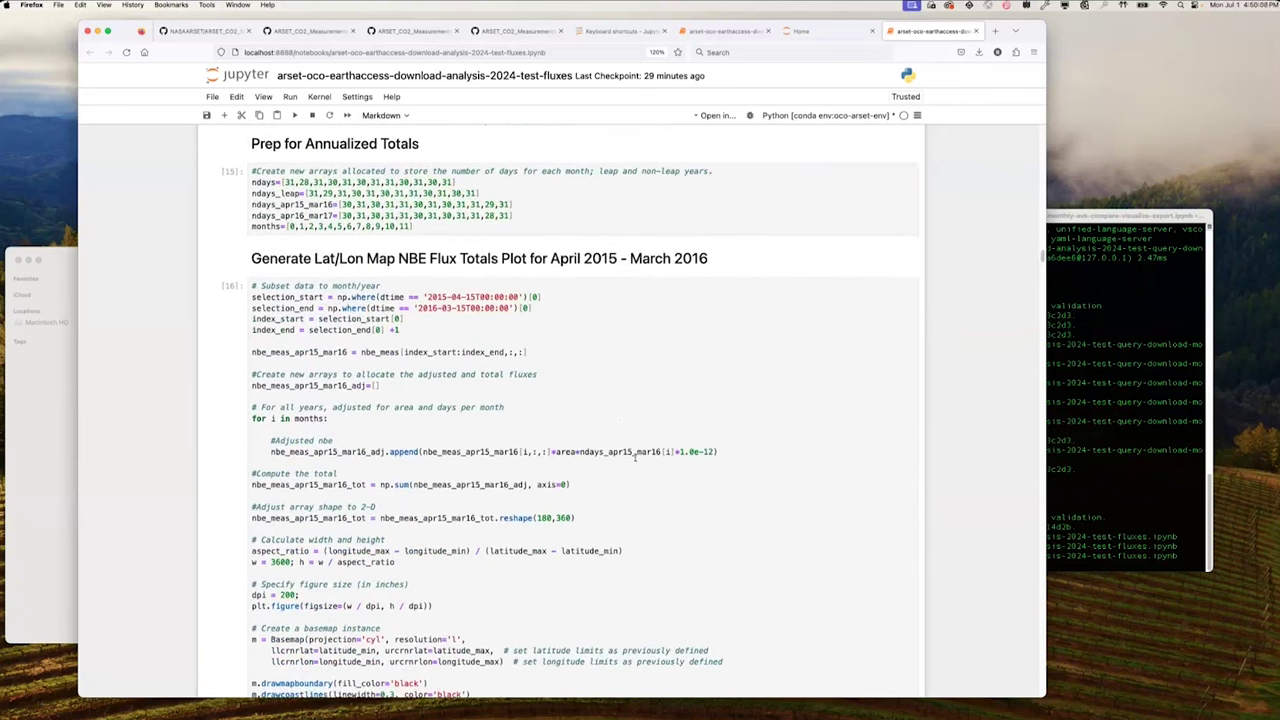
pyautogui.scroll(-2, 634, 457)
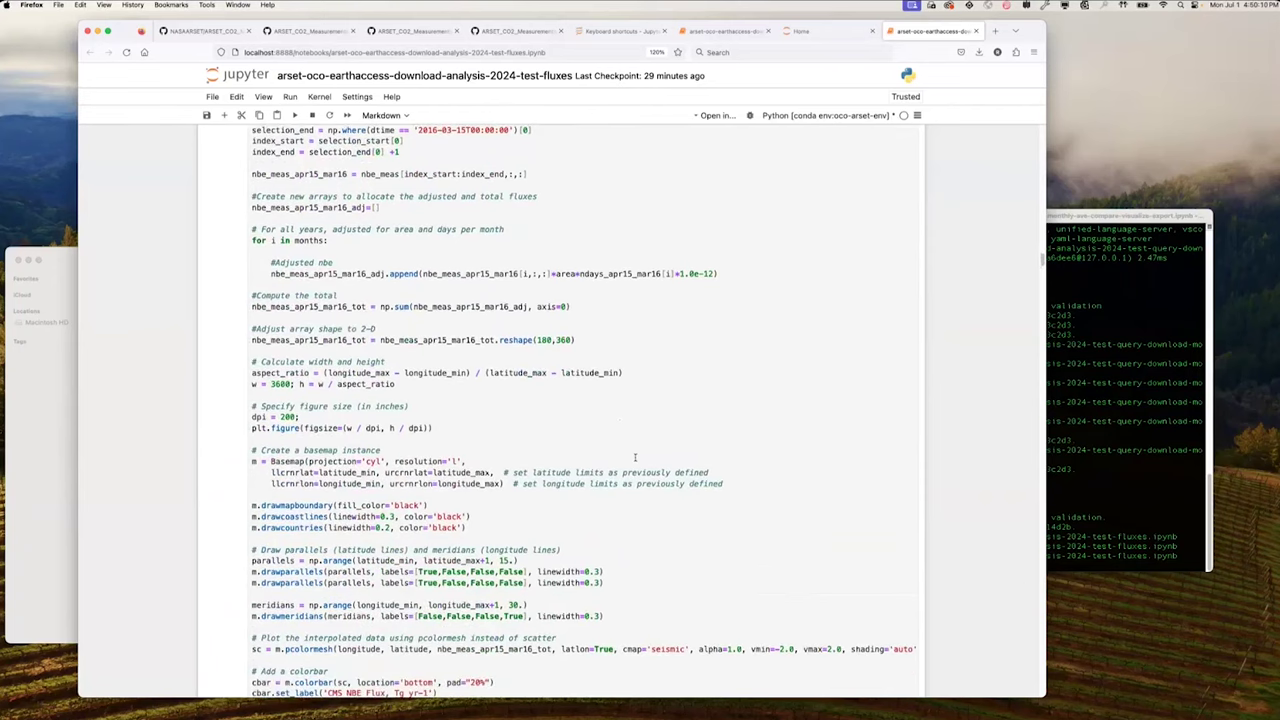
pyautogui.scroll(-6, 634, 457)
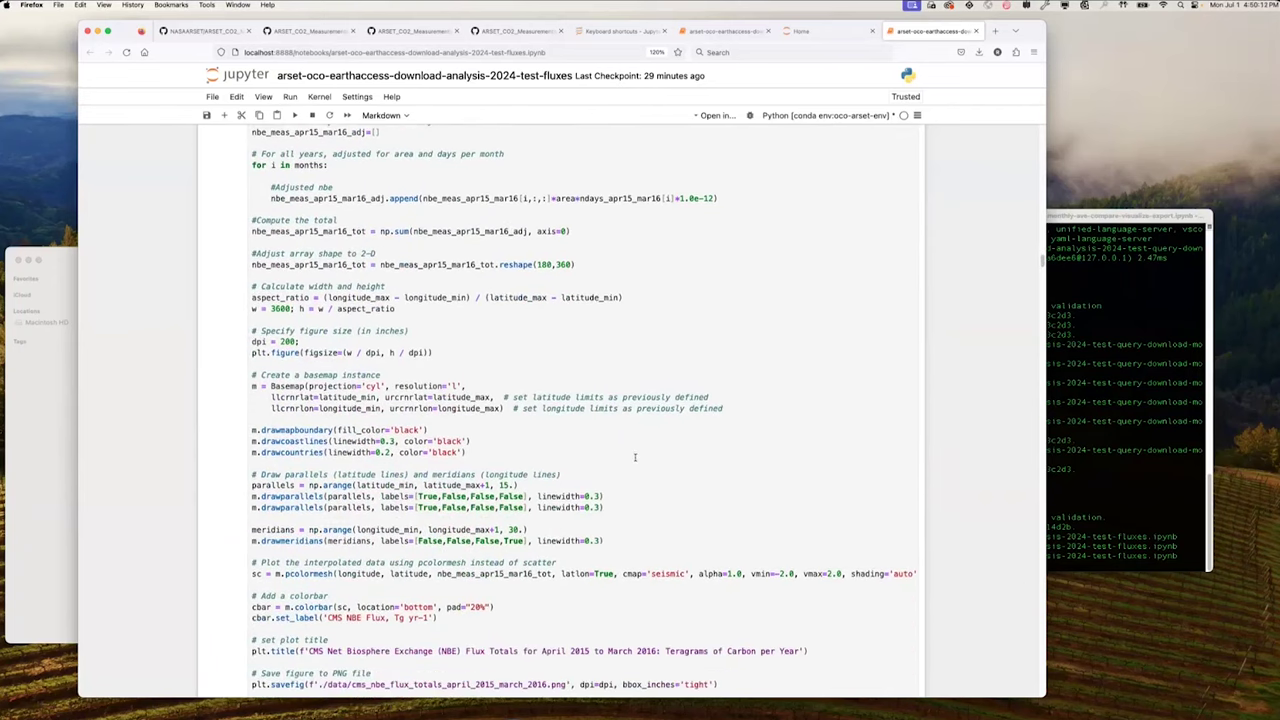
pyautogui.scroll(4, 634, 457)
pyautogui.scroll(-4, 634, 457)
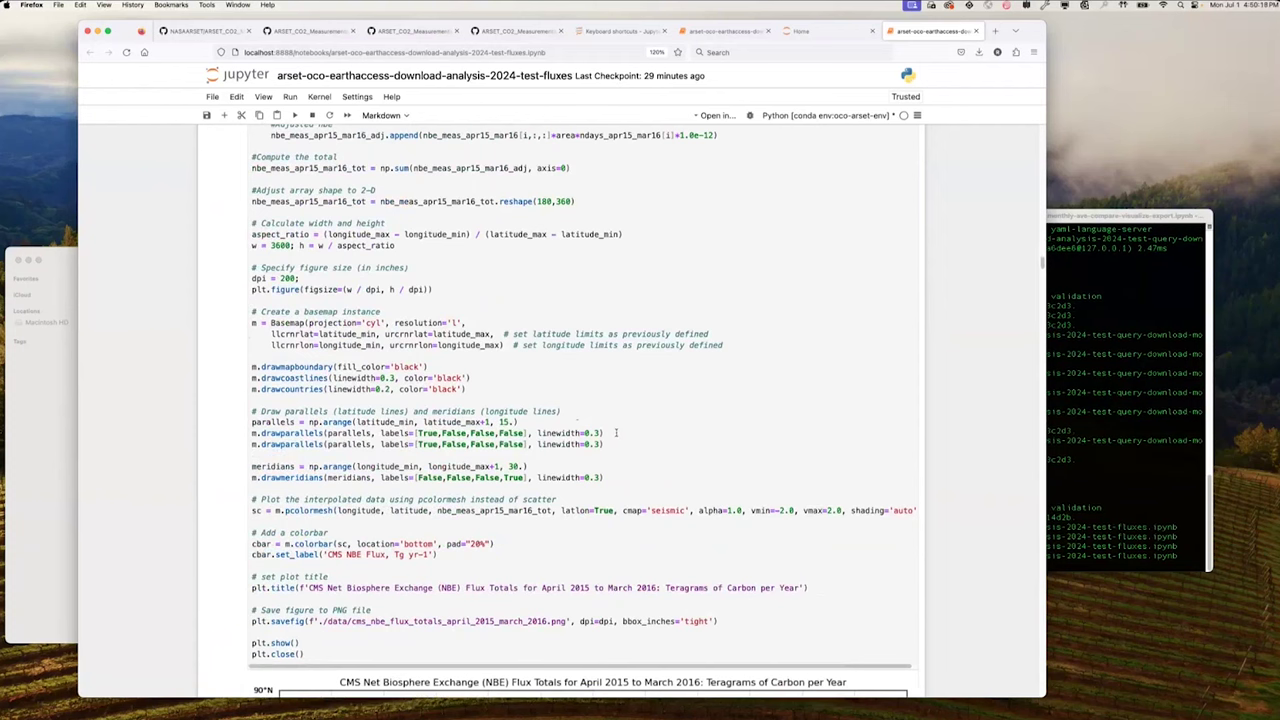
pyautogui.scroll(-2, 616, 432)
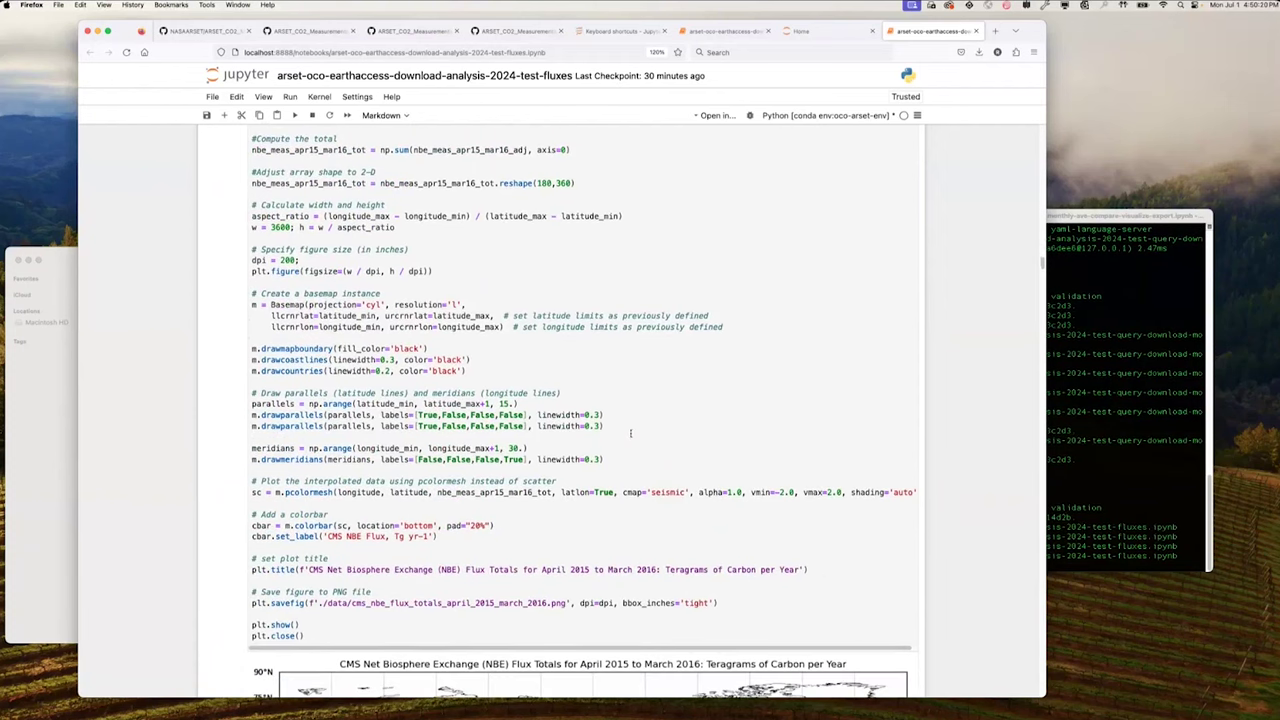
pyautogui.scroll(-1, 630, 433)
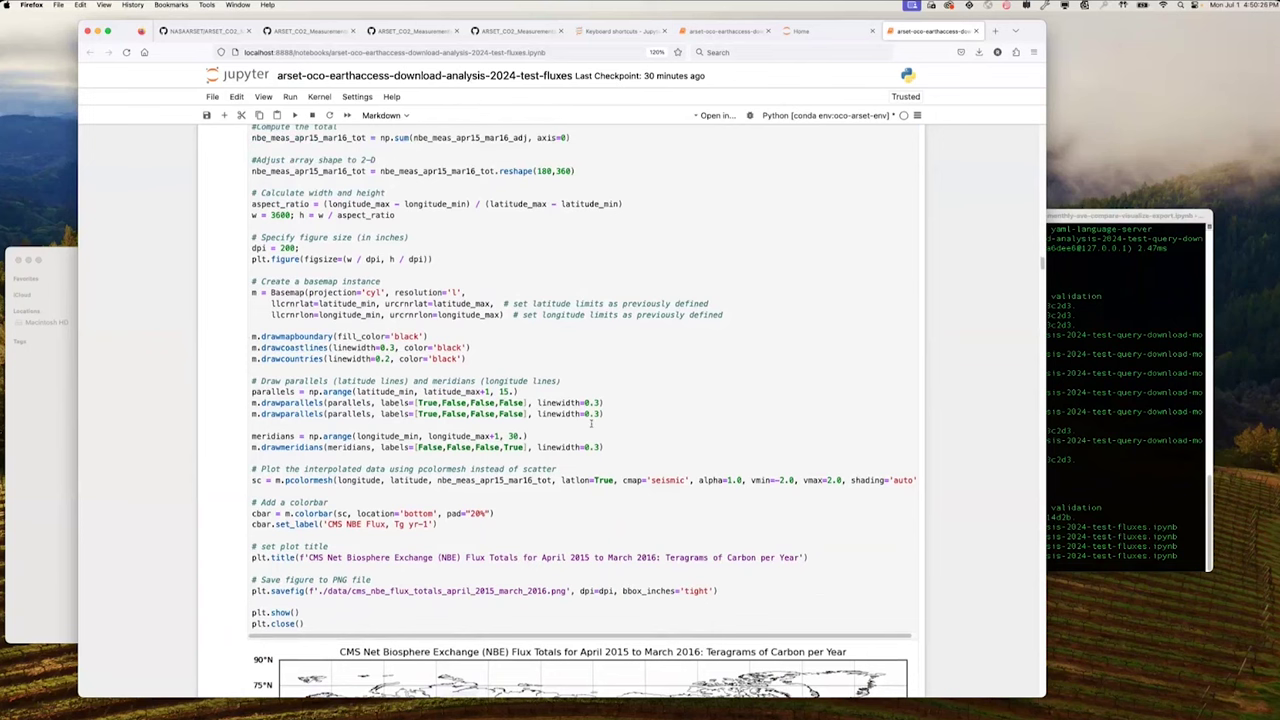
pyautogui.scroll(-10, 590, 422)
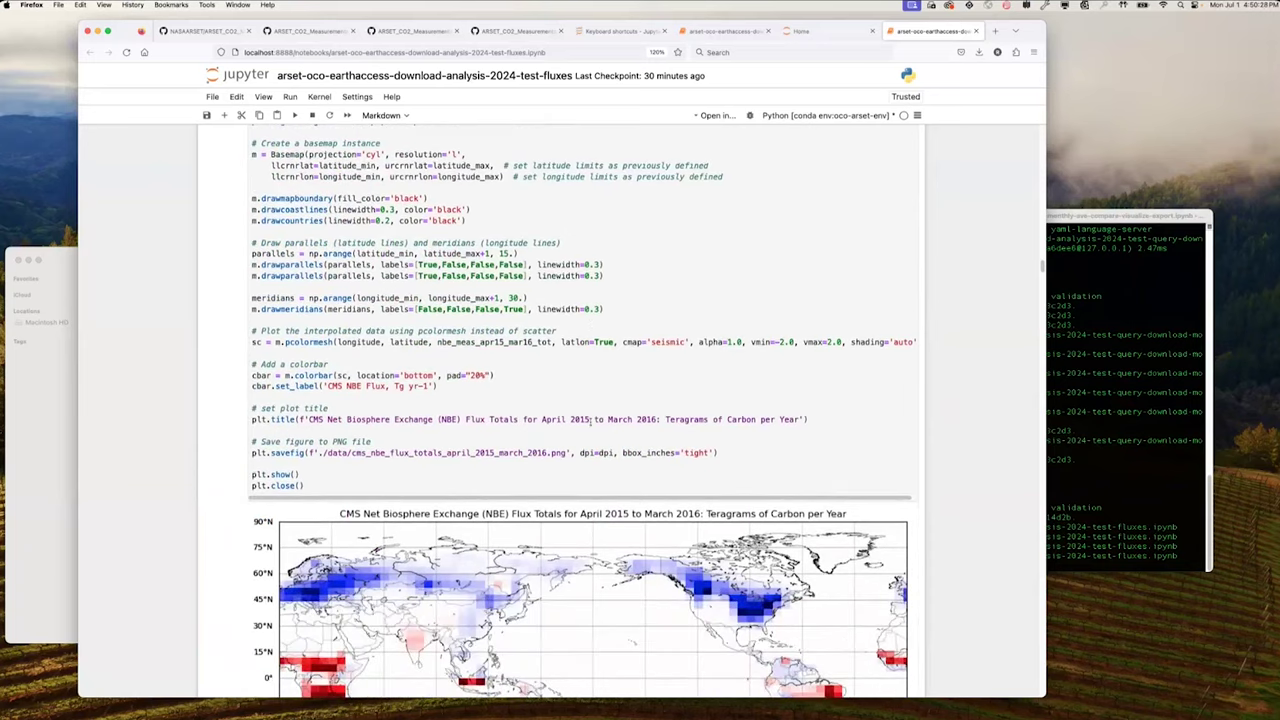
pyautogui.scroll(-2, 590, 425)
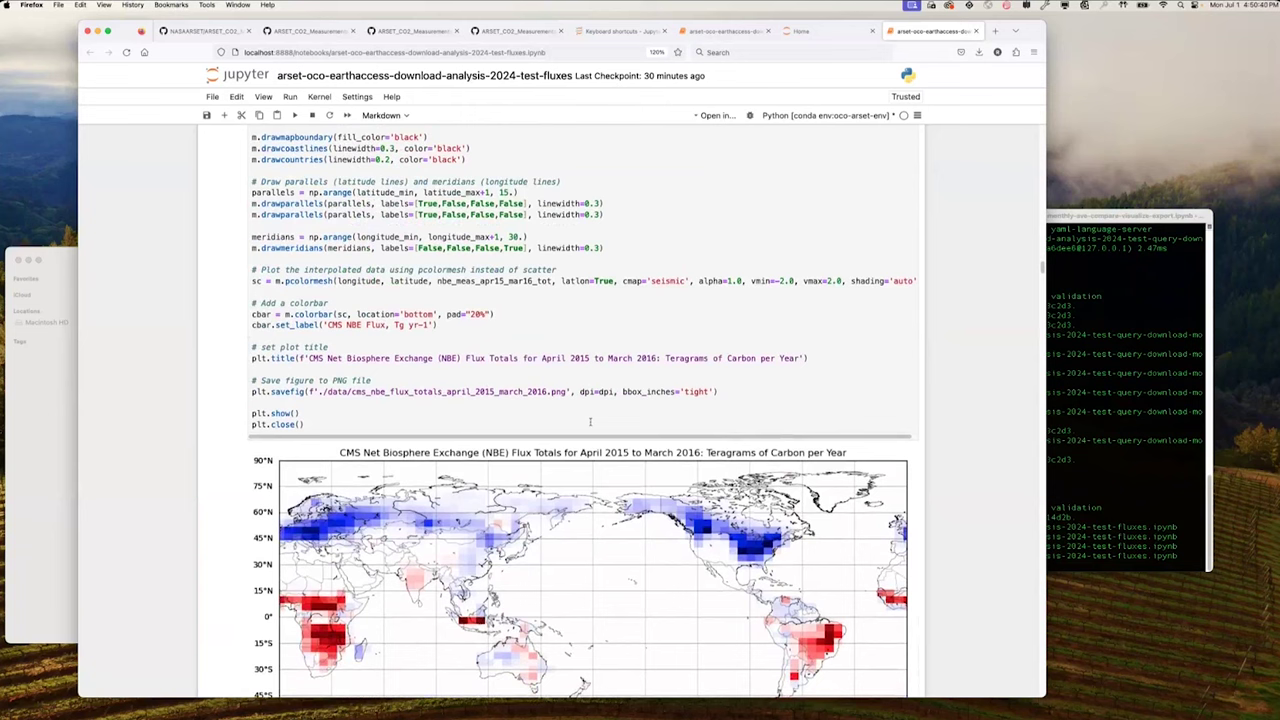
pyautogui.scroll(-1, 680, 471)
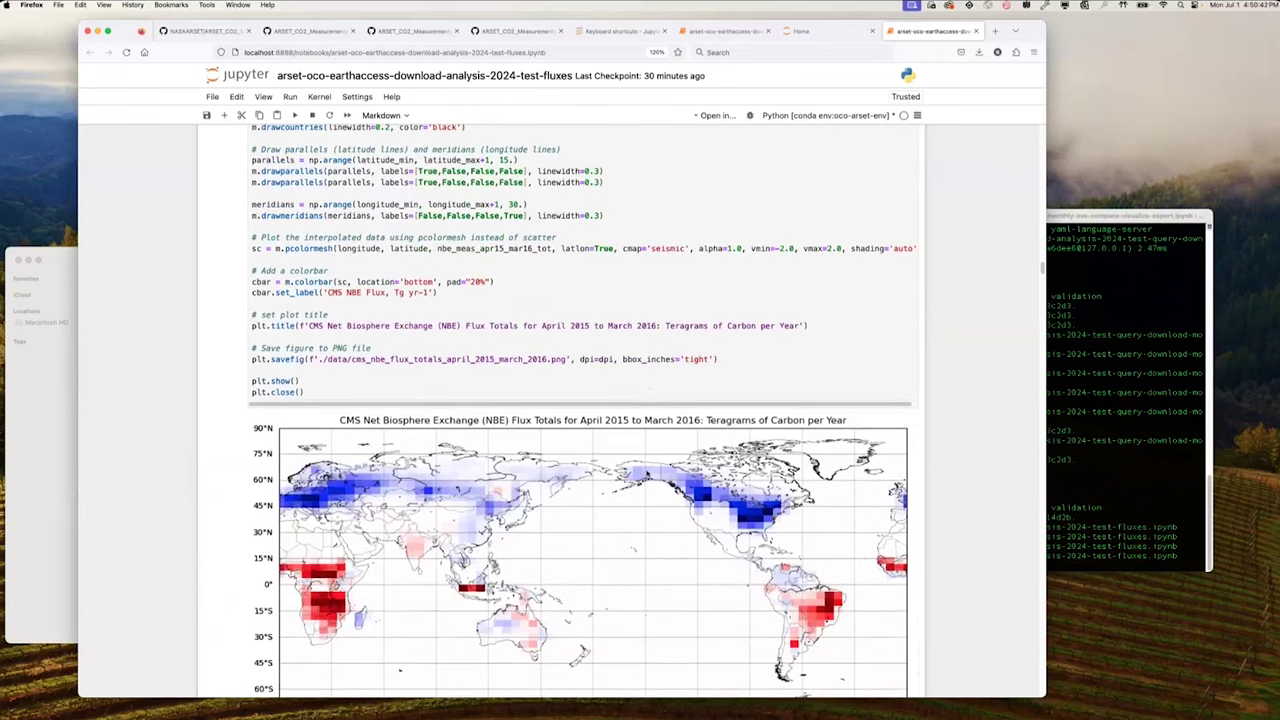
pyautogui.scroll(-2, 646, 474)
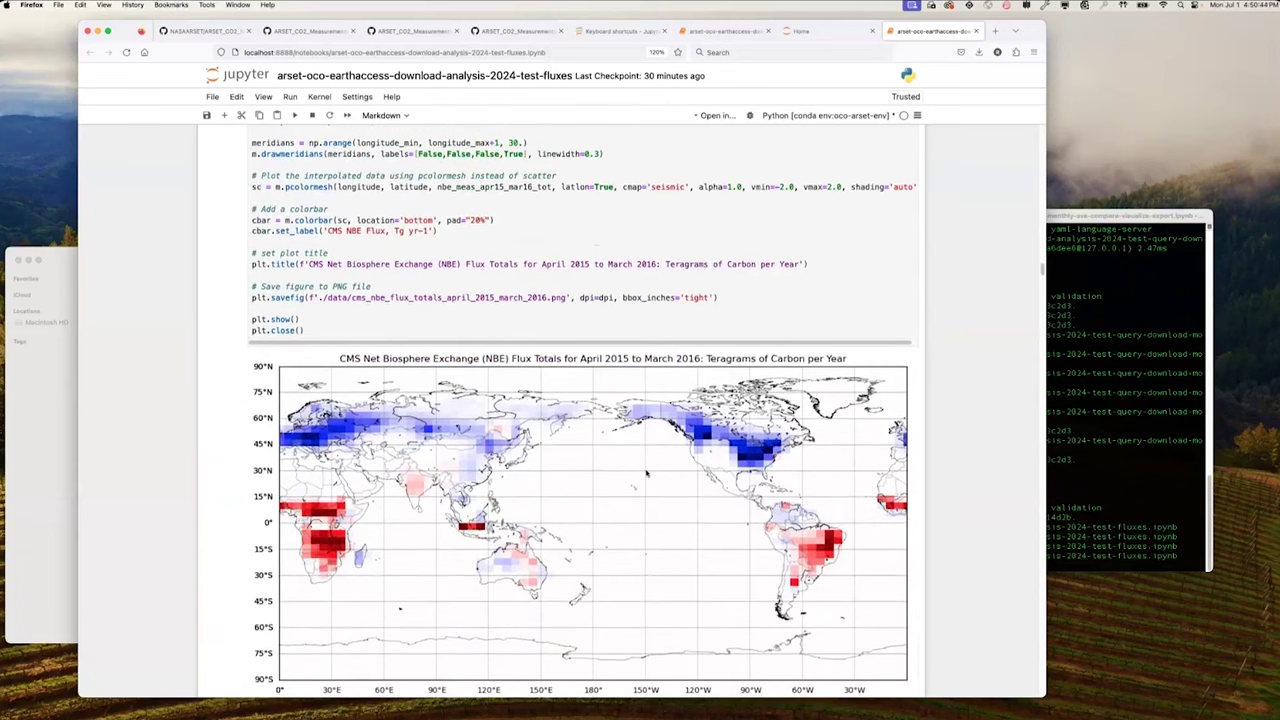
pyautogui.scroll(-3, 646, 474)
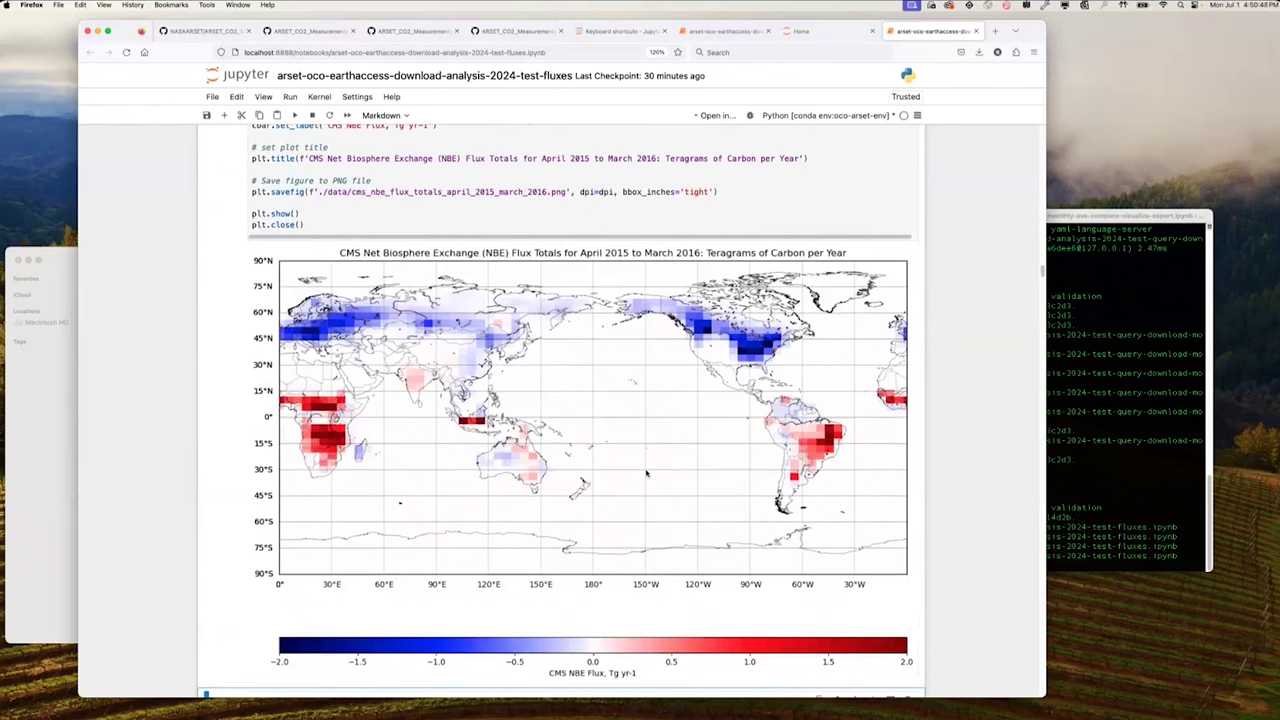
# Run code cell [16] to draw the April 2016–March 2017 NBE totals map, scaled −2.0 to 2.0 Tg yr-1
pyautogui.hotkey('shift', 'Return')
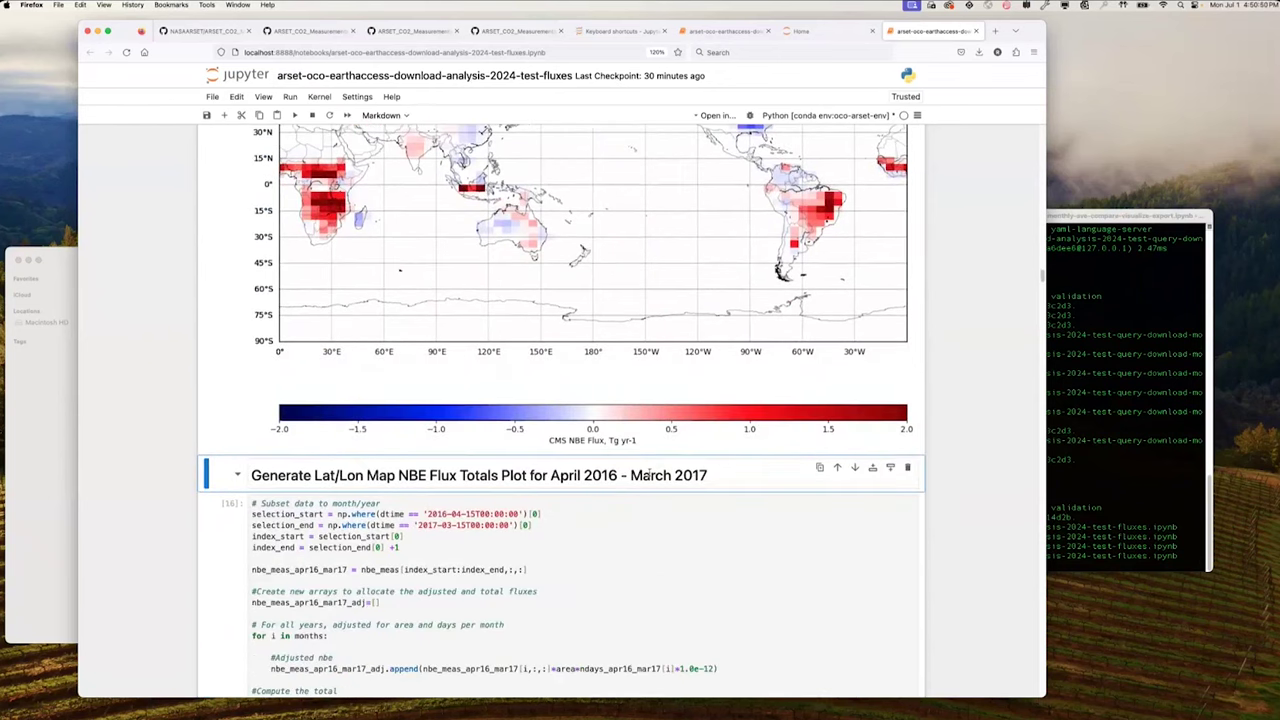
pyautogui.scroll(-1, 665, 451)
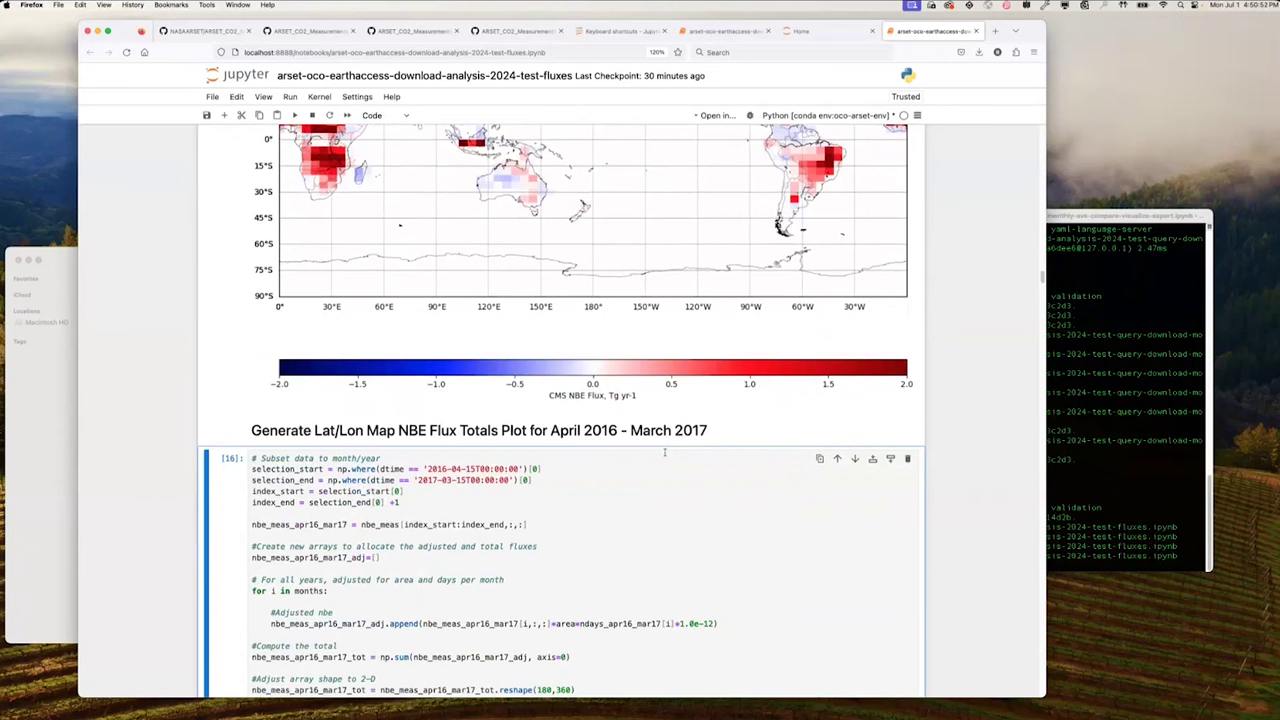
pyautogui.scroll(-1, 664, 452)
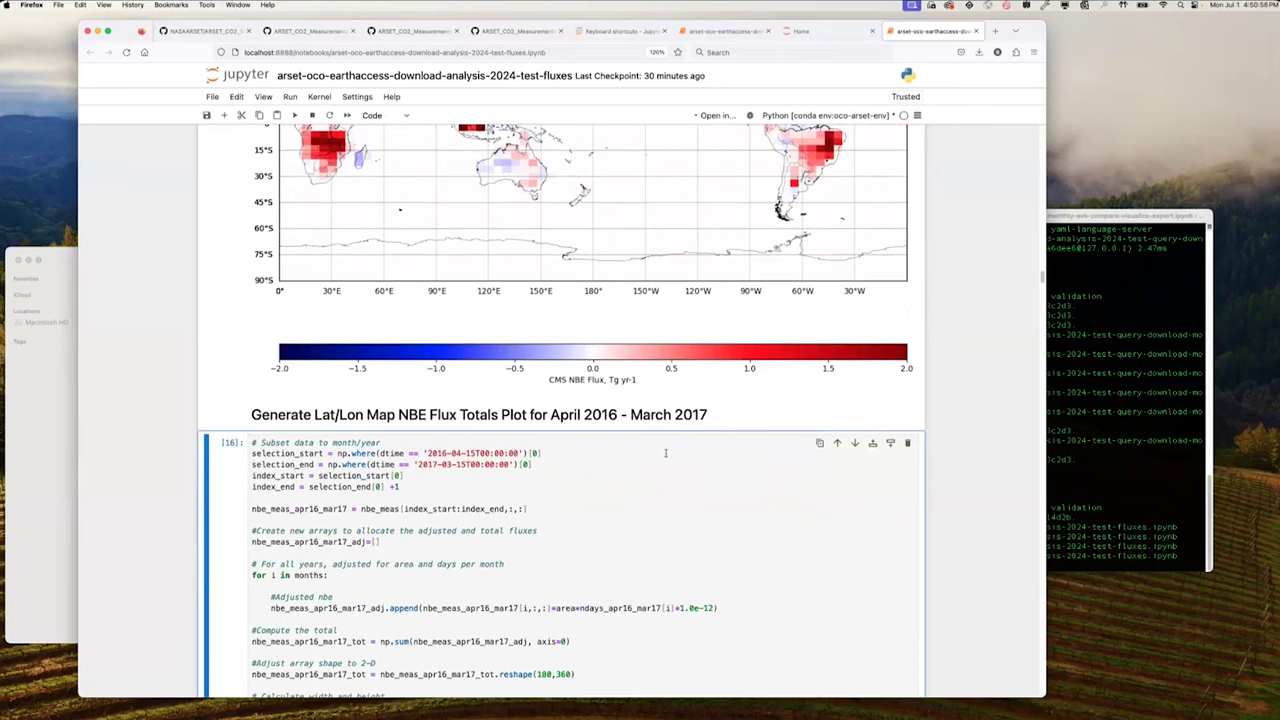
pyautogui.hotkey('shift', 'Return')
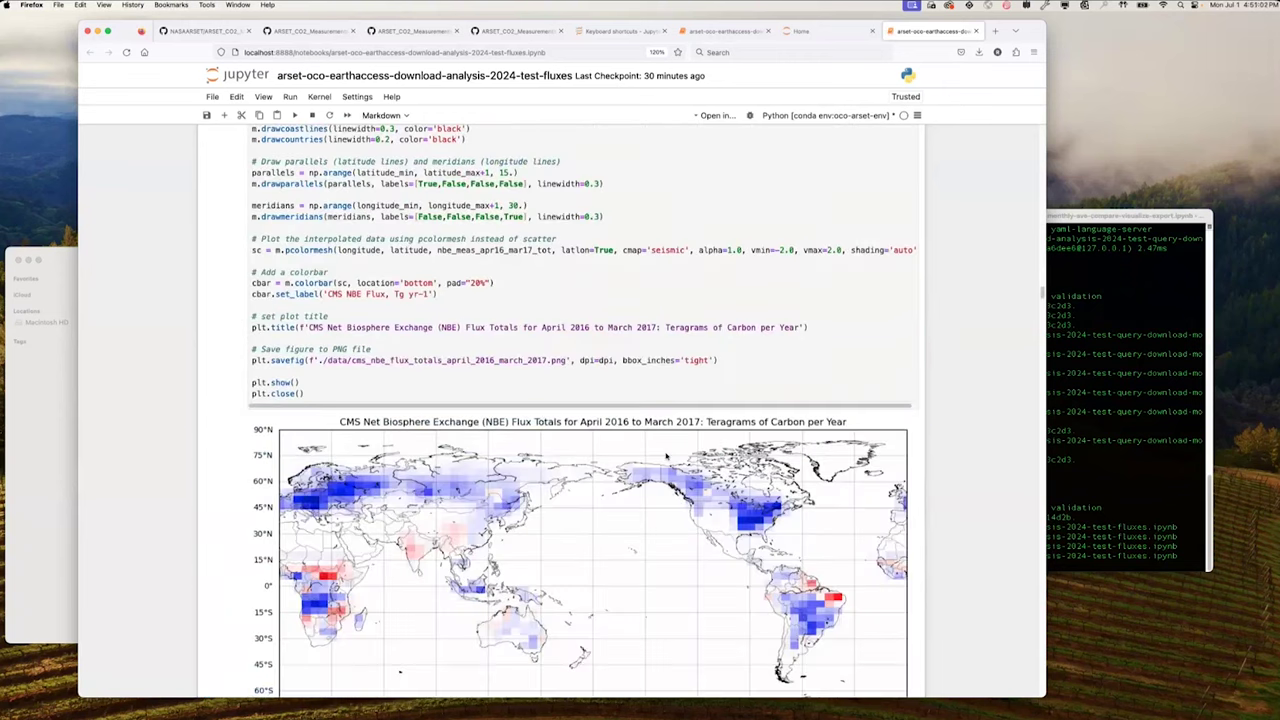
pyautogui.scroll(-3, 665, 455)
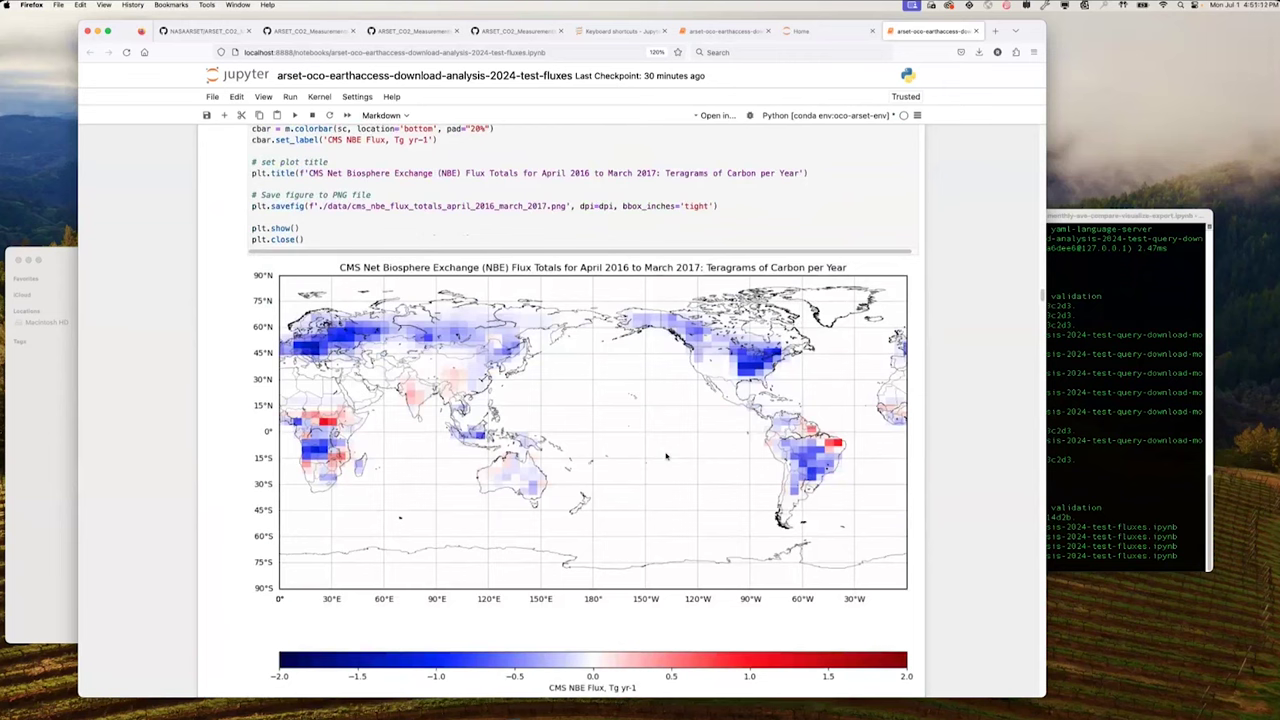
# Set the measurement variable to ocean_post
pyautogui.hotkey('shift', 'Return')
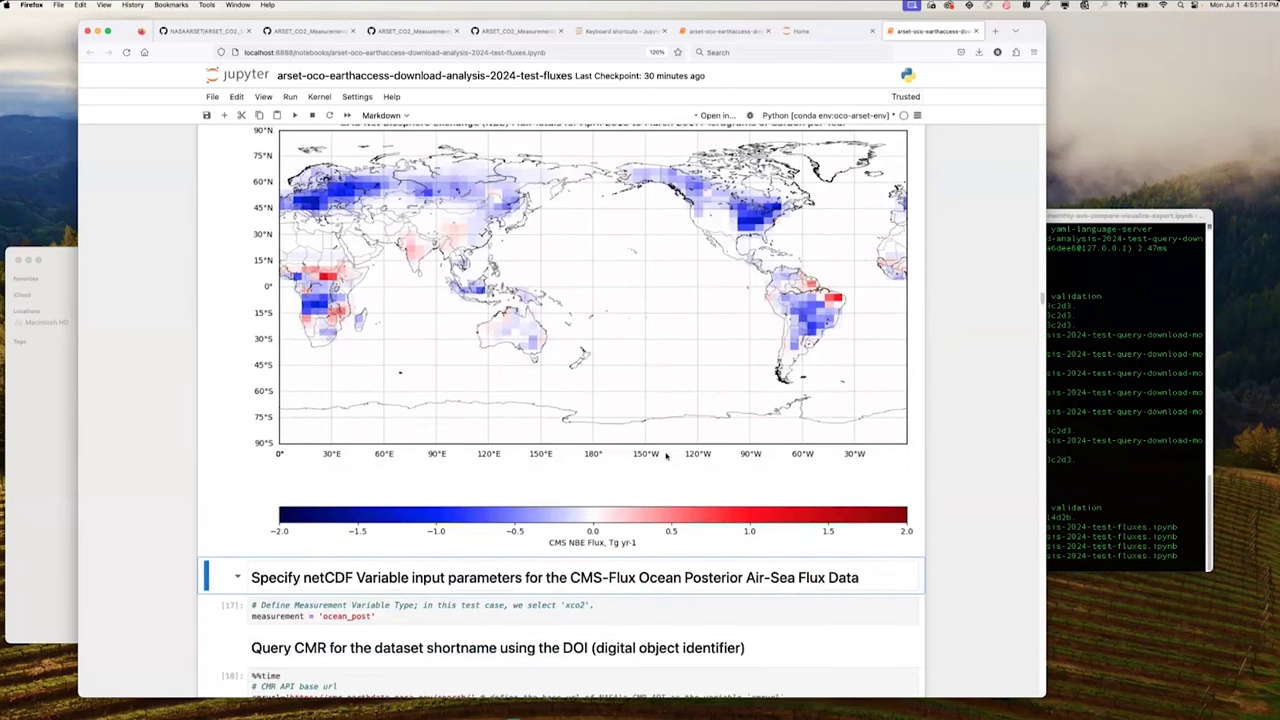
pyautogui.scroll(-4, 666, 456)
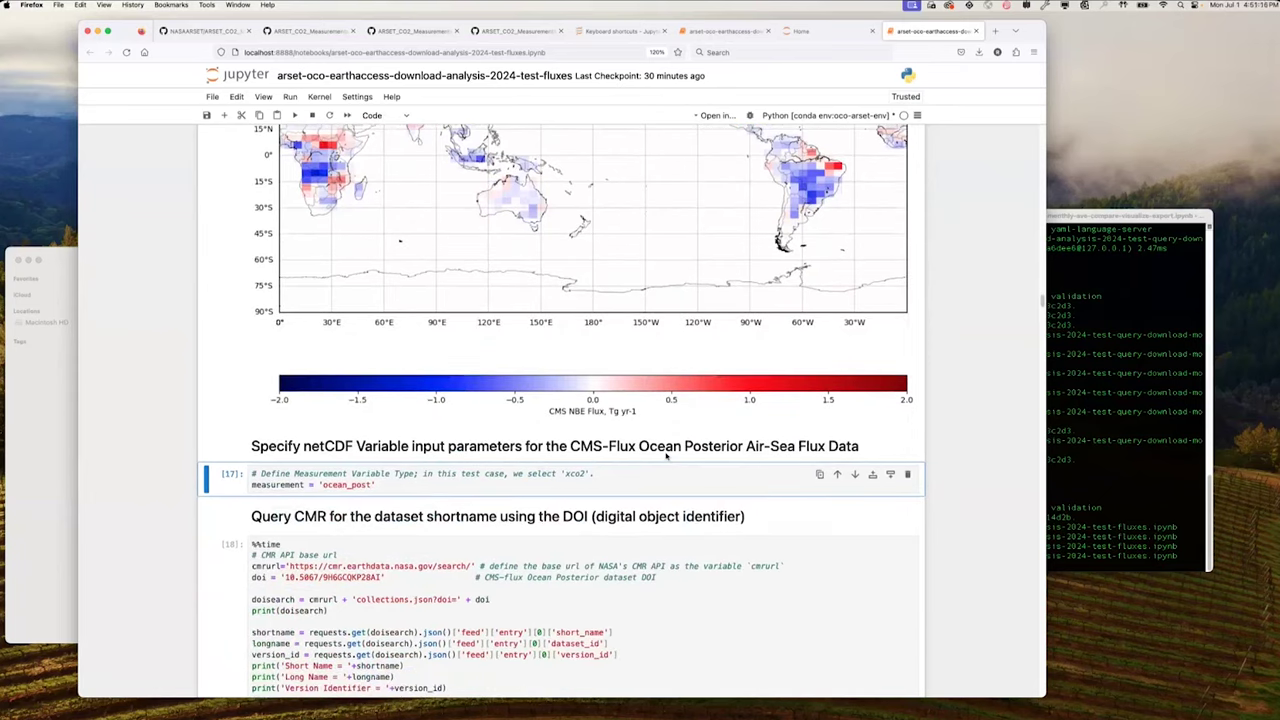
pyautogui.scroll(-1, 666, 456)
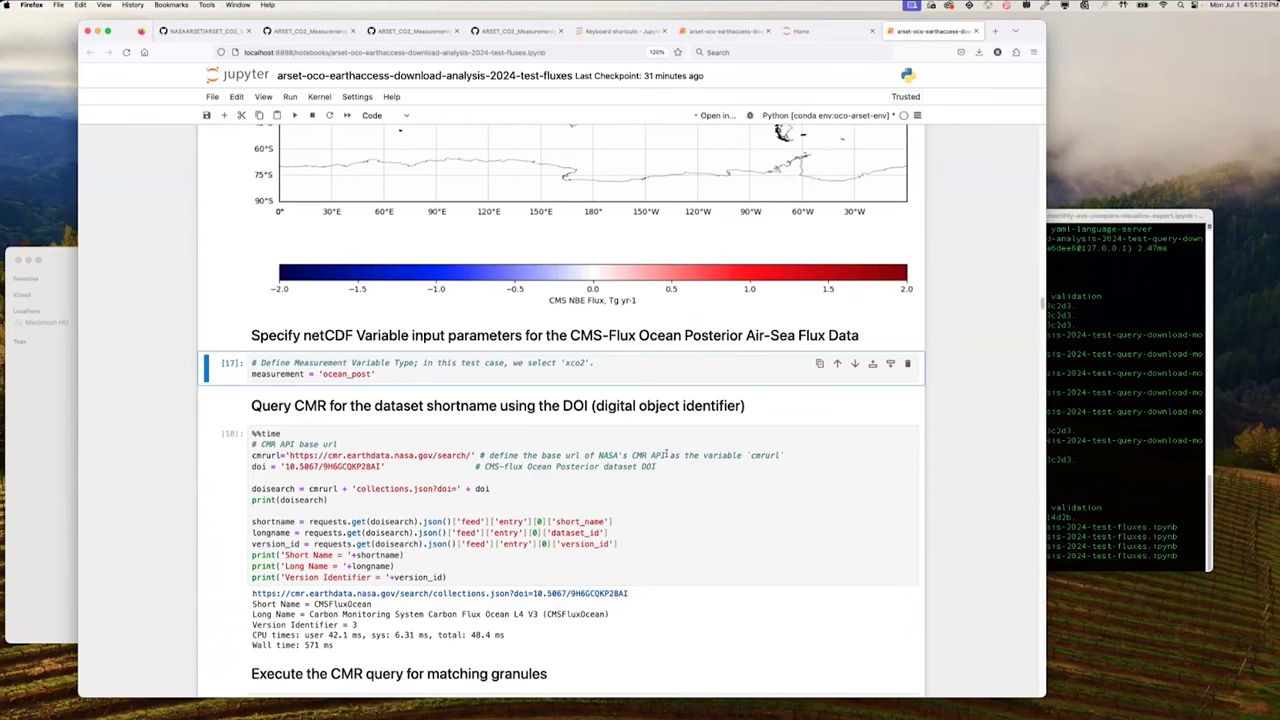
pyautogui.hotkey('shift', 'Return')
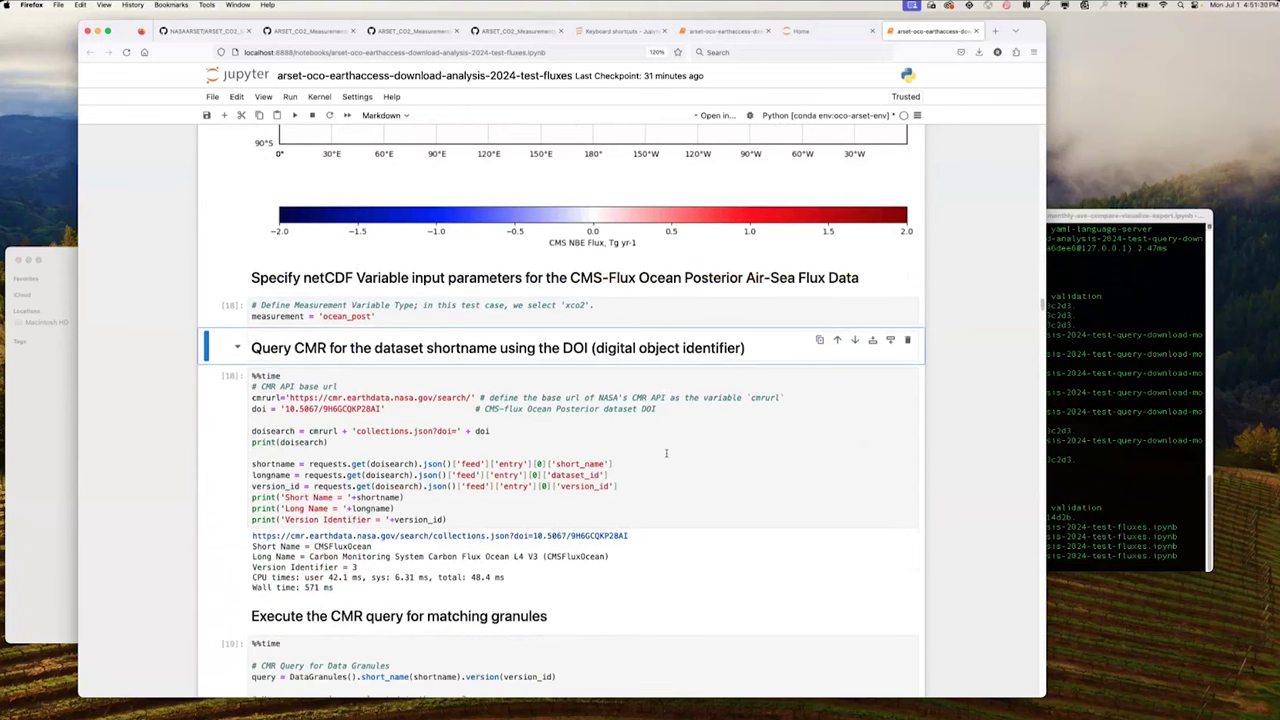
pyautogui.scroll(1, 667, 456)
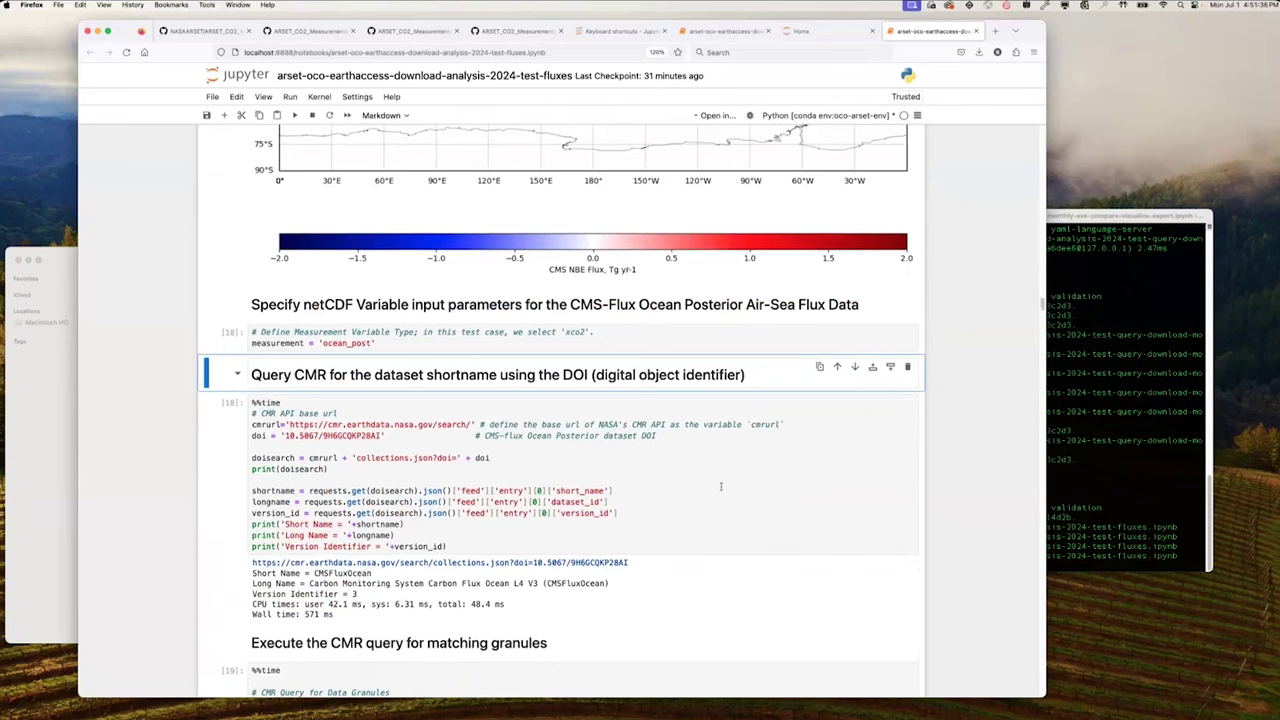
# Rerun the CMR dataset and granule queries and download CMSFluxOcean201001_202212_v3.nc
pyautogui.hotkey('shift', 'Return')
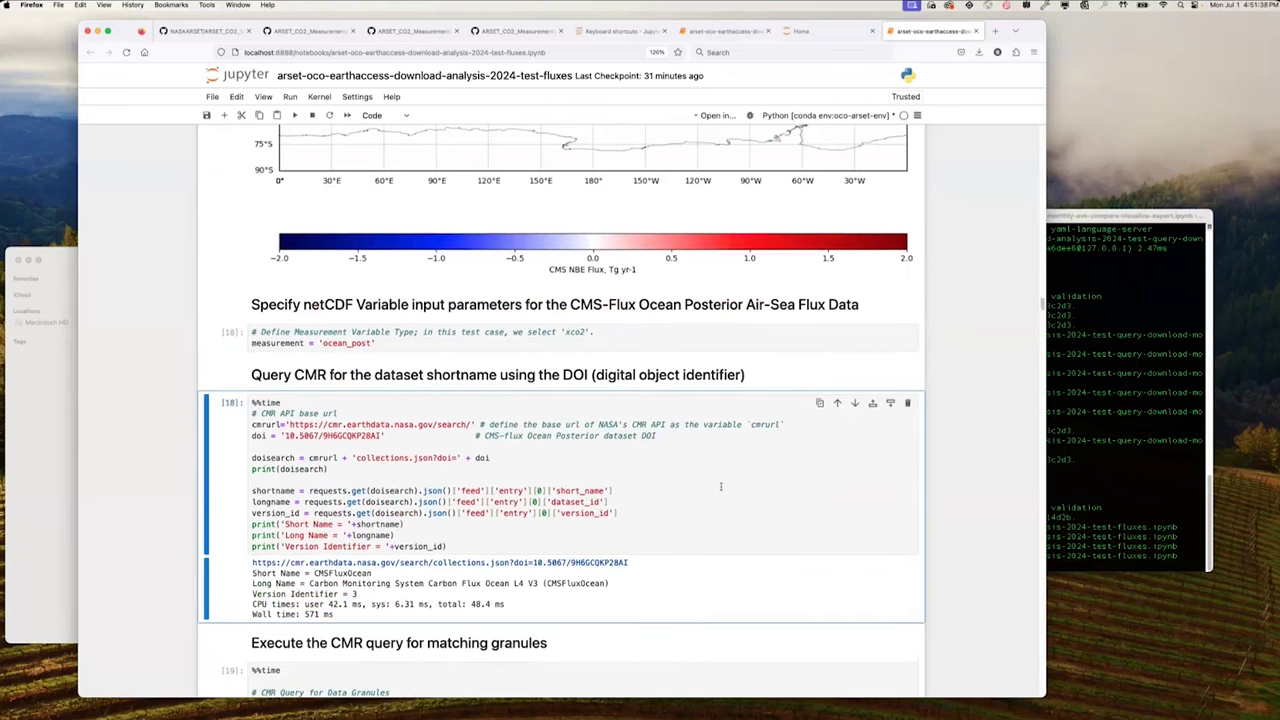
pyautogui.hotkey('shift', 'Return')
pyautogui.hotkey('shift', 'Return')
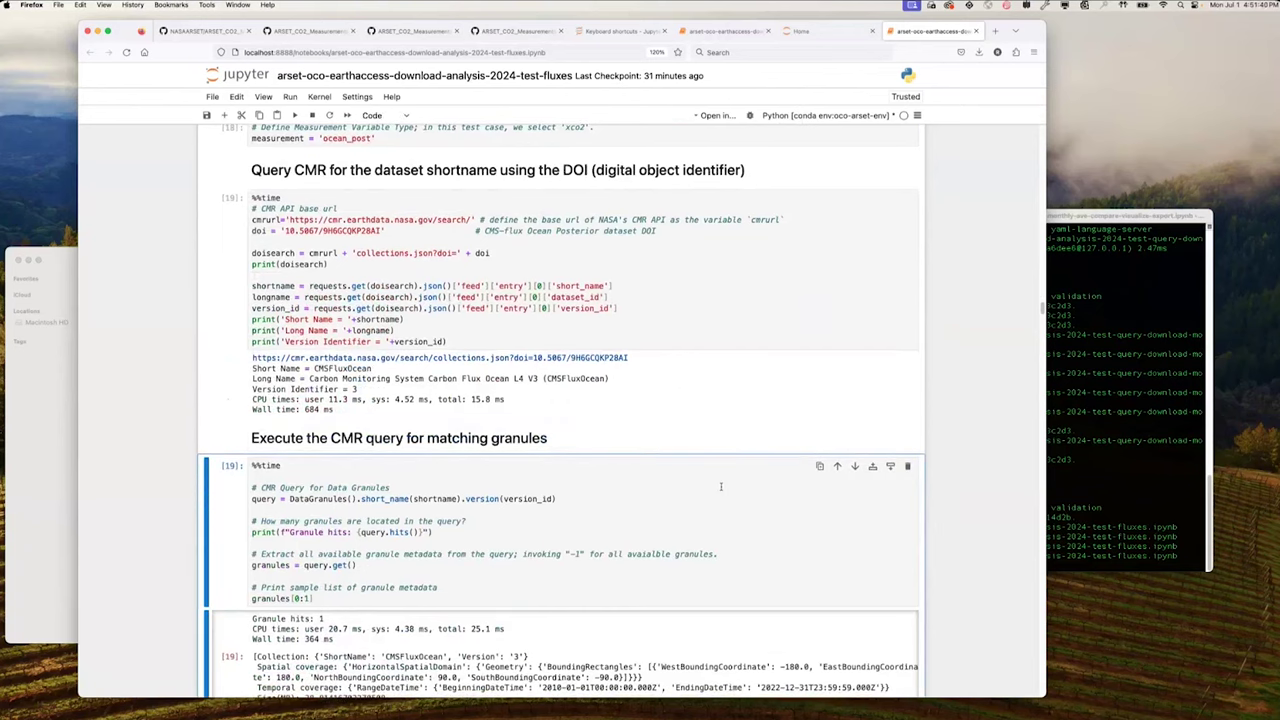
pyautogui.hotkey('shift', 'Return')
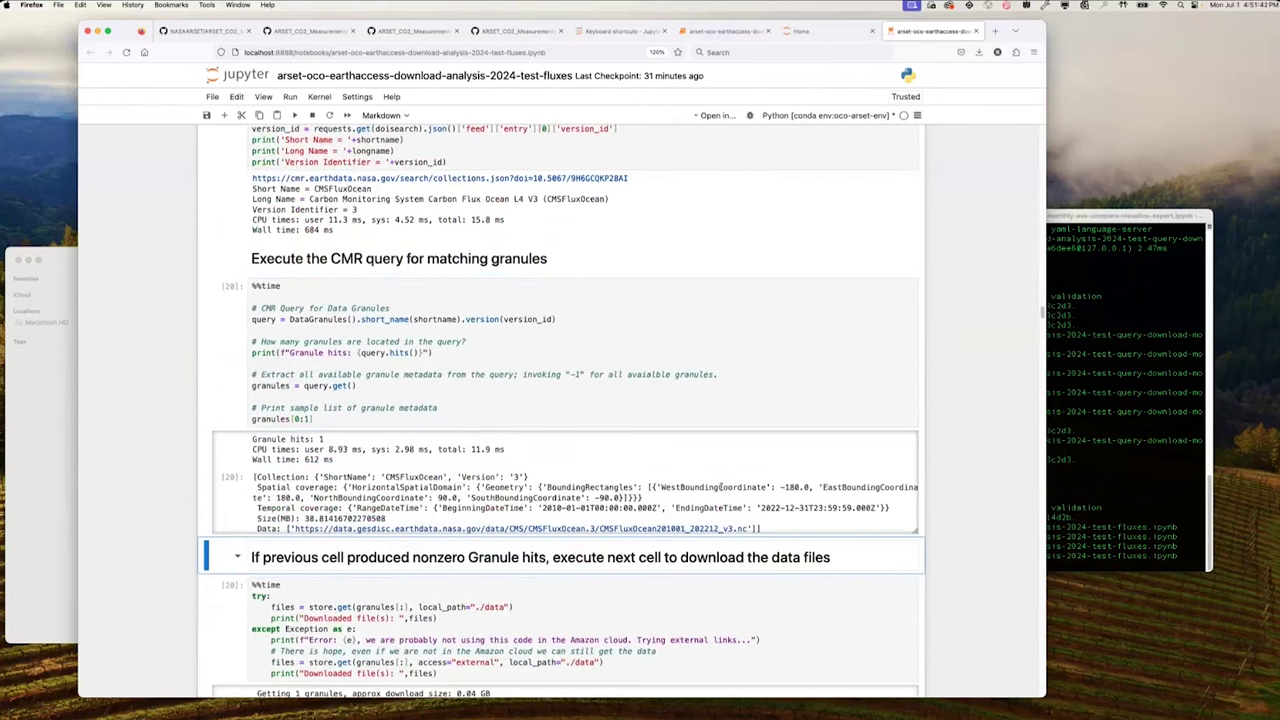
pyautogui.hotkey('shift', 'Return')
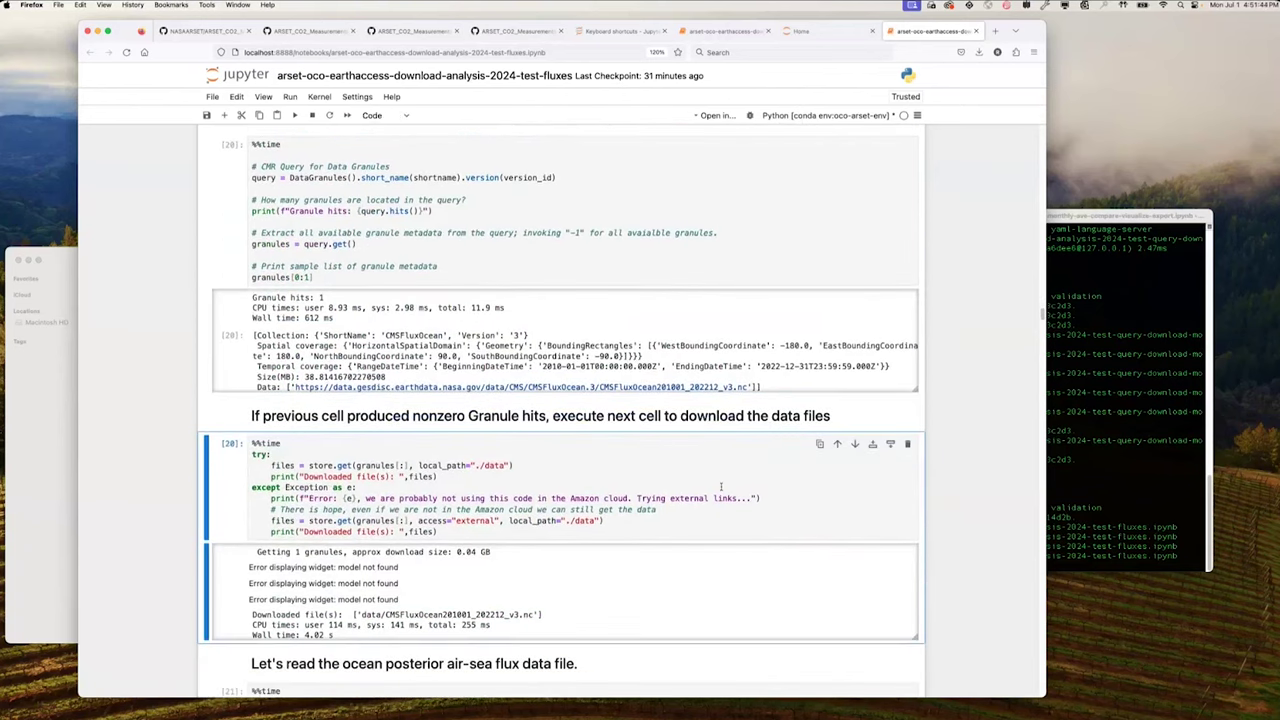
pyautogui.hotkey('shift', 'Return')
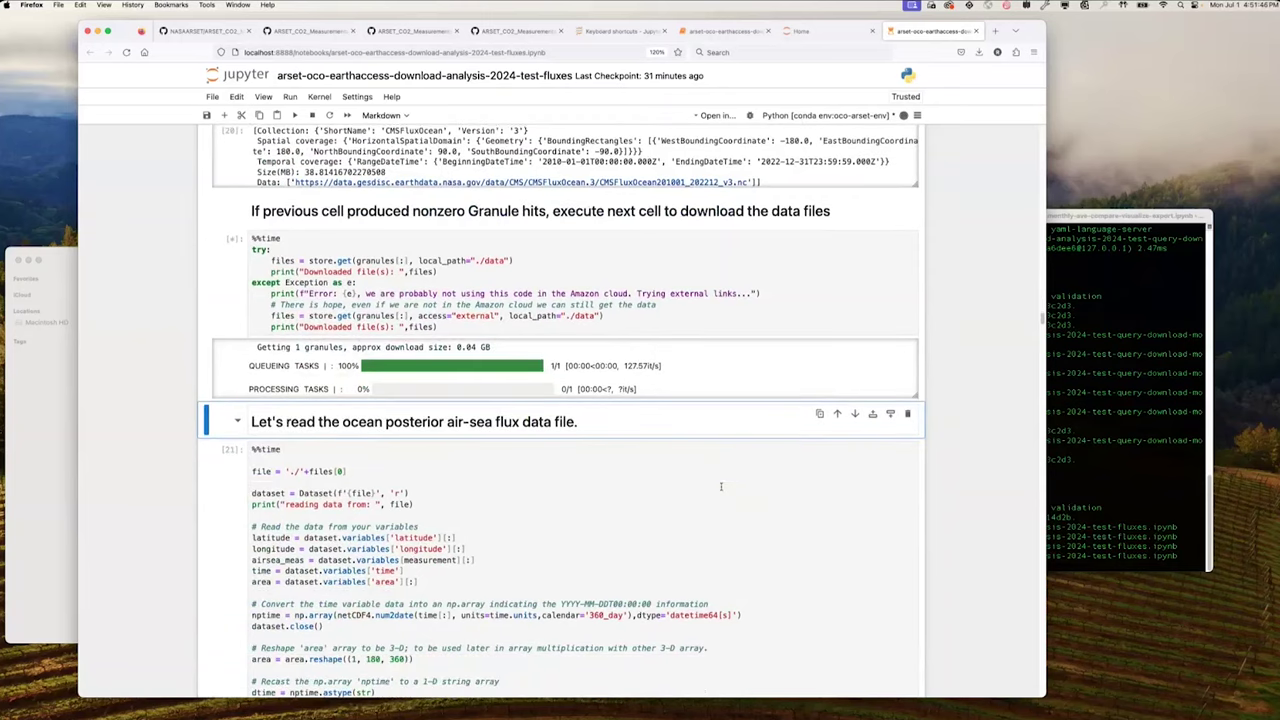
pyautogui.scroll(-1, 720, 486)
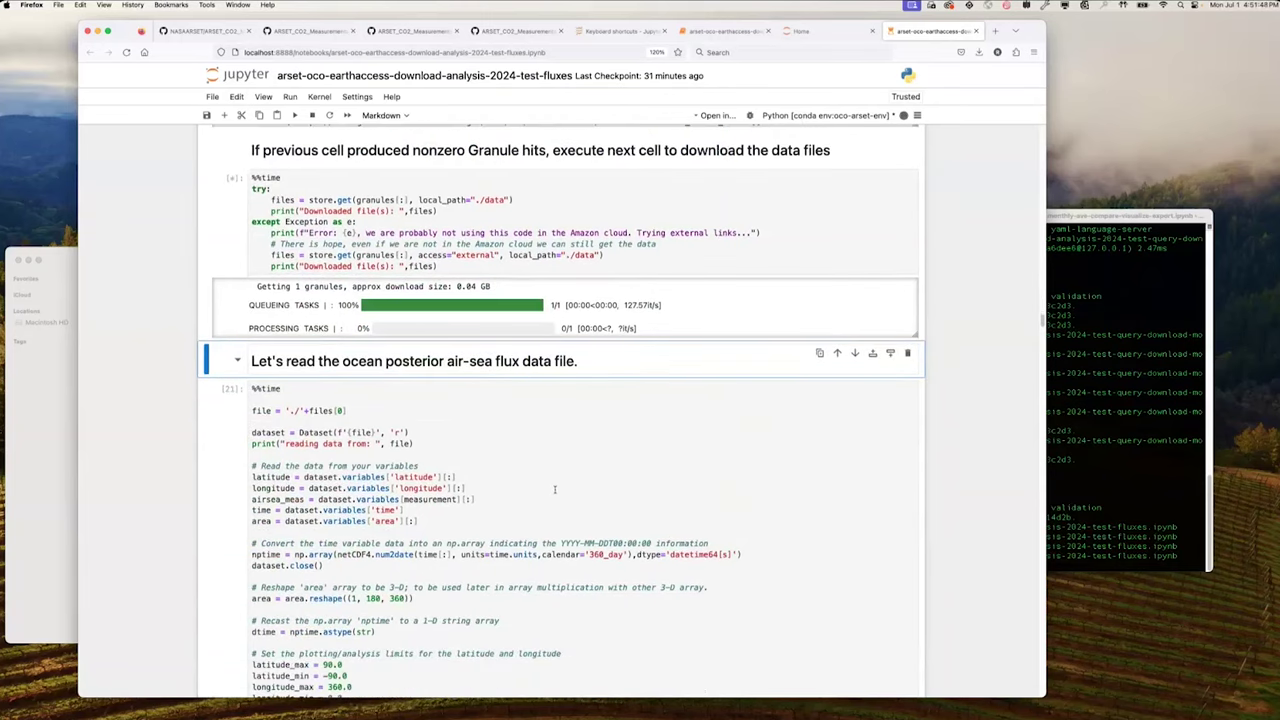
pyautogui.hotkey('shift', 'Return')
# Read the ocean posterior file and plot the March 2016 air-sea flux map, scaled −0.4 to 0.4 g m-2 day-1
pyautogui.hotkey('shift', 'Return')
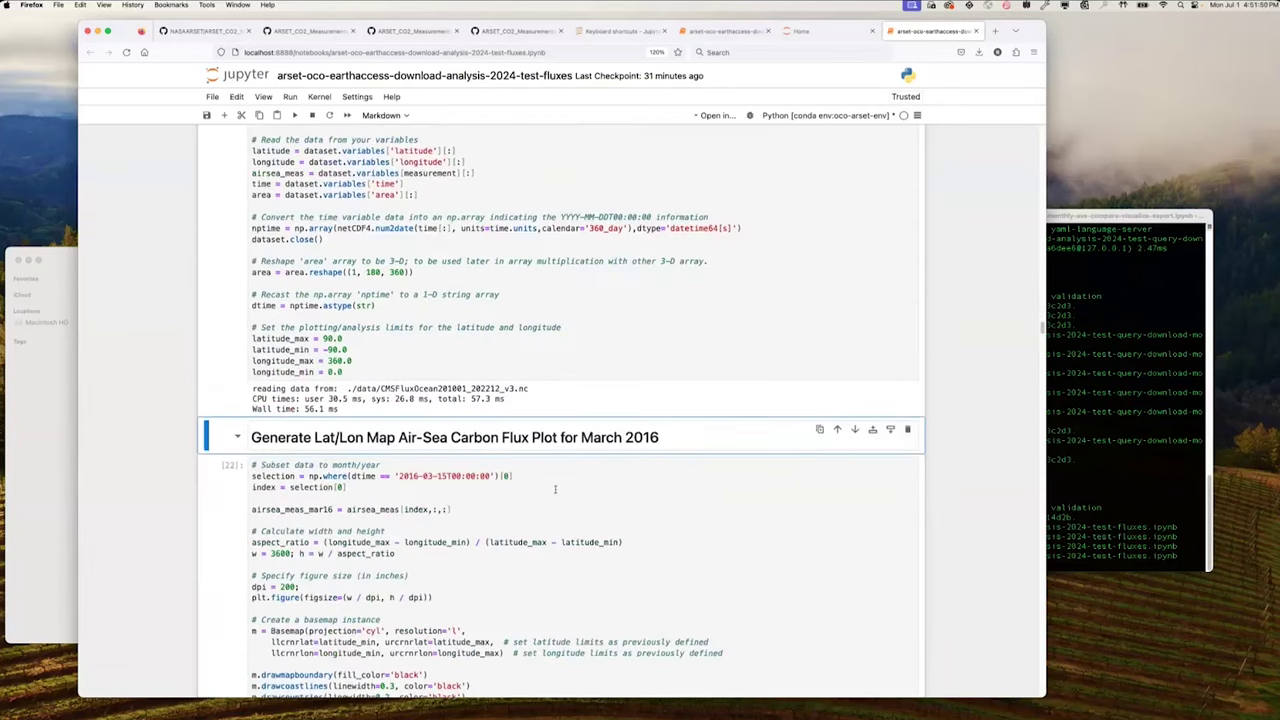
pyautogui.hotkey('shift', 'Return')
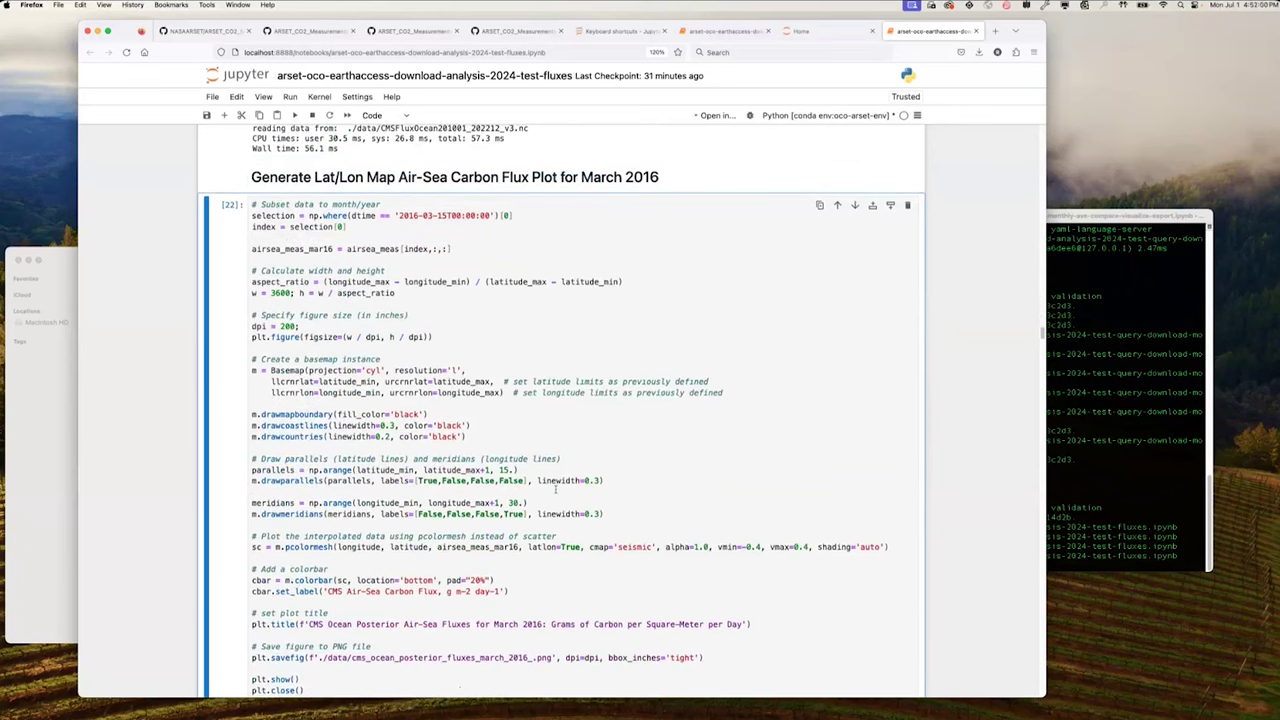
pyautogui.scroll(1, 556, 488)
pyautogui.scroll(-5, 556, 488)
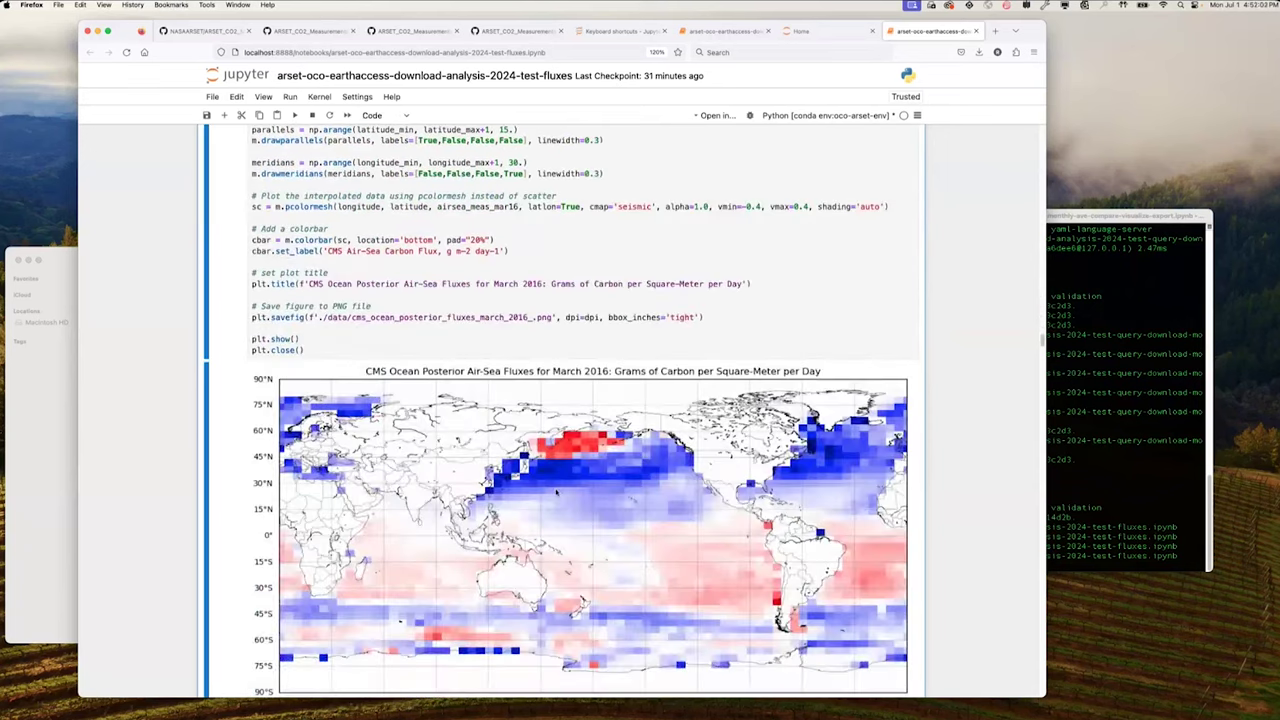
pyautogui.scroll(-5, 556, 490)
pyautogui.scroll(2, 556, 492)
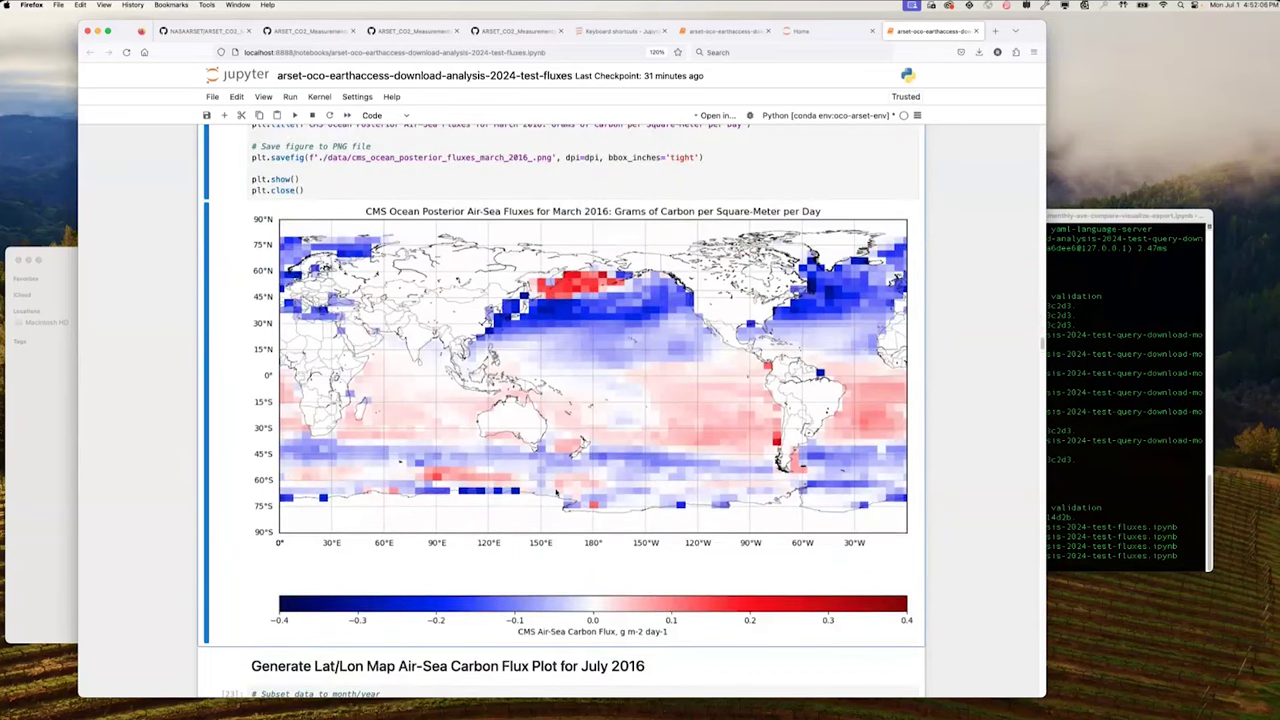
pyautogui.scroll(1, 557, 490)
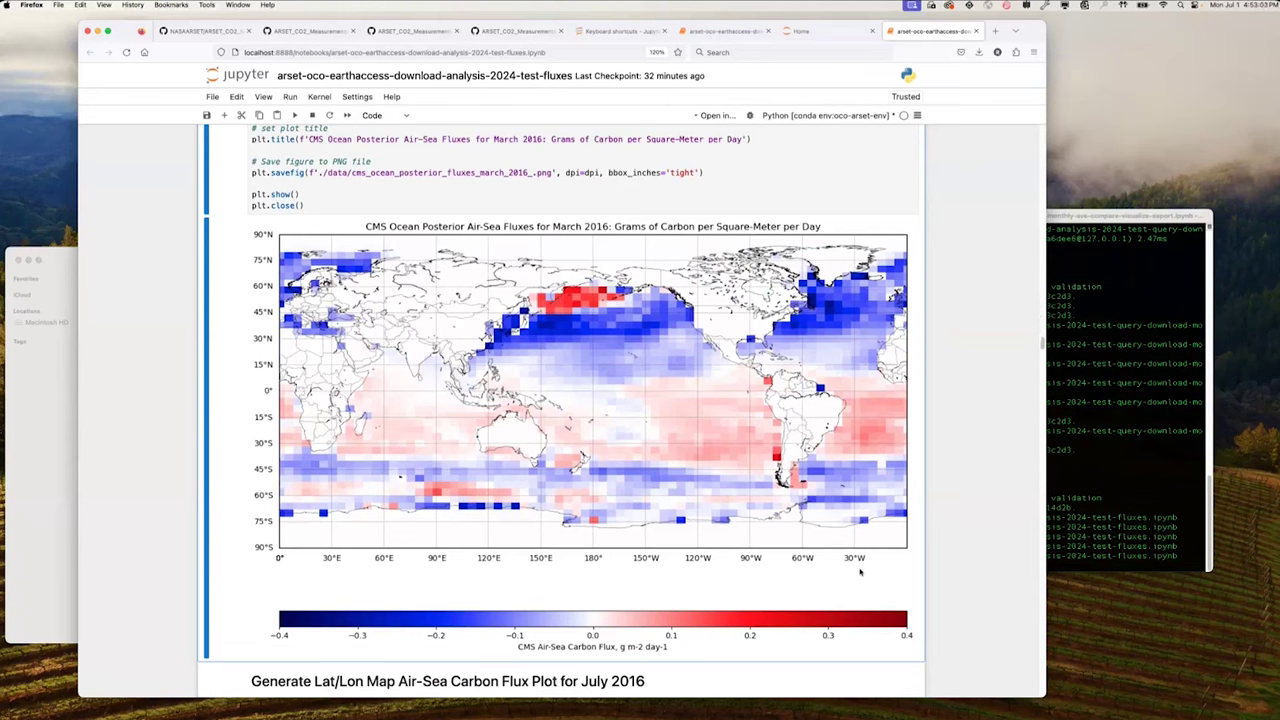
pyautogui.hotkey('shift', 'Return')
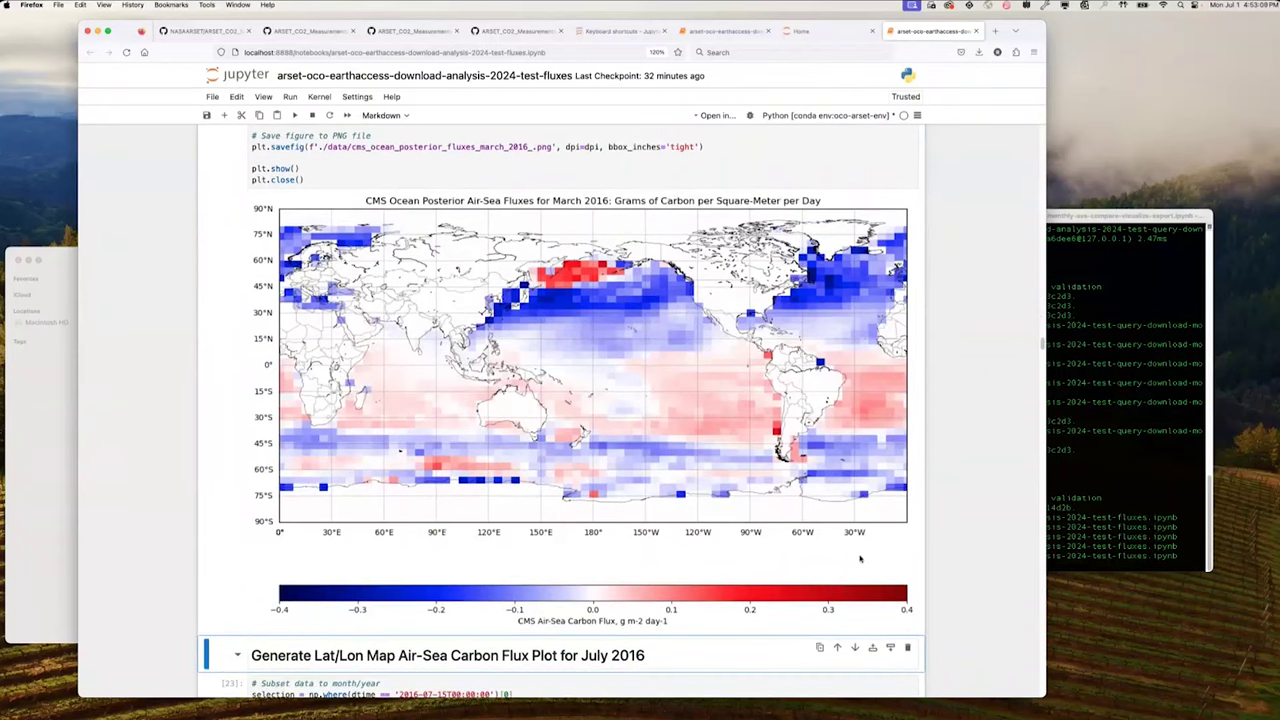
# Generate the July 2016 ocean air-sea flux map
pyautogui.hotkey('shift', 'Return')
pyautogui.hotkey('shift', 'Return')
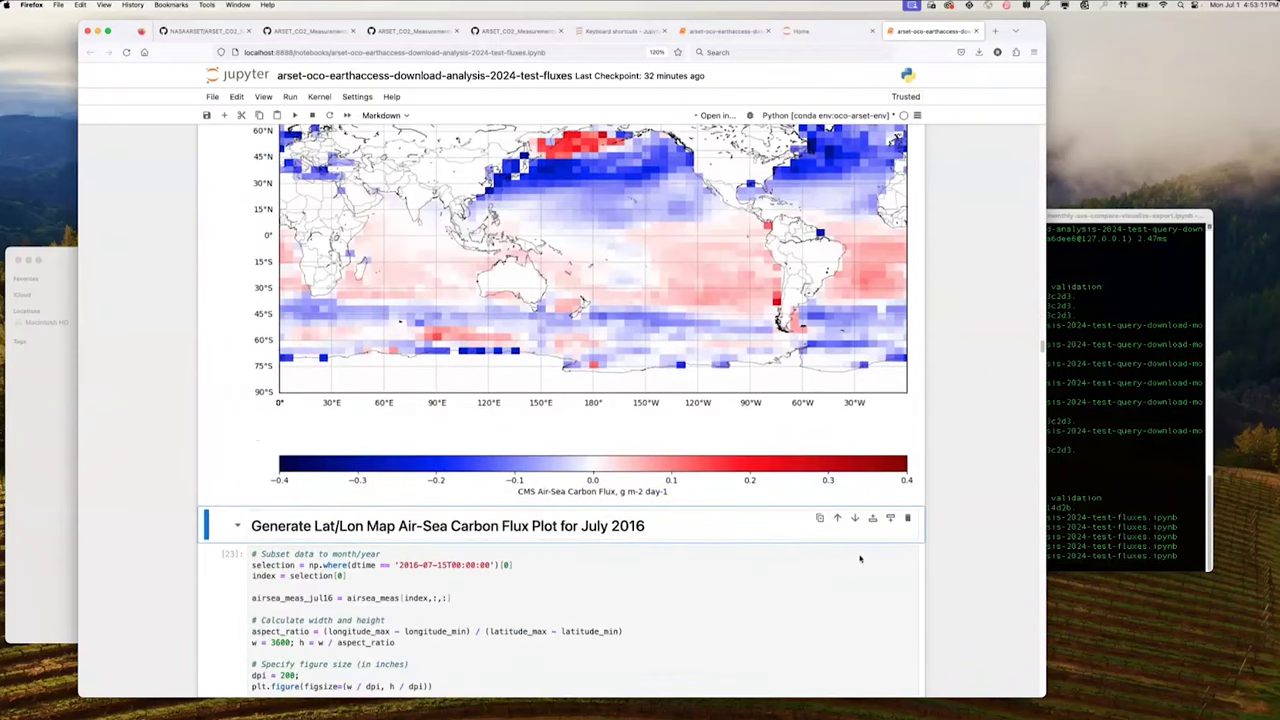
pyautogui.scroll(-1, 859, 555)
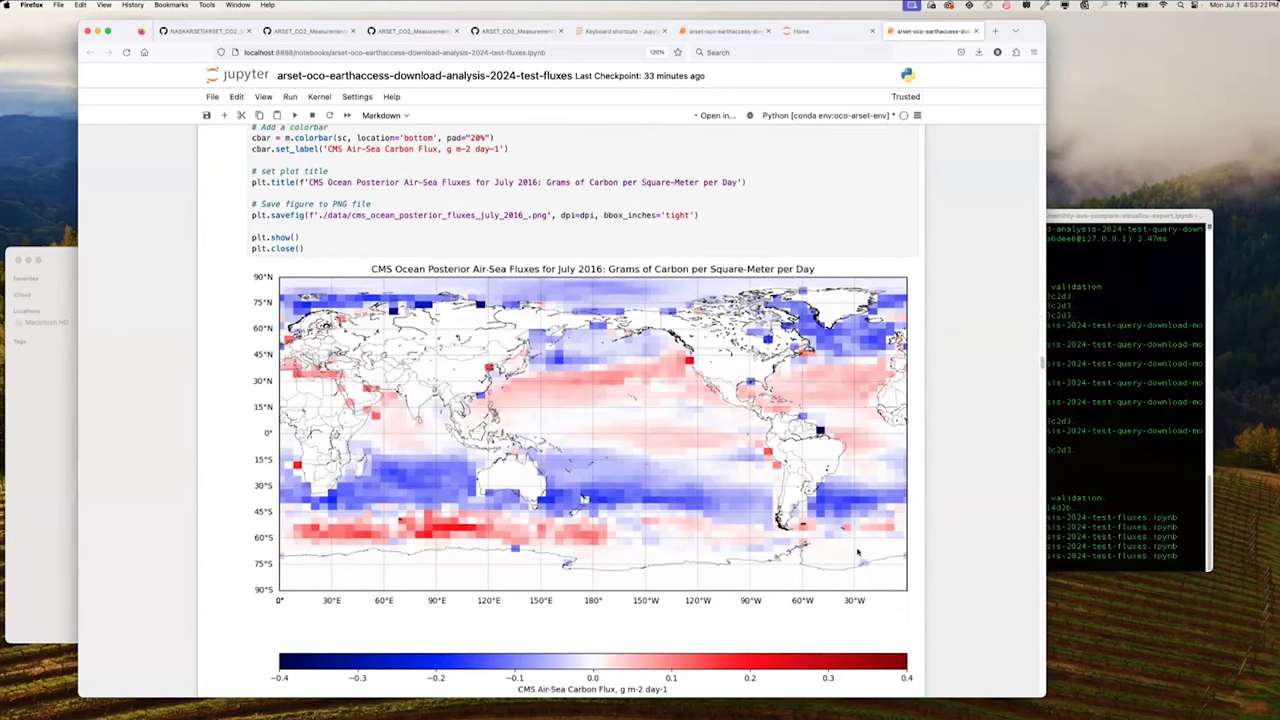
pyautogui.scroll(-1, 840, 549)
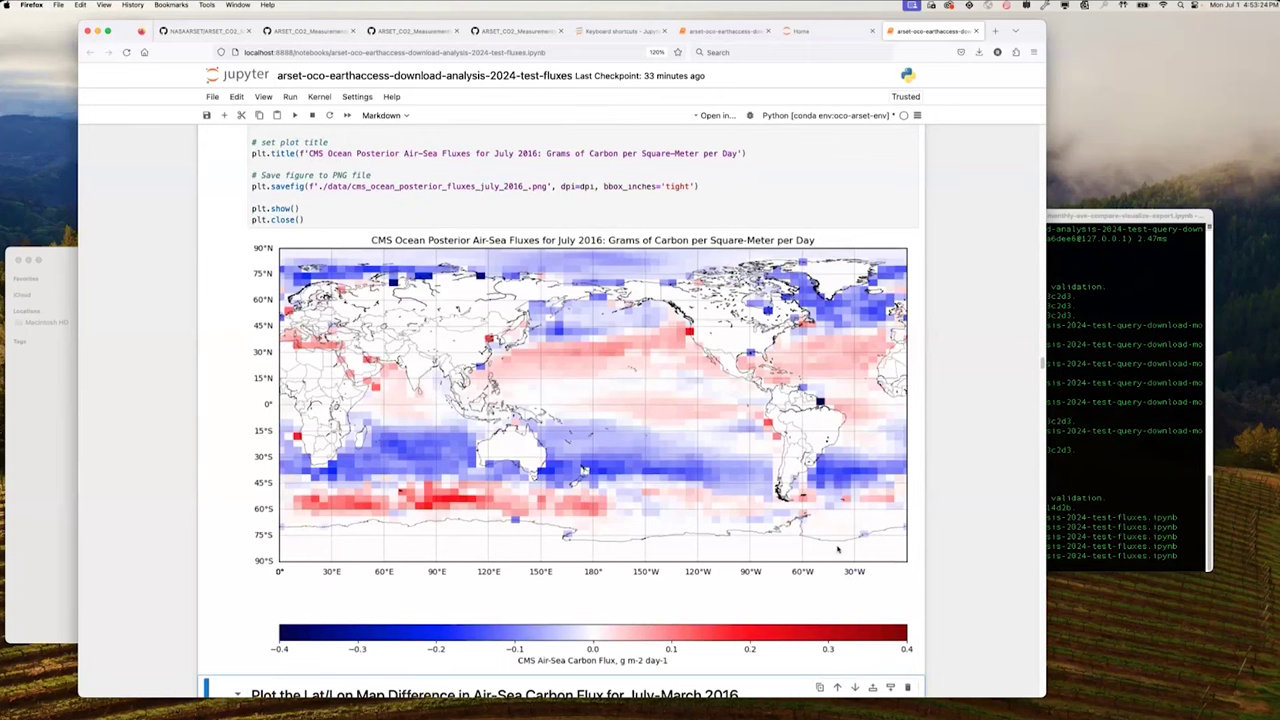
pyautogui.scroll(-2, 838, 548)
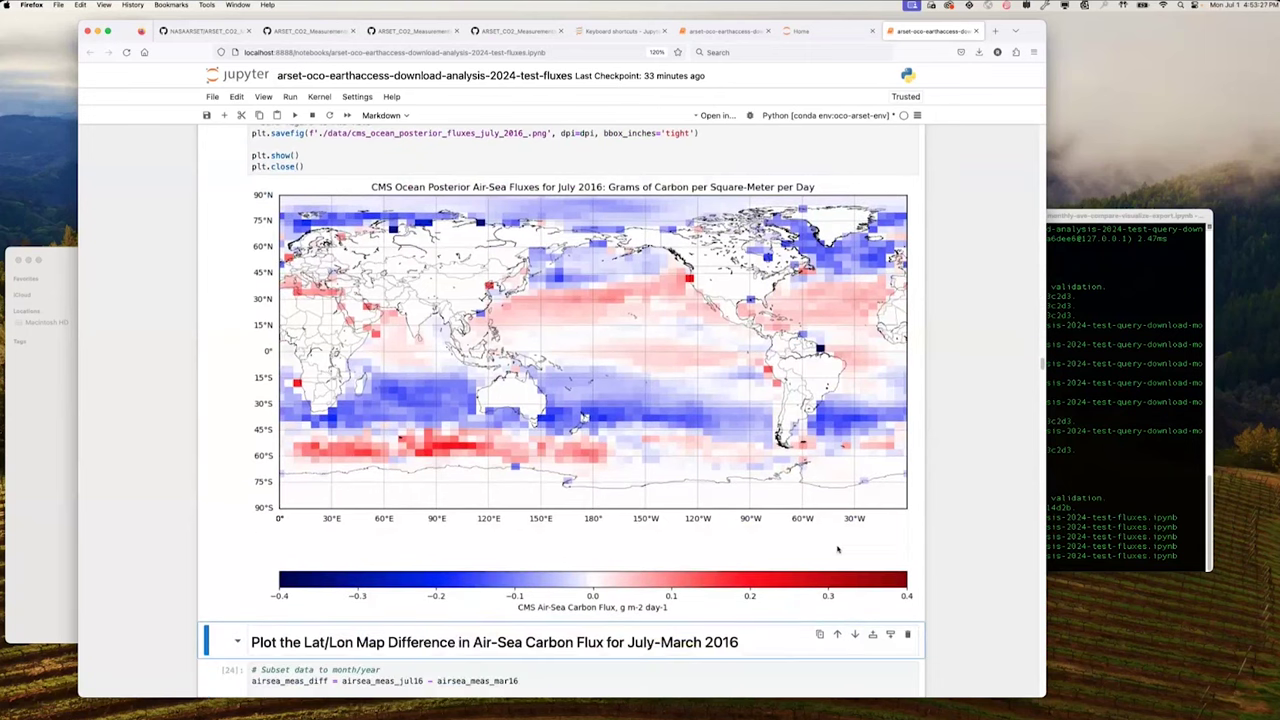
# Plot the July minus March 2016 air-sea flux difference map, scaled −0.6 to 0.6
pyautogui.hotkey('shift', 'Return')
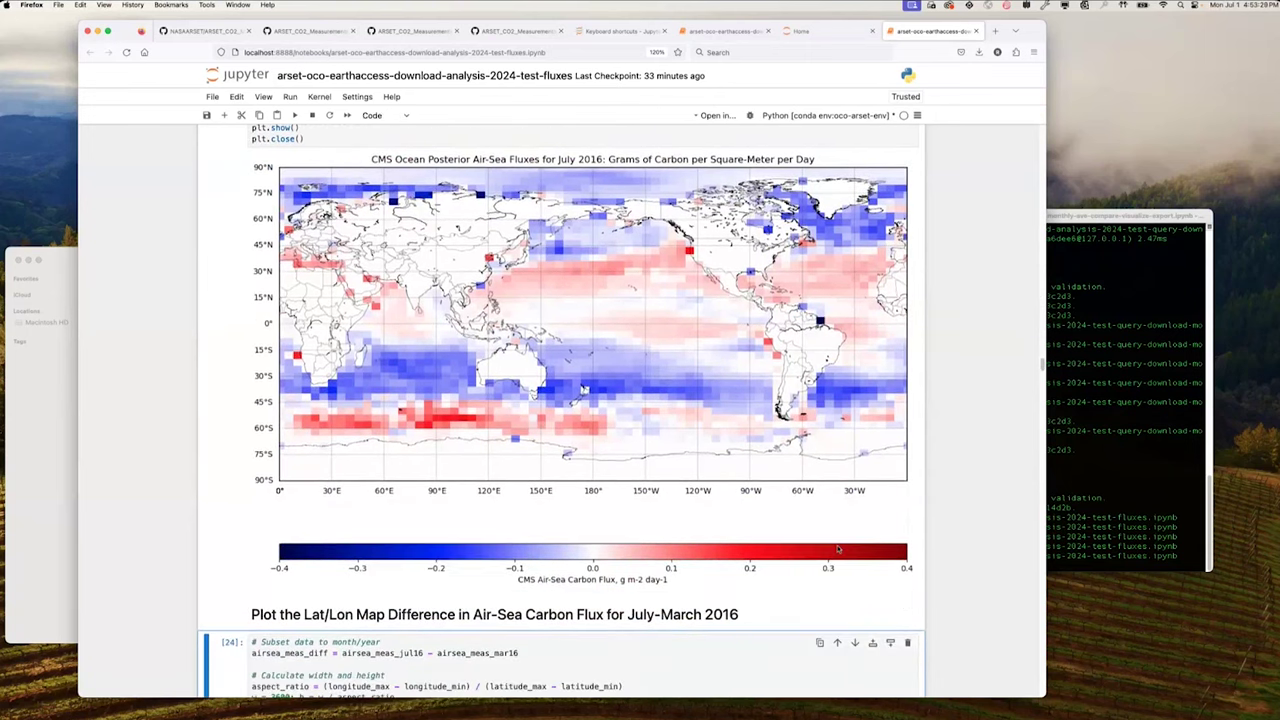
pyautogui.scroll(-2, 838, 549)
pyautogui.hotkey('shift', 'Return')
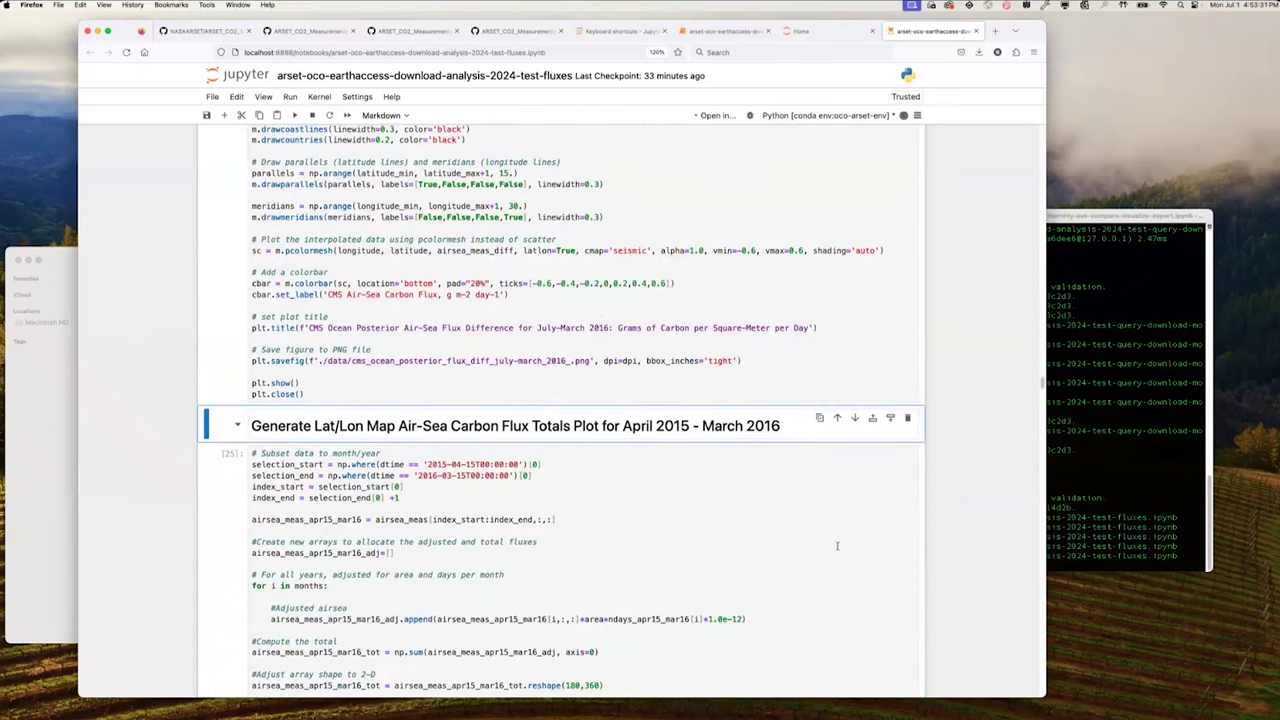
pyautogui.scroll(-3, 837, 546)
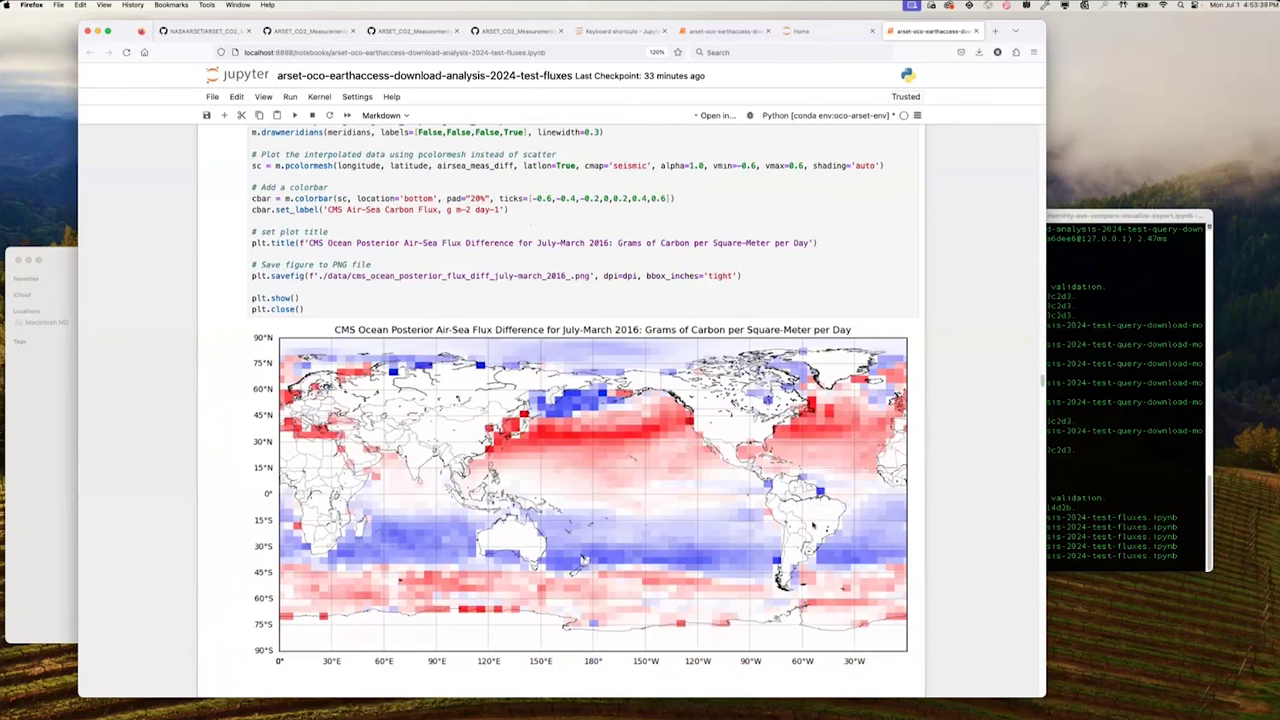
pyautogui.scroll(-1, 801, 520)
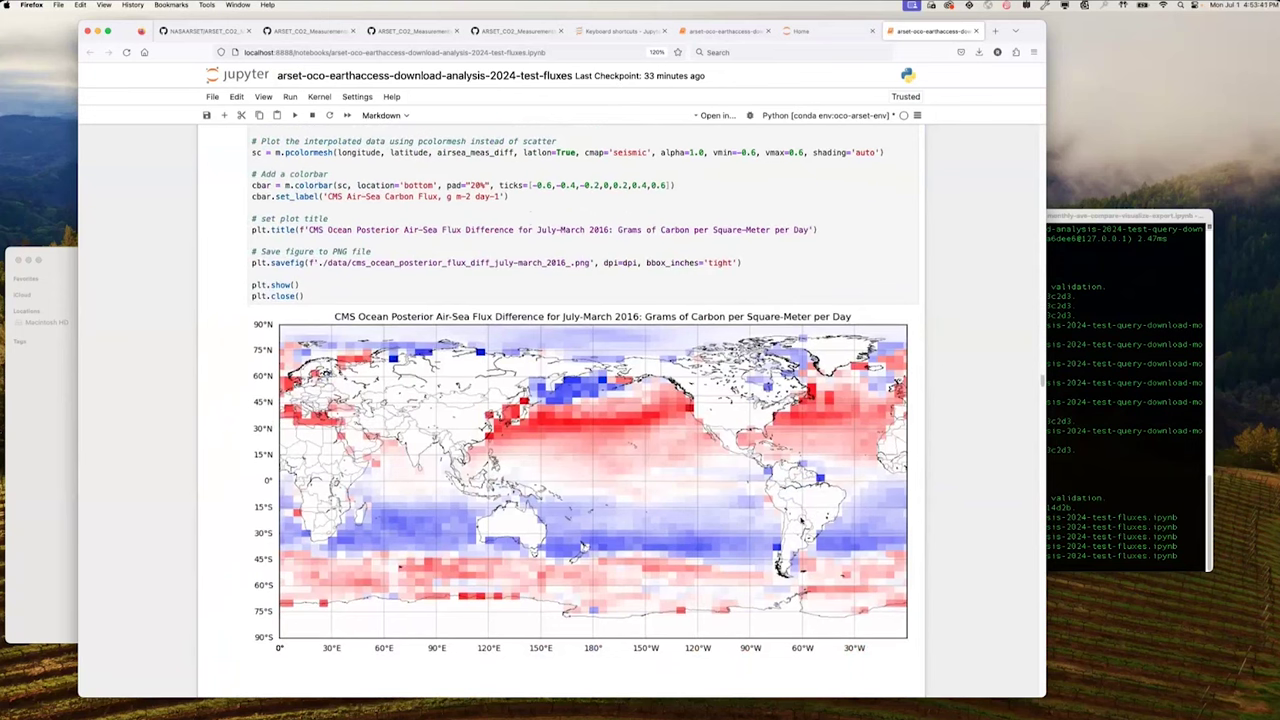
pyautogui.scroll(-5, 801, 519)
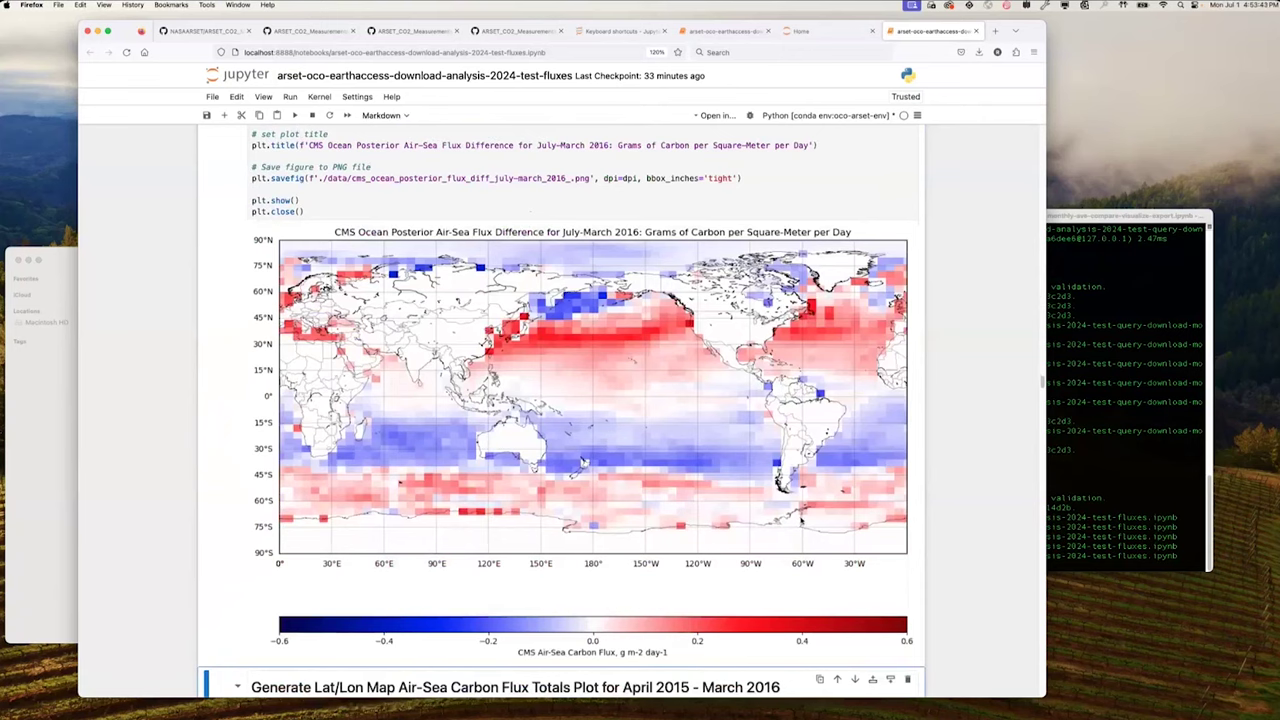
pyautogui.scroll(1, 801, 519)
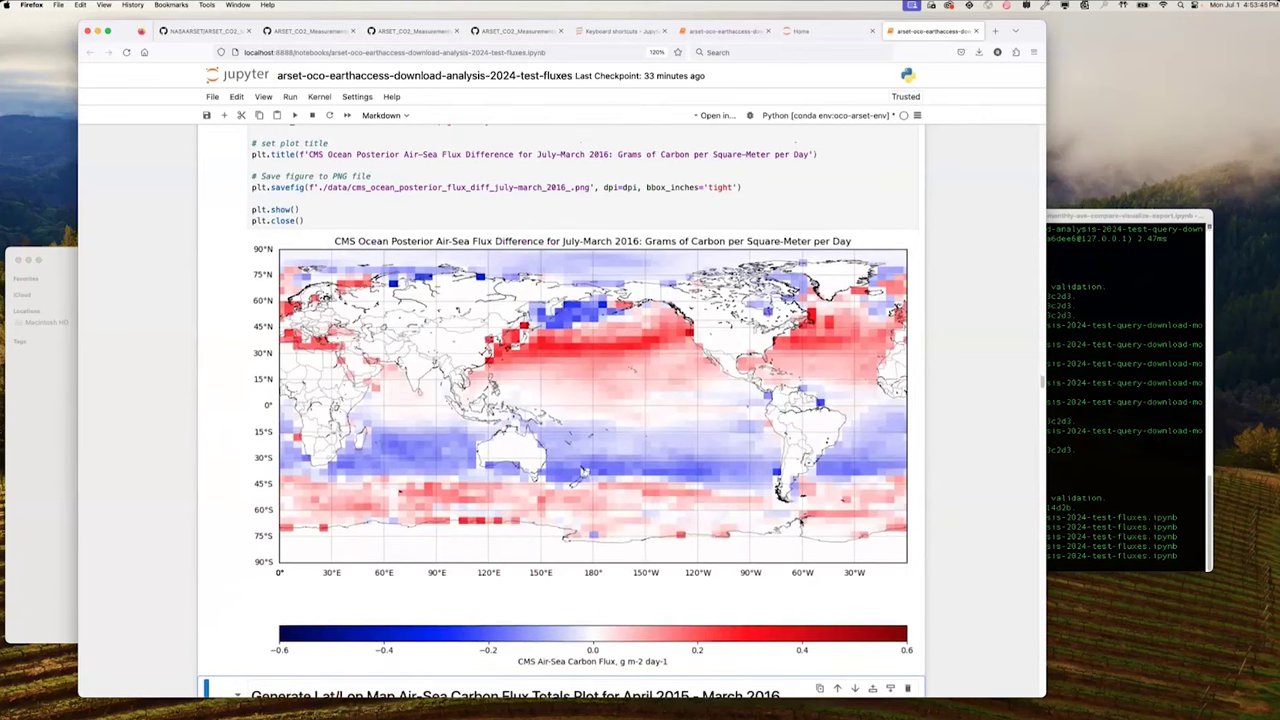
pyautogui.scroll(-1, 801, 520)
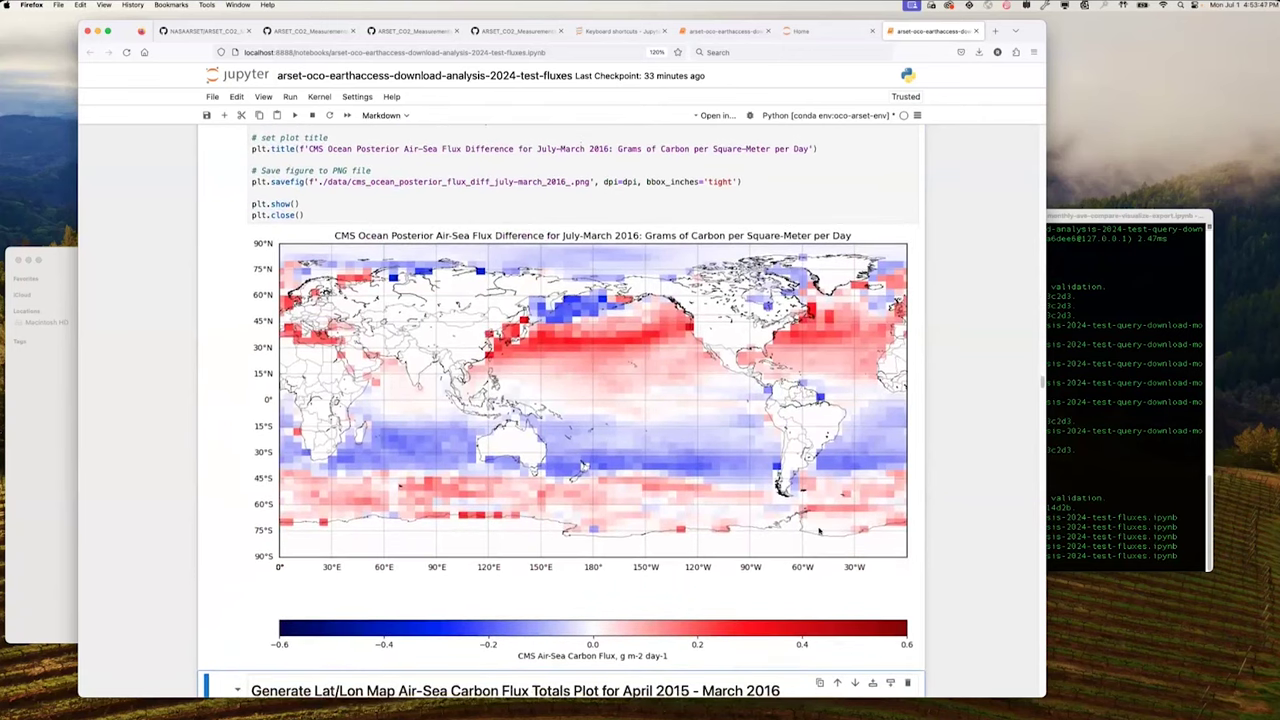
pyautogui.scroll(-6, 836, 531)
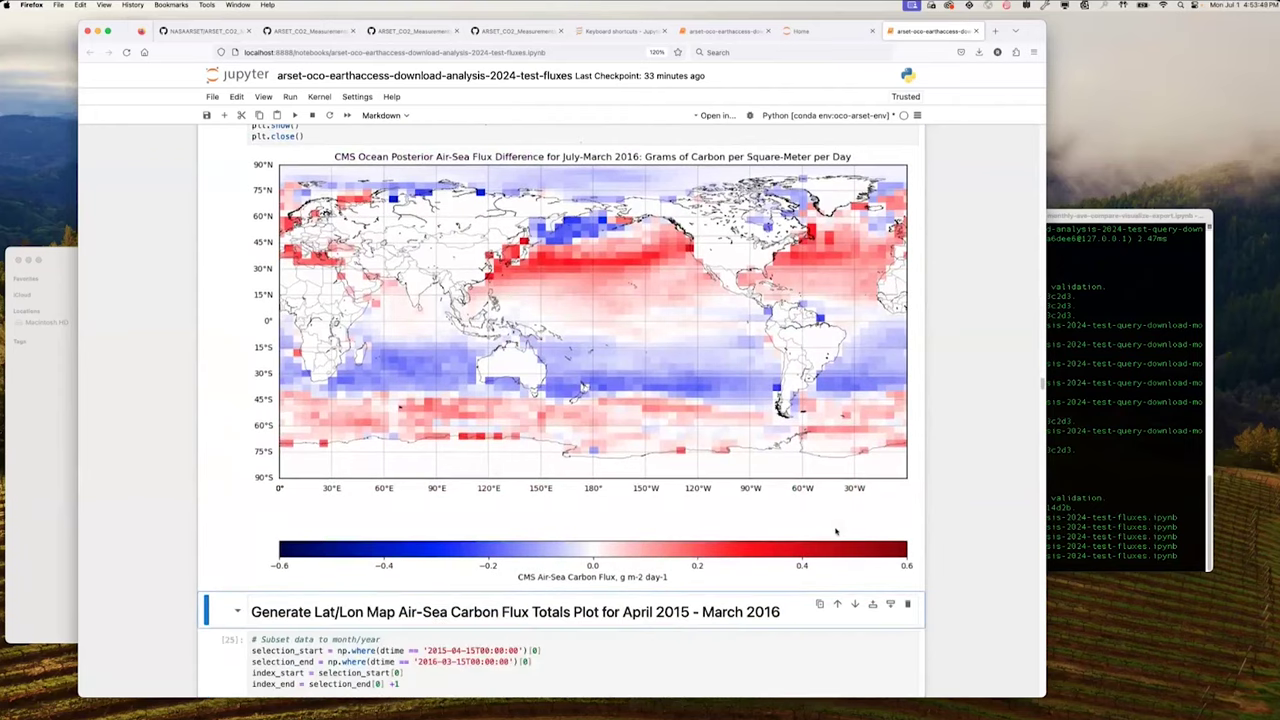
pyautogui.scroll(-6, 836, 531)
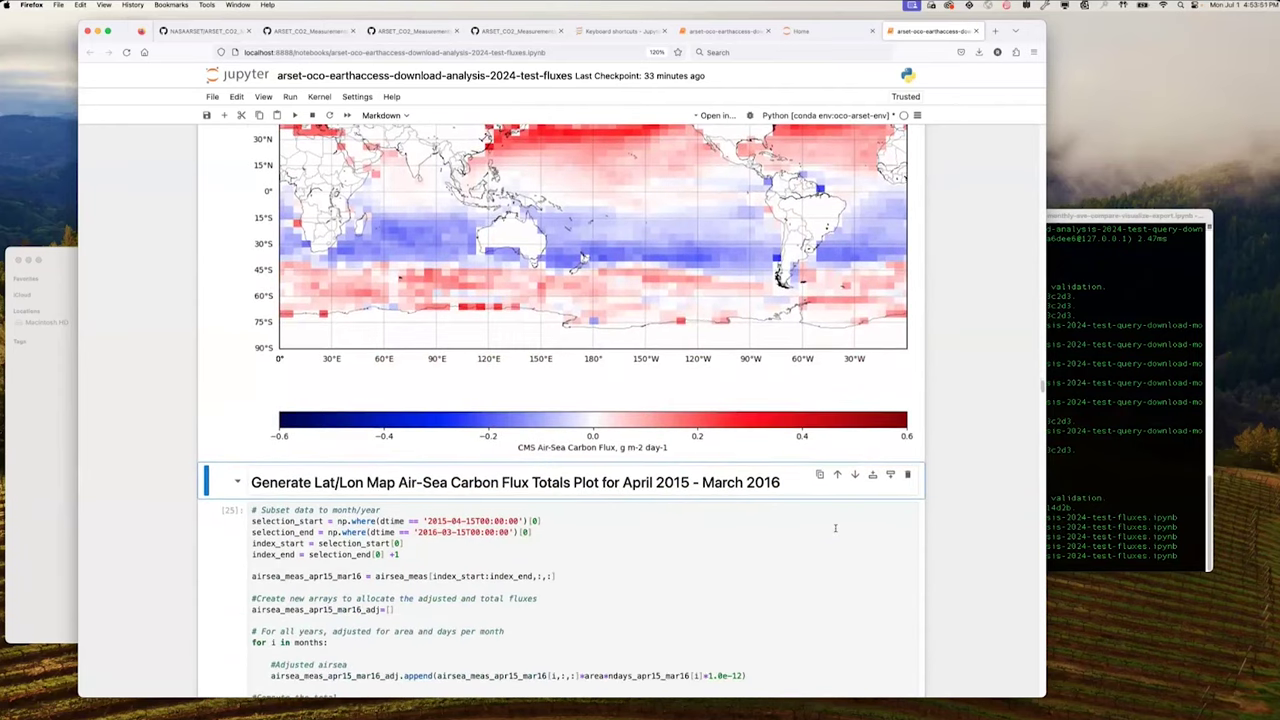
pyautogui.scroll(-2, 835, 528)
# Draw the April 2015–March 2016 ocean air-sea flux totals map
pyautogui.click(835, 528)
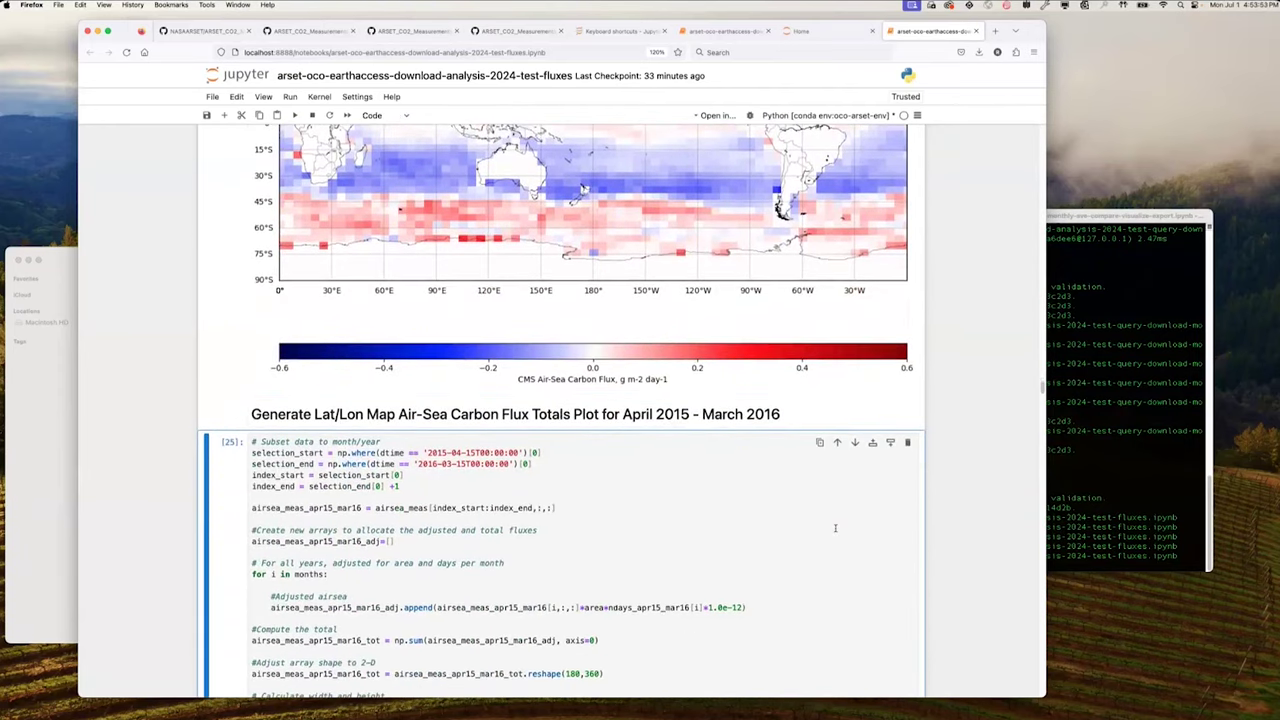
pyautogui.scroll(-3, 835, 528)
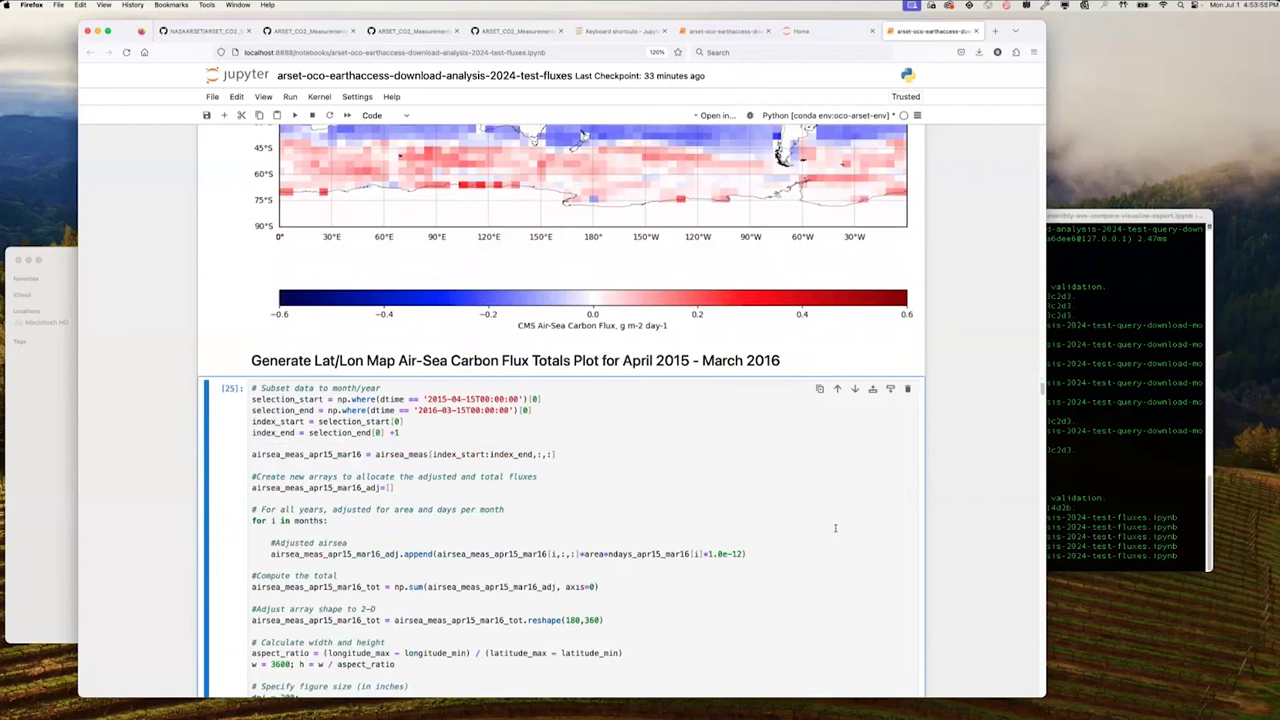
pyautogui.scroll(-5, 835, 528)
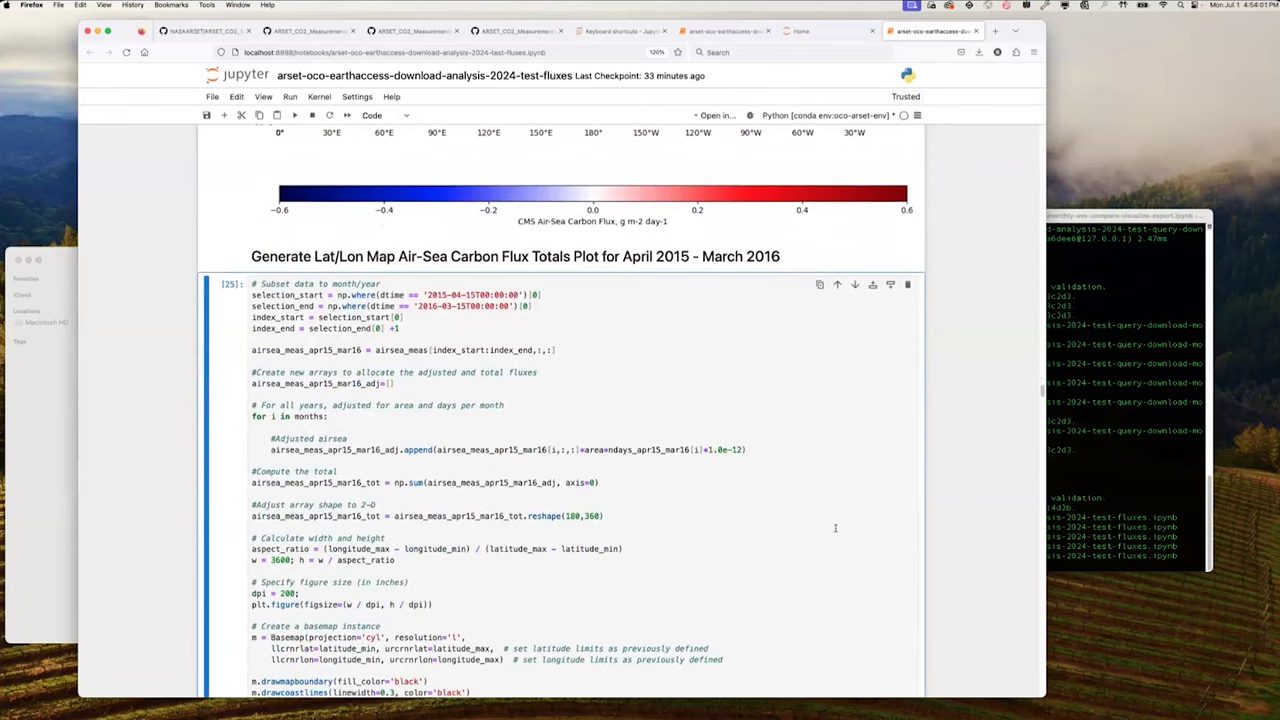
pyautogui.hotkey('shift', 'Return')
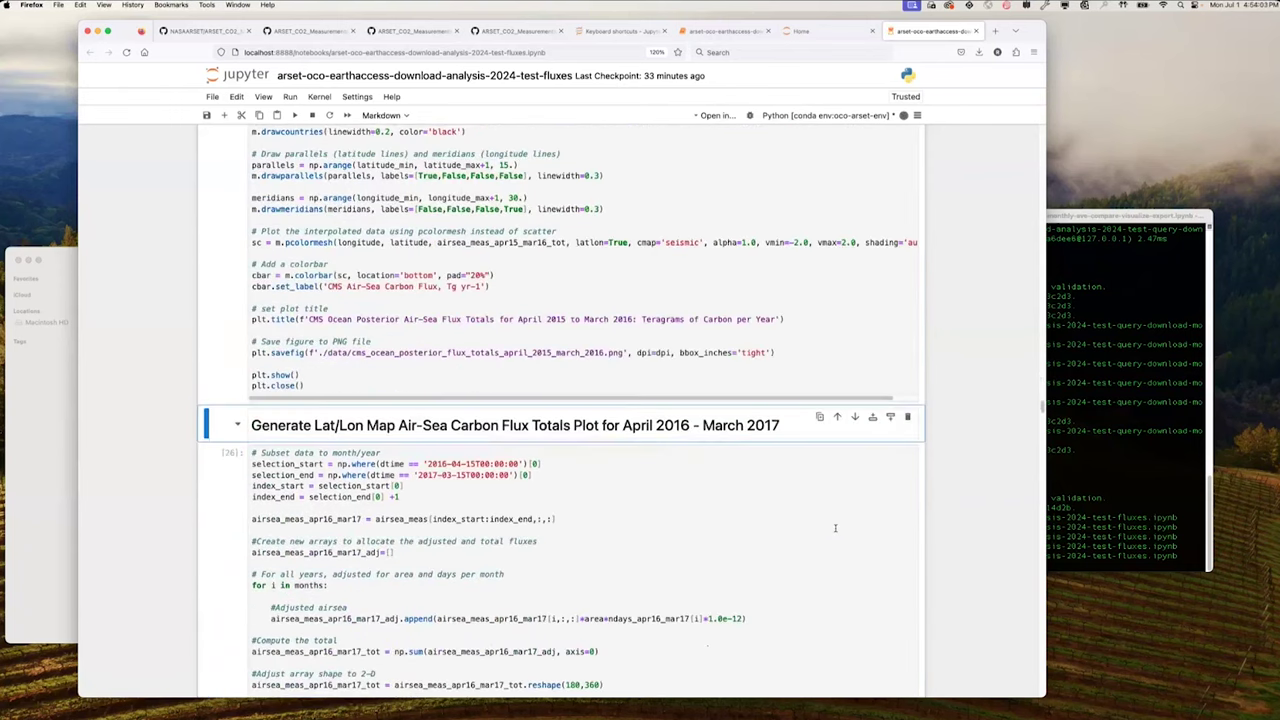
pyautogui.scroll(-6, 835, 528)
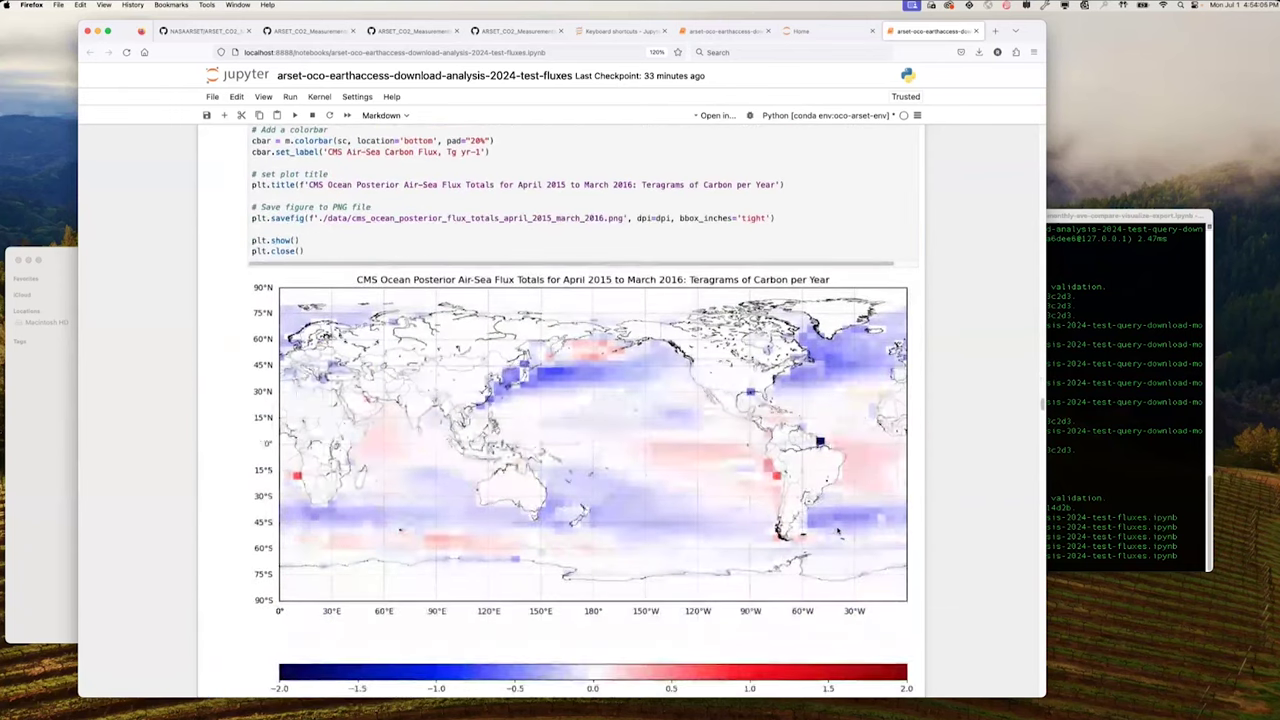
pyautogui.scroll(-1, 839, 531)
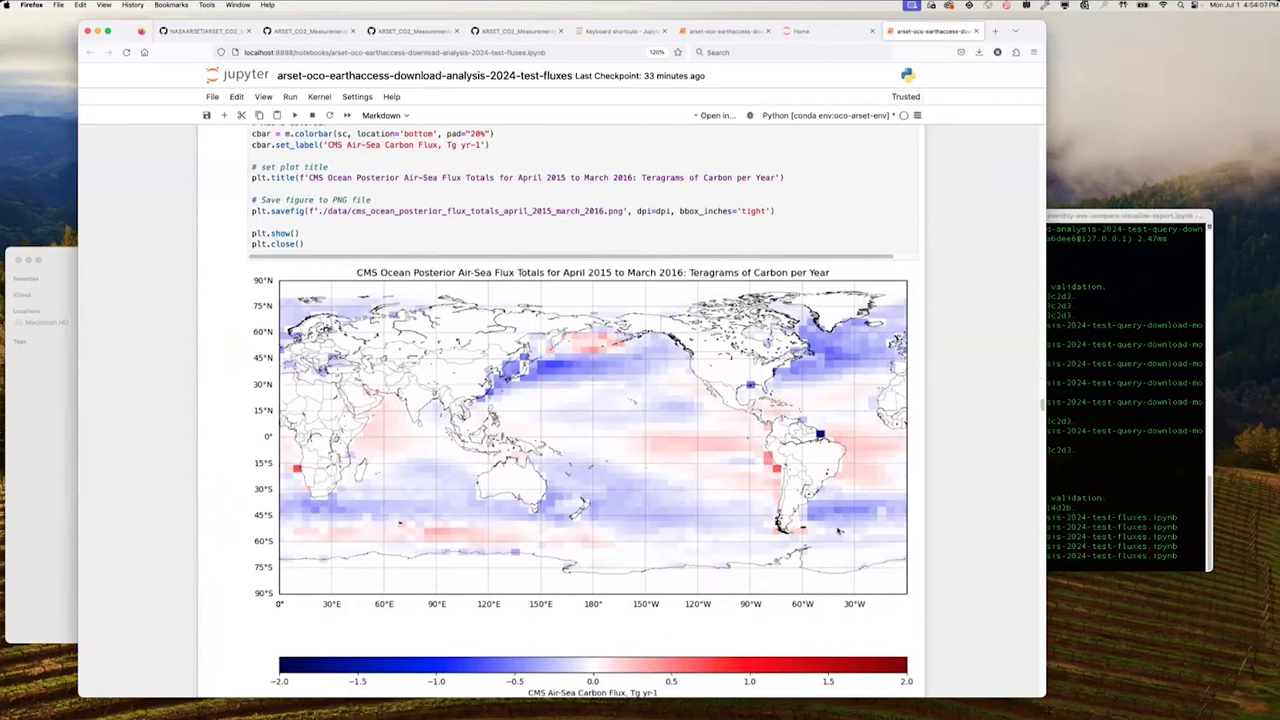
pyautogui.scroll(-5, 839, 531)
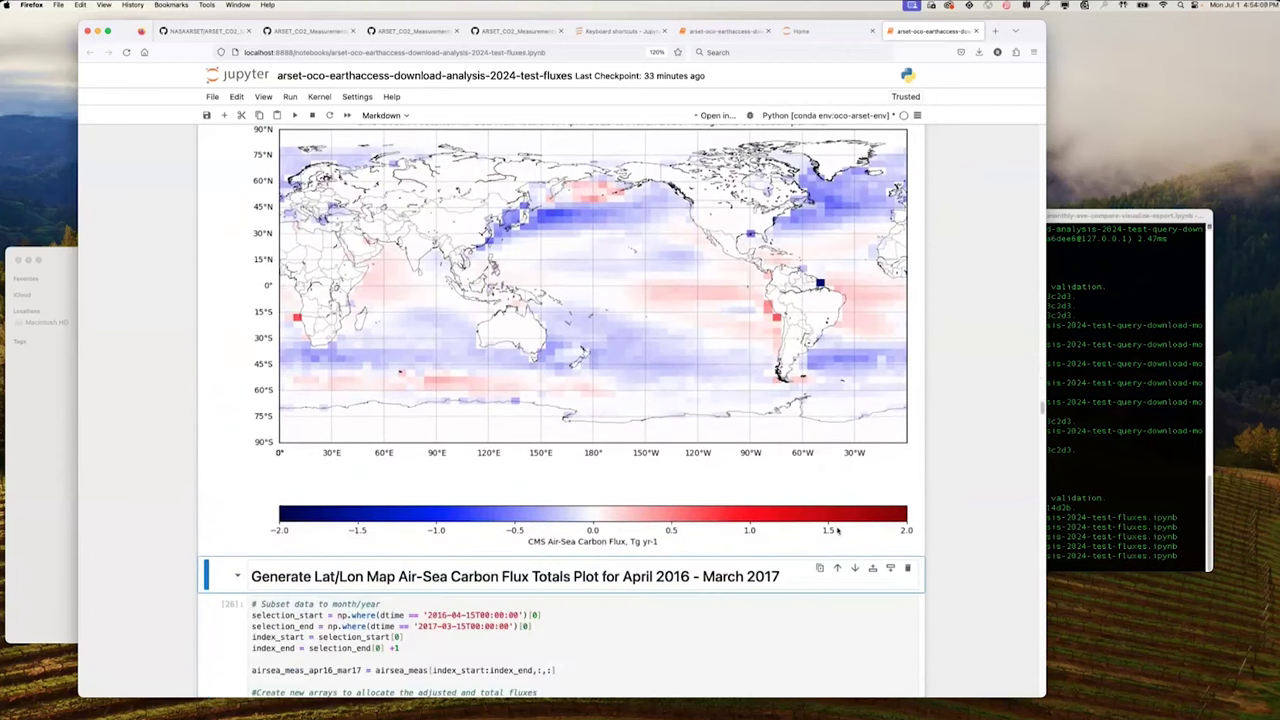
pyautogui.scroll(-2, 838, 531)
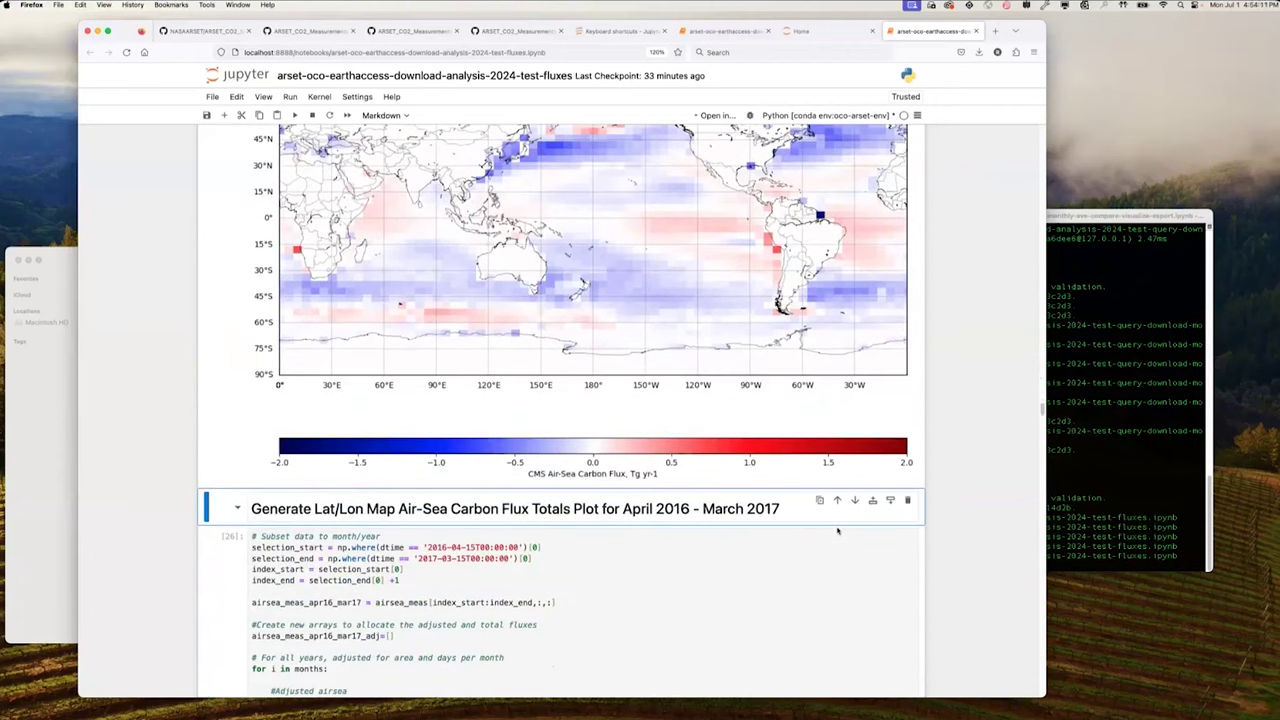
# Draw the April 2016–March 2017 ocean flux totals map, scaled −2.0 to 2.0 Tg yr-1
pyautogui.click(838, 531)
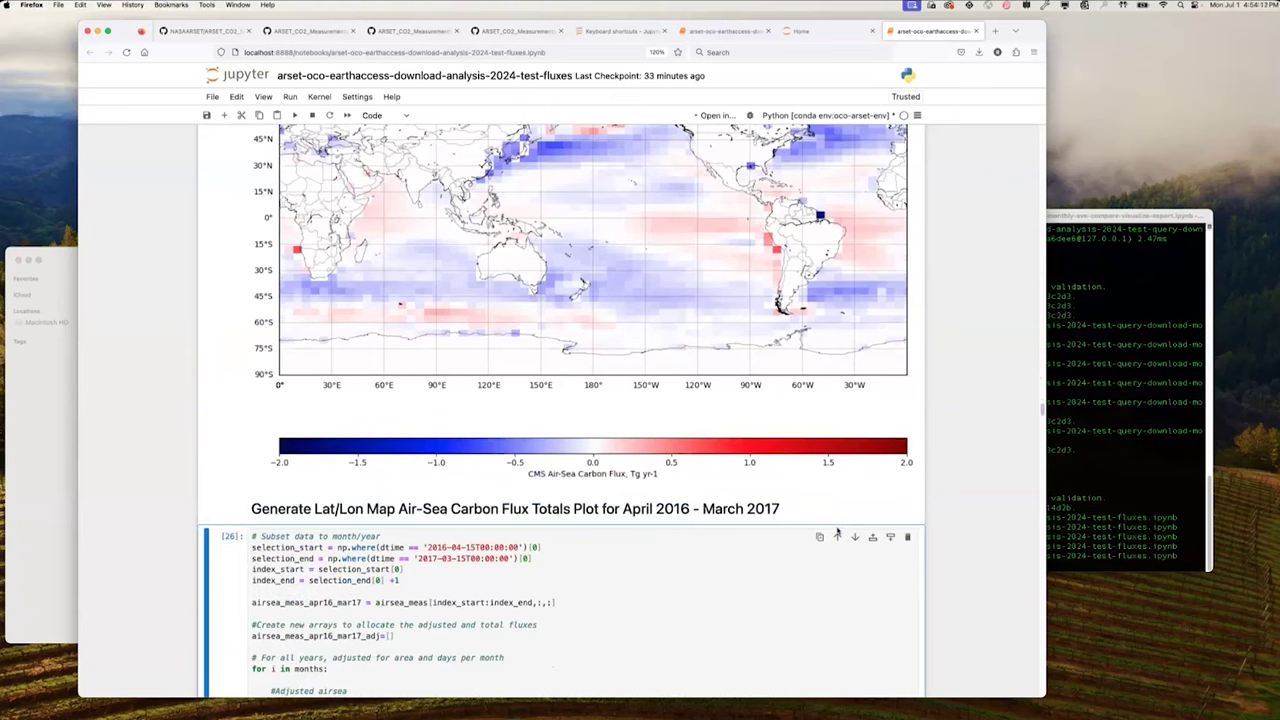
pyautogui.hotkey('shift', 'Return')
pyautogui.scroll(-2, 838, 531)
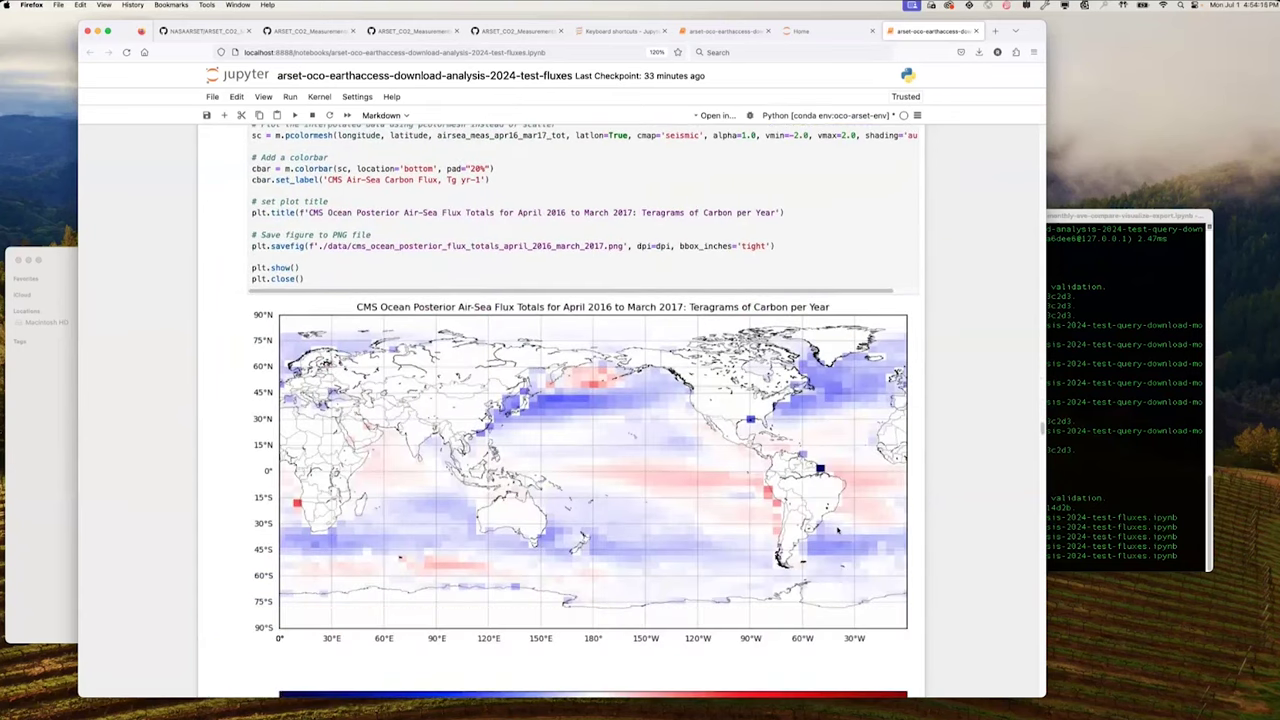
pyautogui.scroll(-1, 838, 531)
pyautogui.scroll(-1, 838, 531)
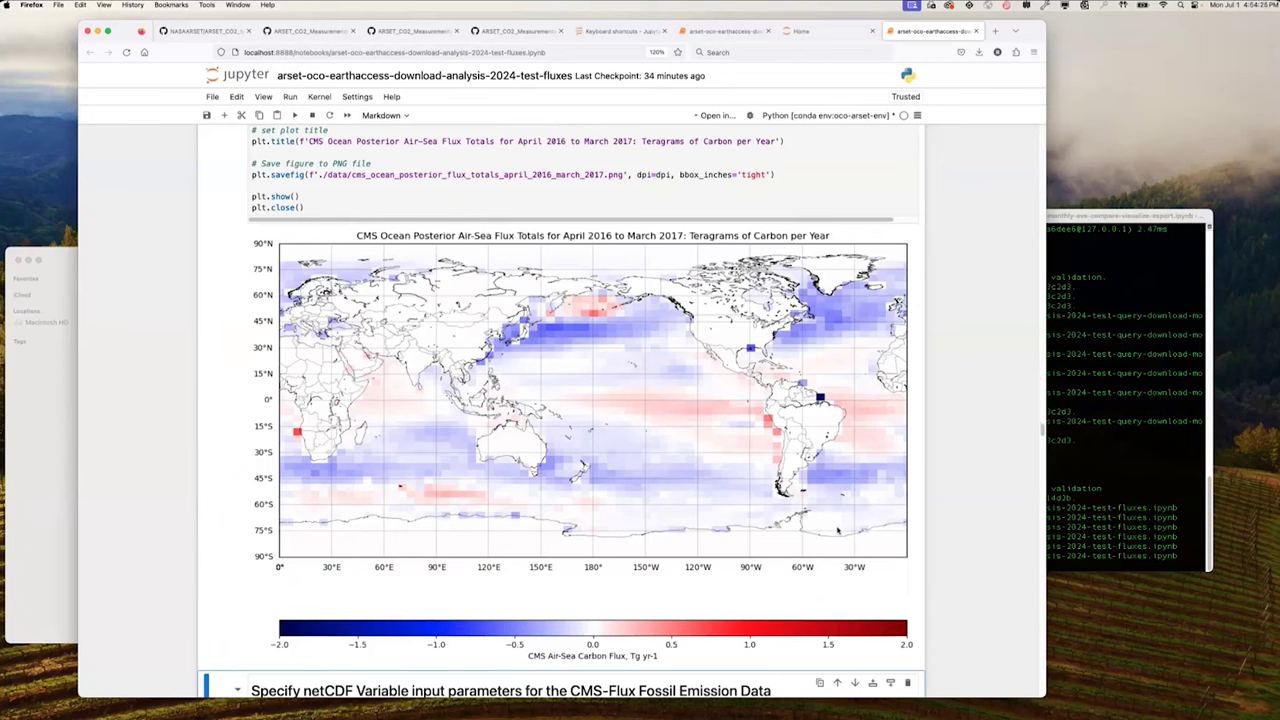
# Set the measurement variable to fossil
pyautogui.scroll(-5, 838, 530)
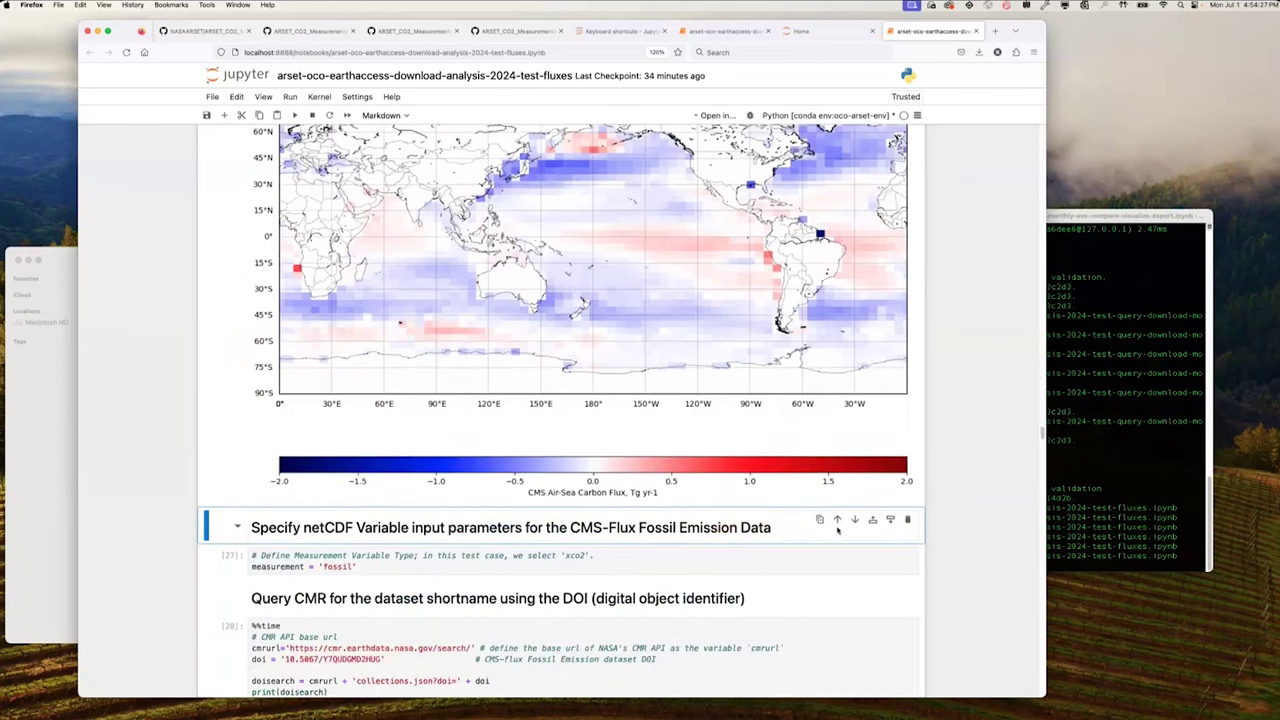
pyautogui.hotkey('shift', 'Return')
pyautogui.scroll(-2, 838, 530)
pyautogui.scroll(-1, 837, 528)
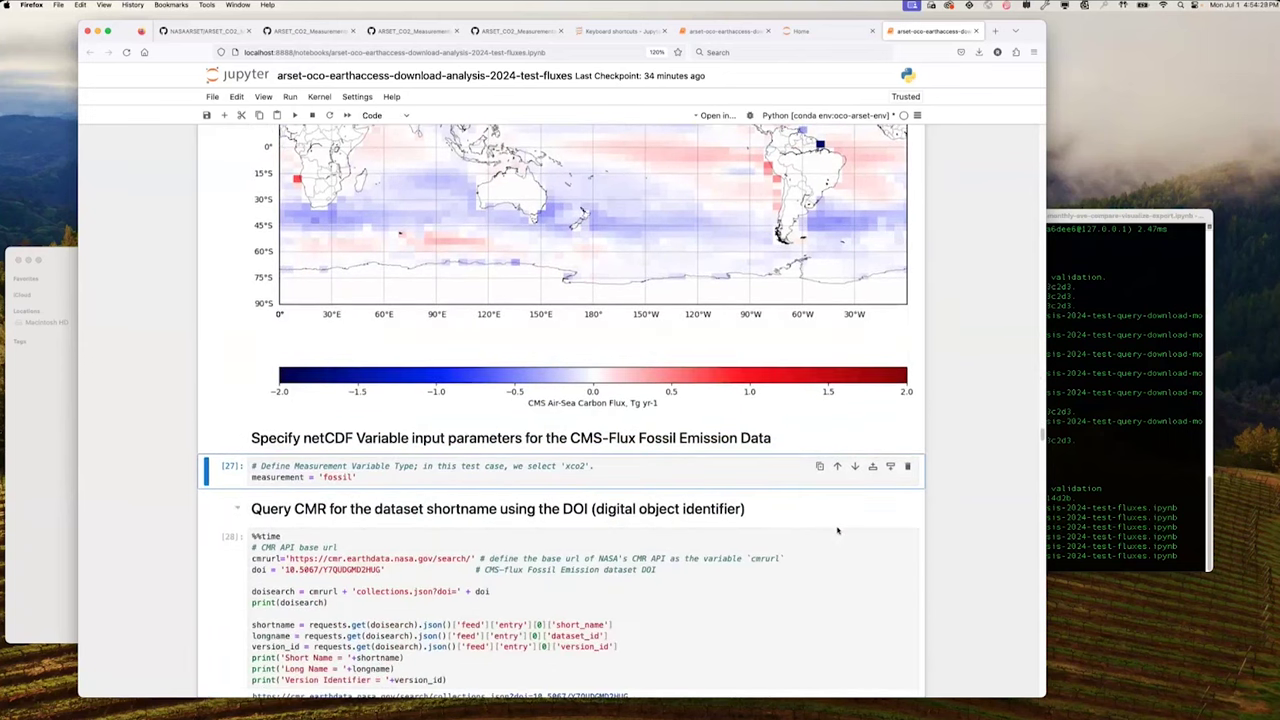
pyautogui.hotkey('shift', 'Return')
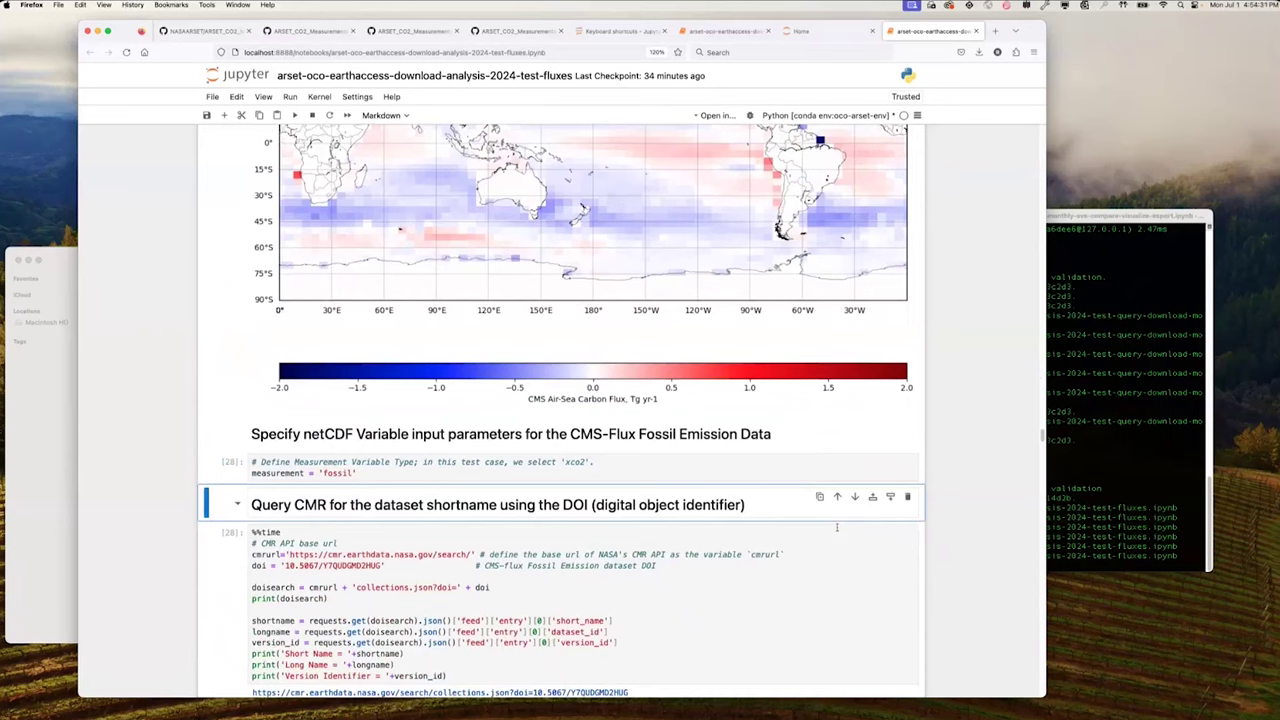
pyautogui.scroll(-6, 837, 528)
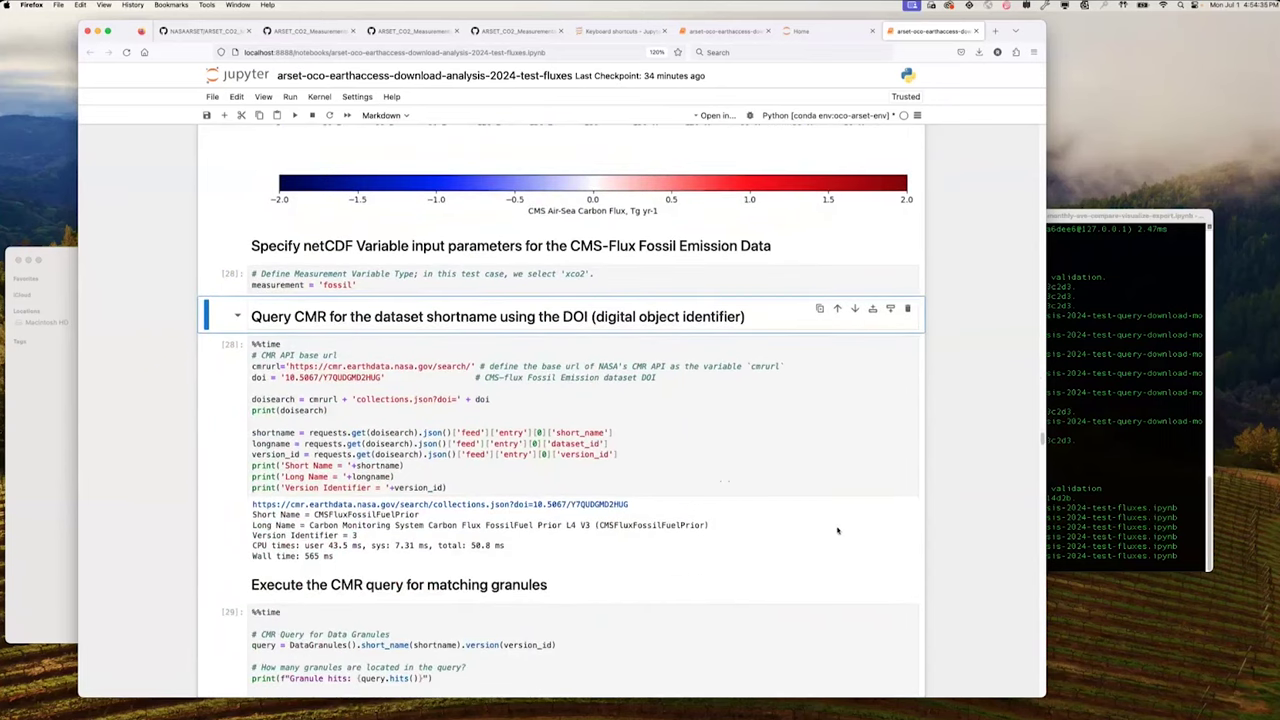
pyautogui.scroll(-1, 838, 530)
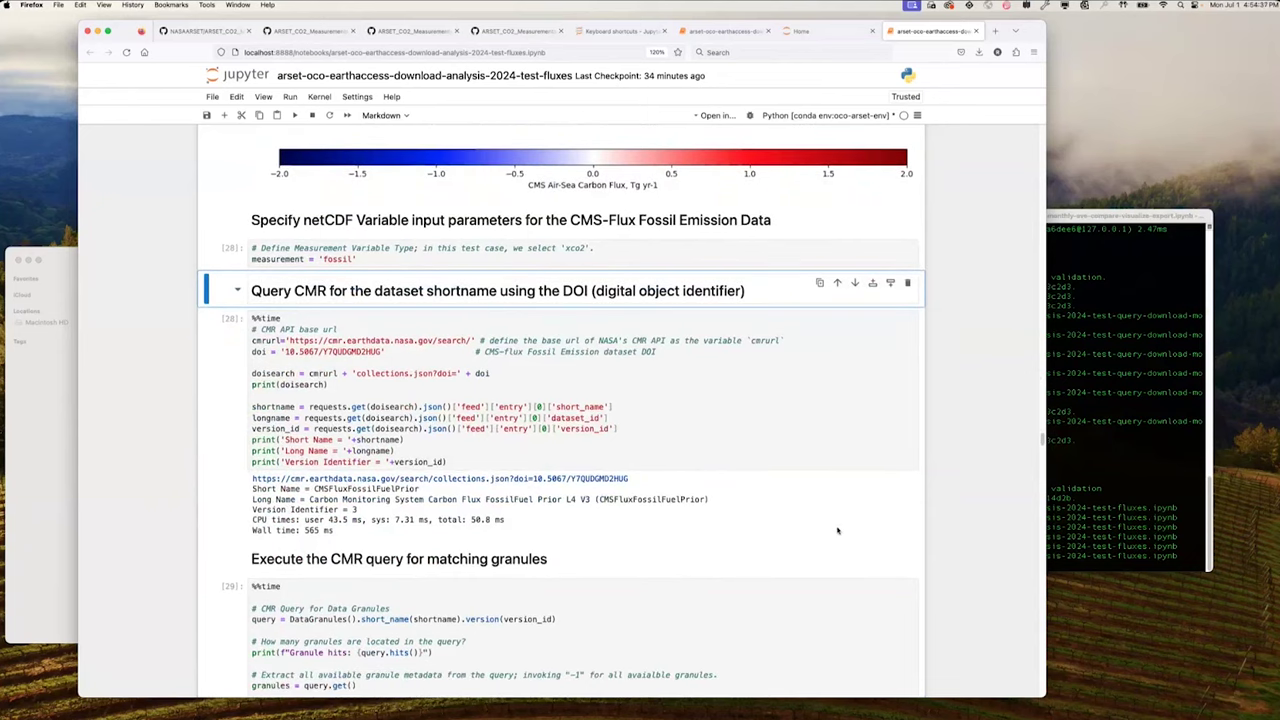
pyautogui.scroll(2, 838, 530)
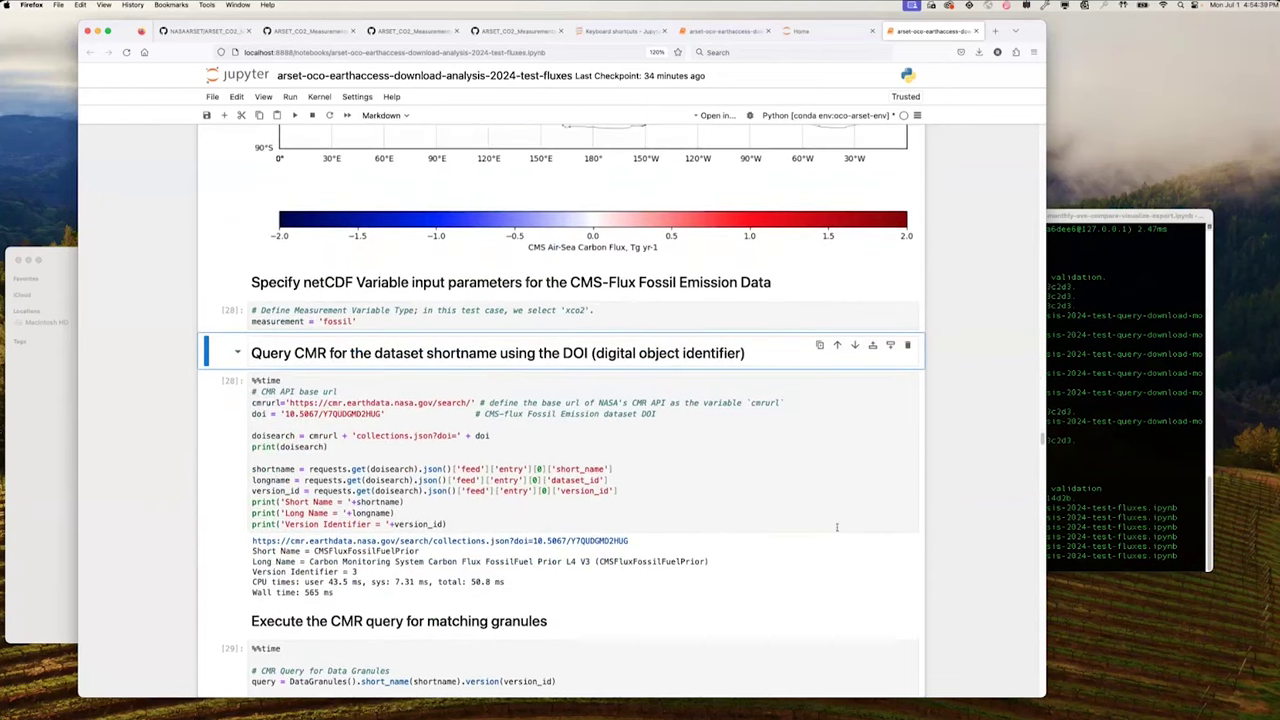
# Run the CMR query and the granule query for matching fossil granules
pyautogui.hotkey('shift', 'Return')
pyautogui.hotkey('shift', 'Return')
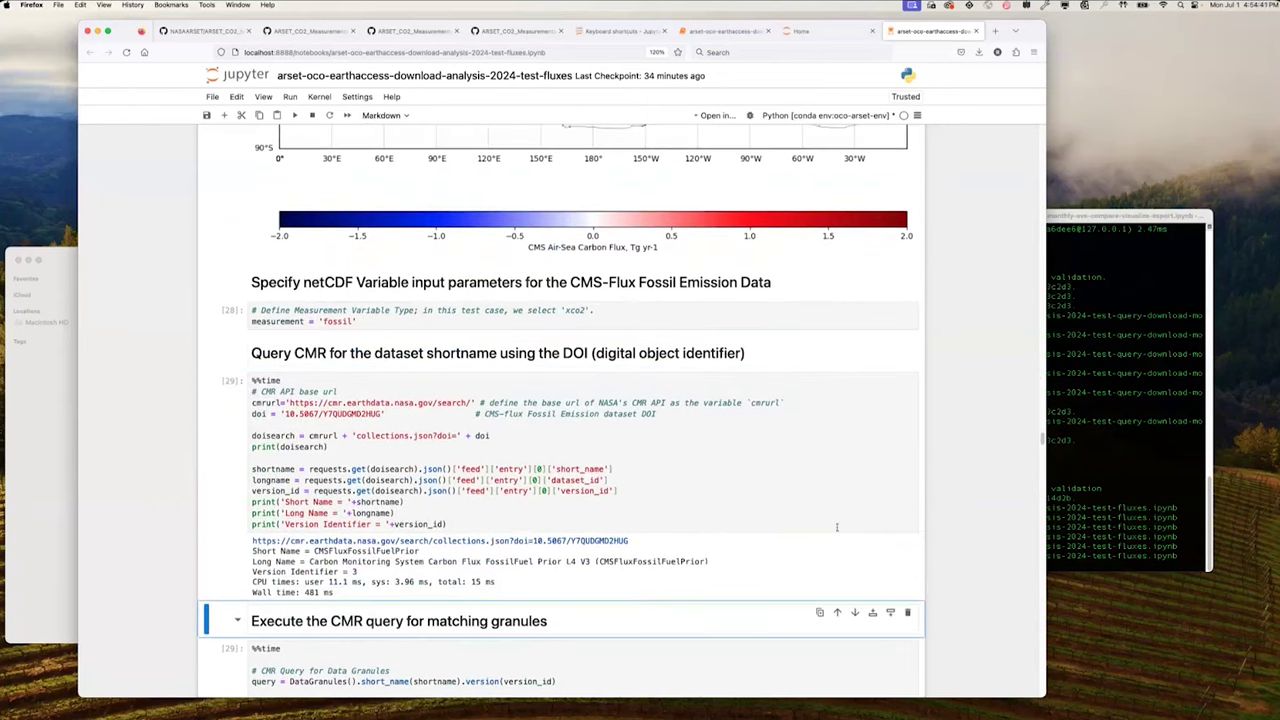
pyautogui.scroll(-1, 838, 530)
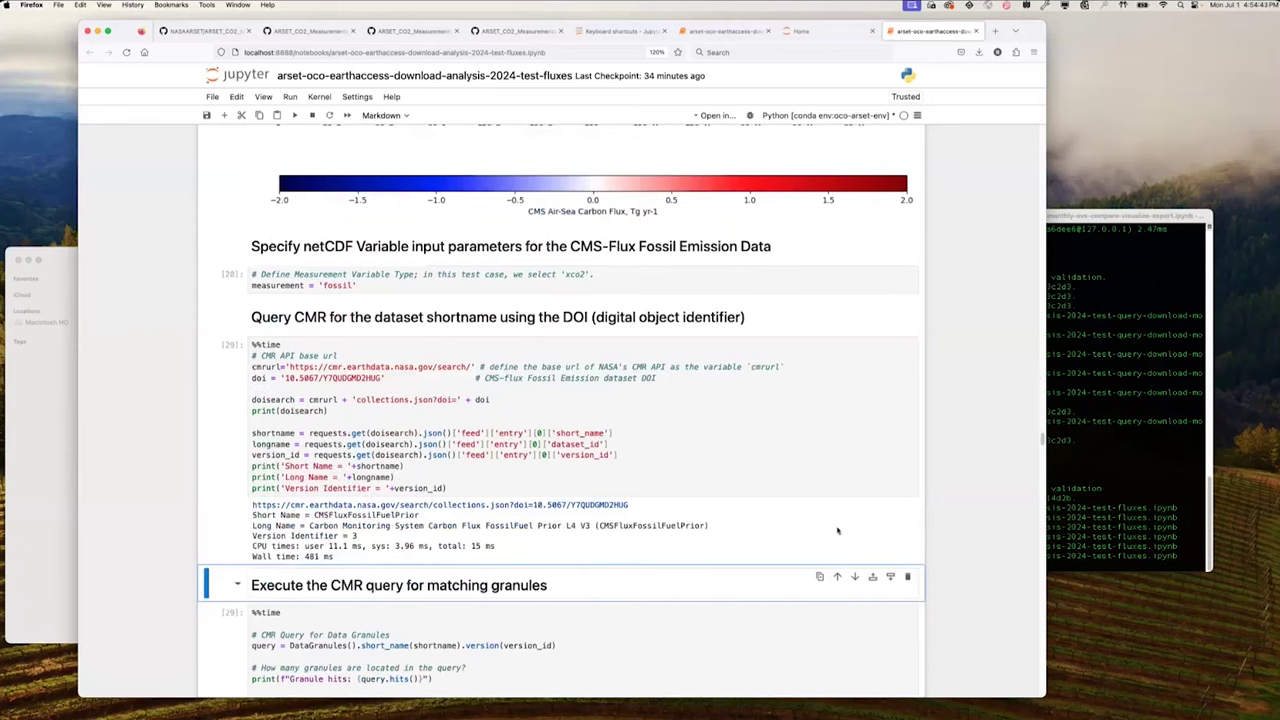
pyautogui.hotkey('shift', 'Return')
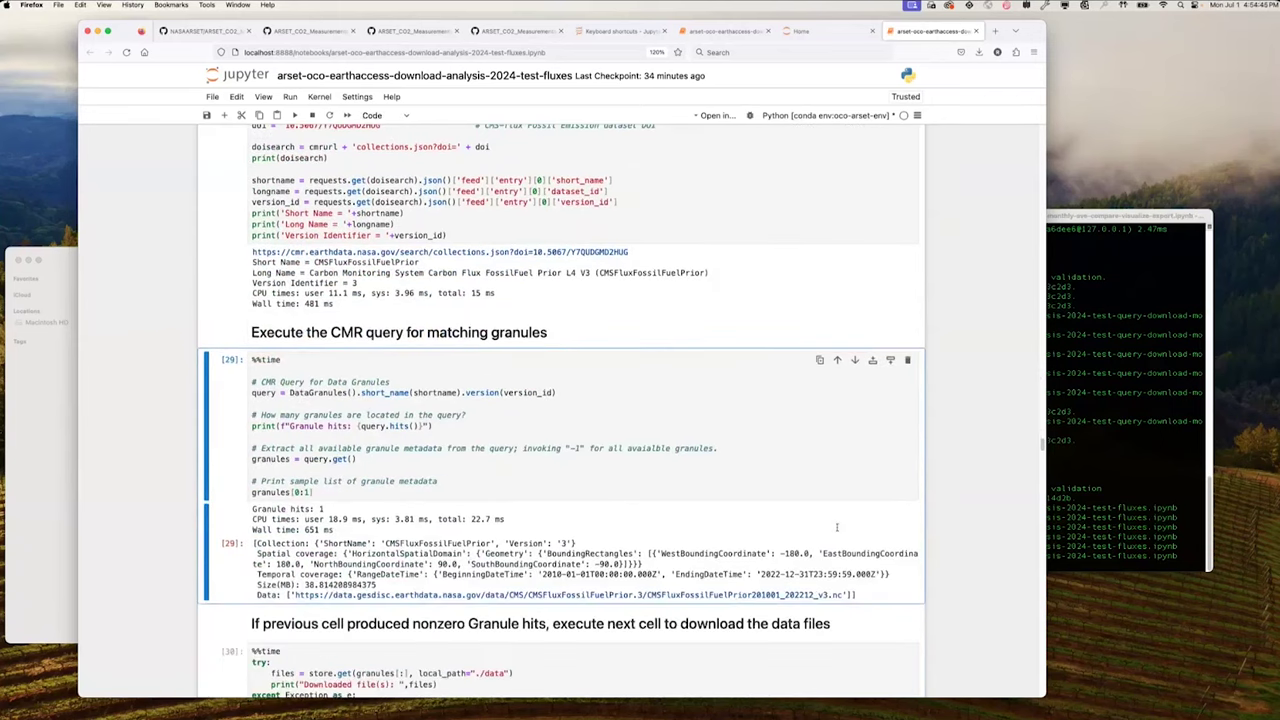
pyautogui.hotkey('shift', 'Return')
pyautogui.scroll(-4, 838, 530)
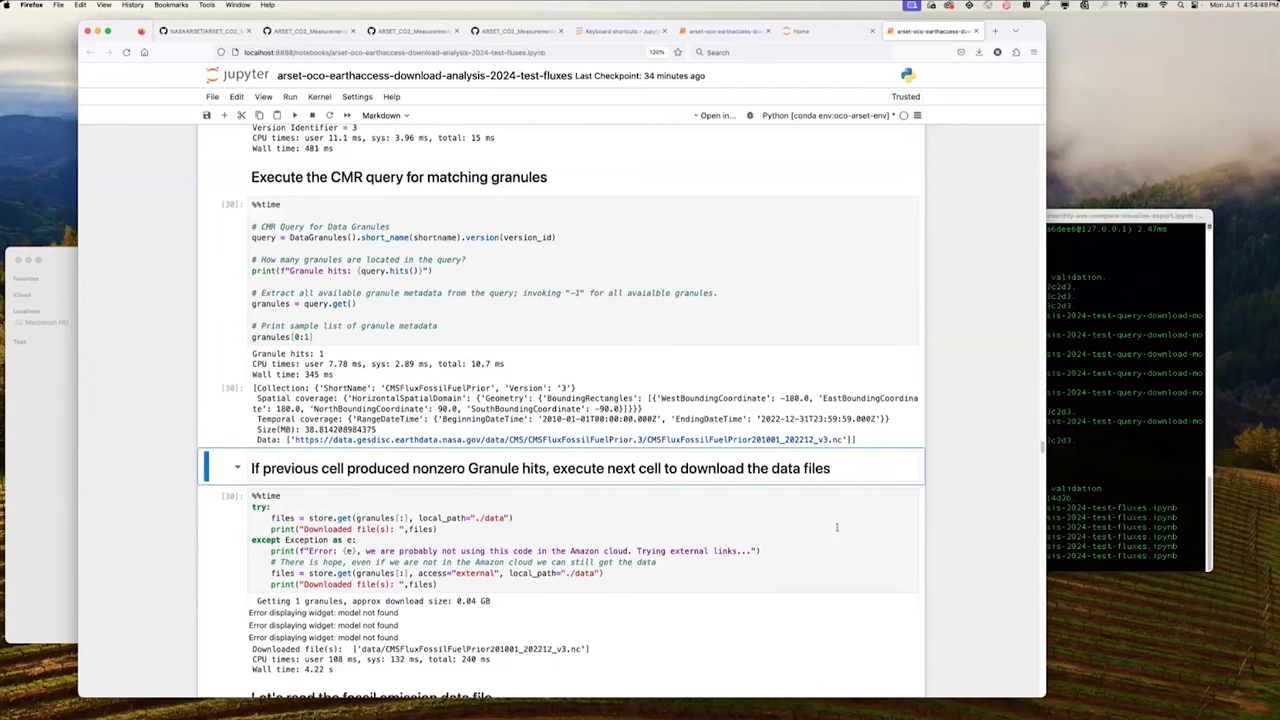
# Download CMSFluxFossilFuelPrior201001_202212_v3.nc and read it into latitude, longitude and emission arrays
pyautogui.hotkey('shift', 'Return')
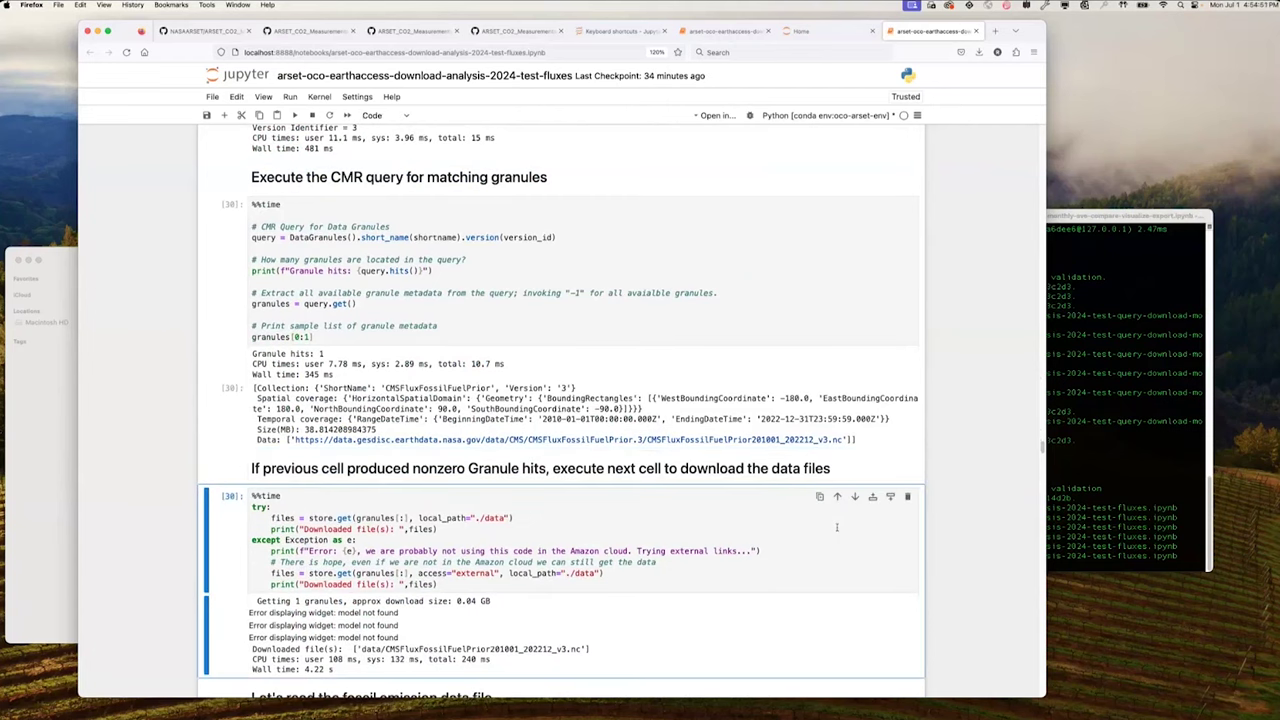
pyautogui.hotkey('shift', 'Return')
pyautogui.scroll(-3, 837, 527)
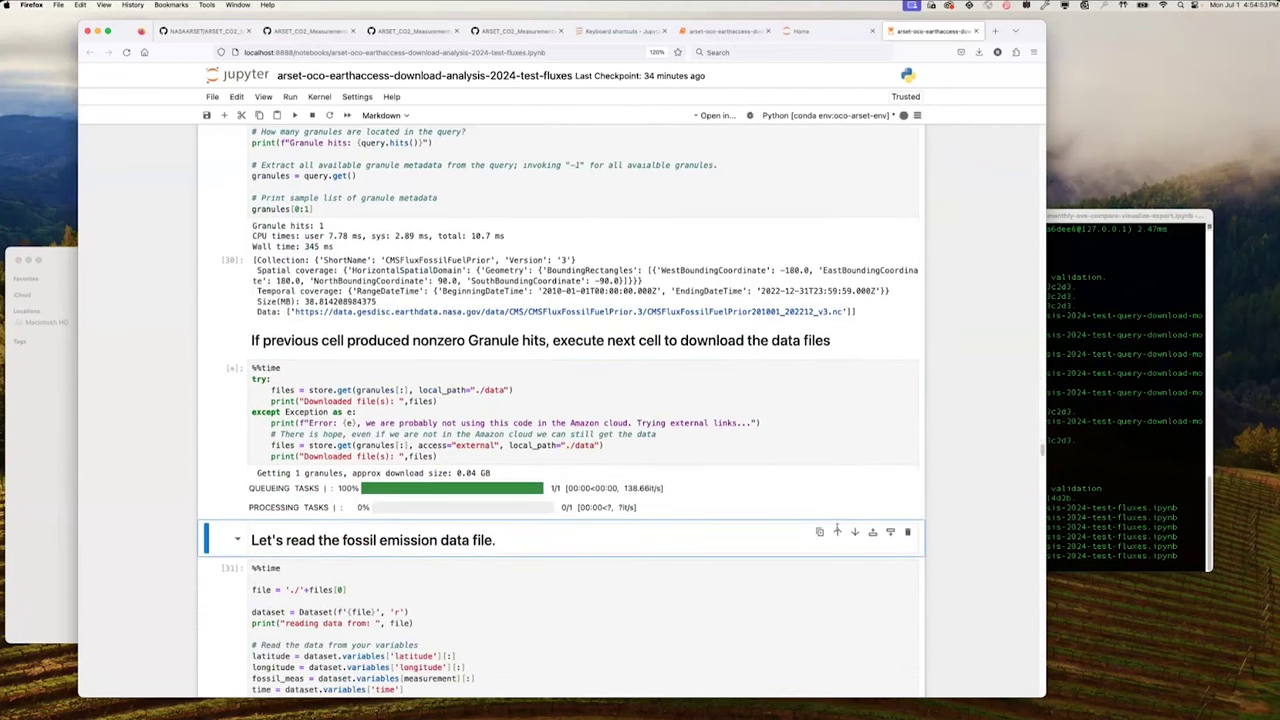
pyautogui.scroll(-2, 837, 527)
pyautogui.scroll(-1, 837, 527)
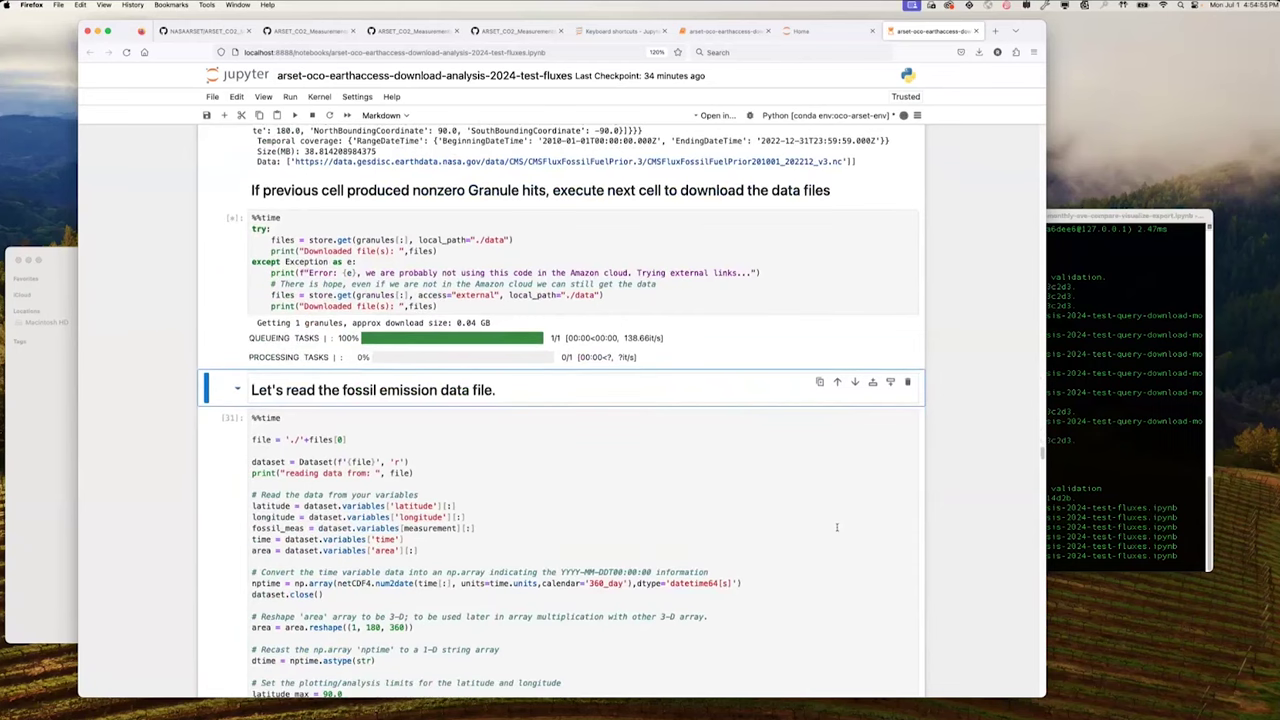
pyautogui.scroll(-1, 837, 527)
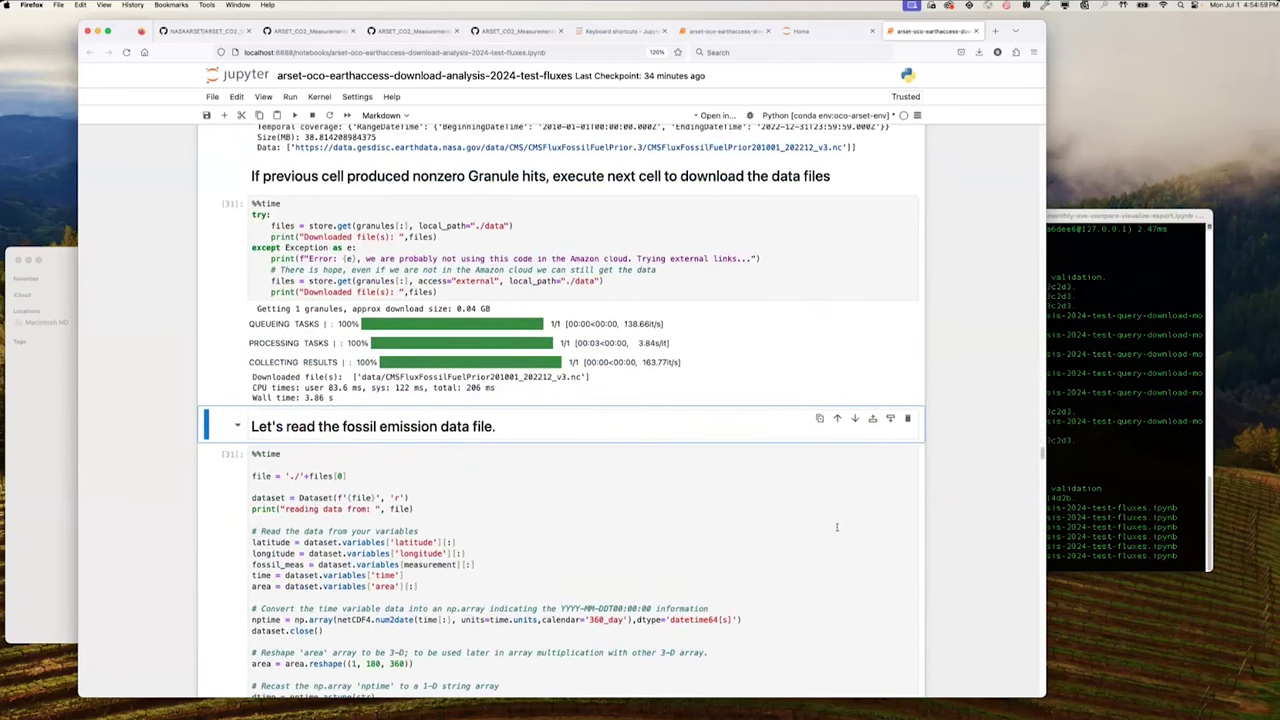
pyautogui.hotkey('shift', 'Return')
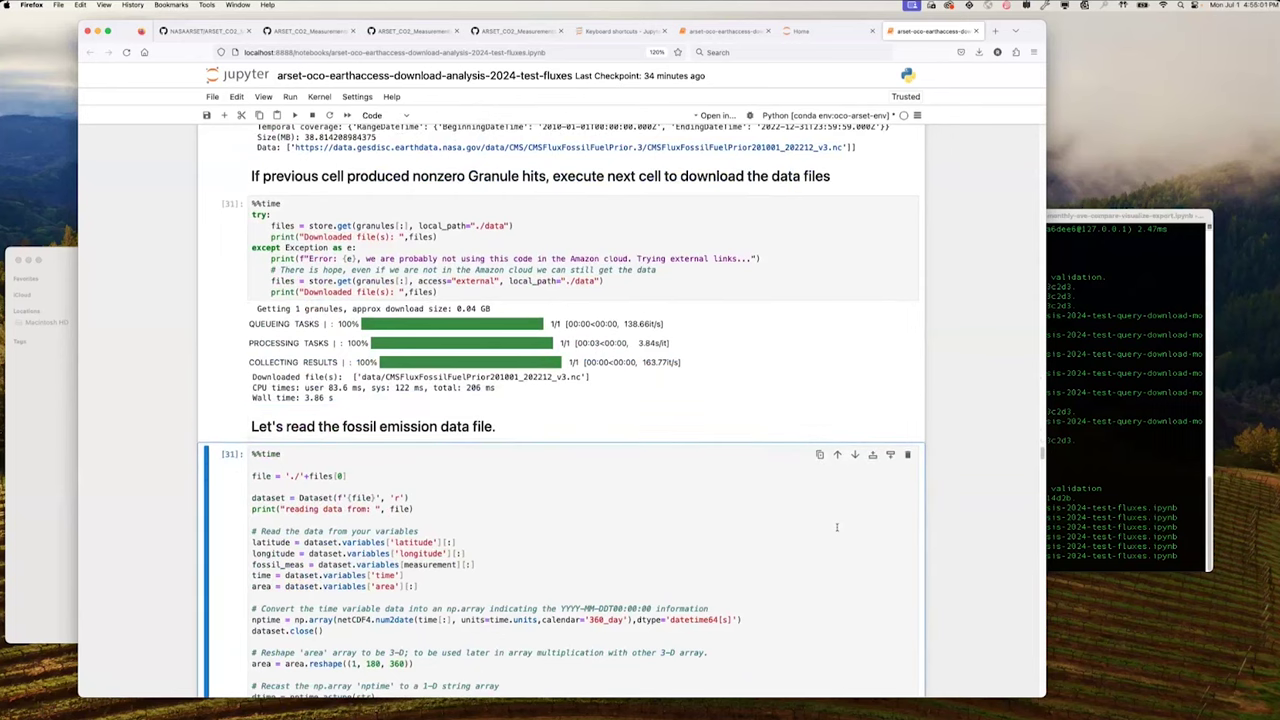
pyautogui.hotkey('shift', 'Return')
# Review the March 2016 fossil emission map and draw the July 2016 map, both 0–2.5 g m-2 day-1
pyautogui.scroll(-5, 837, 527)
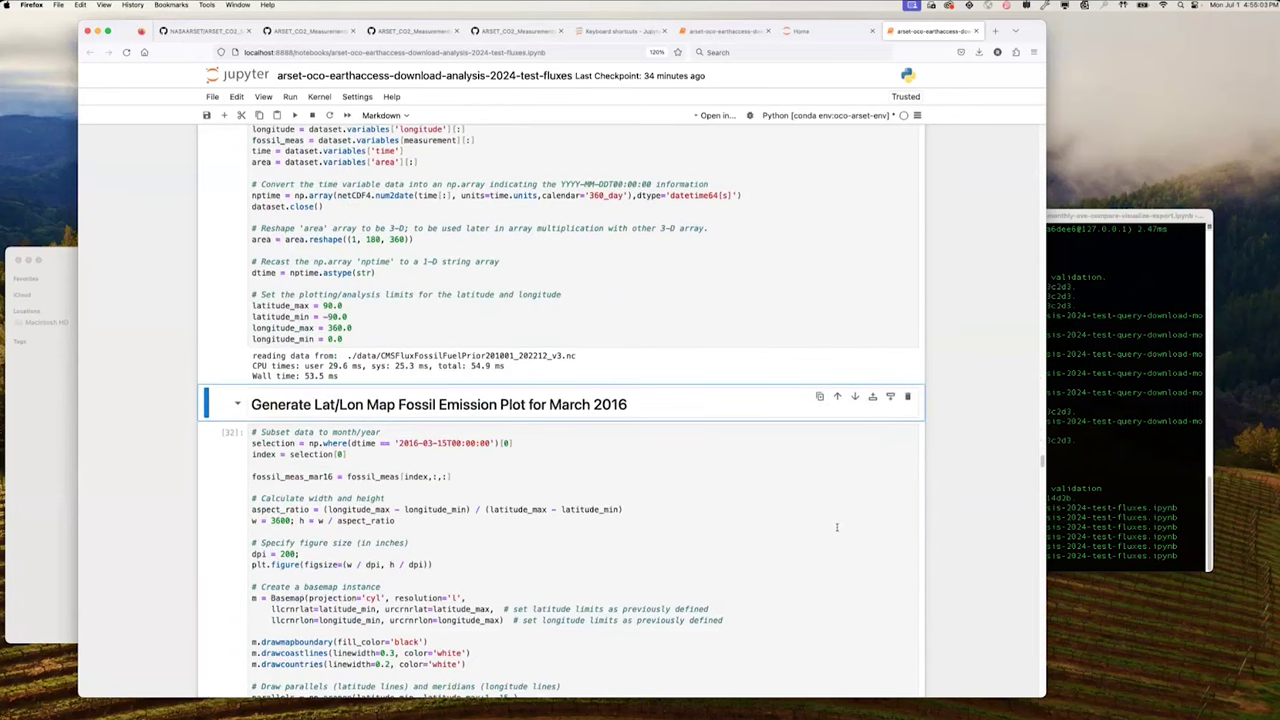
pyautogui.scroll(-1, 837, 527)
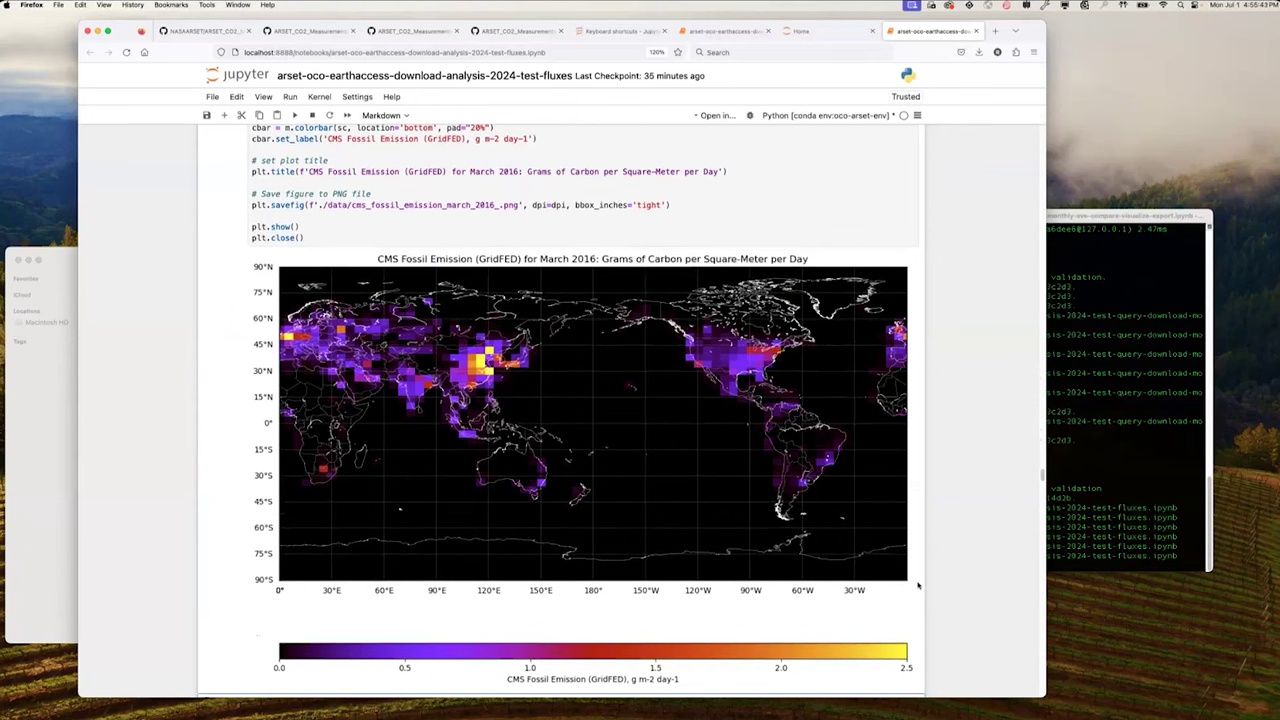
pyautogui.scroll(-1, 918, 585)
pyautogui.scroll(-2, 918, 585)
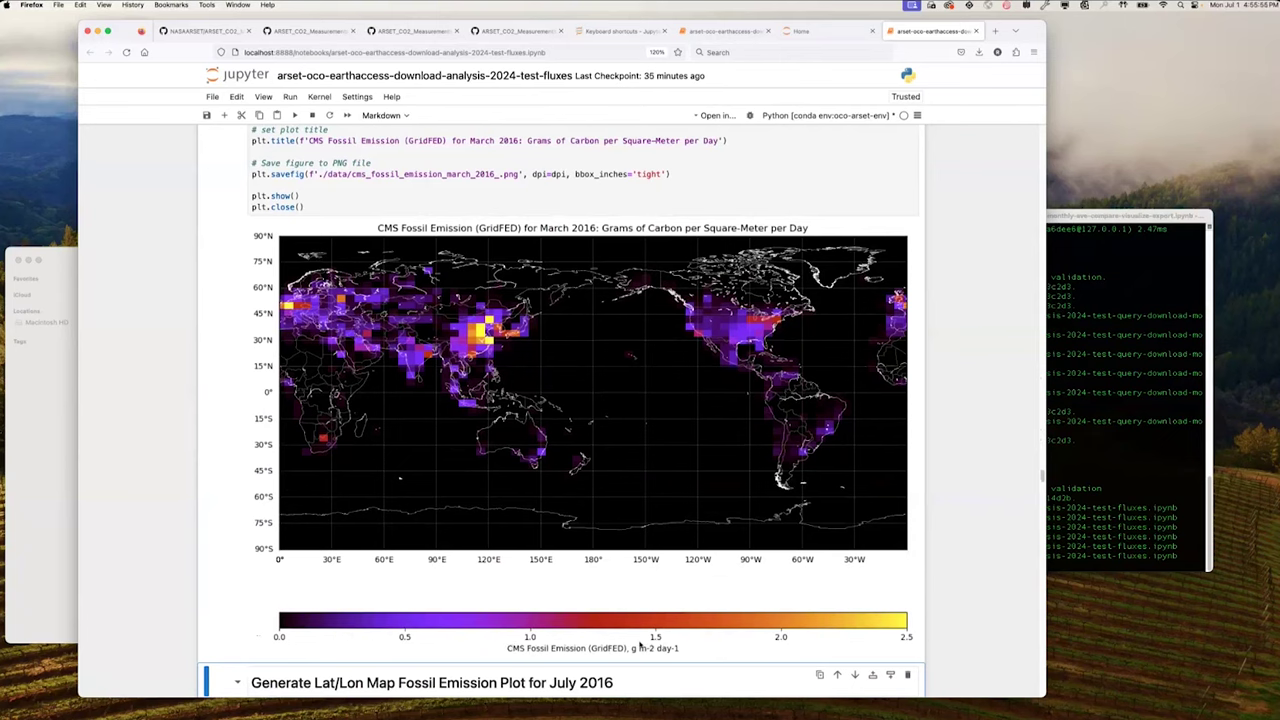
pyautogui.scroll(-4, 640, 648)
pyautogui.click(638, 642)
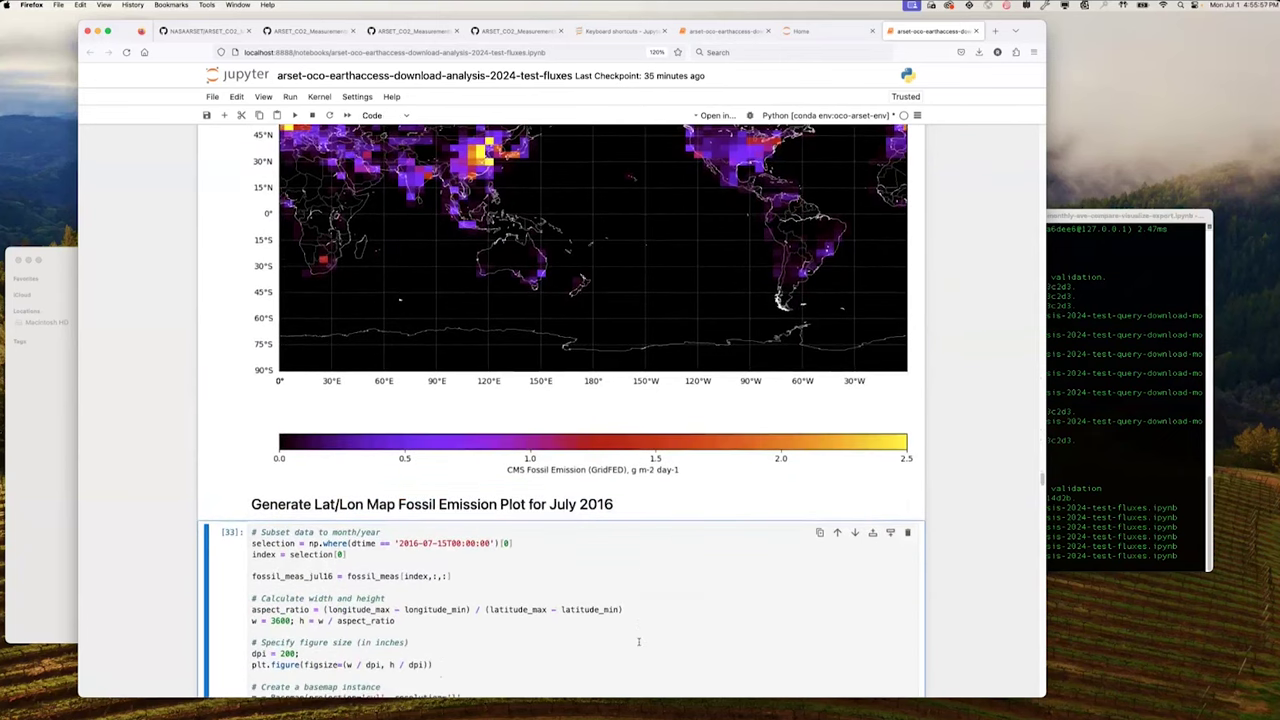
pyautogui.scroll(-3, 638, 642)
pyautogui.hotkey('shift', 'Return')
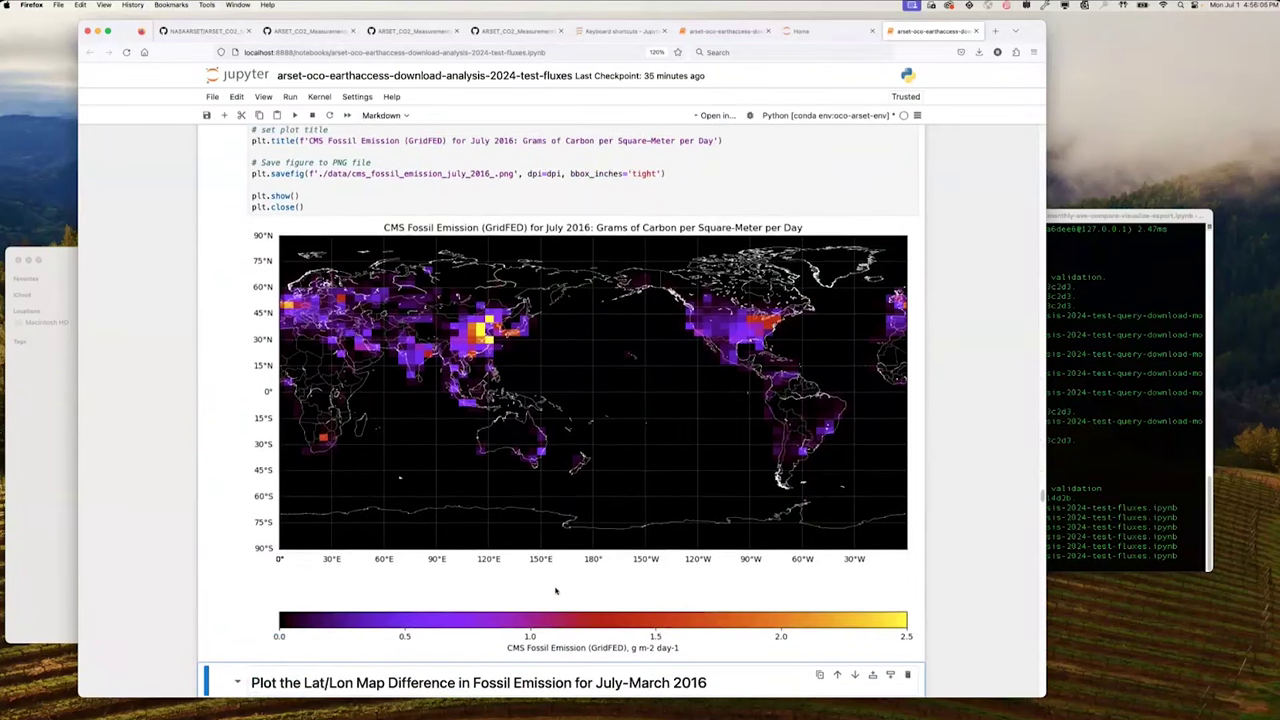
# Plot the July minus March 2016 fossil emission difference map, scaled −0.50 to 0.50 g m-2 day-1
pyautogui.scroll(-3, 560, 597)
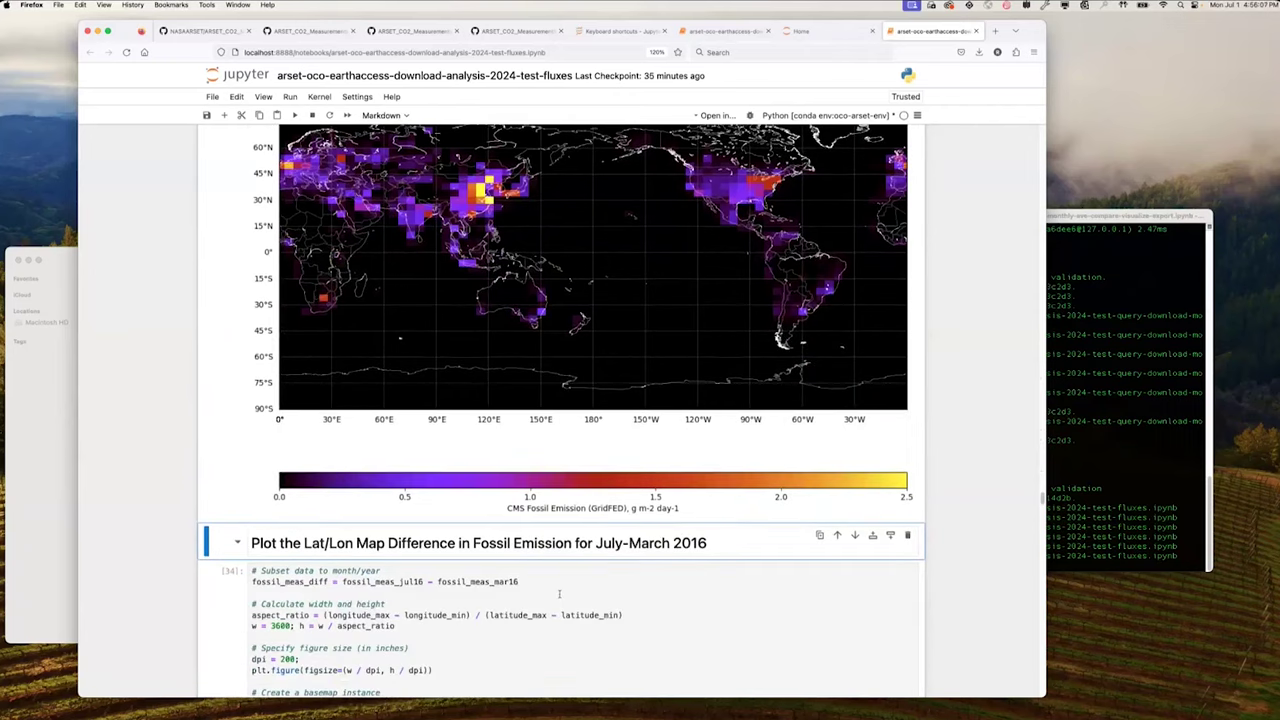
pyautogui.click(560, 596)
pyautogui.scroll(-2, 560, 595)
pyautogui.hotkey('shift', 'Return')
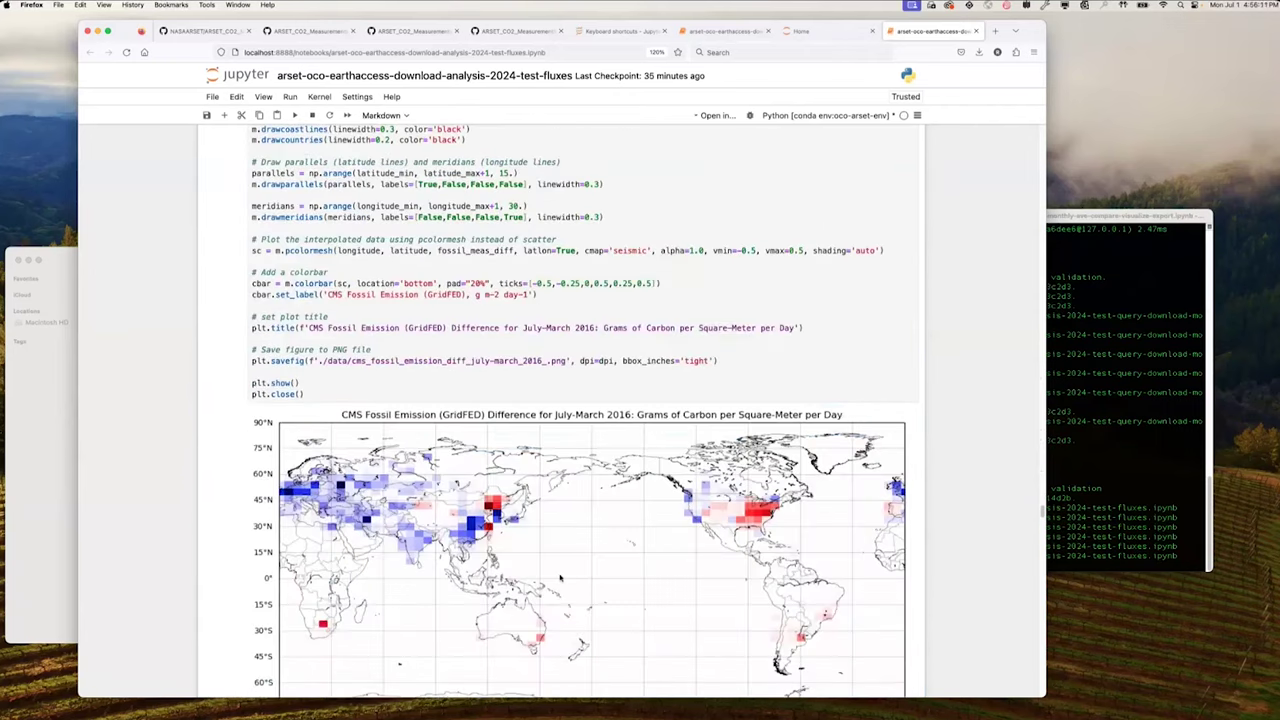
pyautogui.scroll(-3, 560, 578)
pyautogui.scroll(-2, 560, 578)
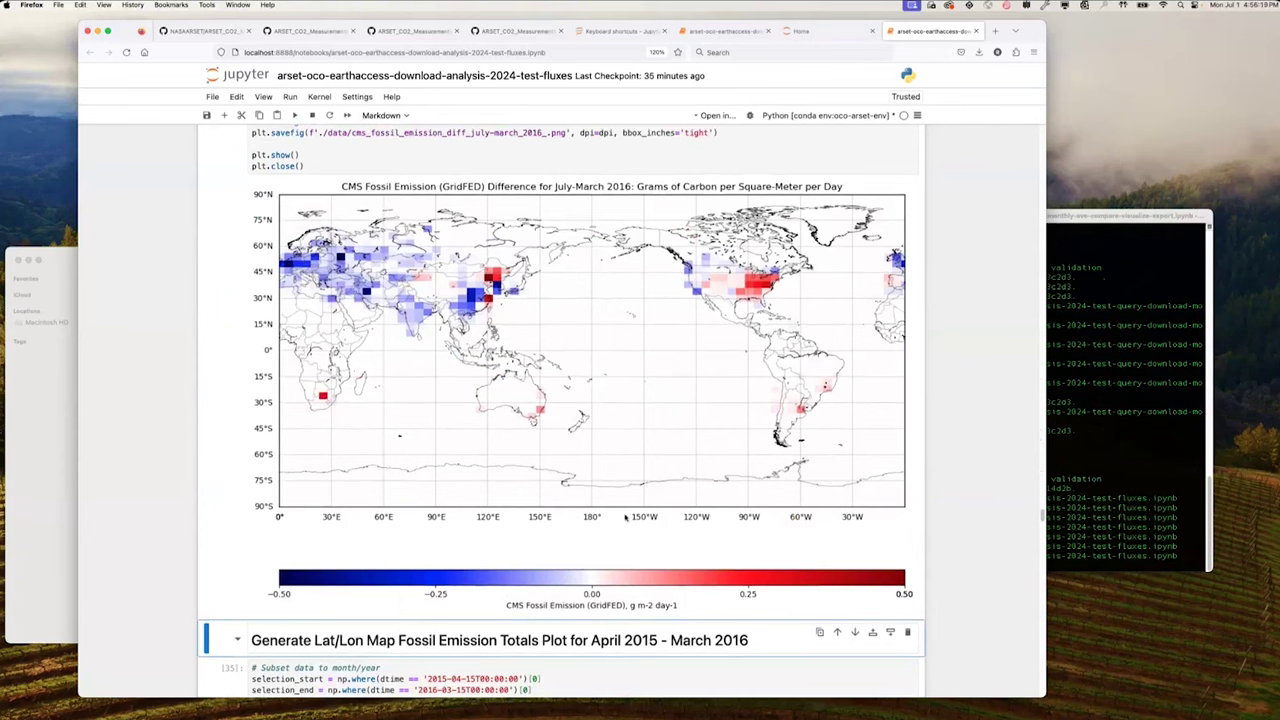
pyautogui.scroll(-1, 698, 514)
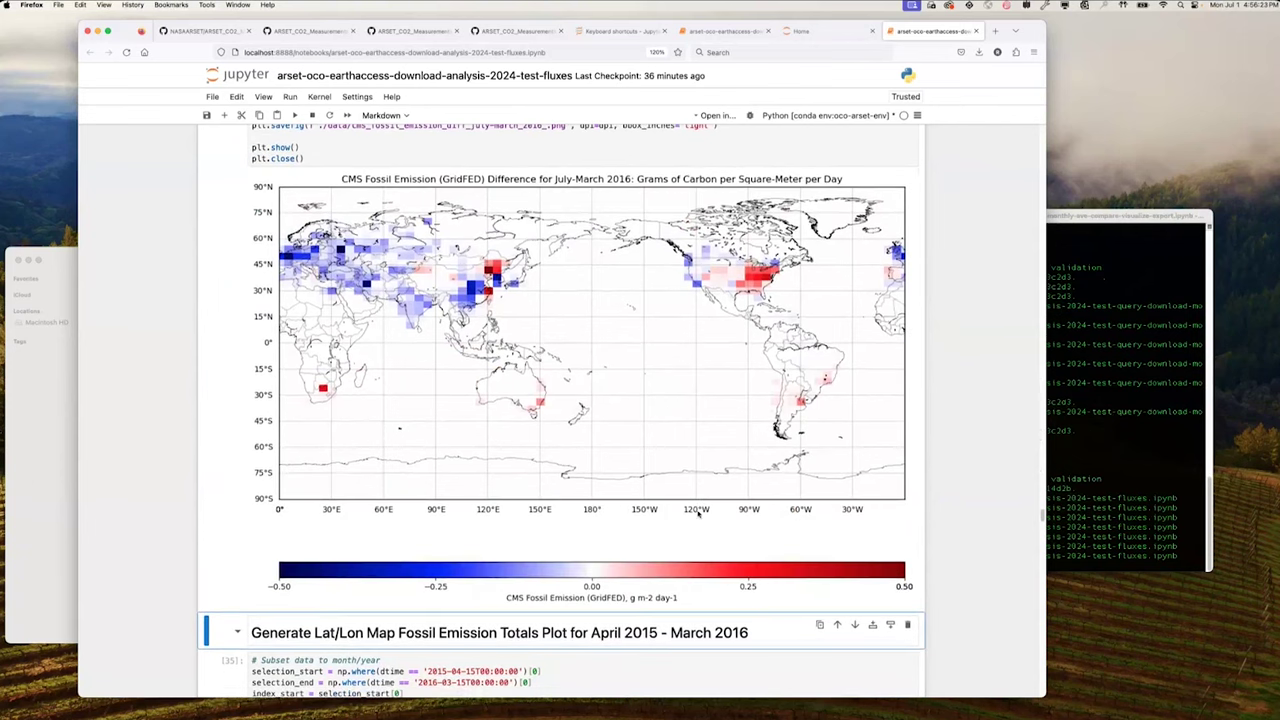
pyautogui.scroll(-1, 698, 514)
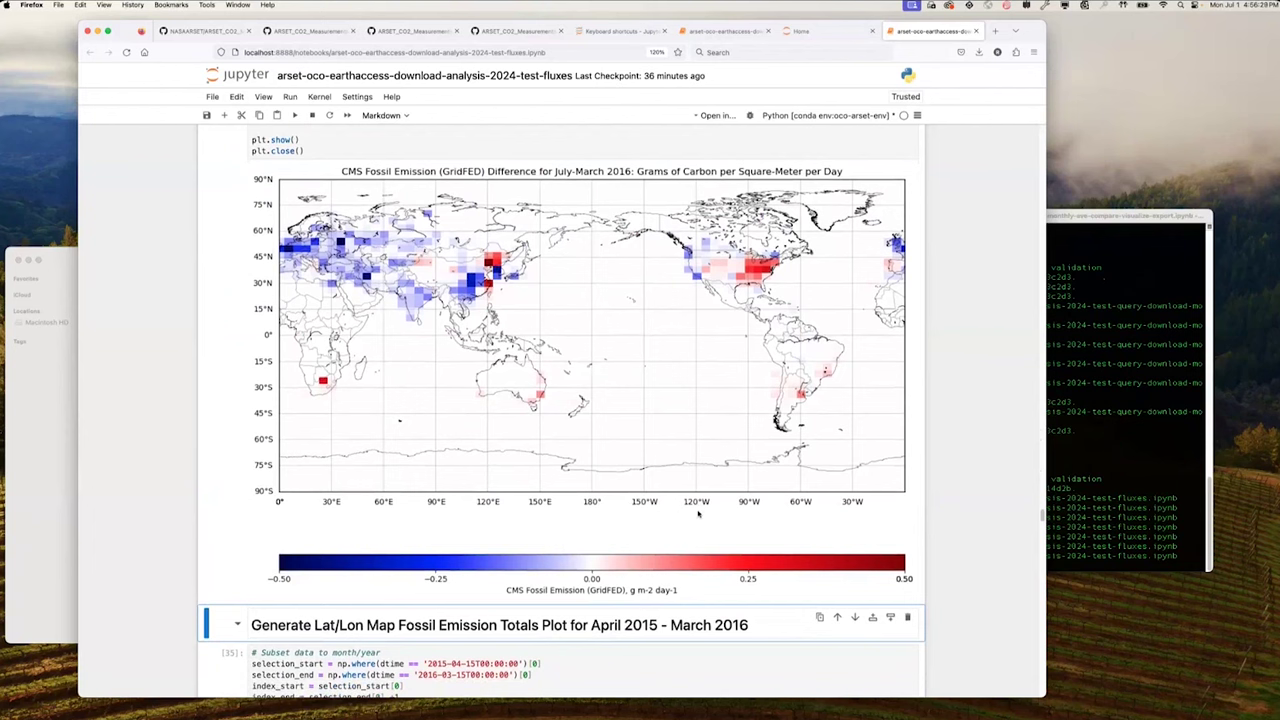
pyautogui.scroll(-1, 698, 514)
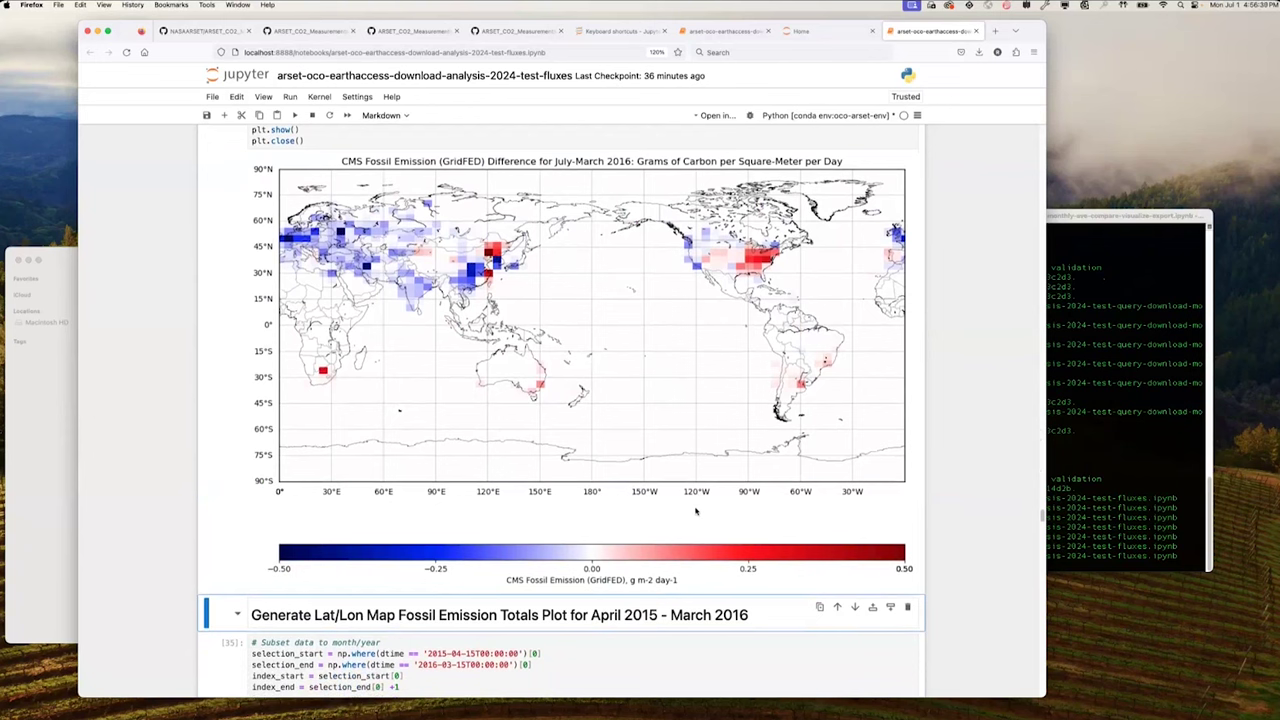
# Select the April 2015 – March 2016 fossil totals code cell
pyautogui.scroll(-3, 695, 510)
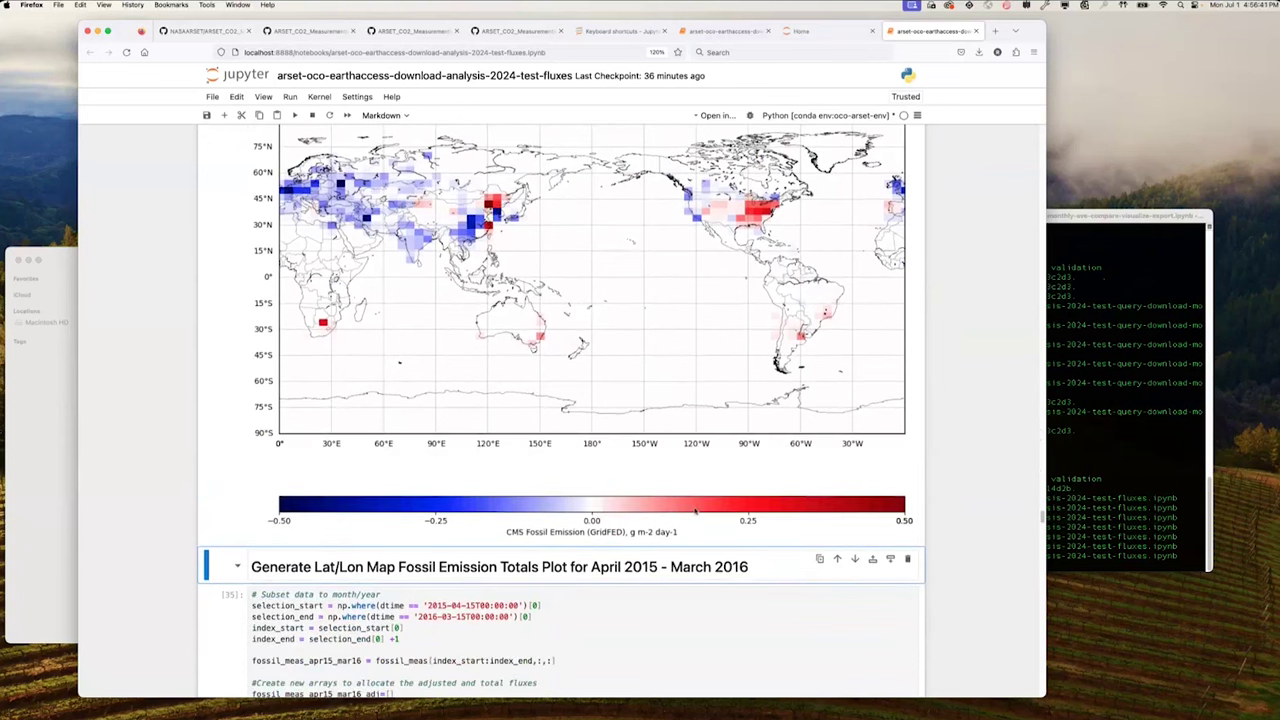
pyautogui.click(694, 507)
pyautogui.scroll(-1, 694, 507)
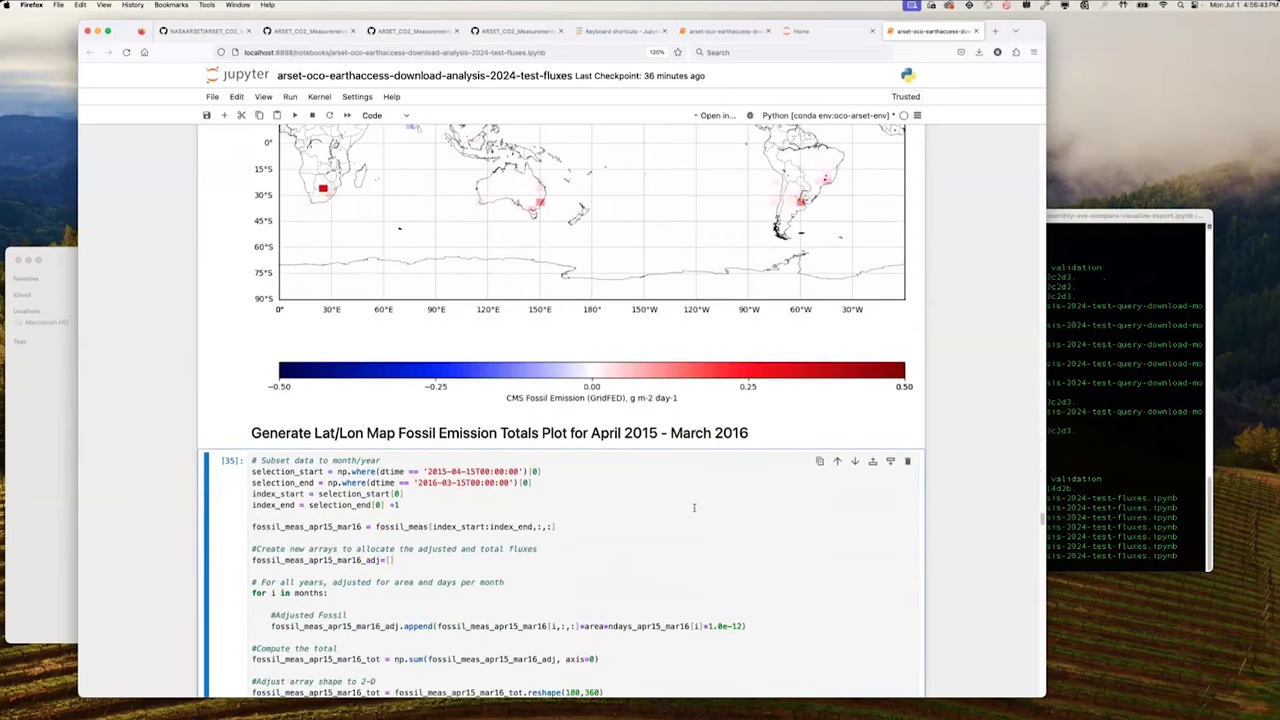
pyautogui.scroll(-2, 694, 507)
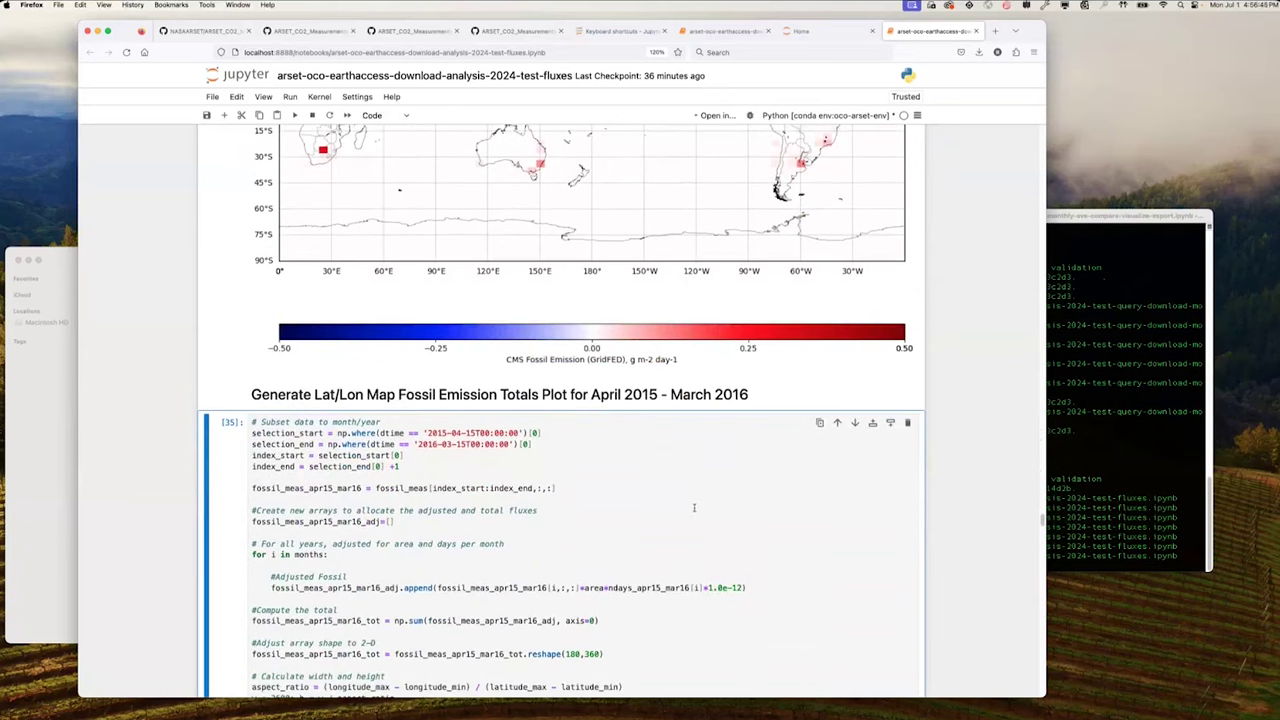
# Move through the fossil totals cells to the April 2016–March 2017 totals map, scaled 0–5 Tg yr-1
pyautogui.press('Down')
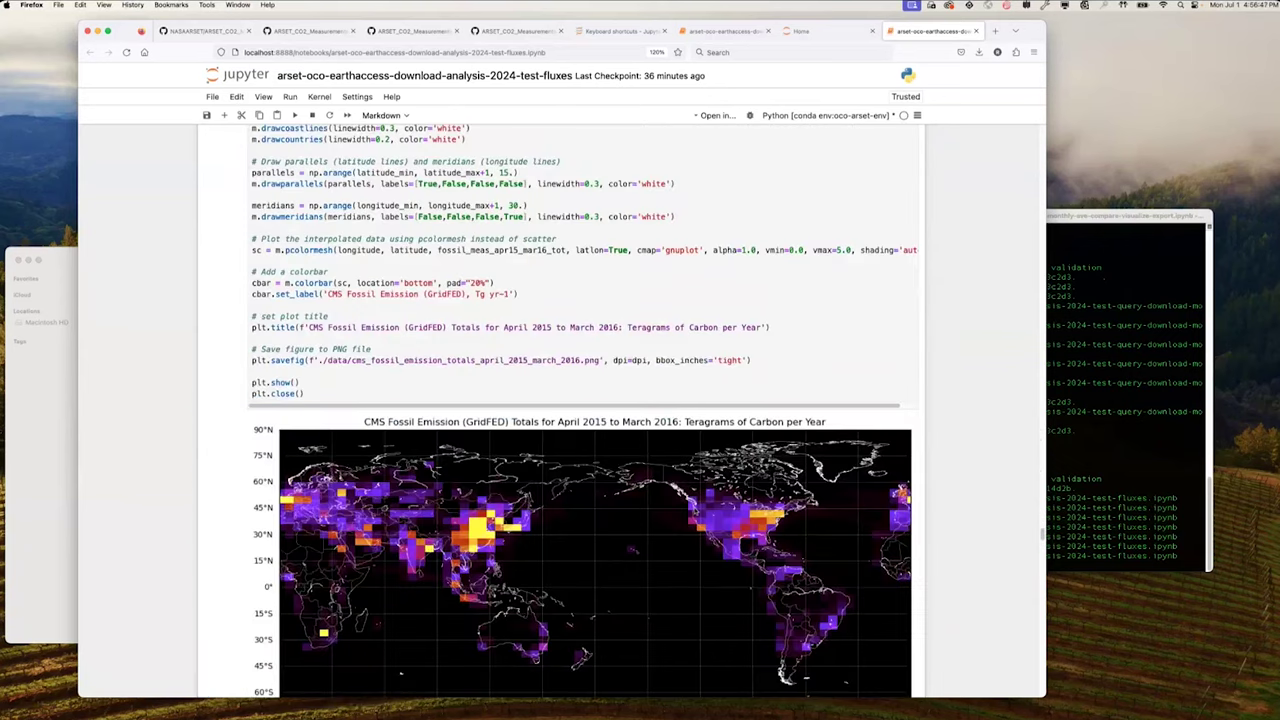
pyautogui.scroll(-6, 694, 507)
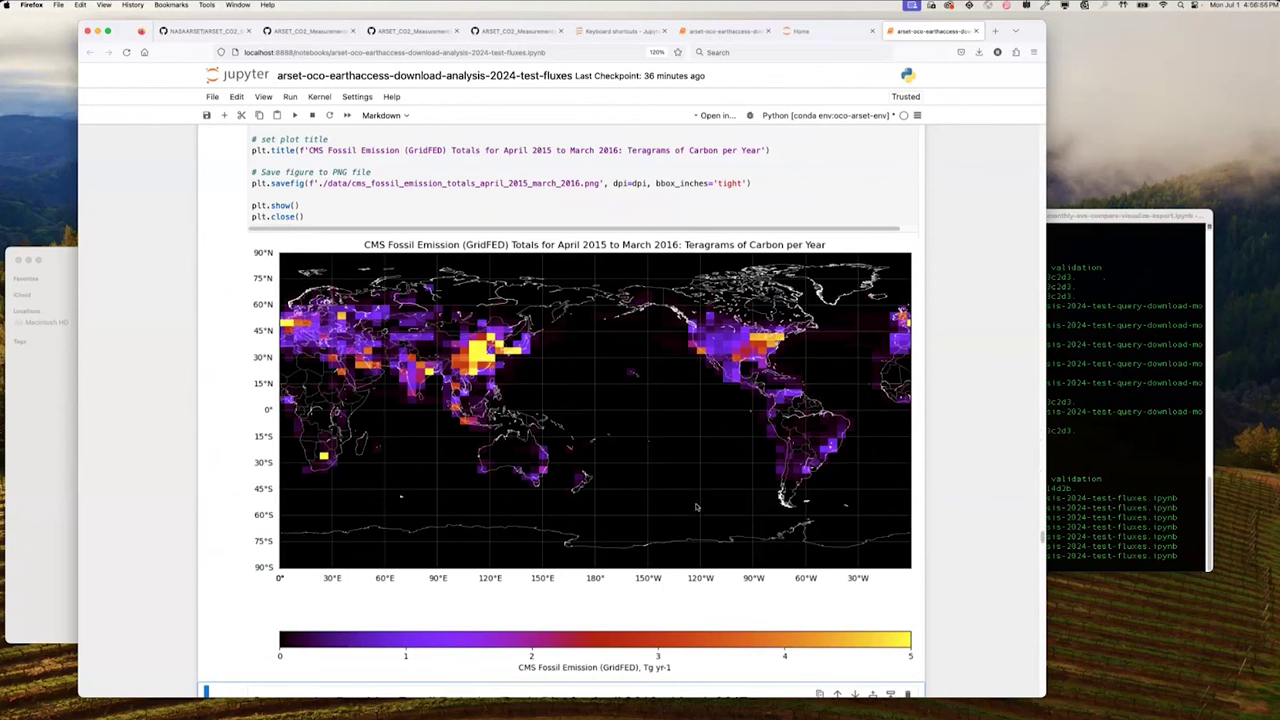
pyautogui.scroll(-4, 631, 492)
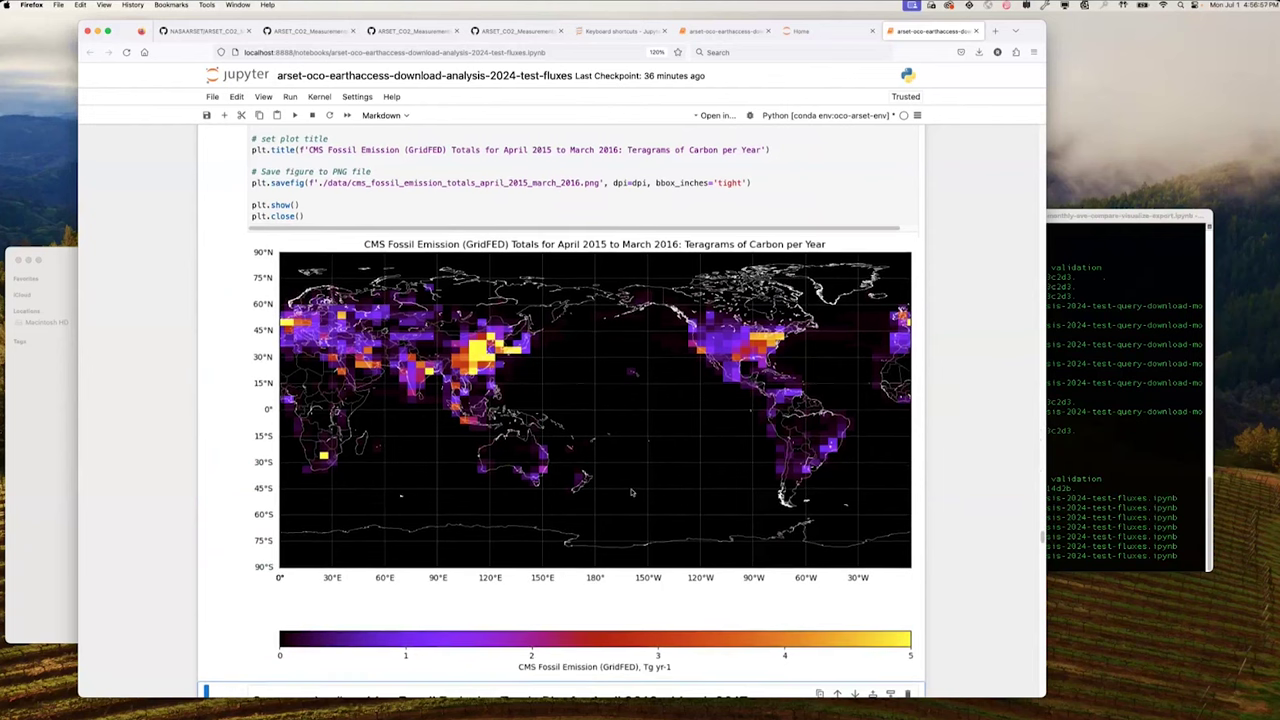
pyautogui.scroll(-2, 631, 492)
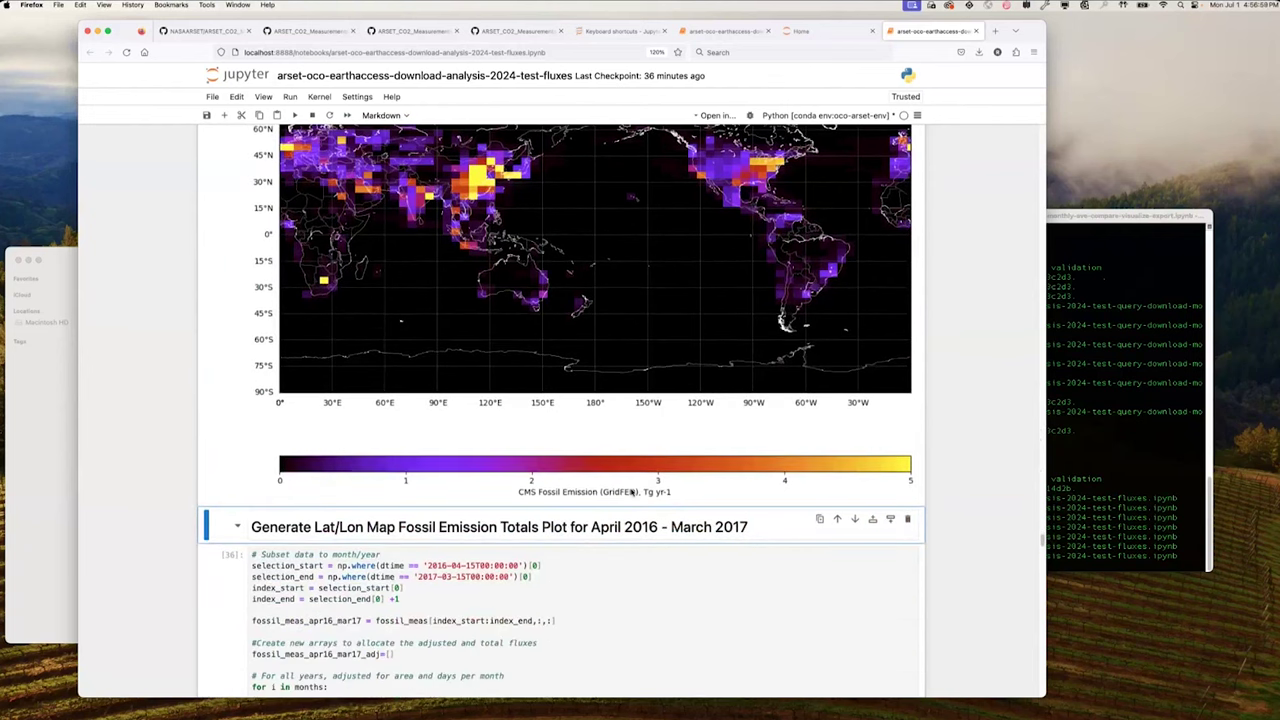
pyautogui.scroll(-5, 633, 492)
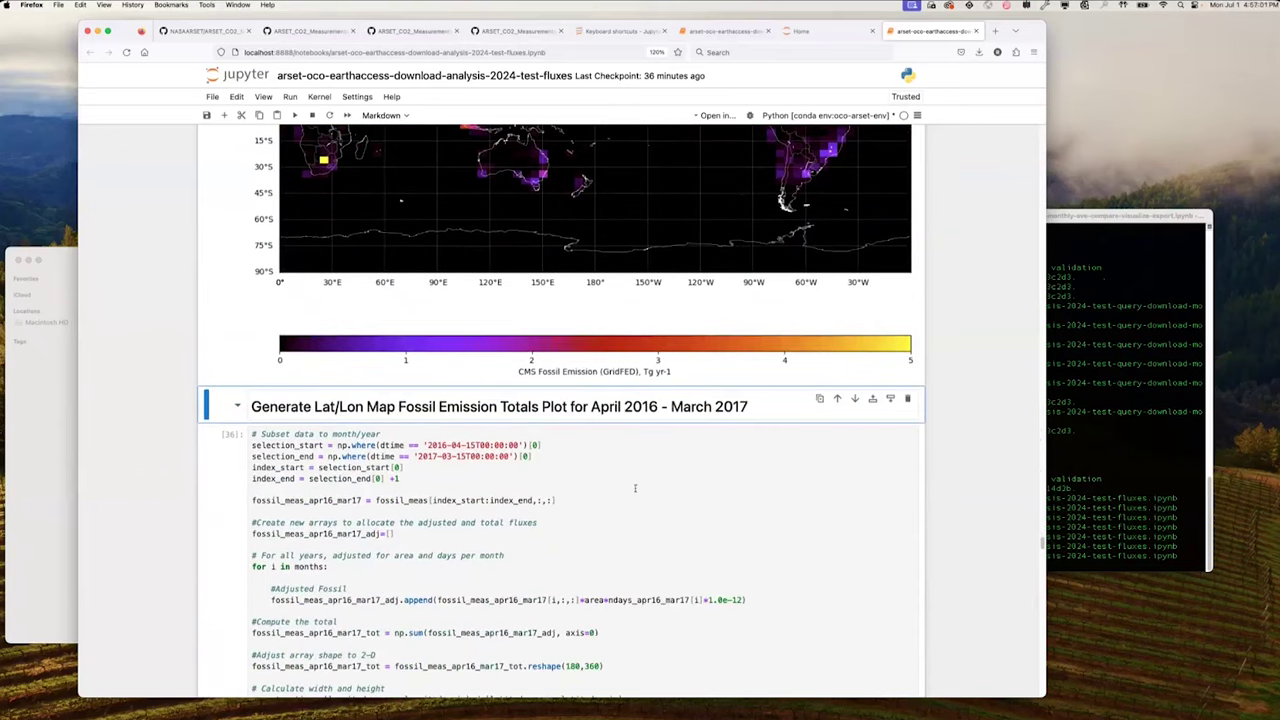
pyautogui.scroll(-2, 634, 488)
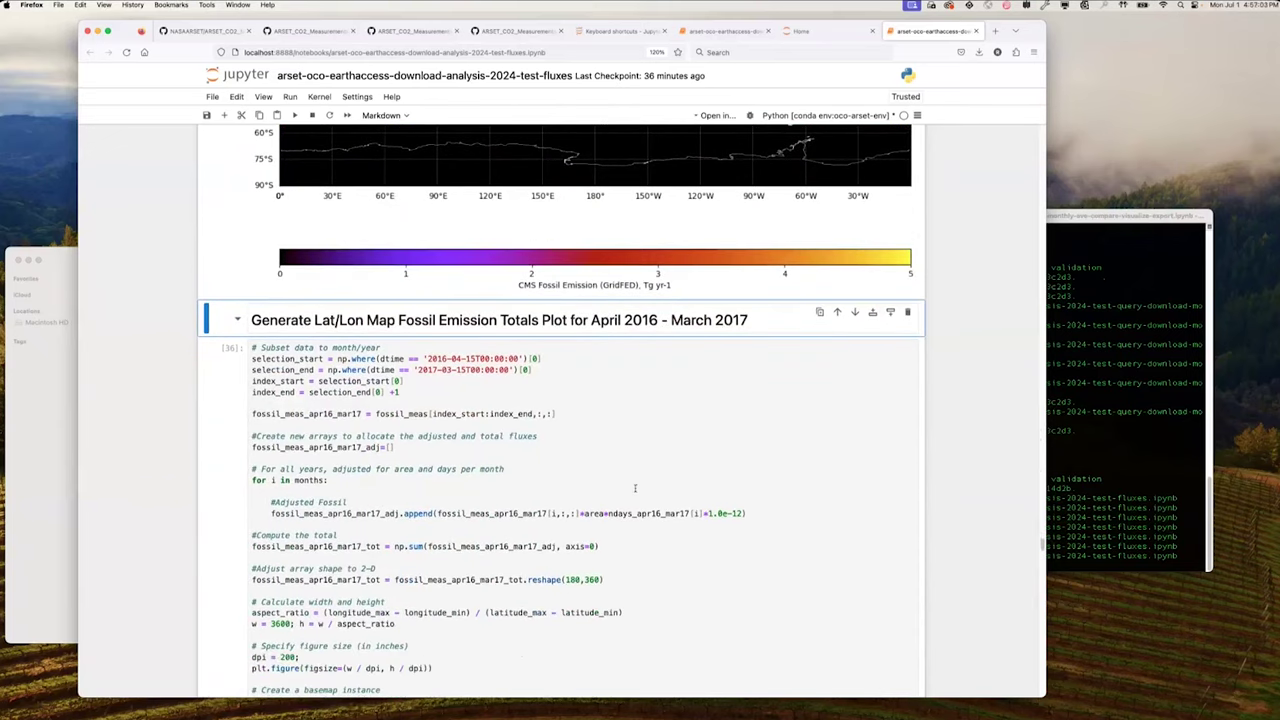
pyautogui.scroll(-15, 634, 488)
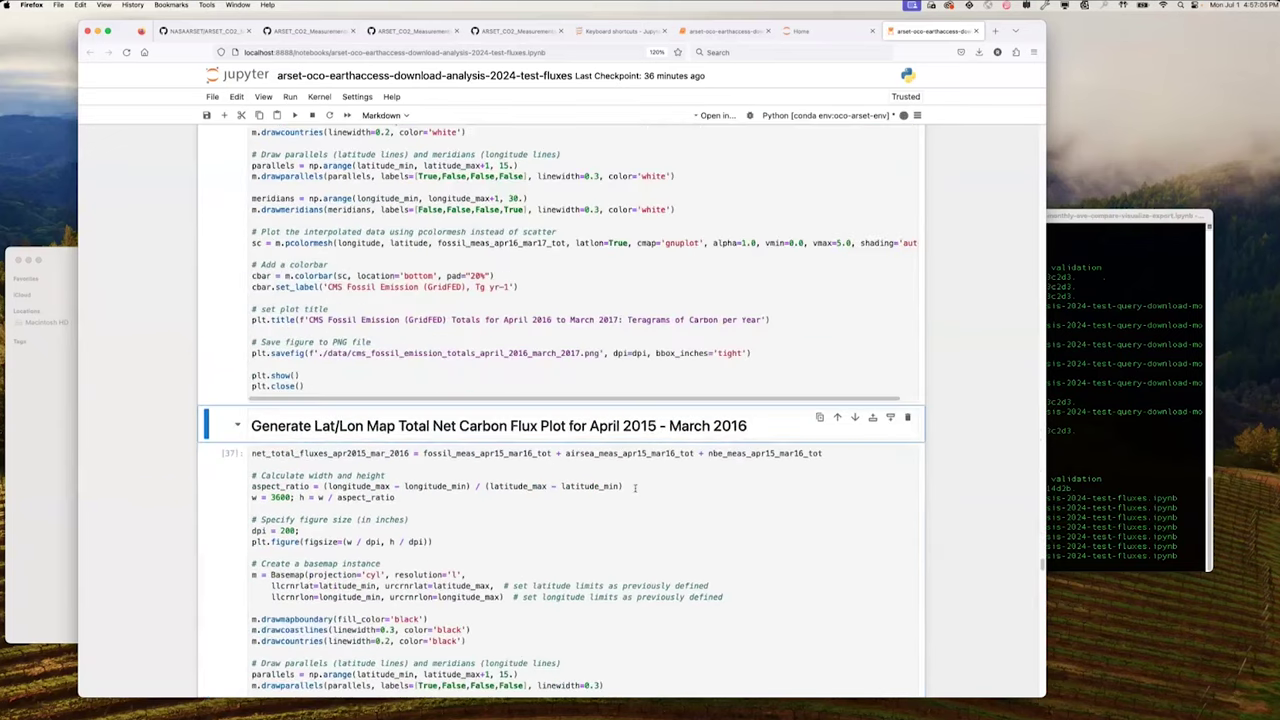
pyautogui.scroll(-4, 635, 488)
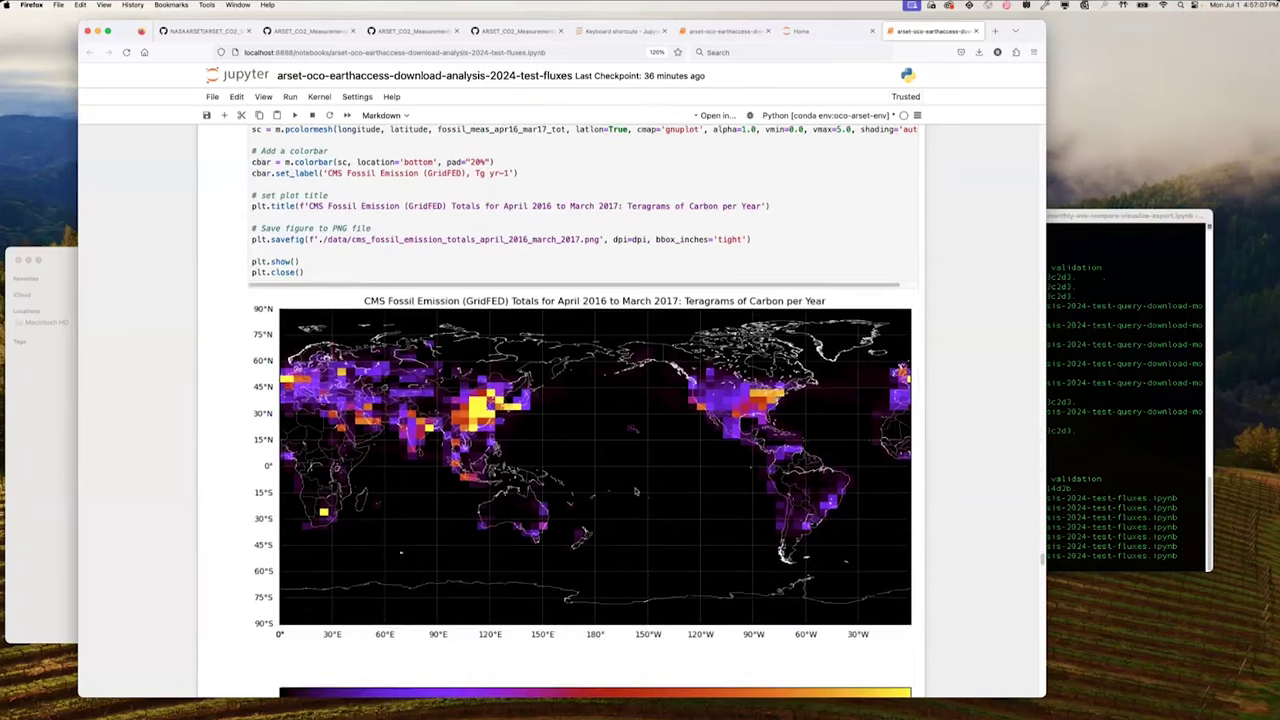
pyautogui.scroll(-3, 635, 491)
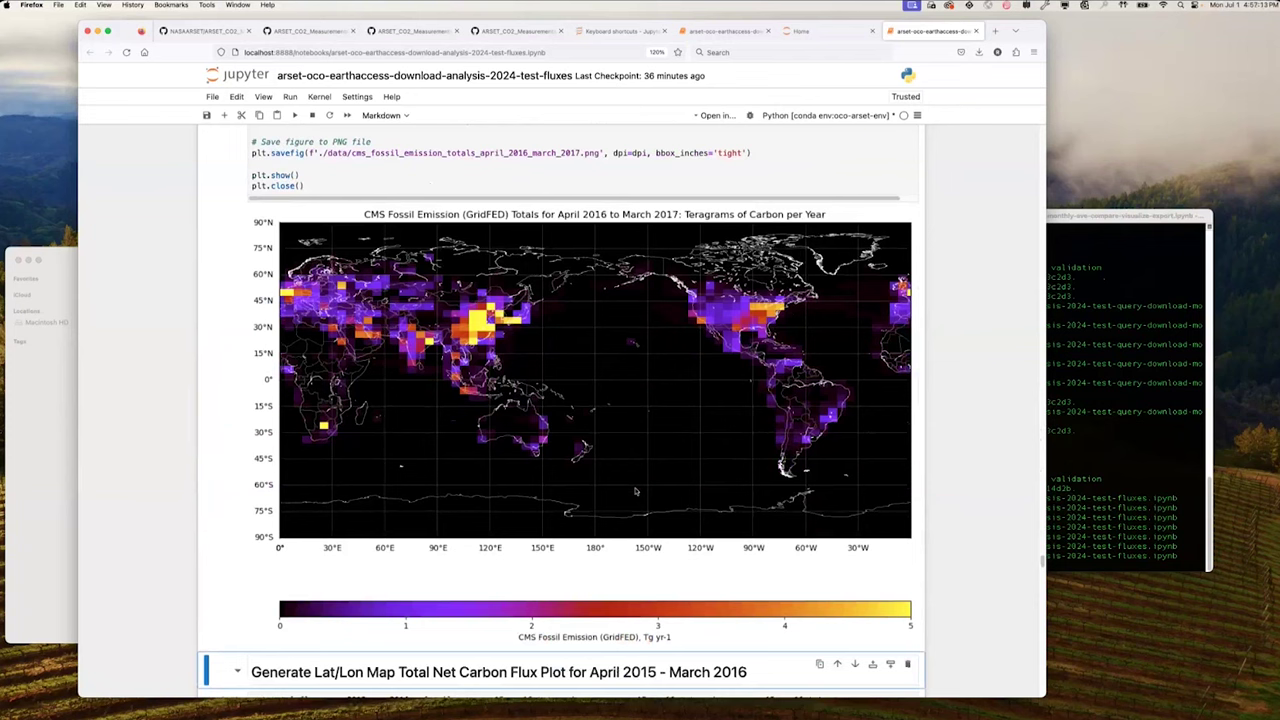
pyautogui.scroll(-8, 635, 491)
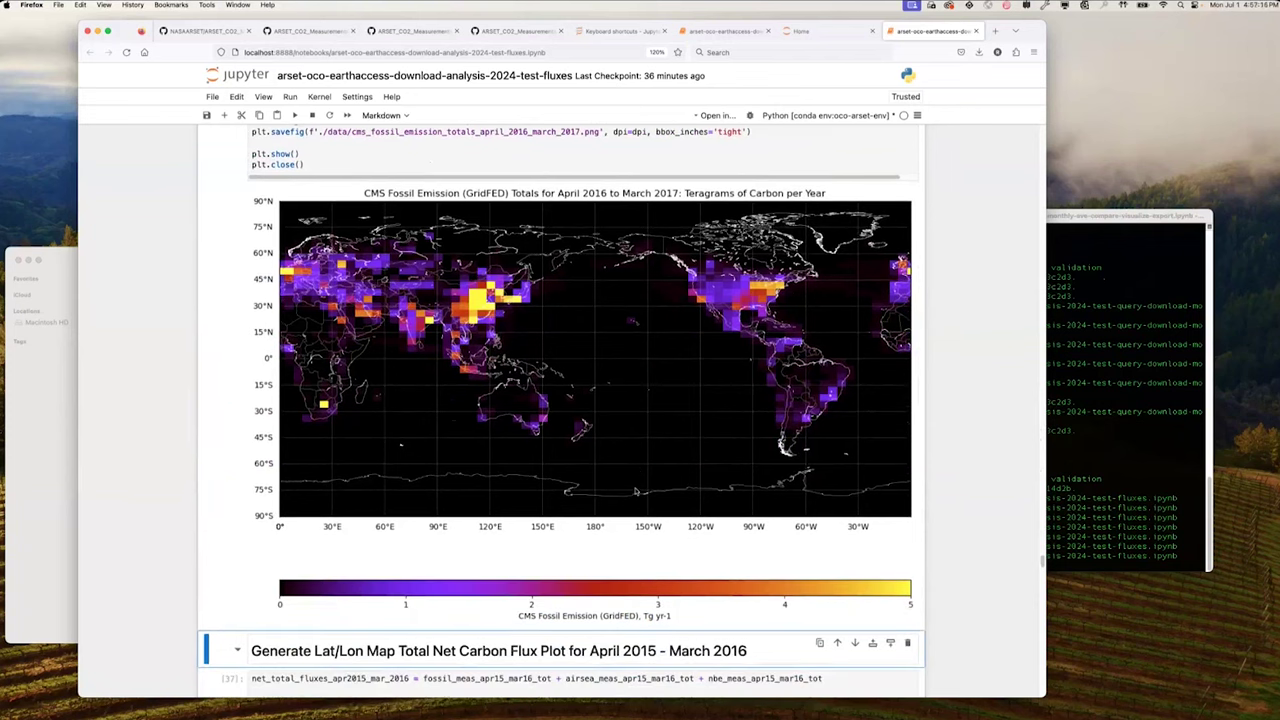
# Run cell [37] to draw the CMS total net carbon flux map for April 2015–March 2016
pyautogui.press('Down')
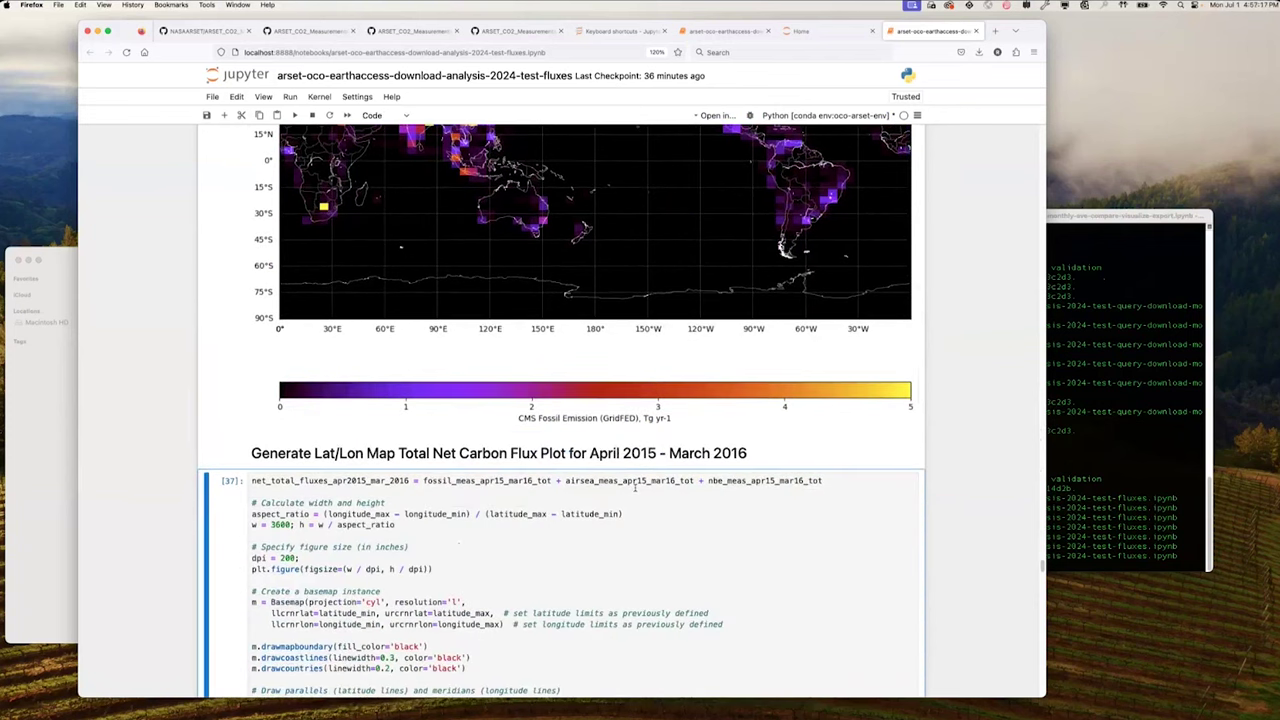
pyautogui.scroll(-2, 635, 488)
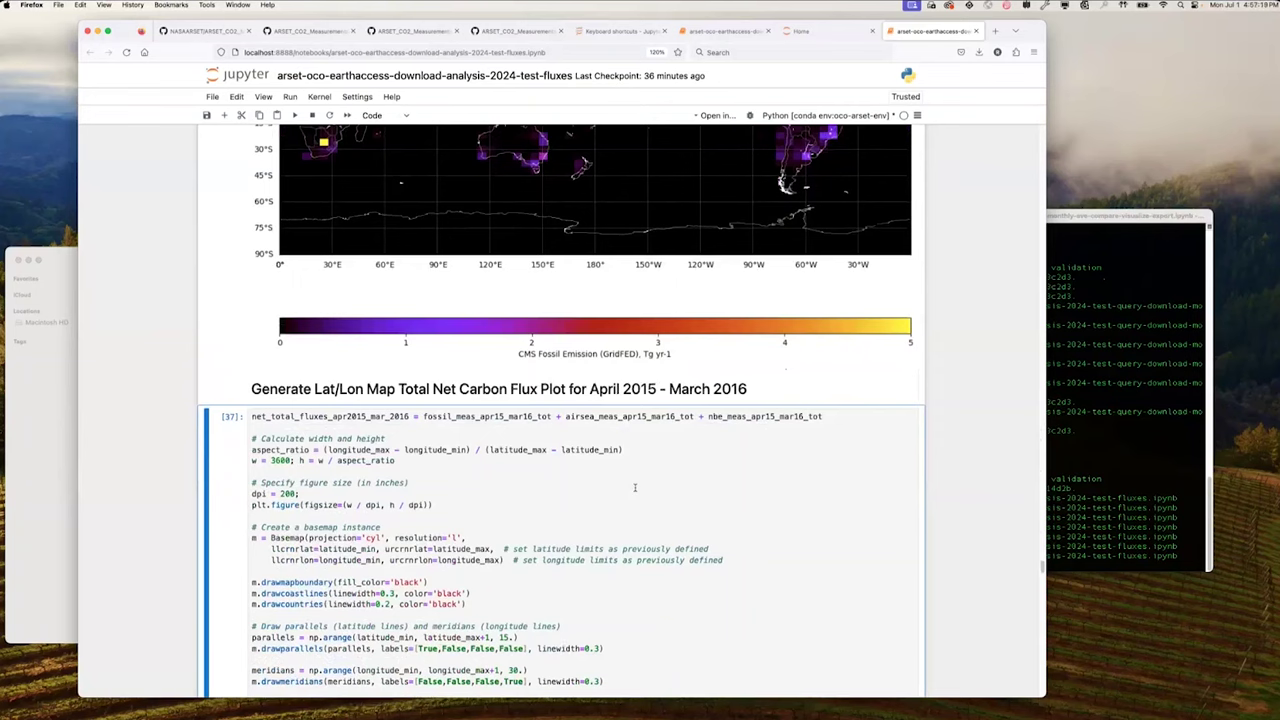
pyautogui.press('Down')
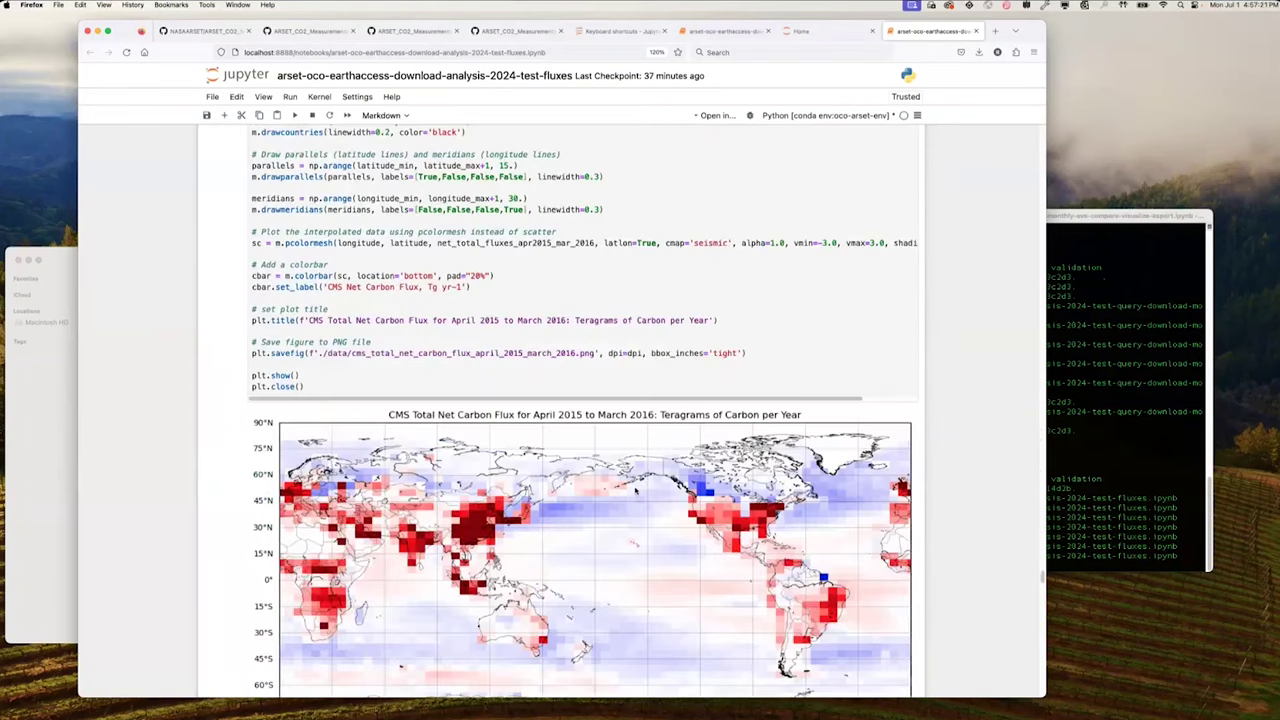
pyautogui.scroll(-3, 635, 488)
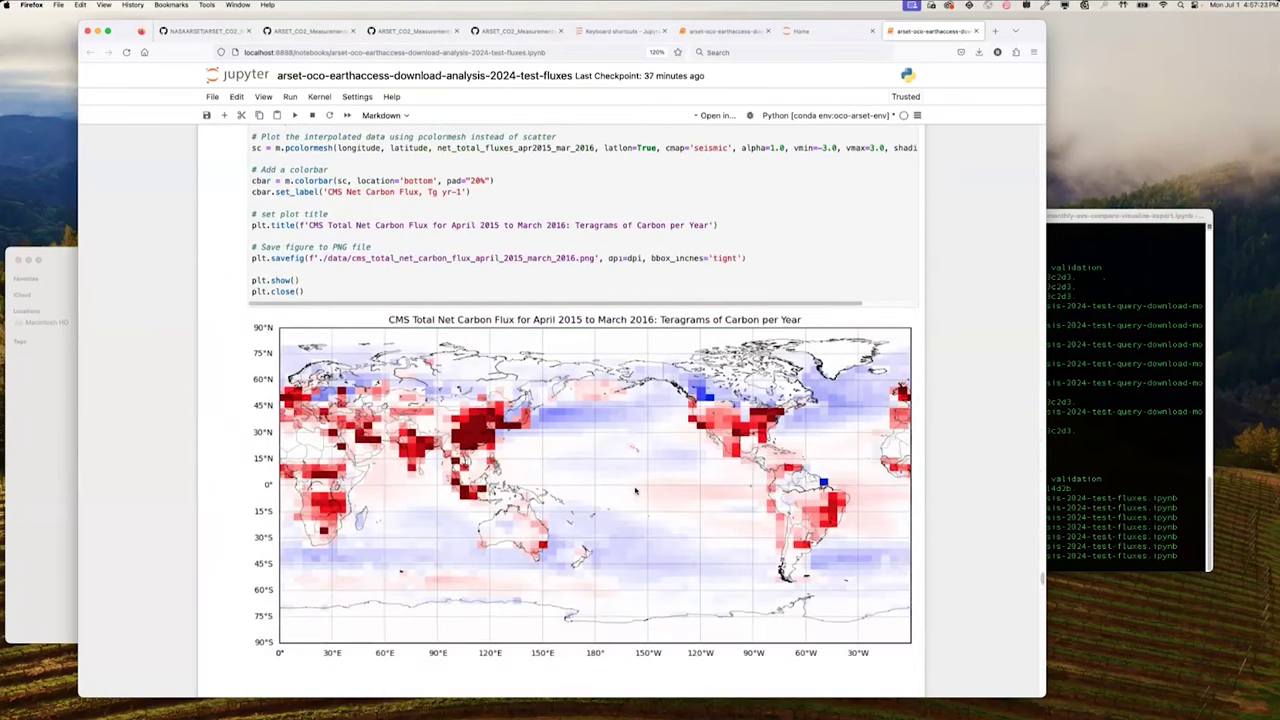
pyautogui.scroll(-1, 635, 490)
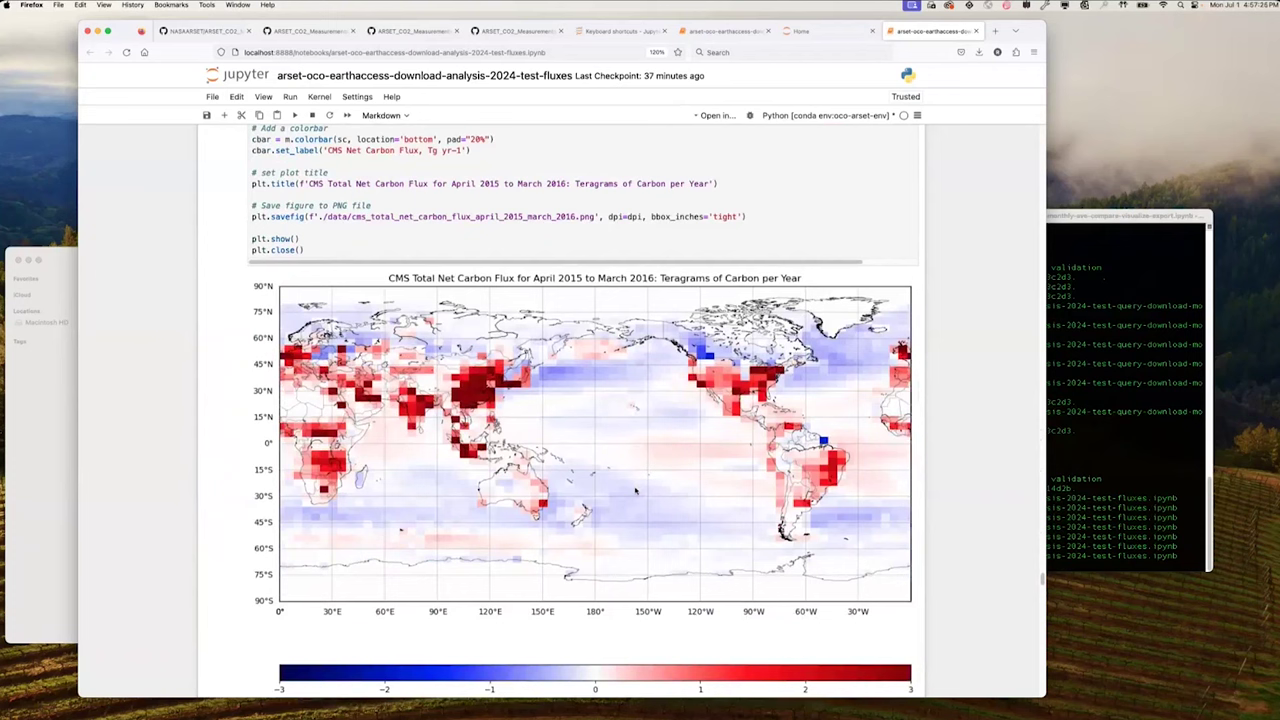
pyautogui.scroll(-1, 635, 490)
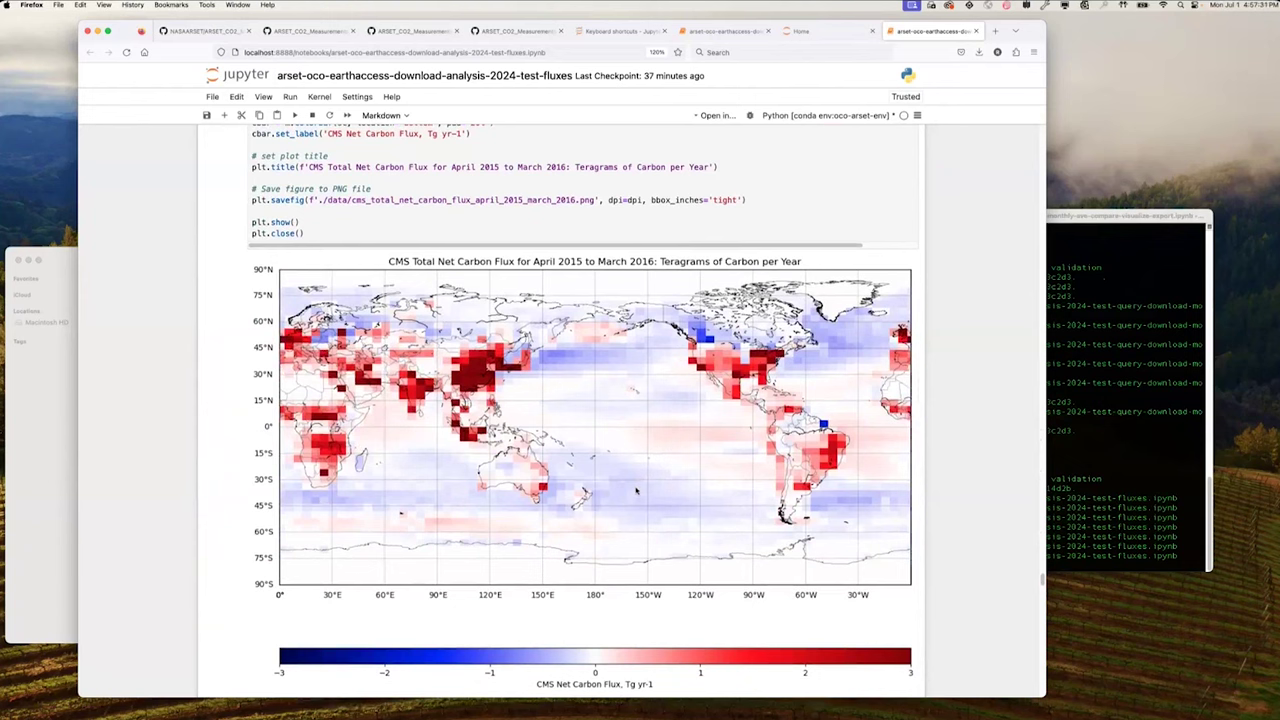
pyautogui.scroll(-1, 636, 489)
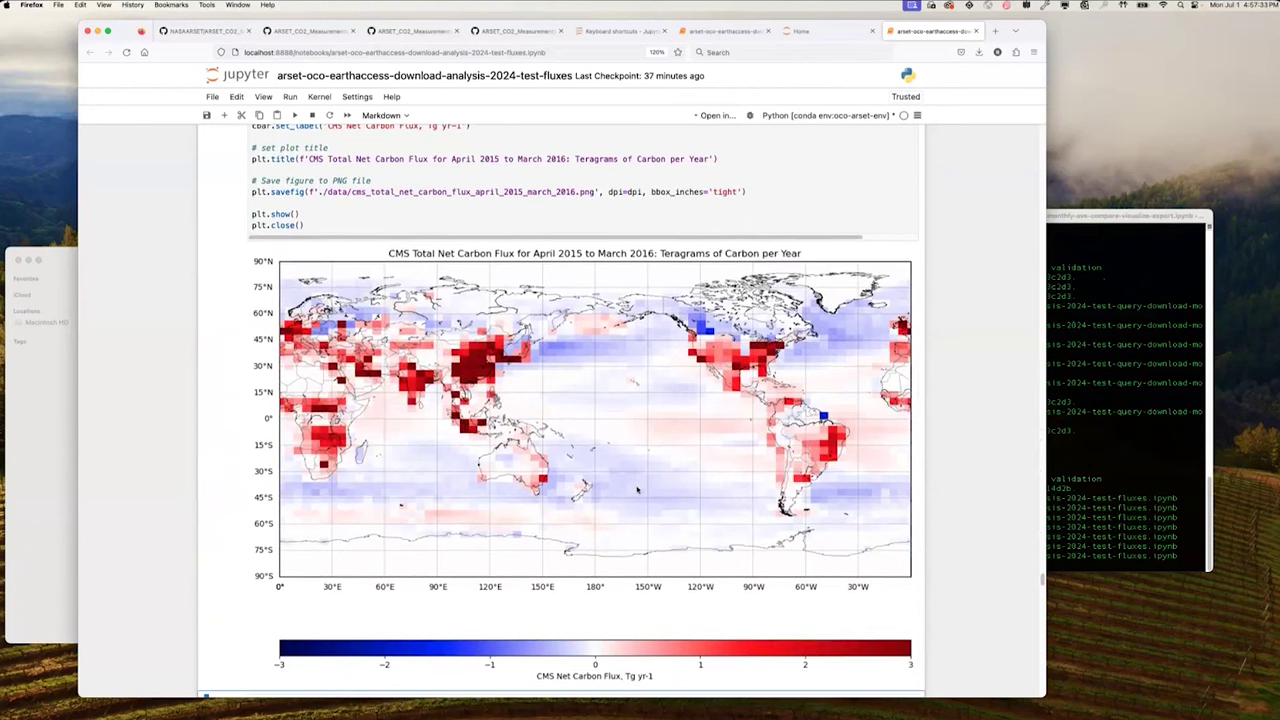
pyautogui.scroll(-10, 637, 488)
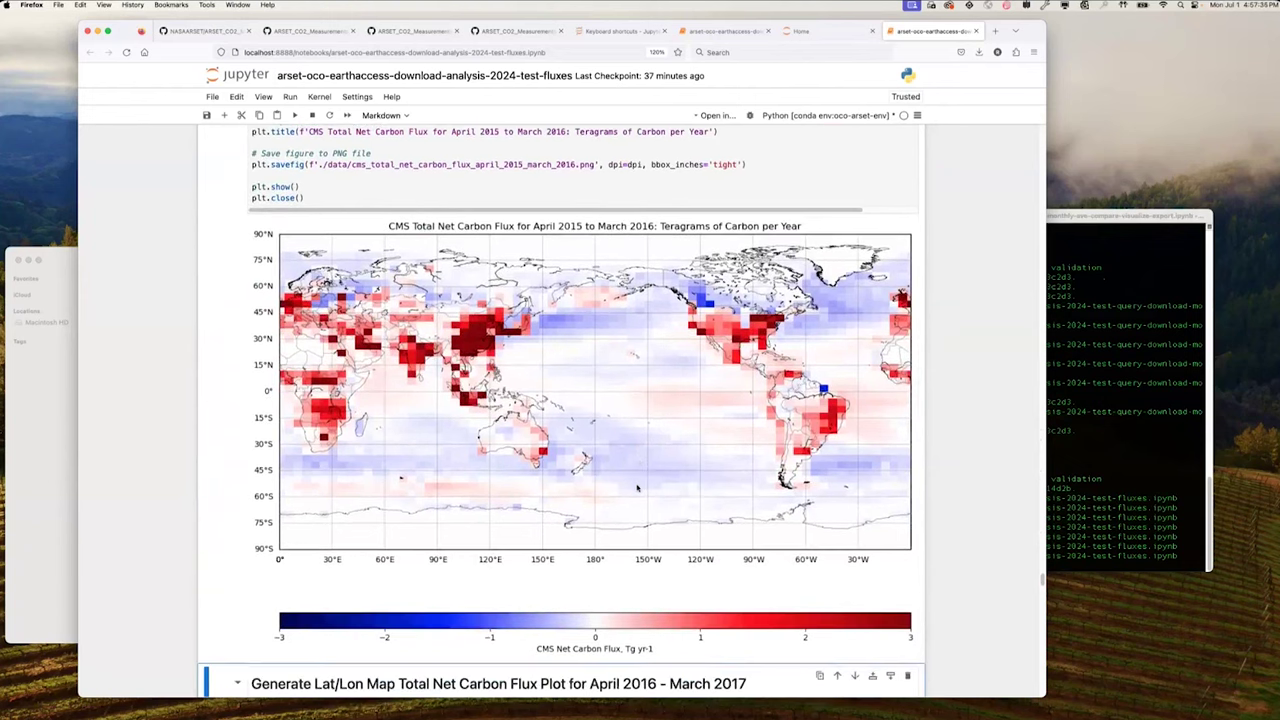
# Run cell [38] to draw the April 2016–March 2017 net flux map, scaled −3 to 3 Tg yr-1
pyautogui.click(636, 484)
pyautogui.hotkey('shift', 'Return')
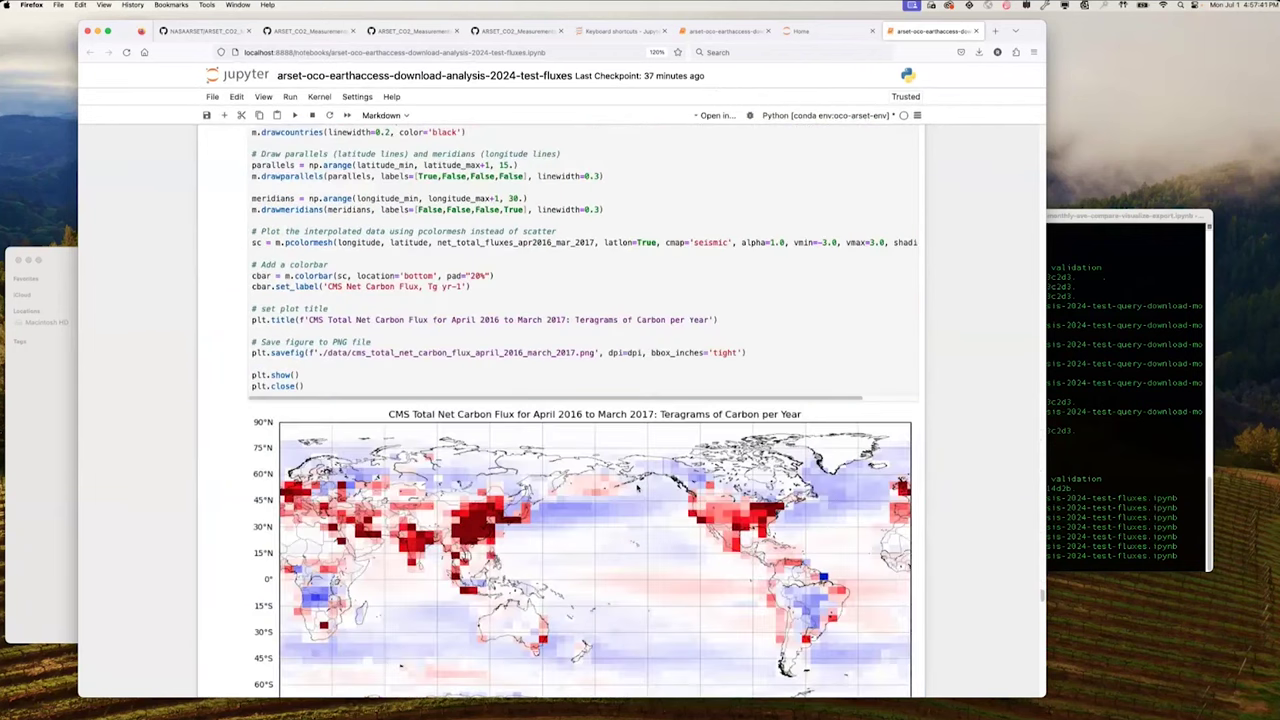
pyautogui.scroll(-5, 637, 488)
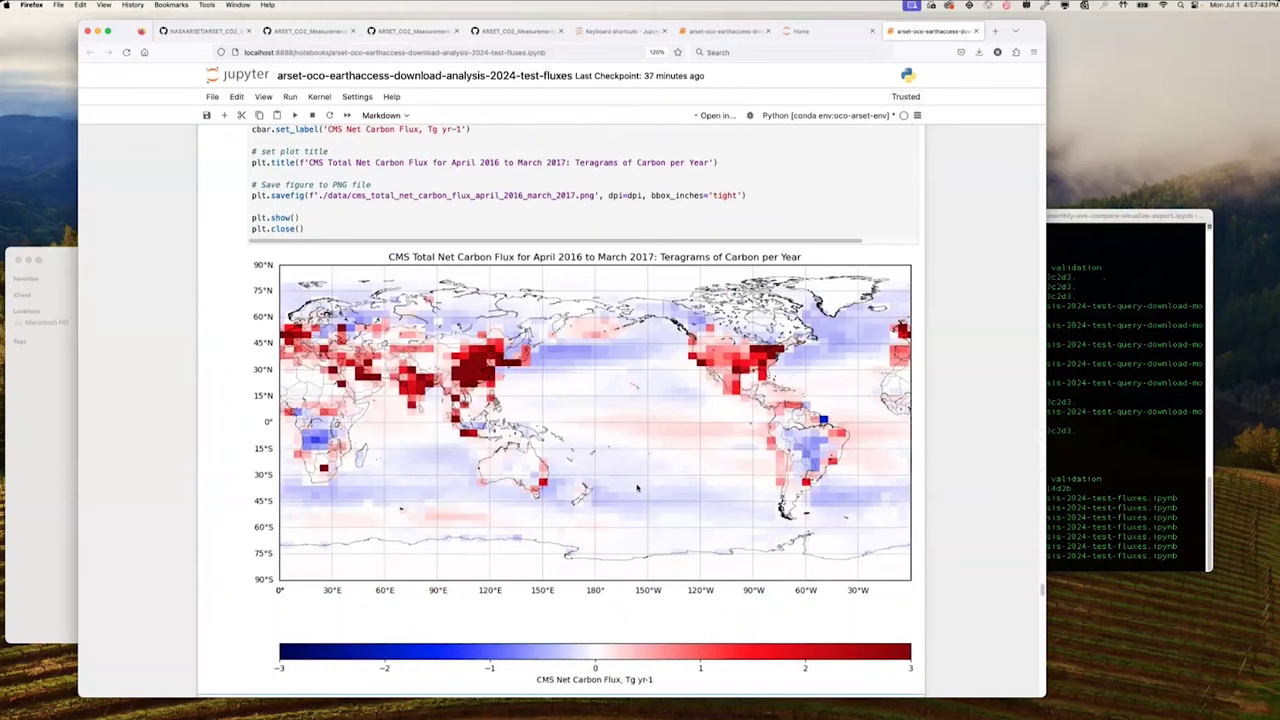
pyautogui.scroll(-1, 637, 488)
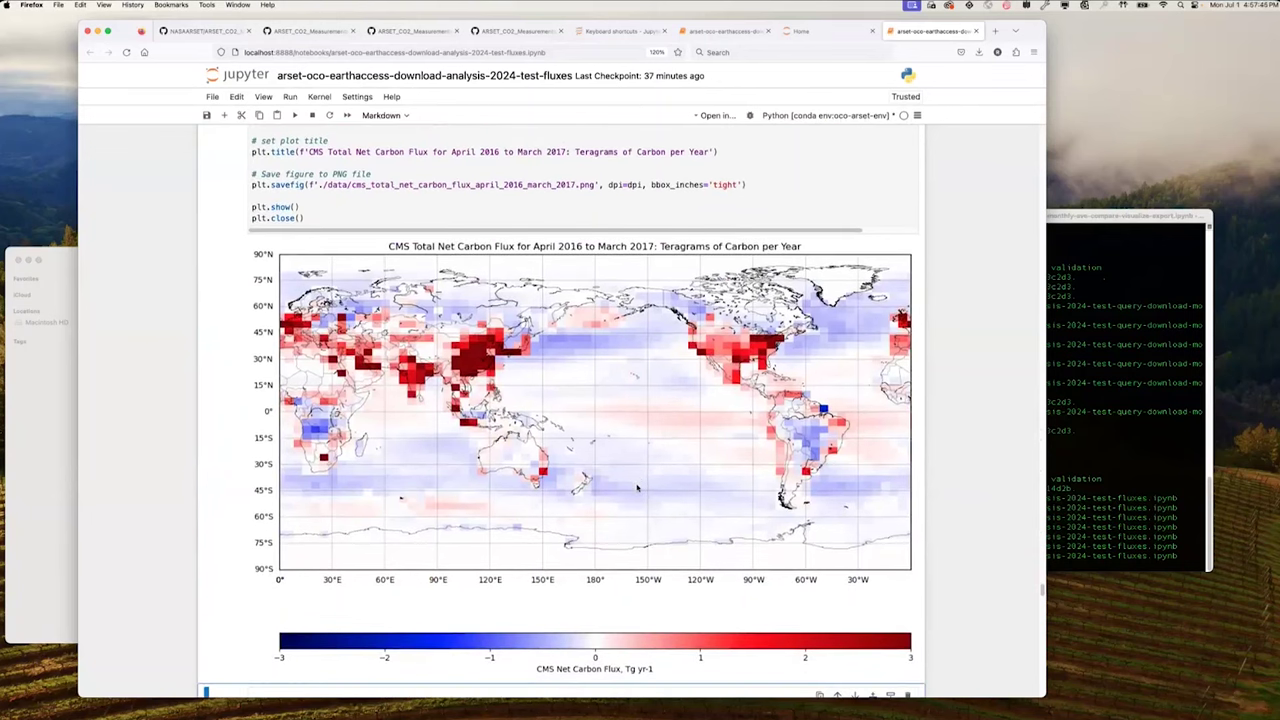
pyautogui.scroll(-1, 637, 488)
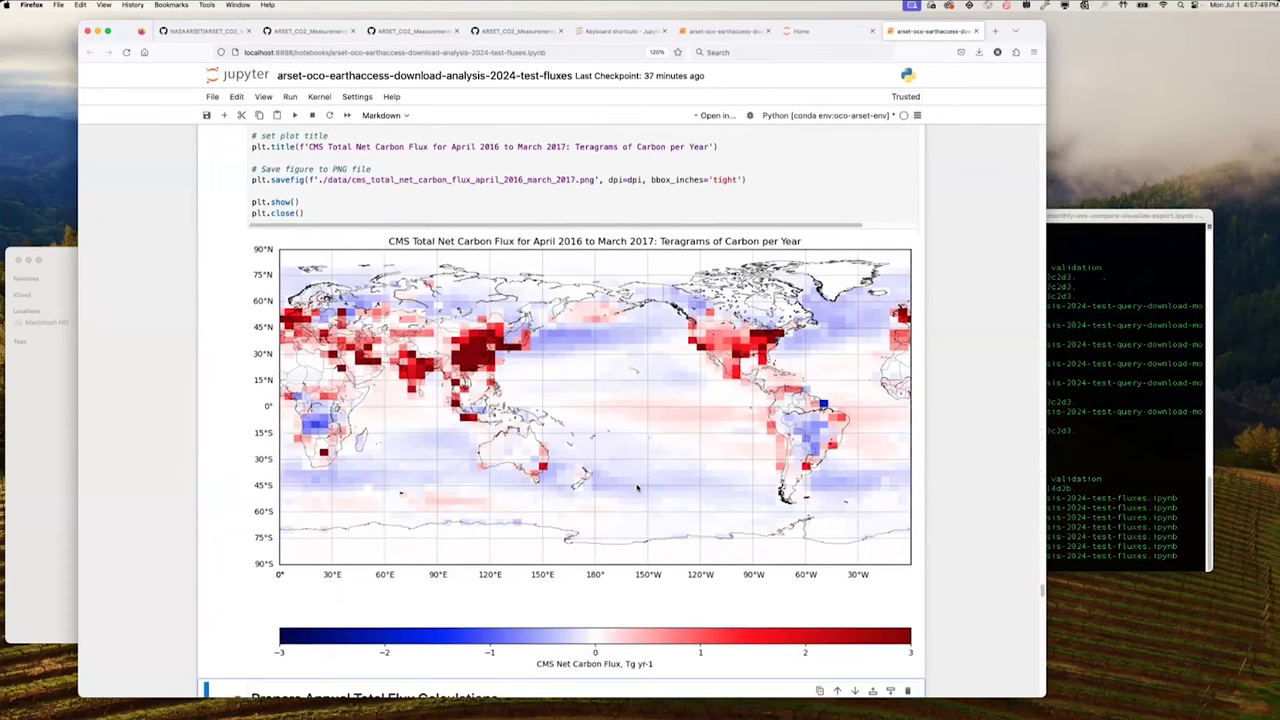
pyautogui.scroll(-2, 637, 488)
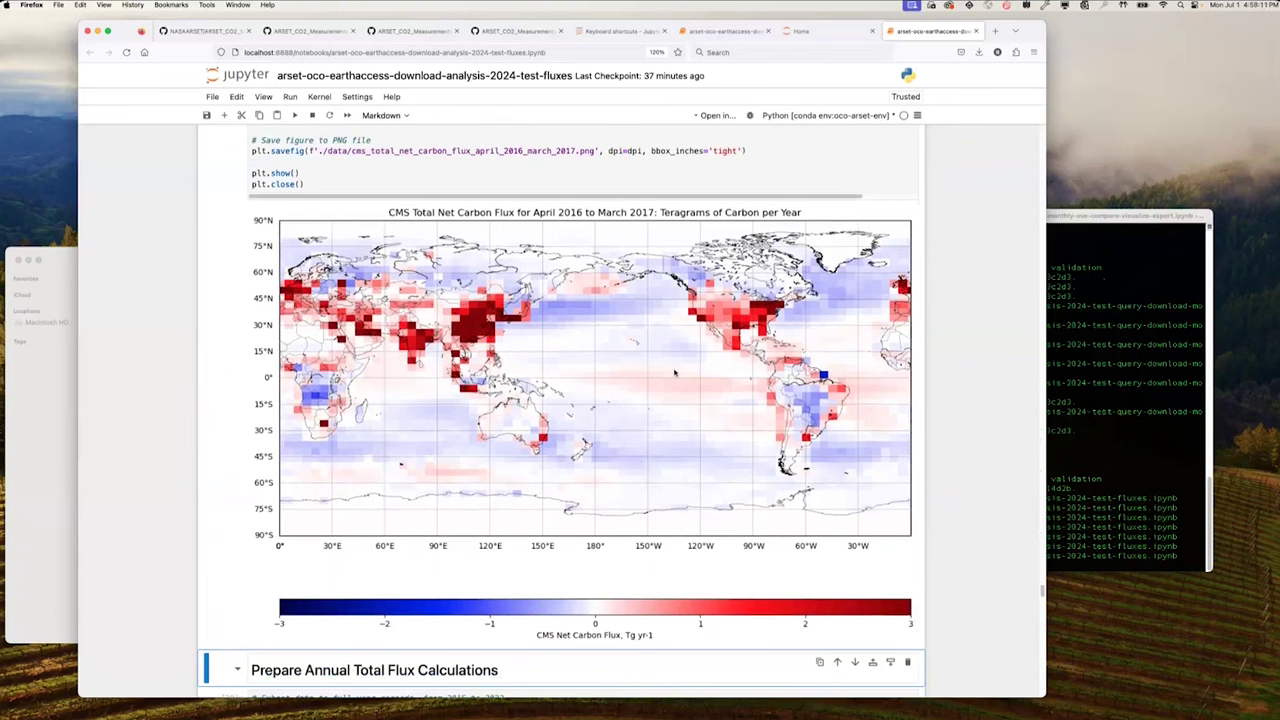
# Run the annual flux totals cell [39] under Prepare Annual Total Flux Calculations
pyautogui.scroll(-5, 675, 373)
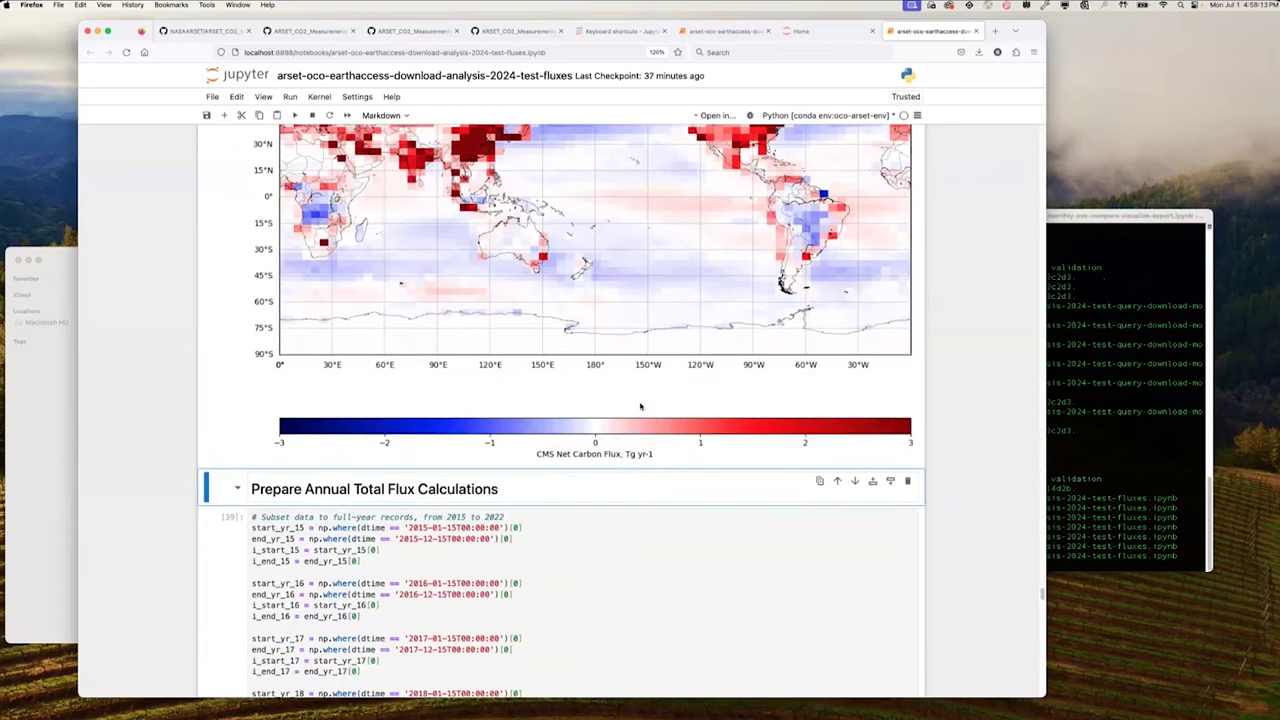
pyautogui.hotkey('shift', 'Return')
pyautogui.scroll(-5, 640, 406)
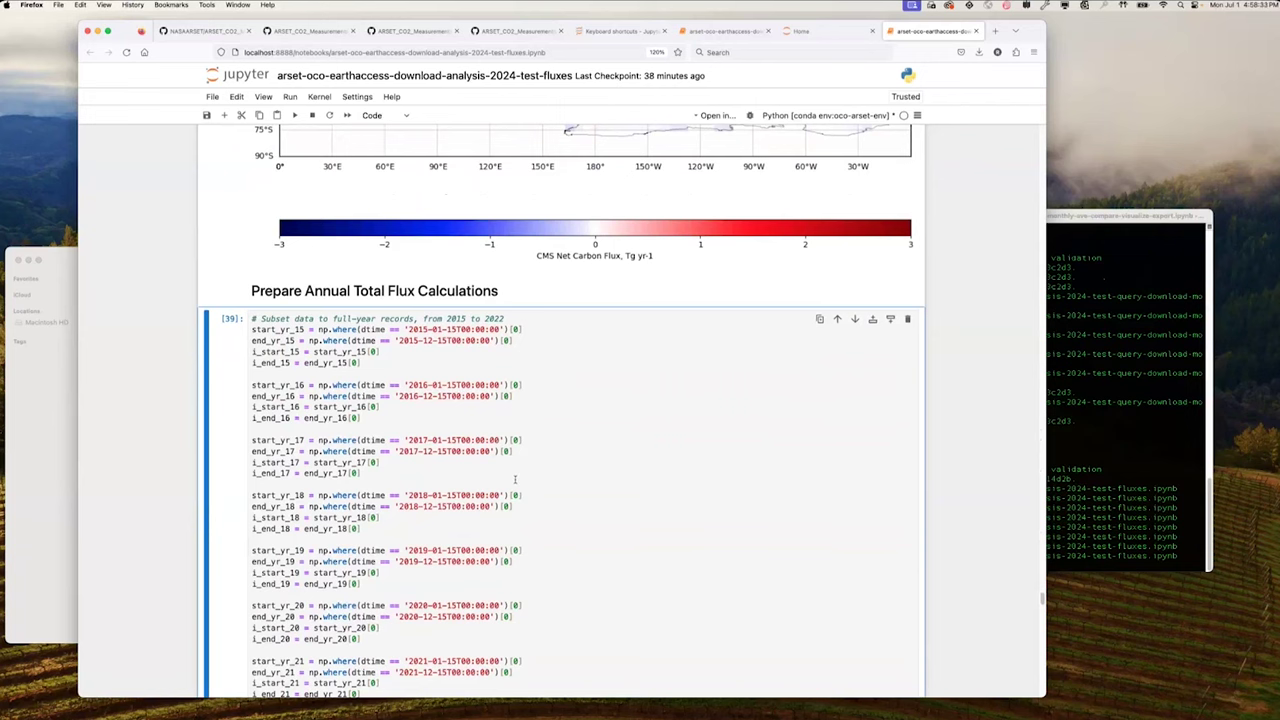
pyautogui.hotkey('shift', 'Return')
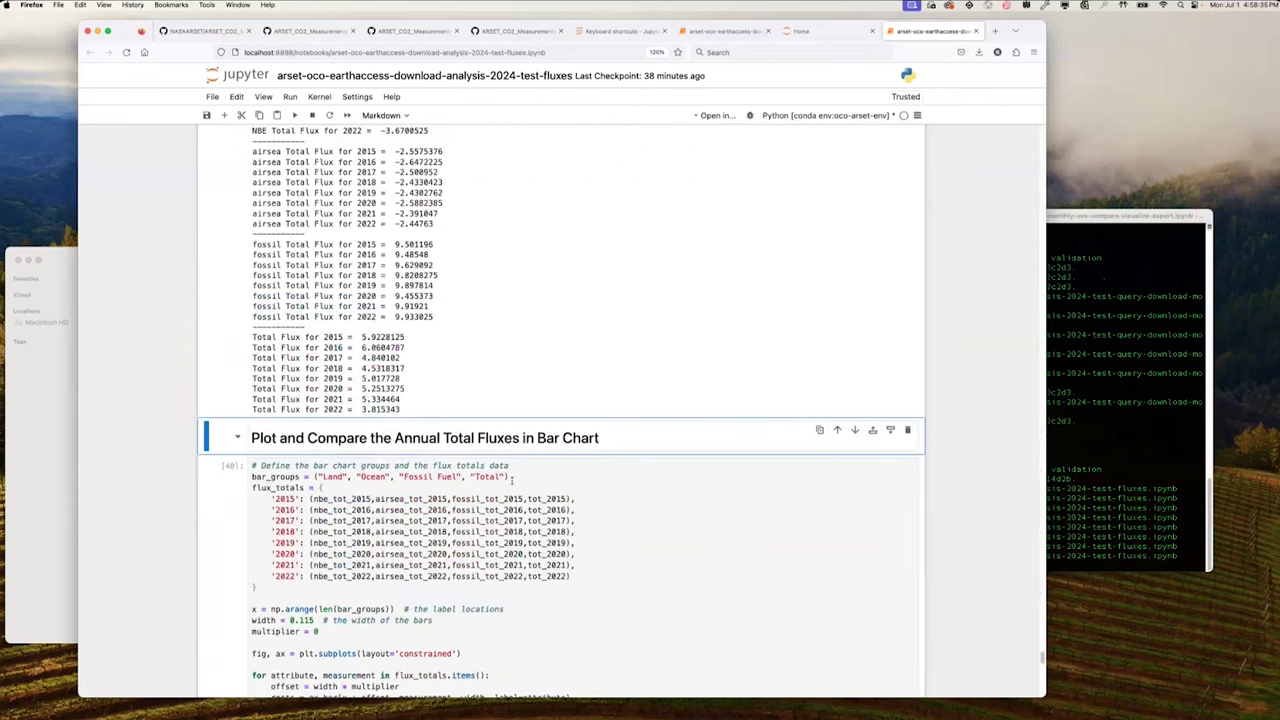
# Review the printed 2015–2022 NBE, air-sea, fossil and total flux values, total peaking at 6.06 in 2016
pyautogui.scroll(2, 508, 486)
pyautogui.scroll(3, 507, 489)
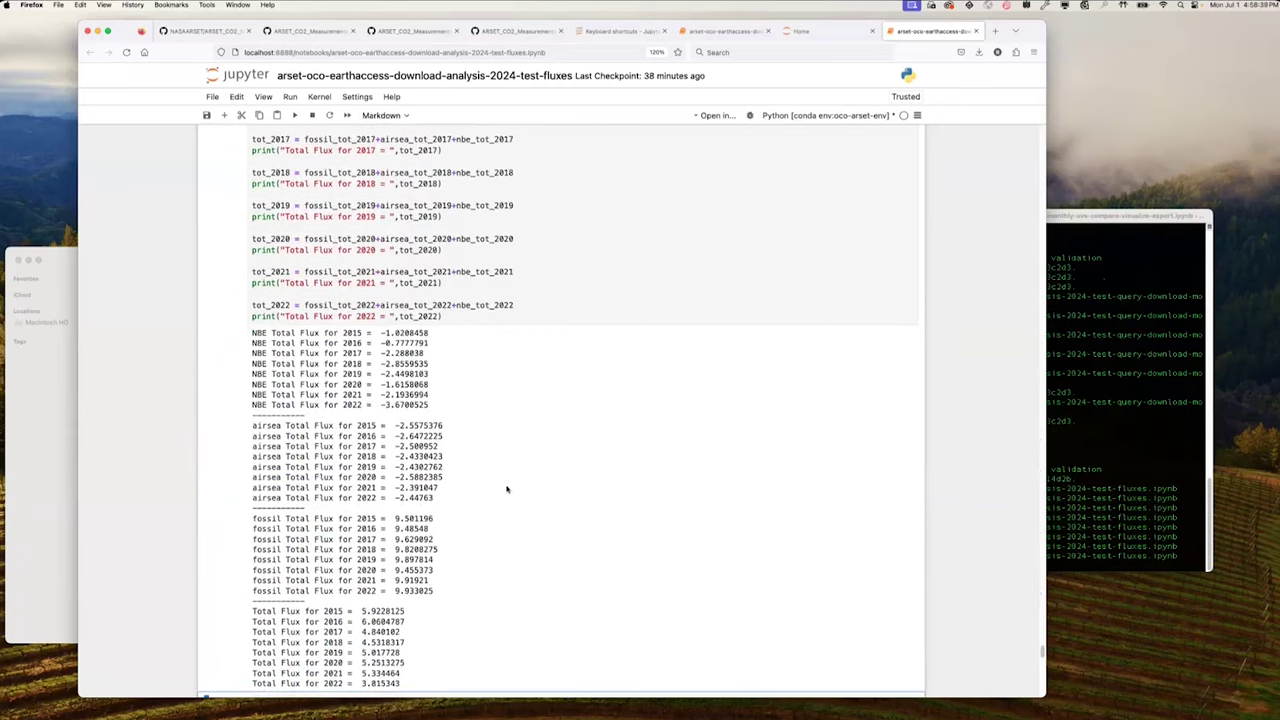
pyautogui.scroll(-1, 506, 489)
pyautogui.scroll(10, 506, 489)
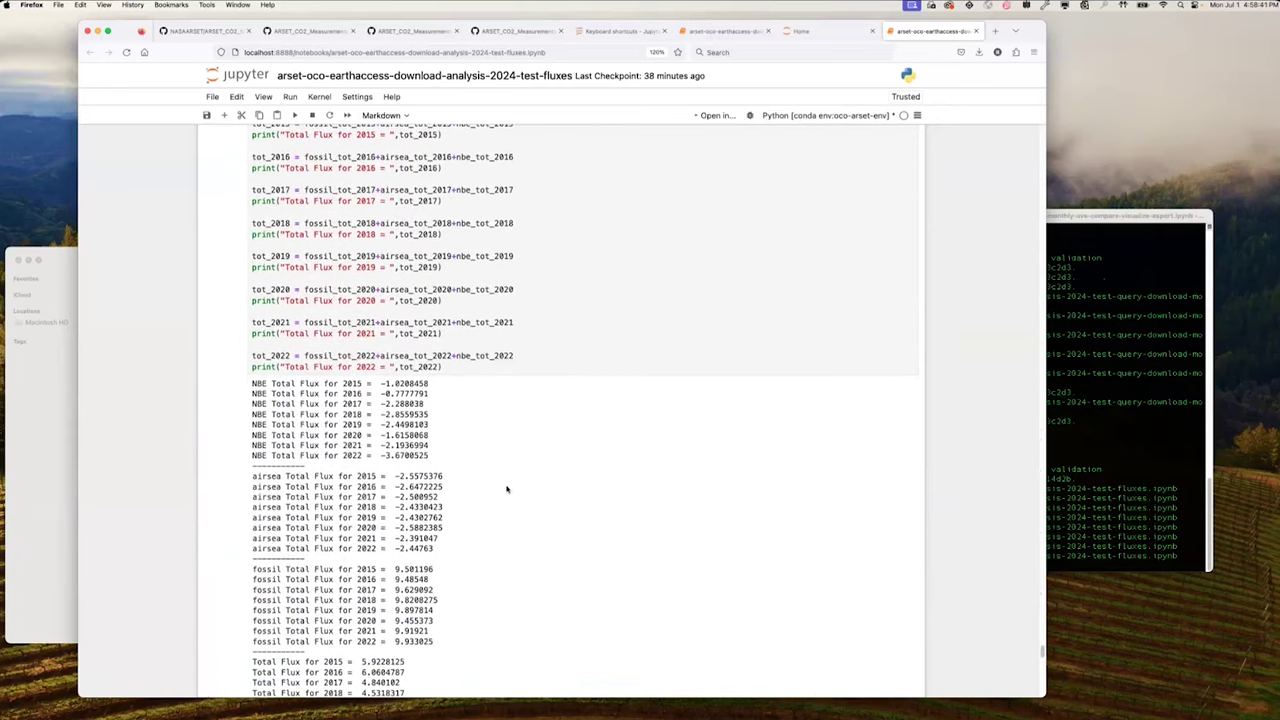
pyautogui.scroll(4, 506, 486)
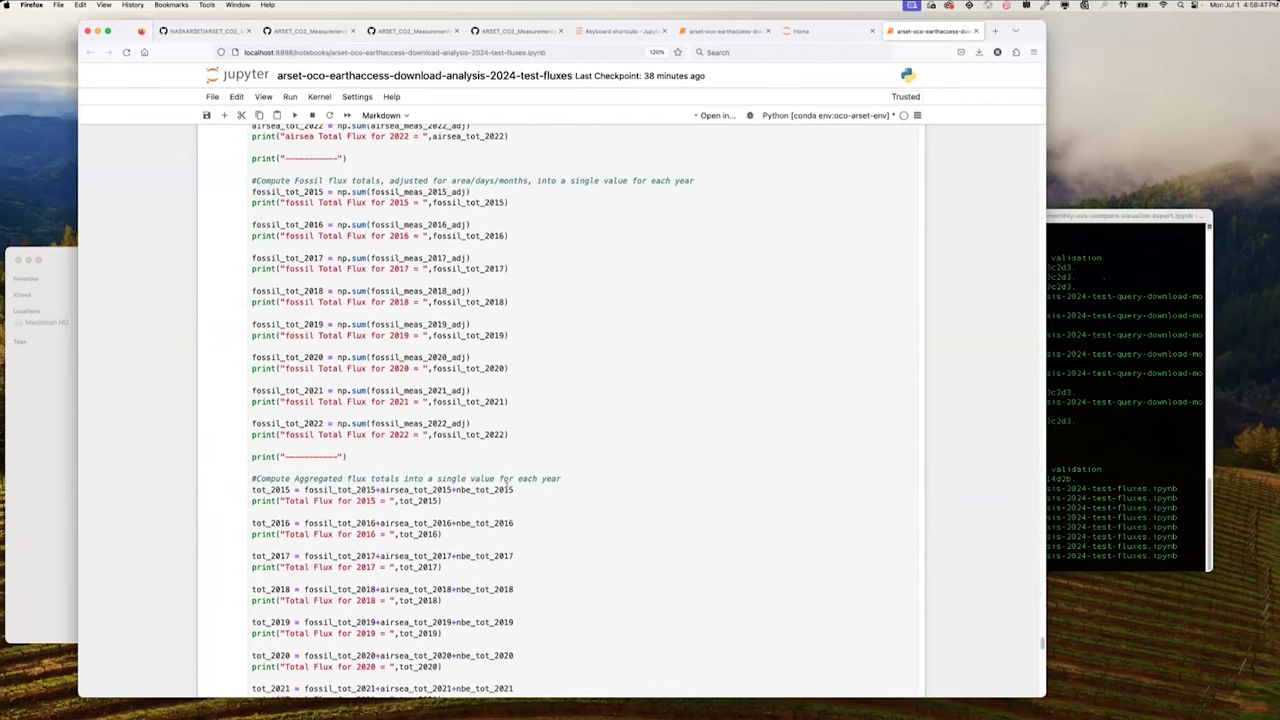
pyautogui.scroll(-2, 508, 486)
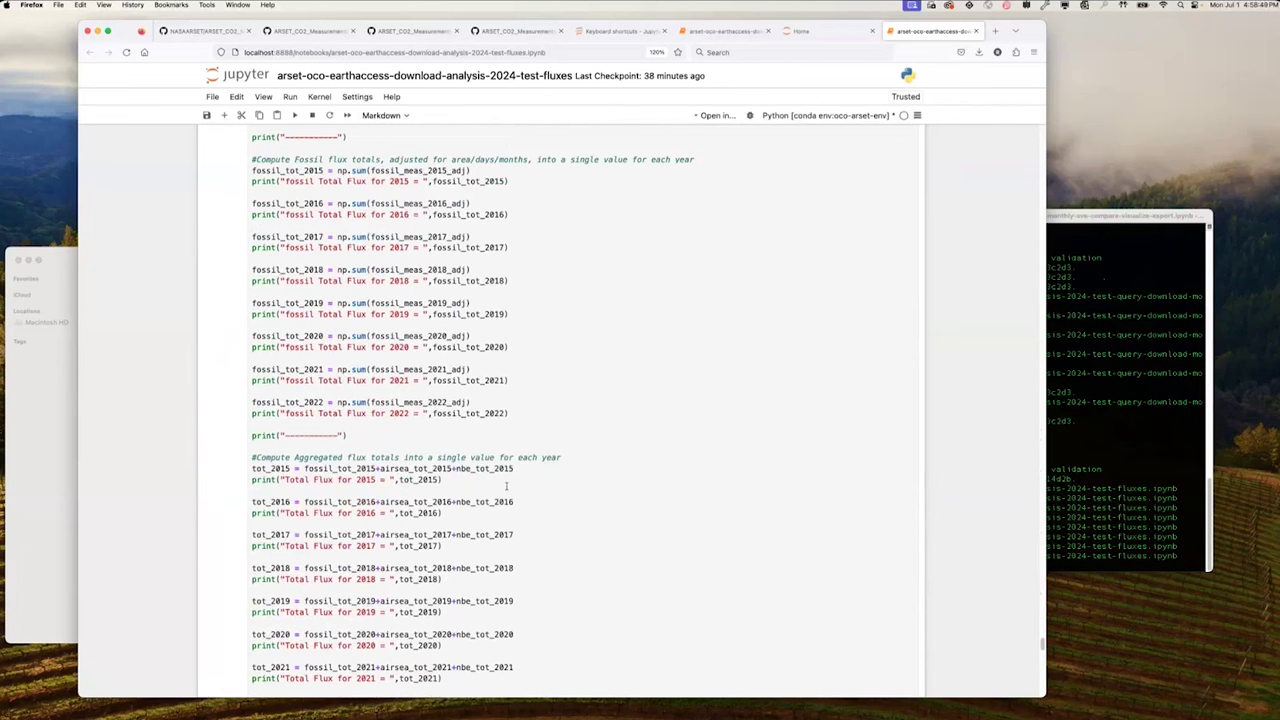
pyautogui.scroll(-3, 506, 487)
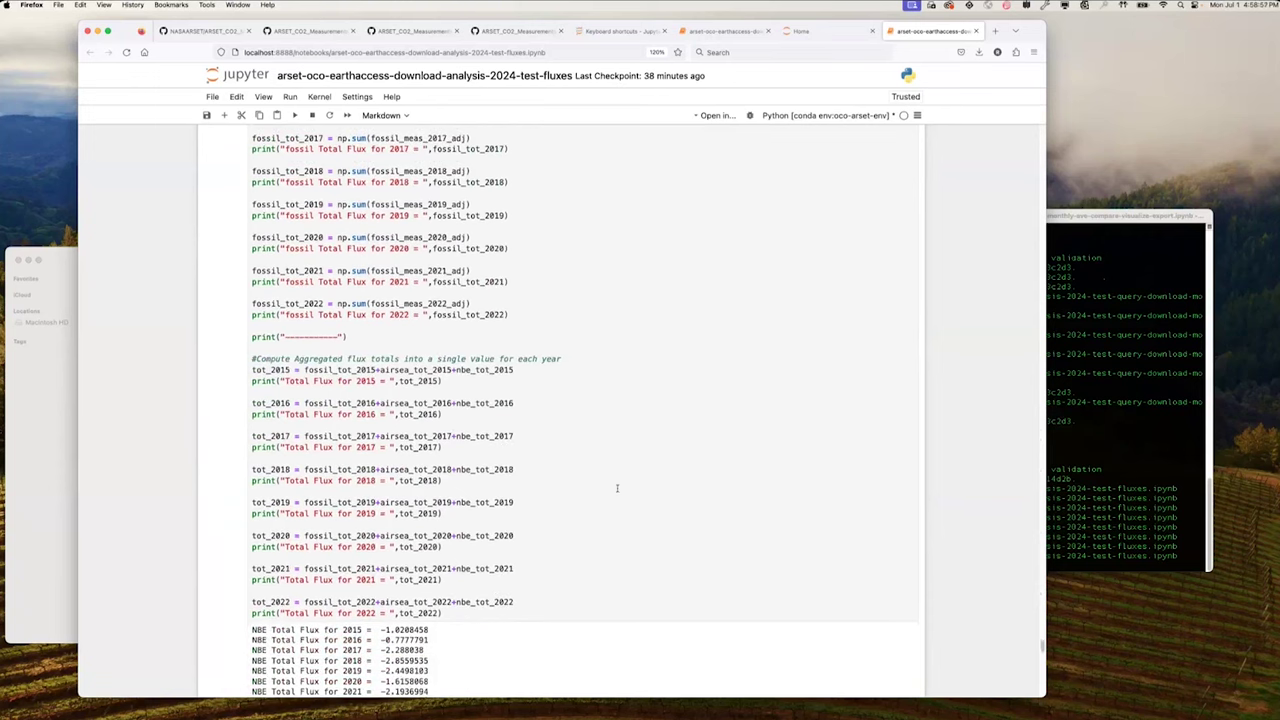
pyautogui.scroll(-3, 565, 495)
pyautogui.scroll(8, 600, 490)
pyautogui.scroll(15, 617, 488)
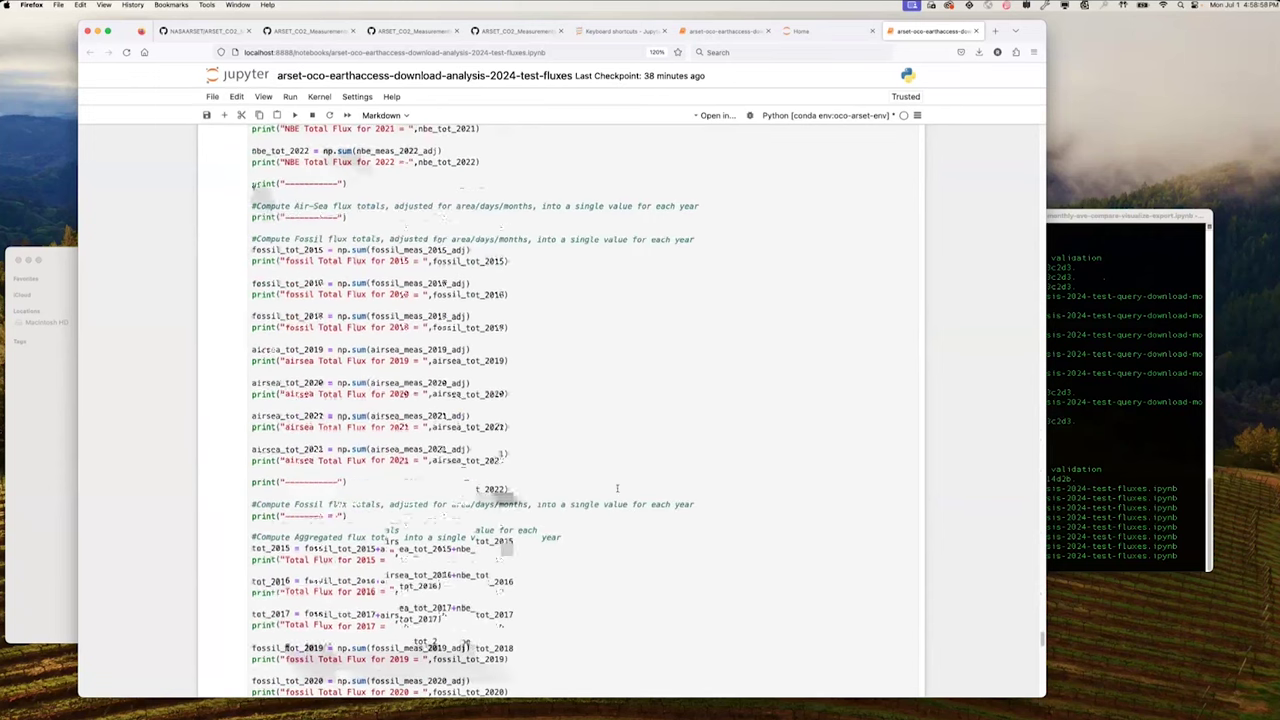
pyautogui.scroll(4, 617, 488)
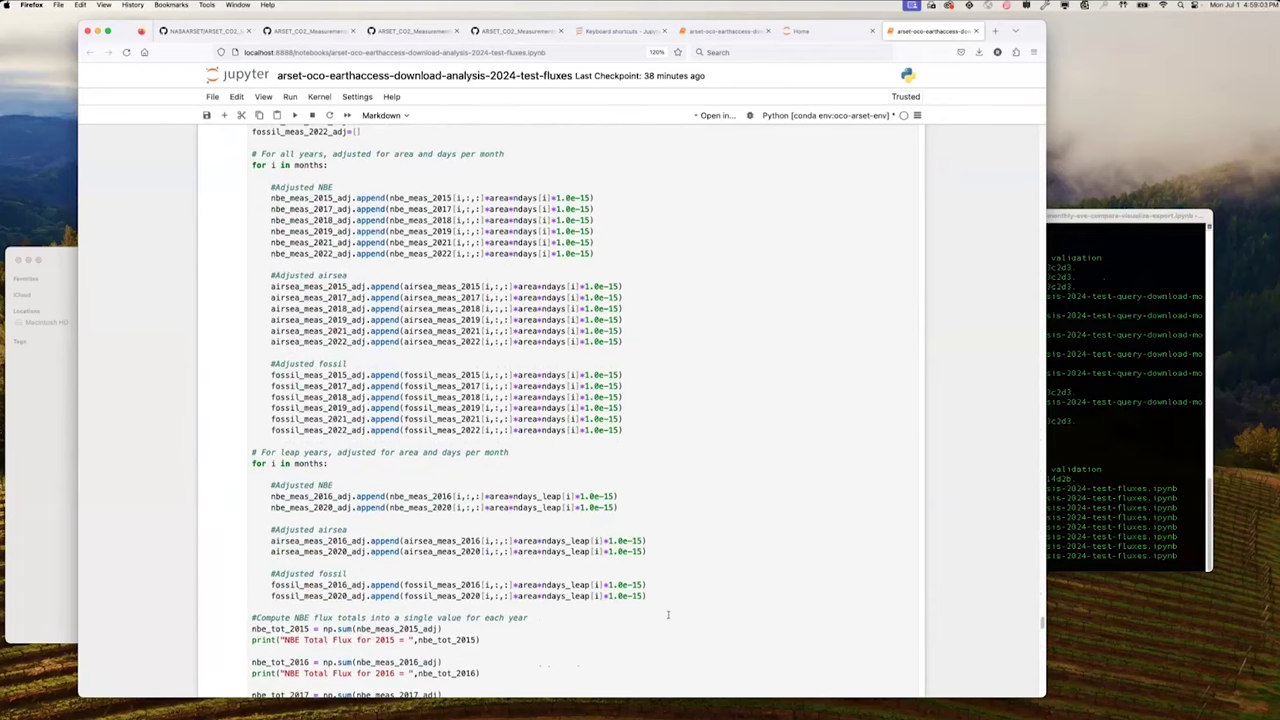
# Highlight the leap-year adjustment lines in the calculation code, then re-check the output
pyautogui.moveTo(646, 596); pyautogui.dragTo(563, 513)
pyautogui.click(563, 513)
pyautogui.scroll(-15, 563, 513)
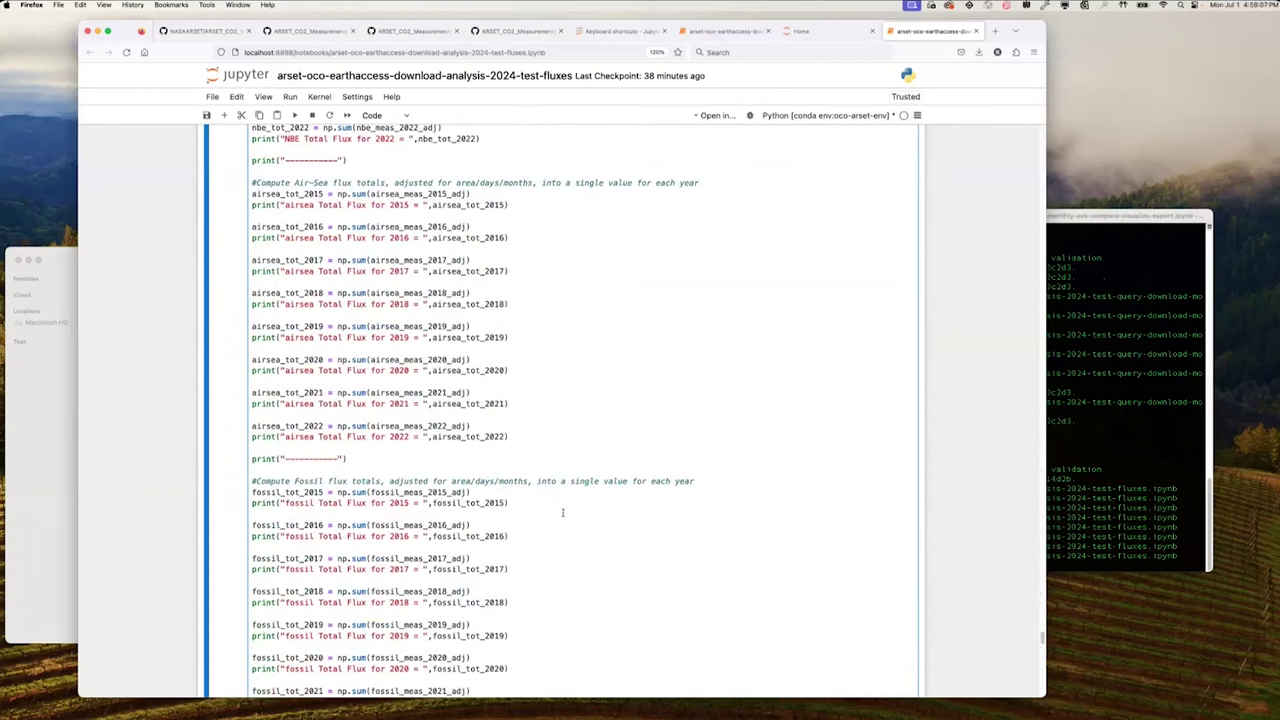
pyautogui.scroll(-15, 563, 513)
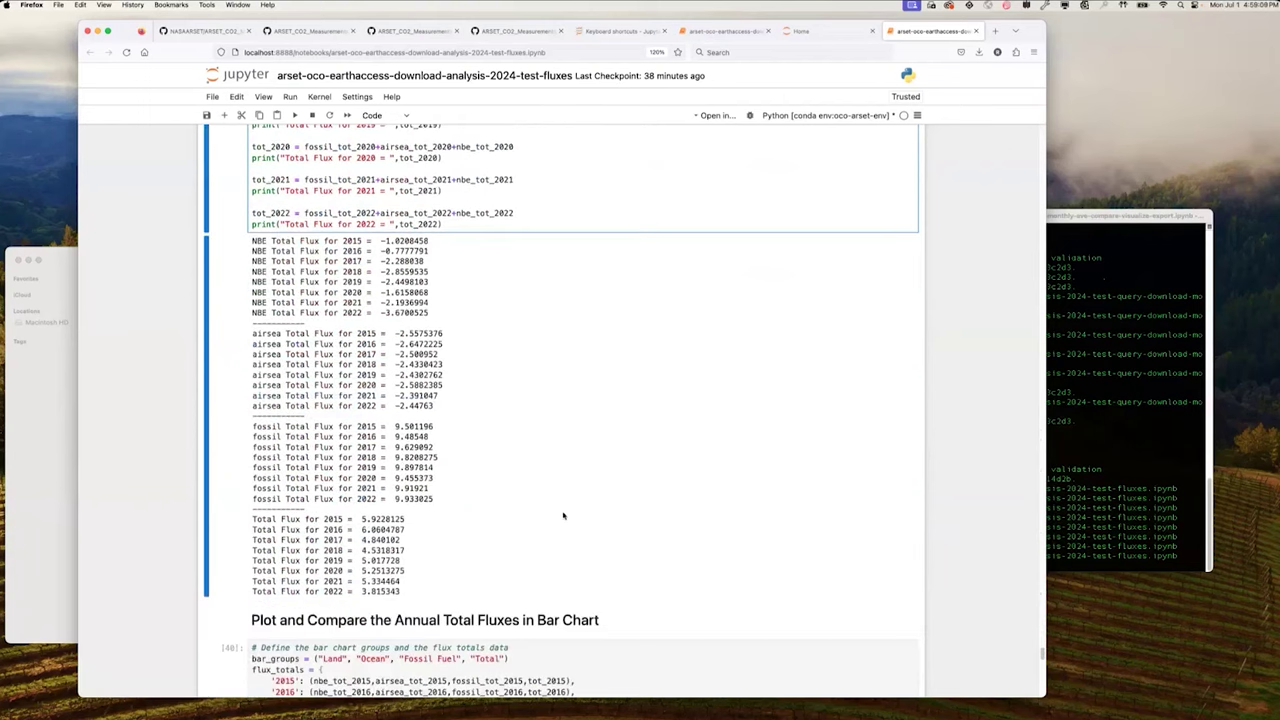
pyautogui.scroll(-3, 563, 516)
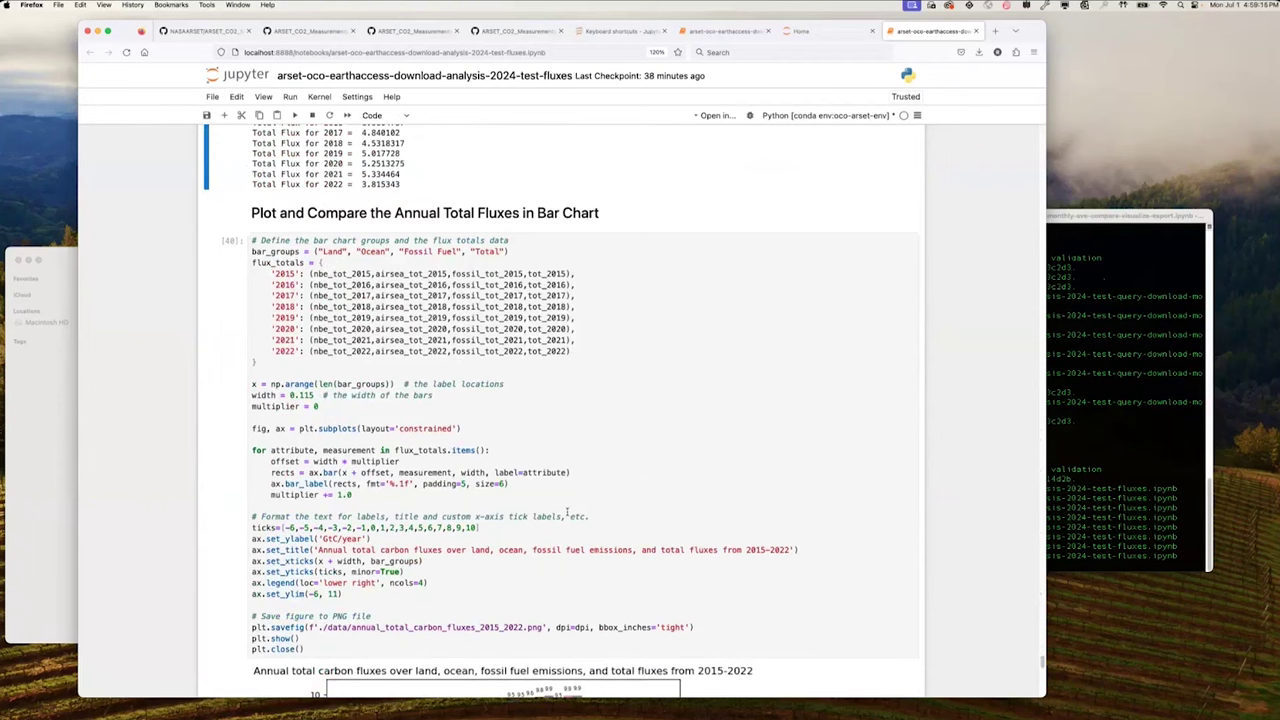
pyautogui.scroll(4, 567, 513)
pyautogui.scroll(1, 567, 511)
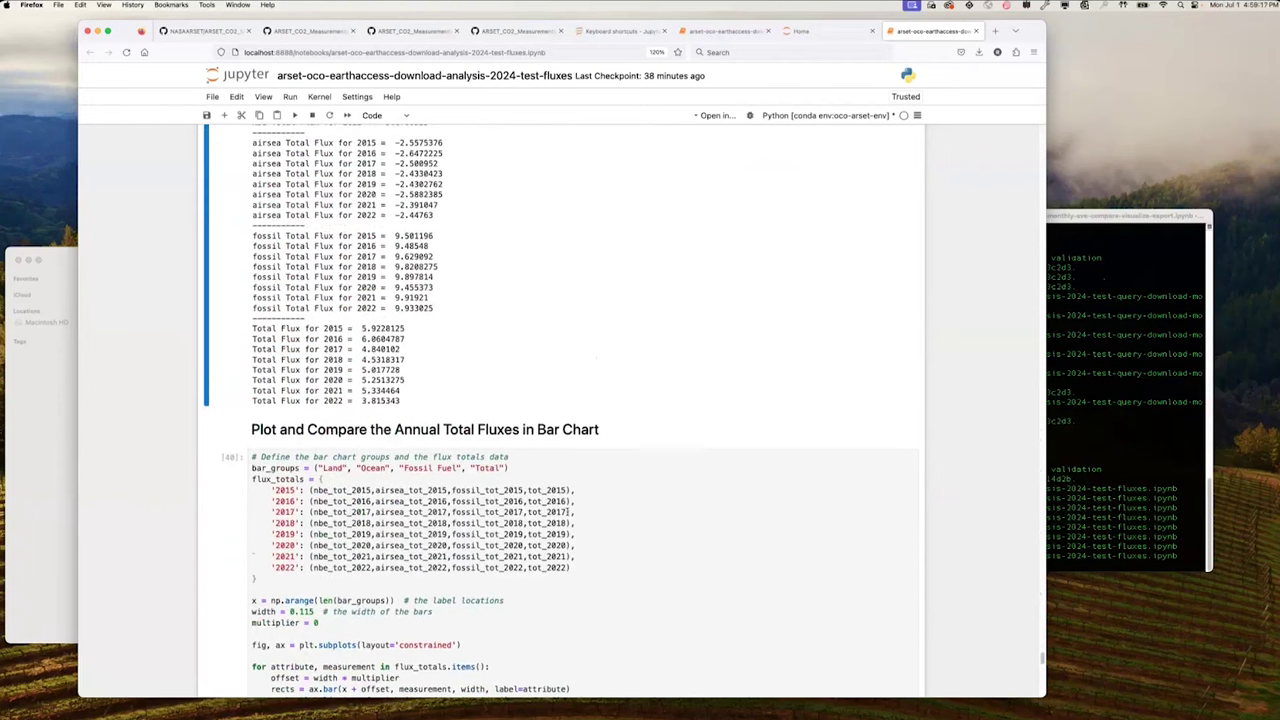
pyautogui.scroll(2, 567, 511)
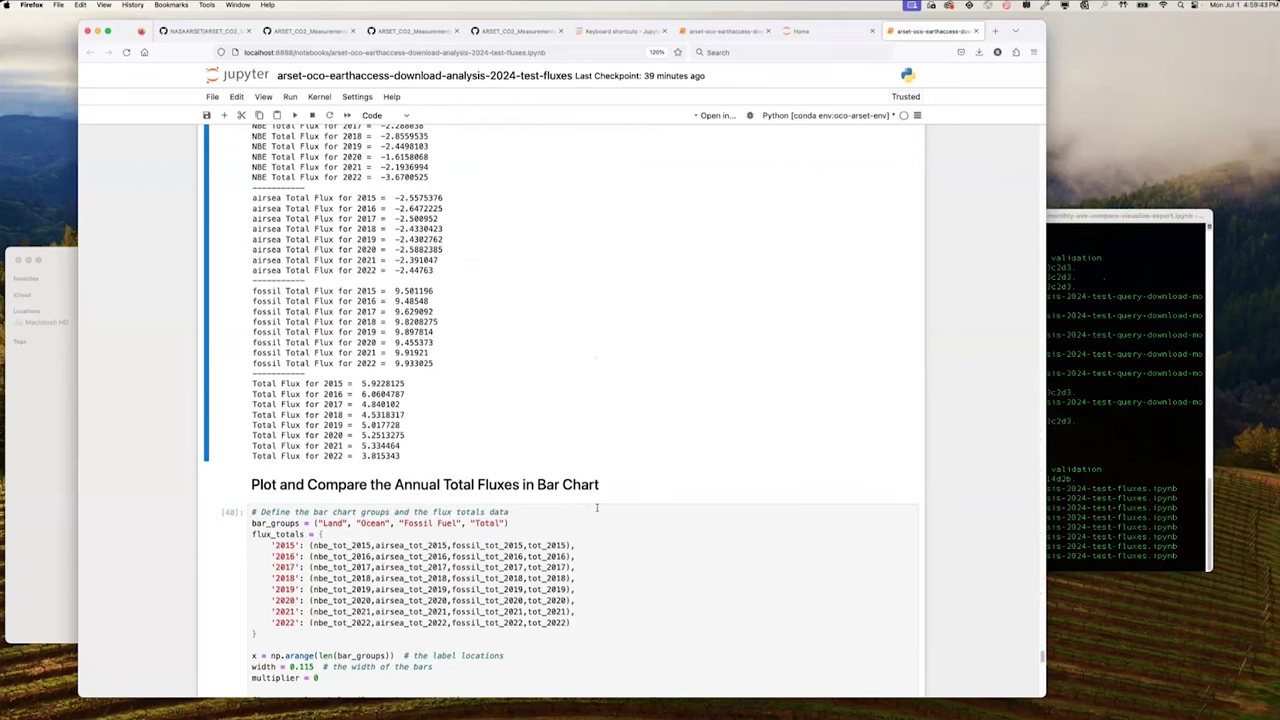
# Review the printed 2015–2022 annual flux totals, from 5.9228125 down to 3.815343
pyautogui.scroll(4, 597, 508)
pyautogui.moveTo(402, 630); pyautogui.dragTo(252, 281)
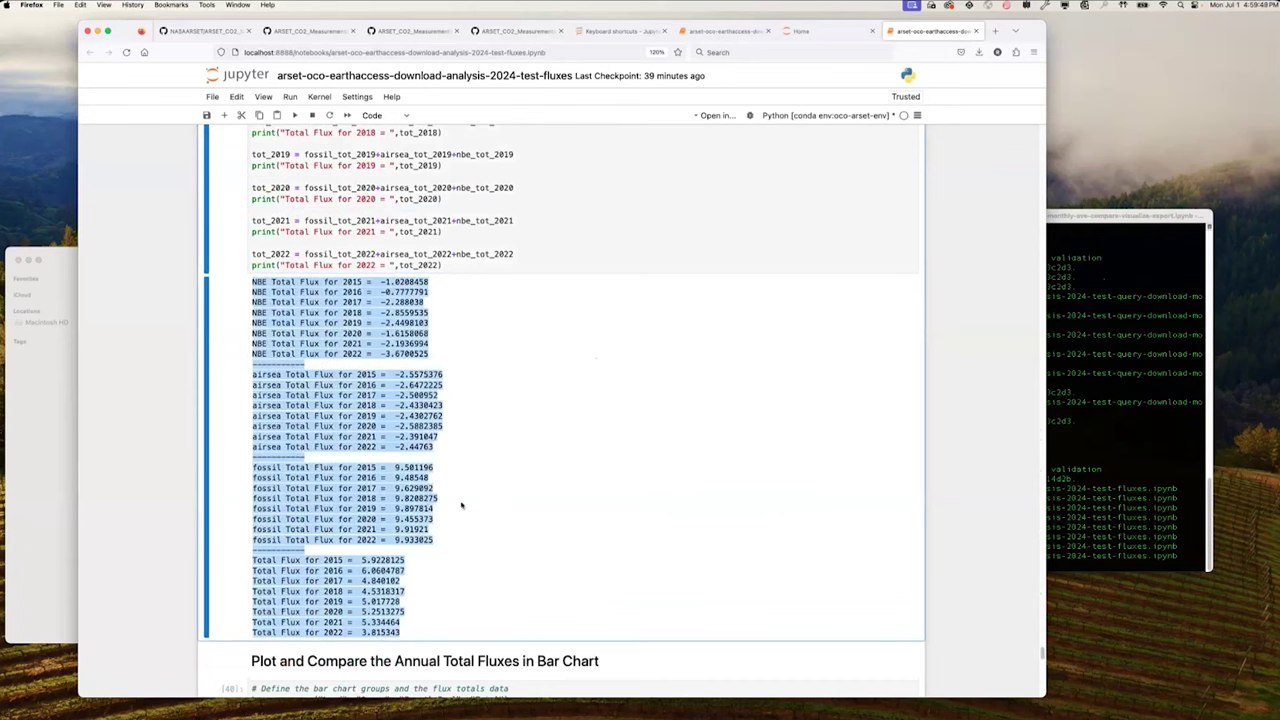
pyautogui.click(451, 553)
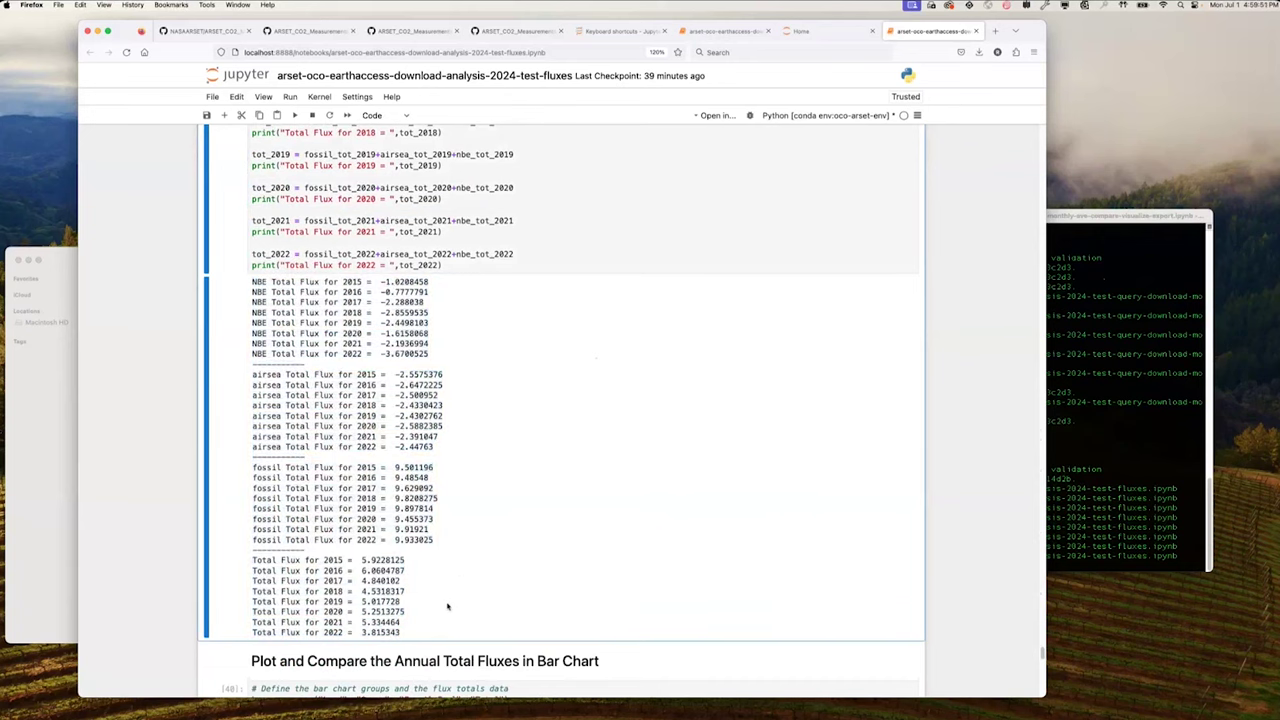
# Move past the Plot and Compare heading to the bar-chart plotting code cell [40]
pyautogui.scroll(-6, 482, 651)
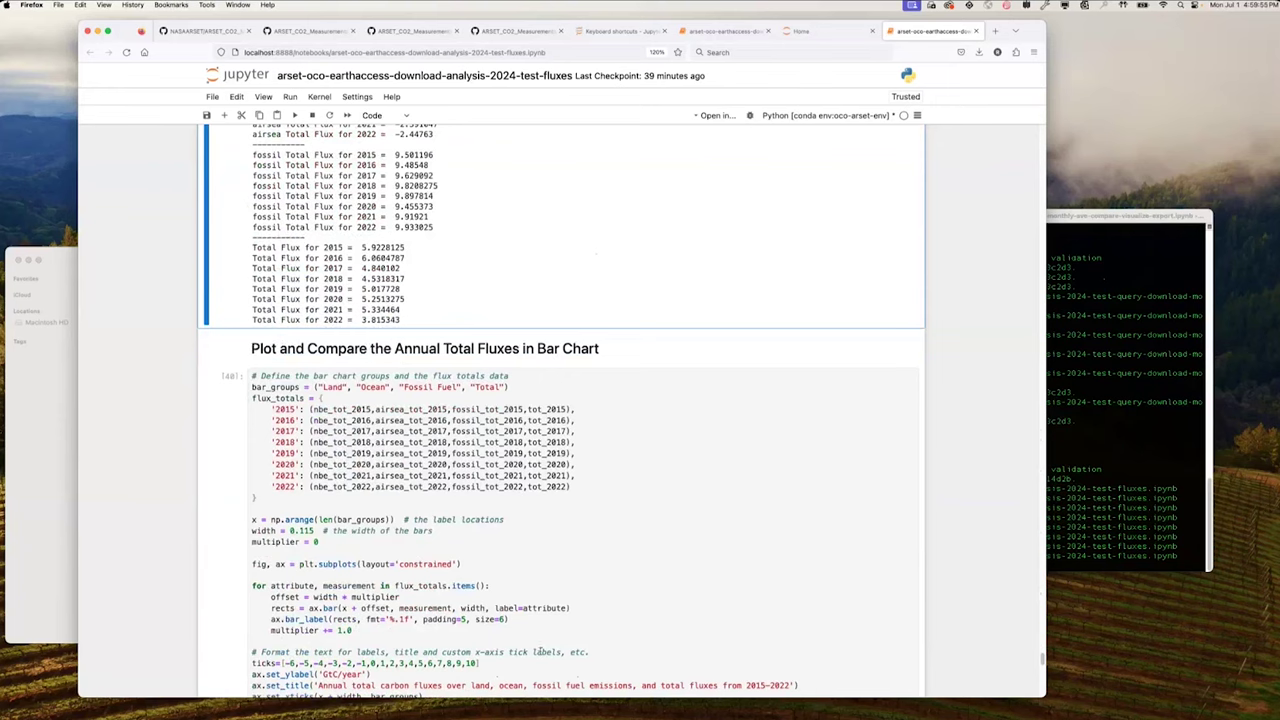
pyautogui.press('Down')
pyautogui.scroll(-1, 551, 651)
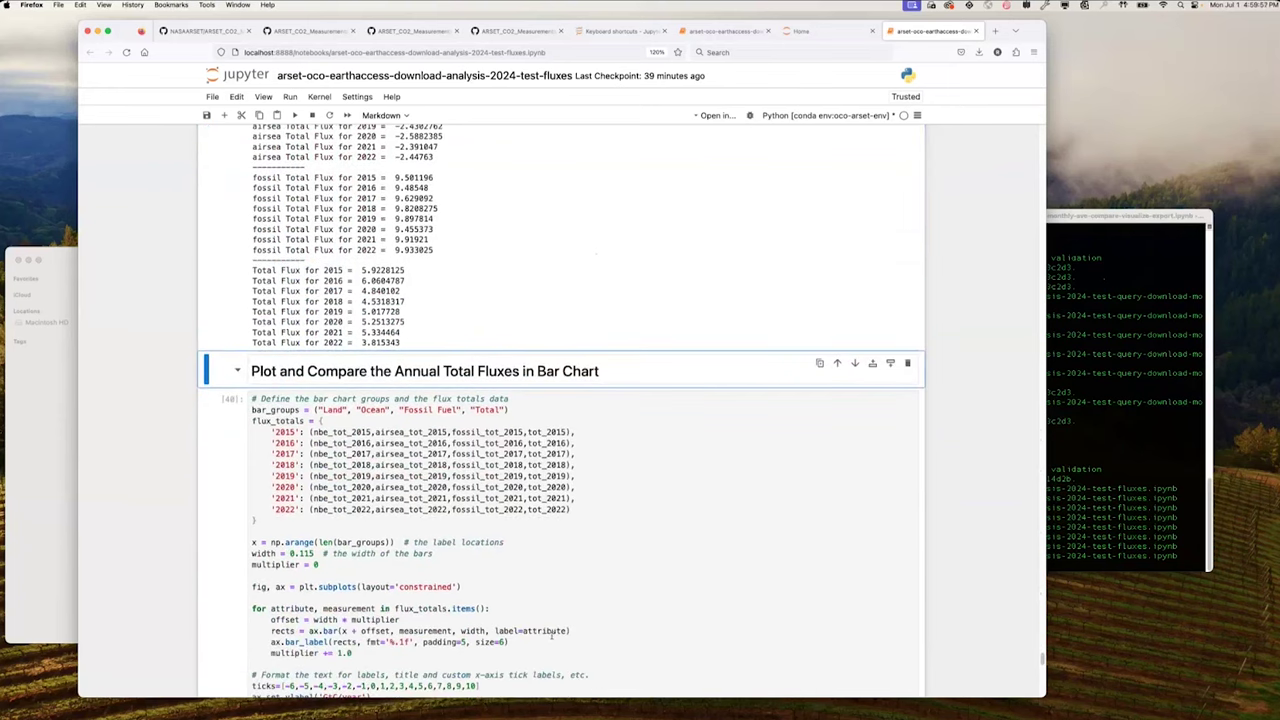
pyautogui.scroll(-2, 551, 648)
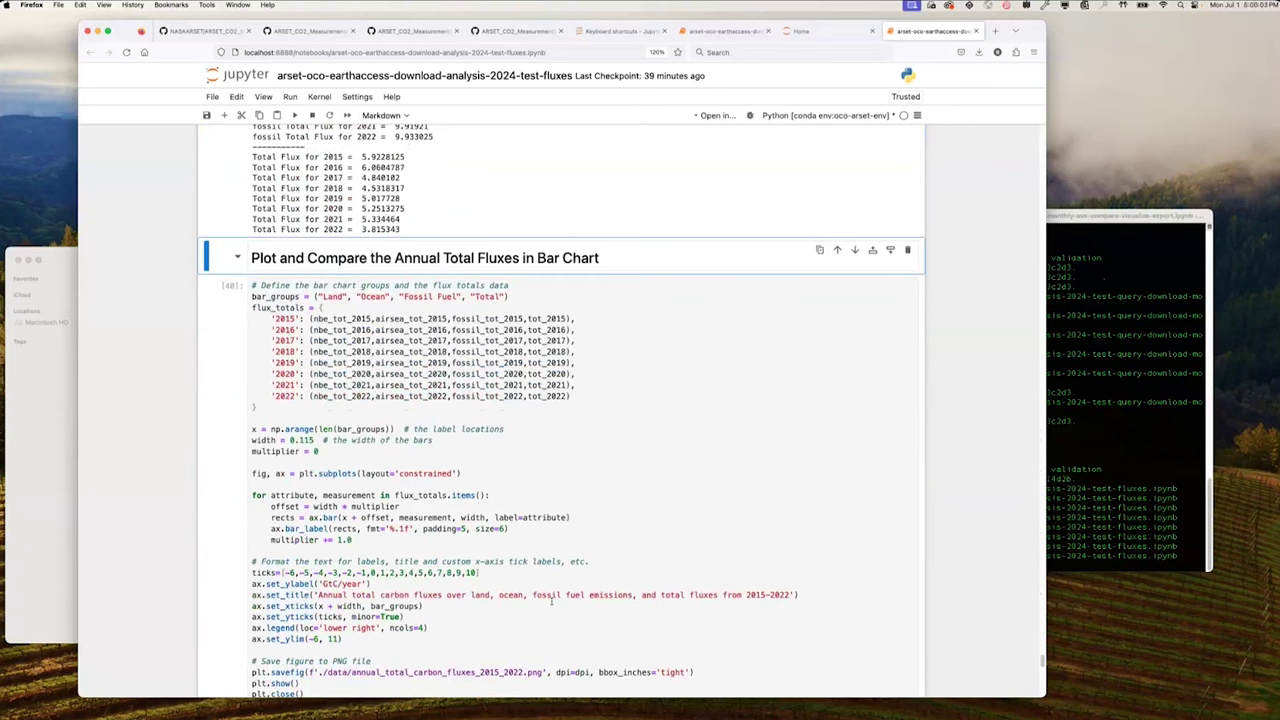
pyautogui.press('Down')
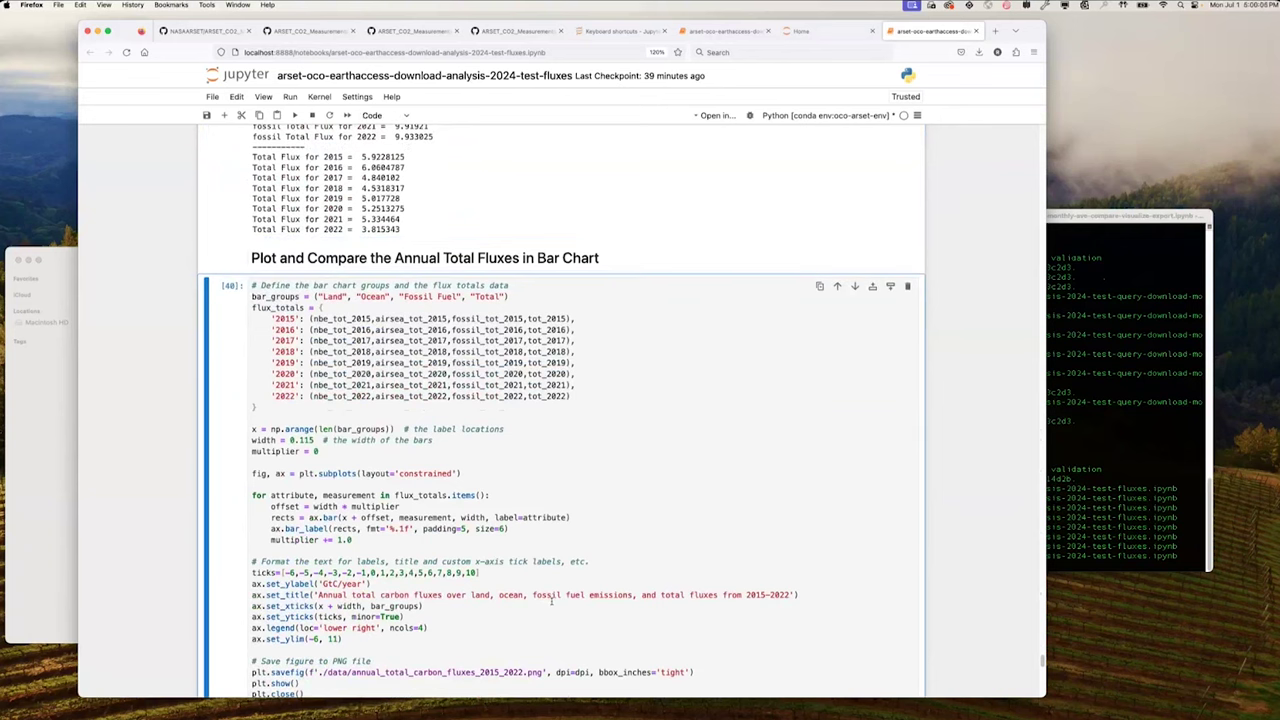
# View the 2015–2022 land, ocean, fossil fuel and total flux bar chart
pyautogui.press('Down')
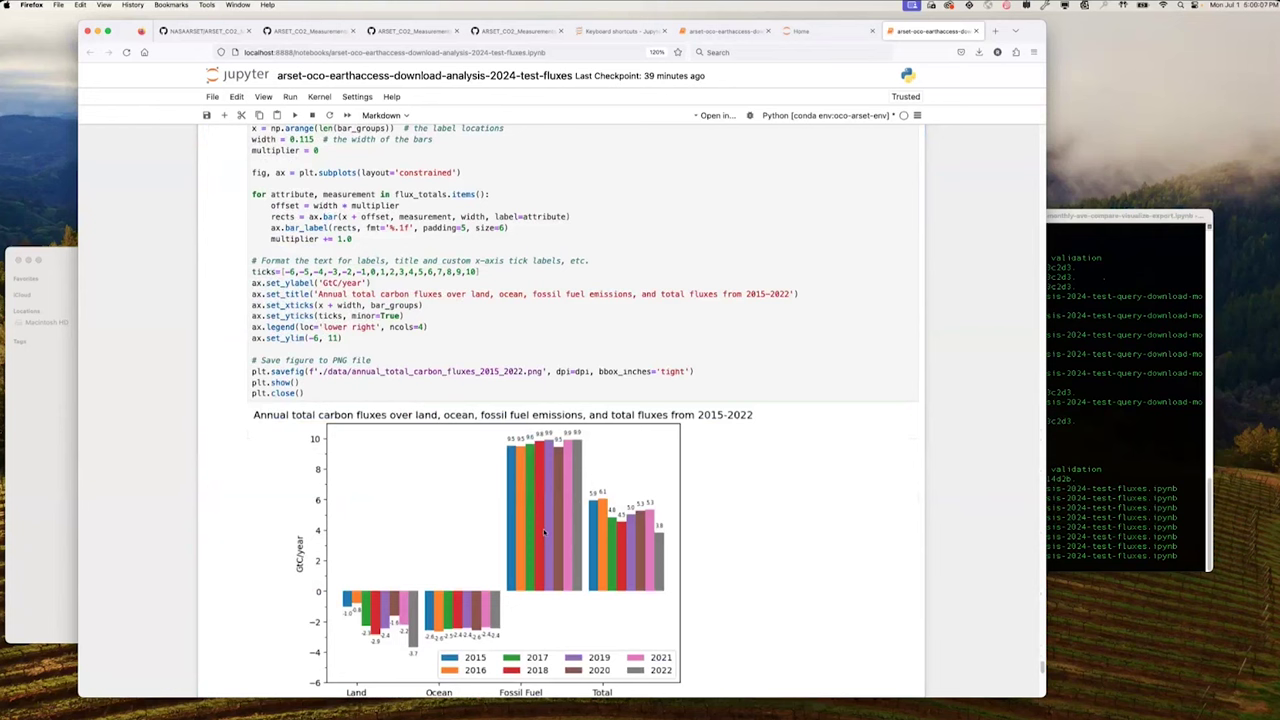
pyautogui.scroll(-2, 544, 538)
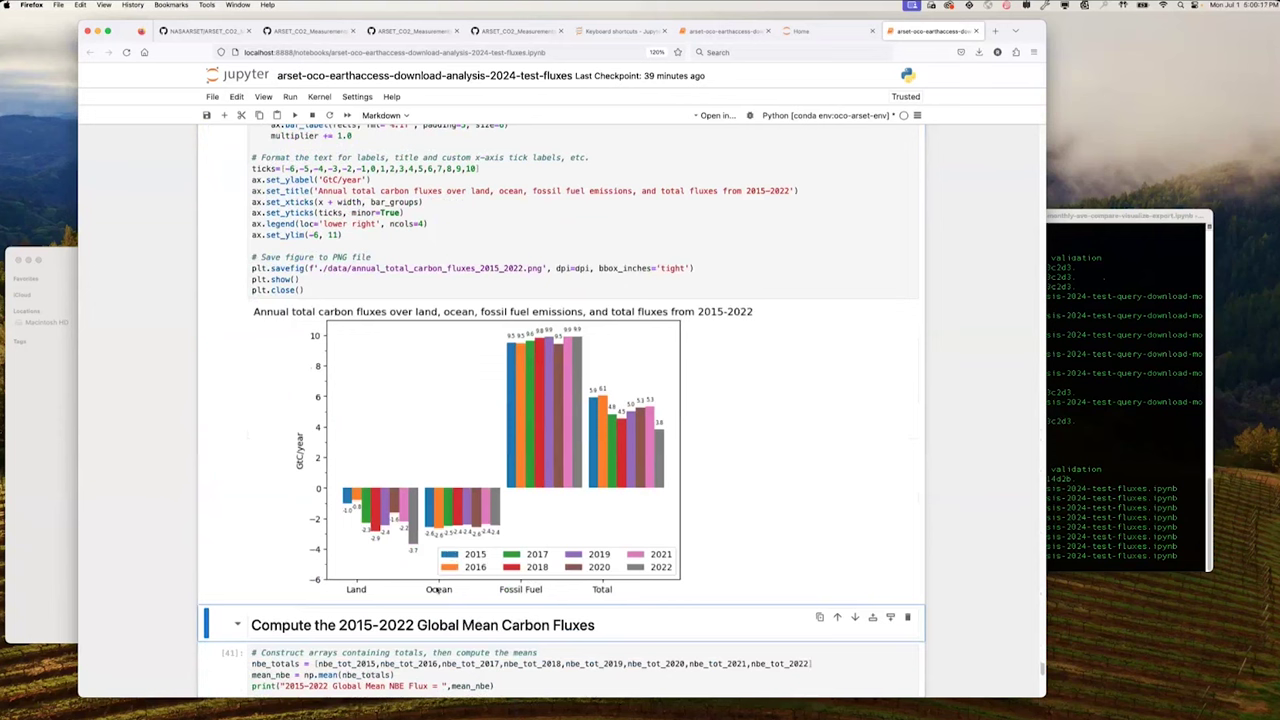
pyautogui.scroll(-4, 613, 595)
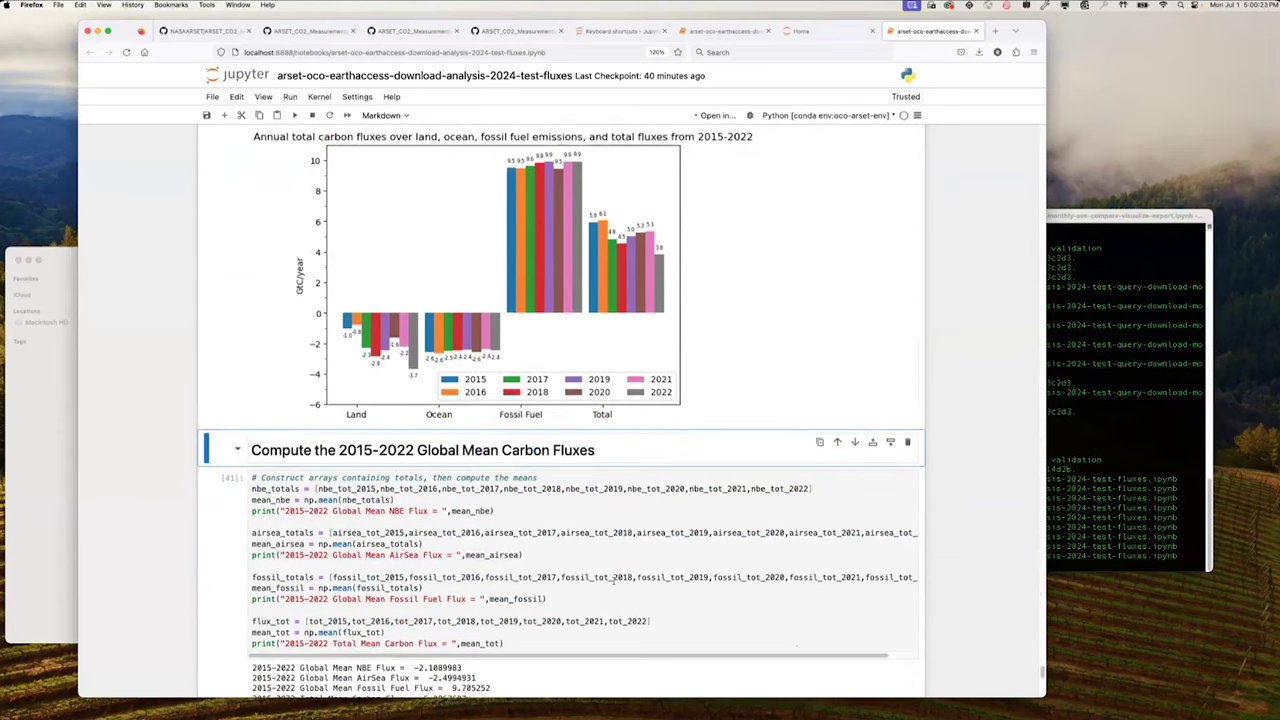
# Rerun global means cell [41], giving a total mean carbon flux of 5.0967607
pyautogui.hotkey('shift', 'Return')
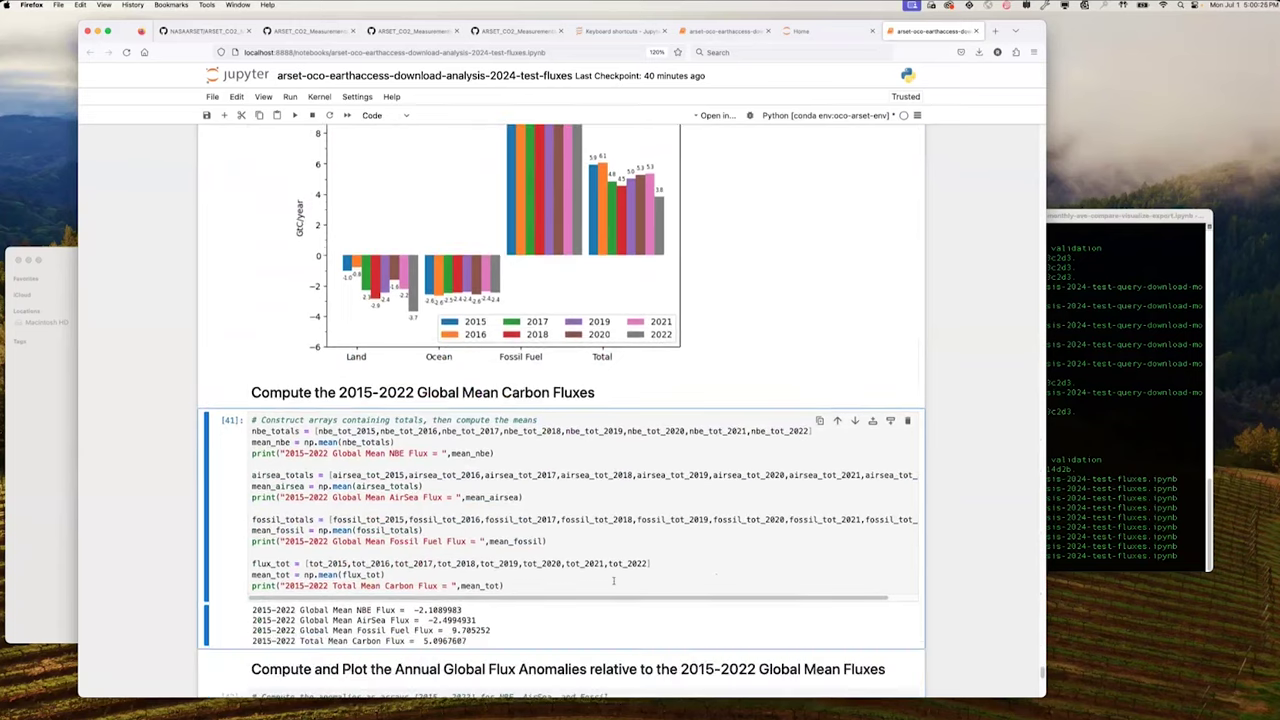
pyautogui.scroll(-3, 613, 580)
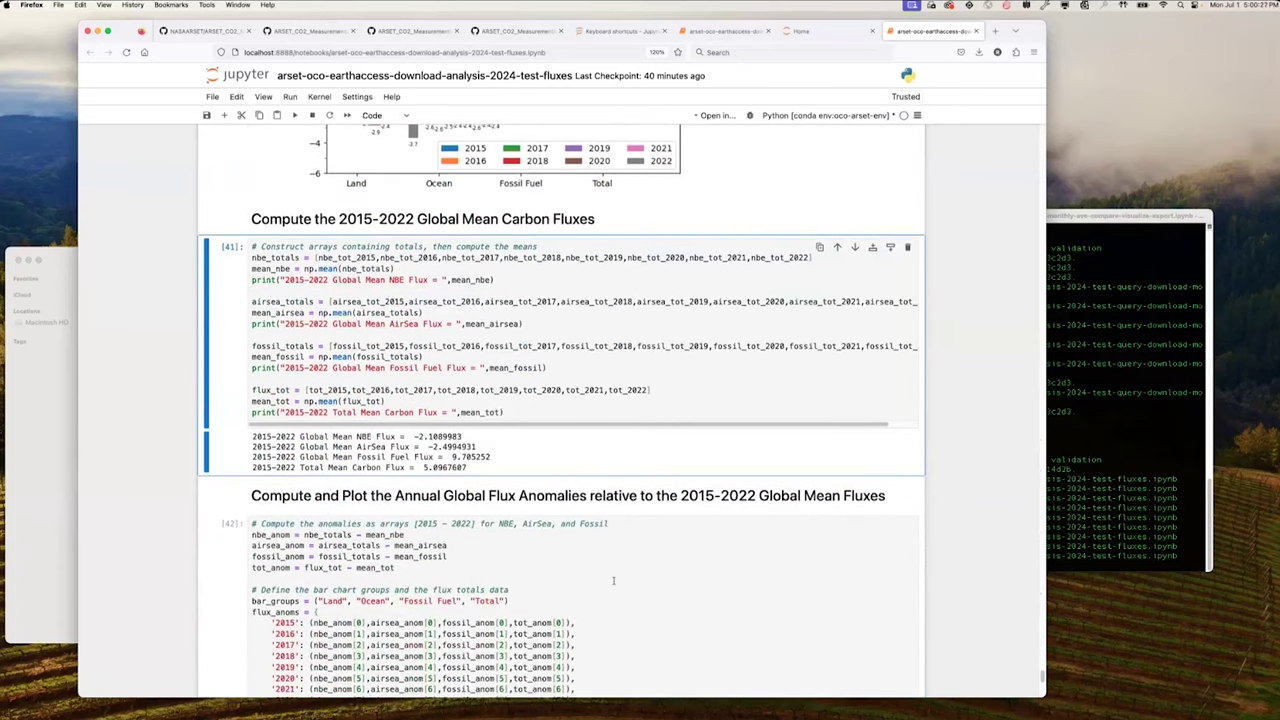
pyautogui.hotkey('shift', 'Return')
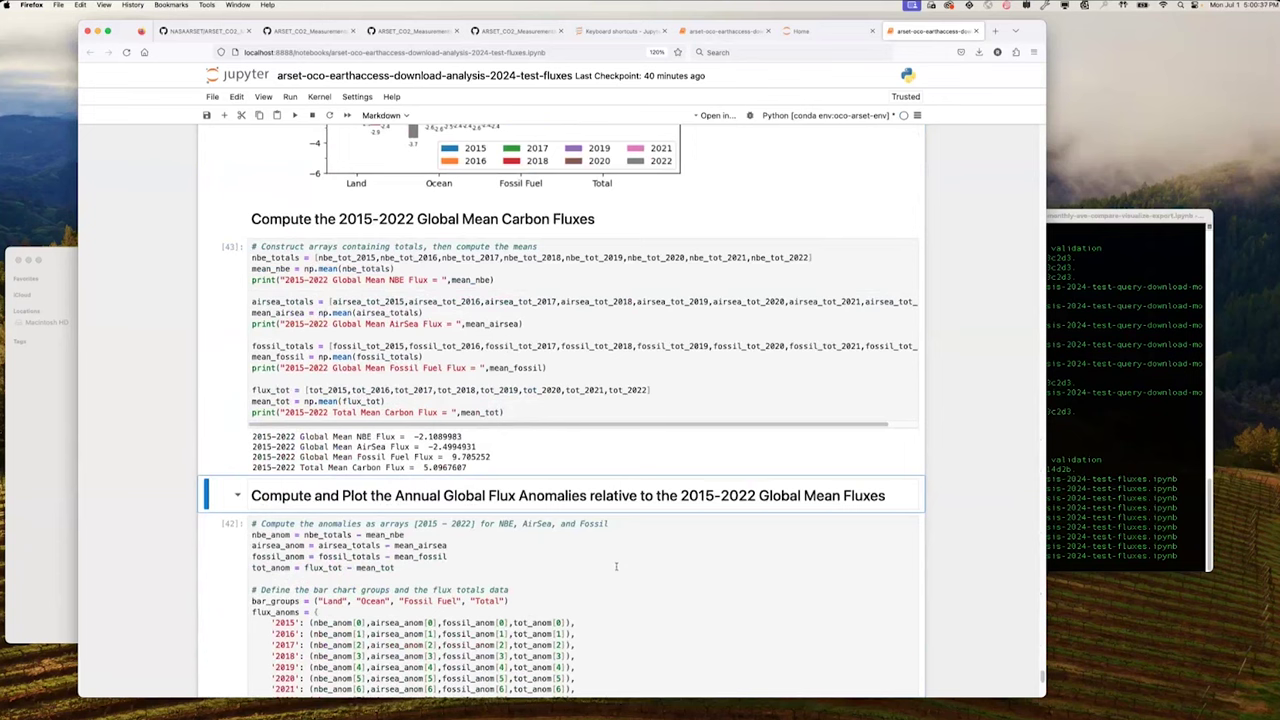
pyautogui.scroll(-3, 616, 565)
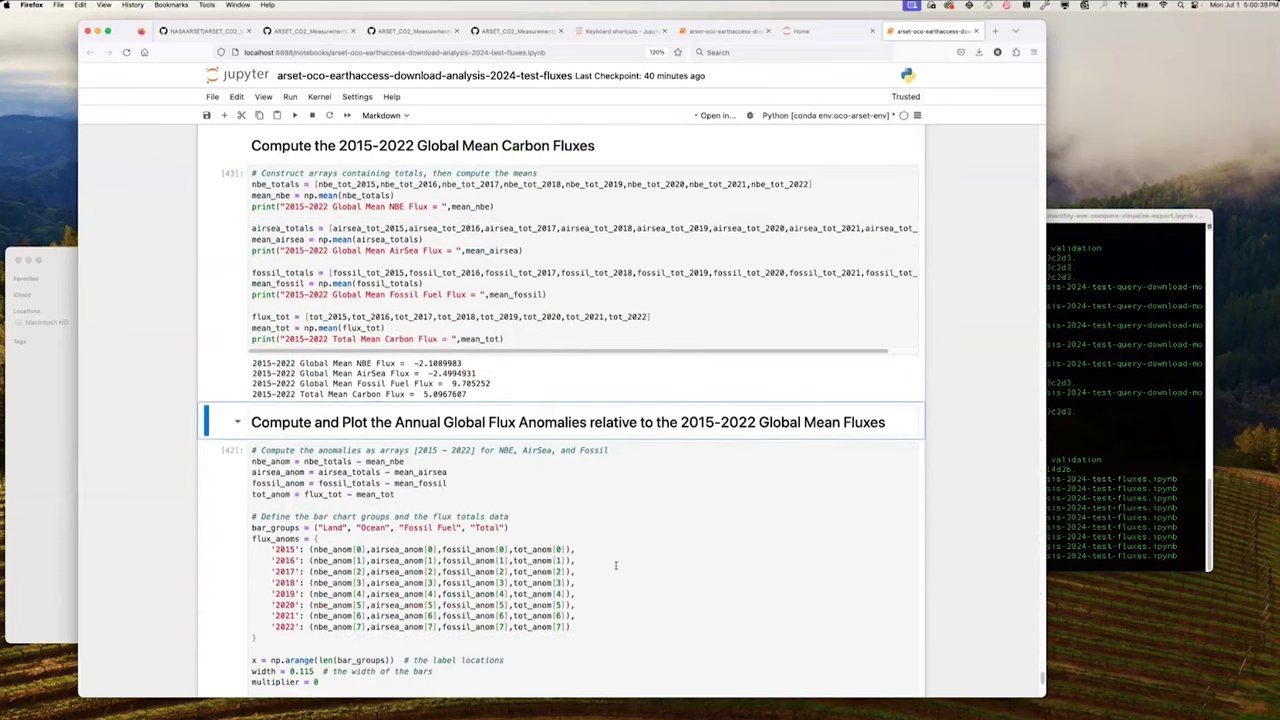
# Run anomaly cell [42] to draw the 'Yearly Carbon Flux Anomalies (2015-2022)' chart
pyautogui.scroll(-5, 616, 565)
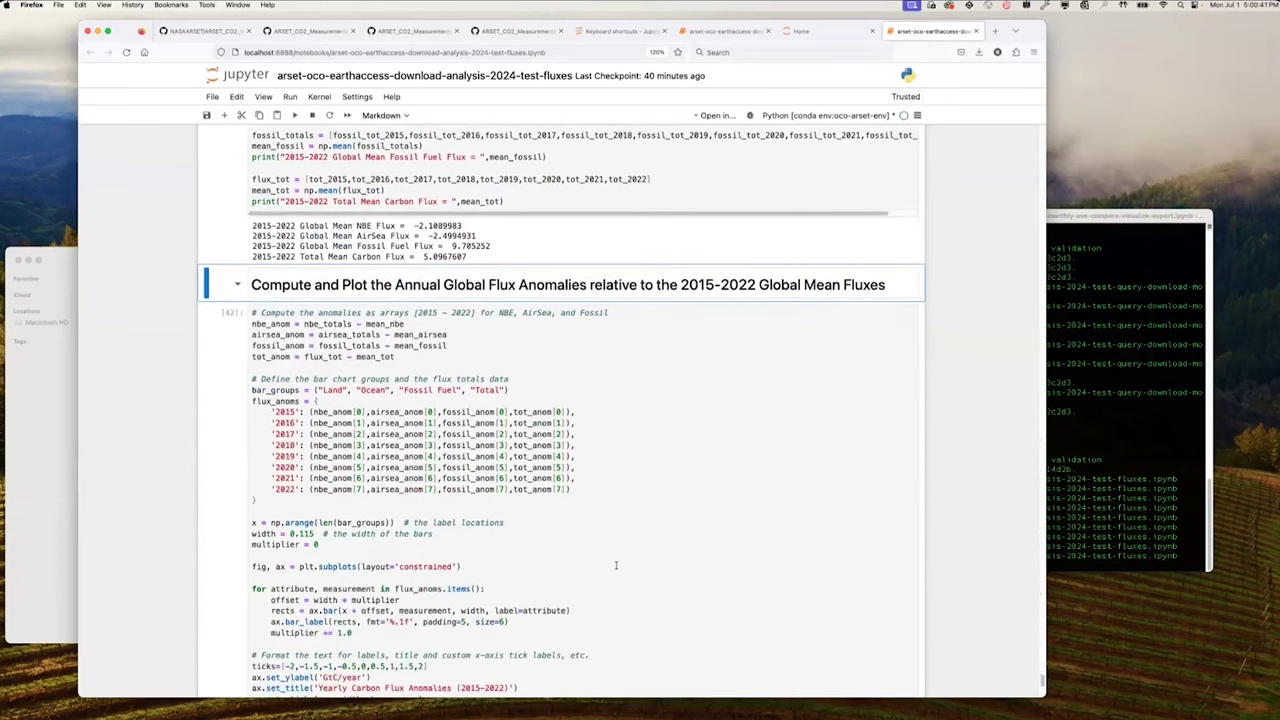
pyautogui.scroll(-1, 616, 565)
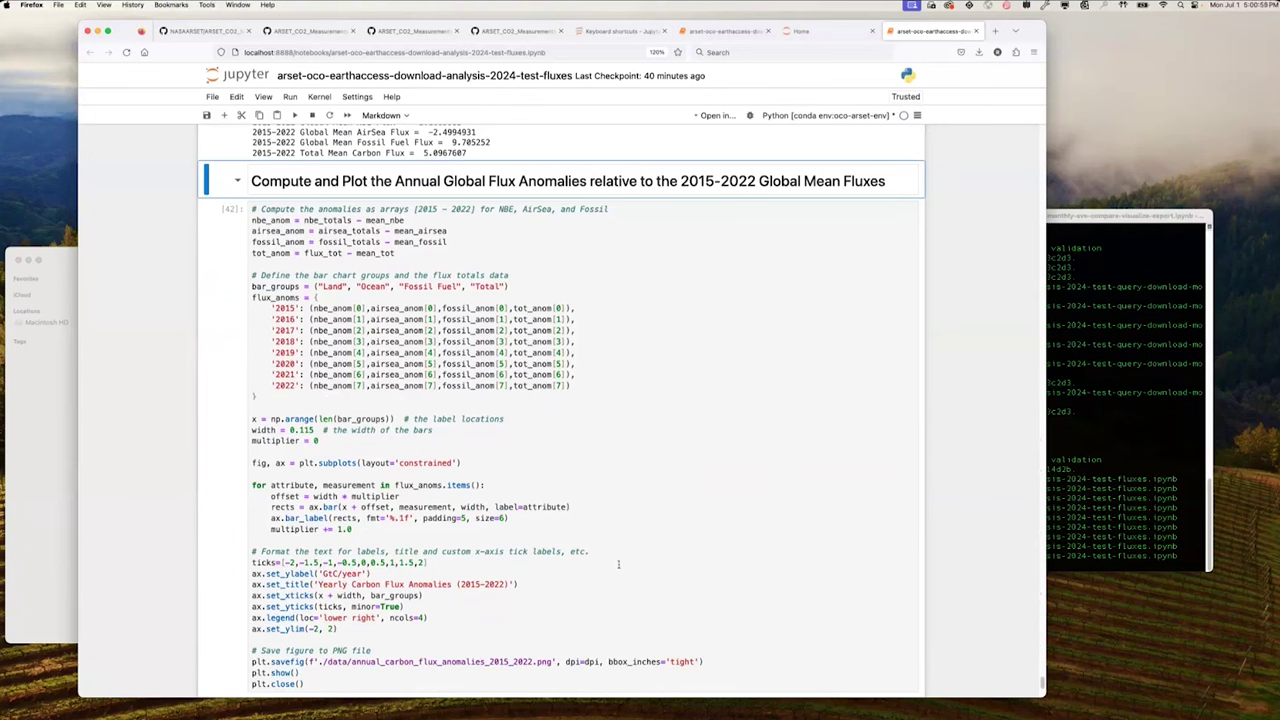
pyautogui.click(618, 564)
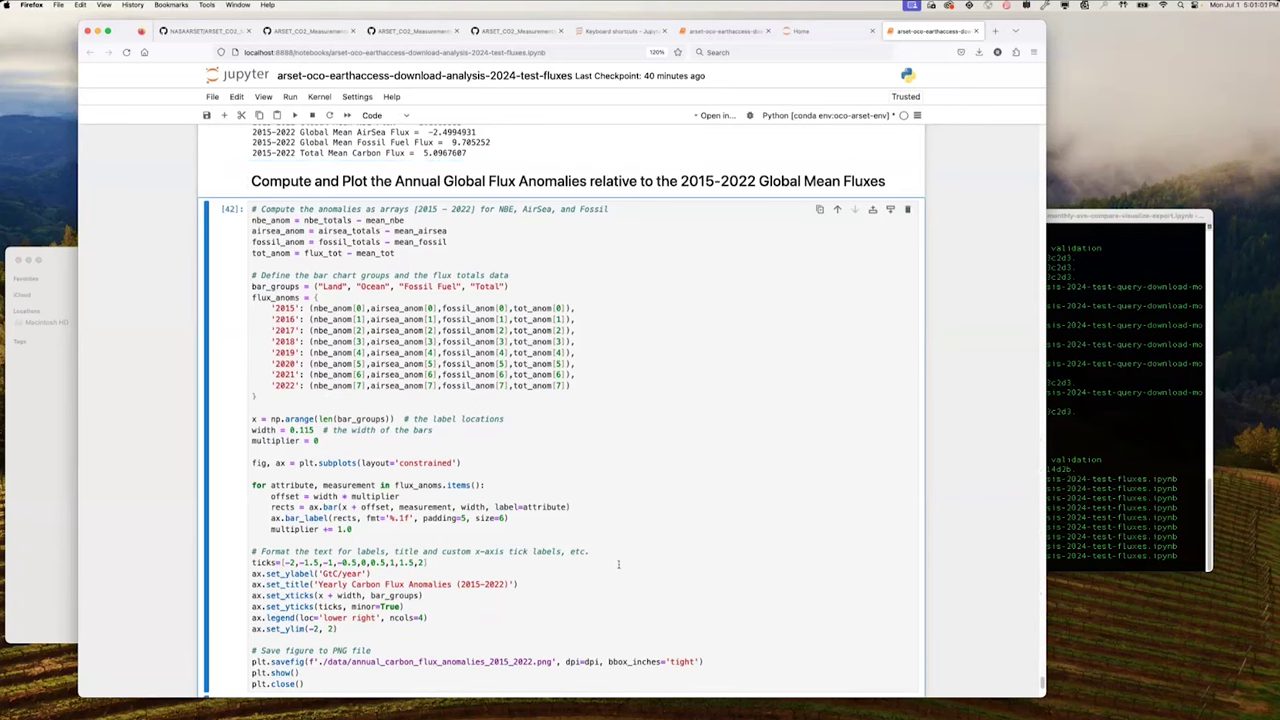
pyautogui.hotkey('shift', 'Return')
pyautogui.scroll(-3, 618, 565)
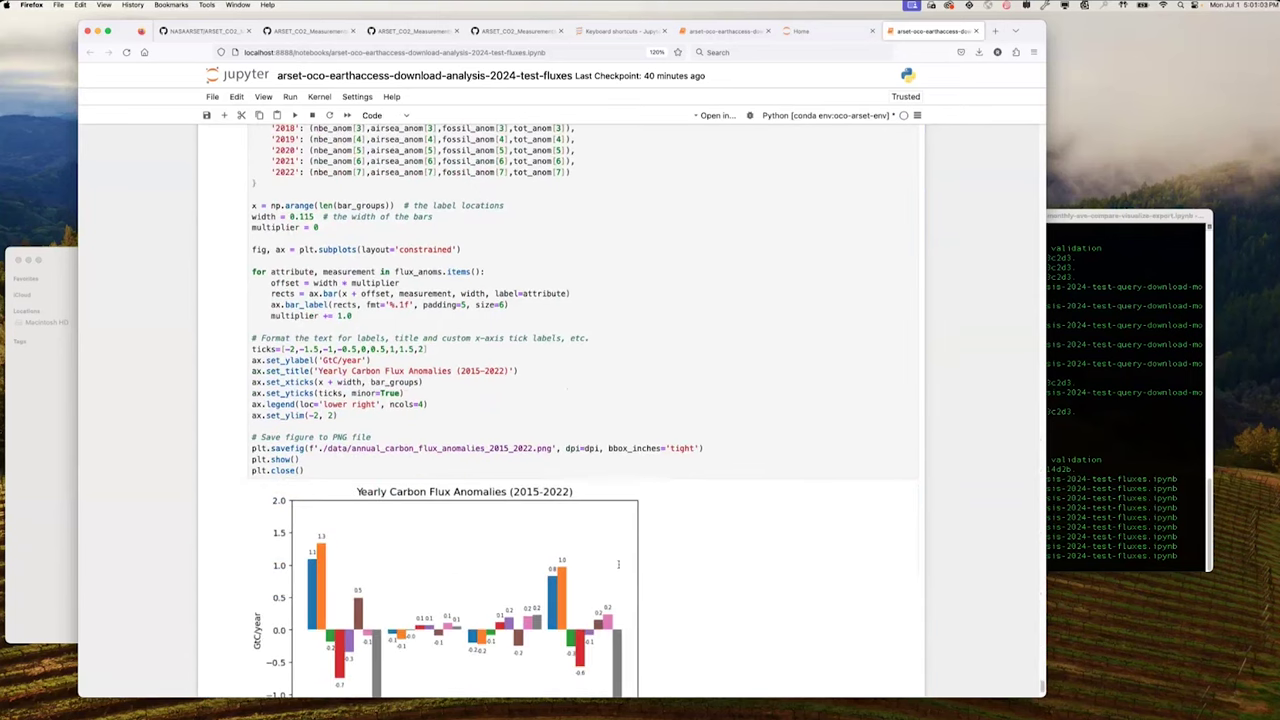
pyautogui.scroll(-3, 618, 567)
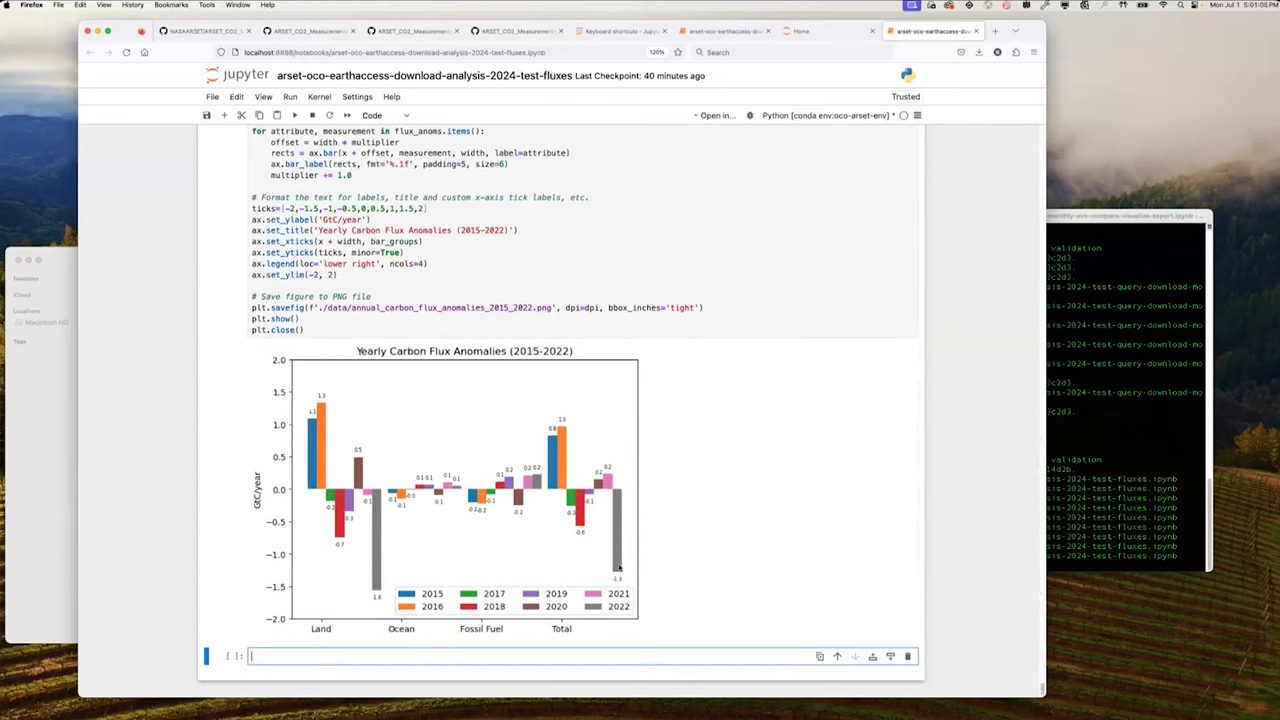
pyautogui.scroll(-2, 618, 567)
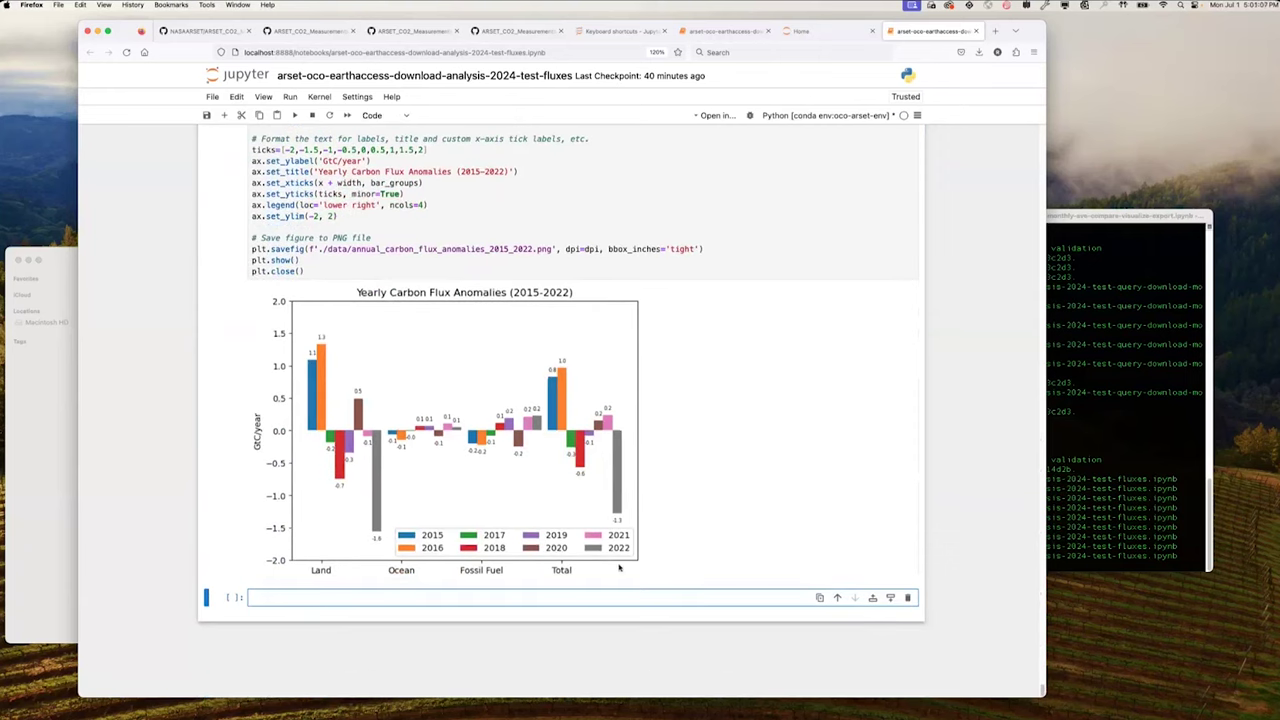
pyautogui.scroll(1, 618, 567)
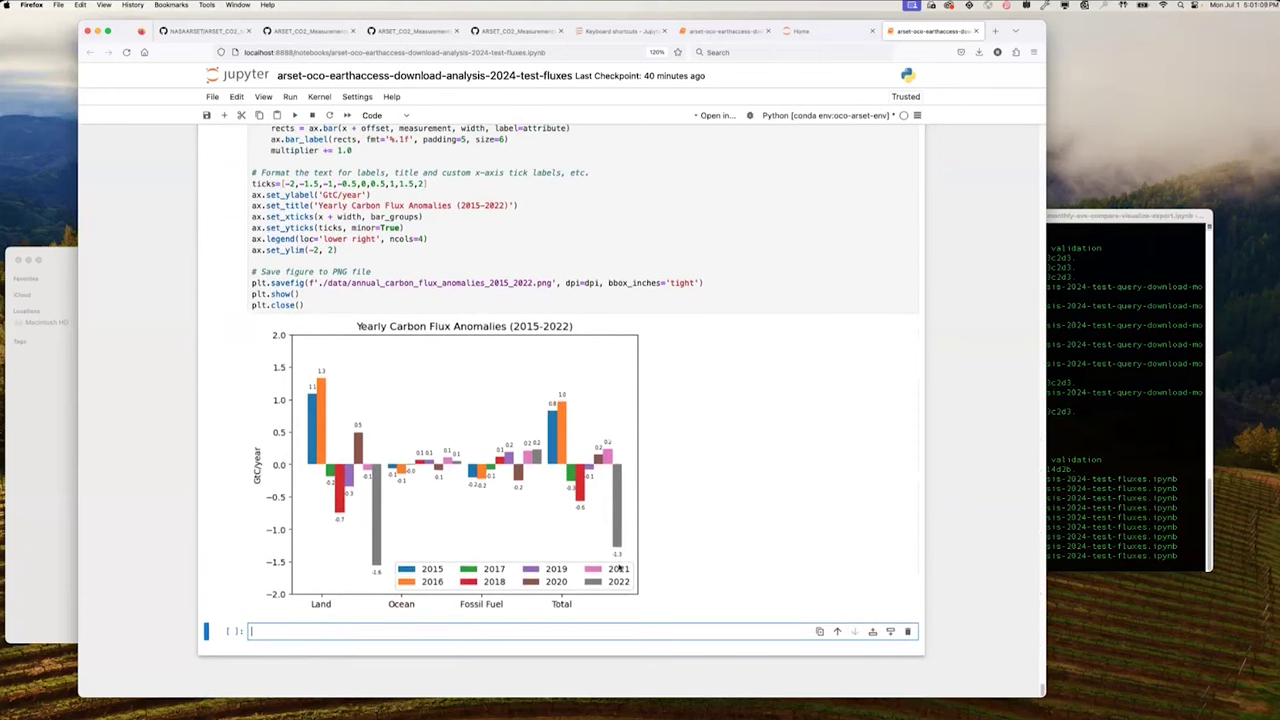